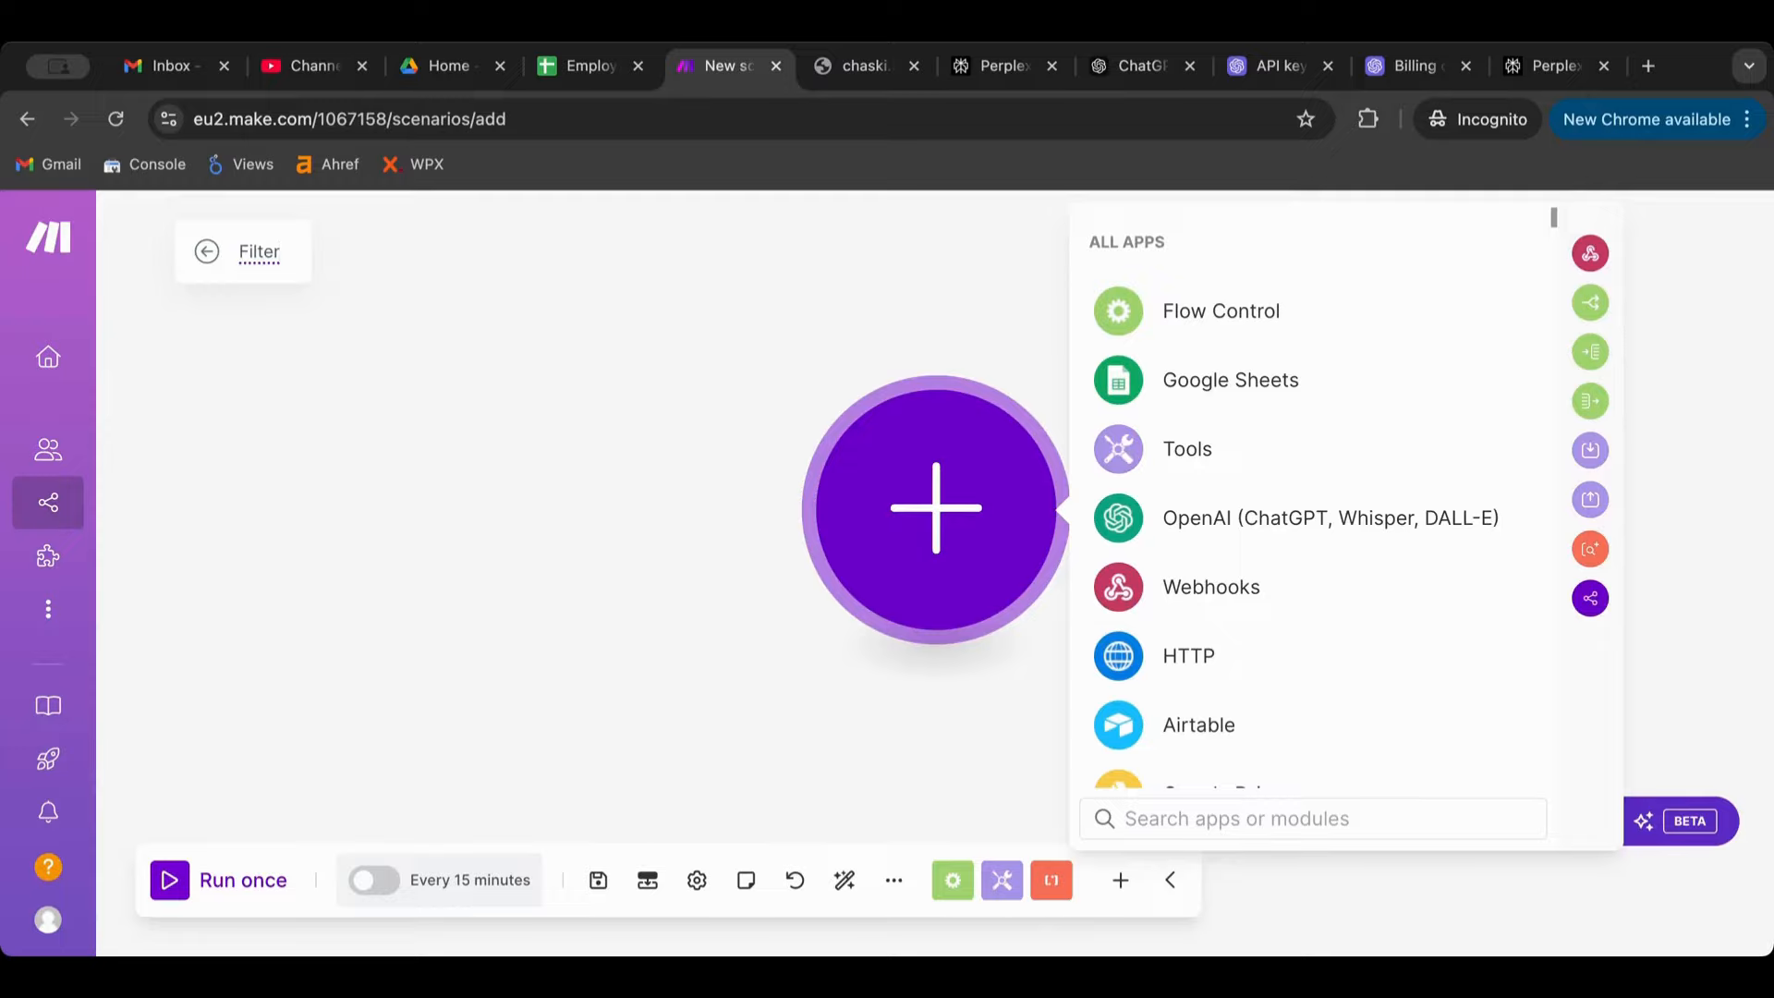
Complete the scenario's name as Filters.
text(s)
click(392, 324)
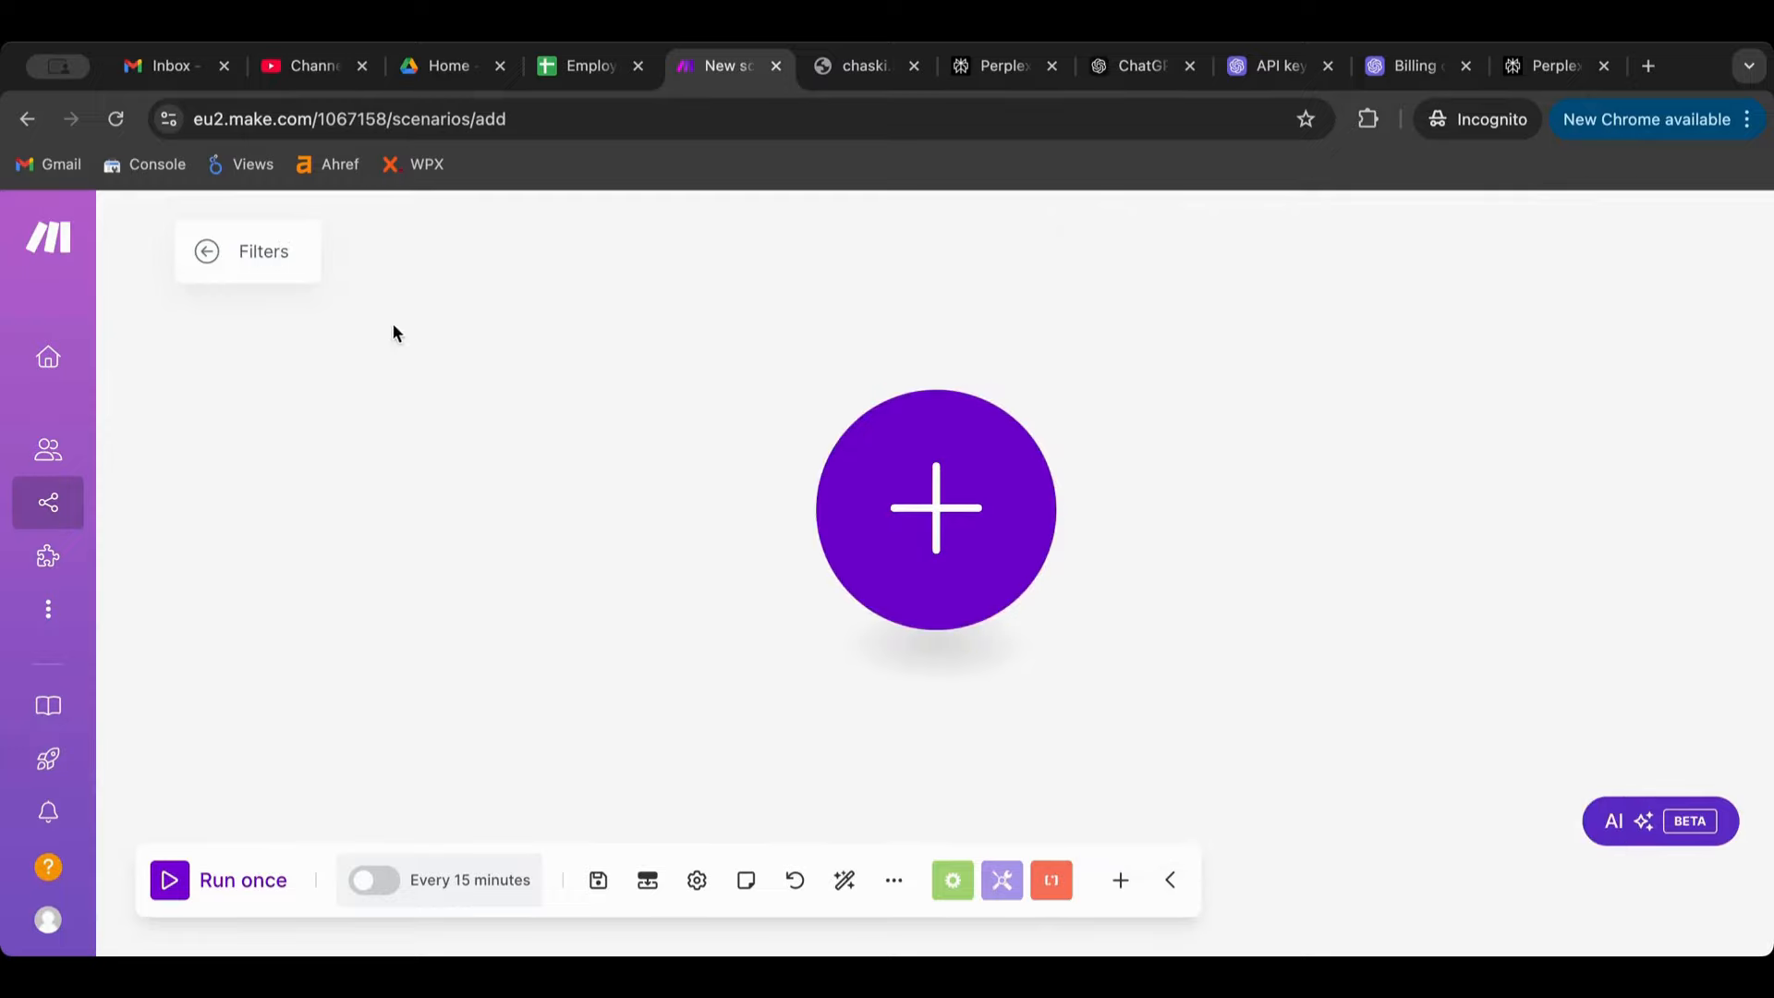
Add a Tools Set variable module as the scenario's first module.
click(656, 479)
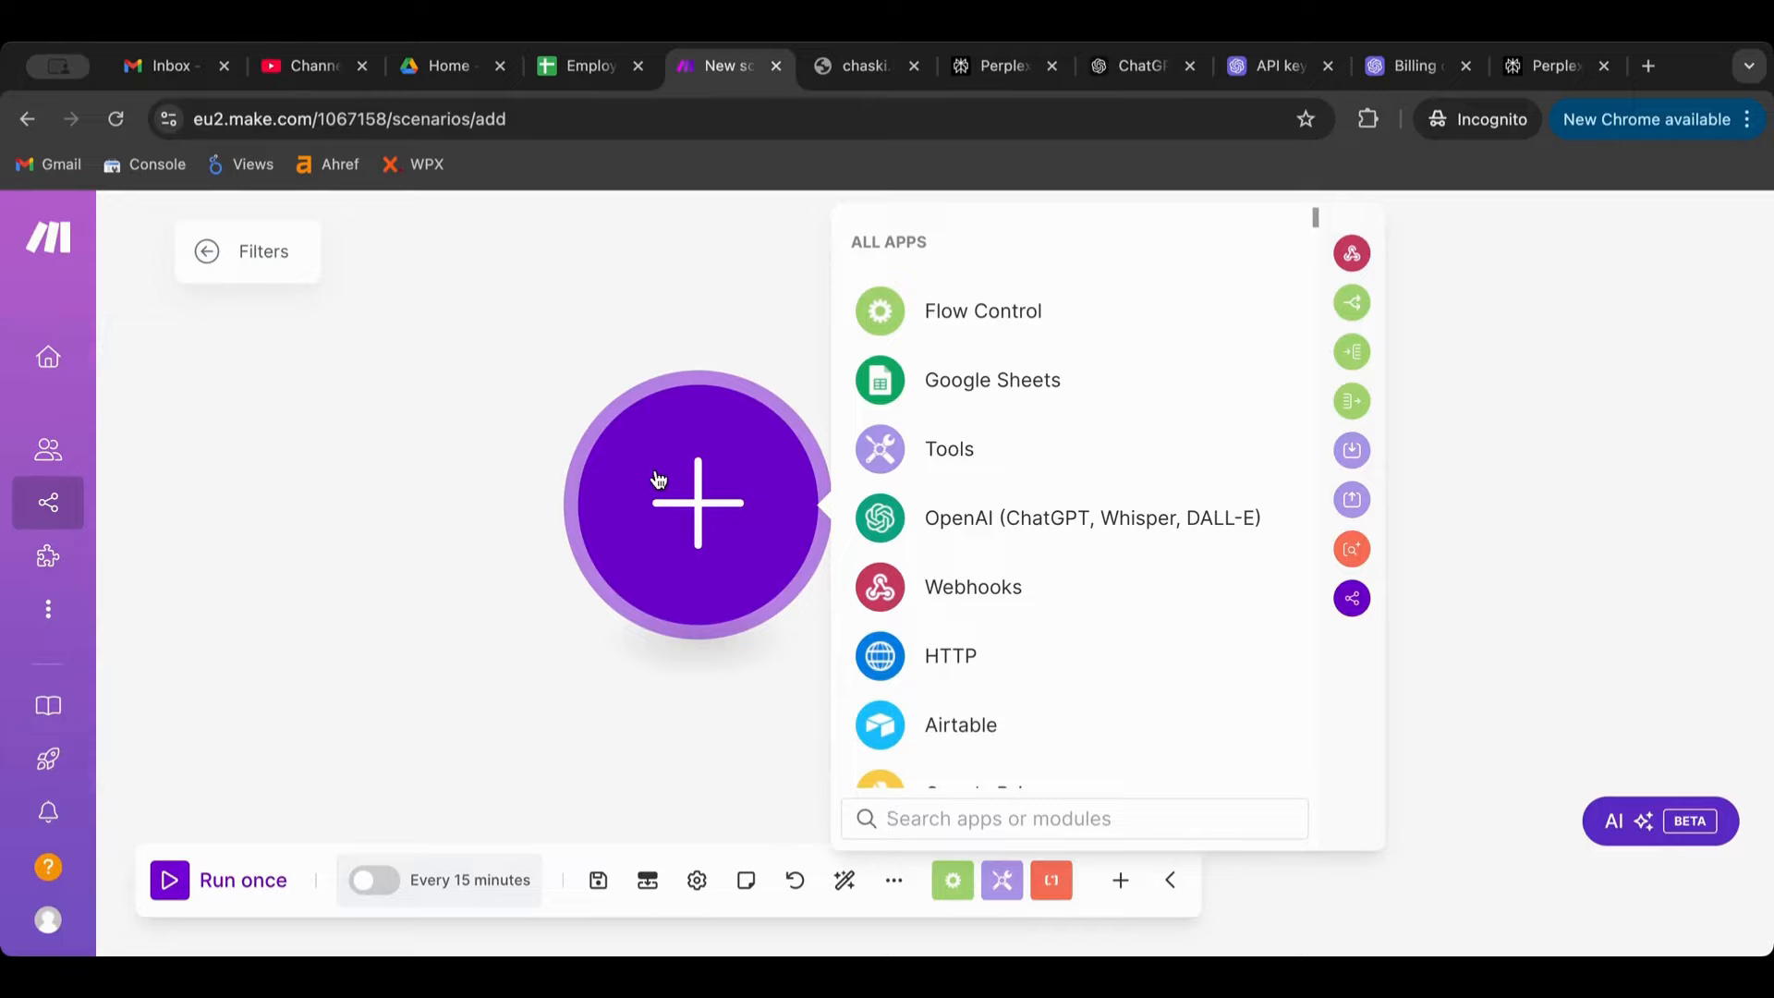
click(883, 448)
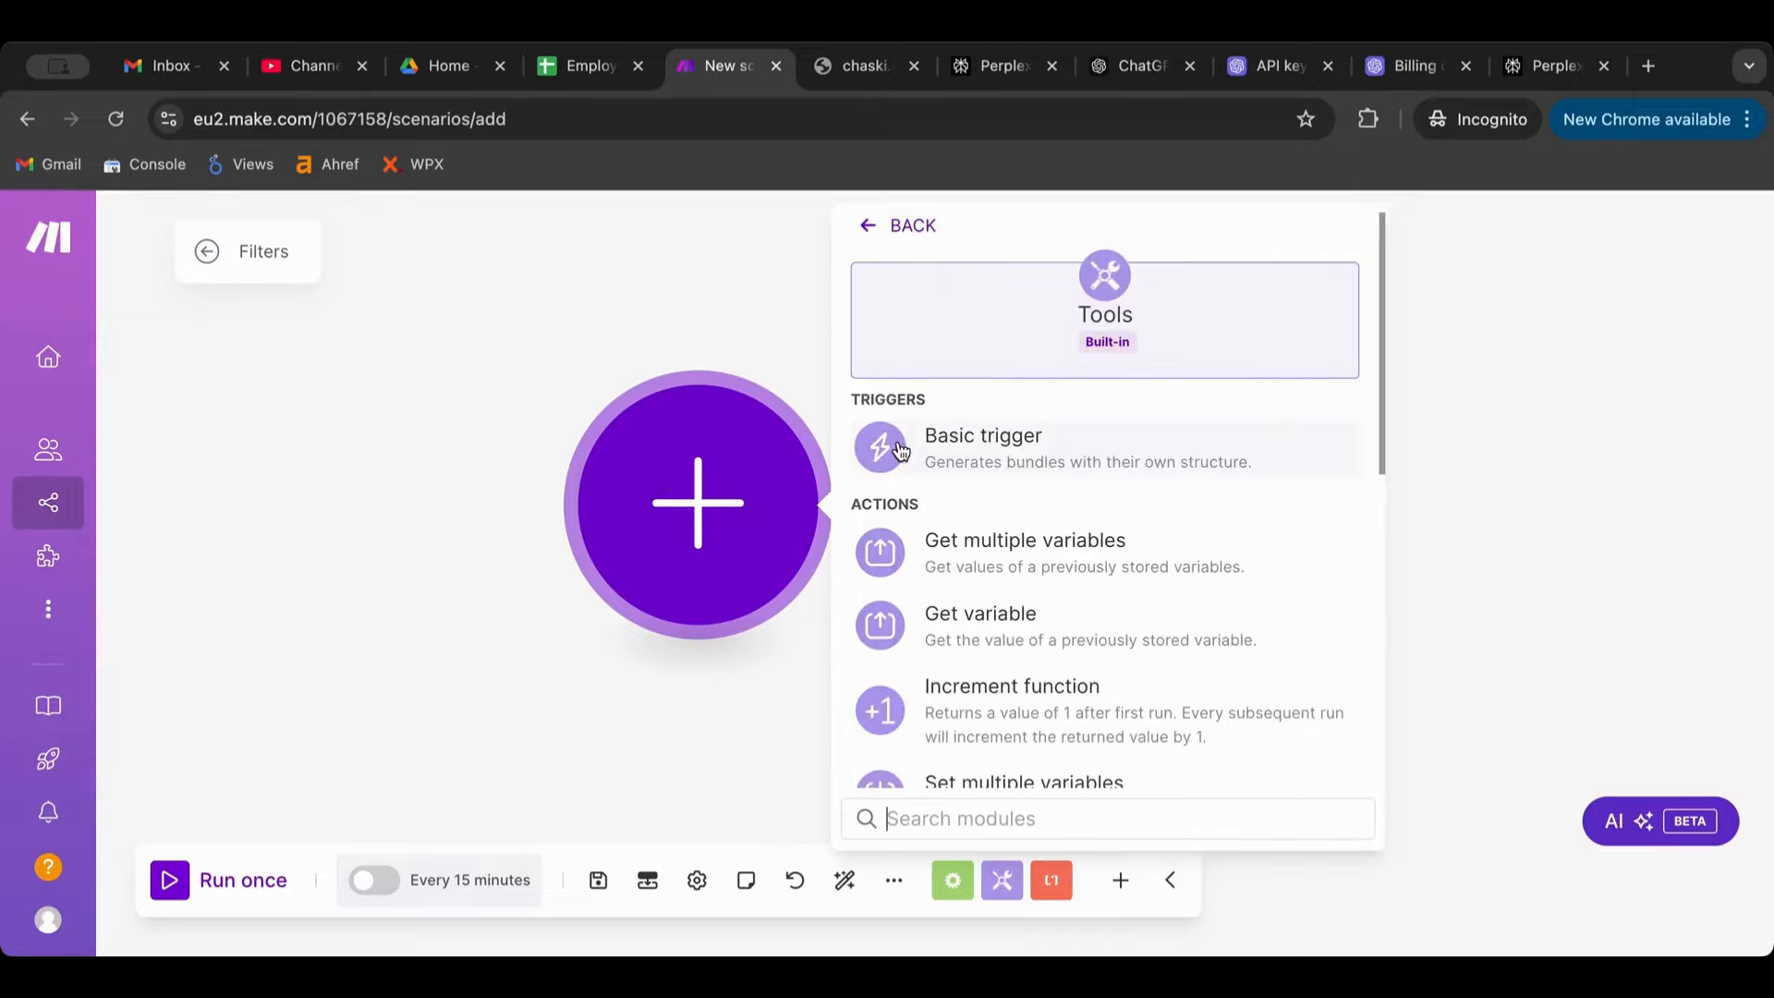
scroll(997, 434, down, 4)
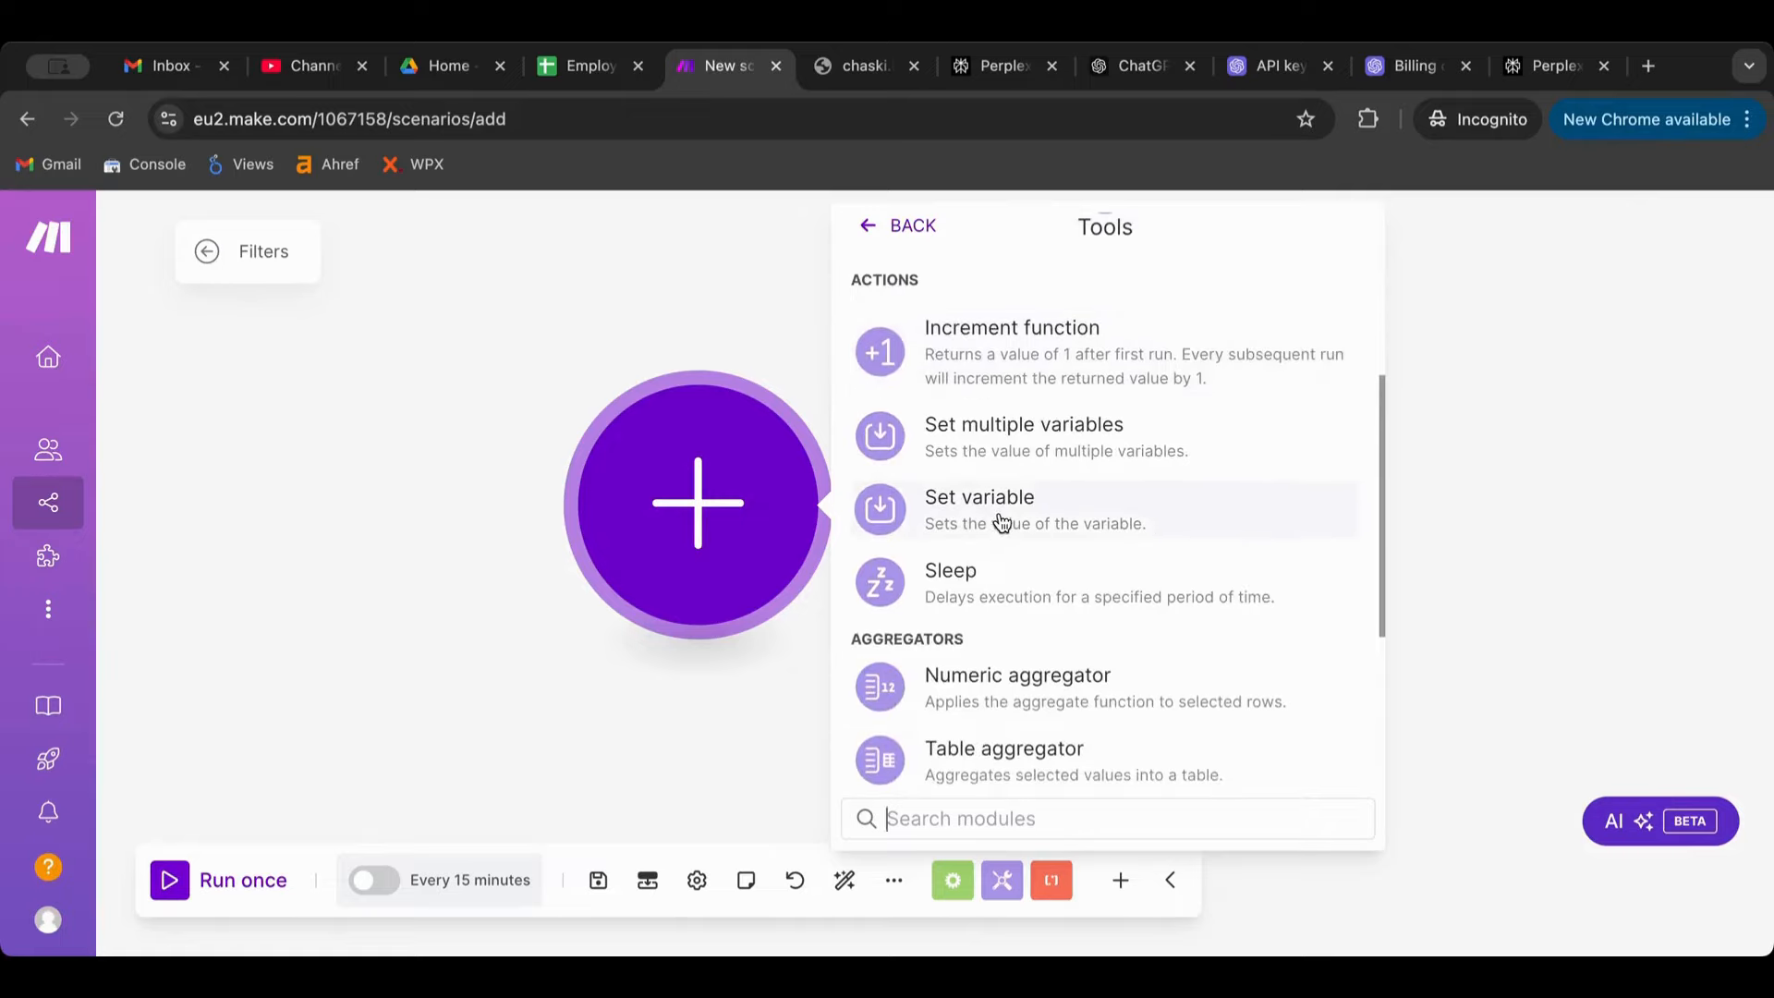
click(1000, 522)
Name the first module's variable Var1, give it a sample e-mail address as its value and save the settings.
click(955, 471)
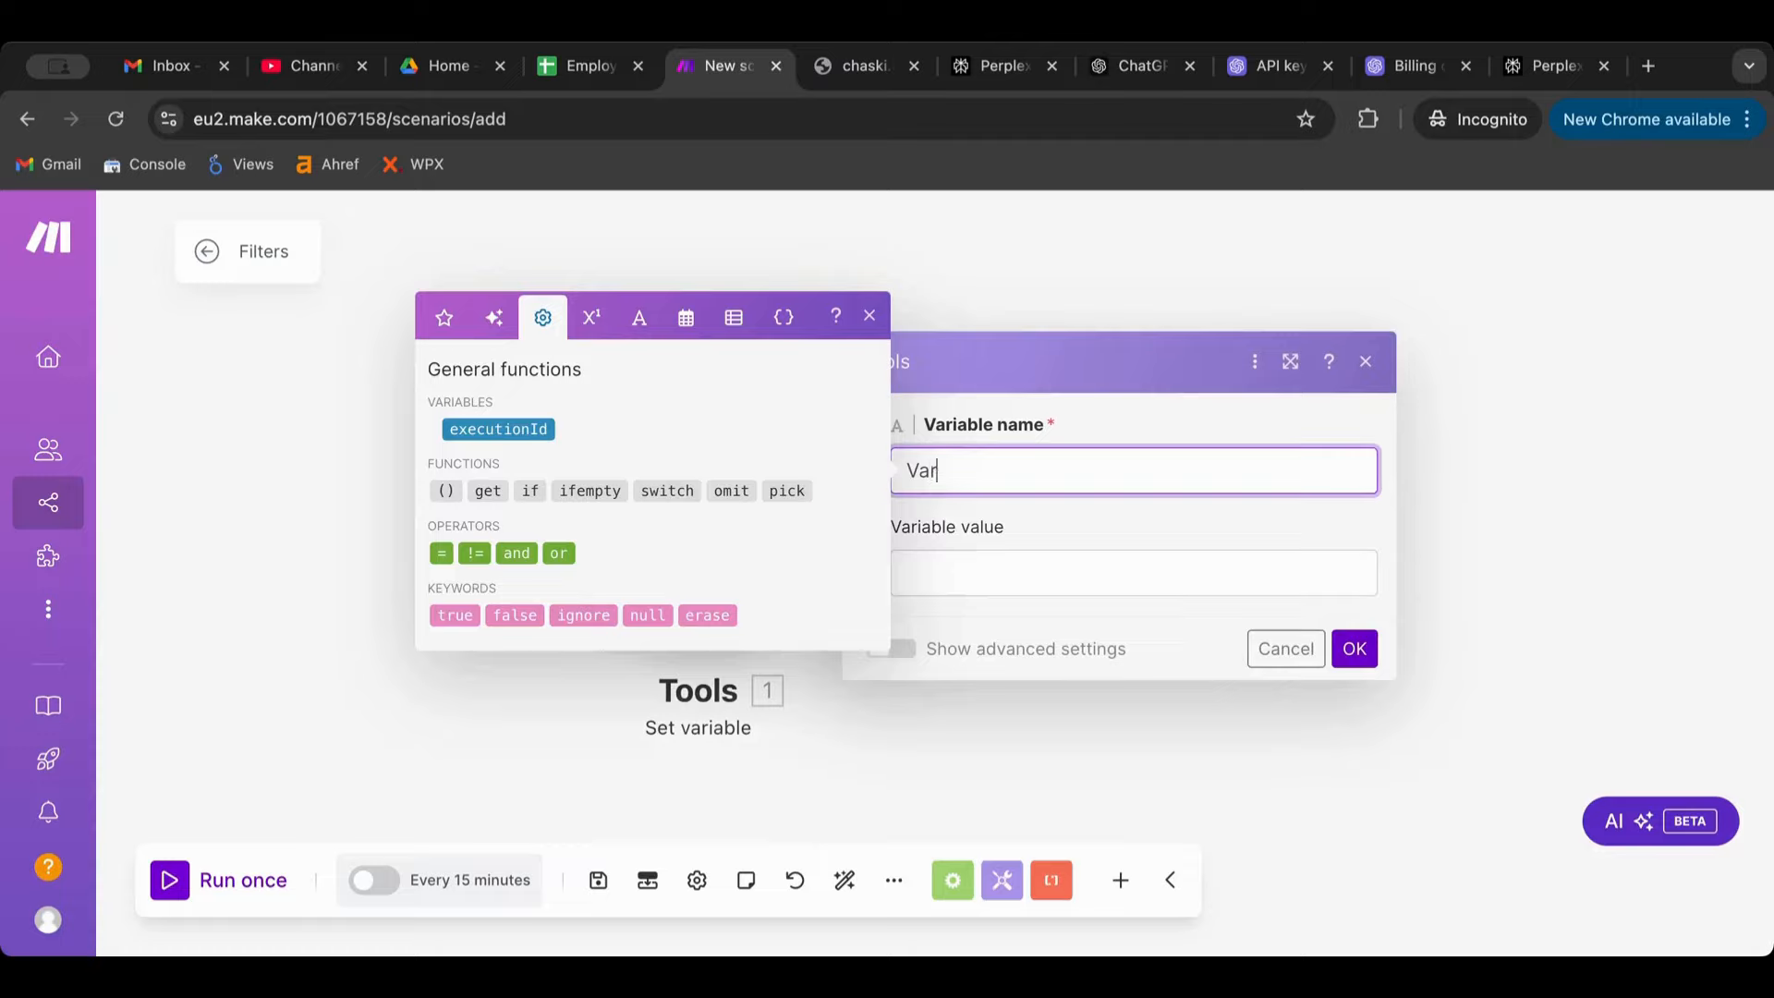
text(Var1)
click(977, 570)
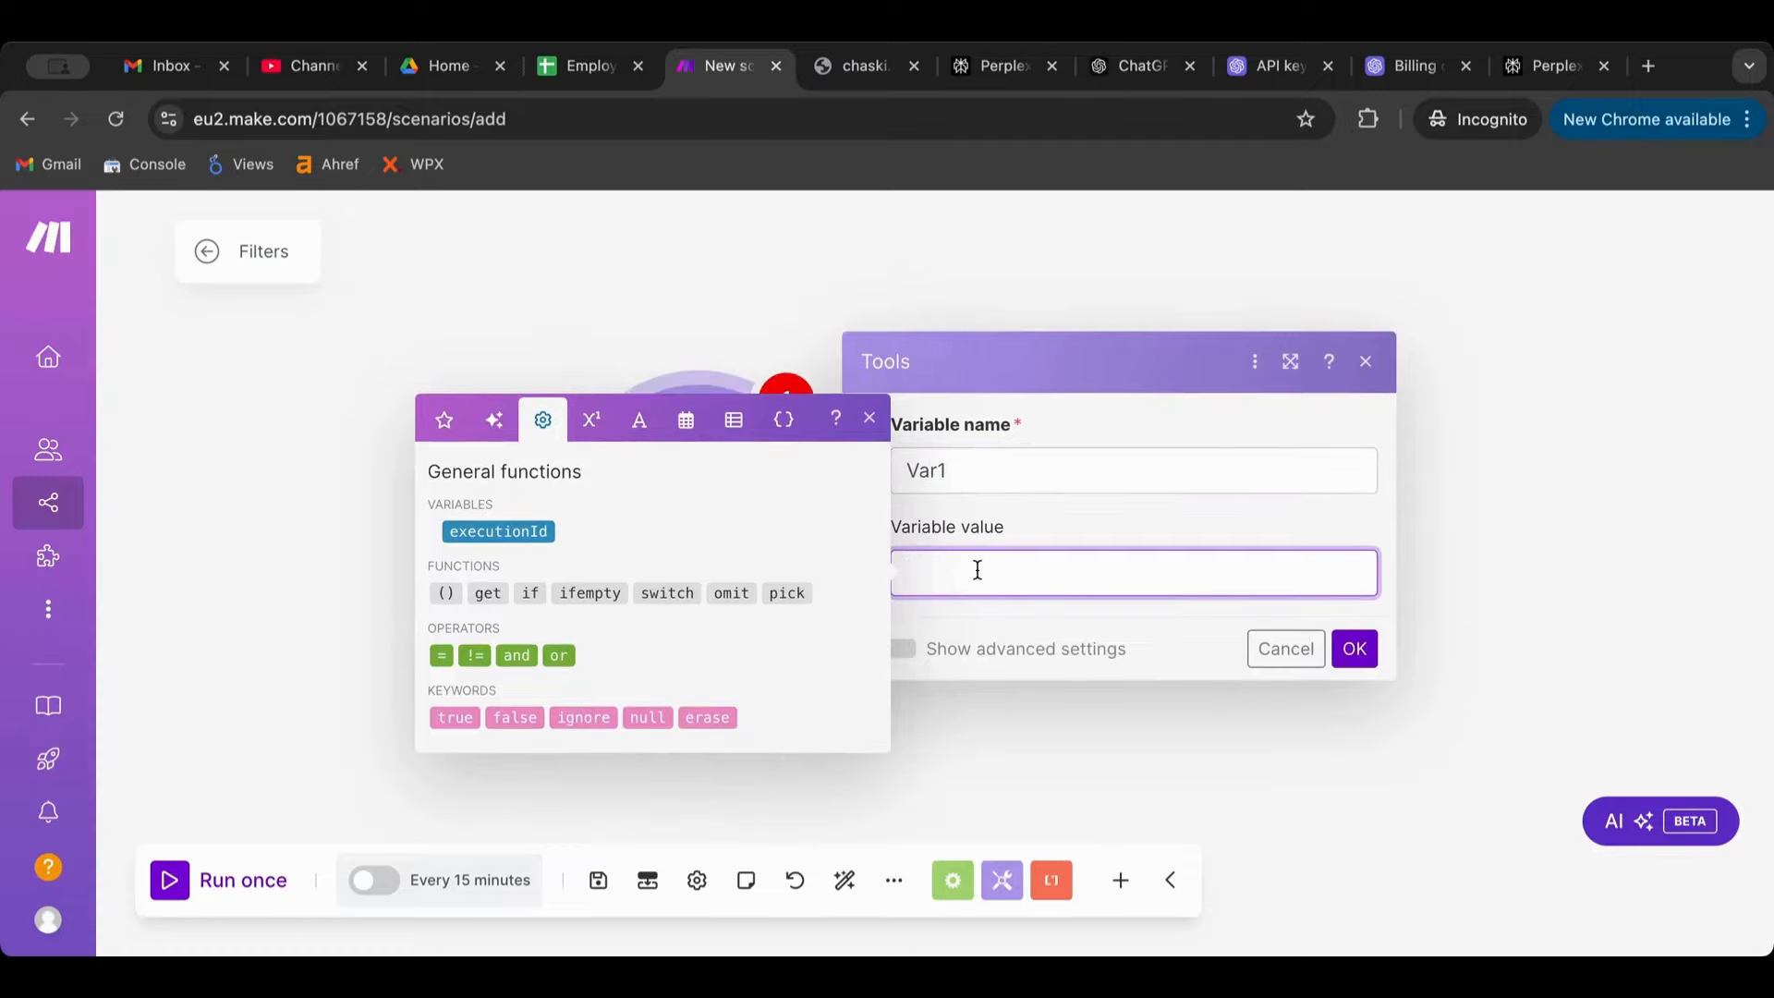
text(name@name.com)
click(1354, 647)
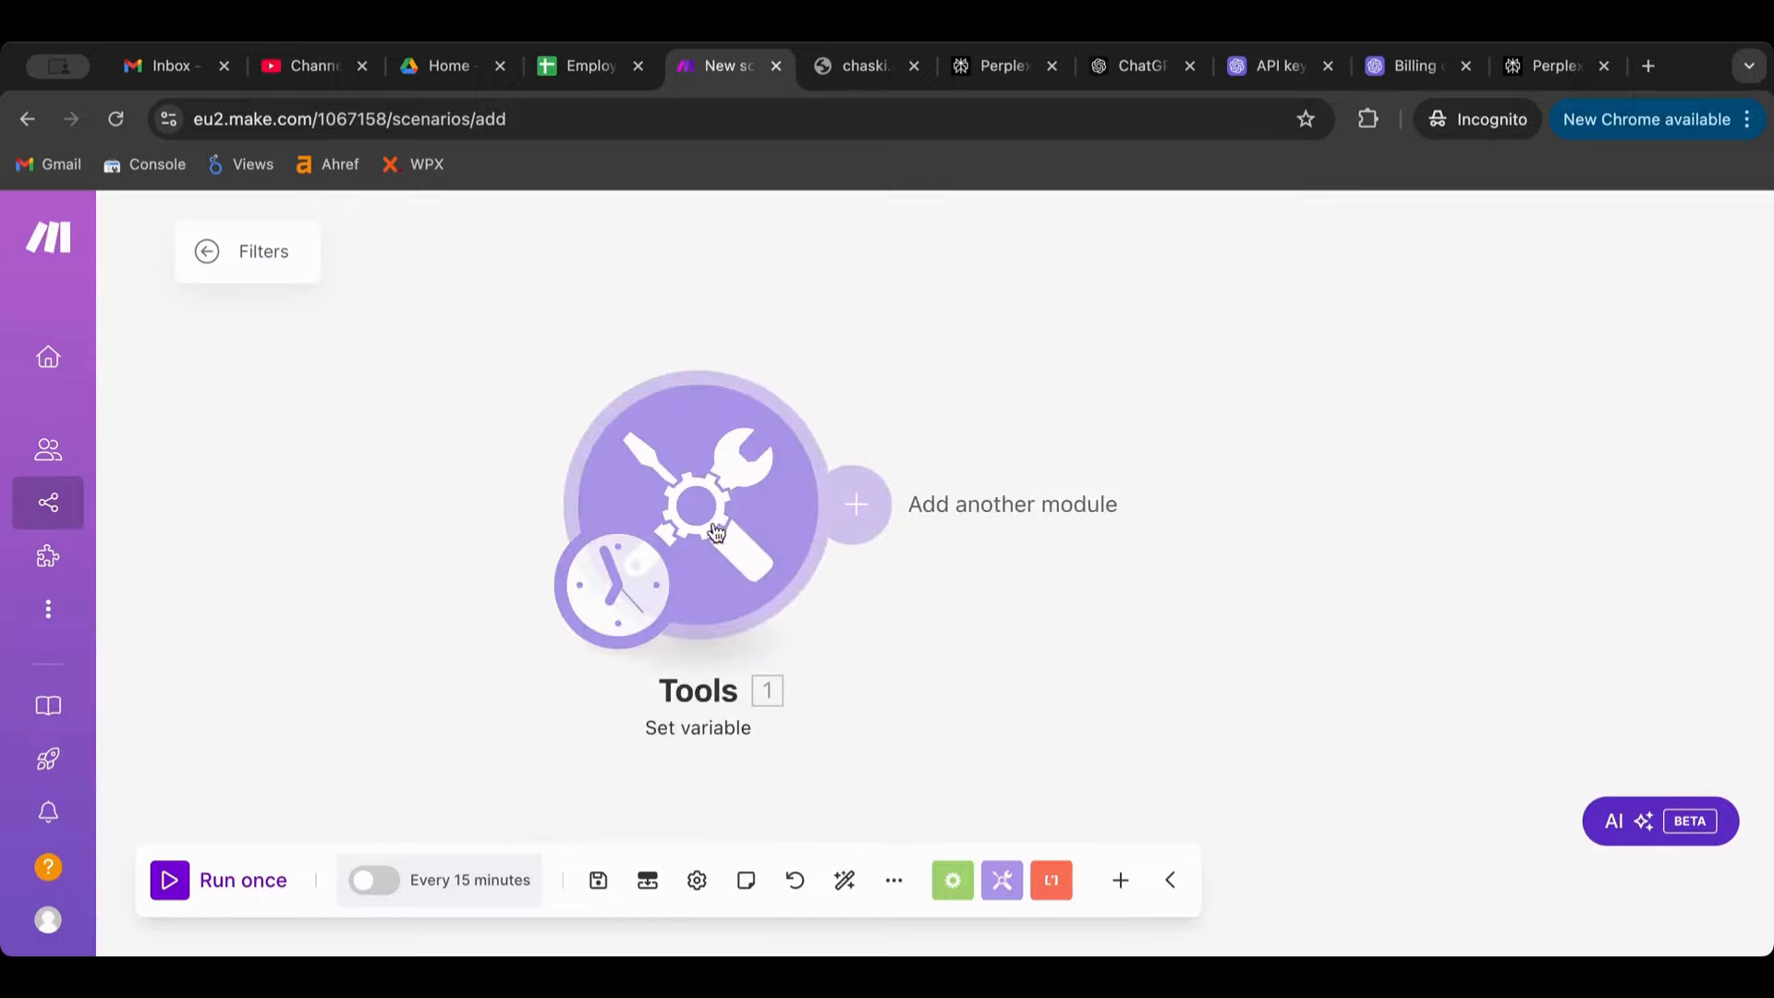
Add a second Tools Set variable module after the first one.
click(866, 519)
click(1180, 555)
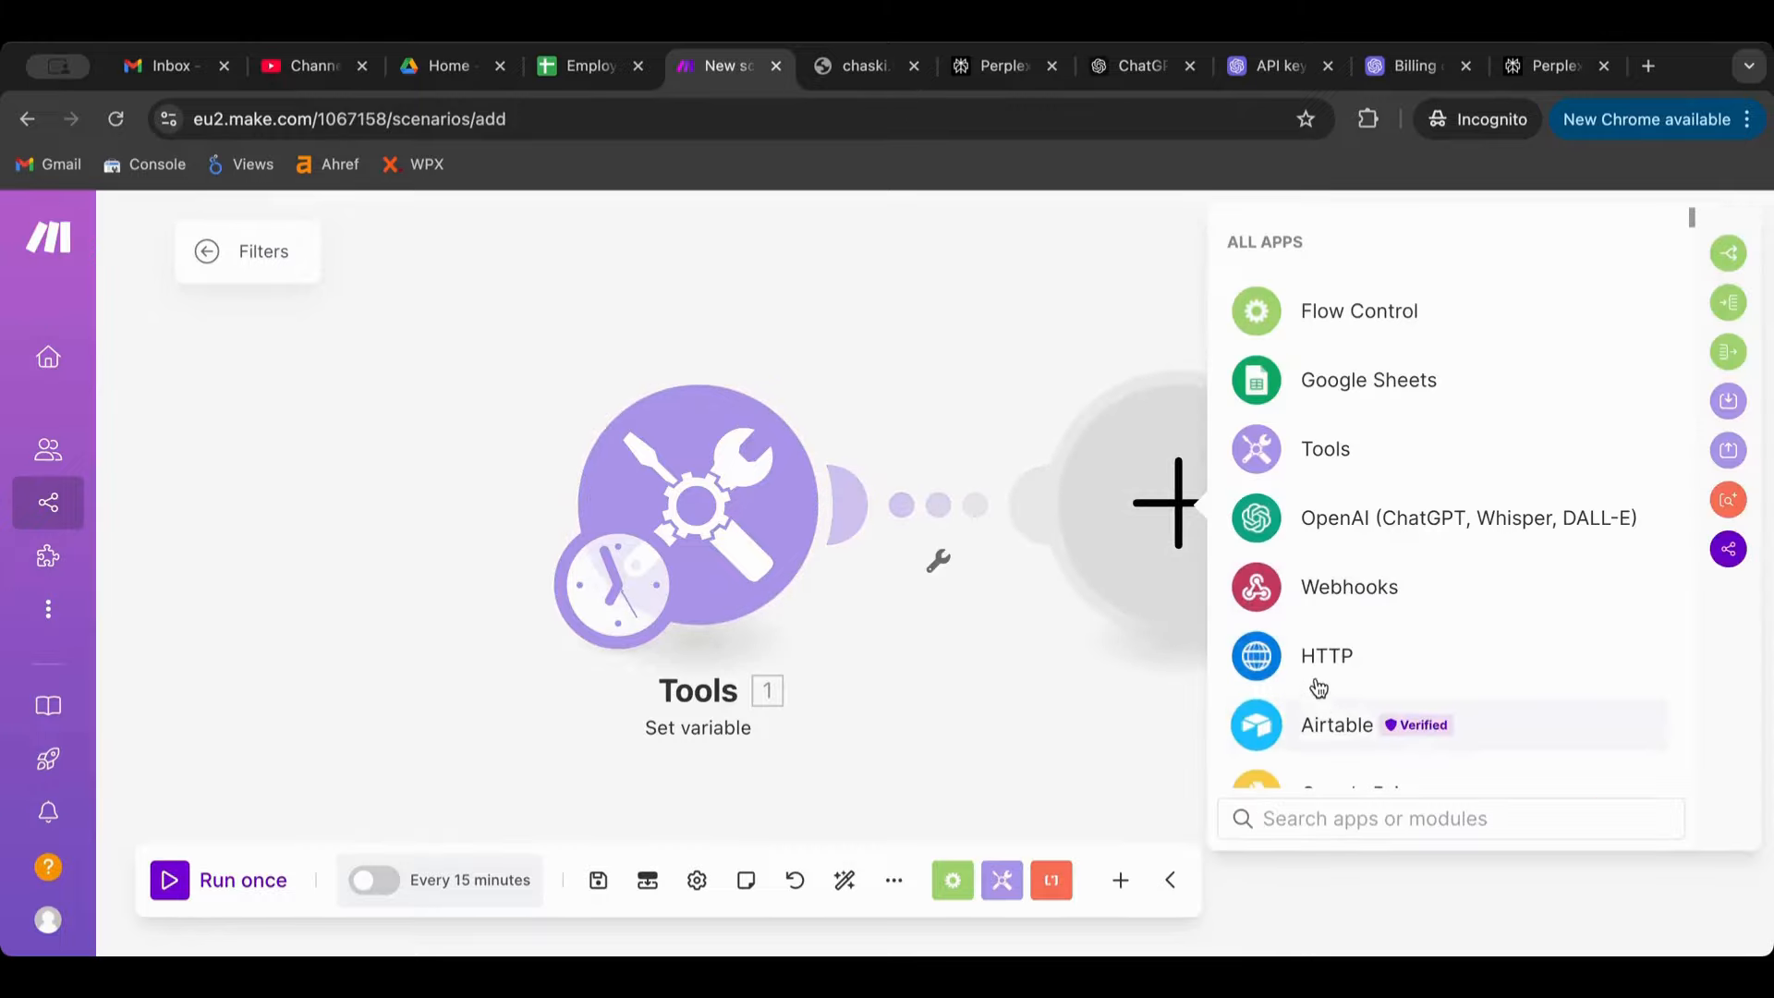
scroll(1315, 665, down, 5)
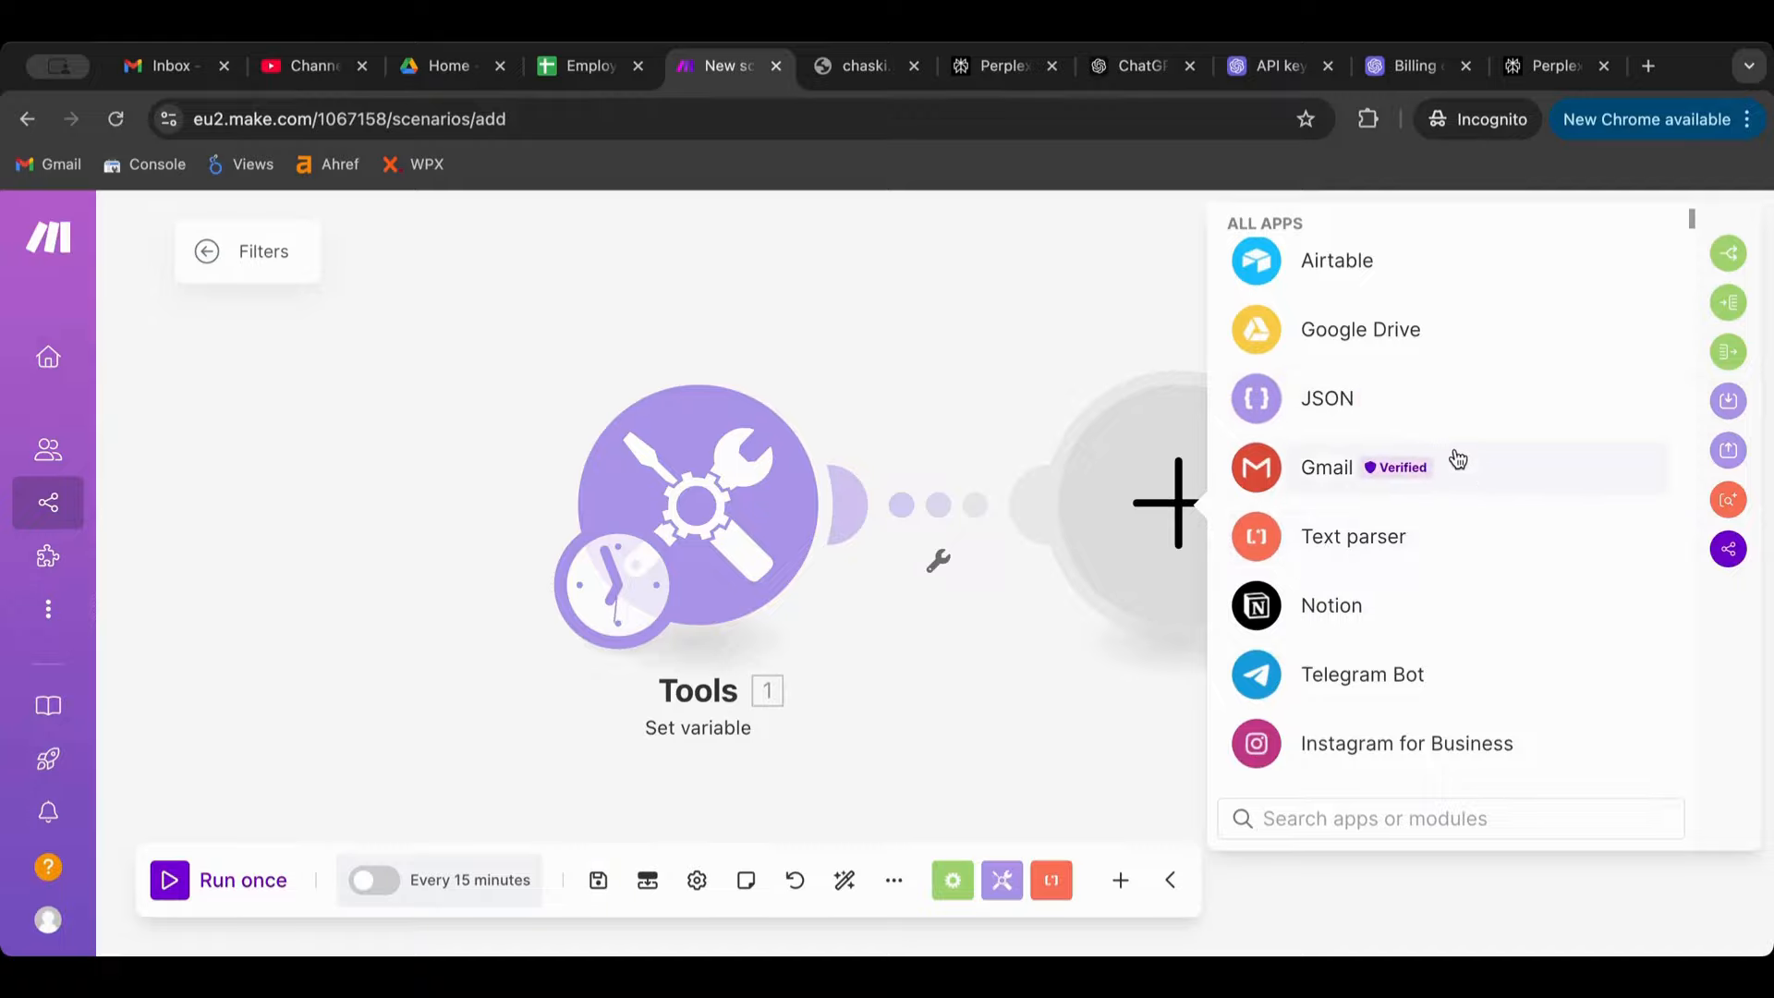
scroll(1396, 596, down, 3)
scroll(1402, 599, down, 5)
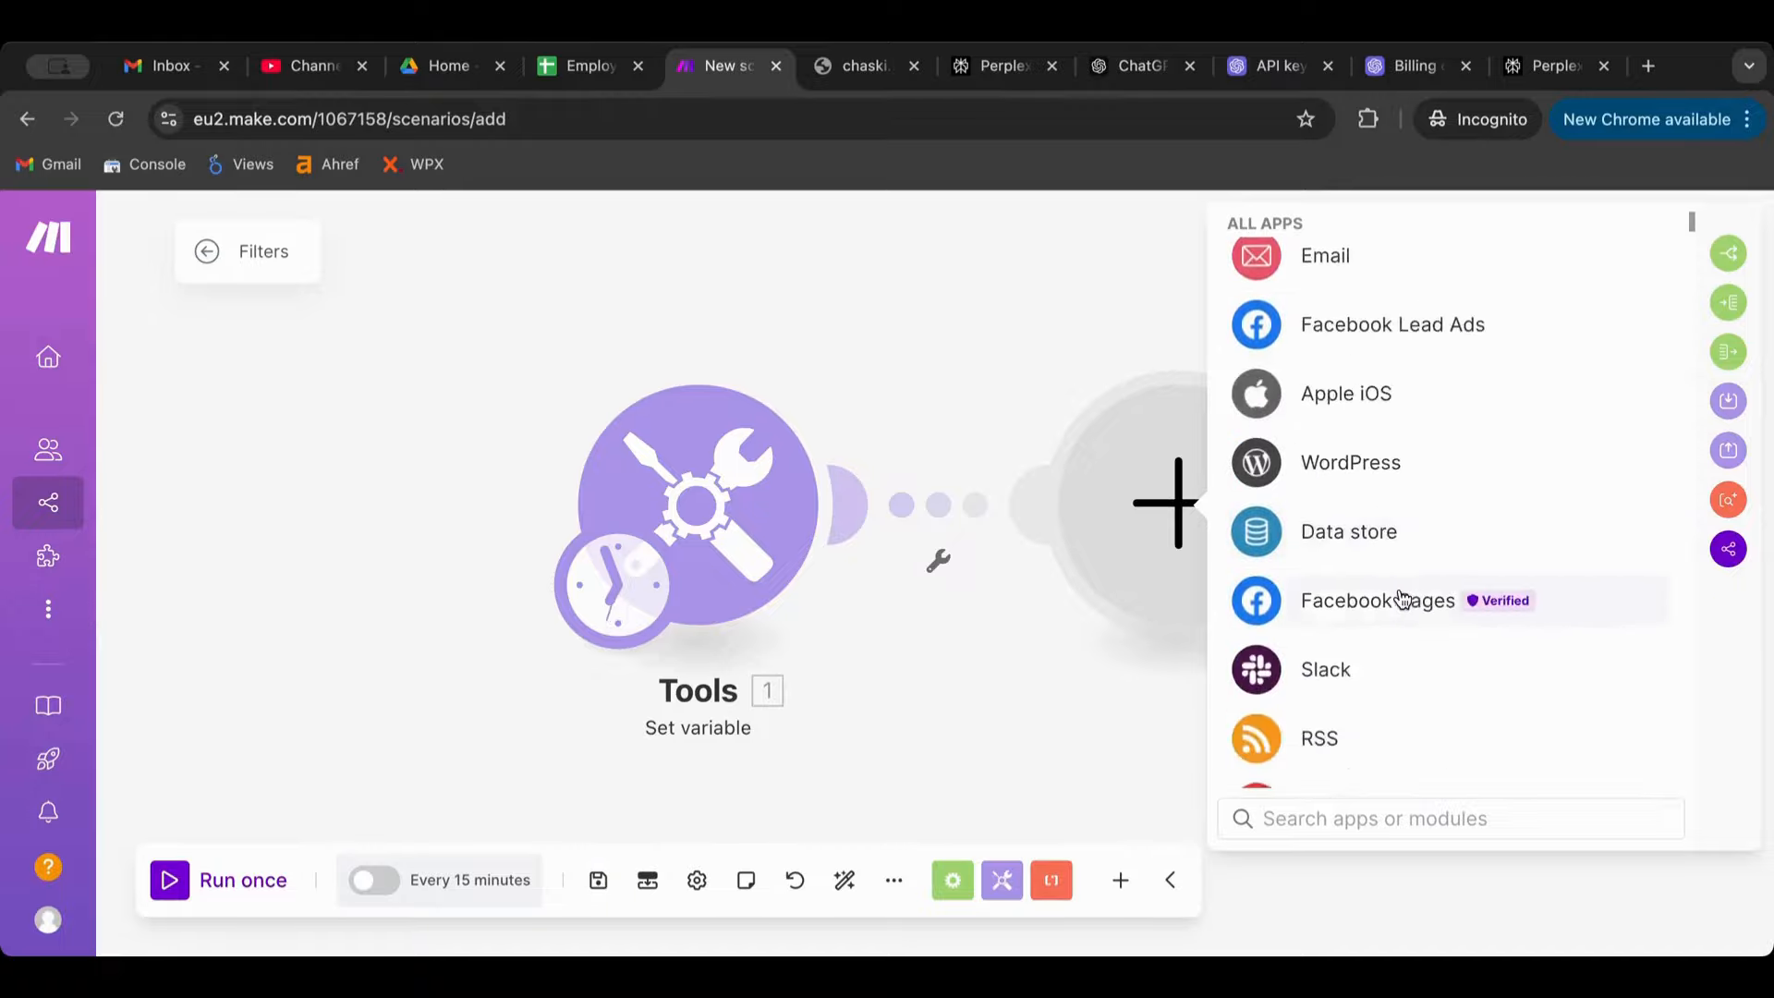
scroll(1399, 596, up, 12)
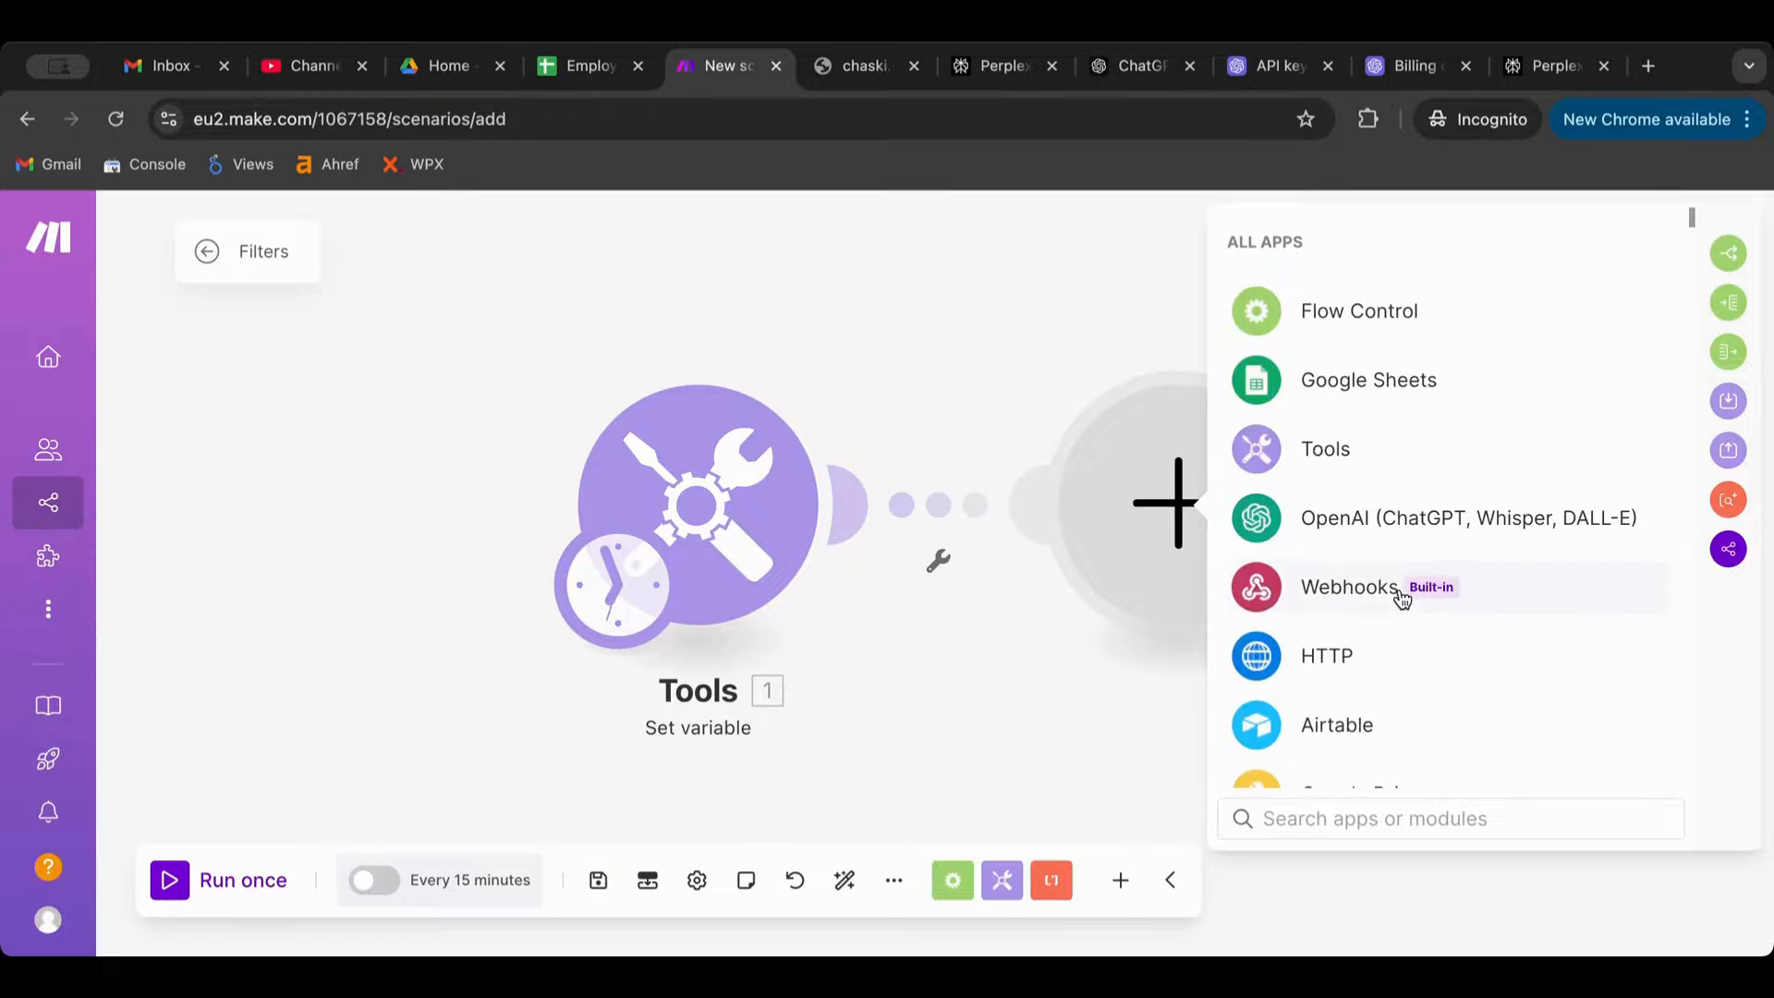
click(1517, 460)
scroll(1426, 586, down, 3)
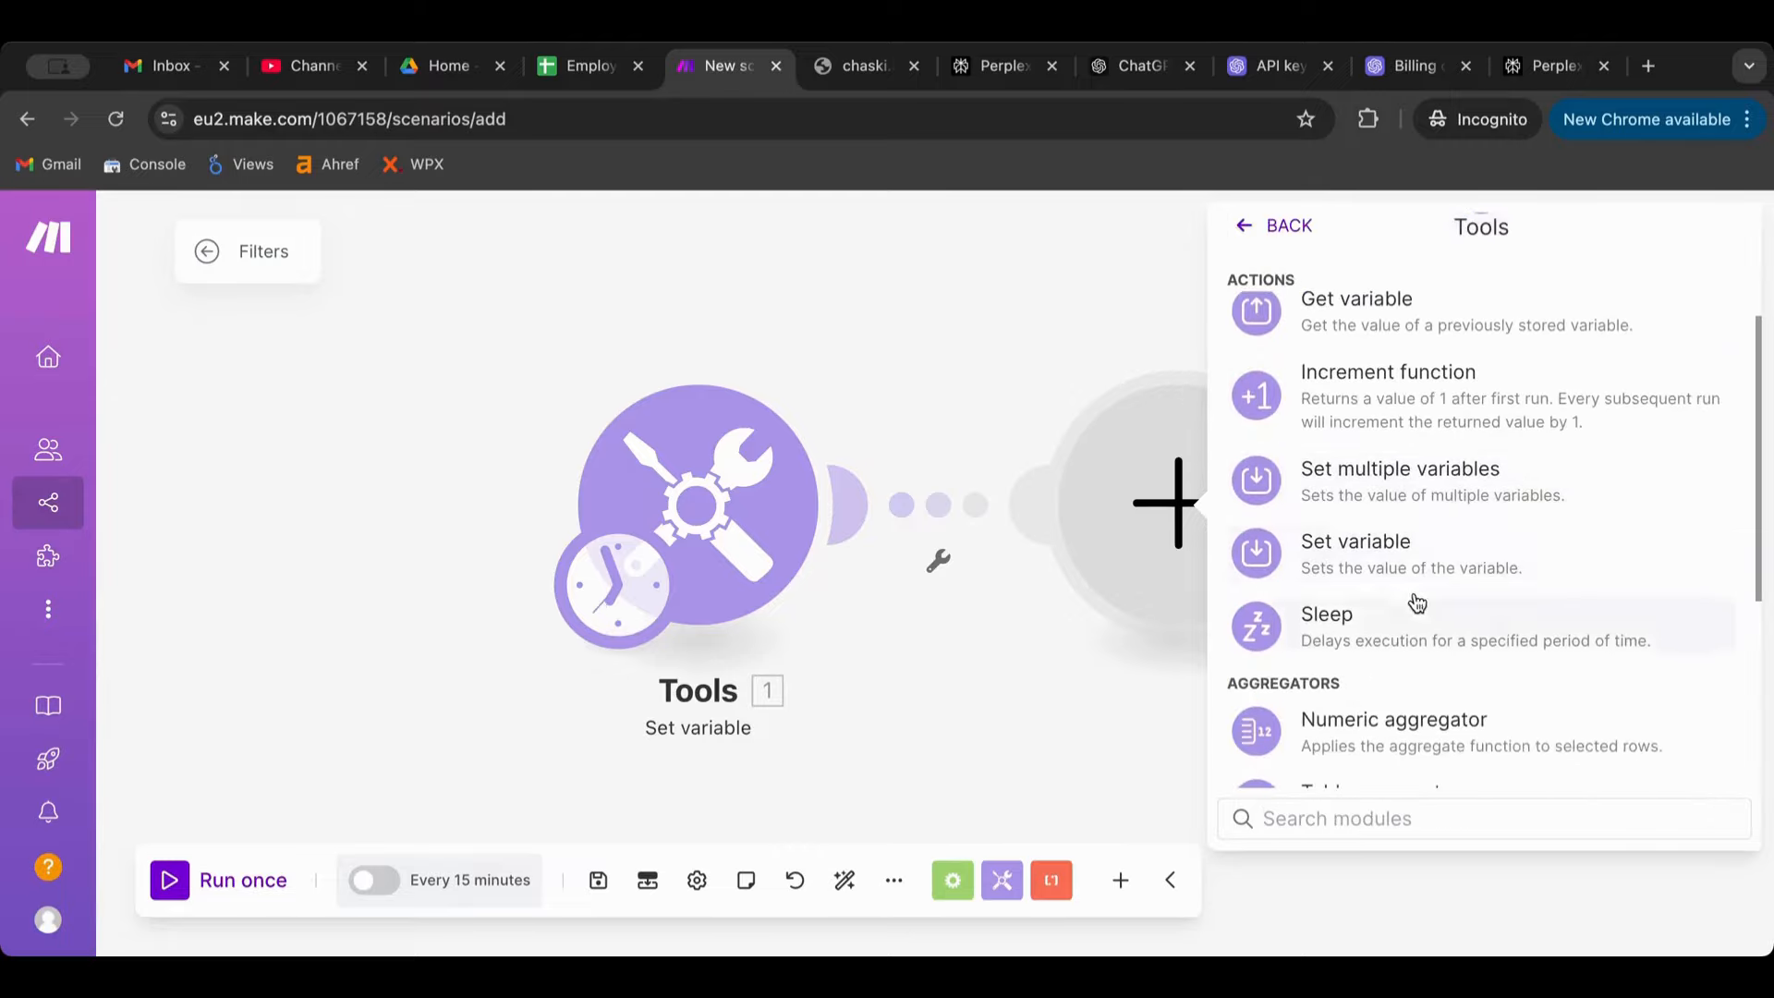
click(1403, 568)
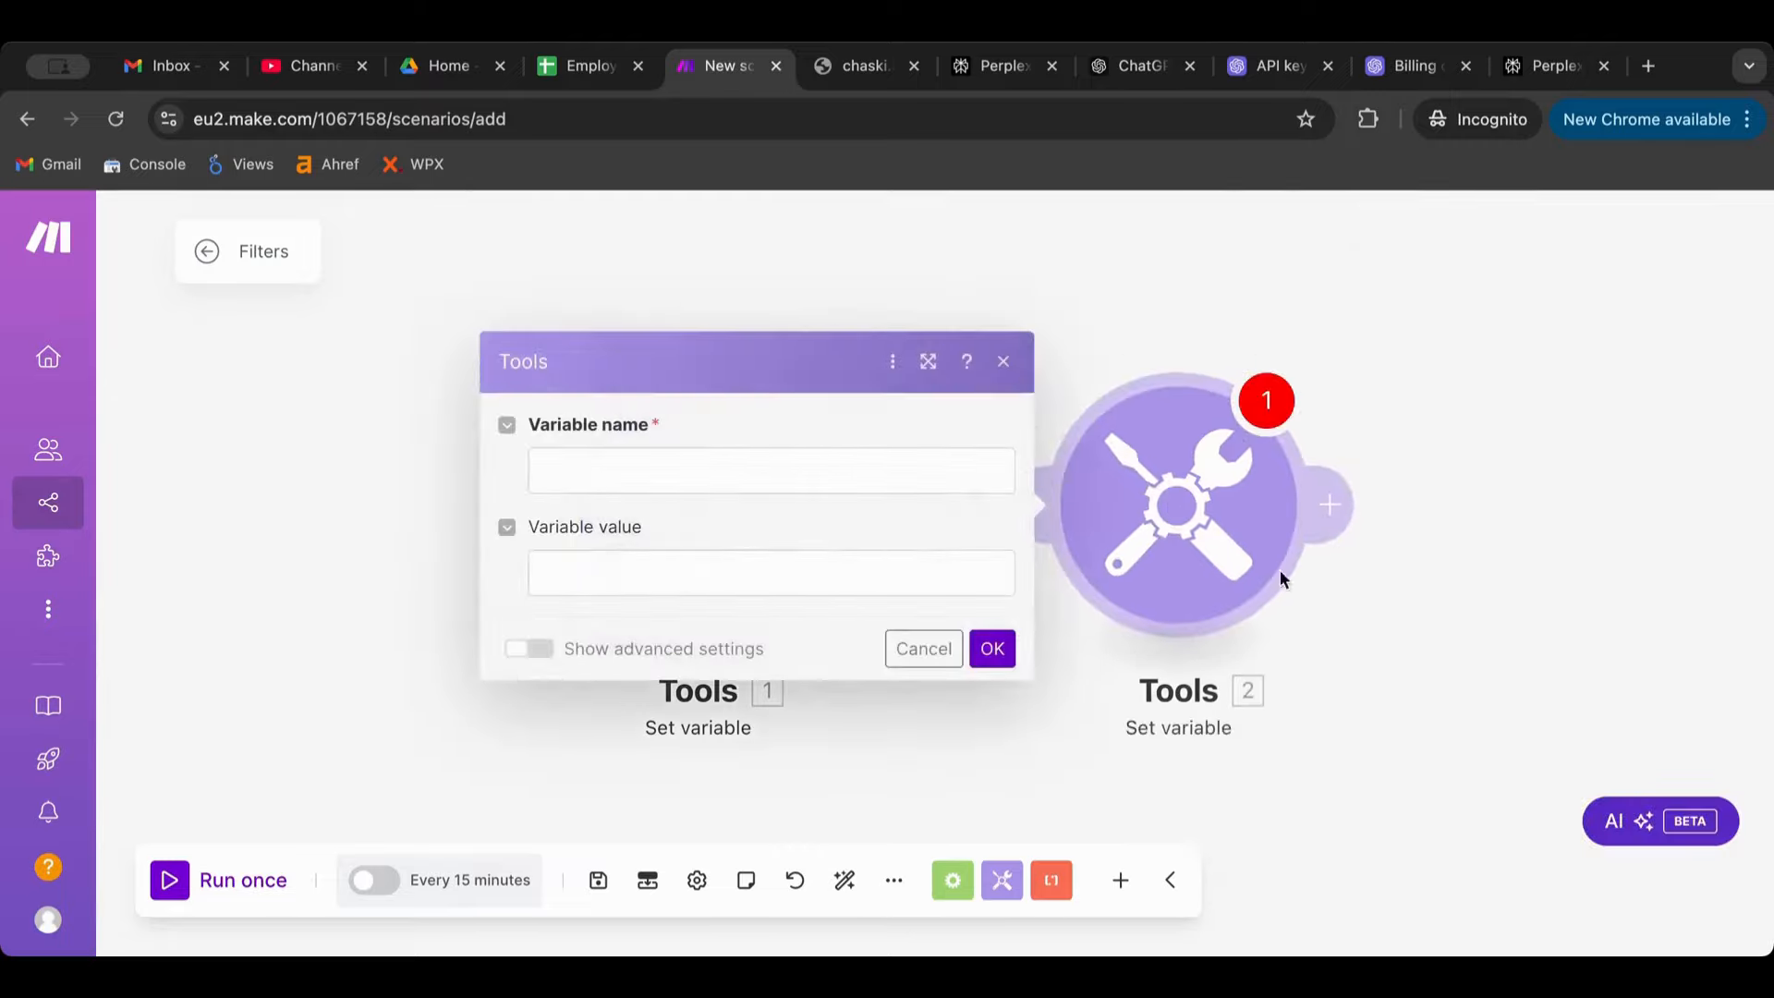
Name the second module's variable var2, map Var1 from the first module as its value and save the settings.
click(735, 472)
text(var2)
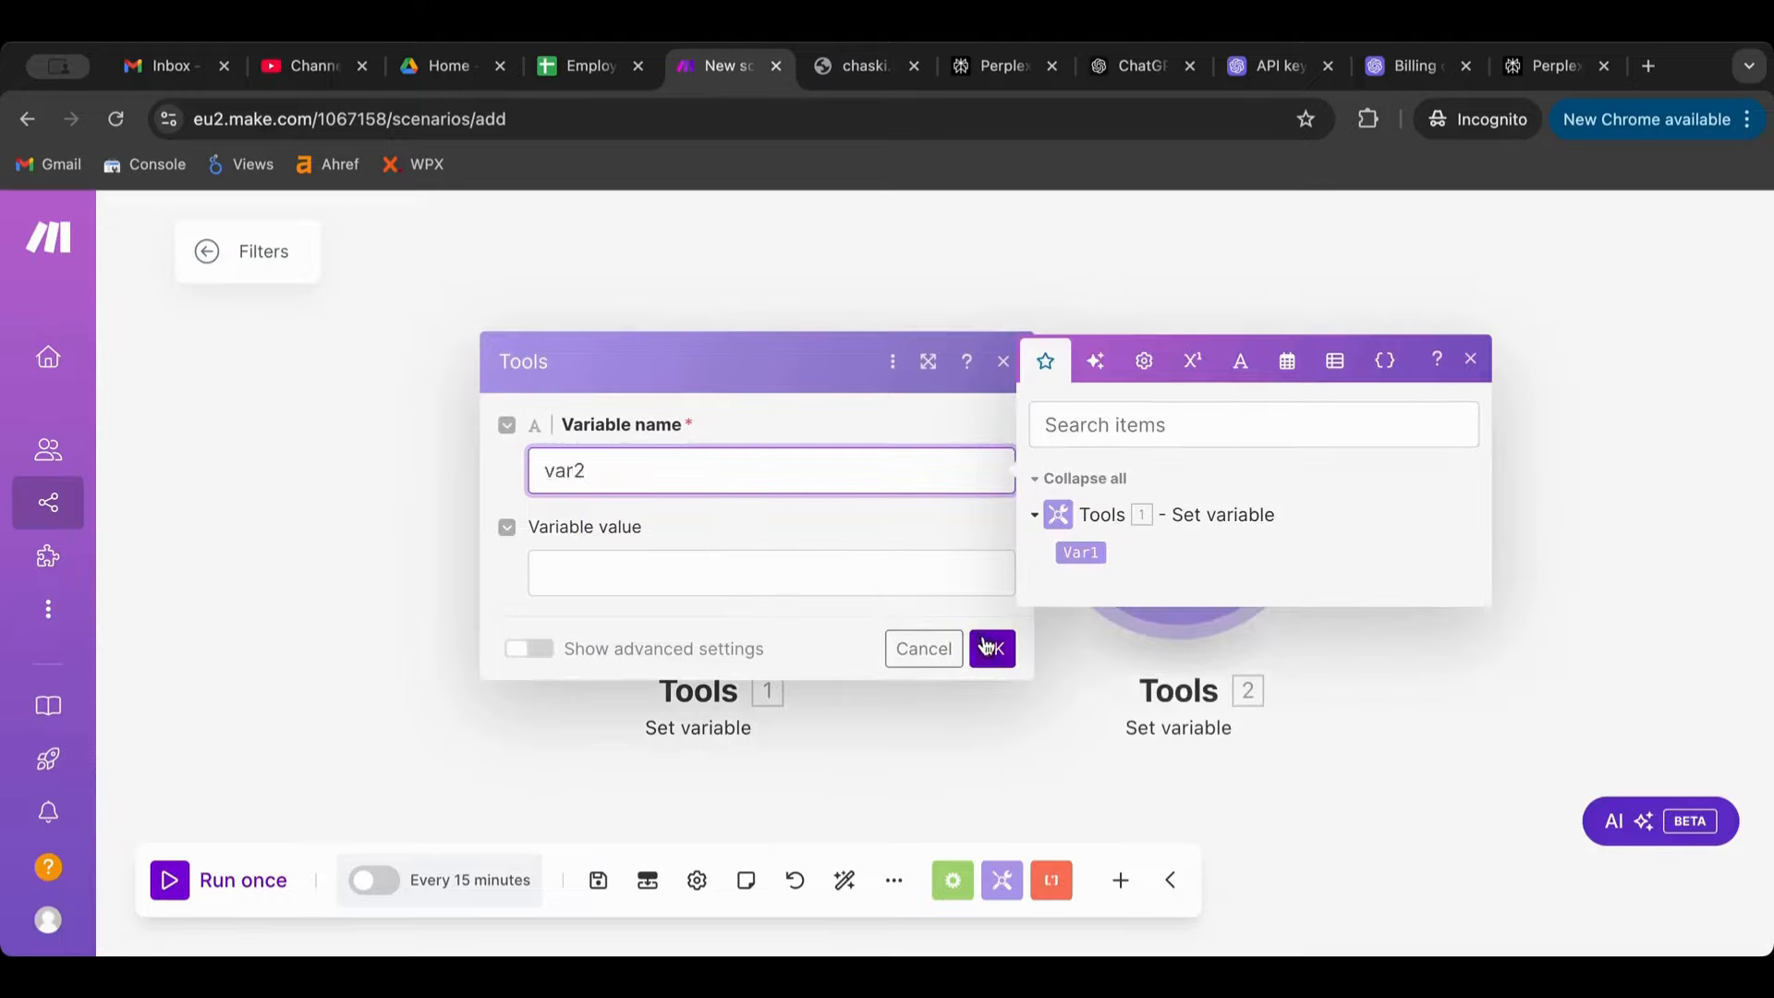
click(916, 563)
click(1081, 654)
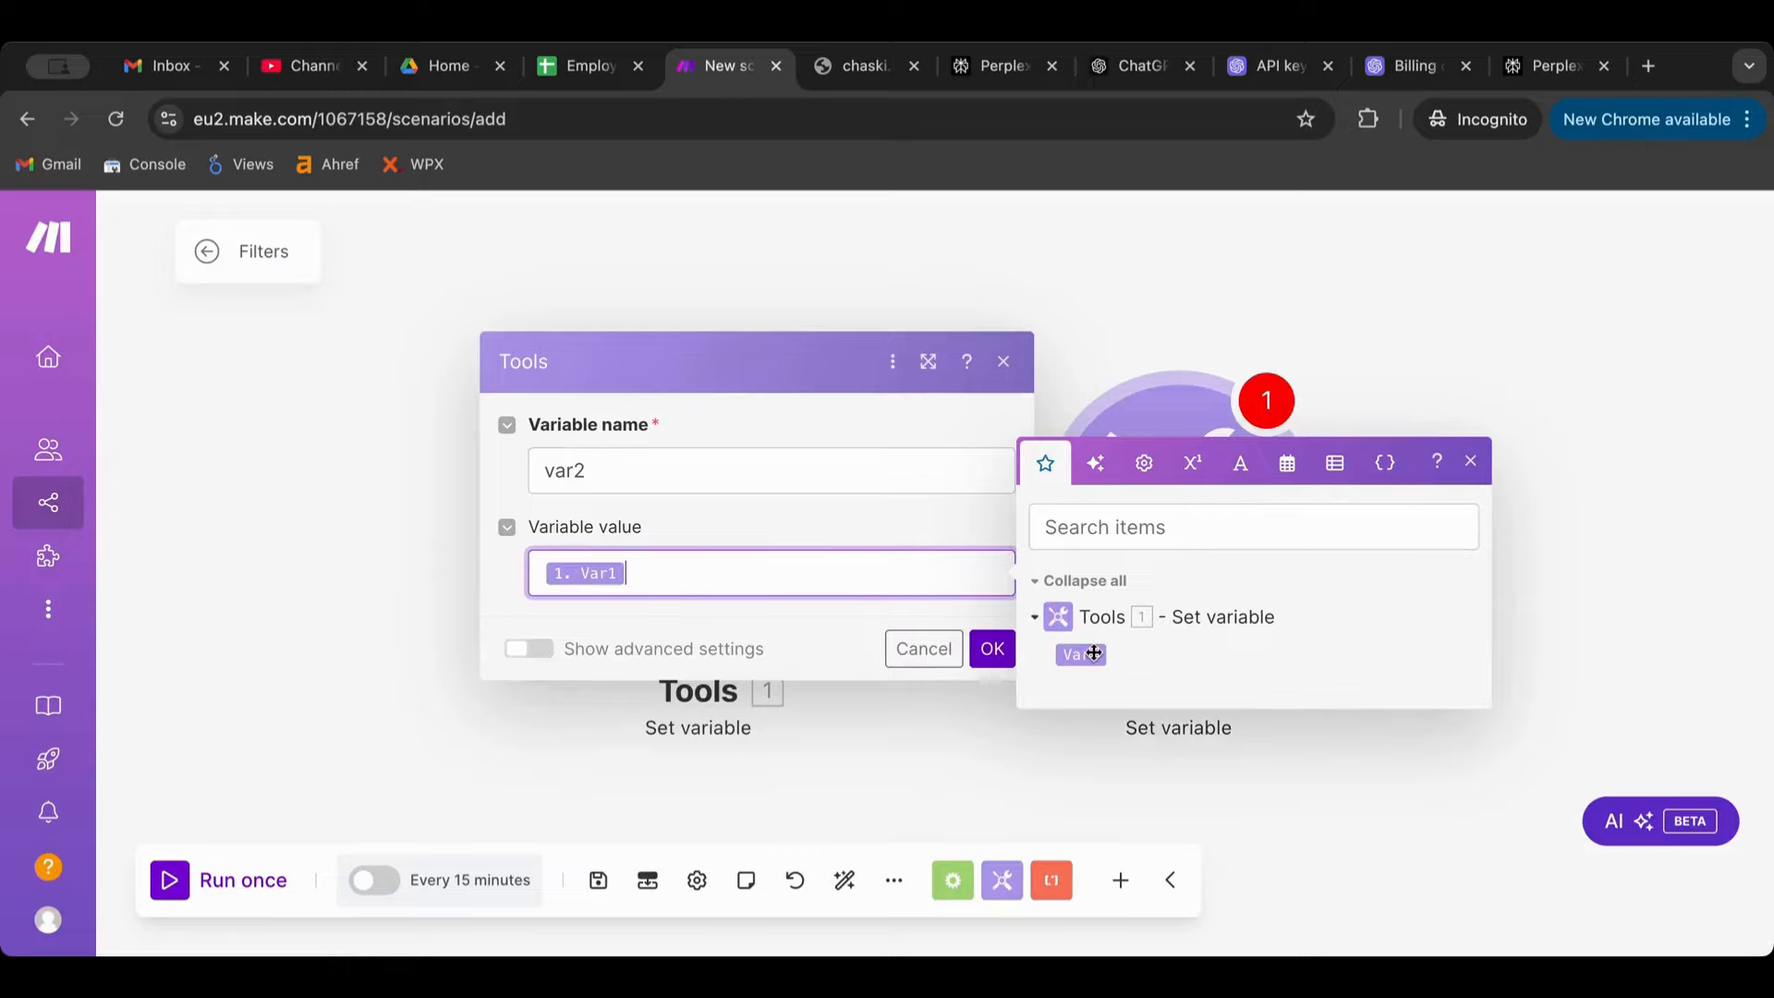
click(992, 649)
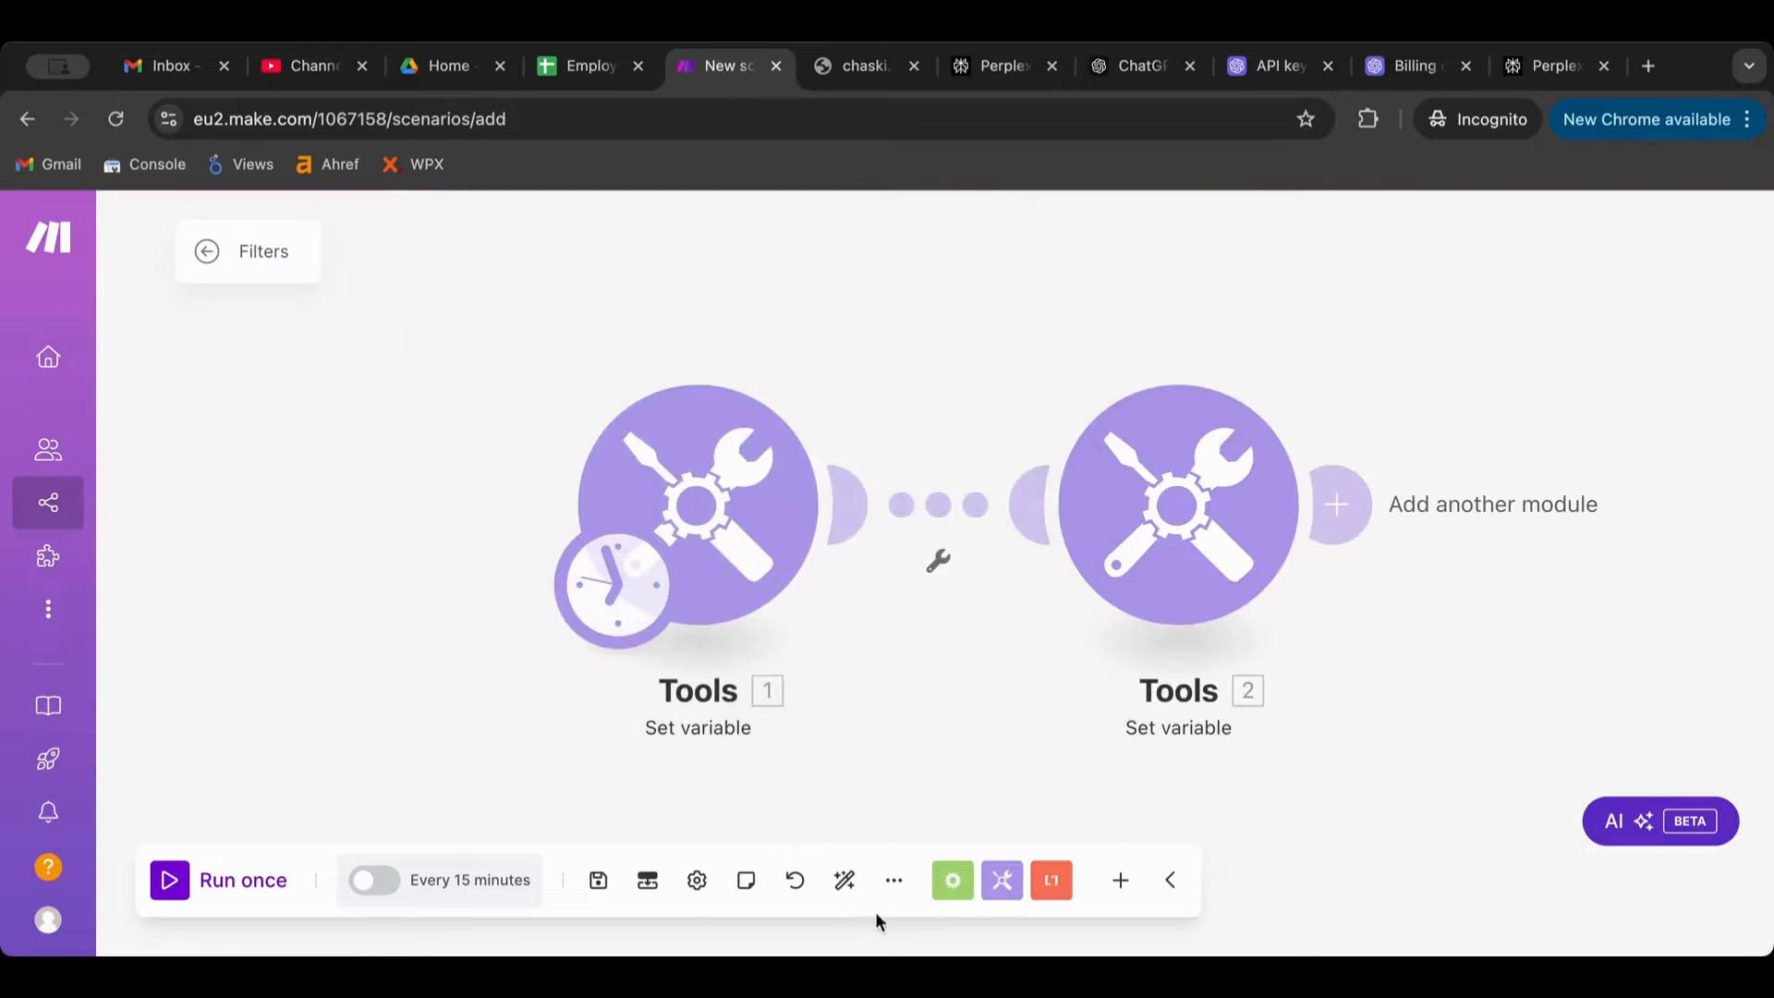
Auto-align the two modules on the canvas.
click(846, 880)
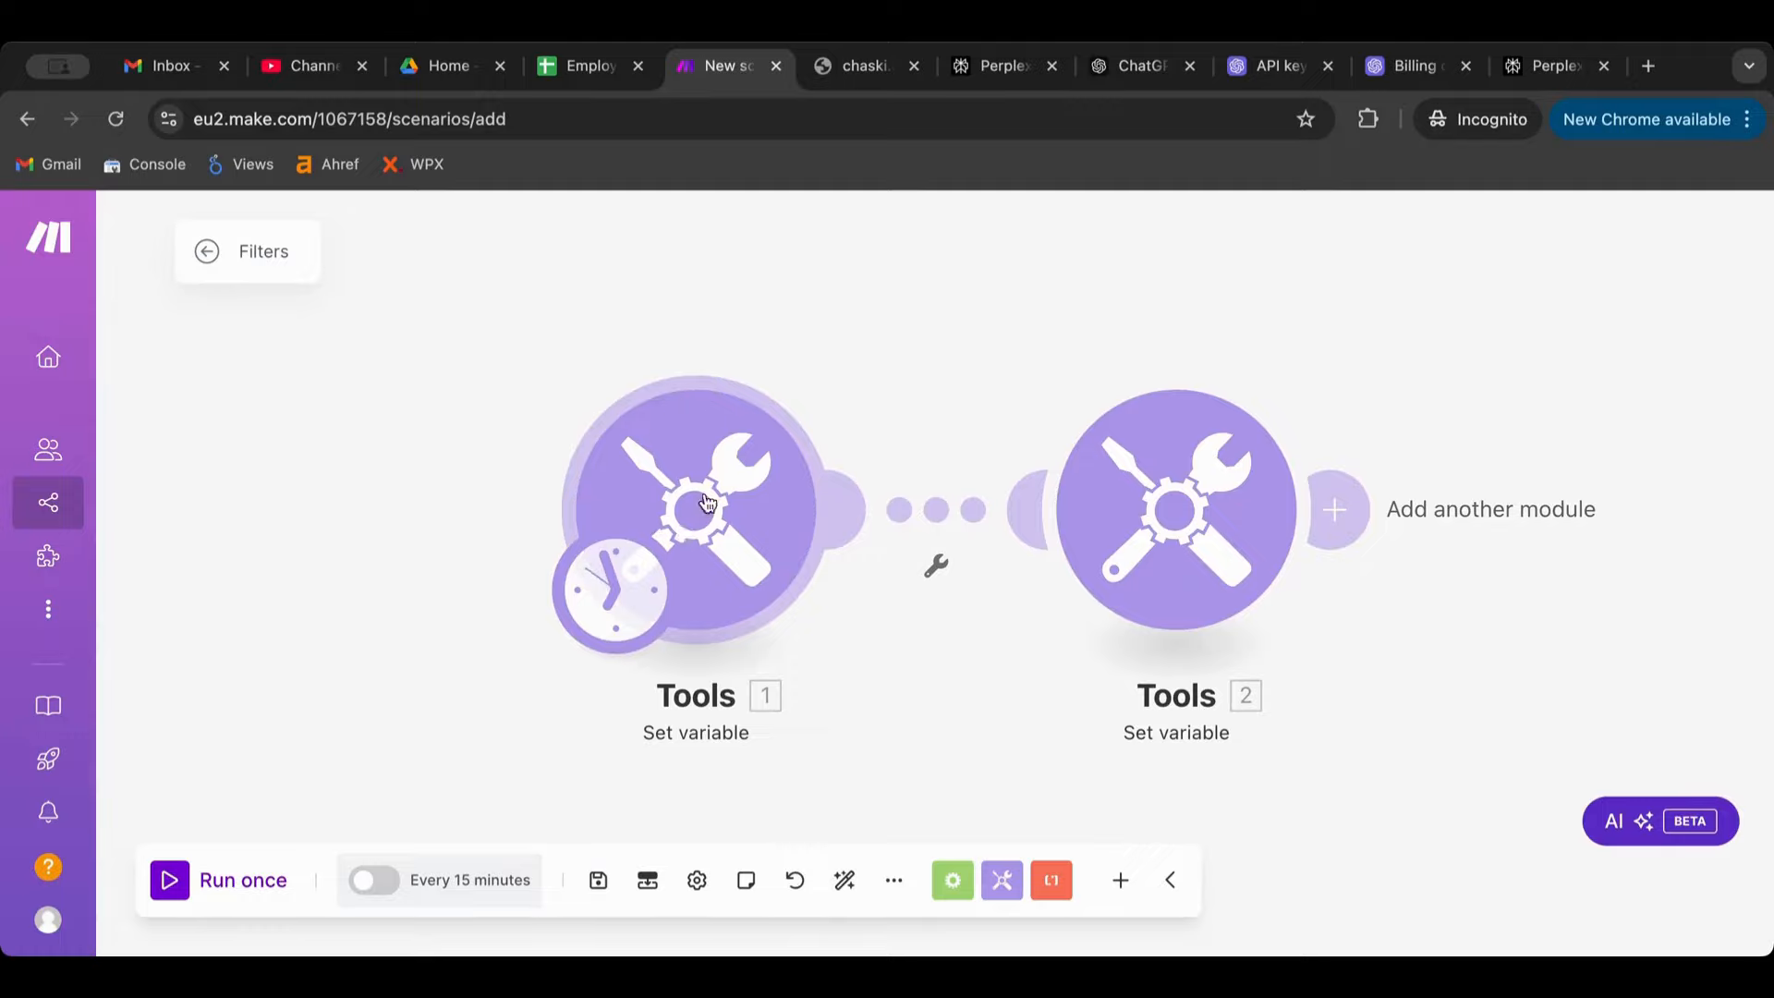
Review the second module's variable settings and the options offered for the link between the two modules.
click(1209, 509)
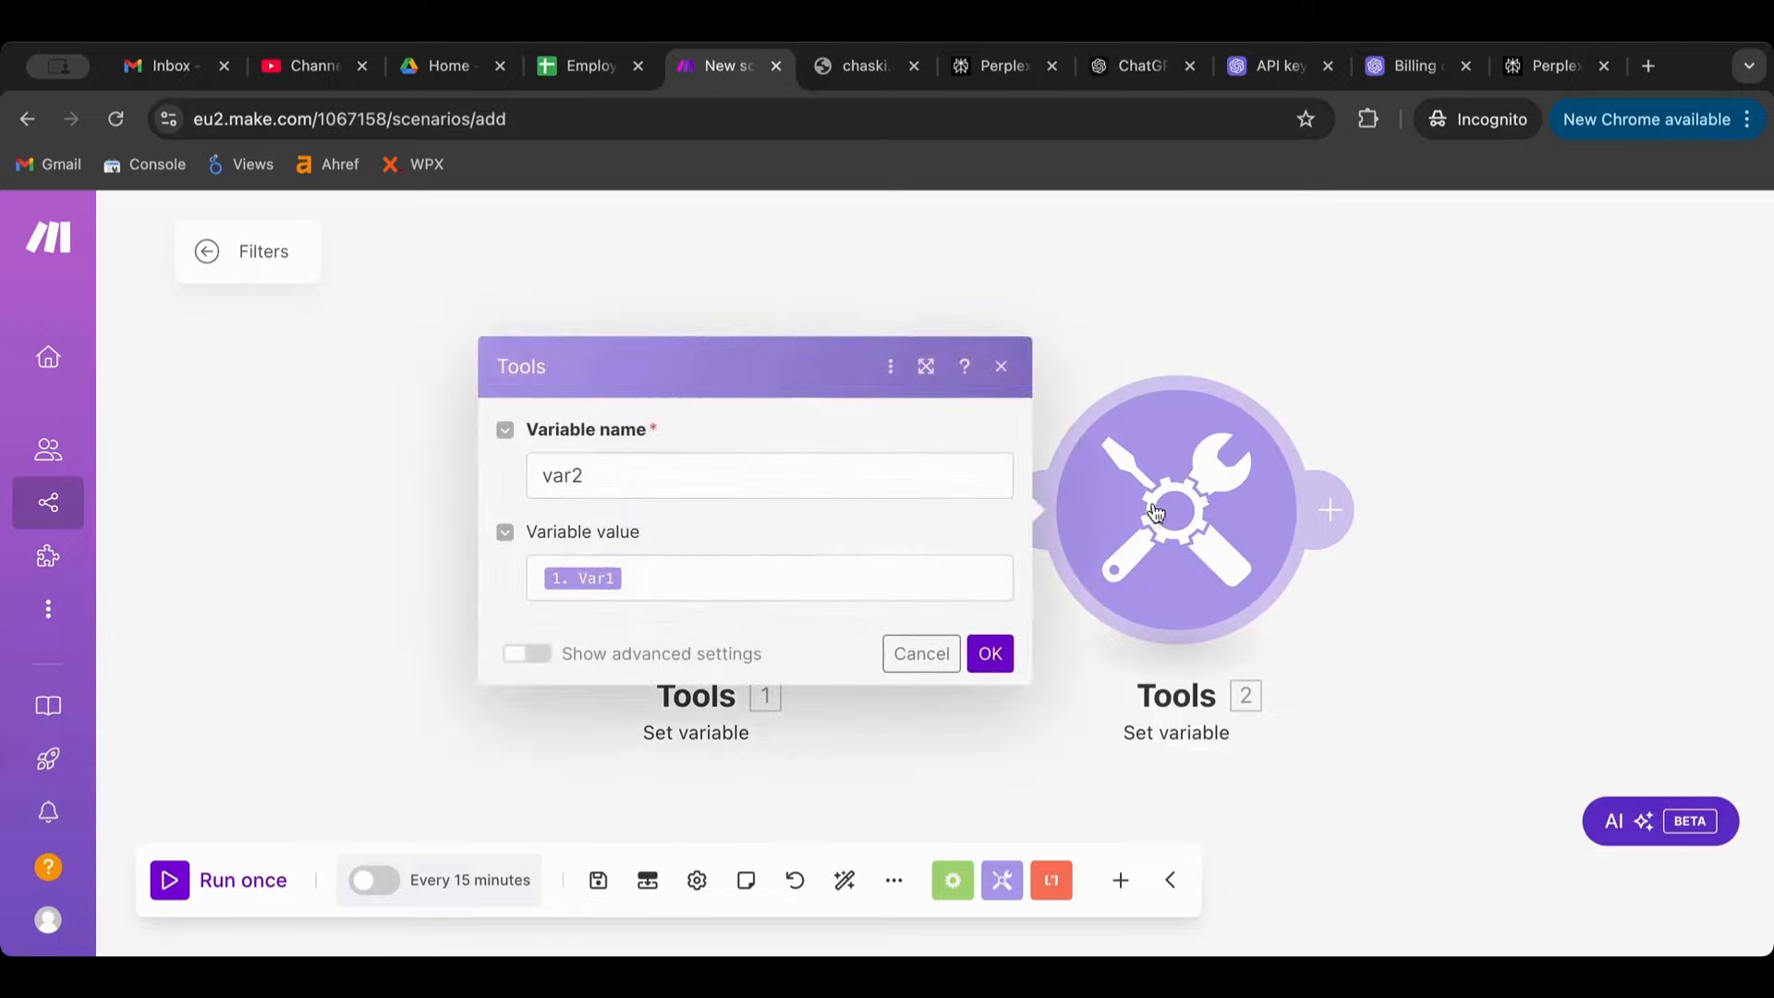
click(1347, 307)
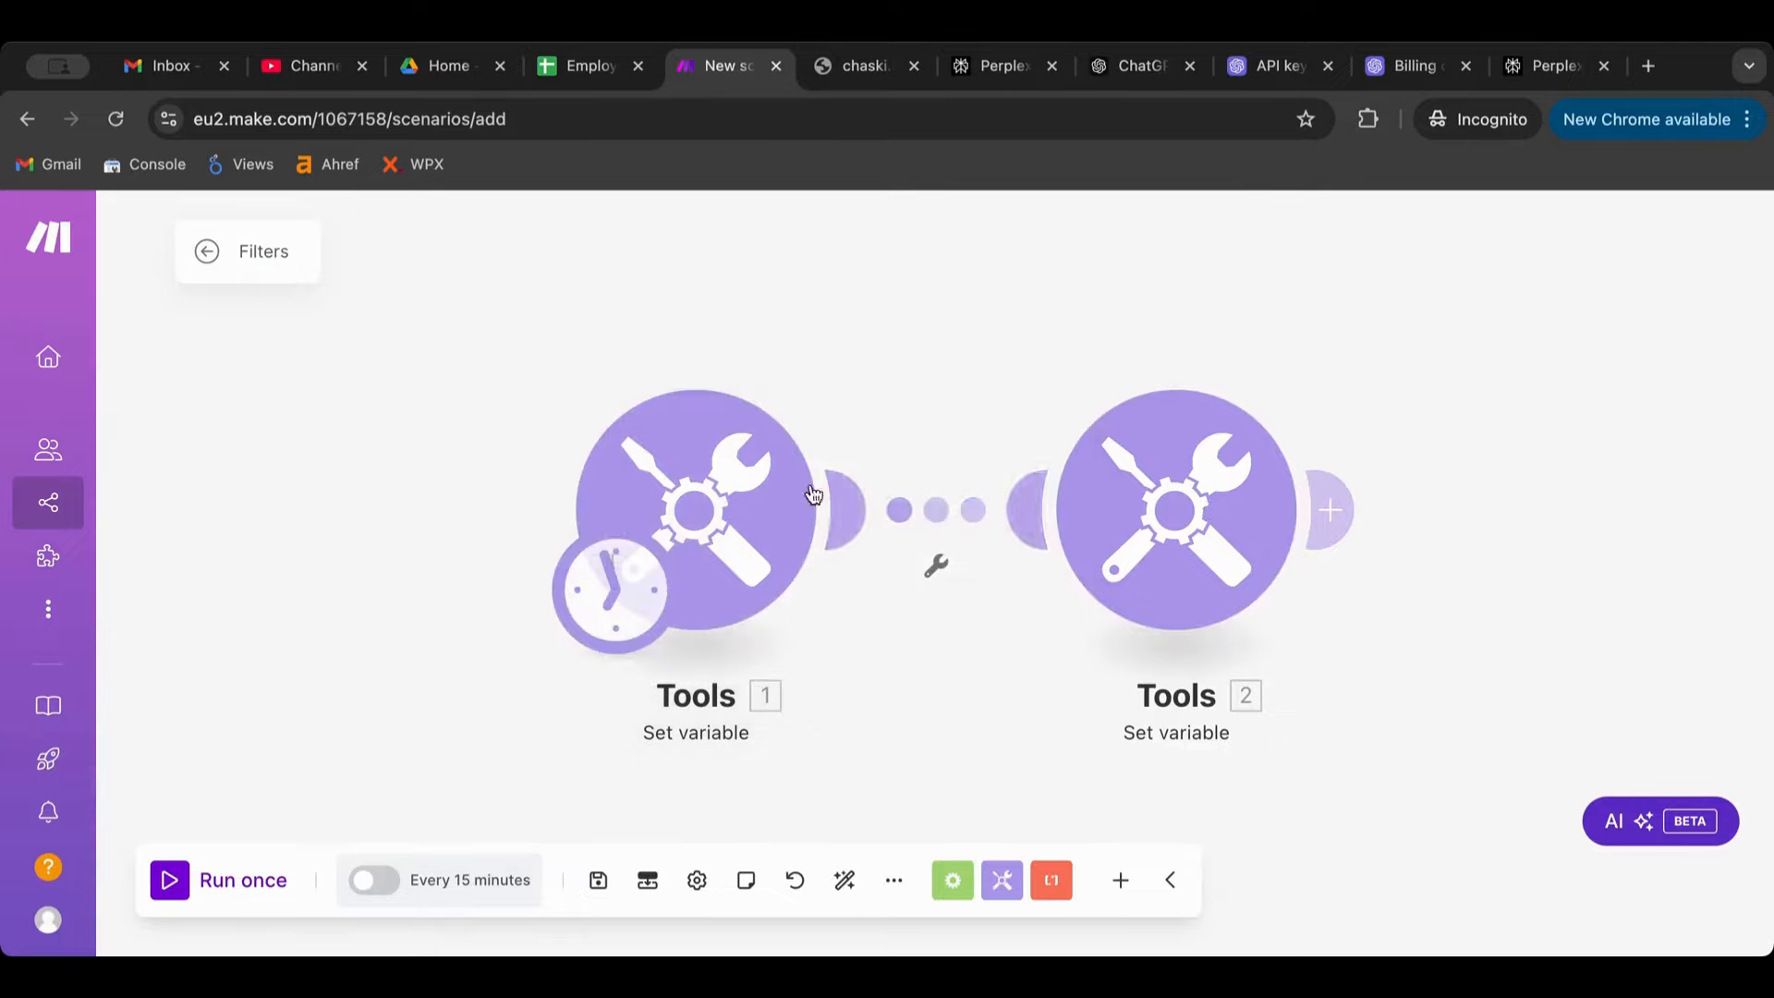
click(937, 582)
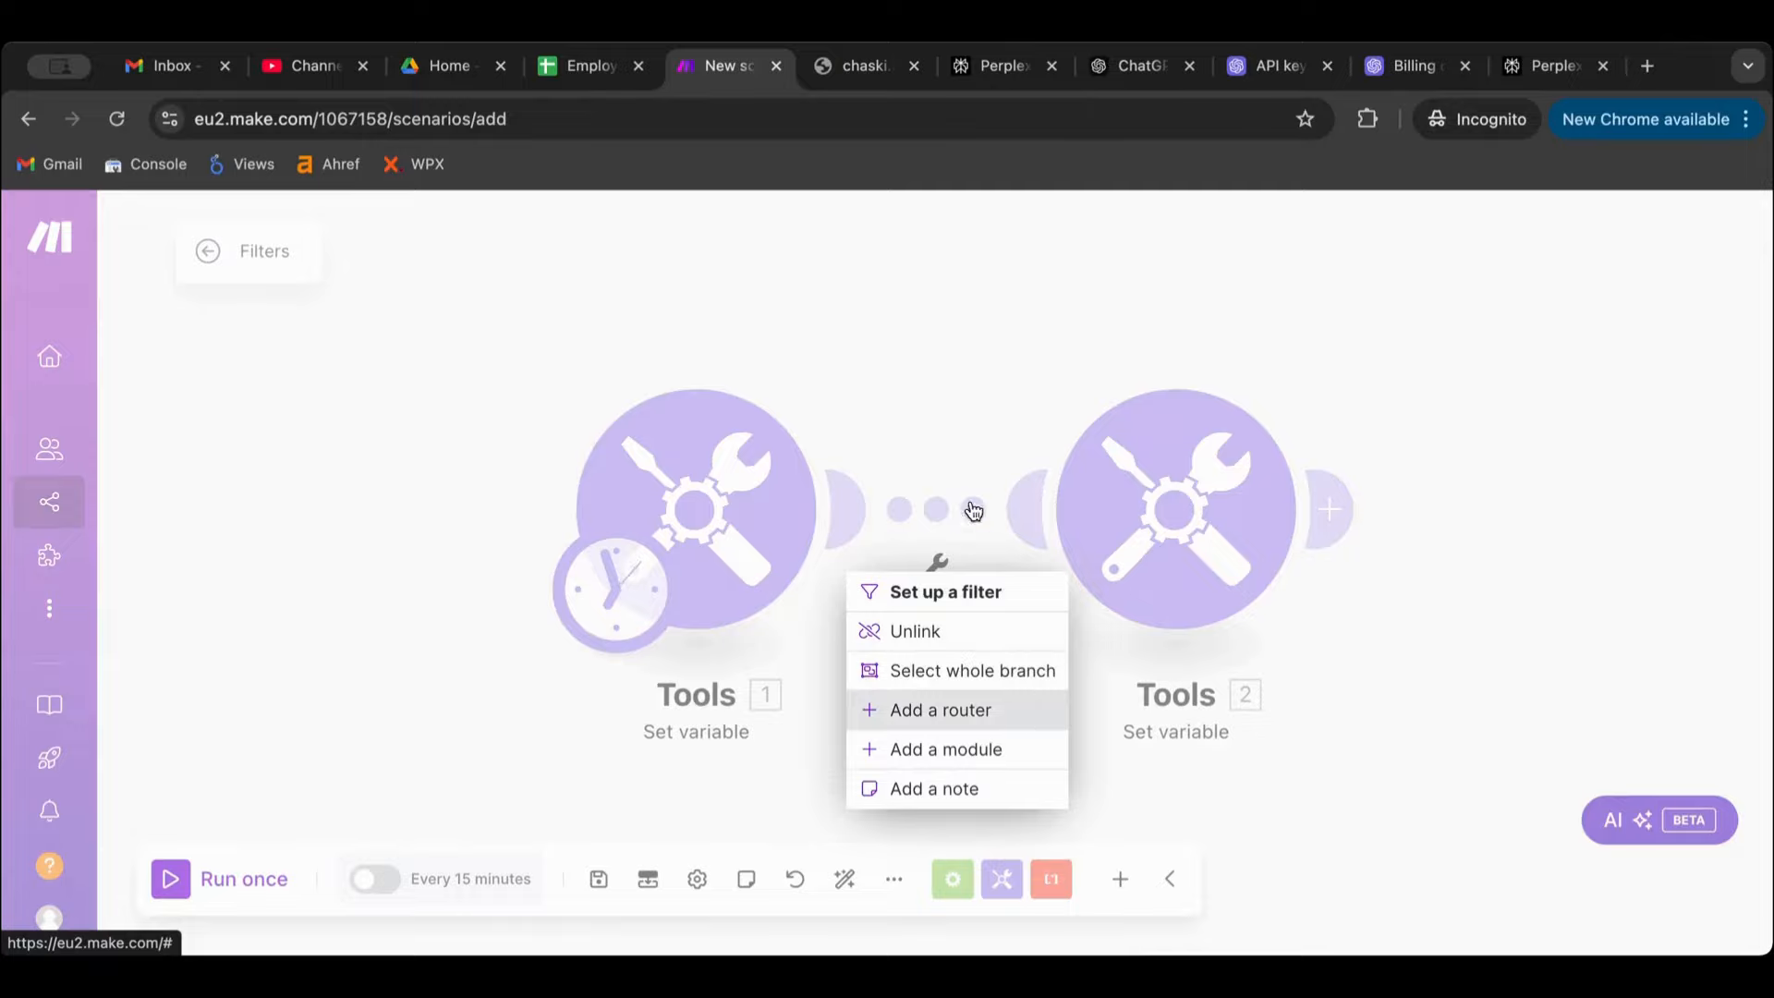
click(955, 416)
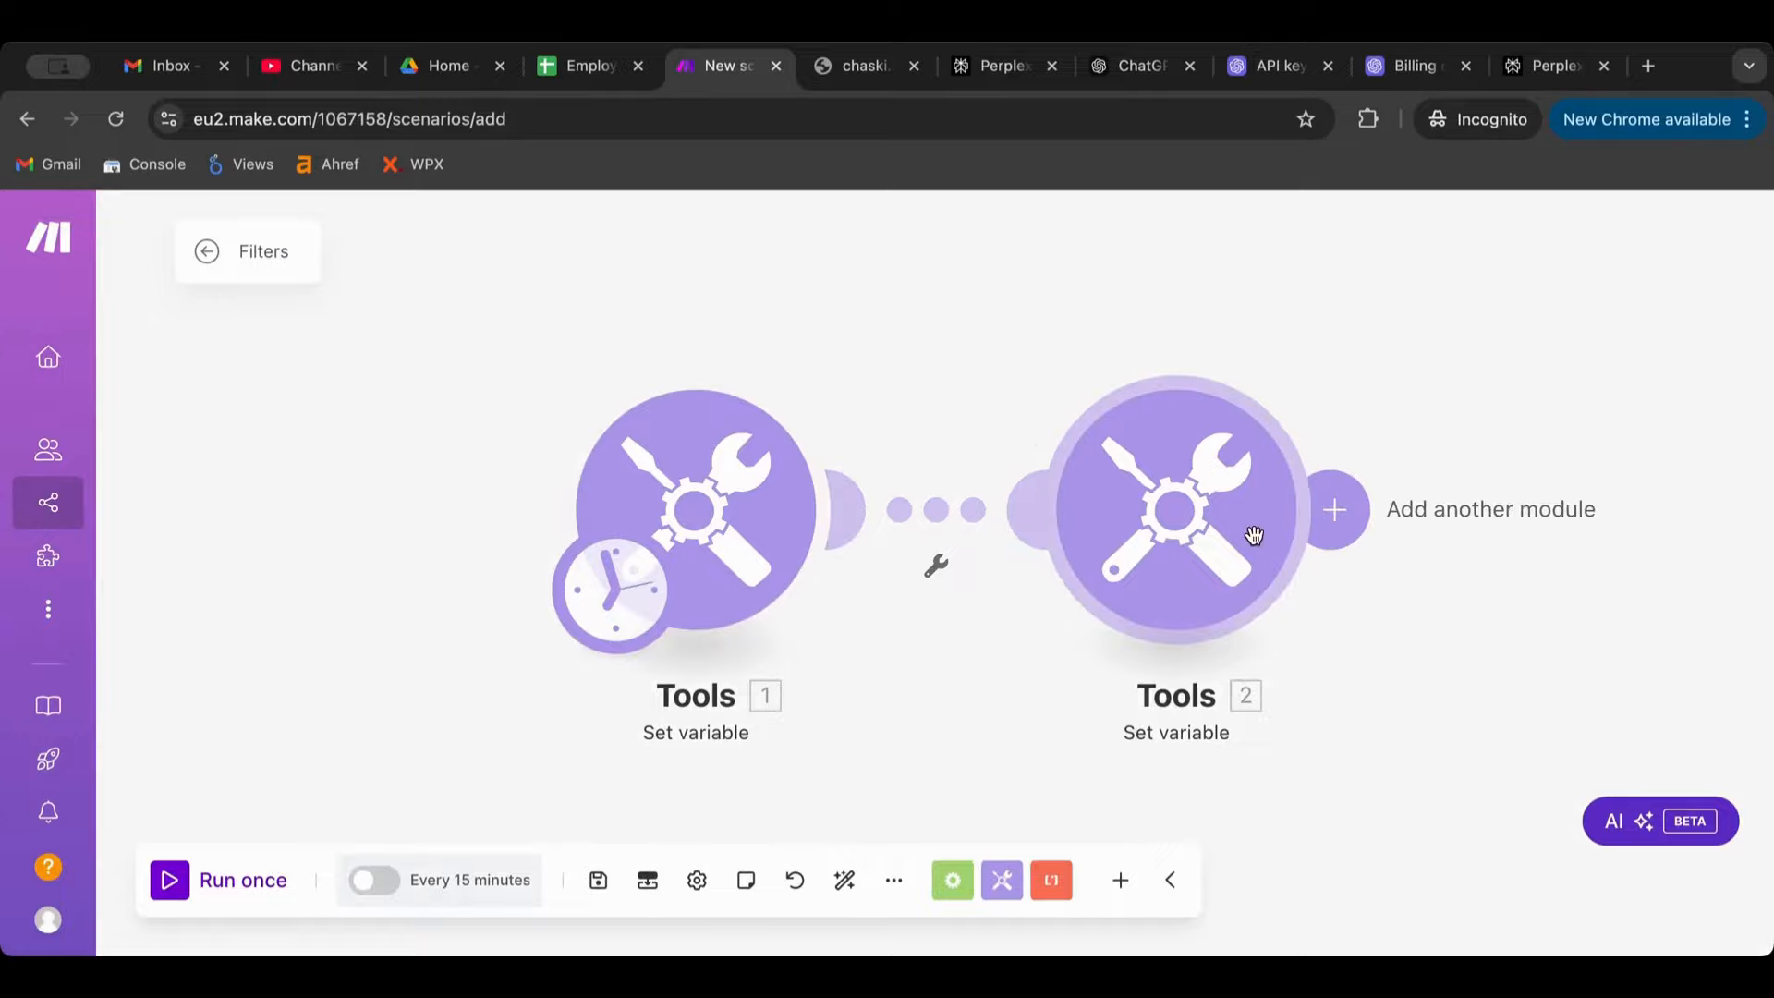
Open the filter setup for the link between the two Set variable modules.
click(929, 529)
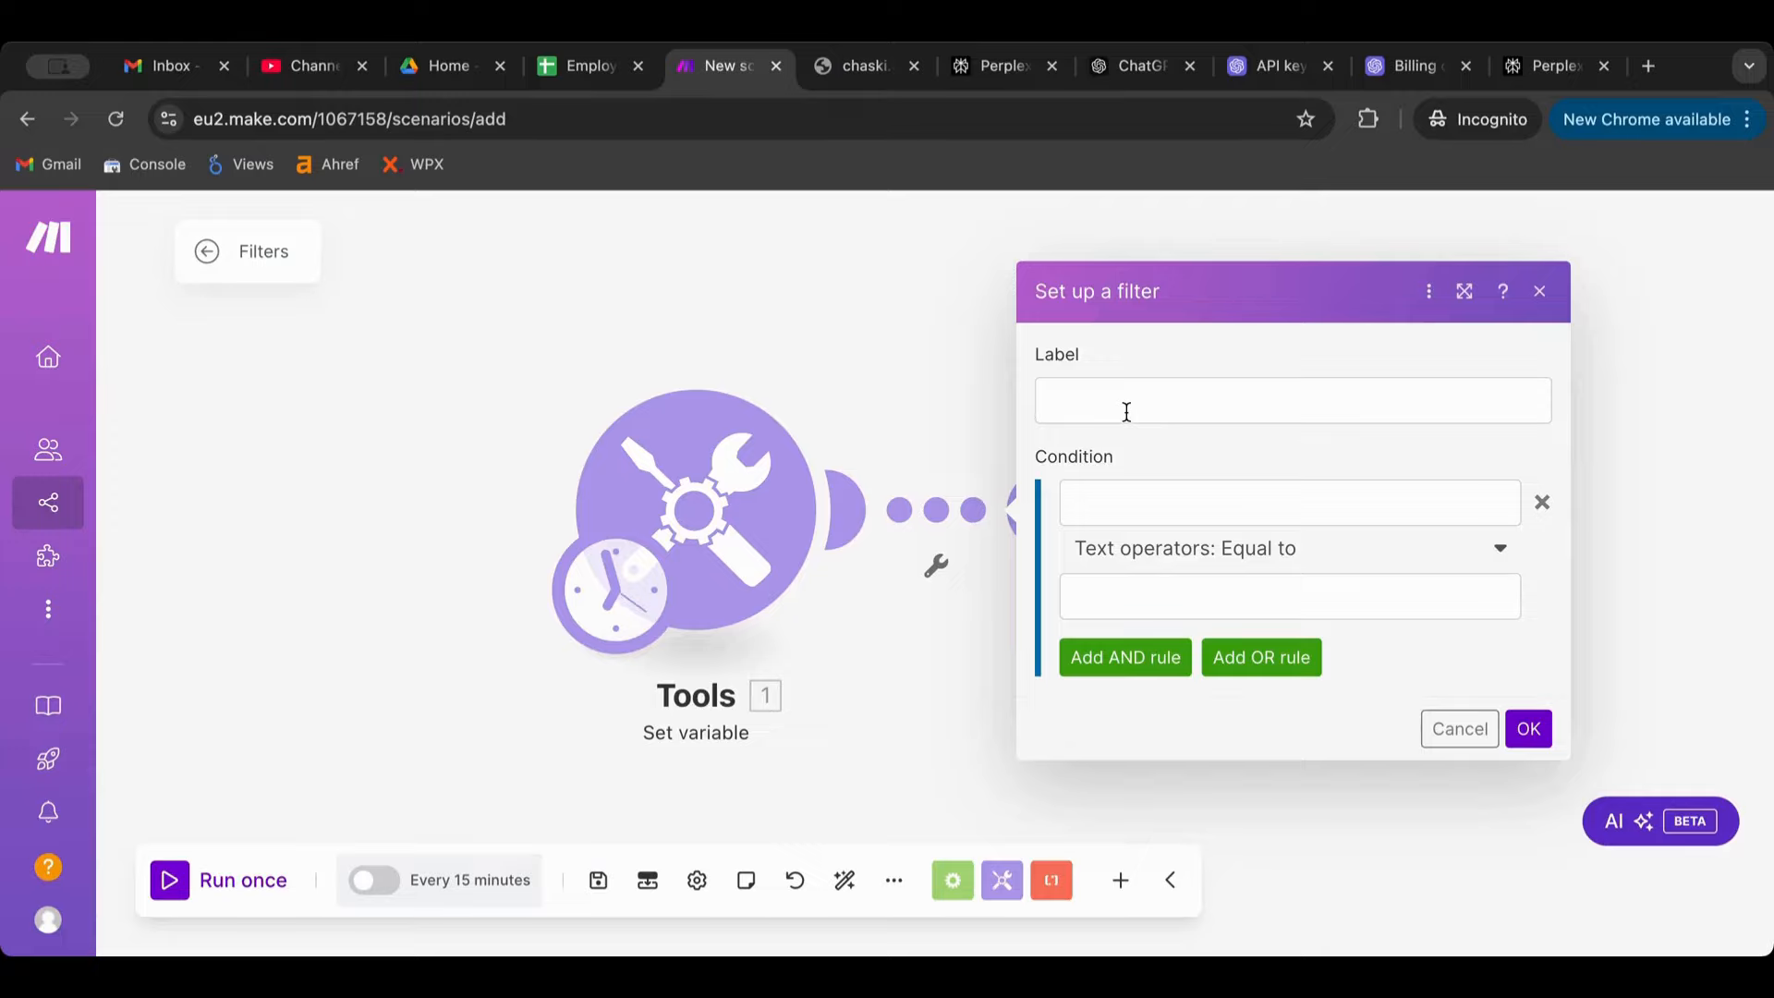
click(1174, 508)
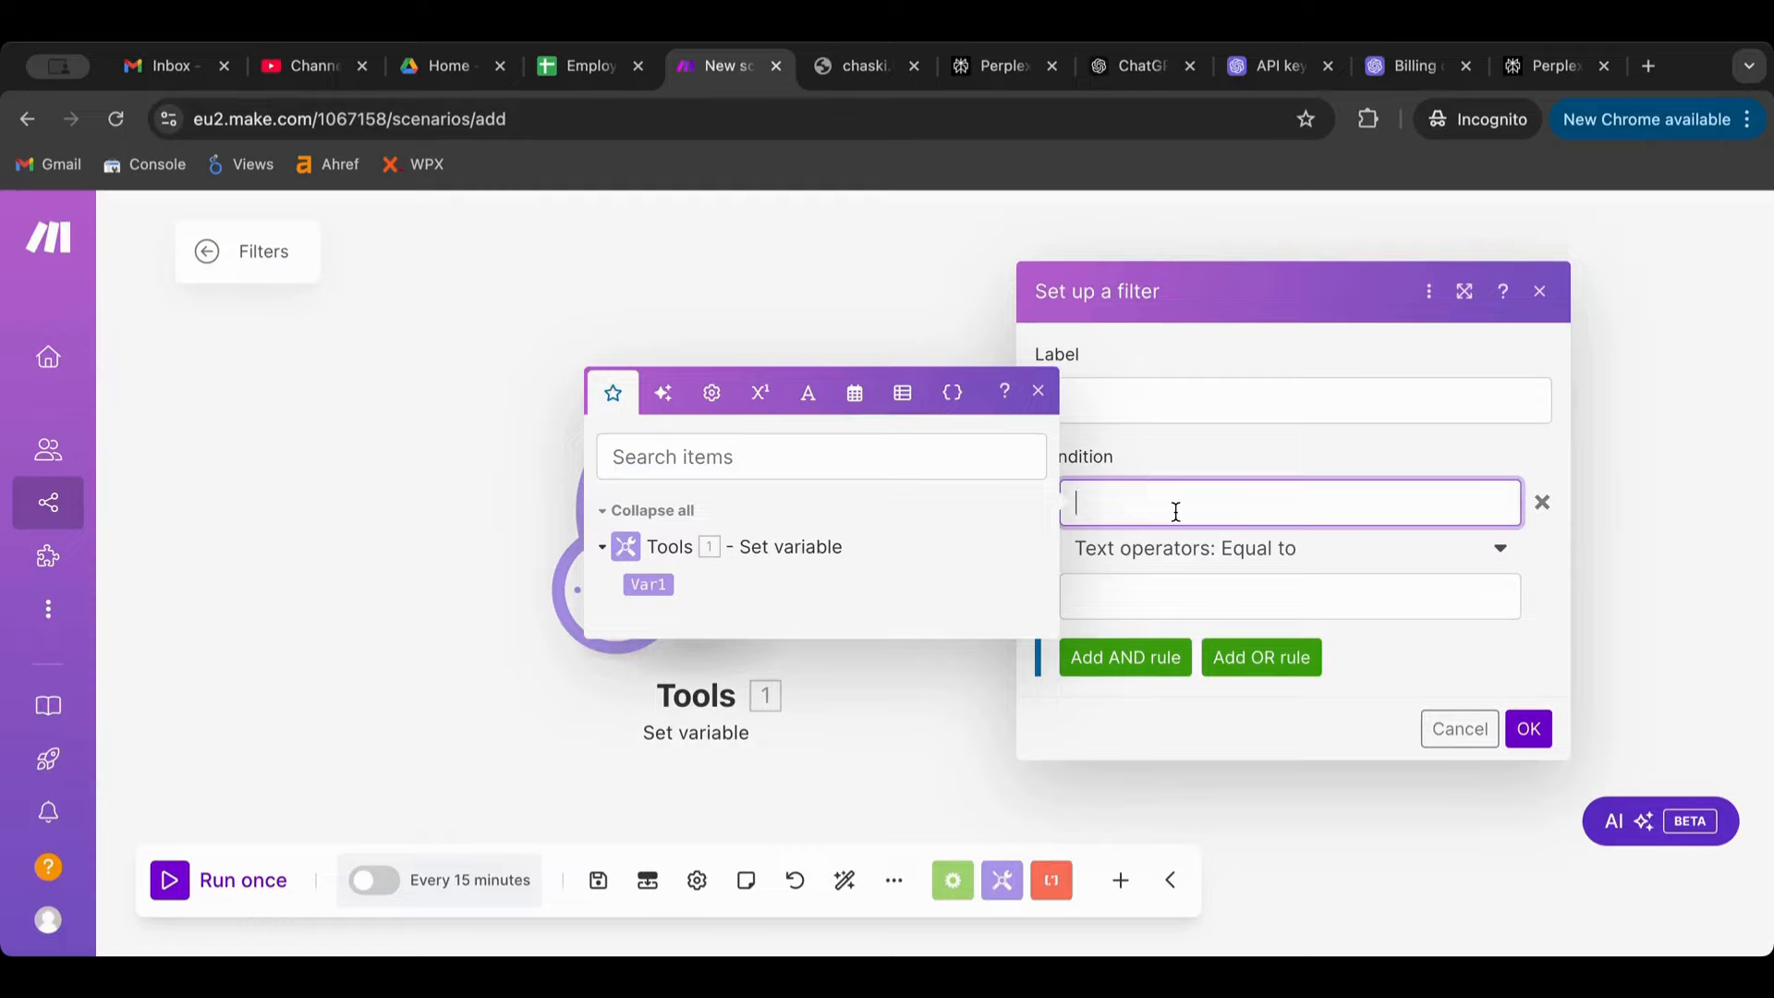
click(1175, 459)
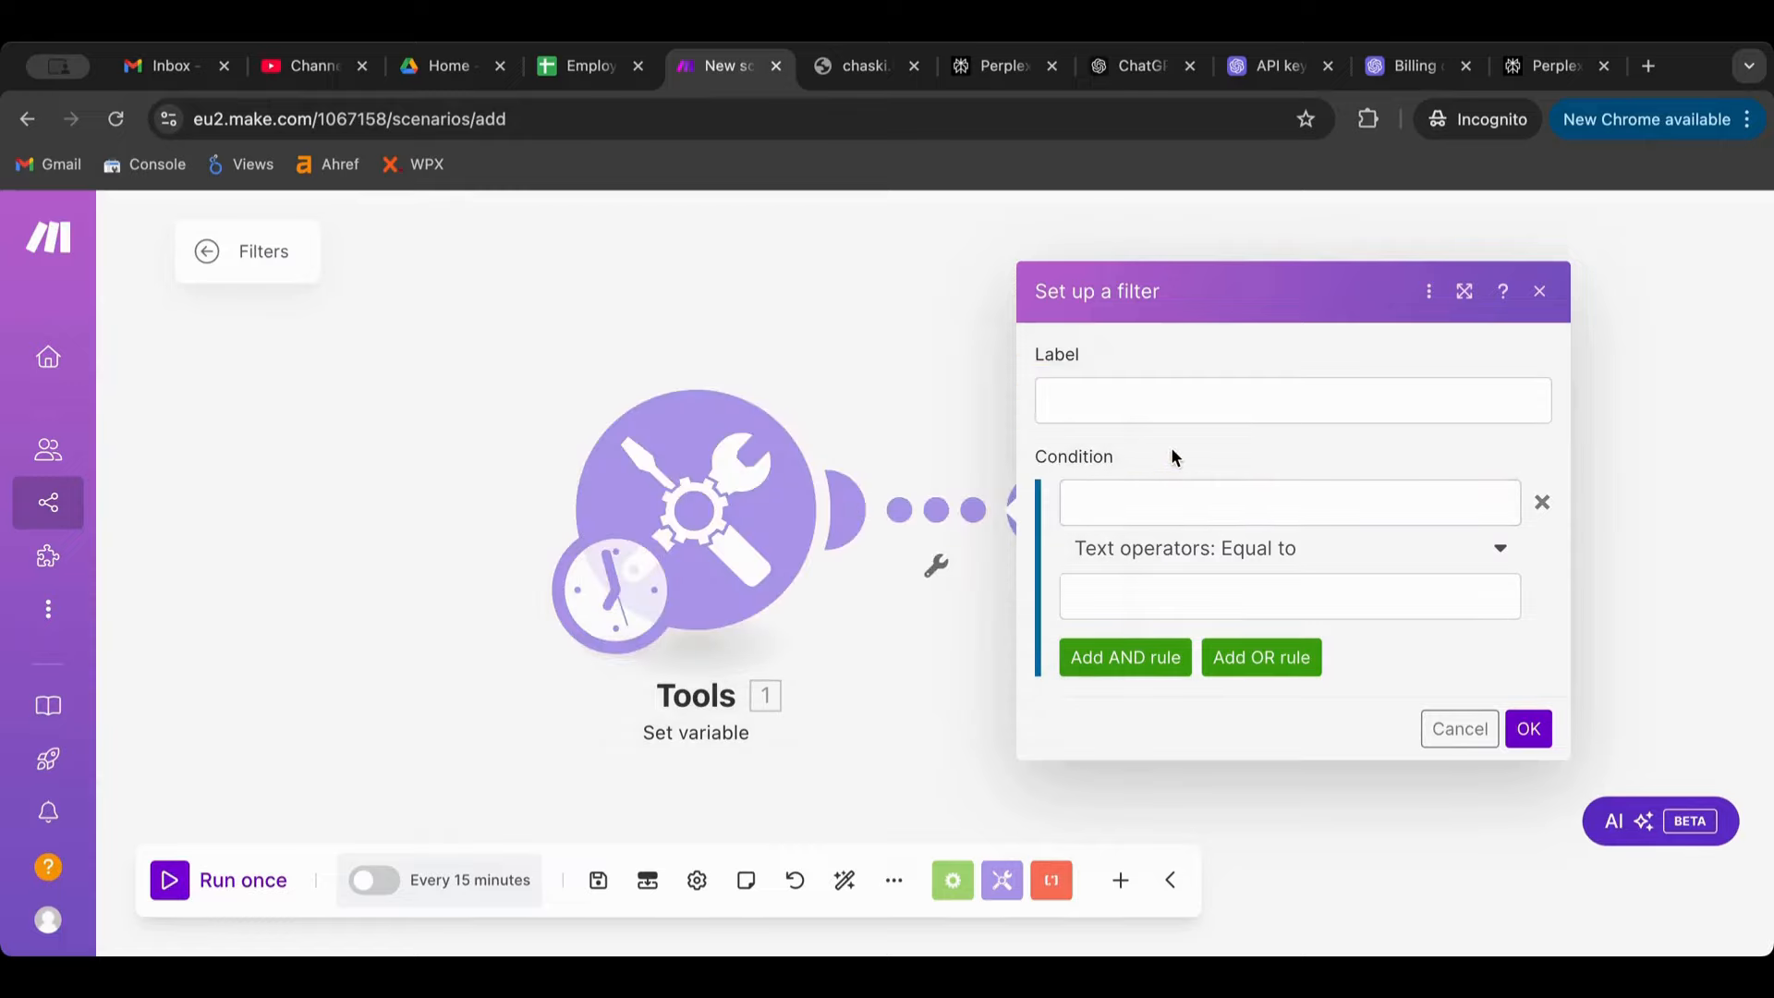
Examine the text, date, time and boolean operators available for the filter condition and its comparison value field.
click(1191, 549)
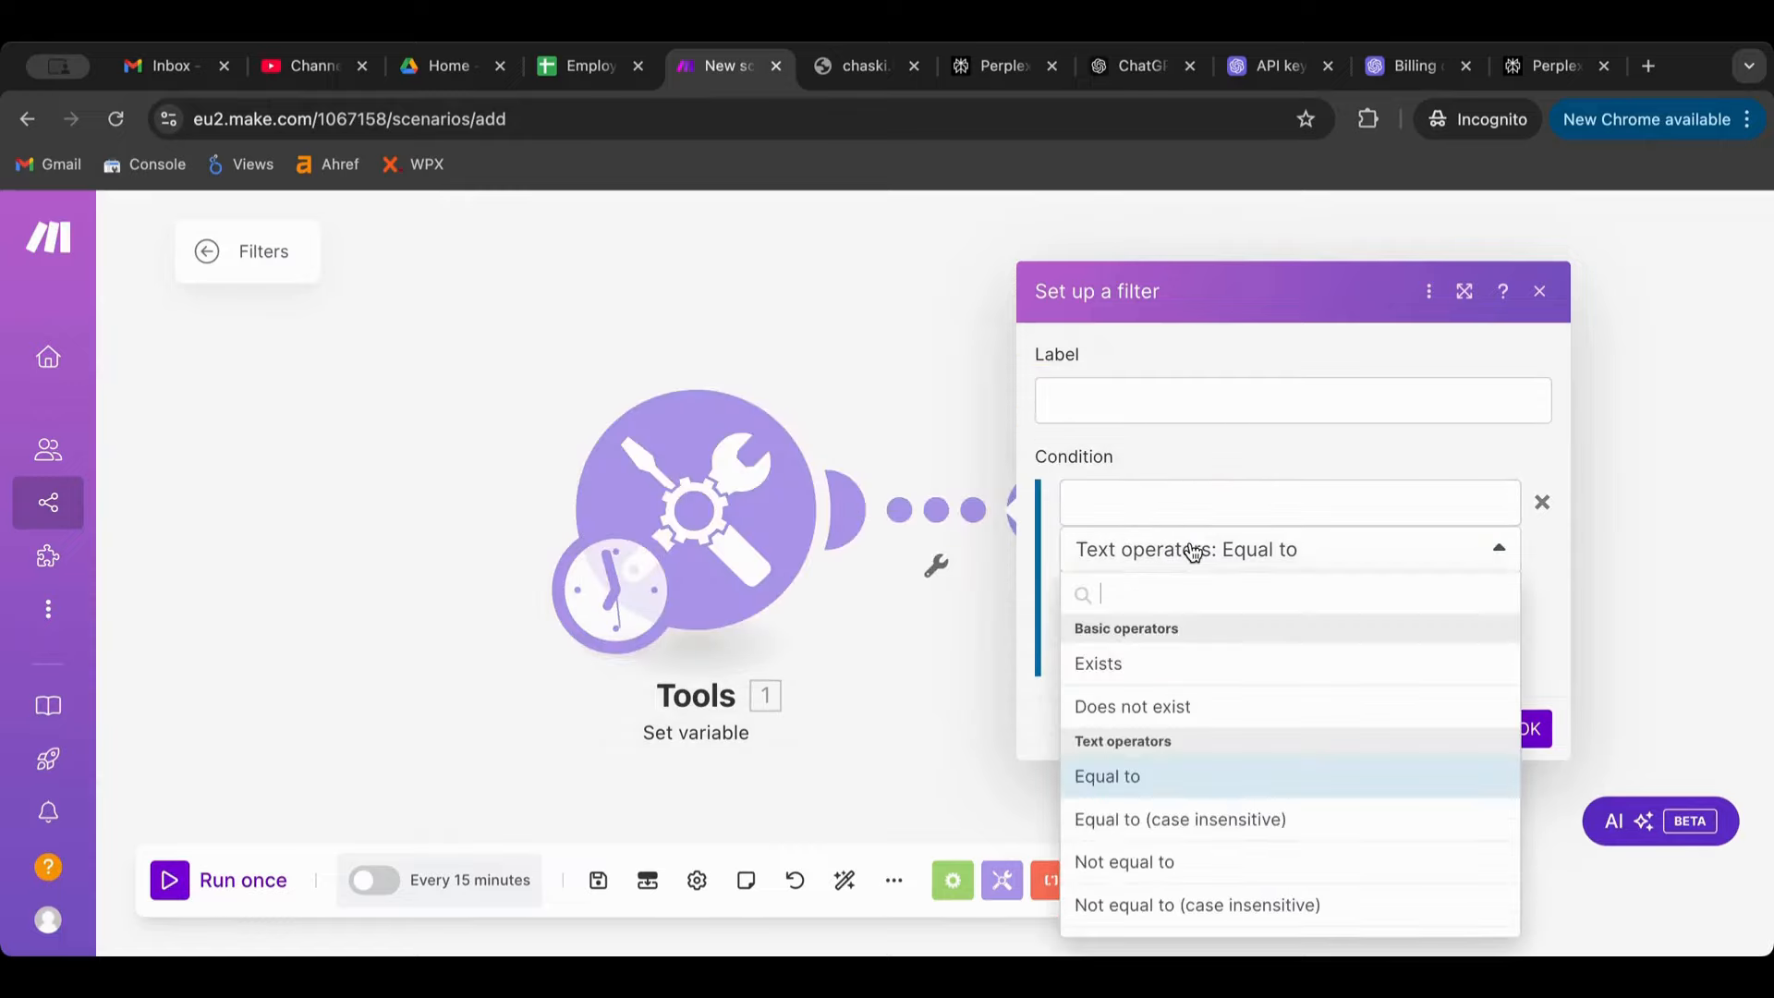
click(1191, 551)
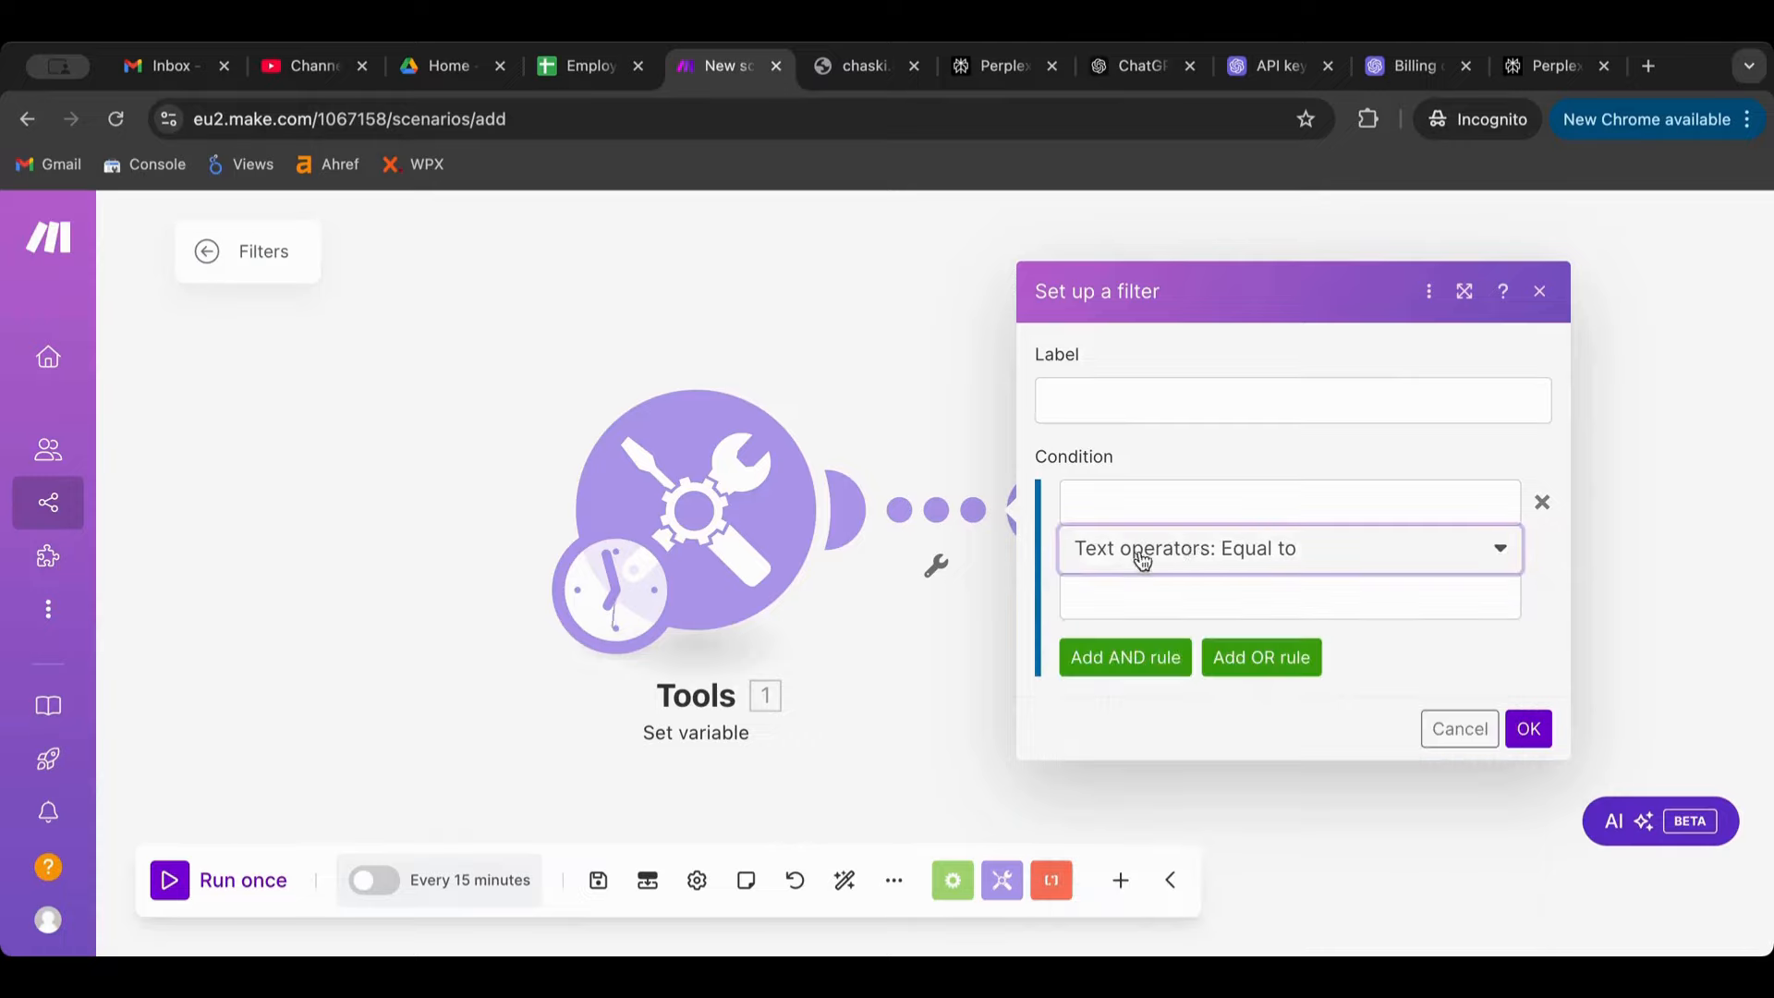
click(1215, 563)
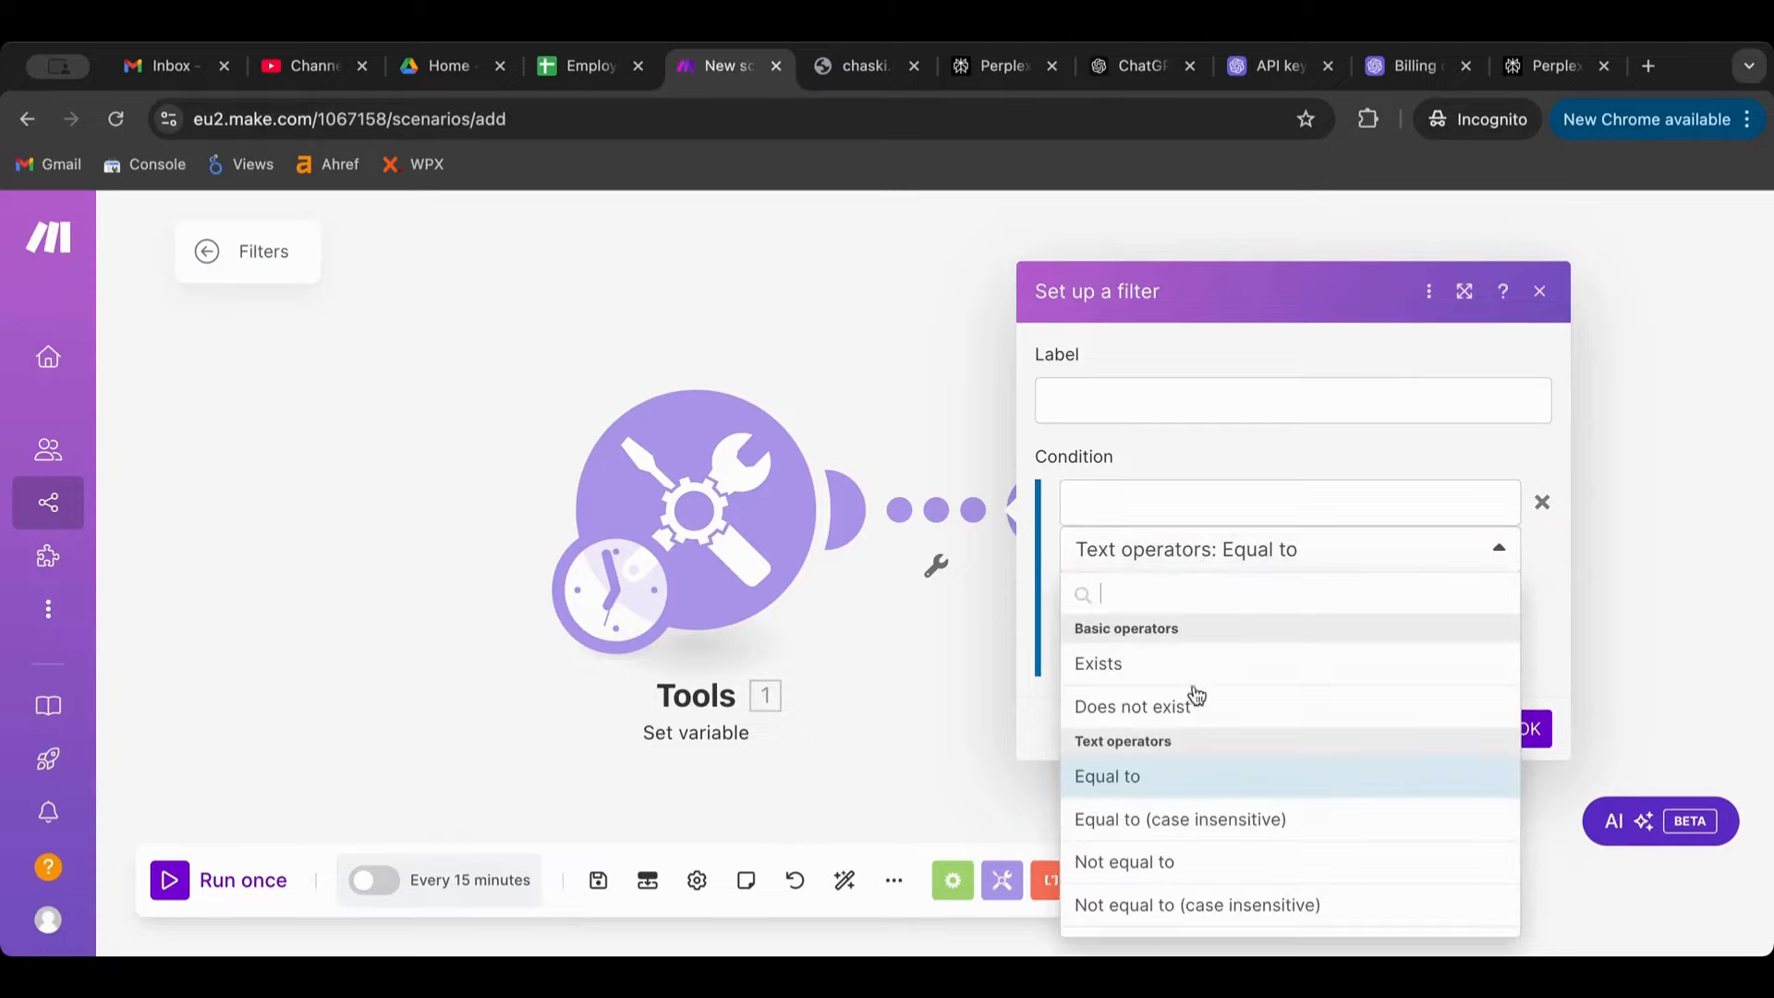
scroll(1176, 726, down, 15)
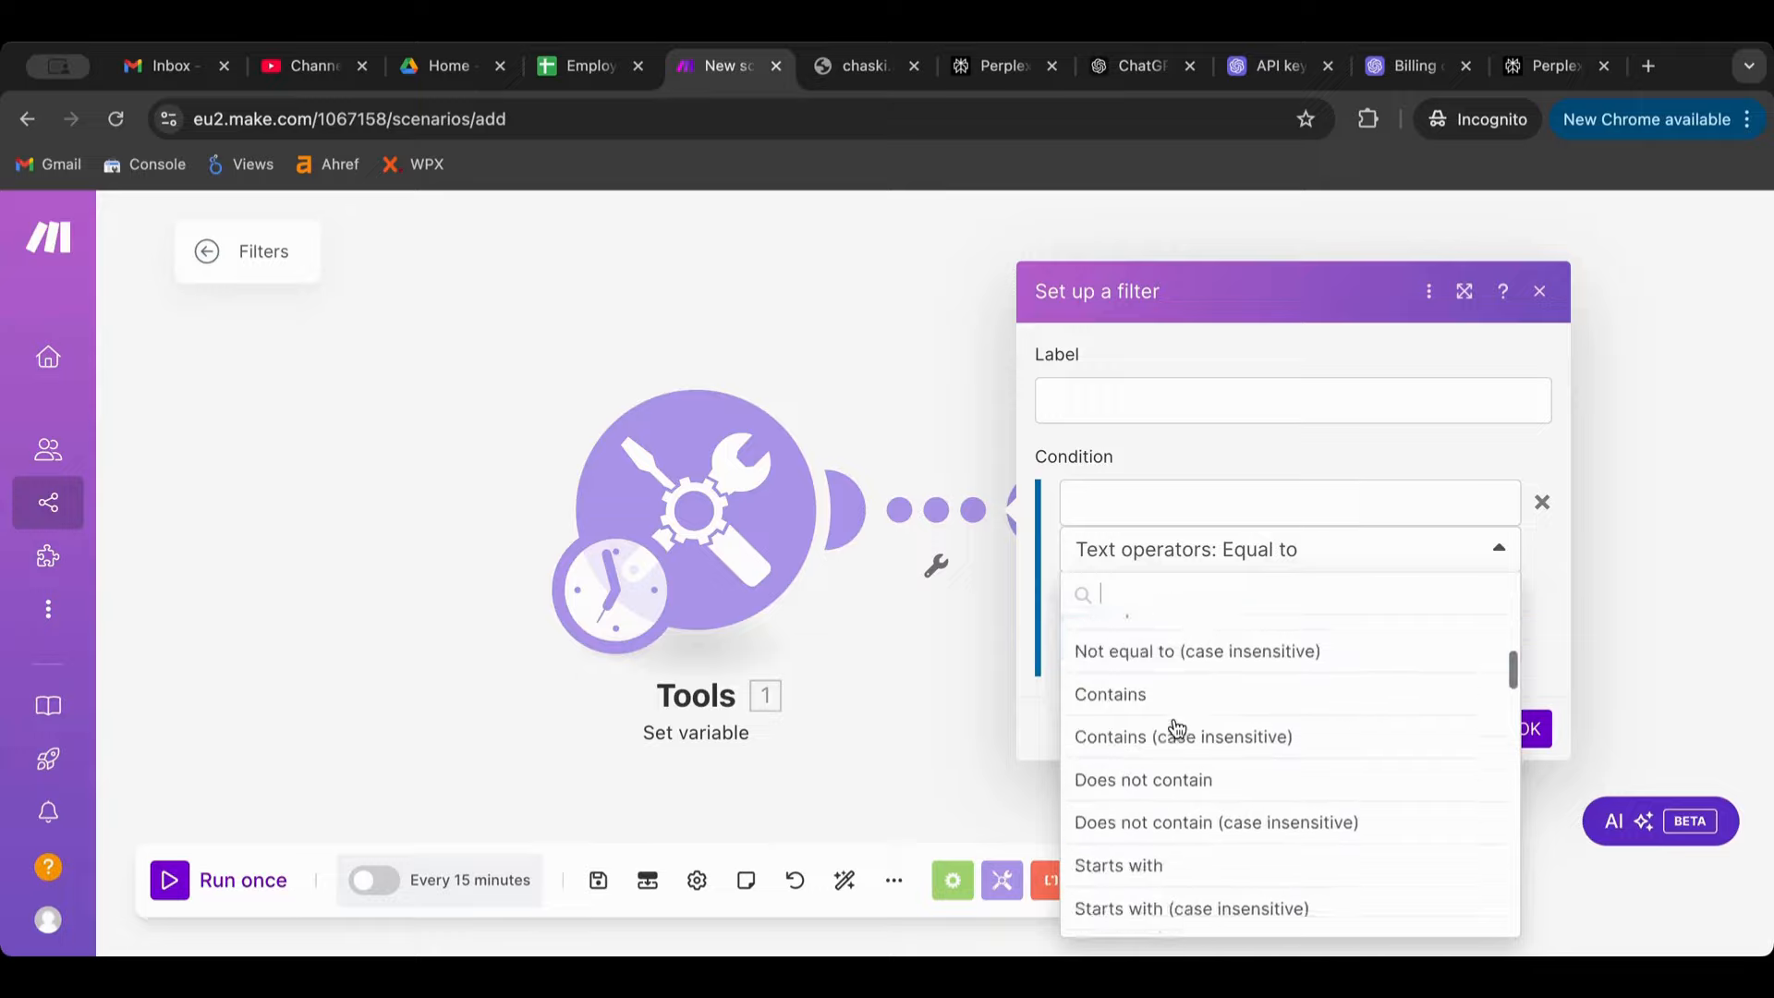
click(1167, 441)
click(1183, 547)
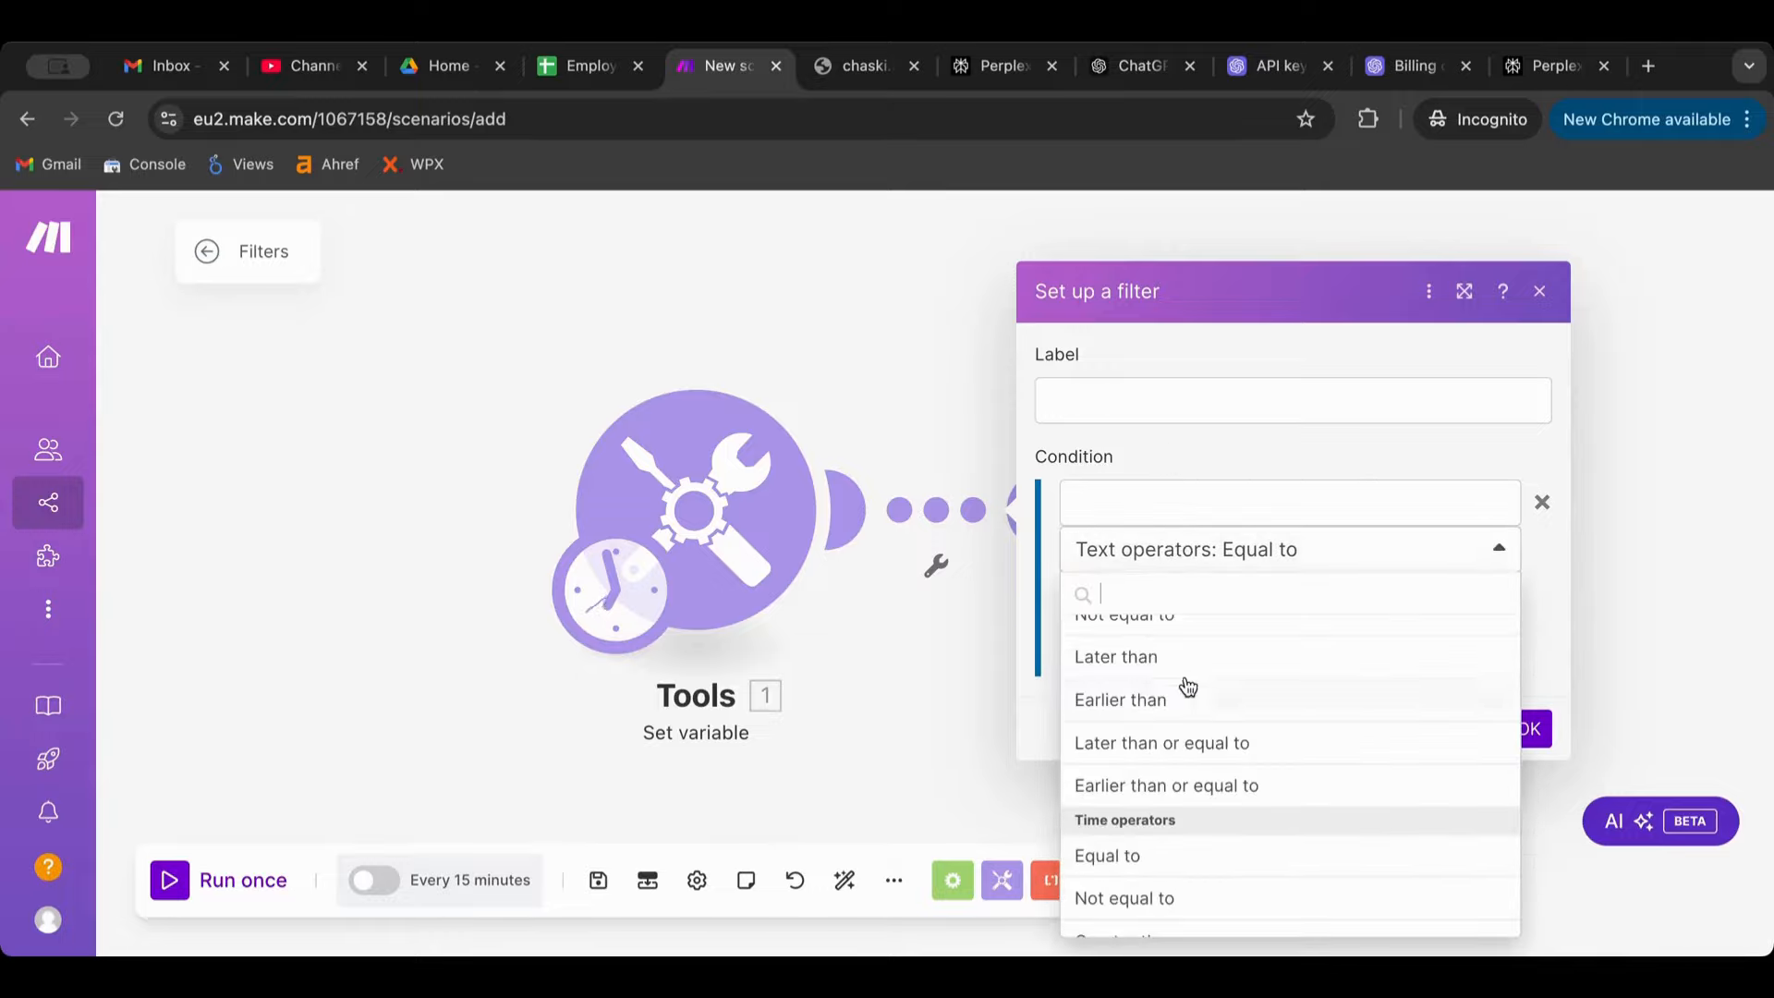
scroll(1179, 739, down, 5)
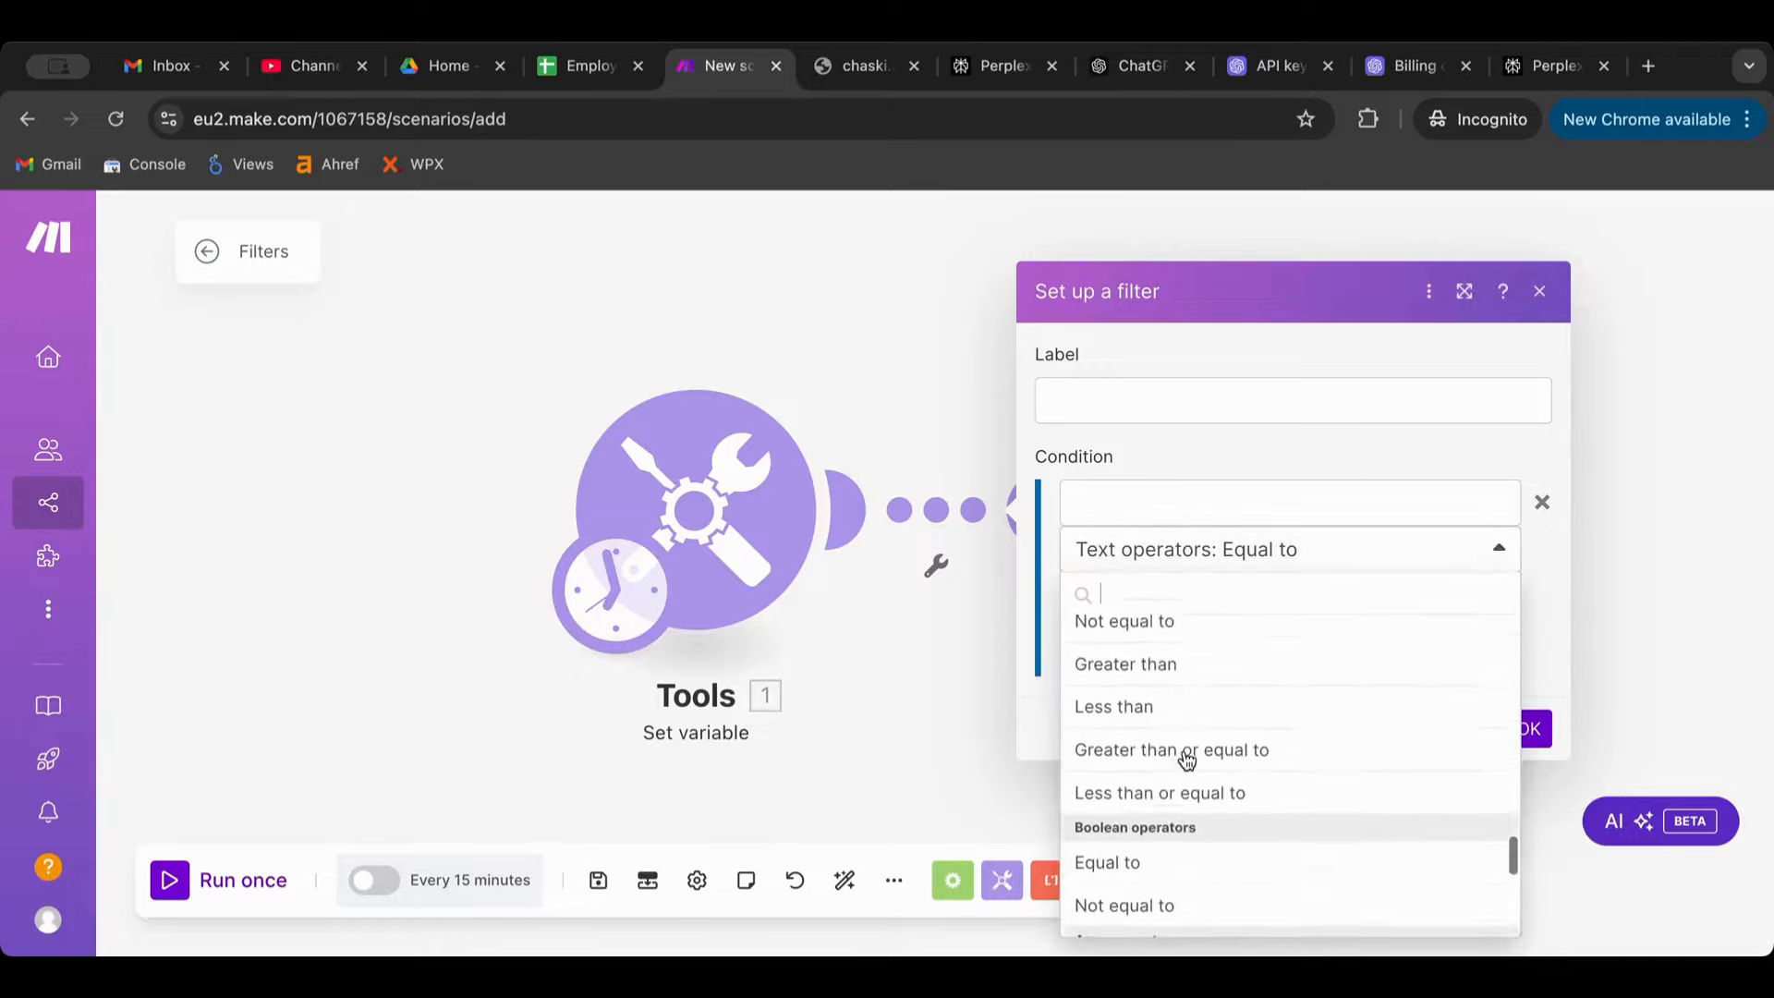
click(1151, 461)
click(1116, 608)
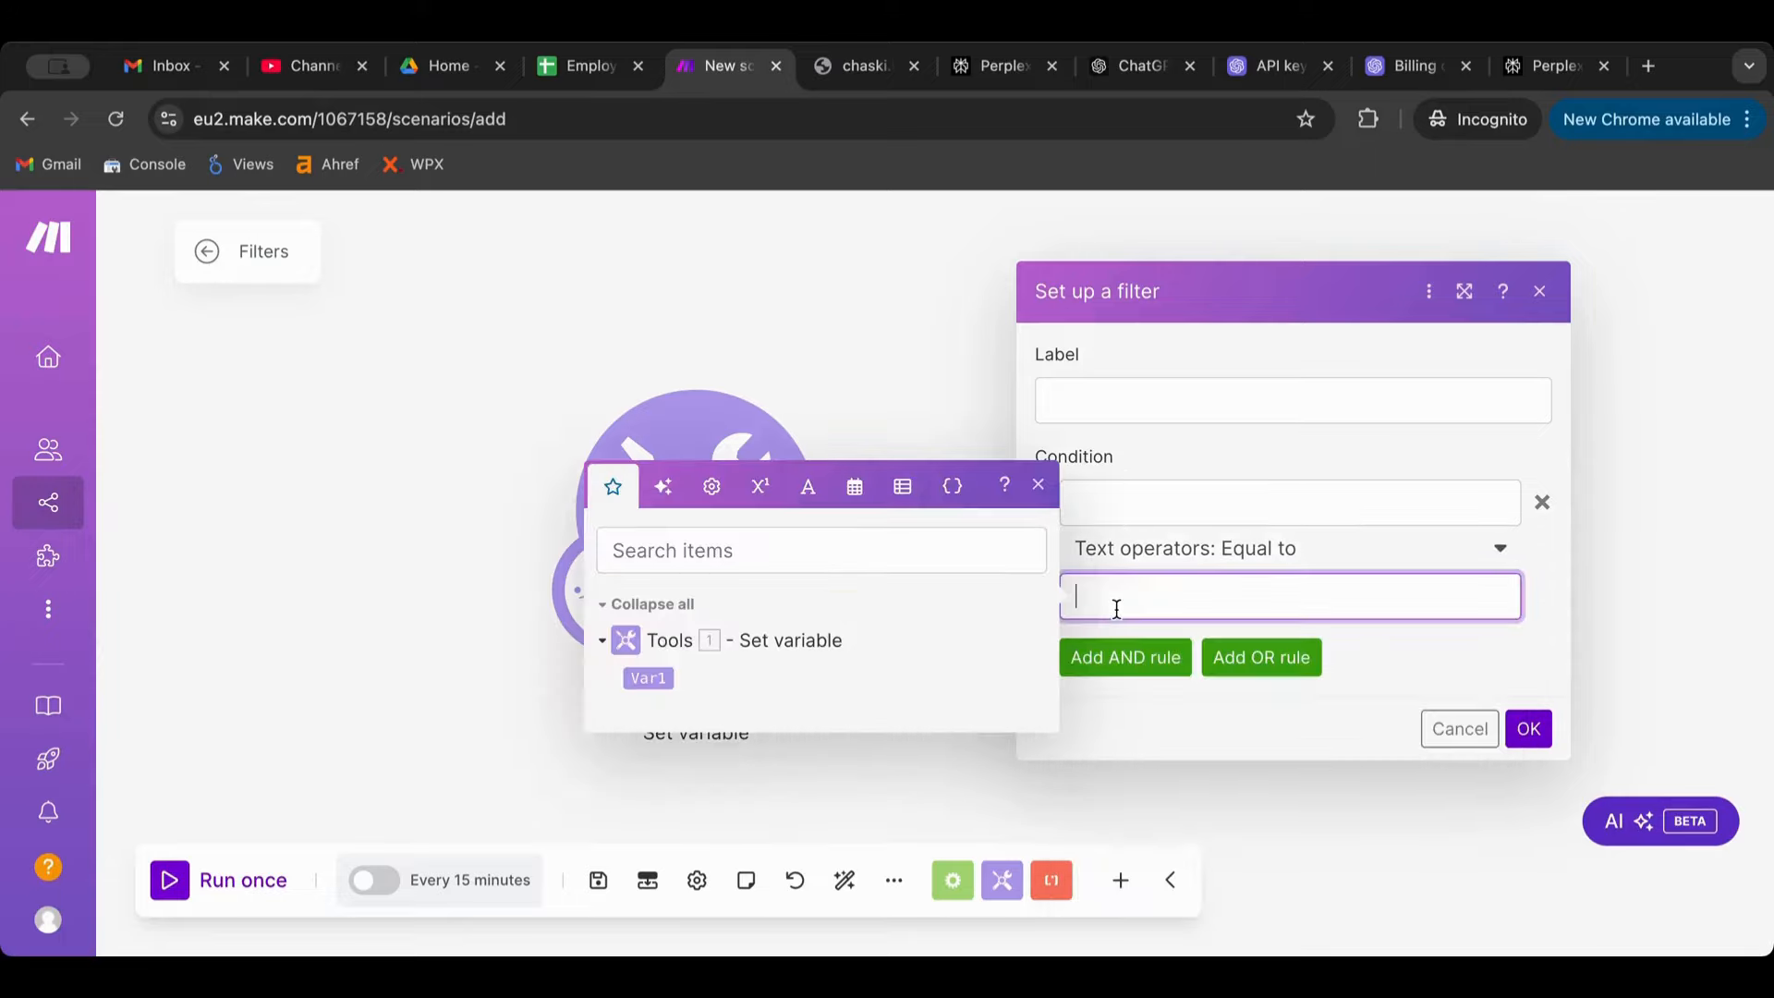
Map Var1 from the first module as the value the filter condition tests.
click(1121, 515)
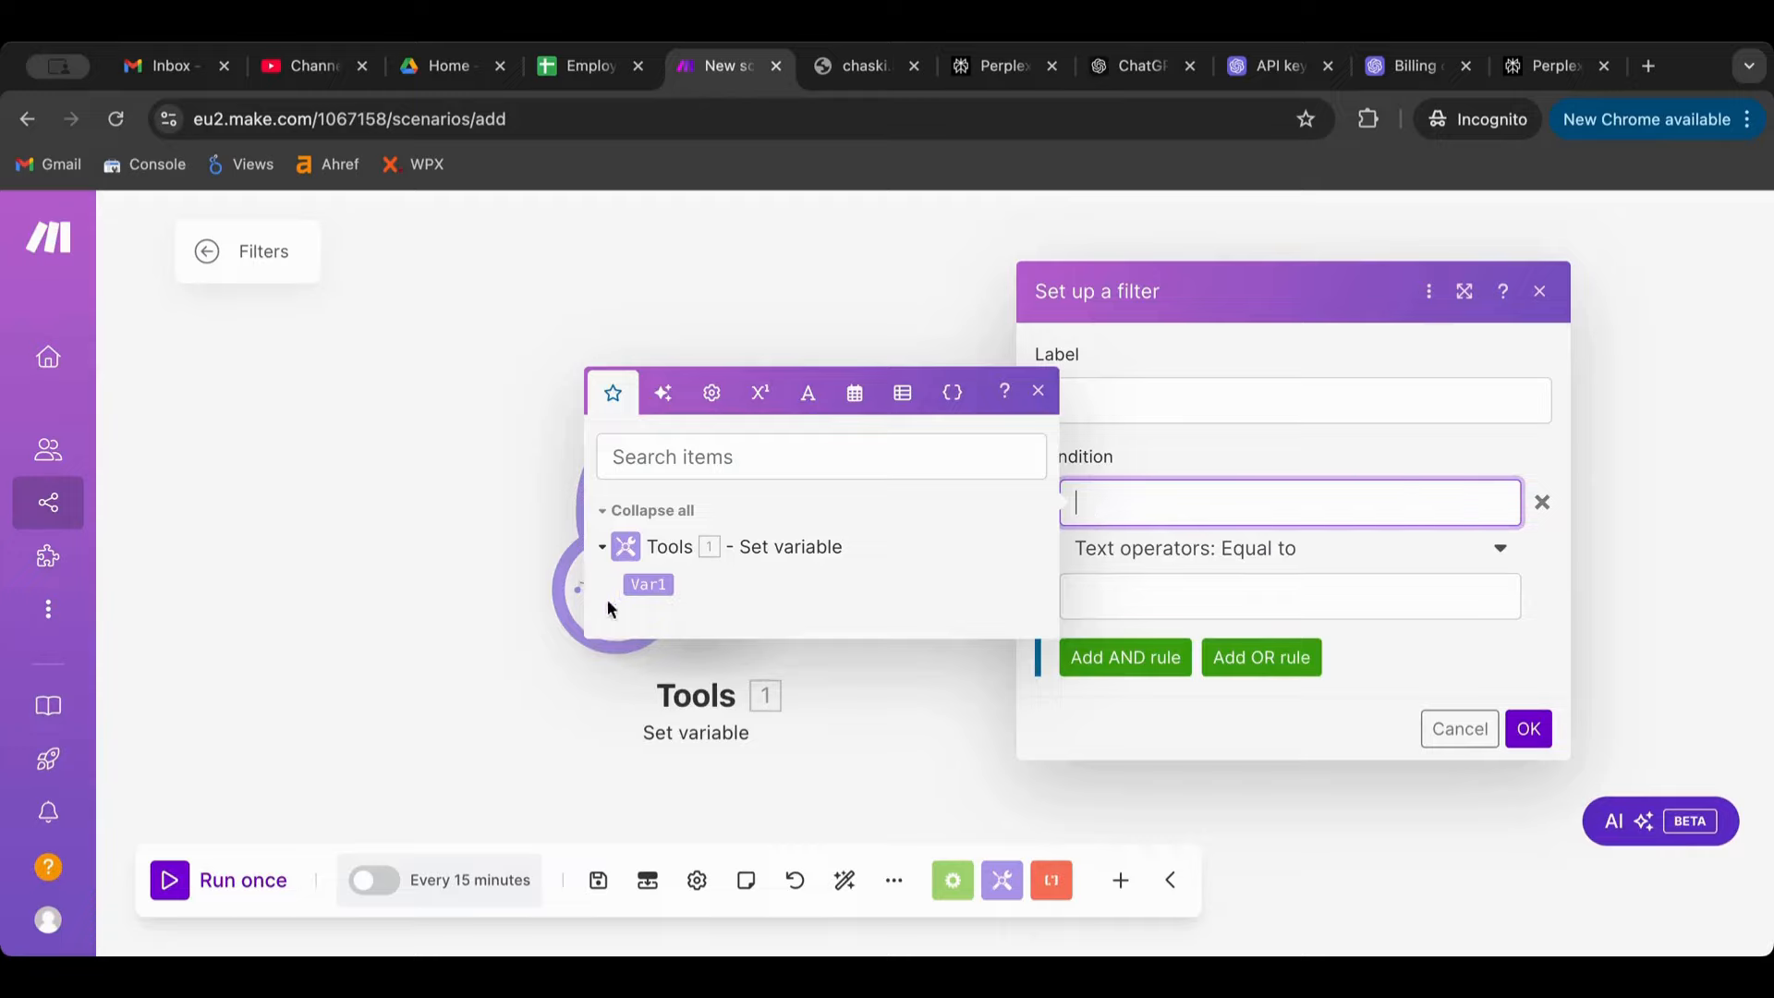
click(643, 592)
click(1188, 441)
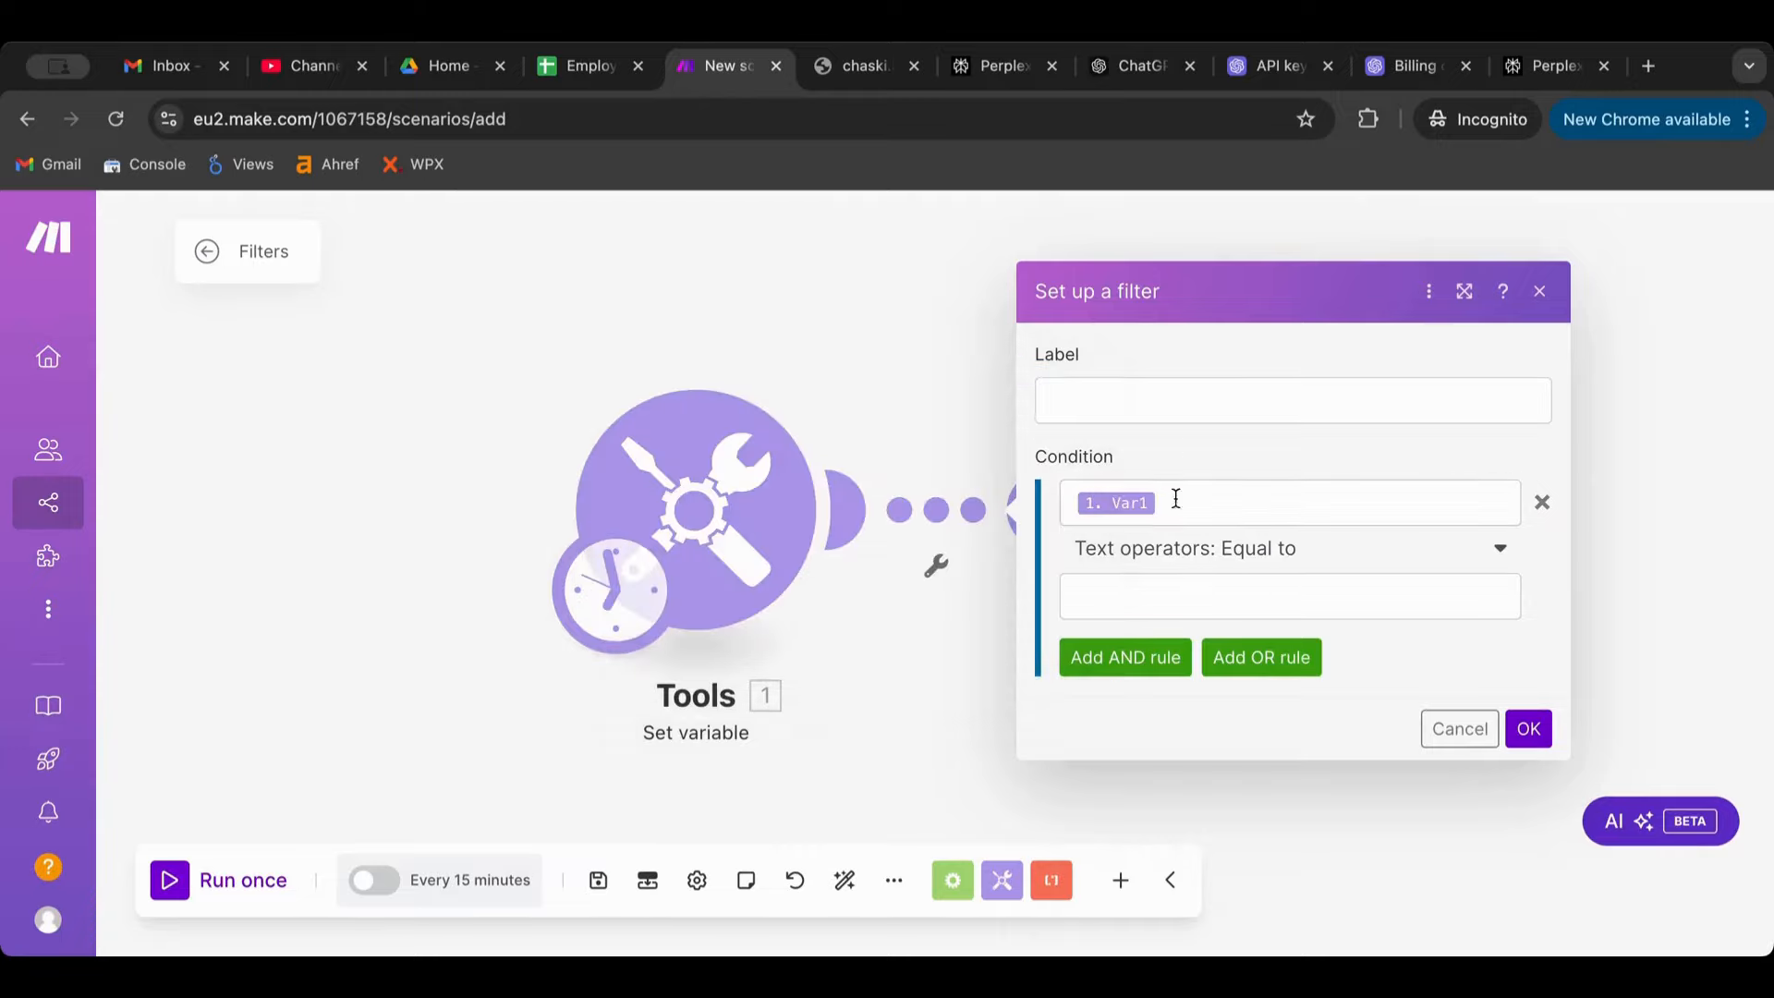
Set the Var1 condition to the array operator Contains with the value @, and save the filter.
click(1145, 584)
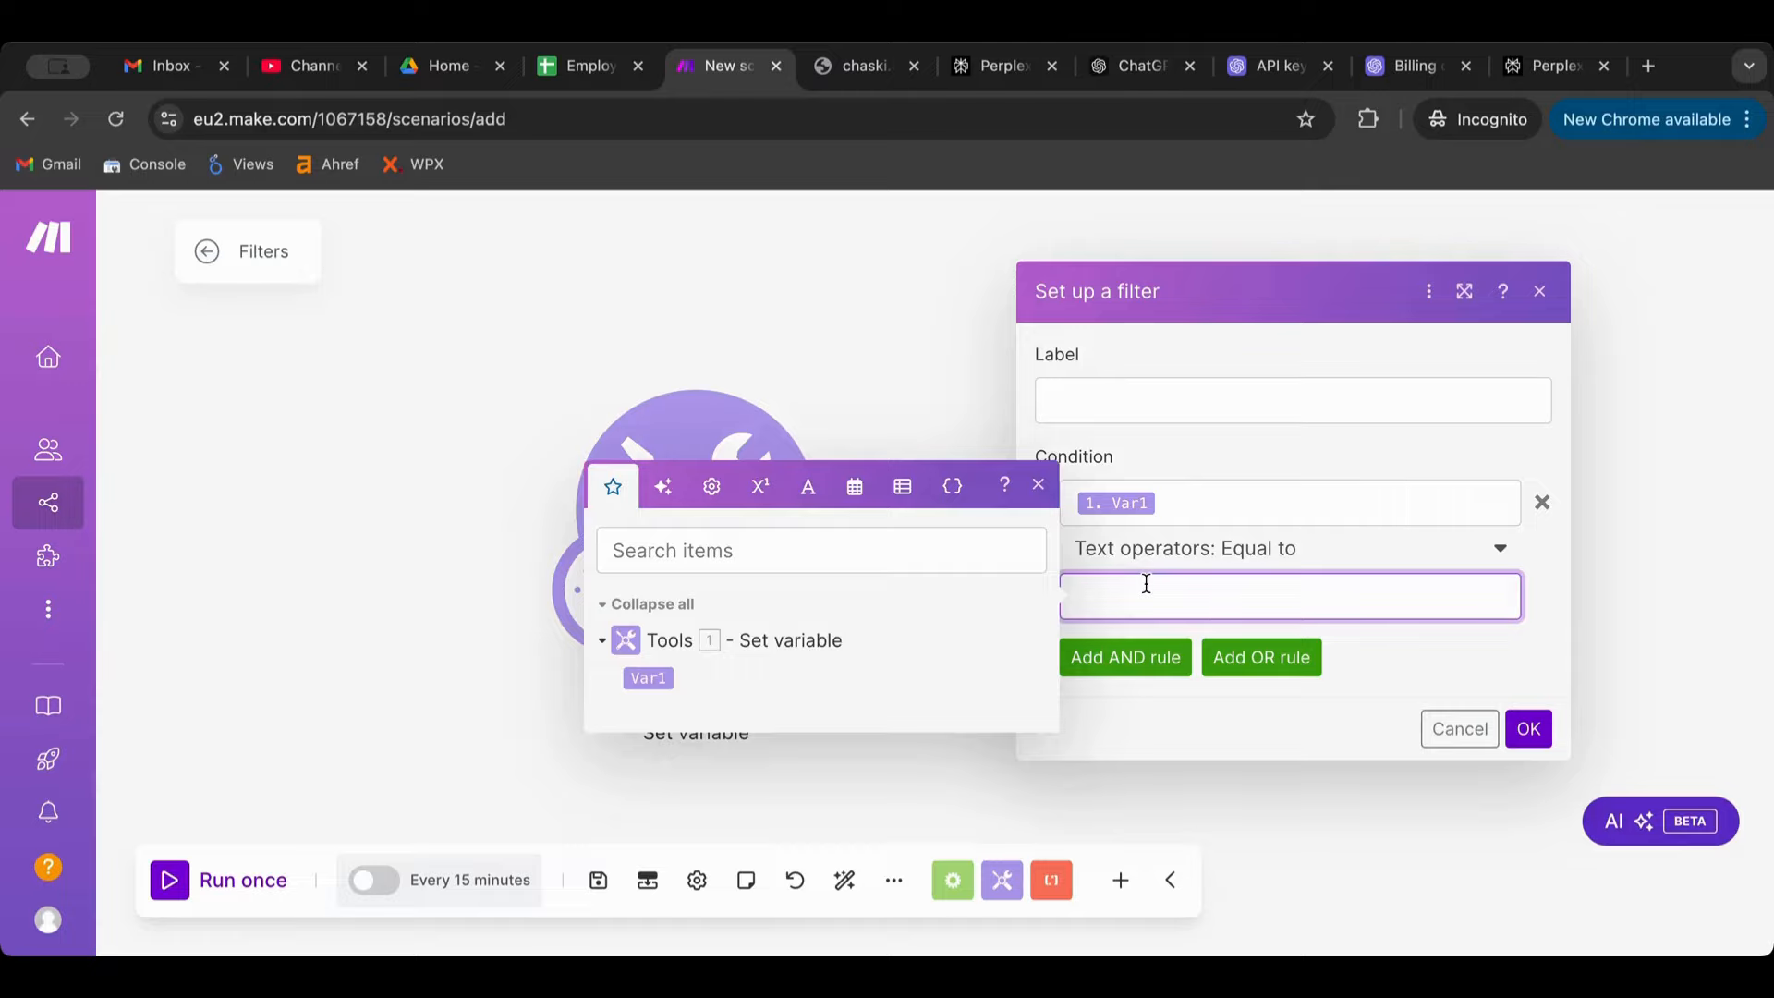
click(1190, 551)
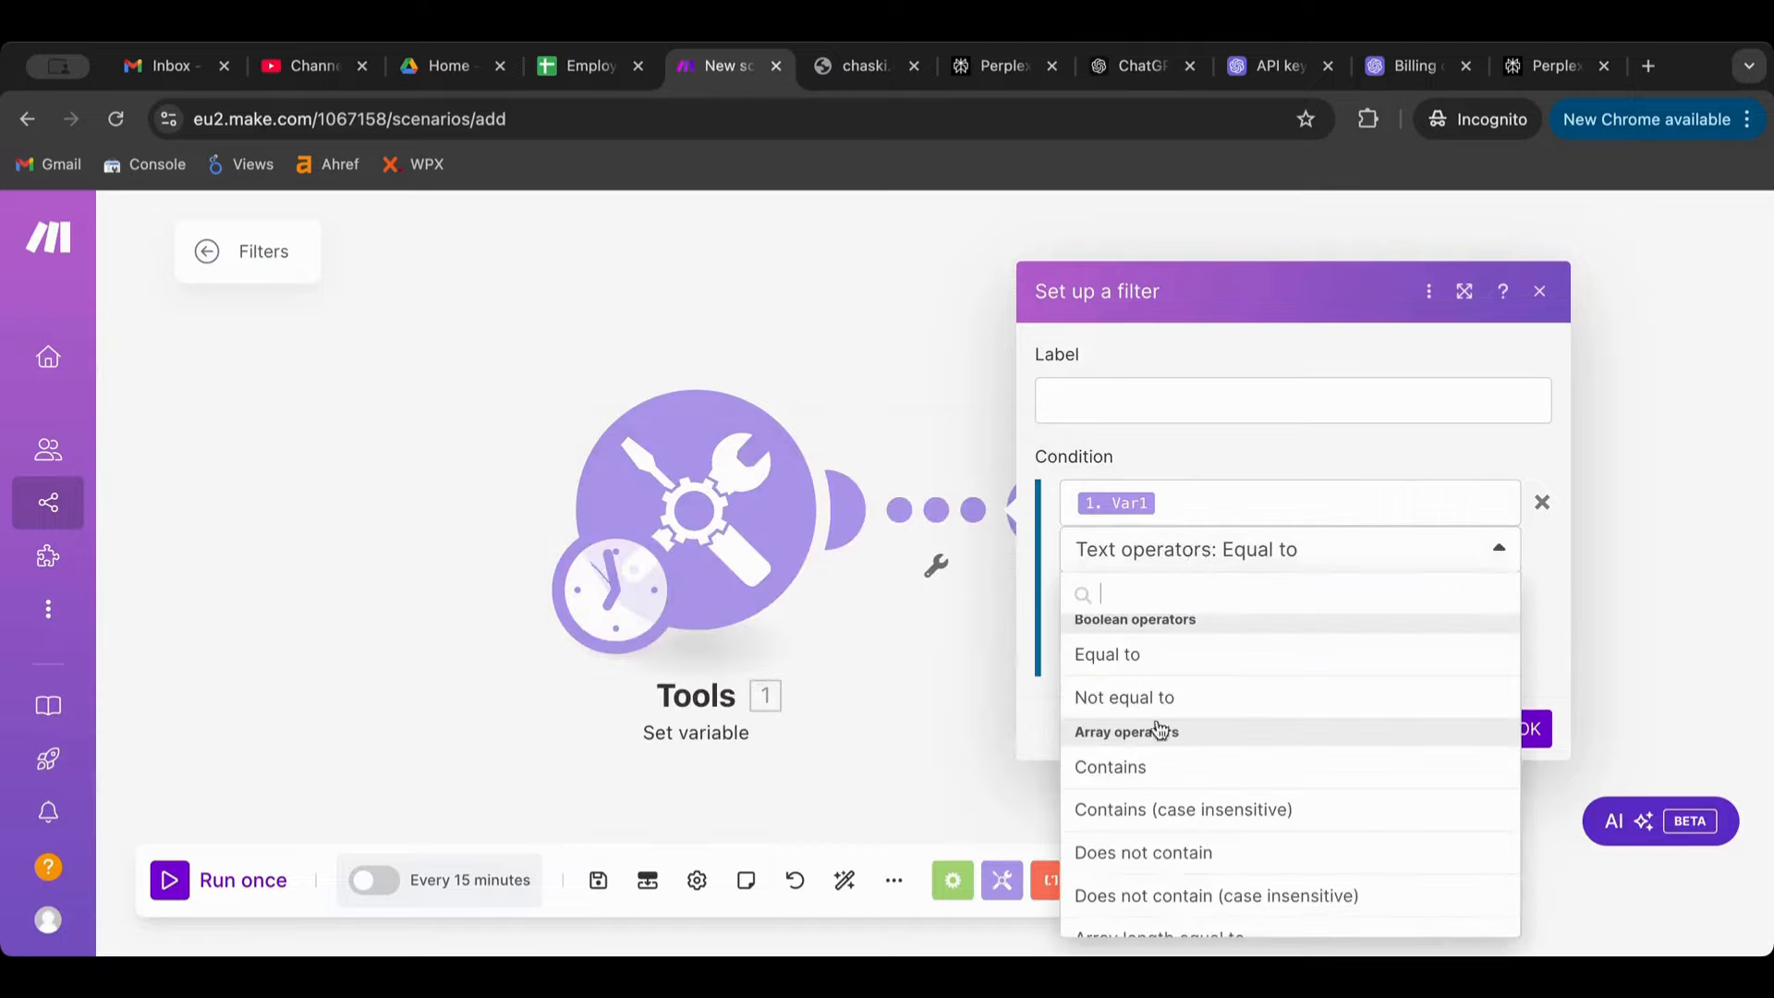
scroll(1160, 734, down, 3)
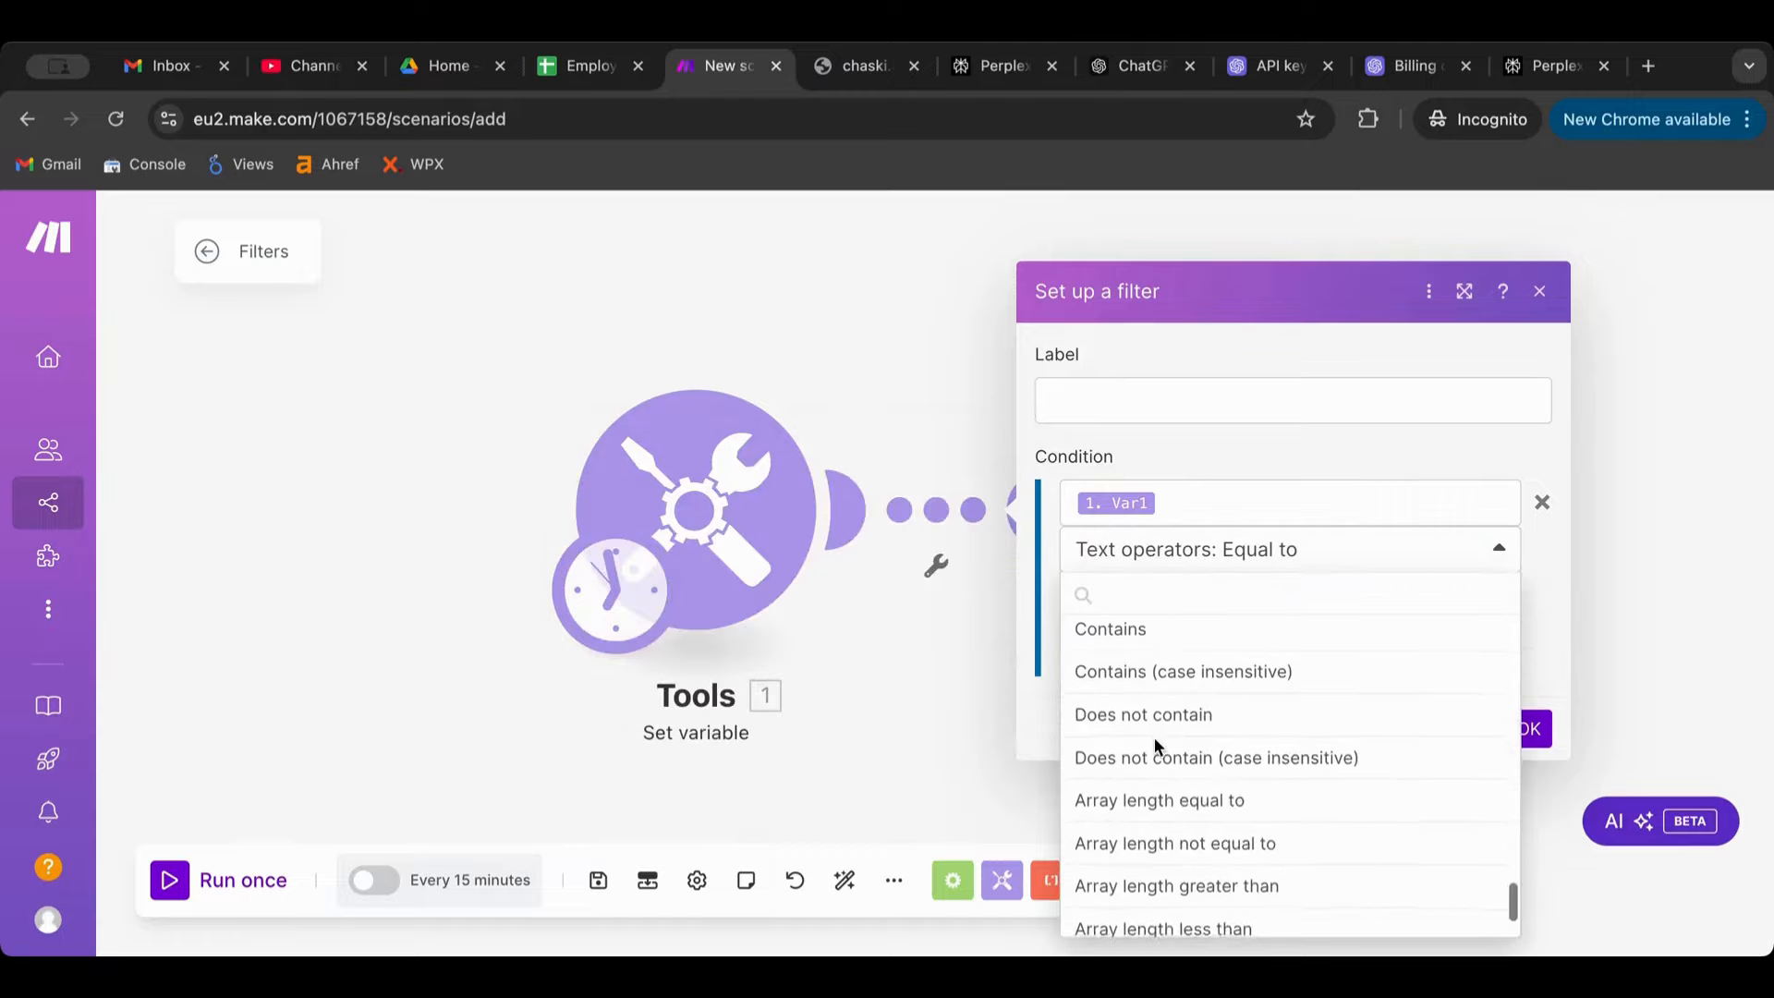
click(1187, 637)
click(1185, 605)
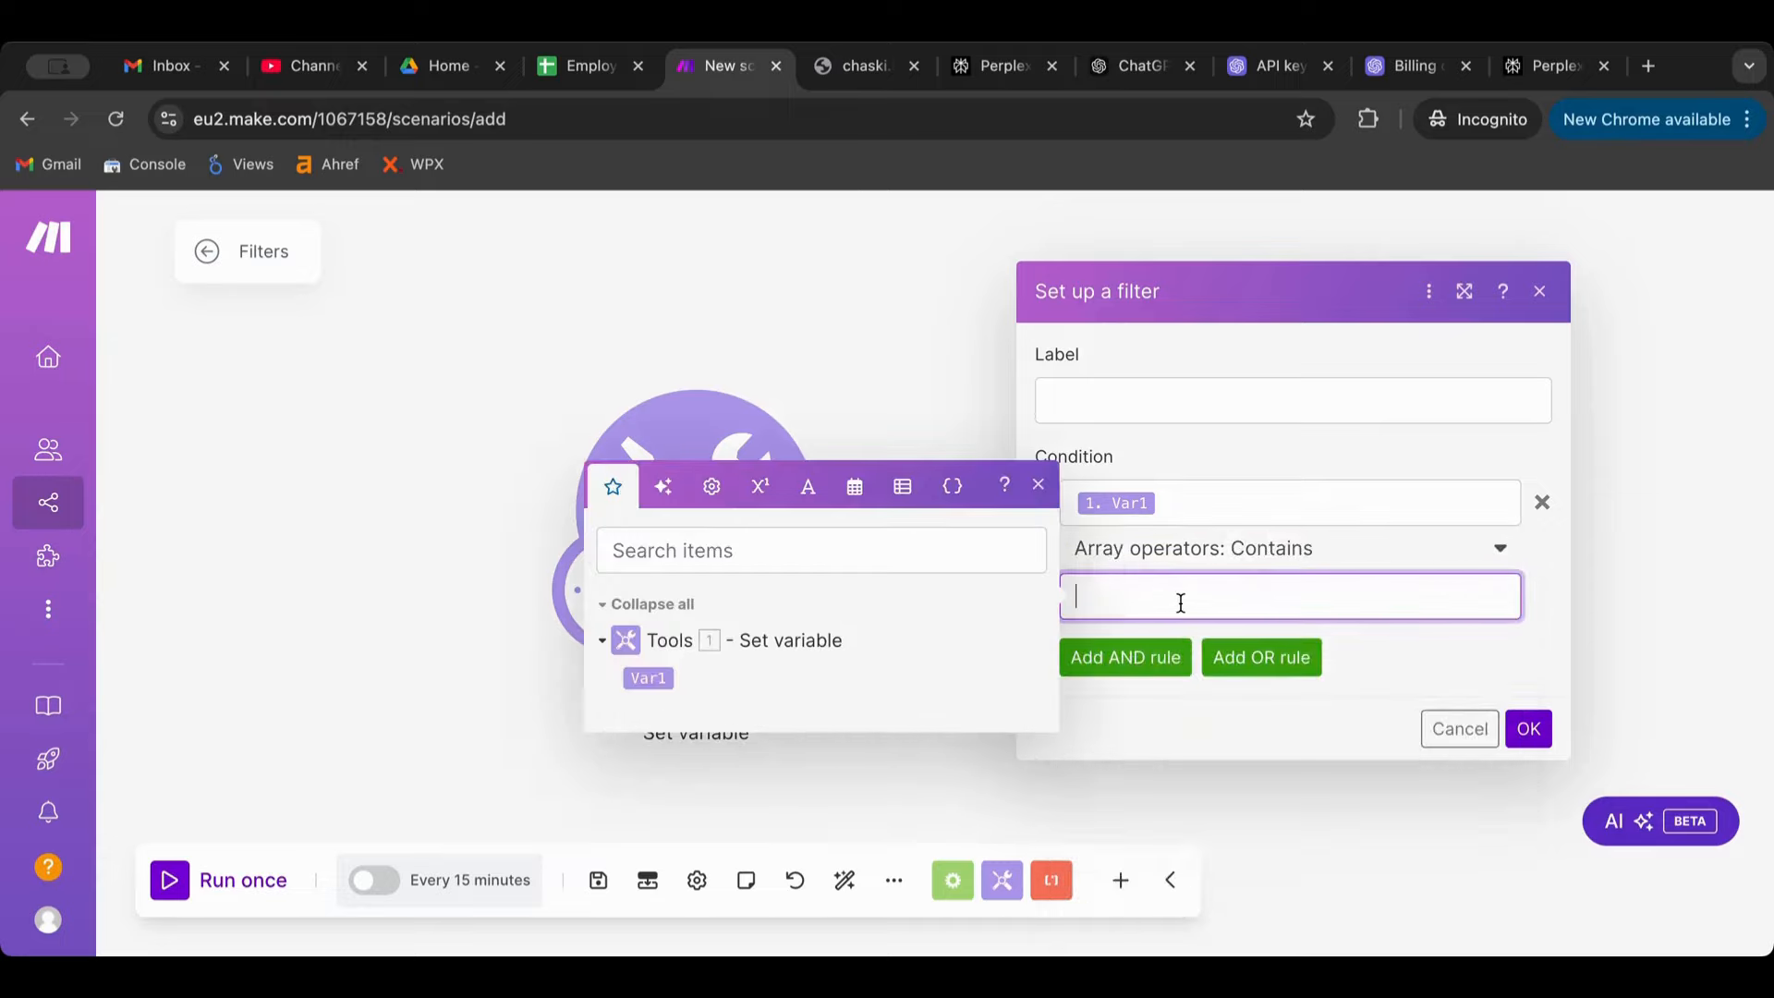
text(@)
click(1545, 557)
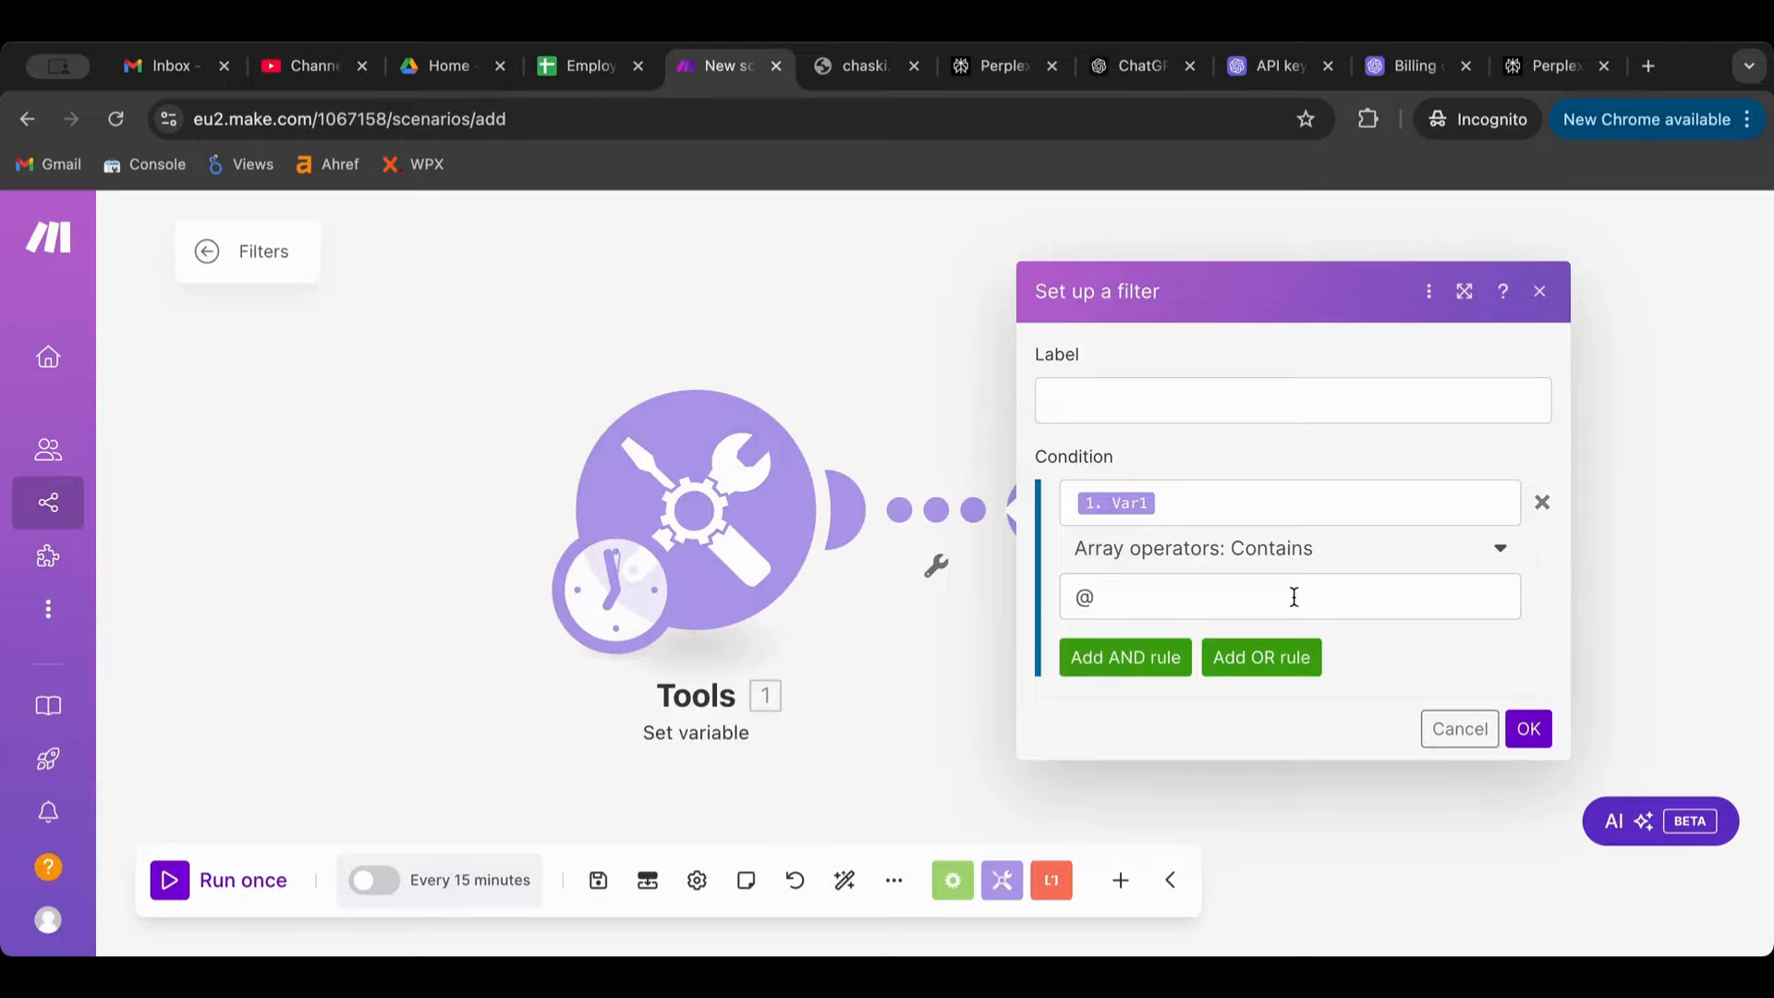
click(1512, 734)
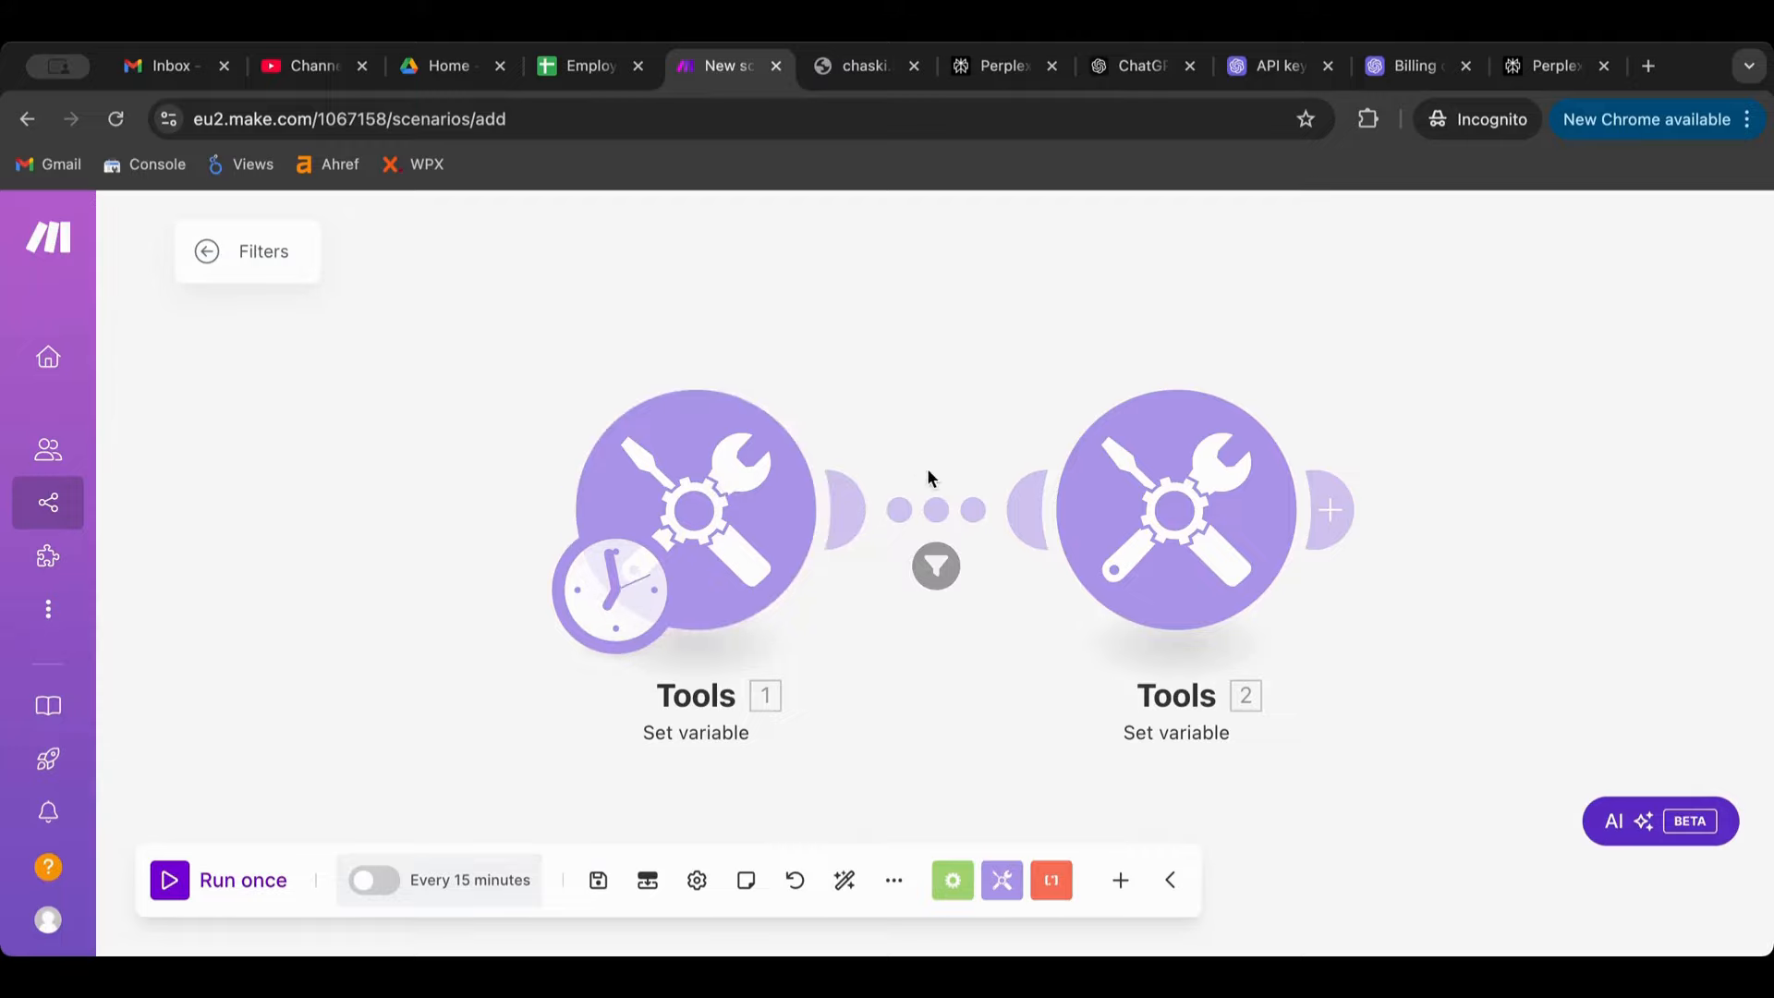
click(936, 509)
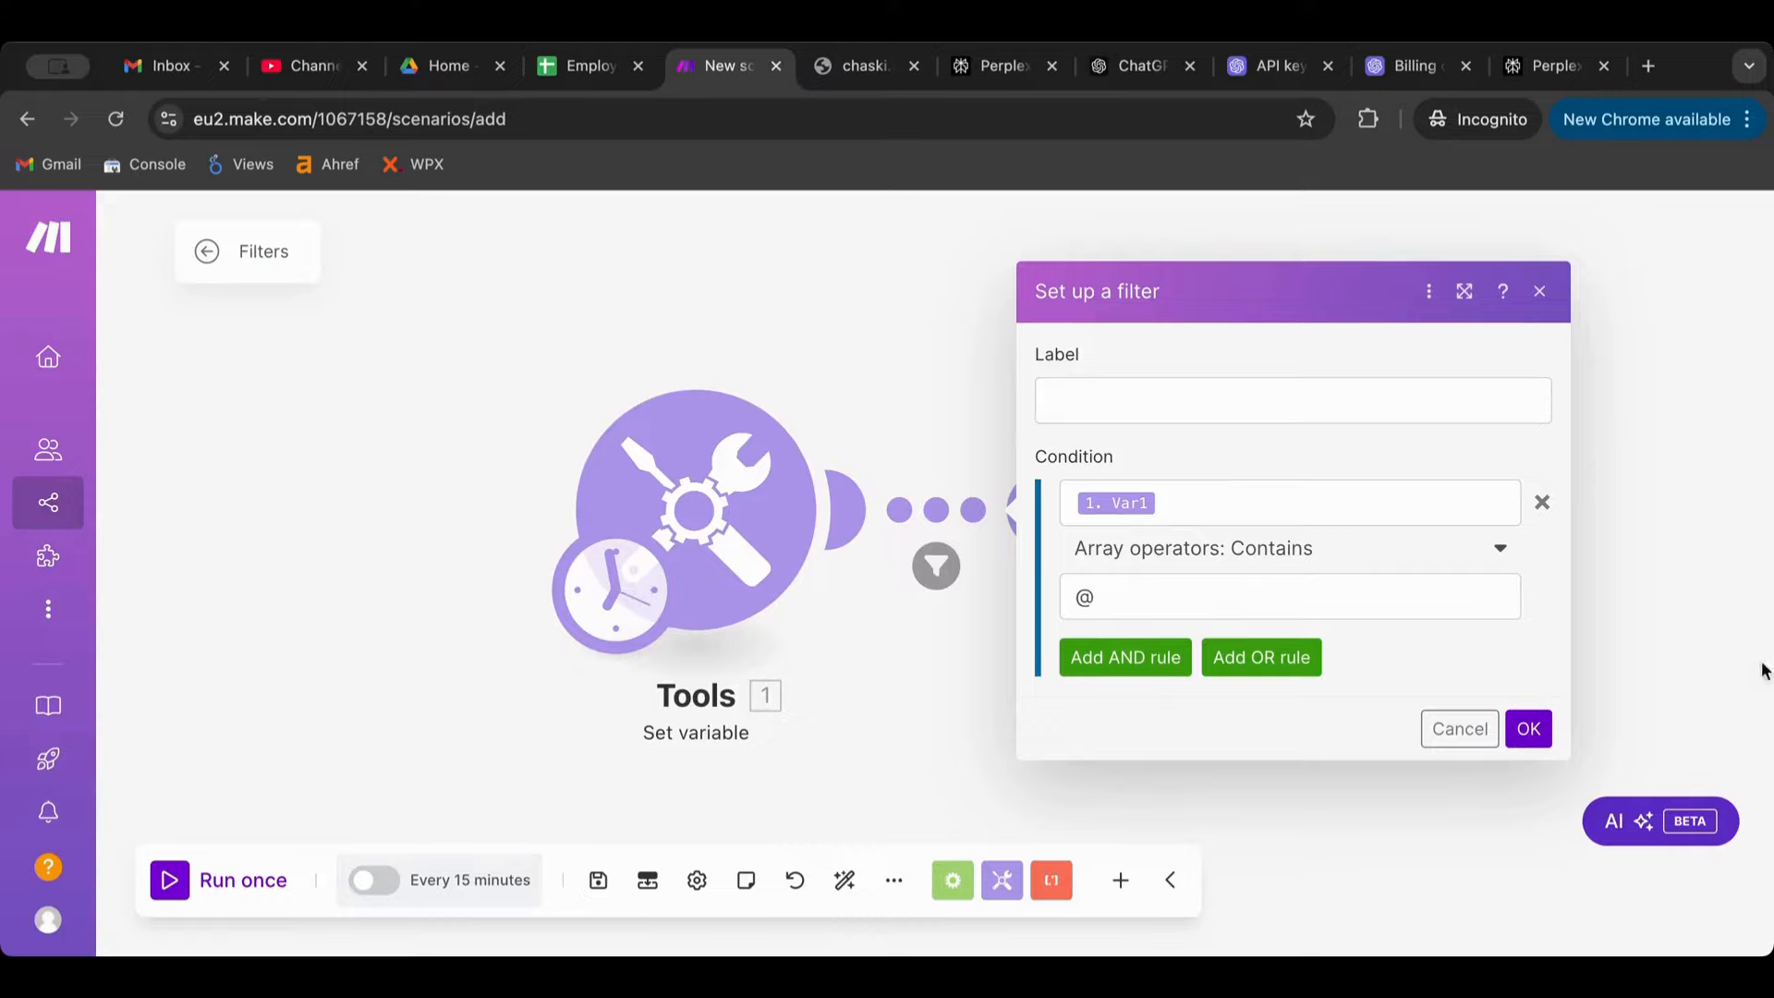
click(1528, 729)
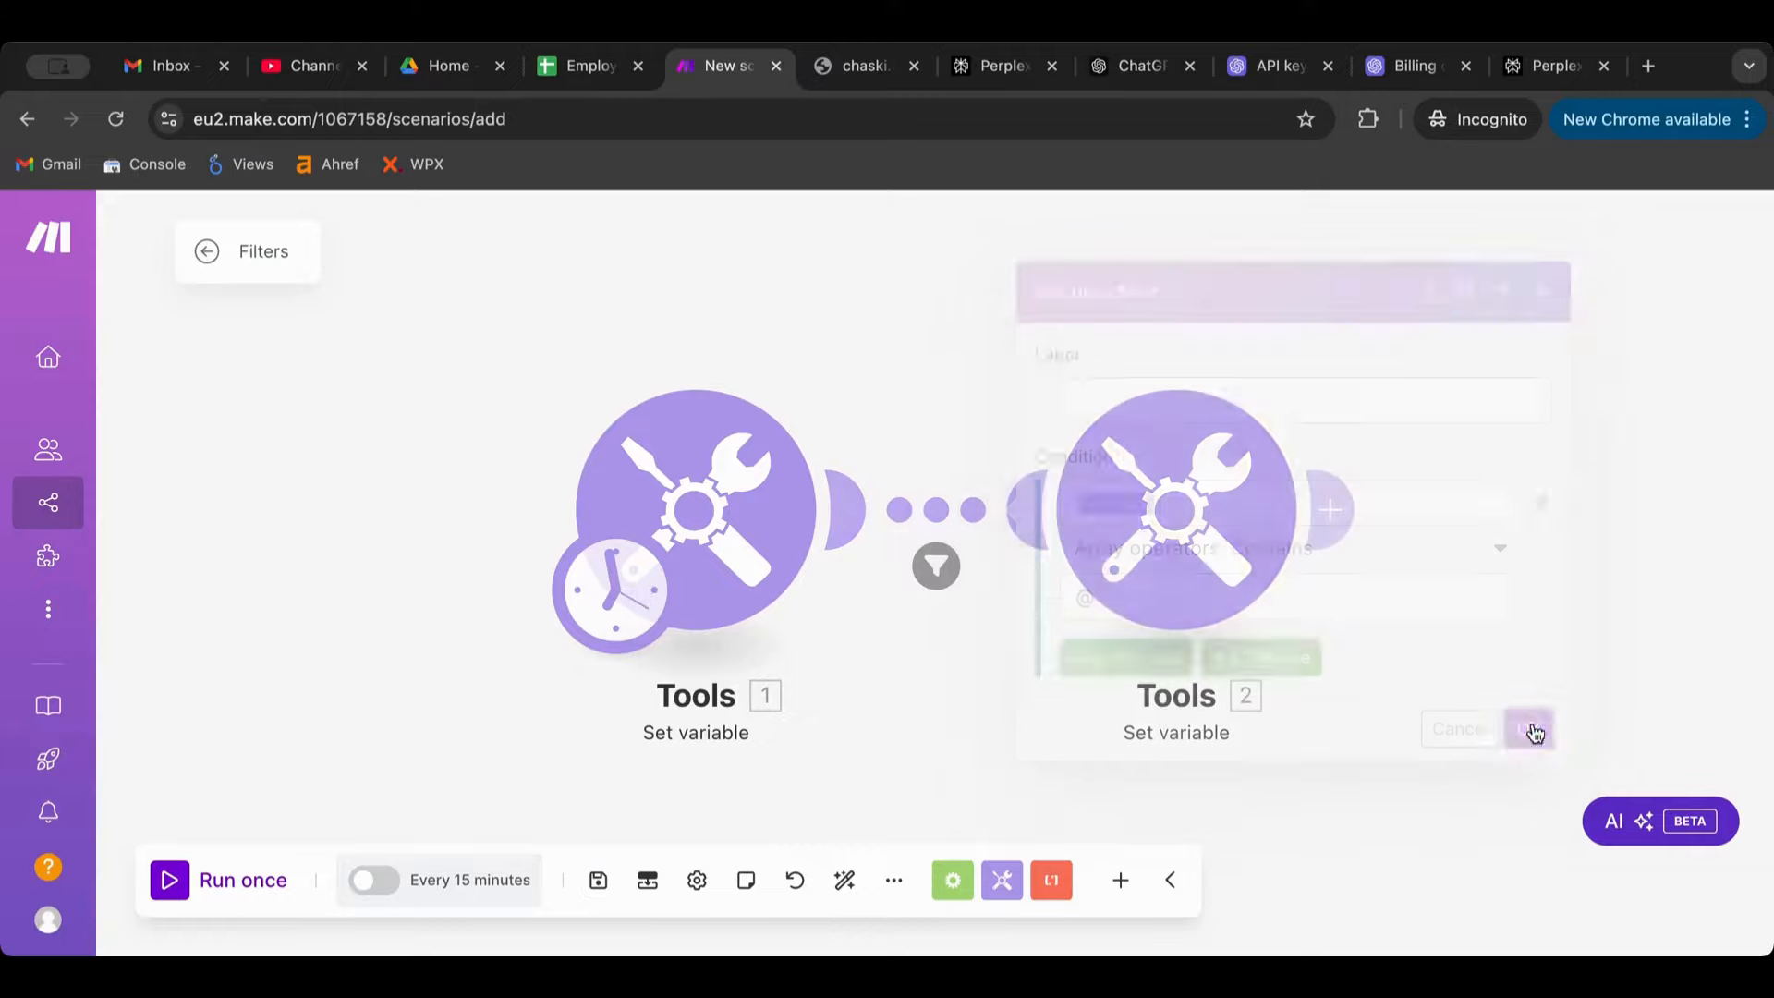
Run the scenario once and inspect the first module's output and the filter result for the bundle.
click(172, 880)
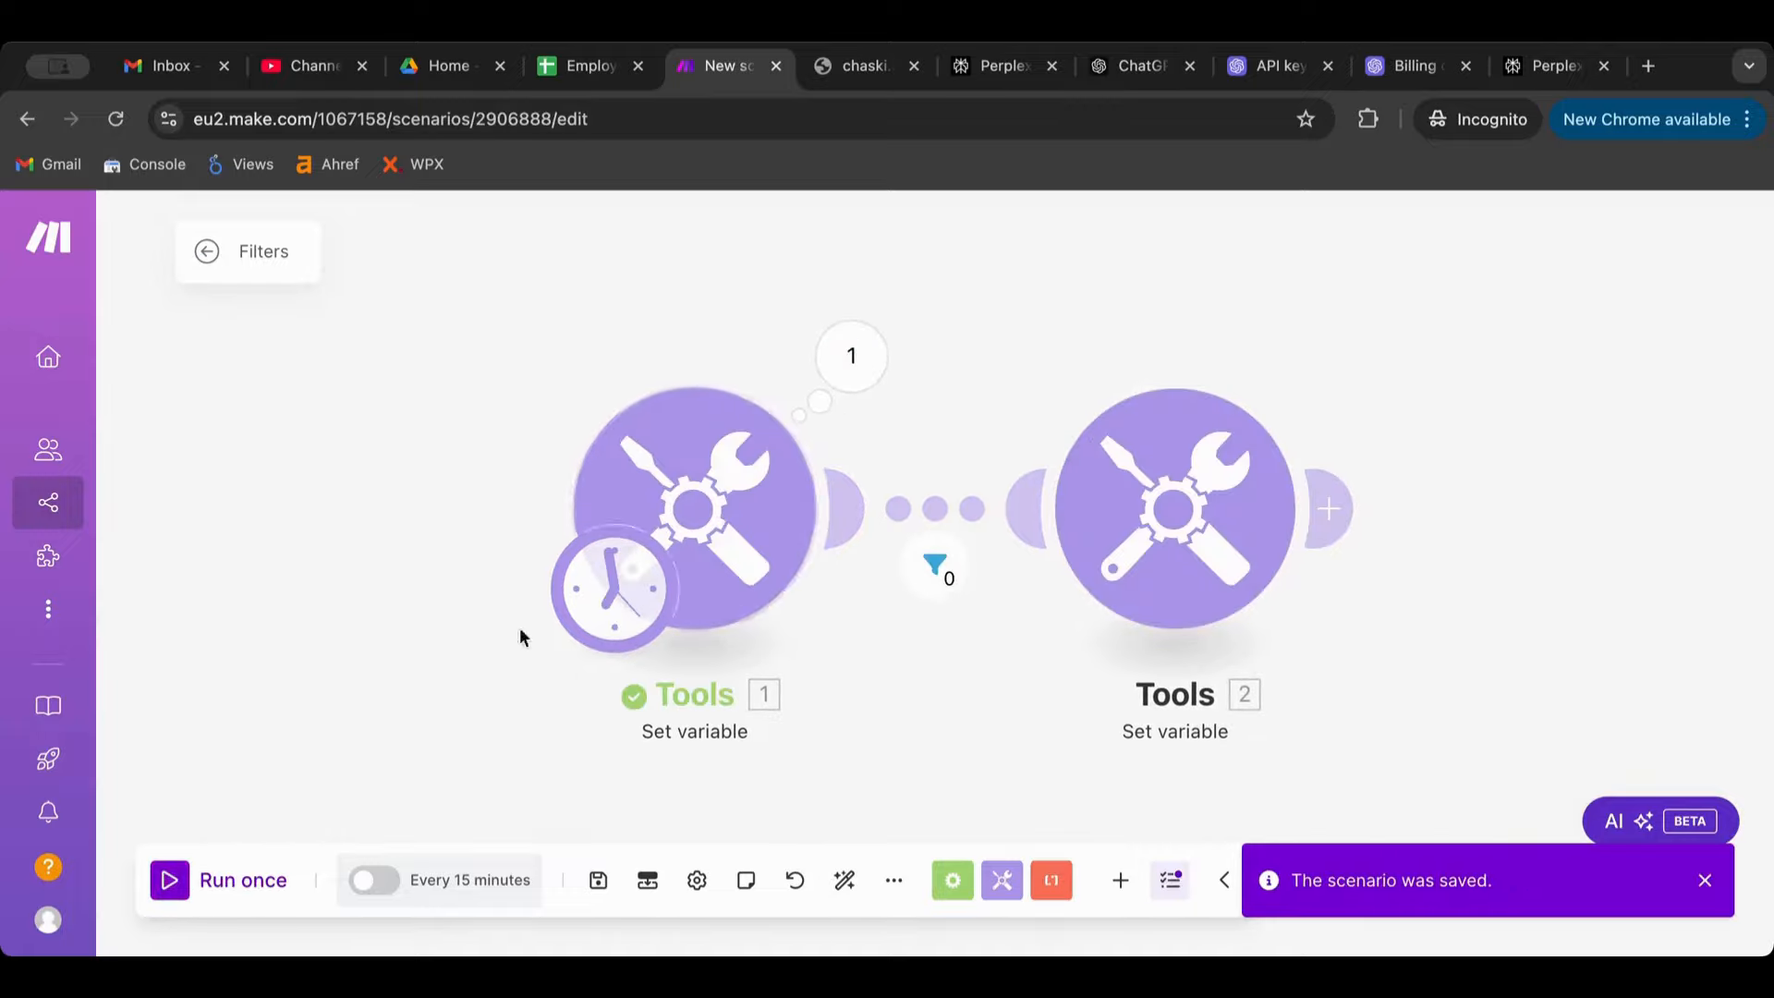
click(850, 358)
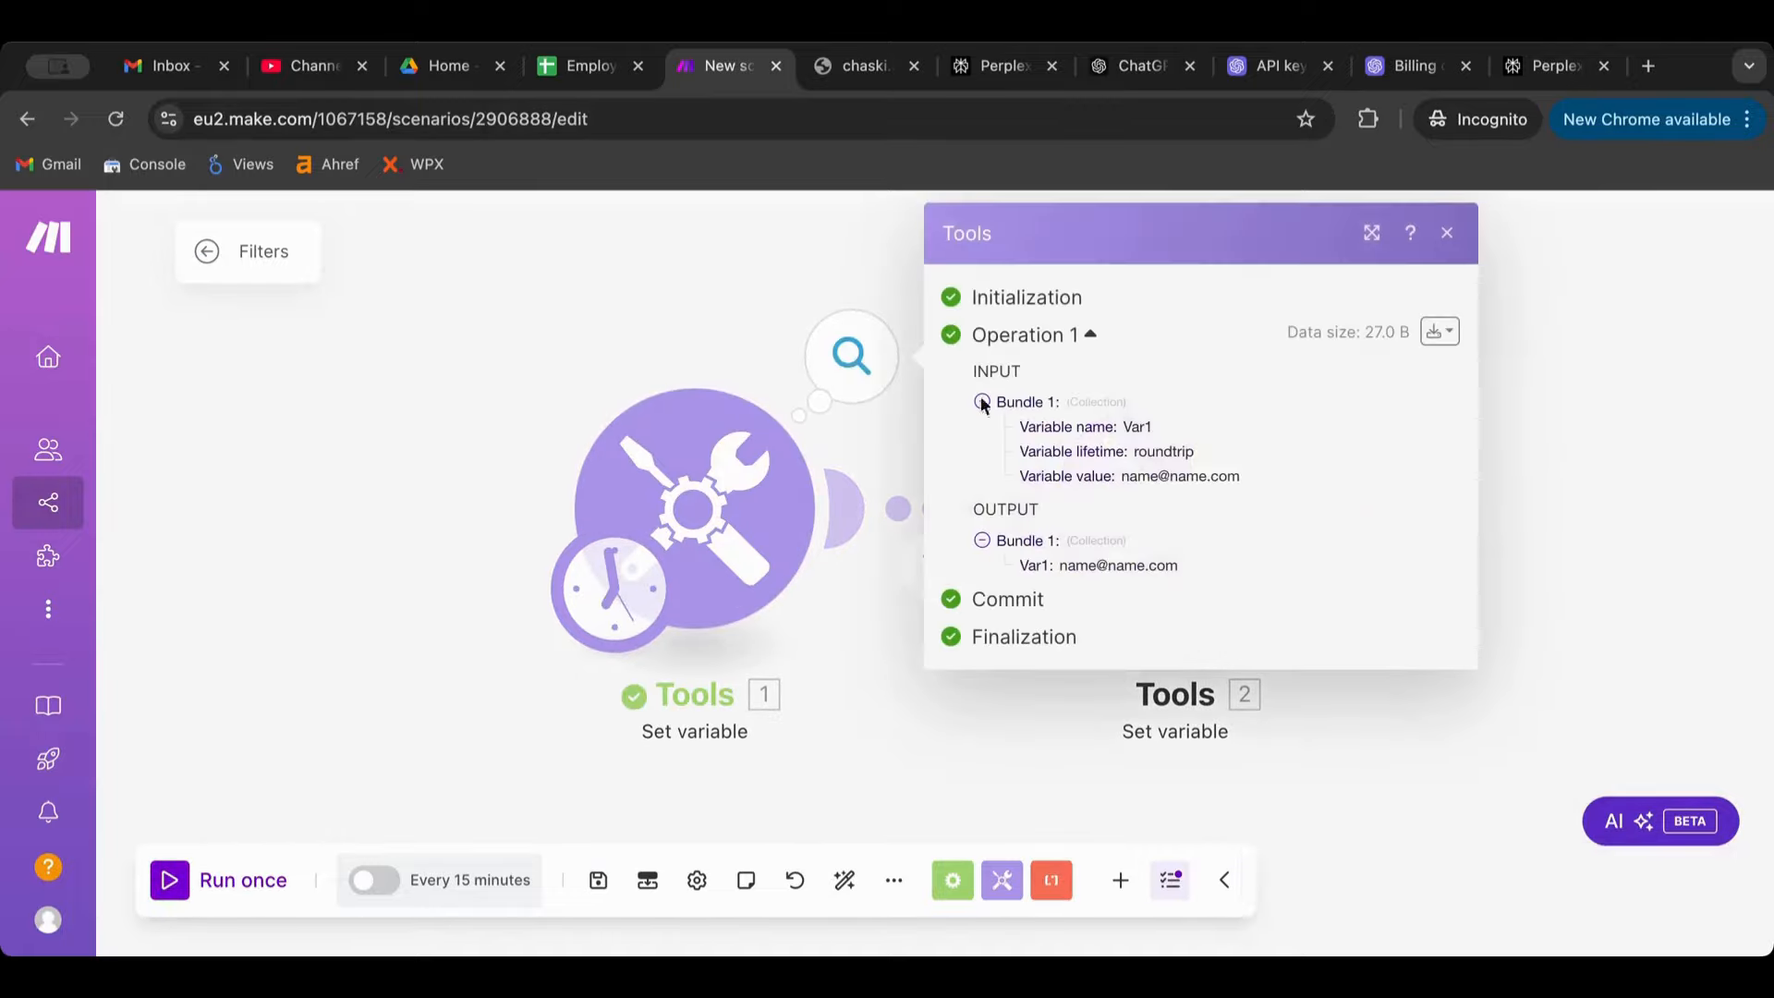
click(766, 779)
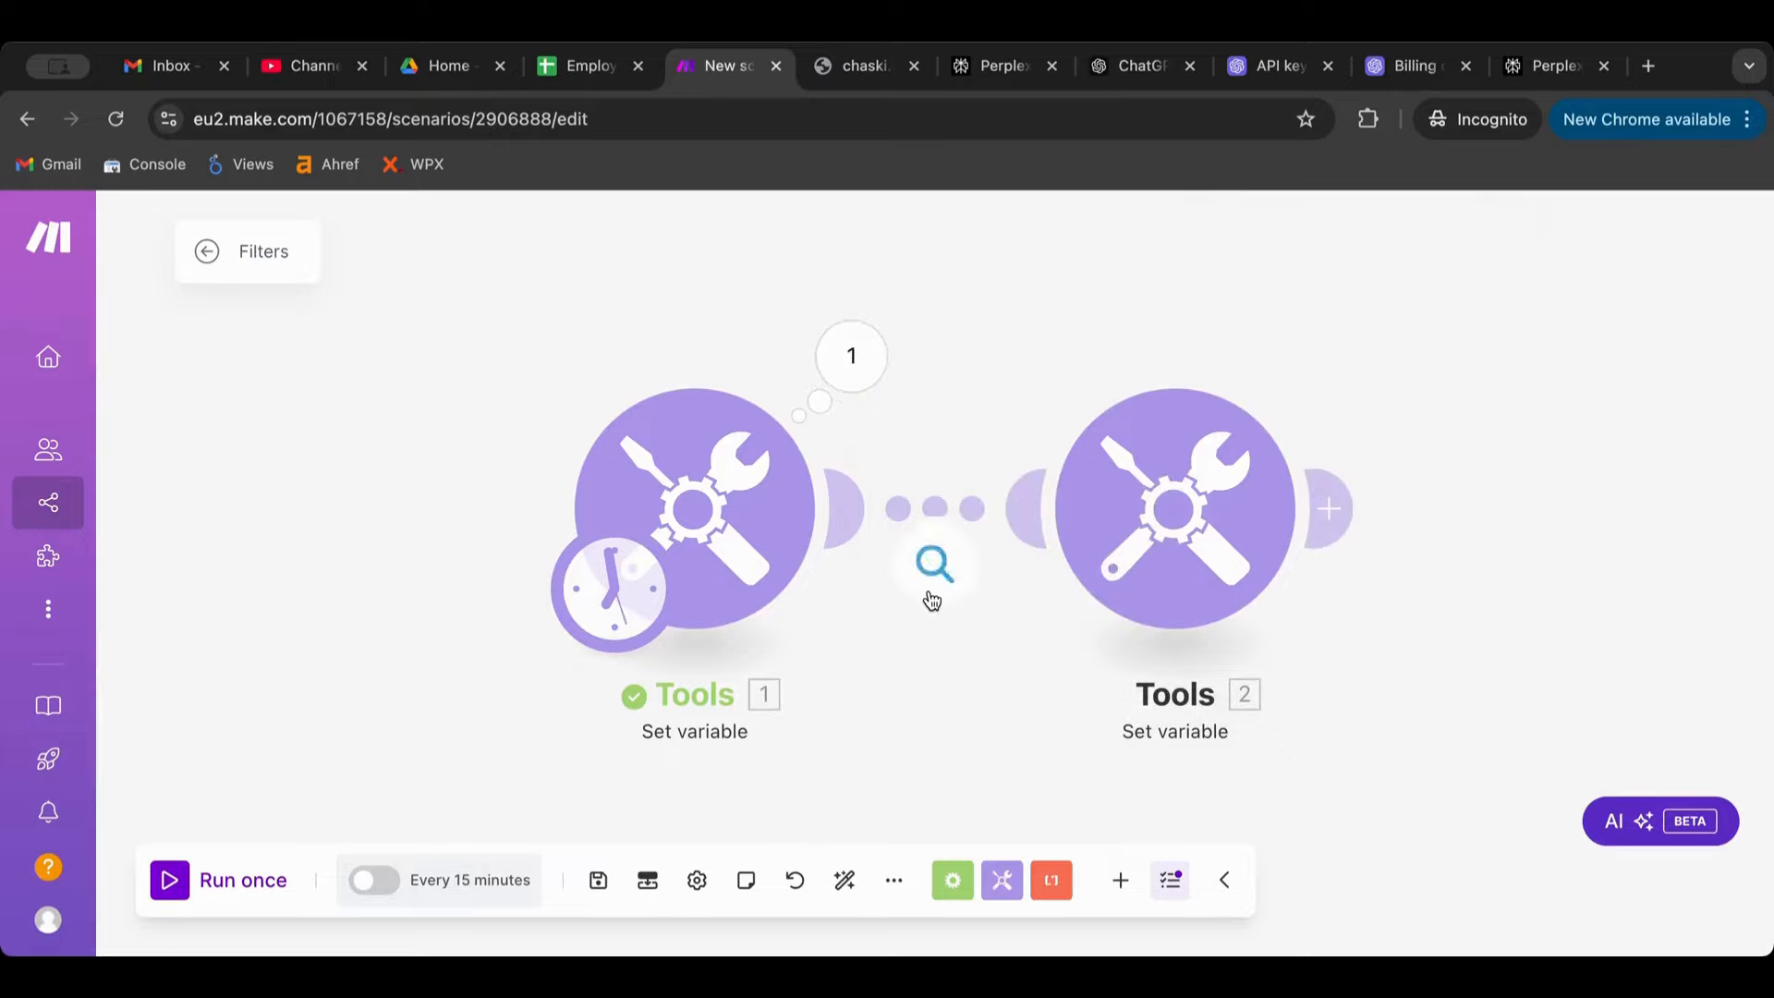
click(929, 591)
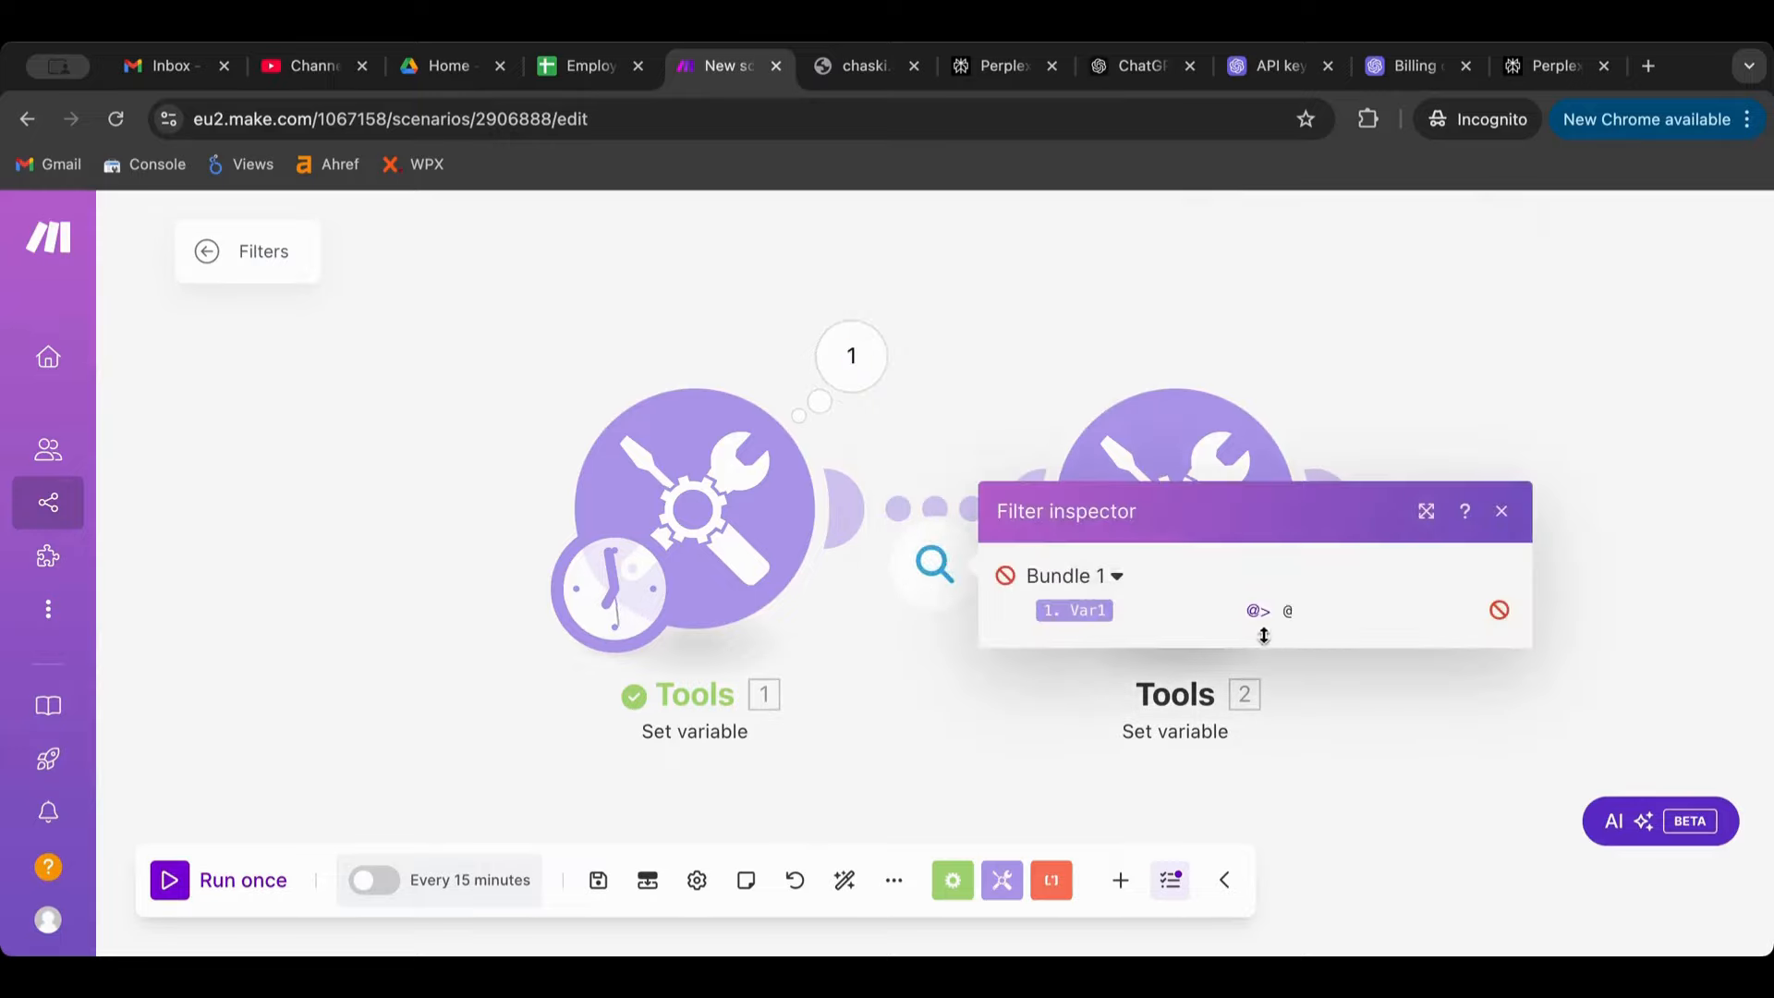
Change the filter condition's operator to the text operator Contains and save the filter.
click(917, 499)
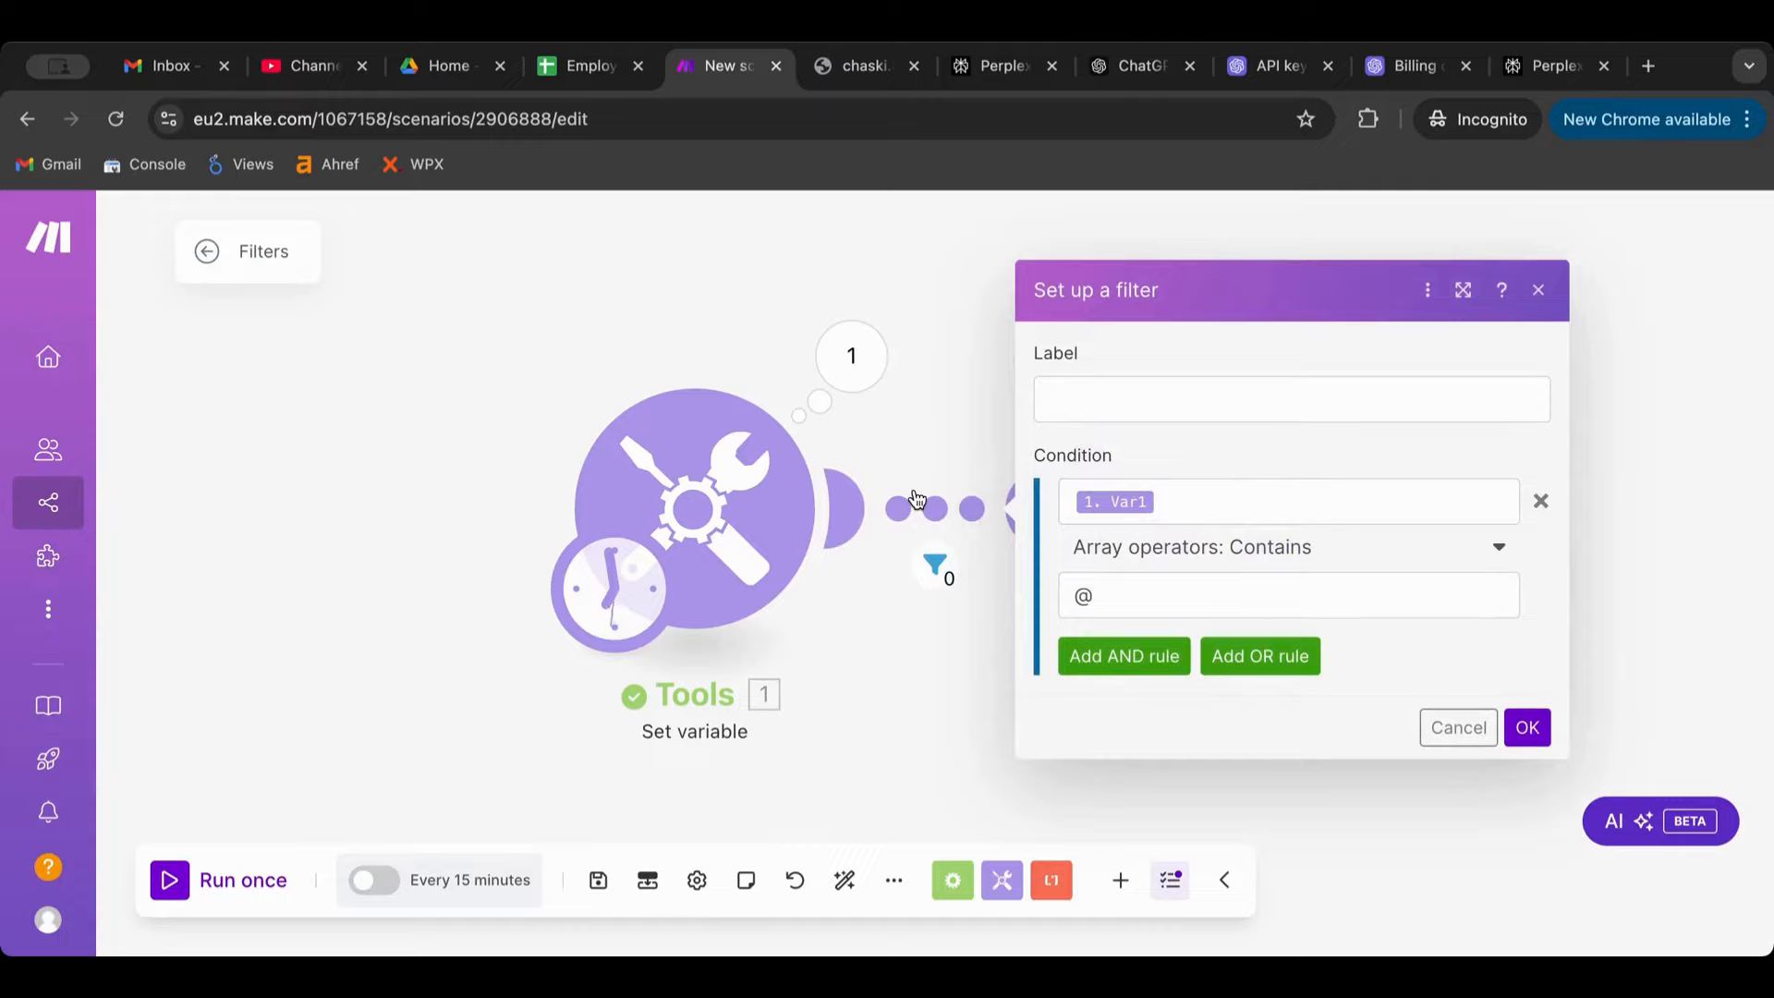
click(1138, 554)
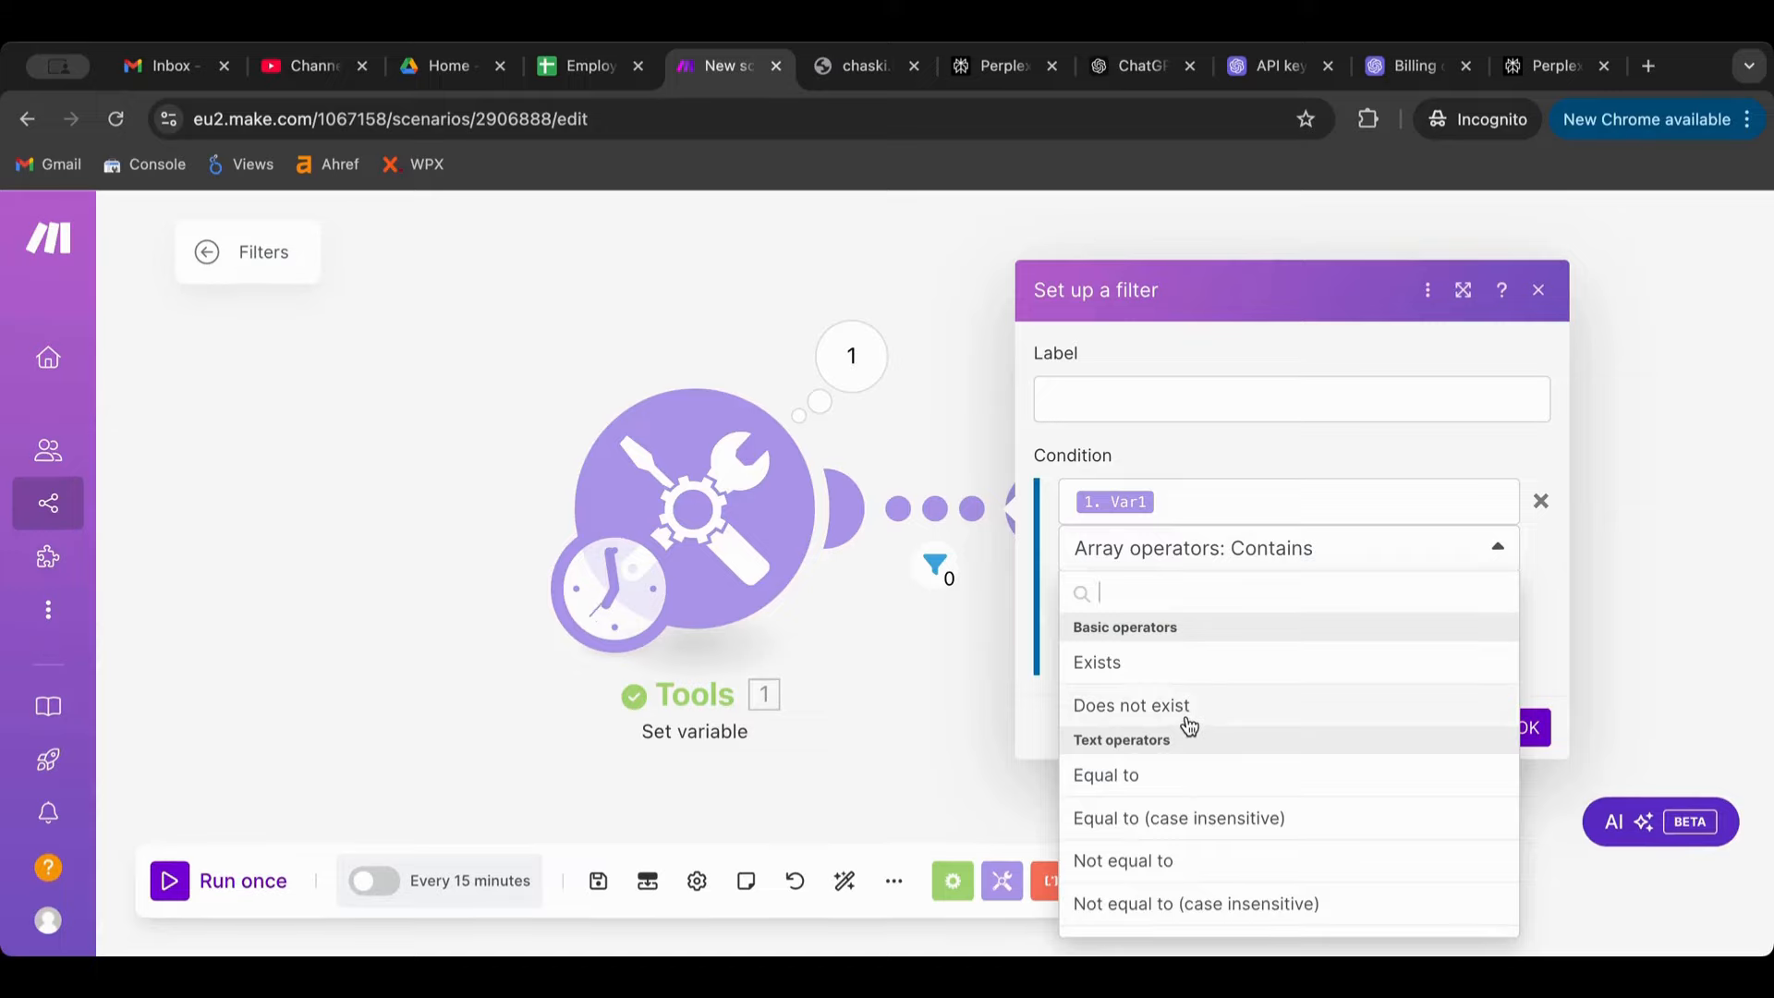
scroll(1185, 730, down, 2)
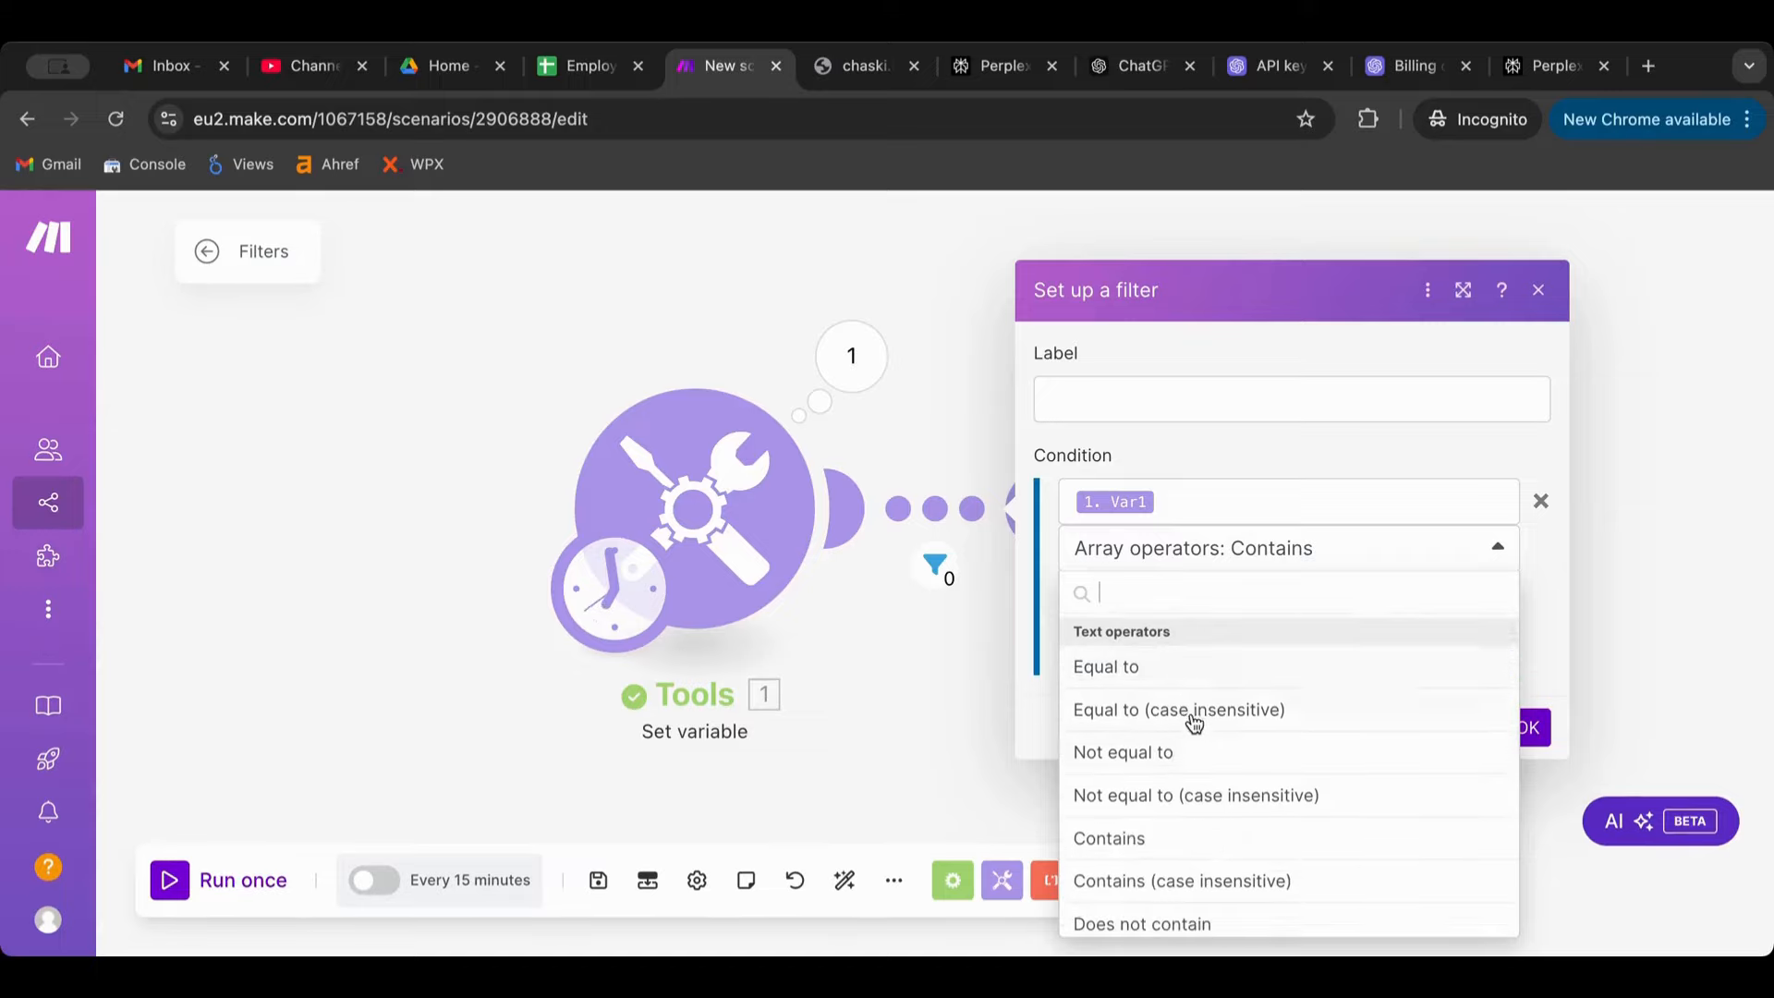
scroll(1192, 730, down, 2)
click(1183, 766)
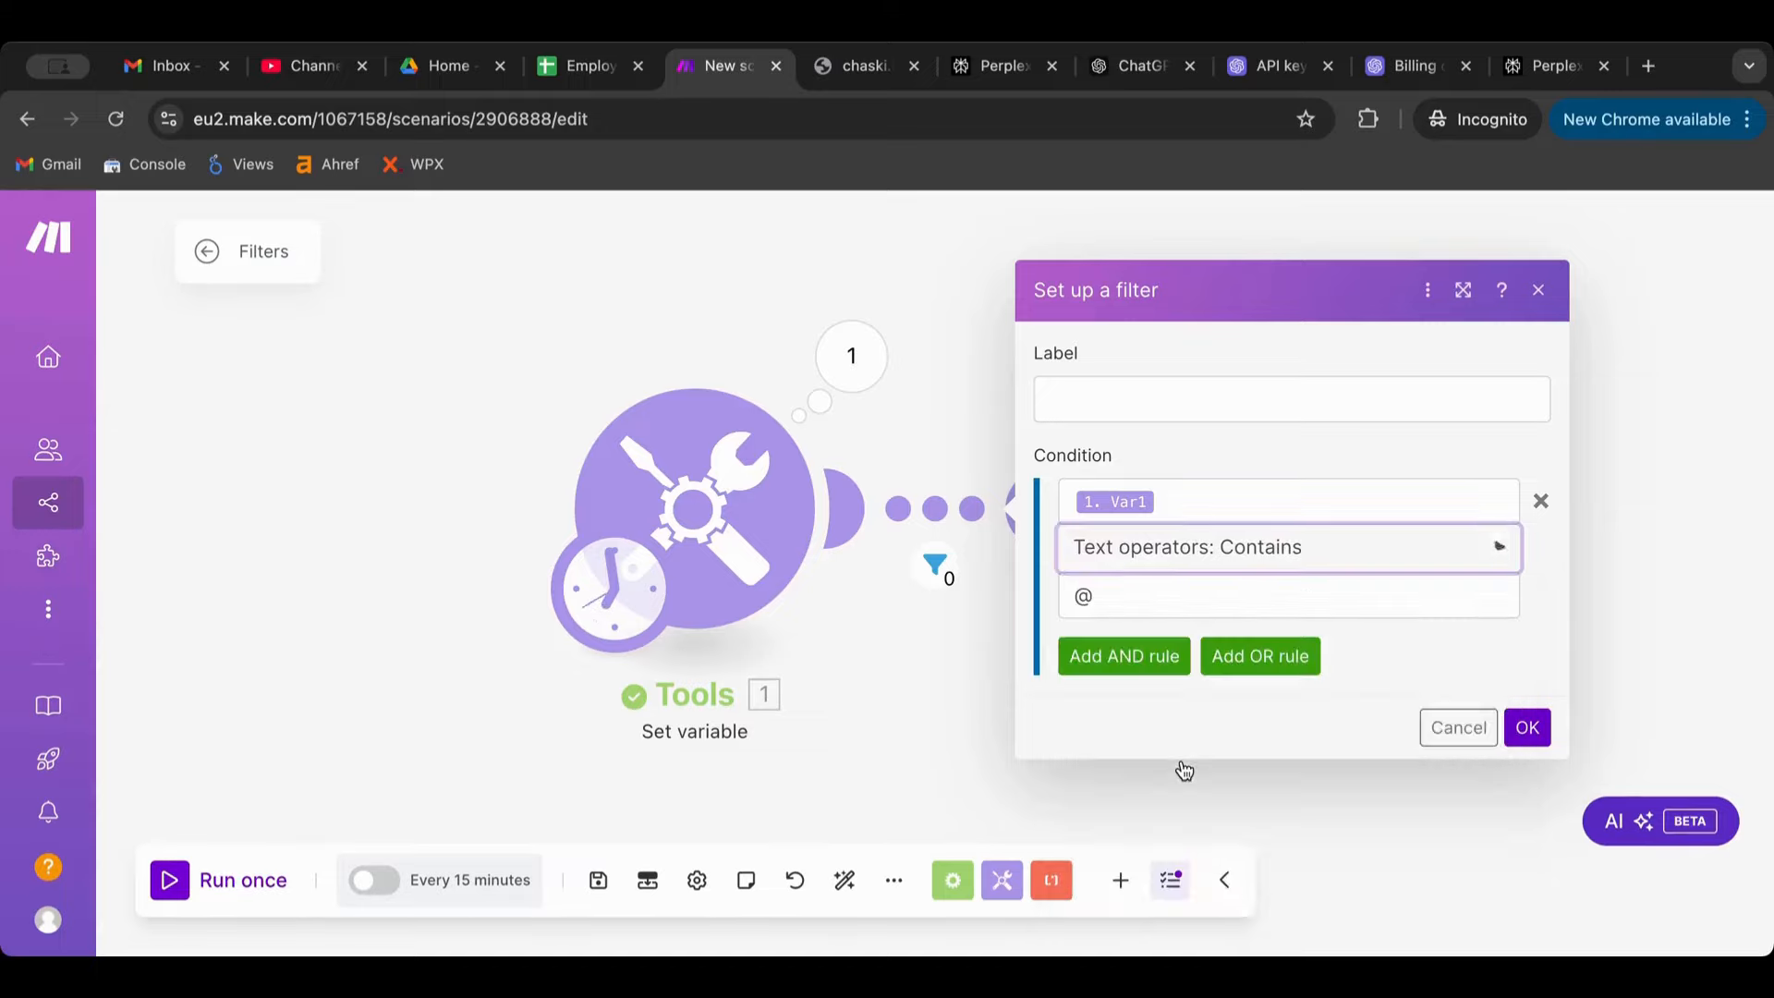
click(1524, 728)
Run the scenario once with the text filter and inspect the filter result and the second module's output.
click(168, 896)
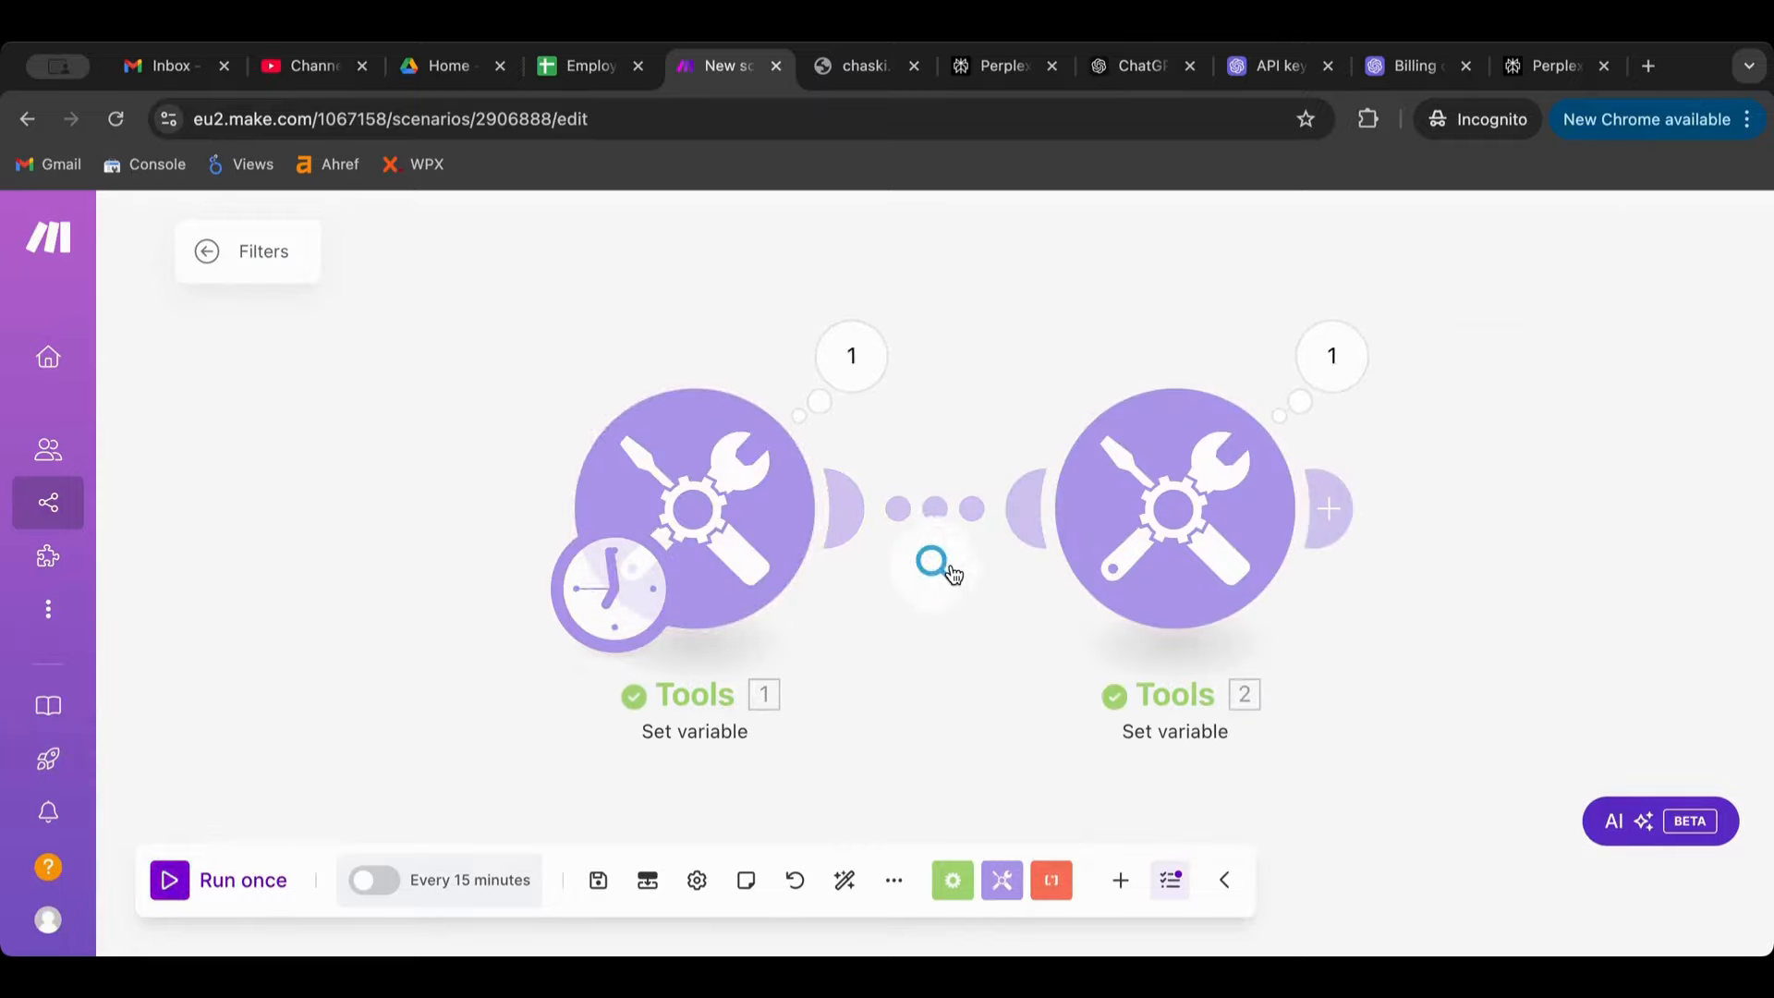
click(937, 565)
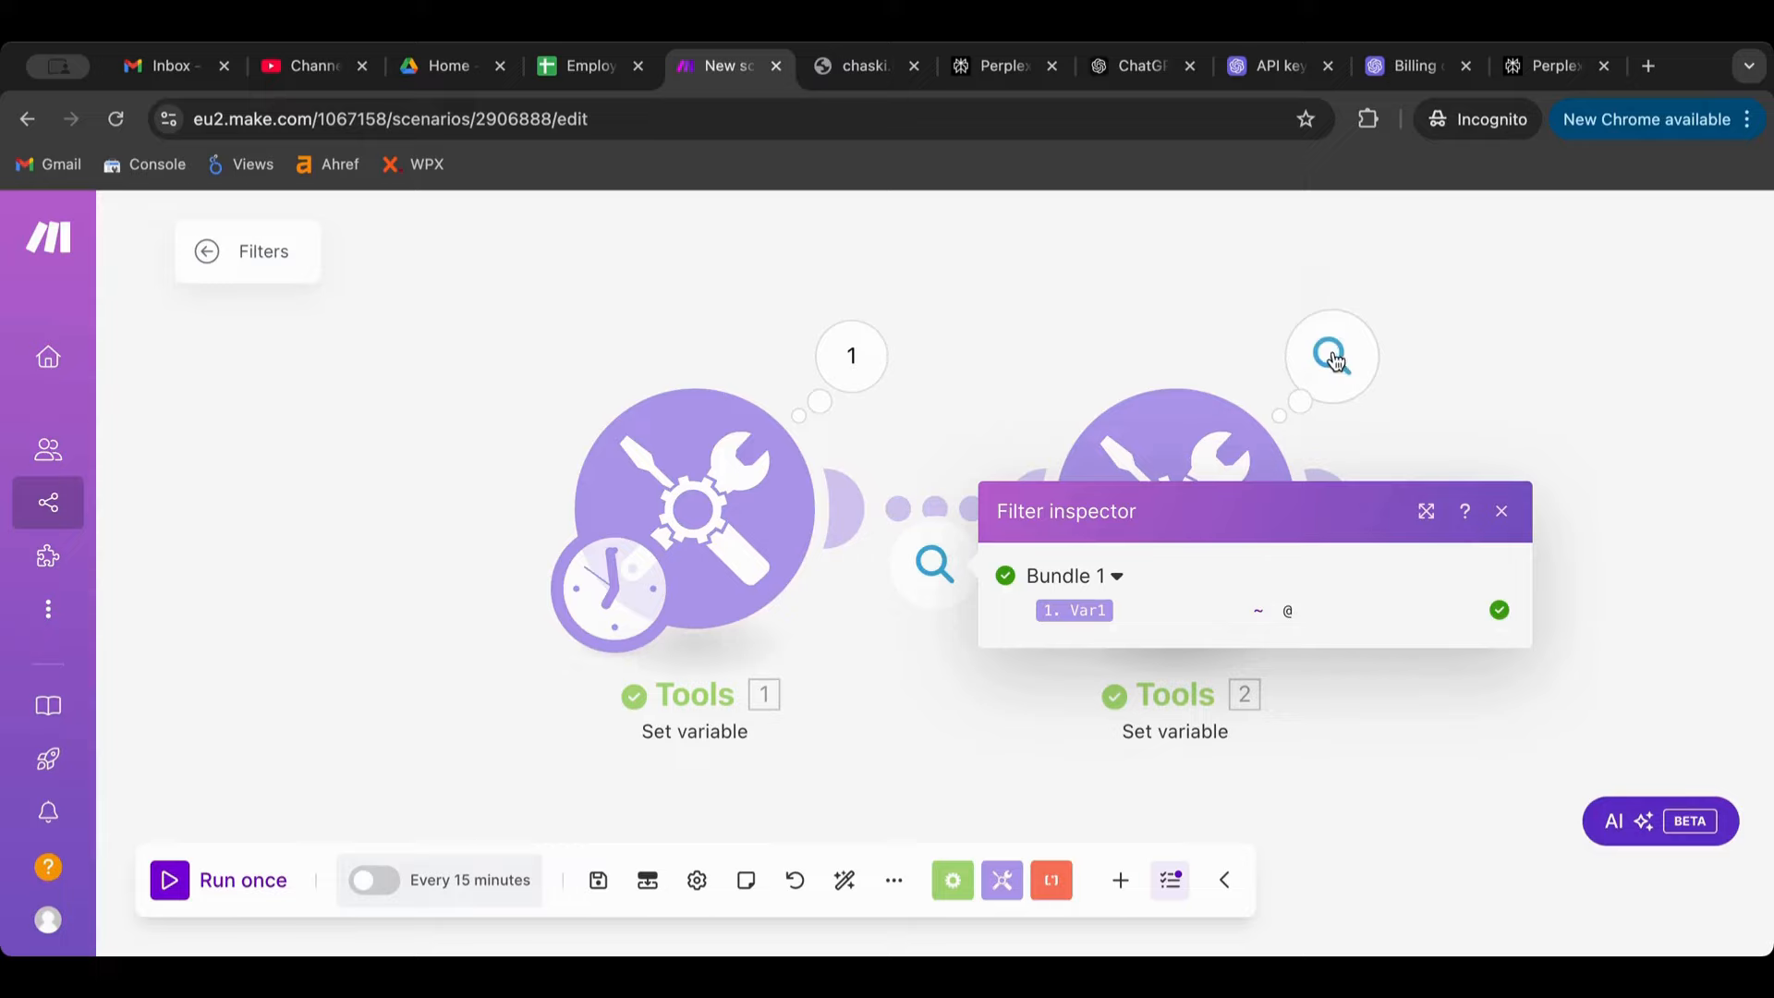
click(1332, 356)
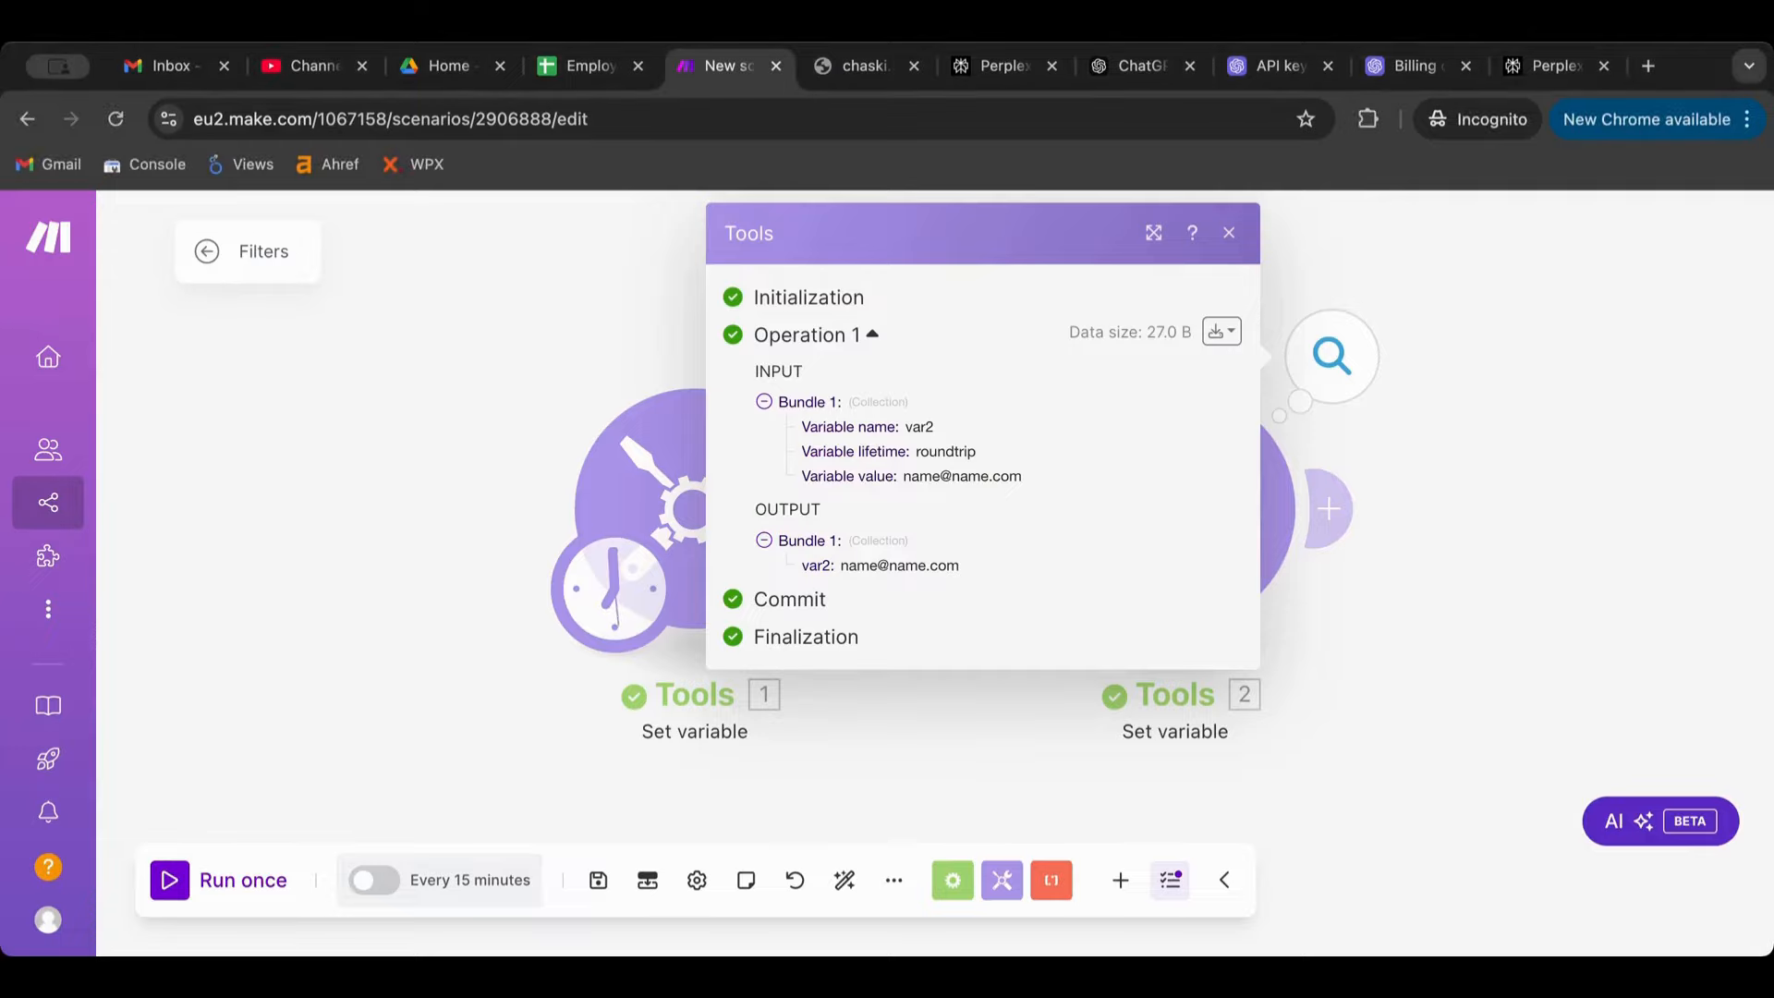
click(1373, 543)
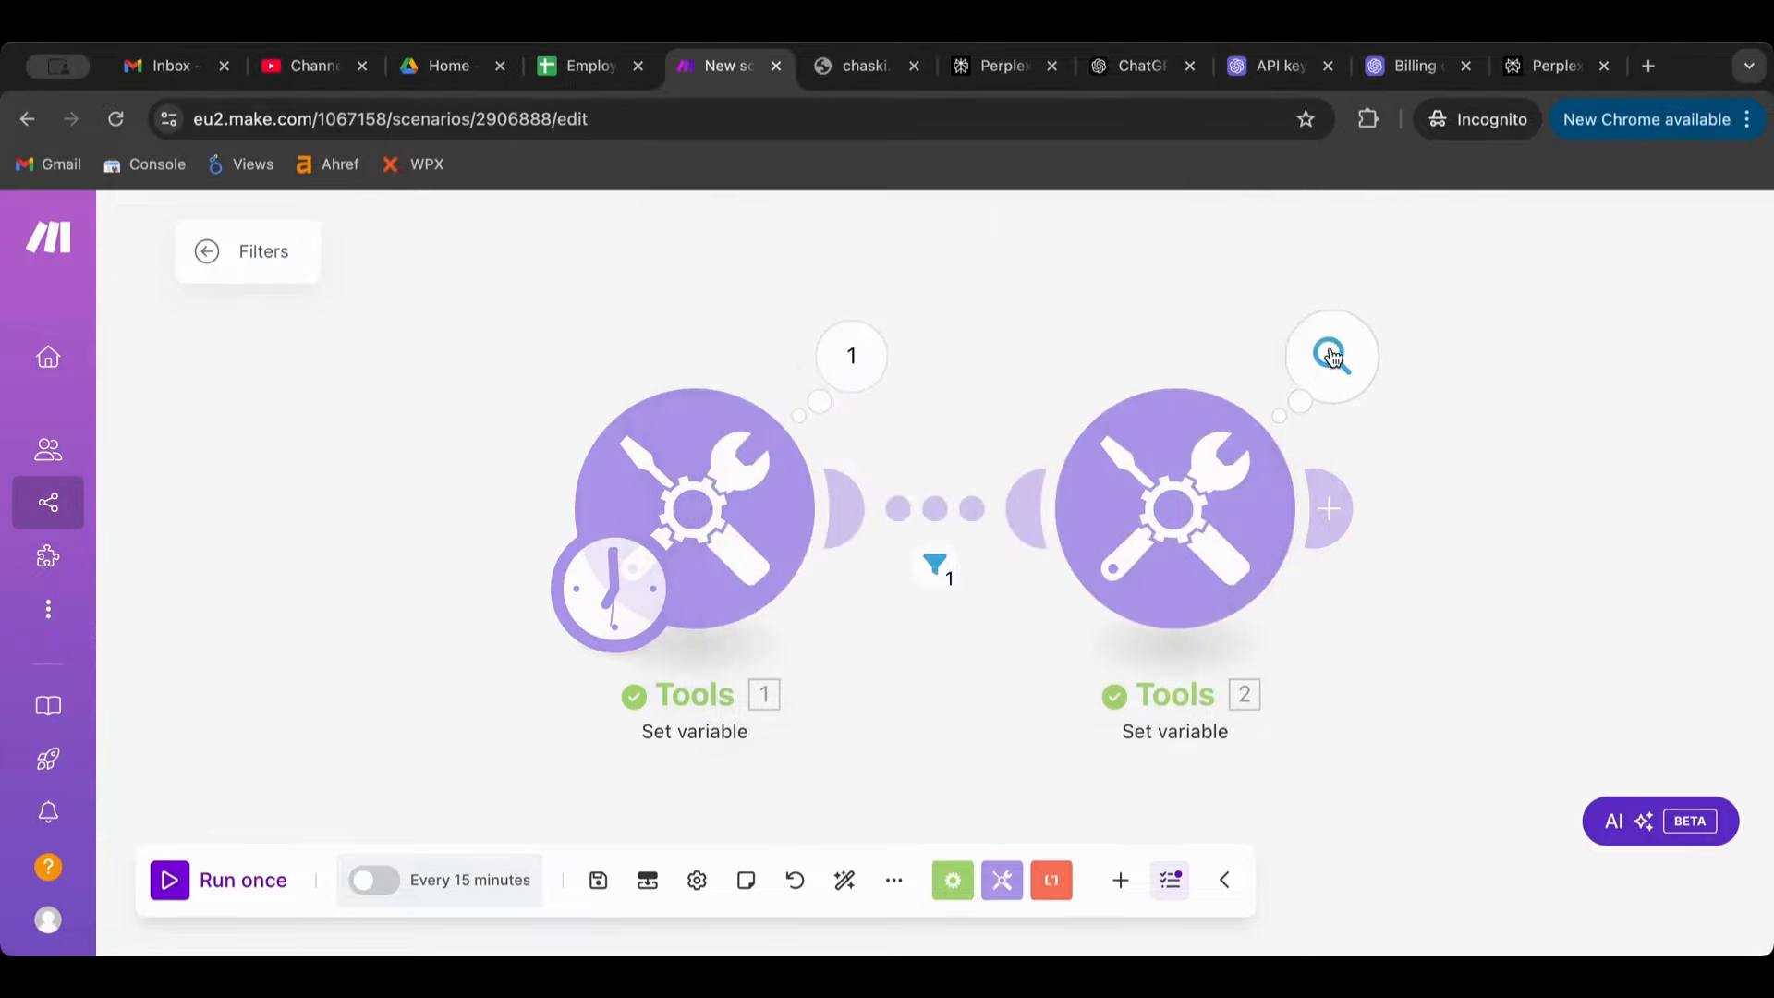
click(1331, 356)
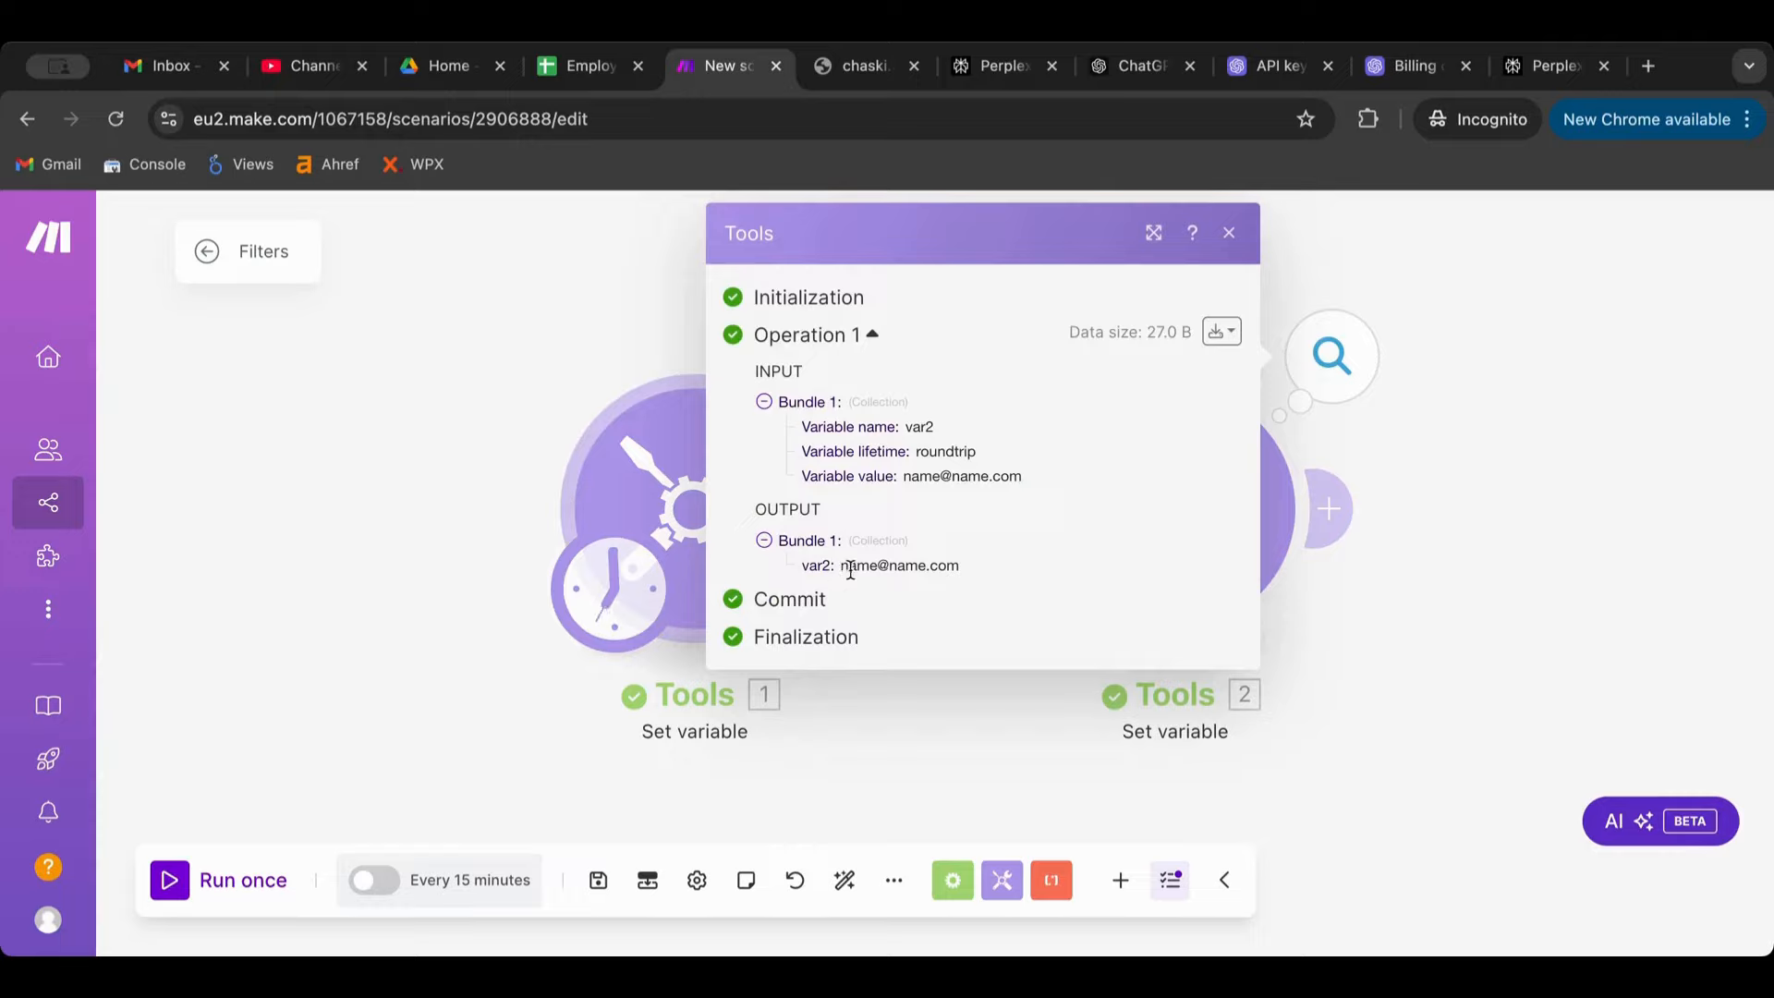
drag(848, 566, 1018, 569)
click(1461, 582)
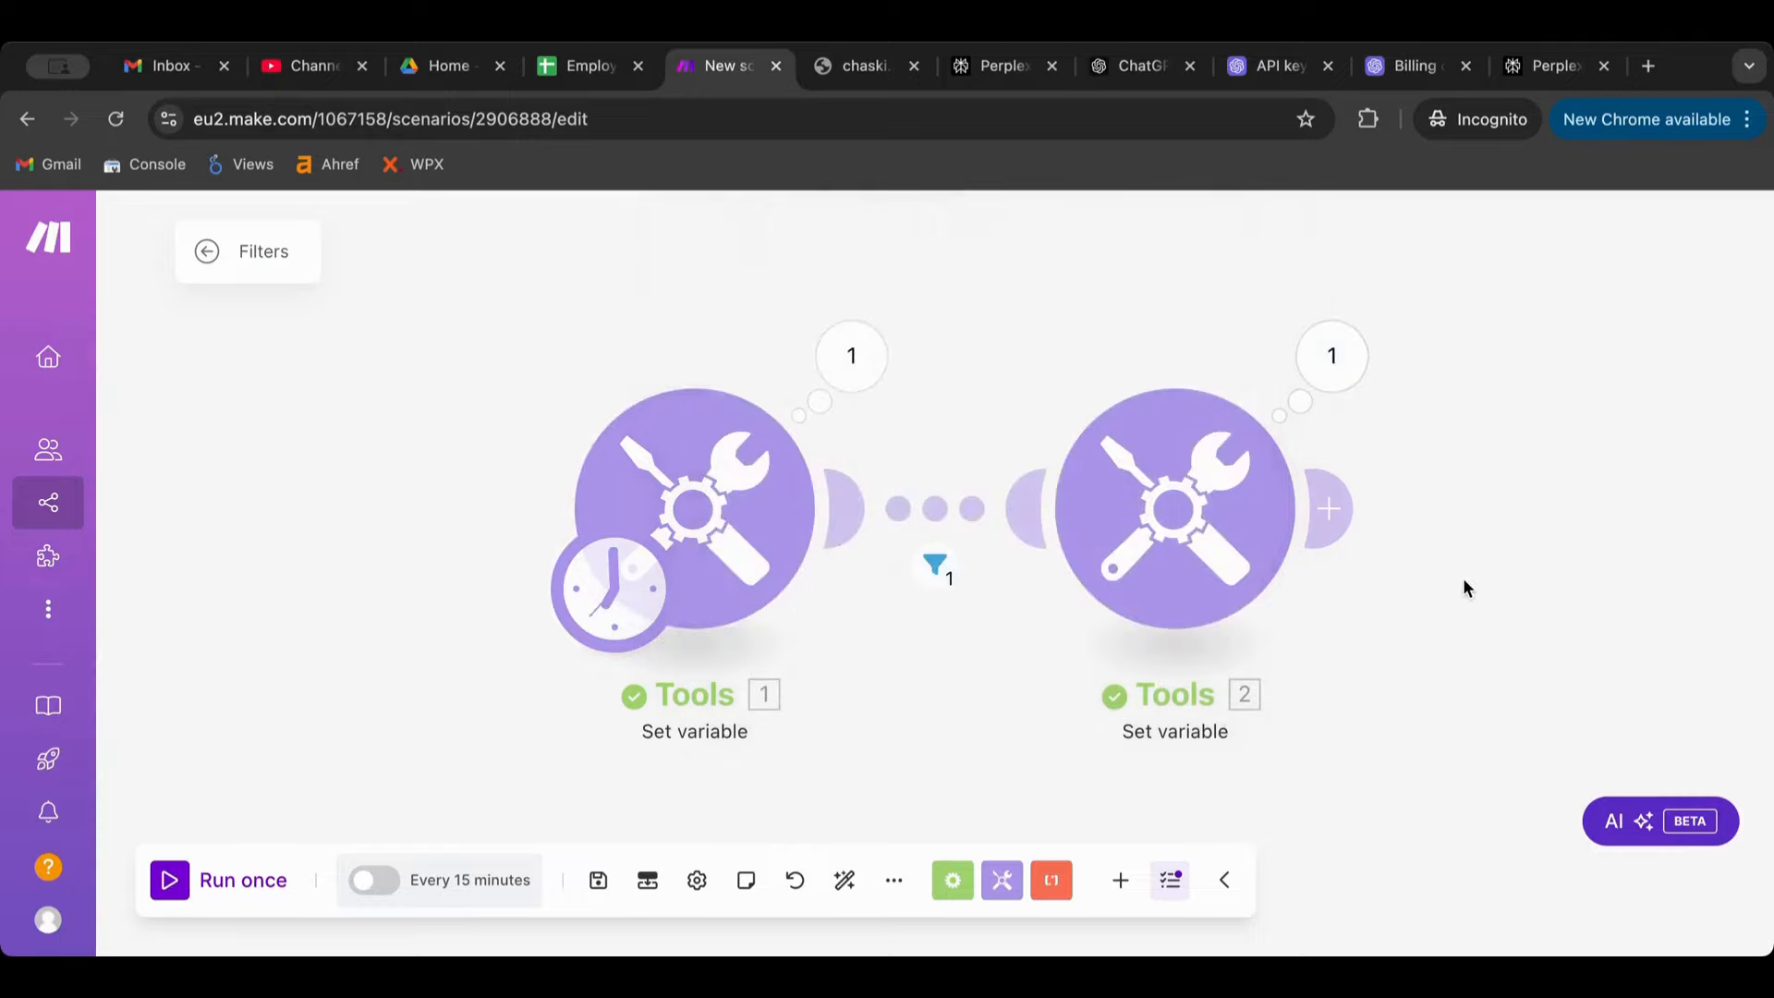
click(957, 572)
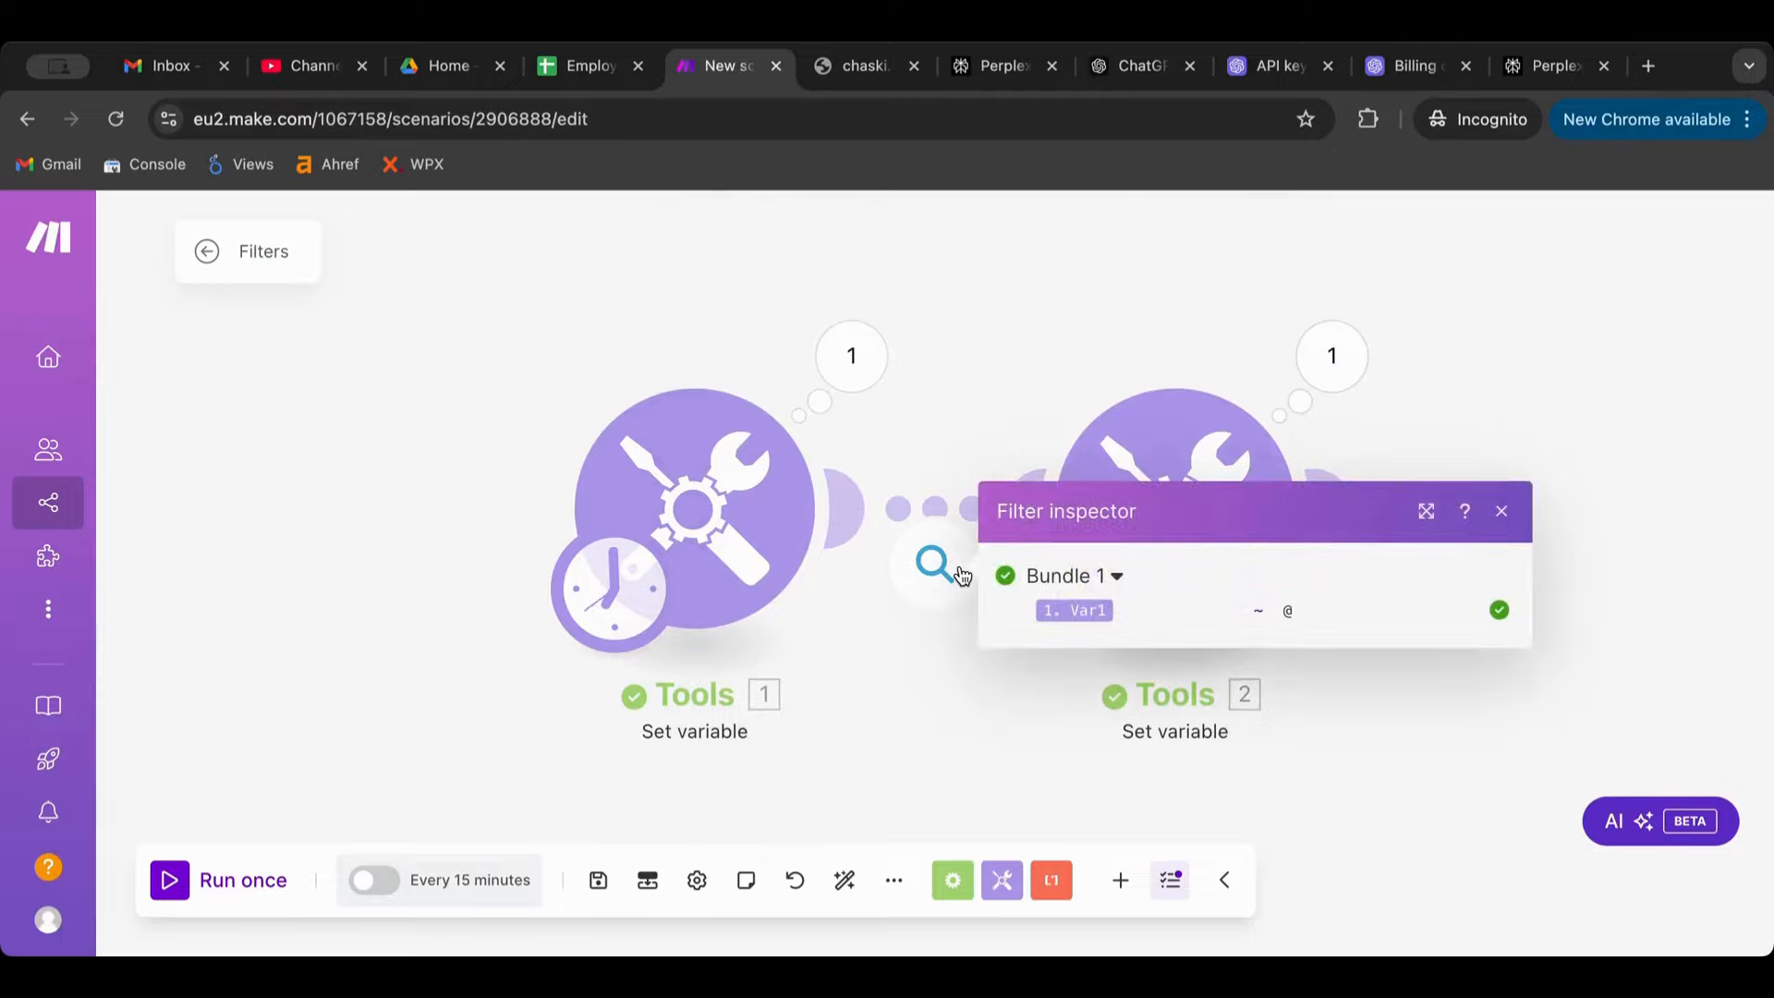
Replace the filter condition's comparison value with $ and save the filter.
click(932, 514)
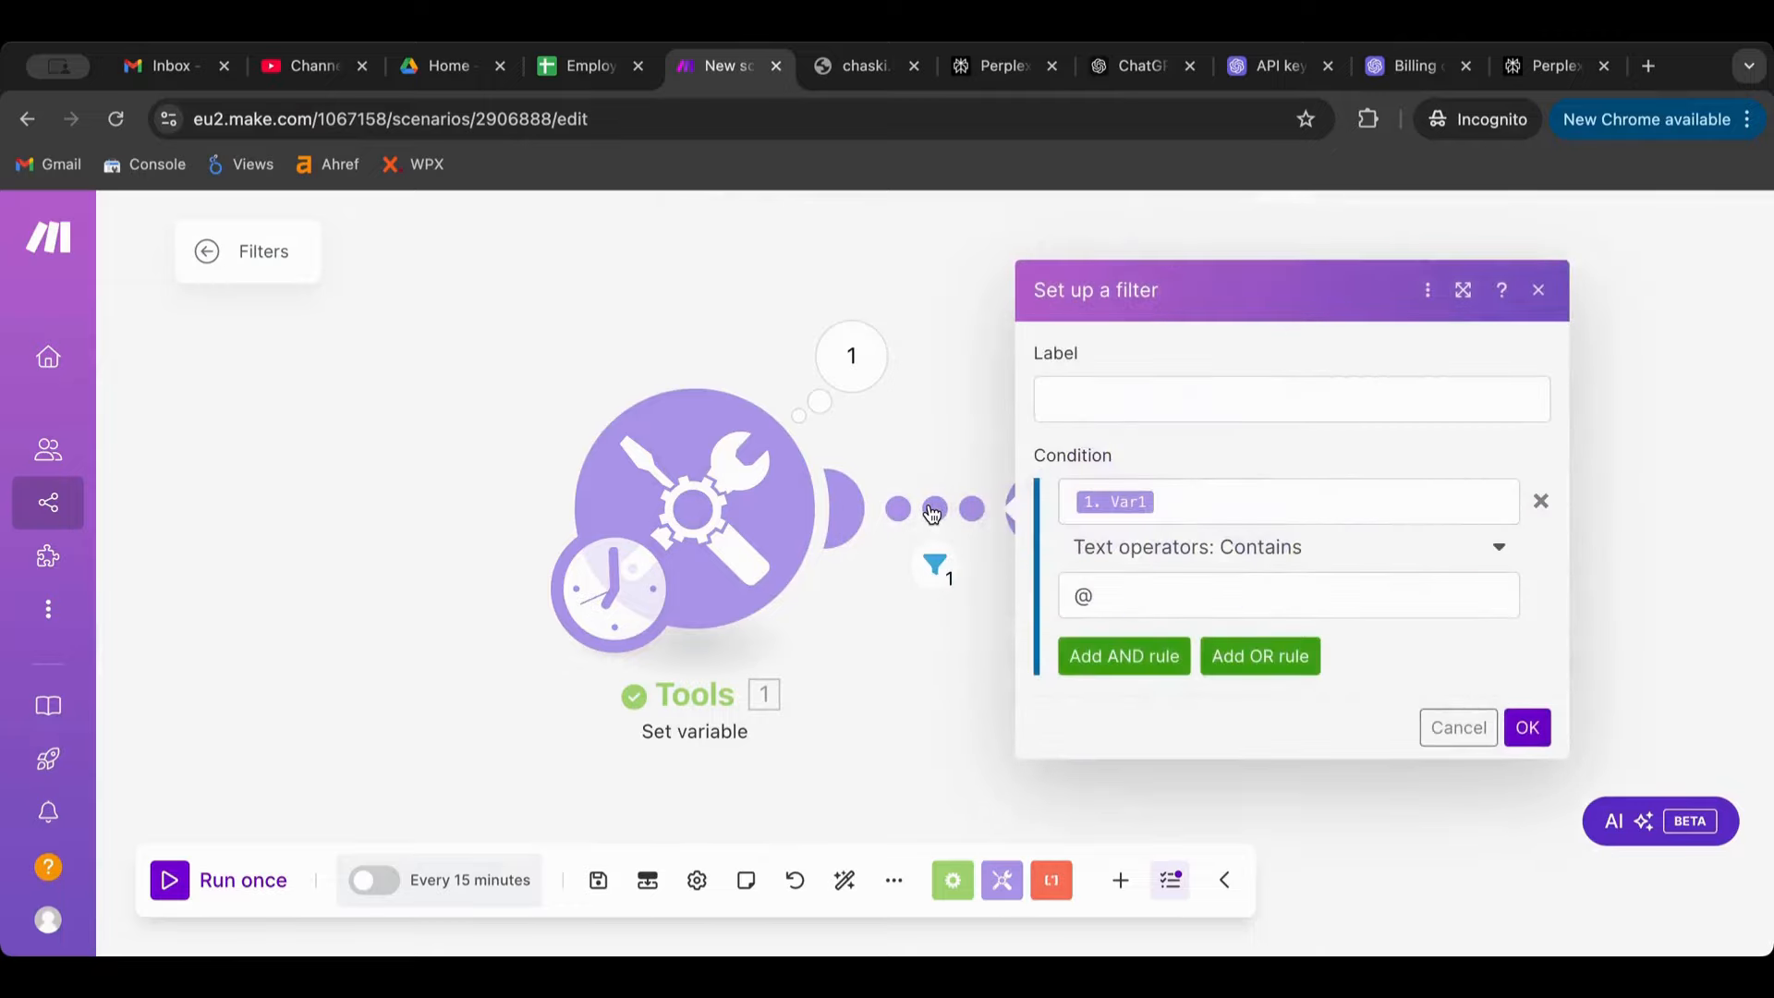
double_click(1085, 595)
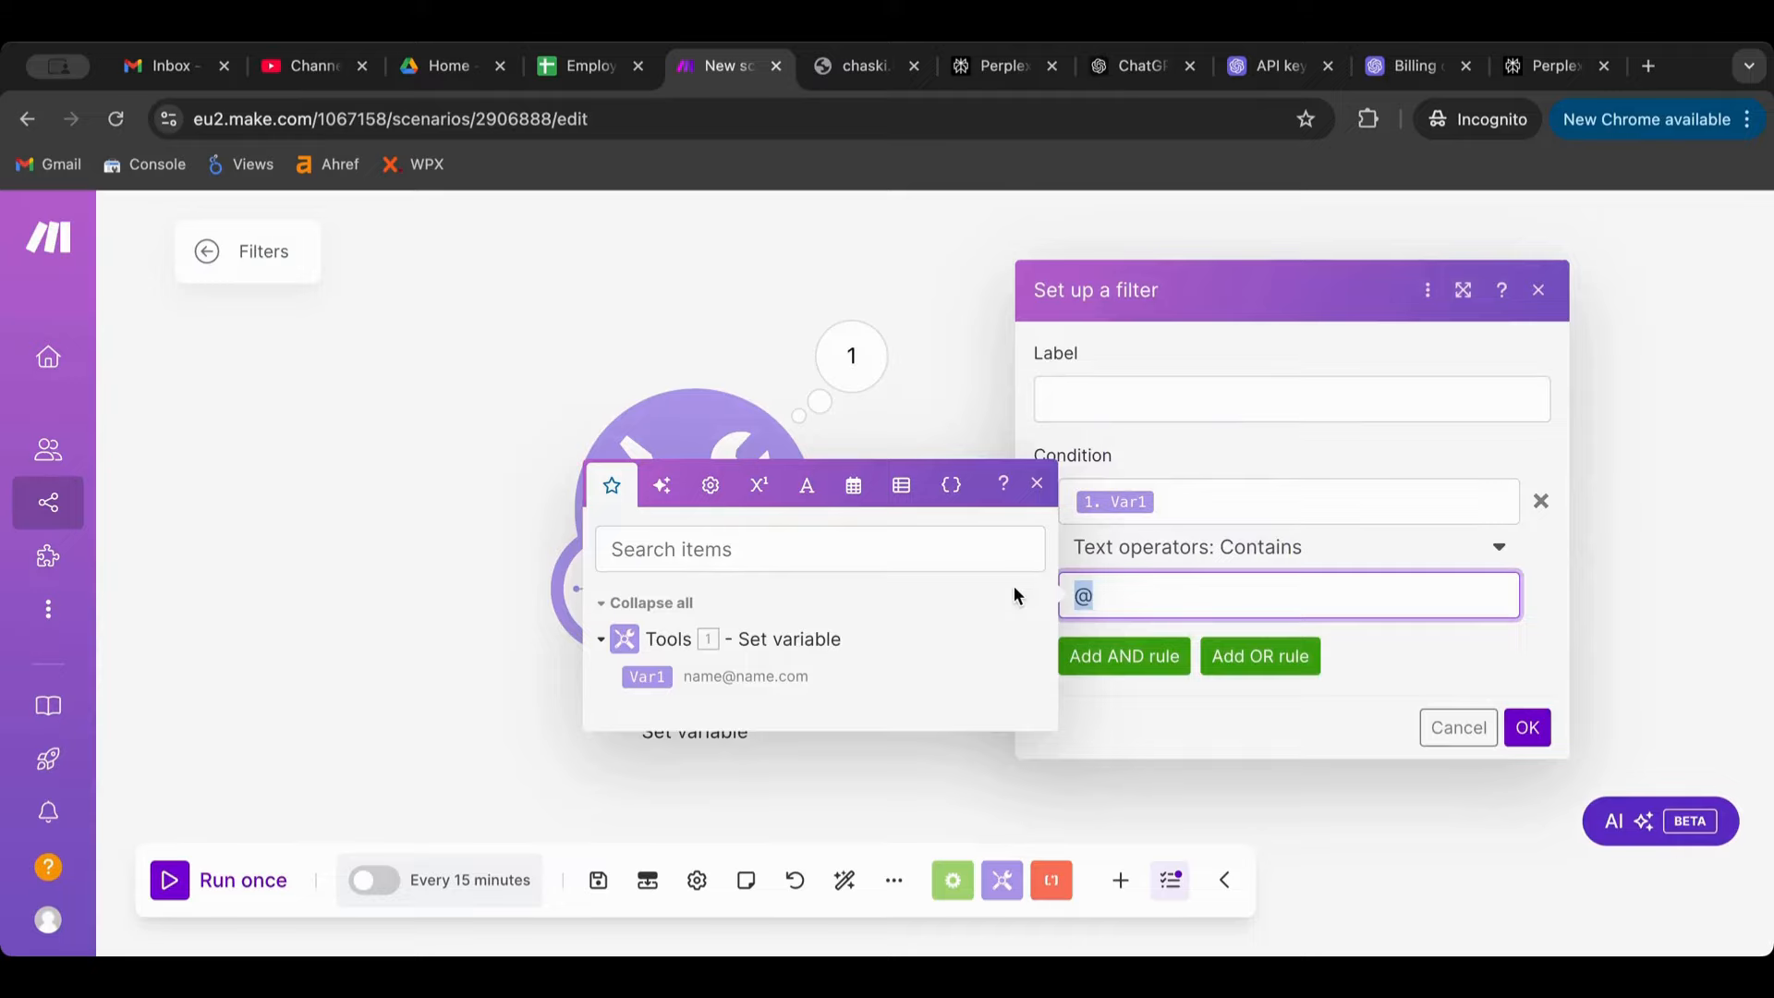
text($)
click(1526, 727)
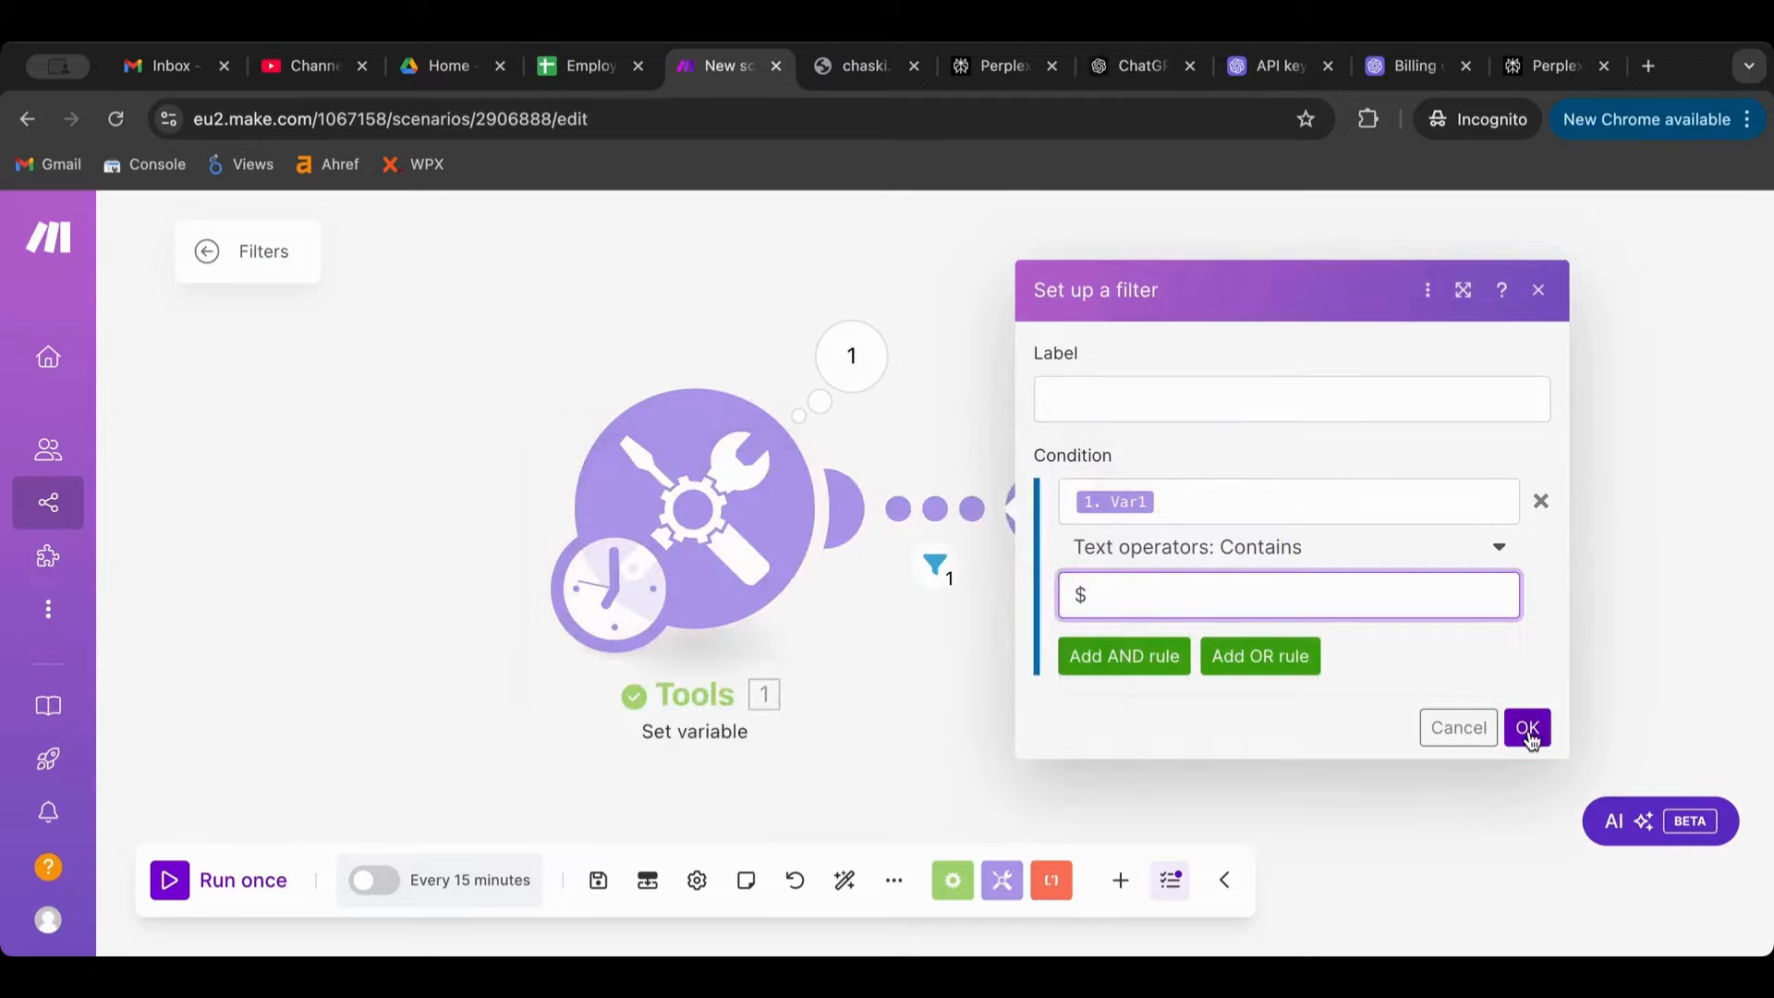
Run the scenario once with the $ condition and inspect the filter result and the first module's output.
click(176, 896)
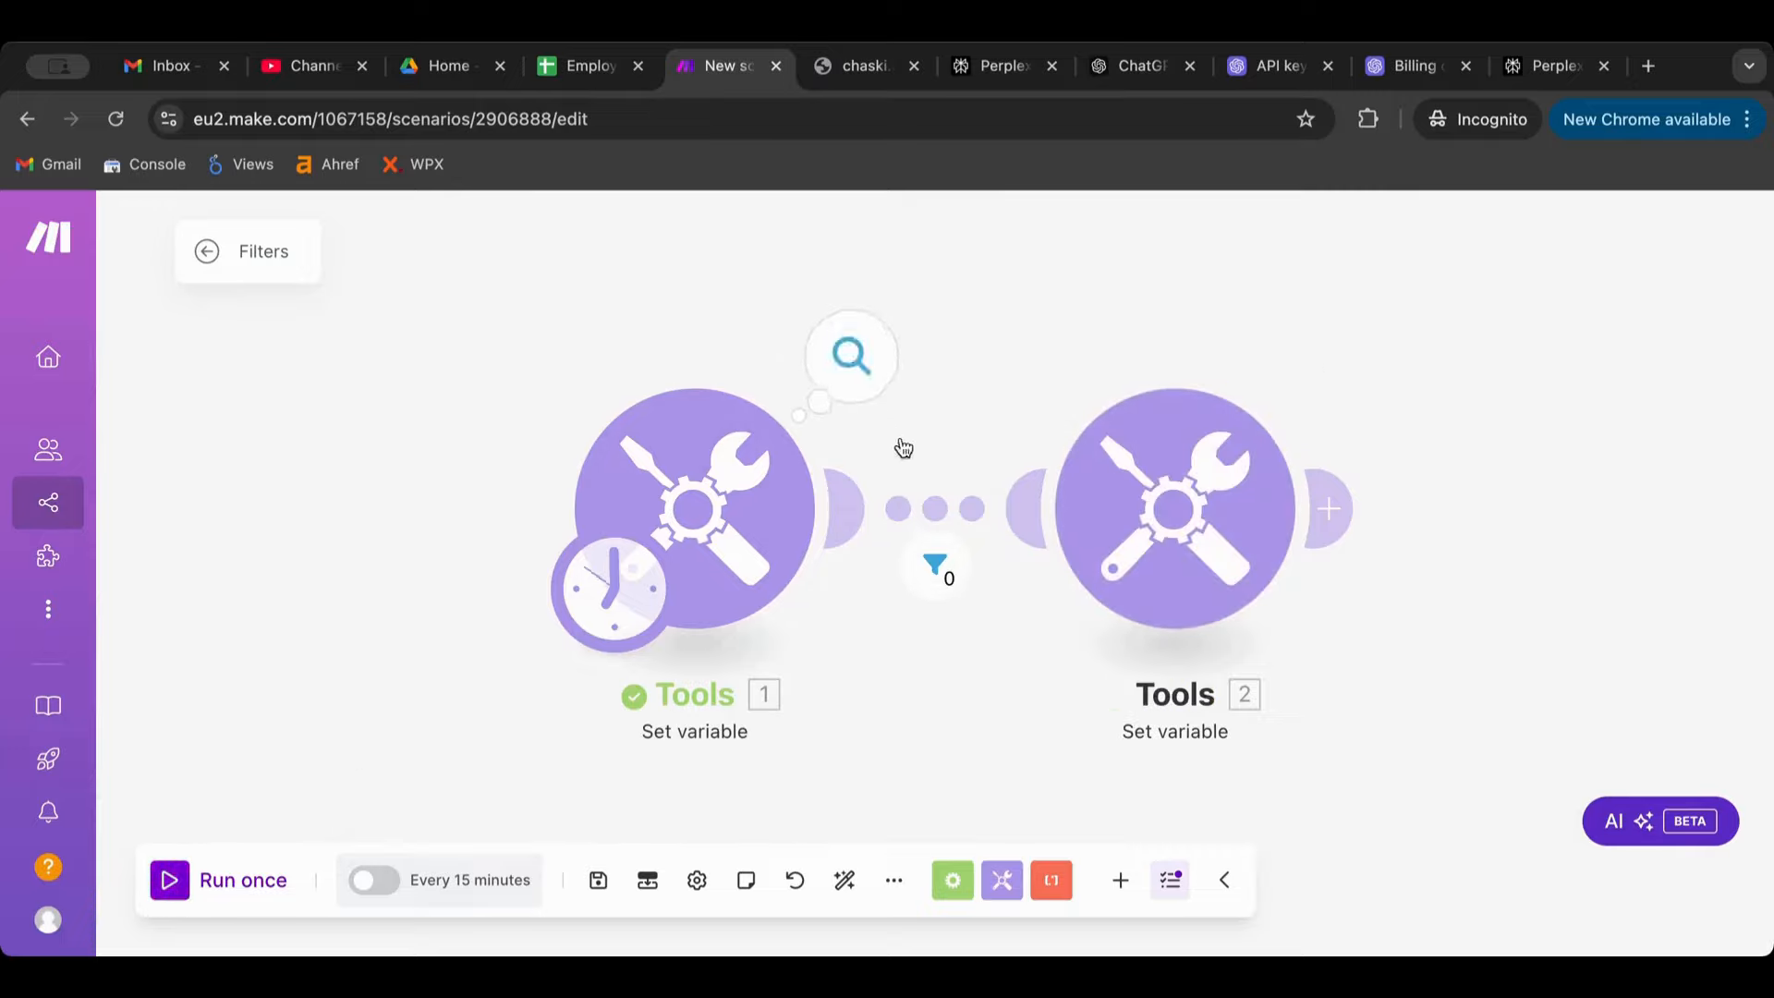
click(934, 560)
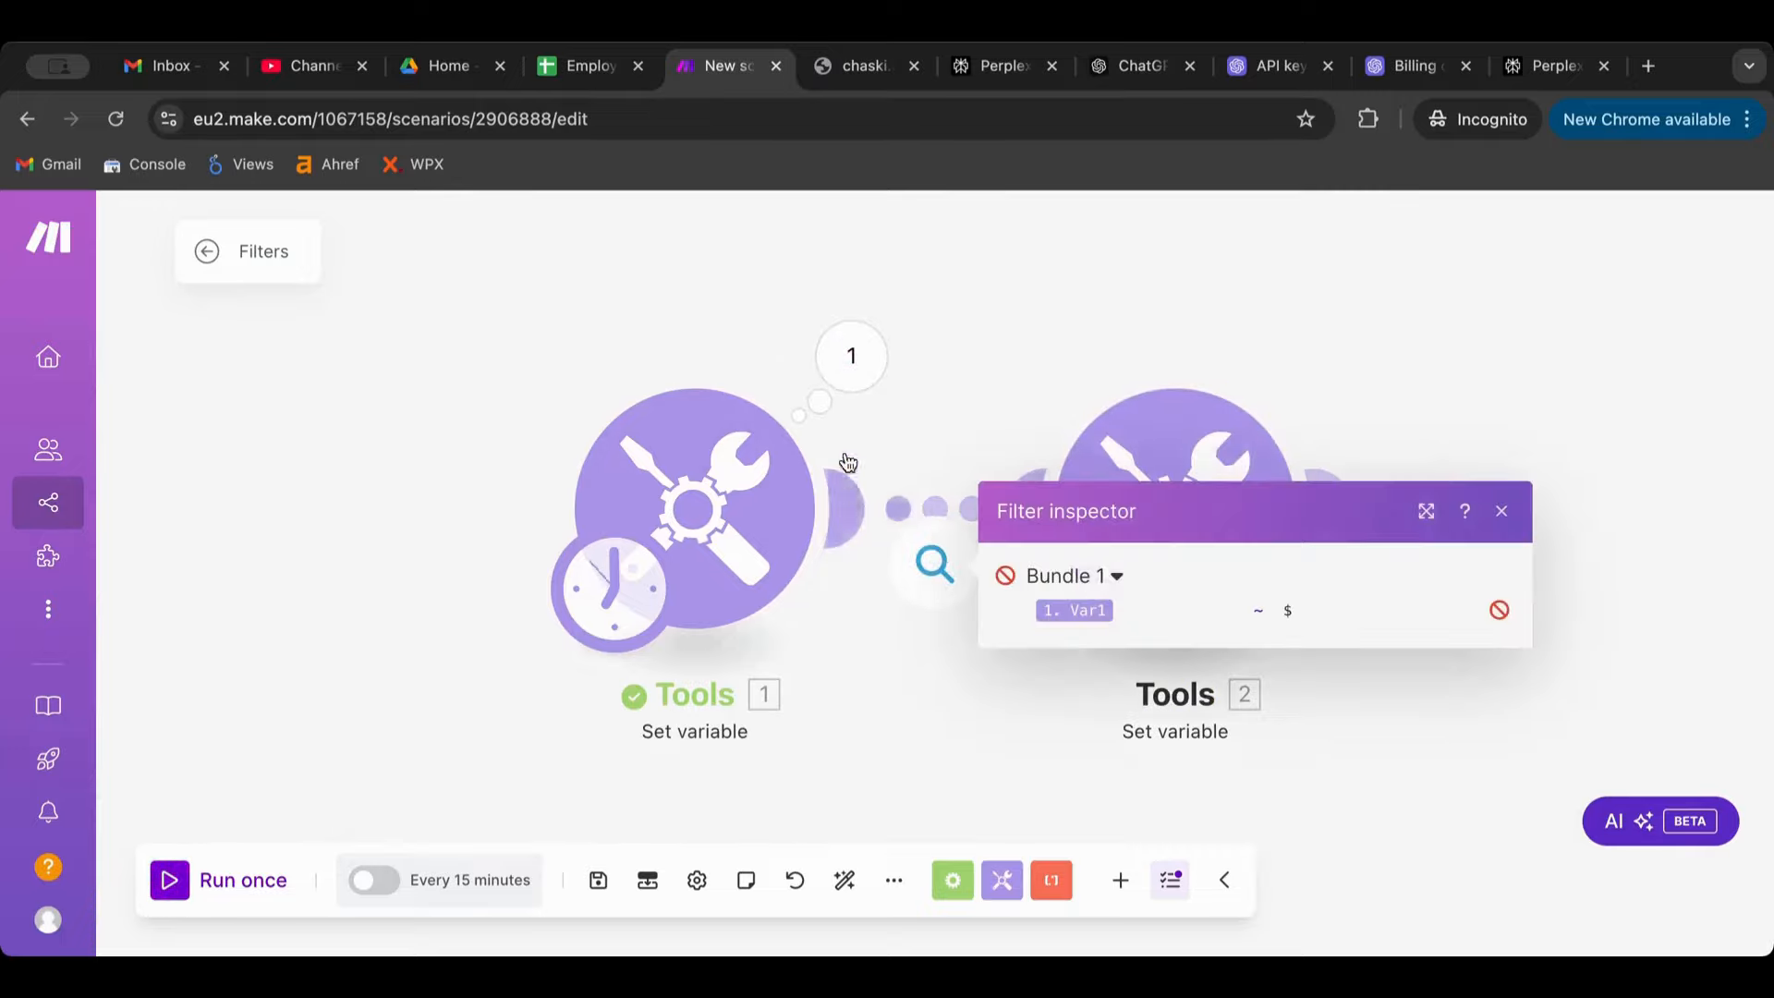
click(842, 352)
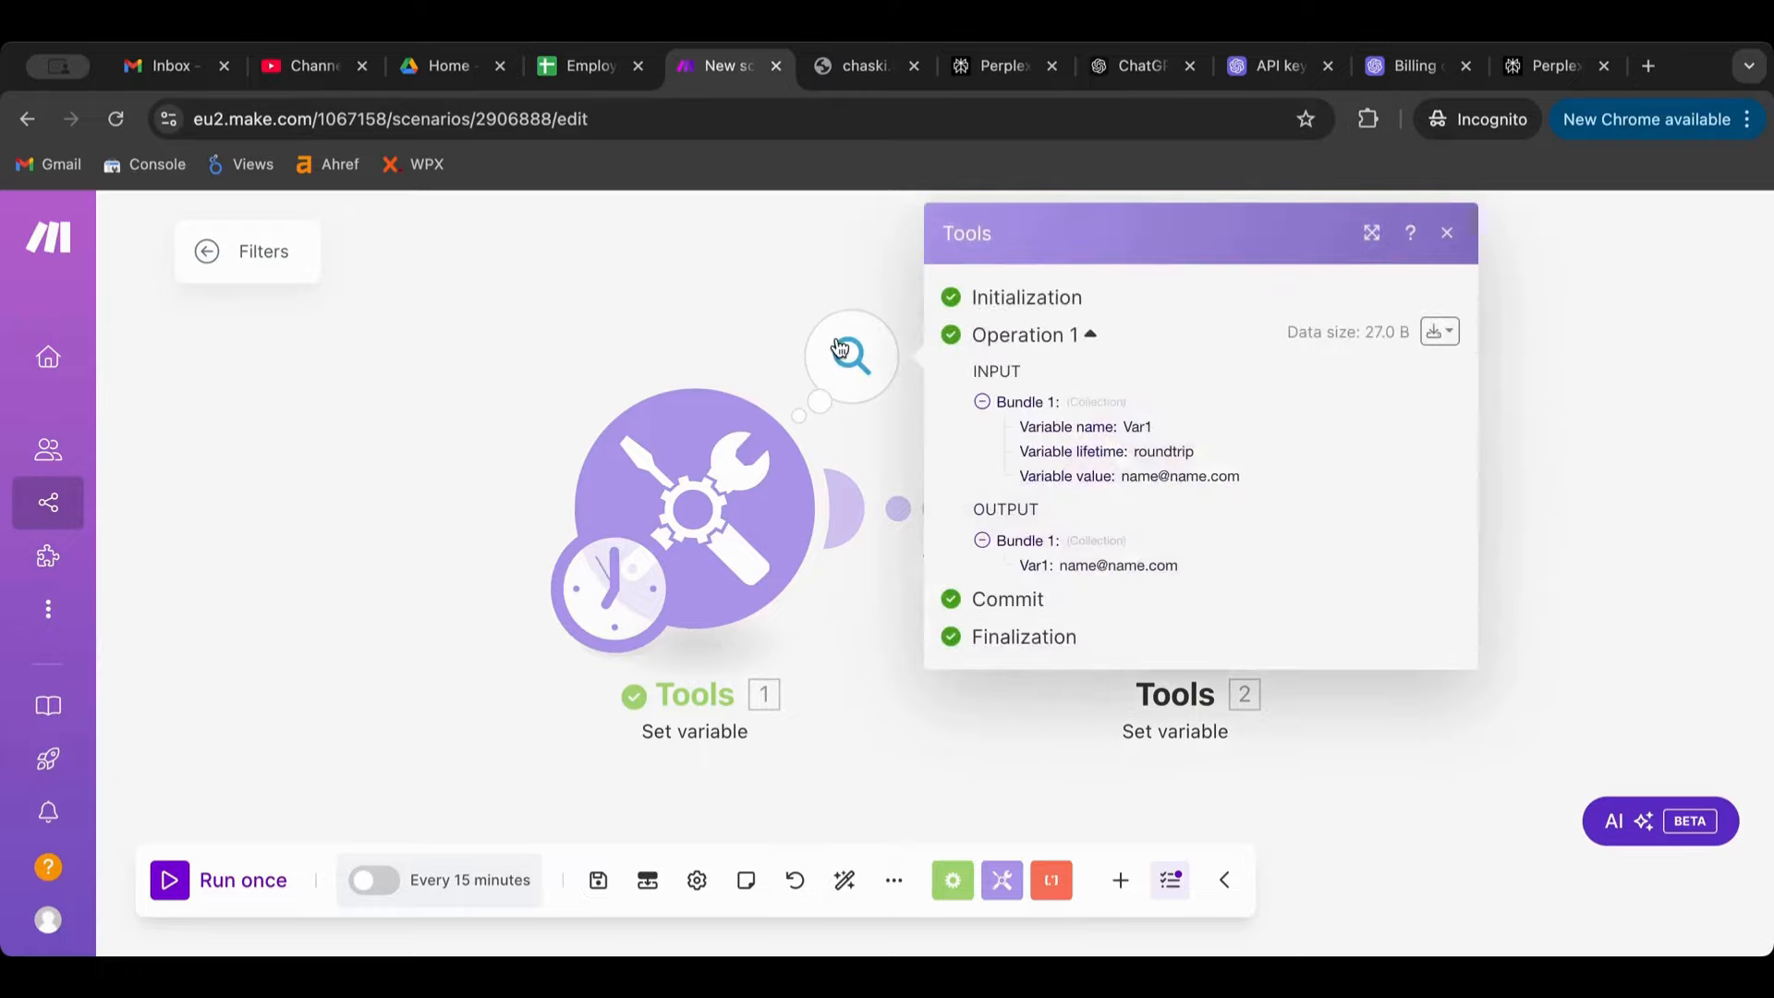
click(717, 279)
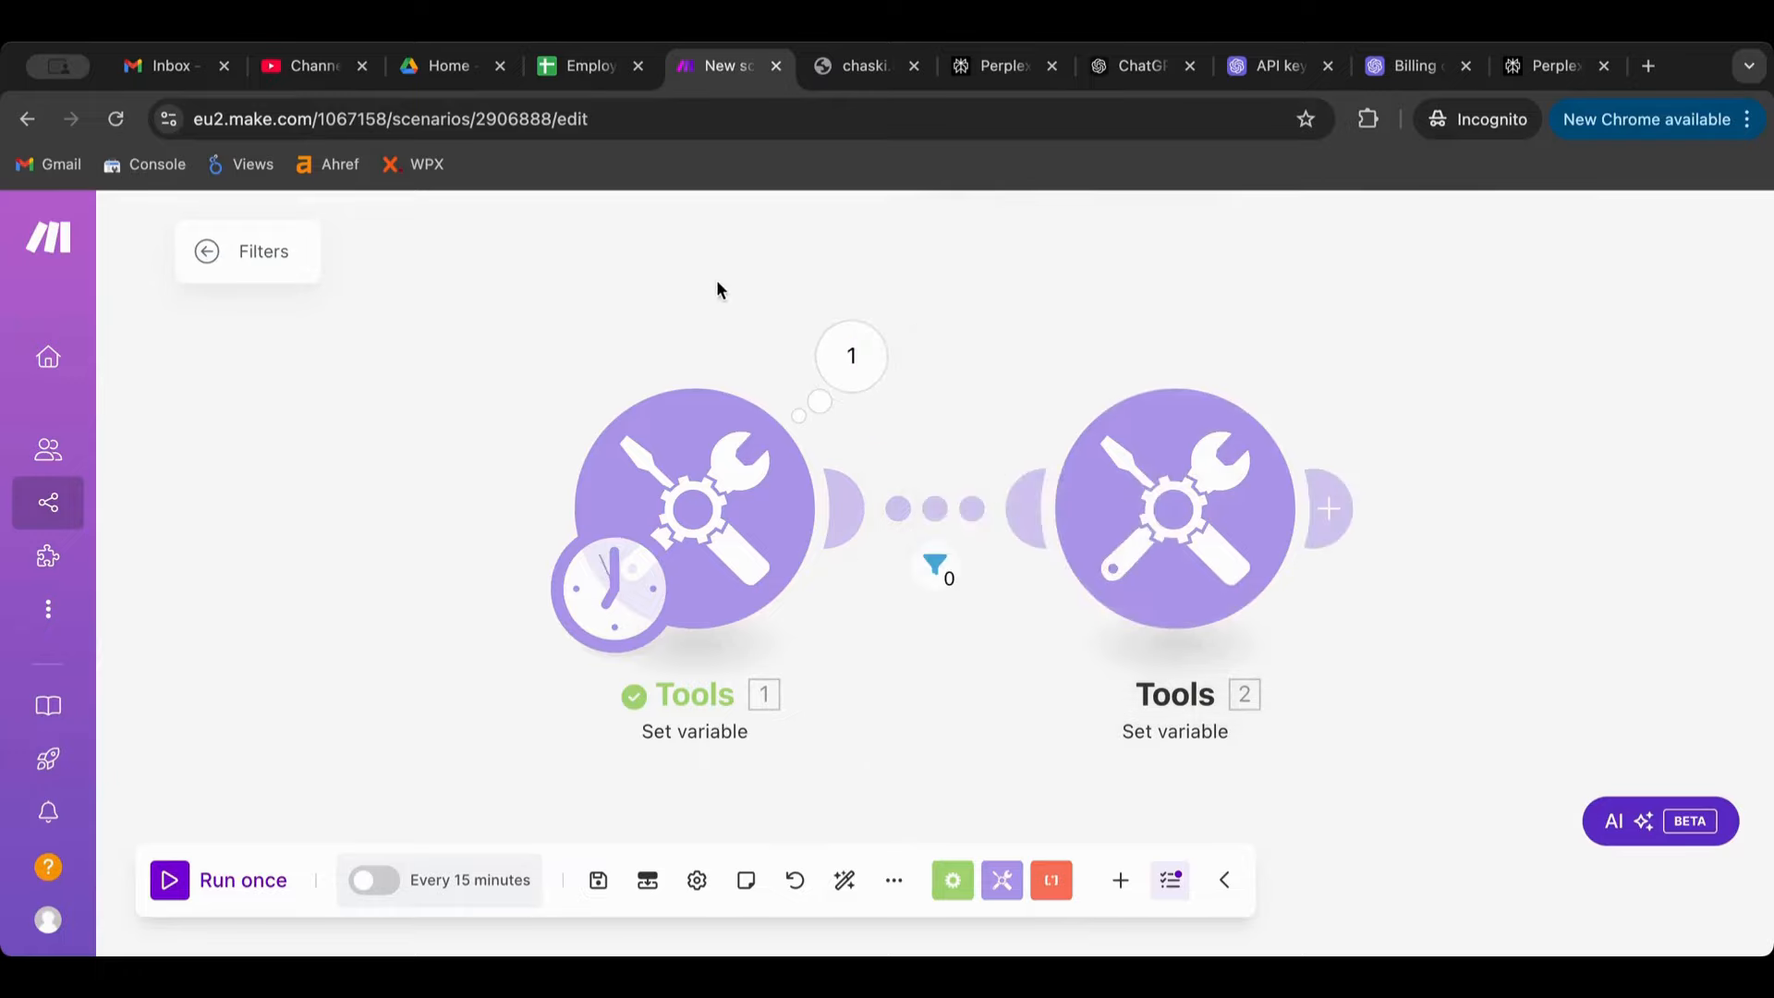
Add an AND rule to the filter requiring Var1, with the text operator Contains, to match @, and save the filter.
click(976, 510)
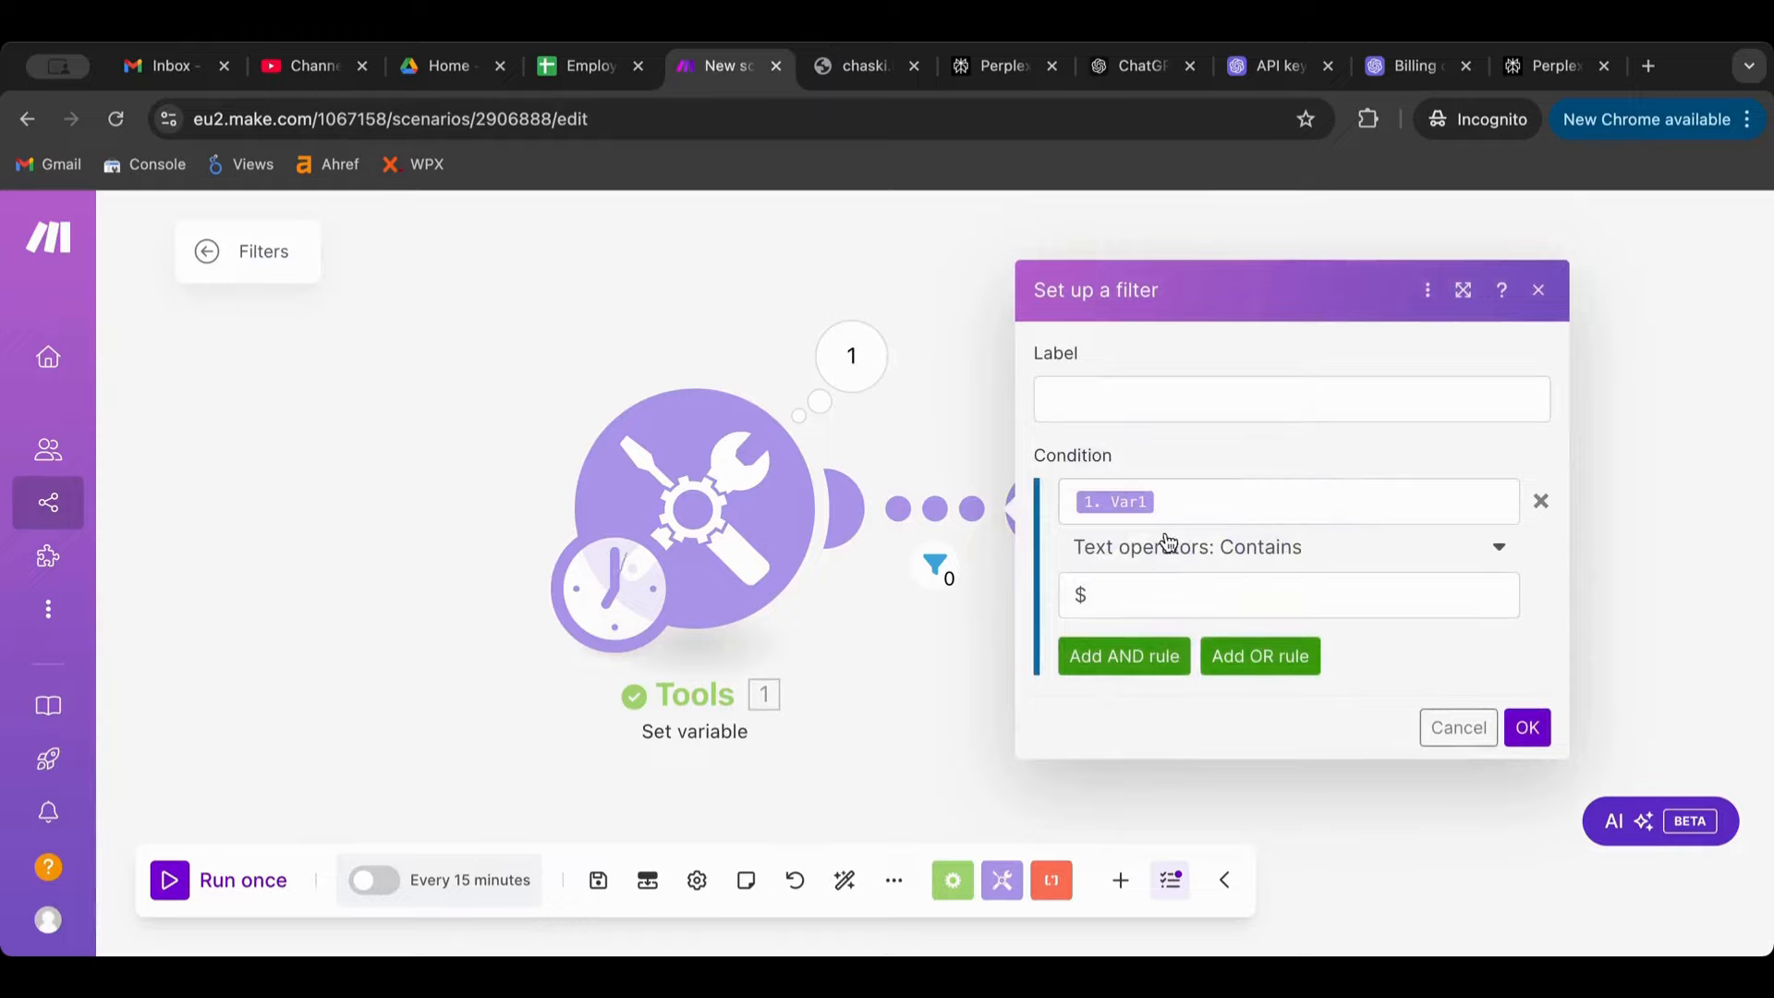
click(1138, 664)
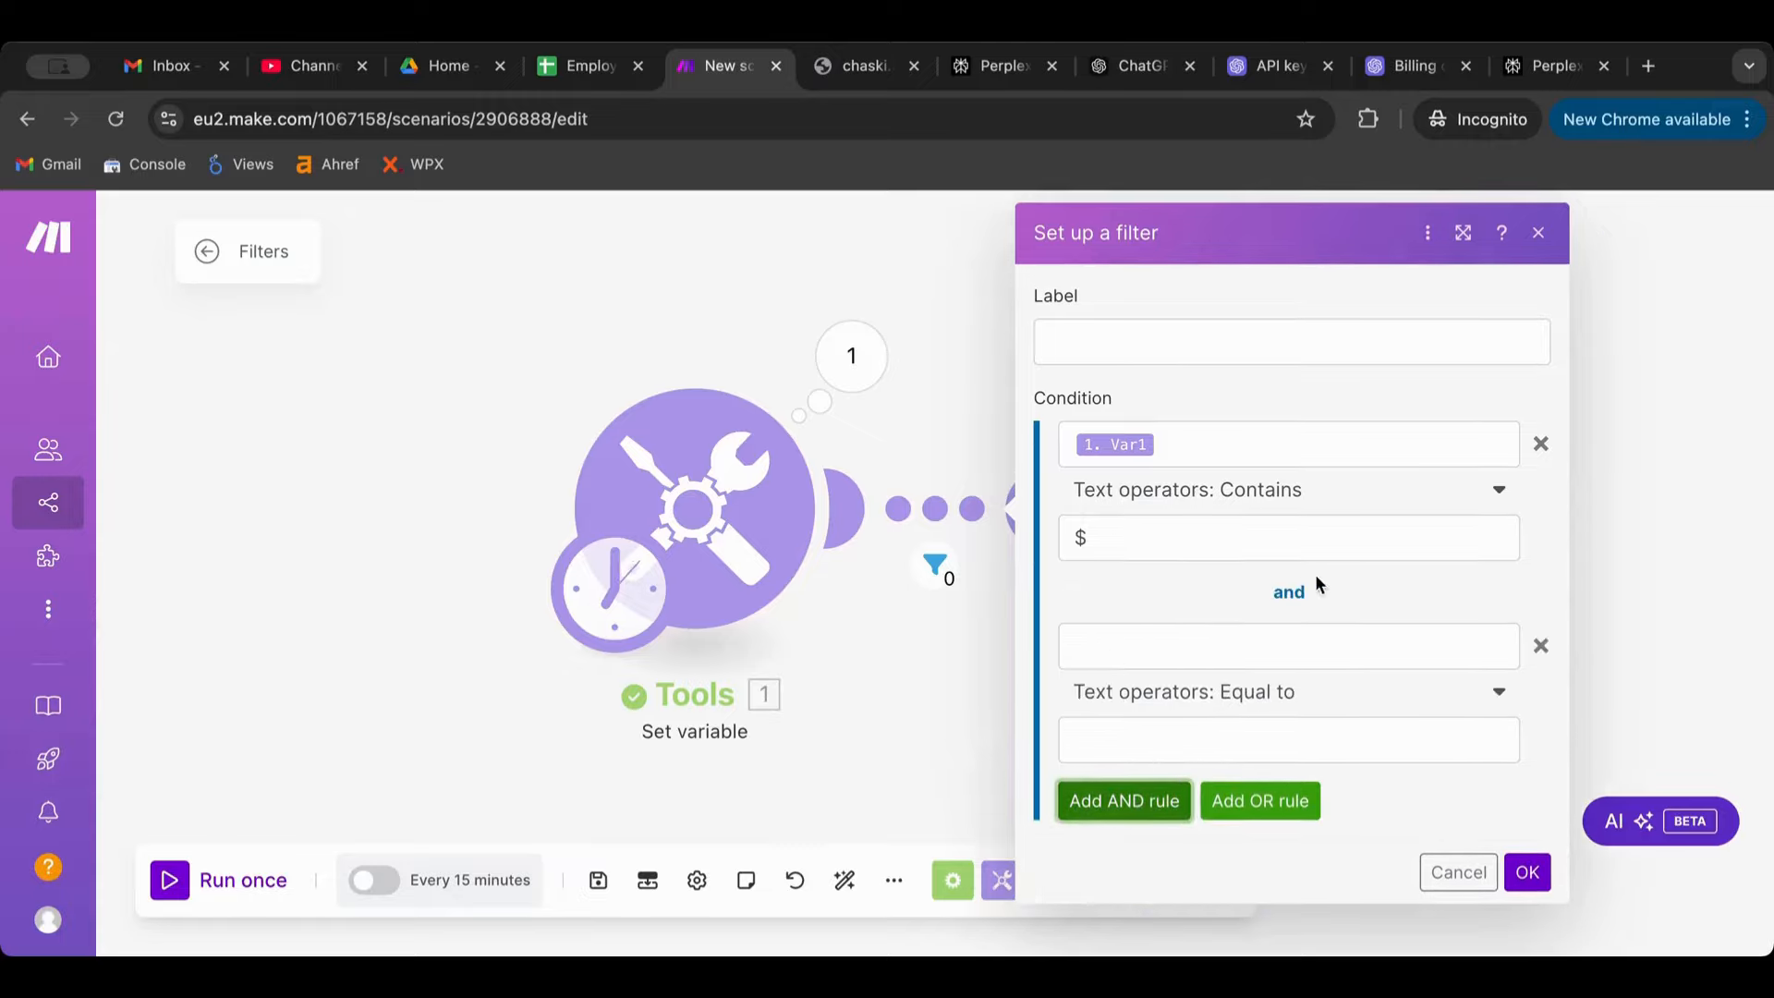
click(1187, 646)
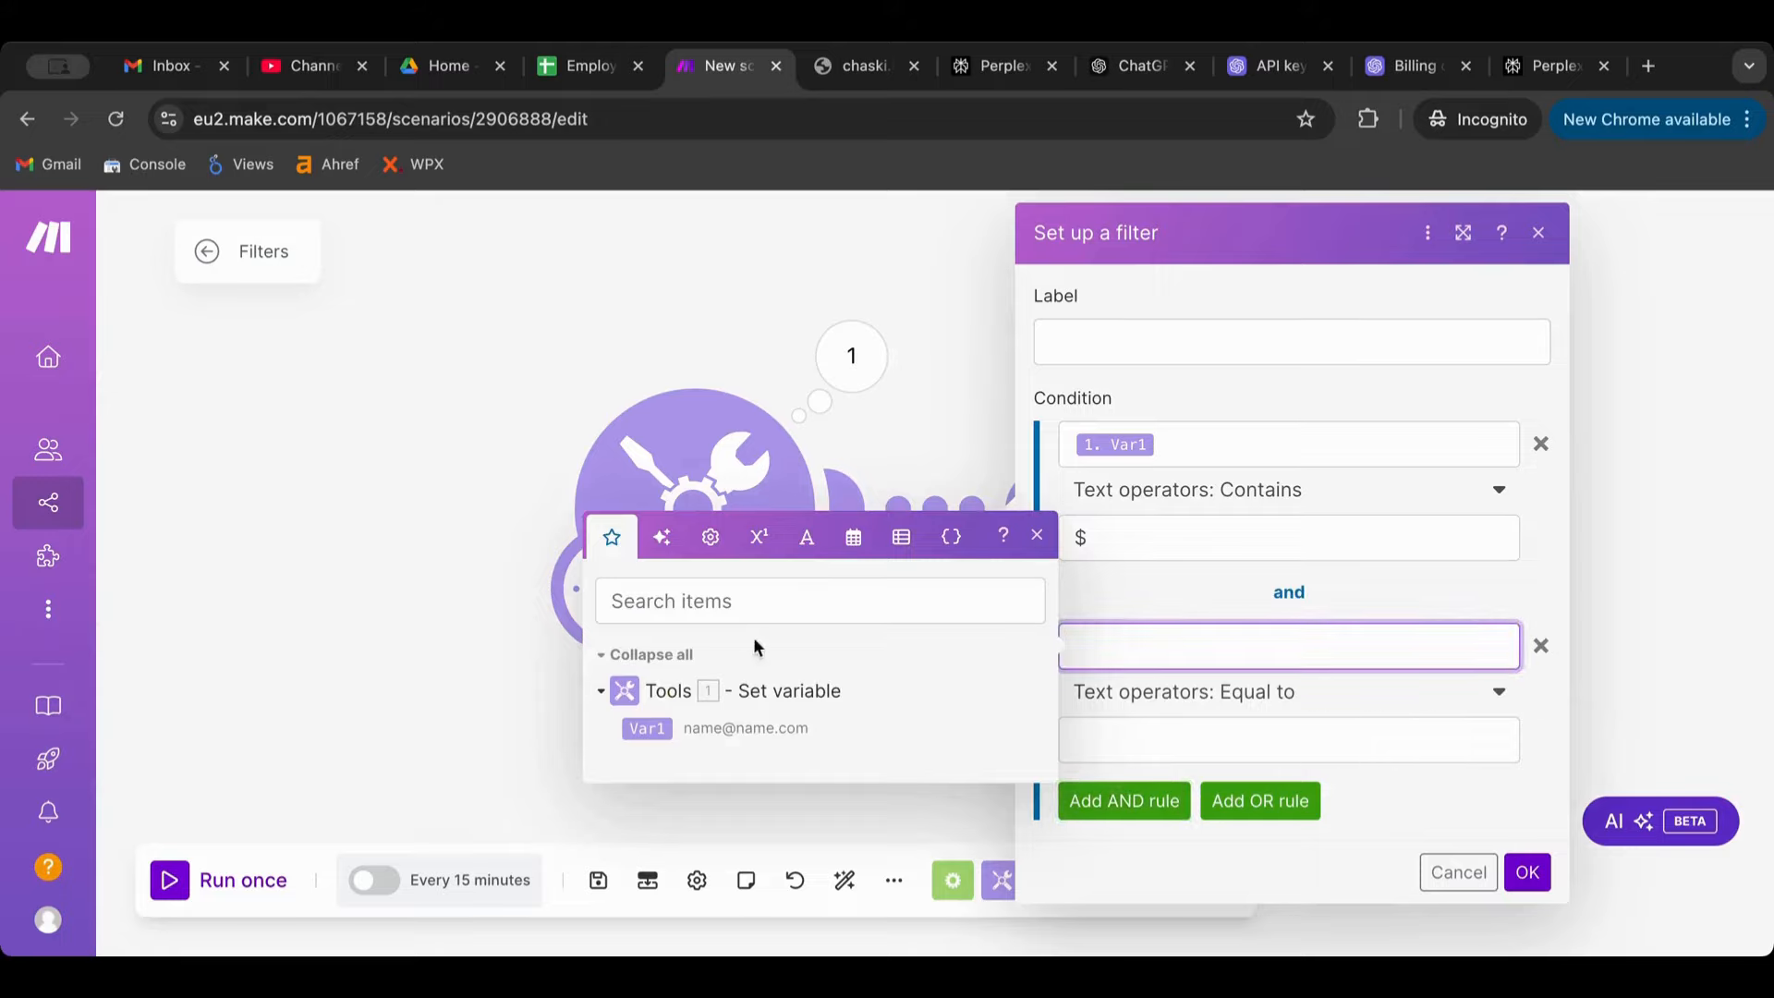
click(647, 729)
click(1143, 745)
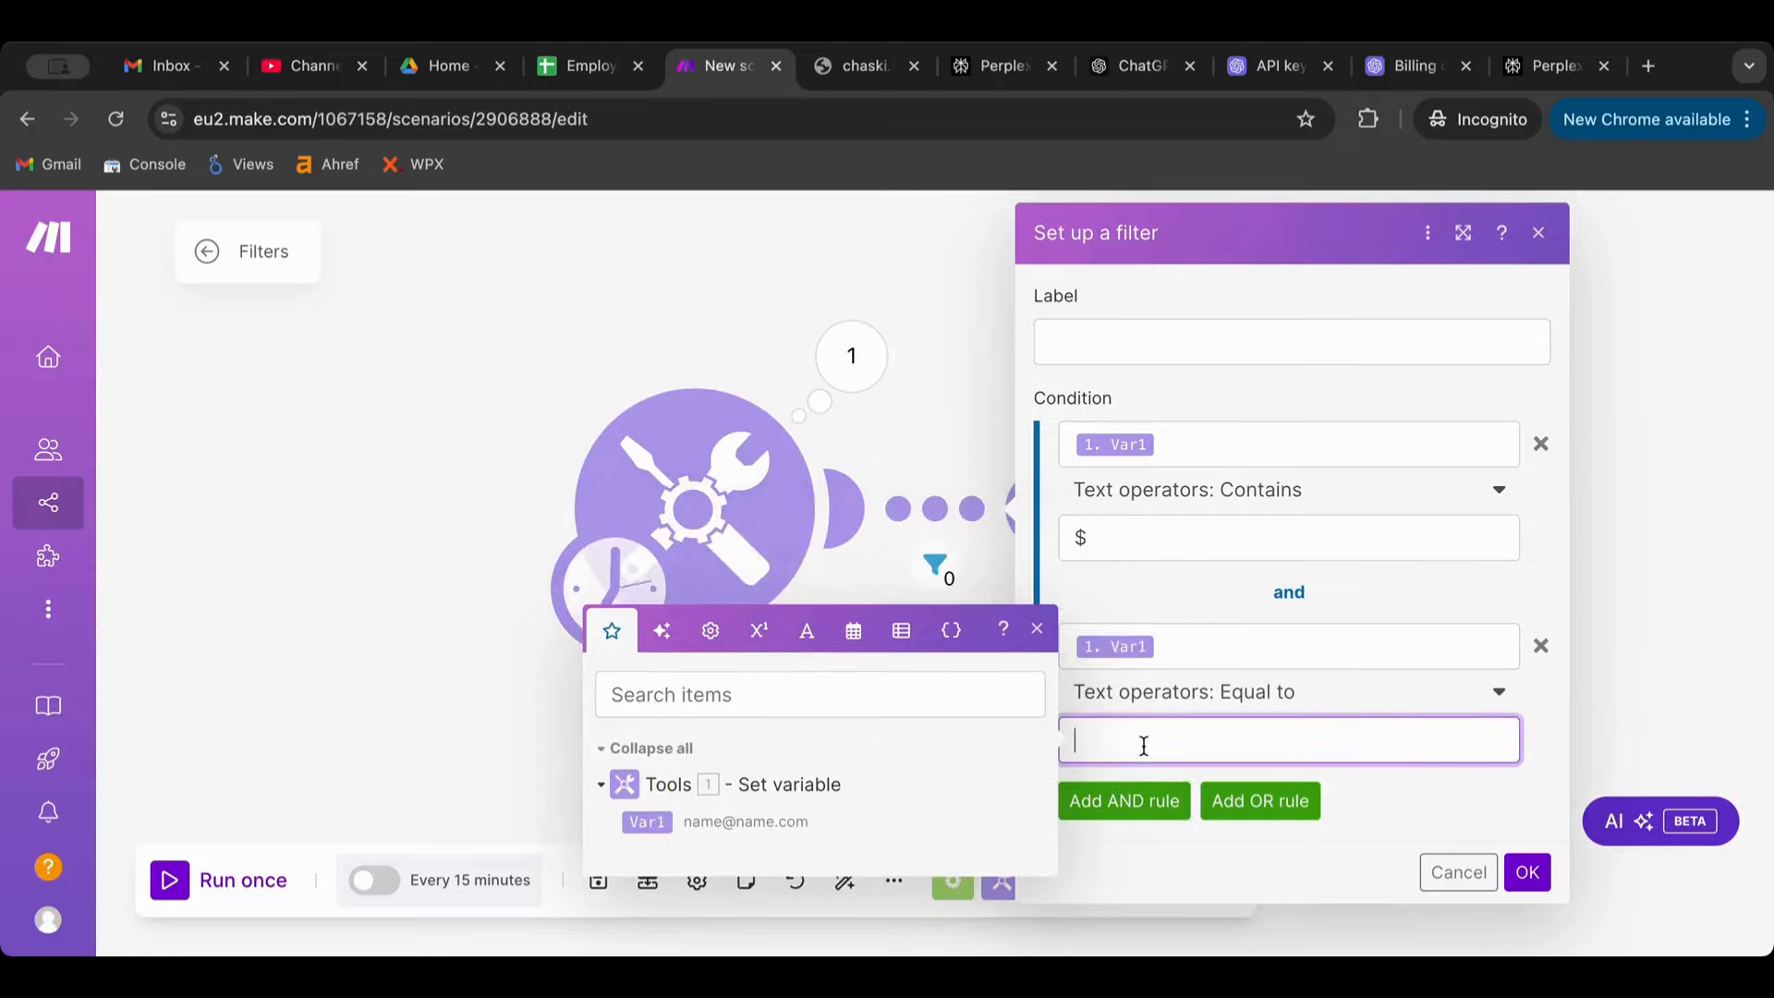
text(@)
click(1288, 692)
scroll(1278, 580, down, 4)
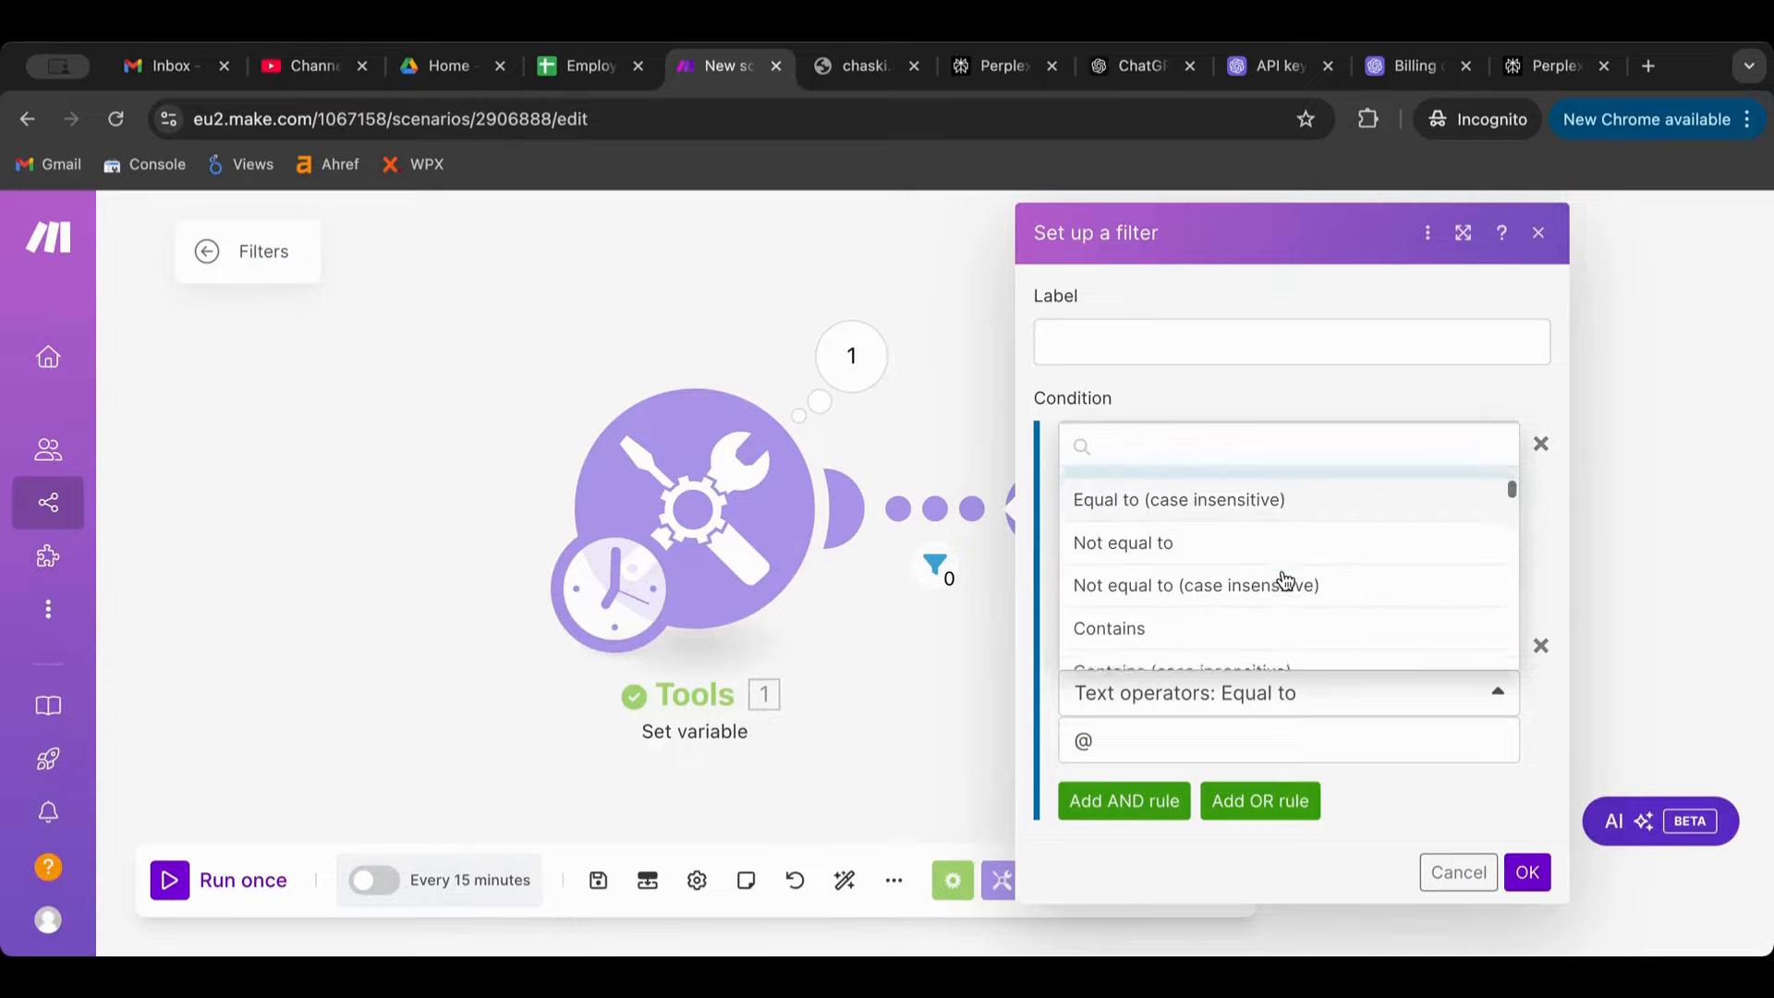
click(1244, 617)
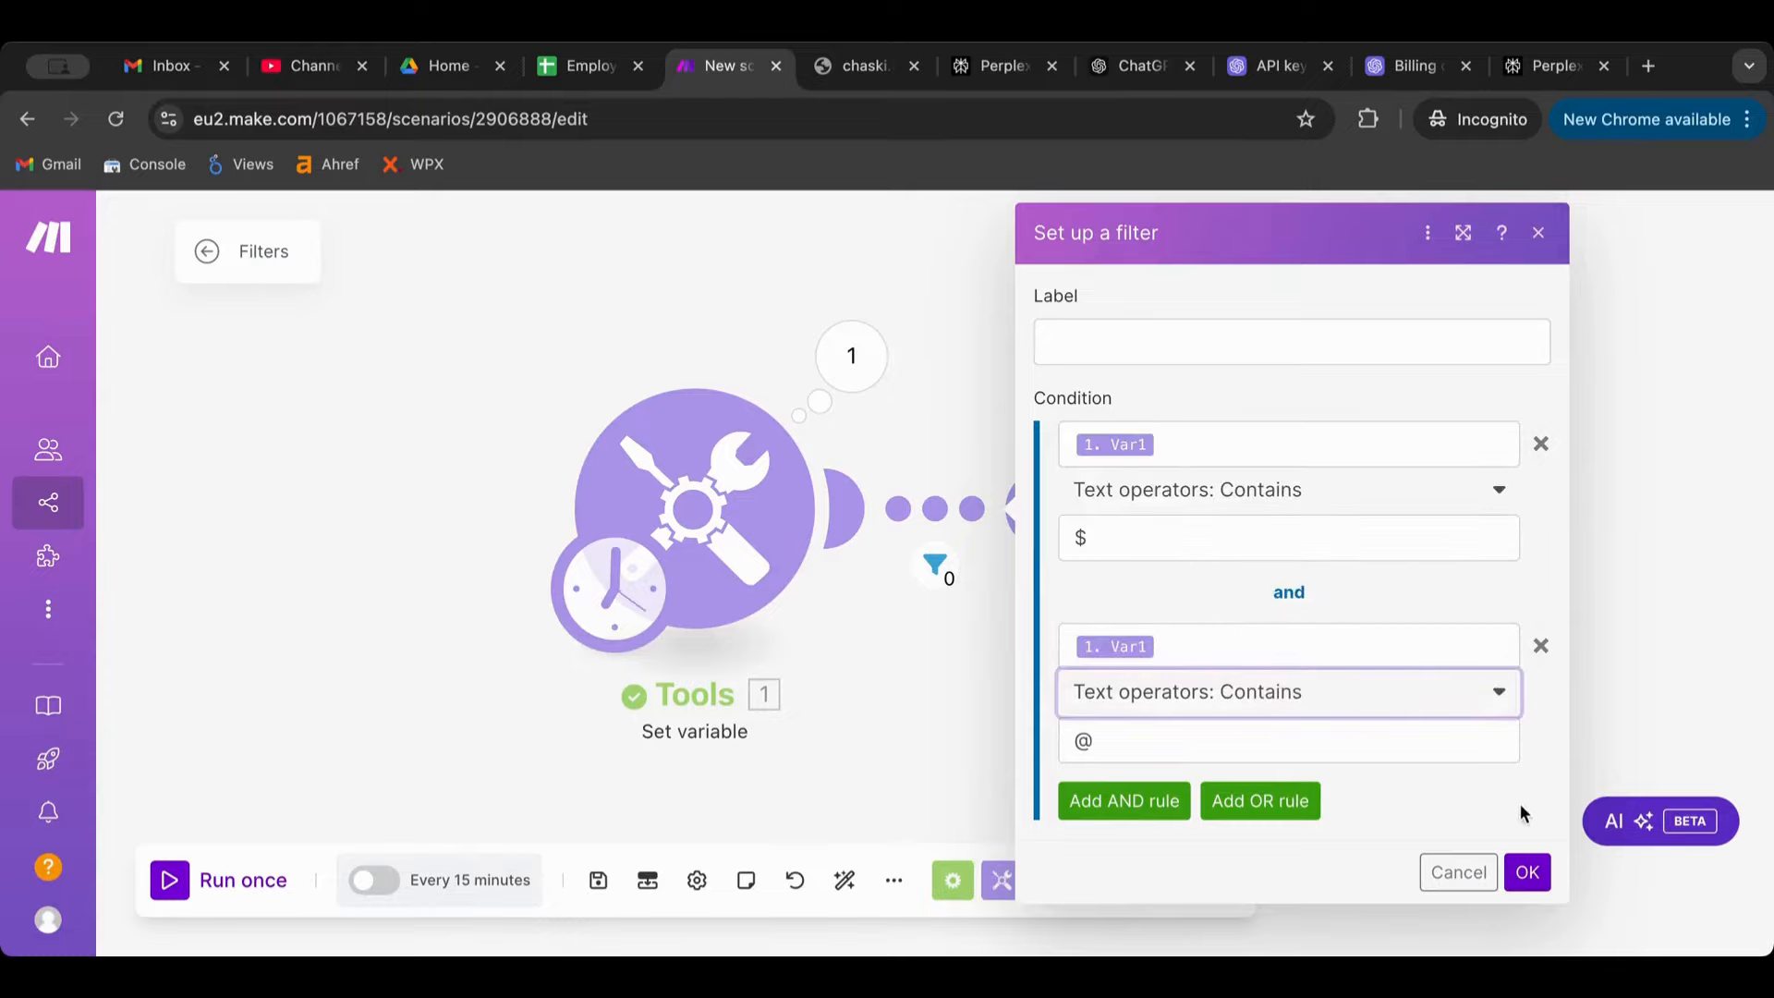
click(1526, 872)
Run the scenario once with the two AND rules and inspect the filter result for each rule.
click(167, 877)
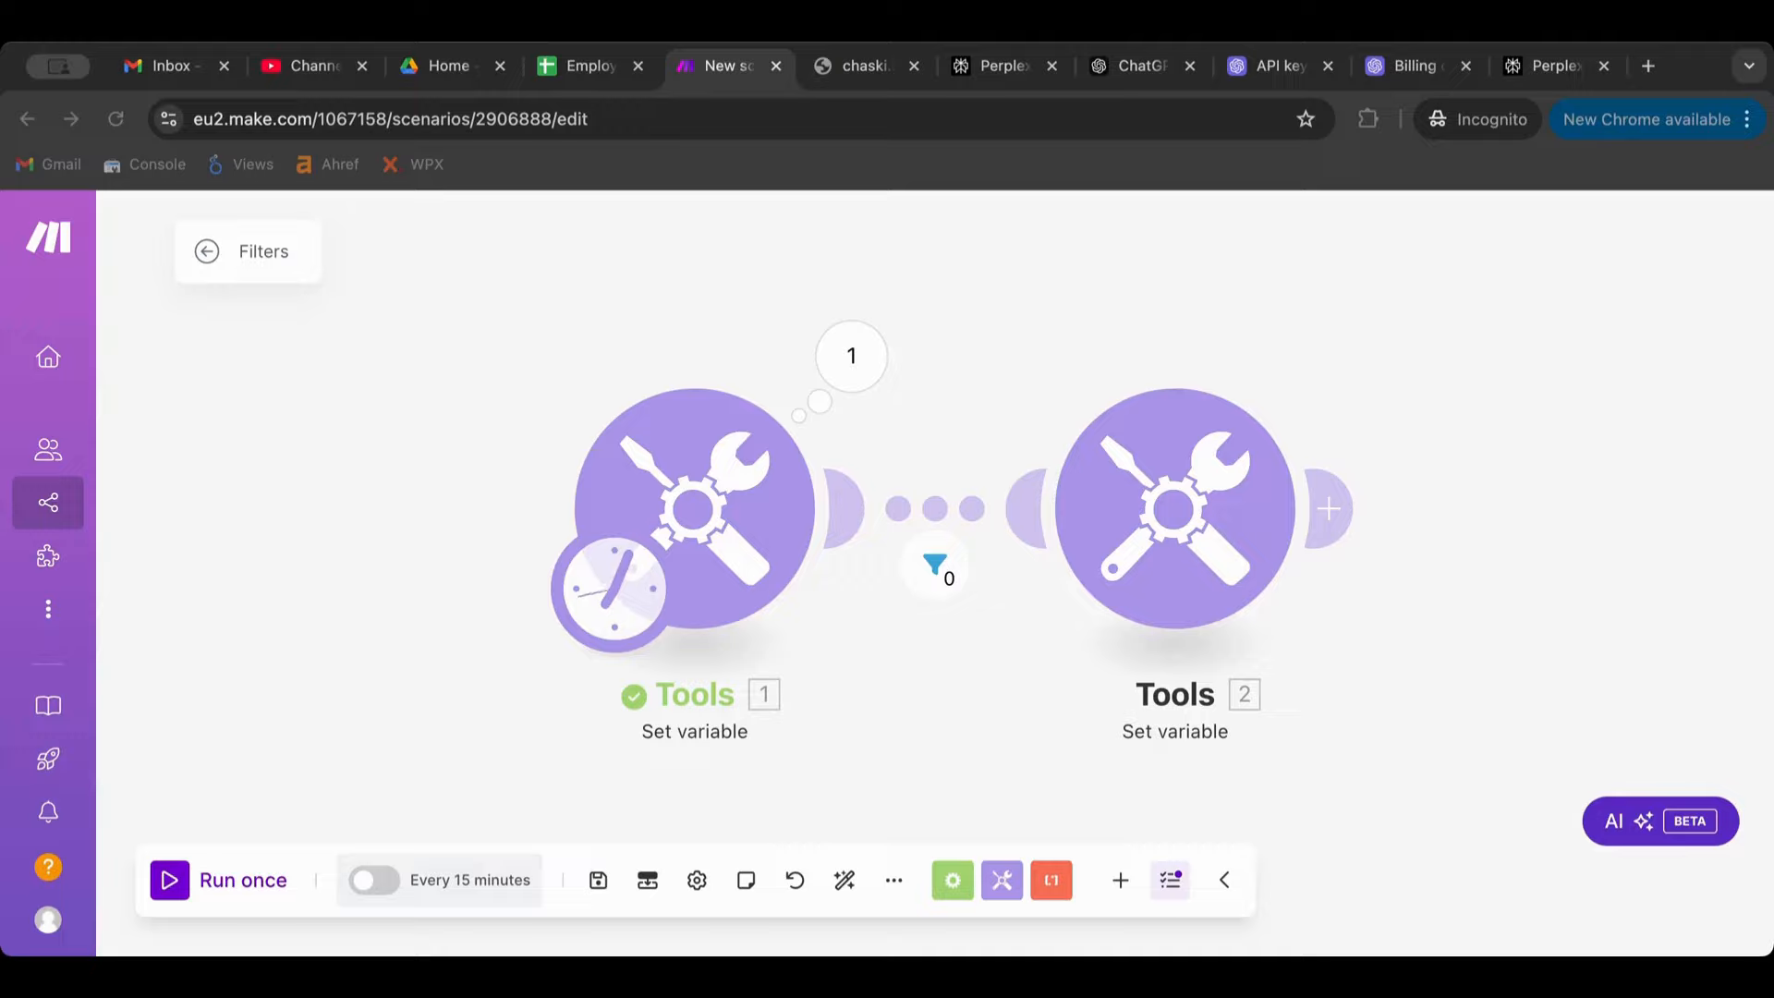
click(171, 882)
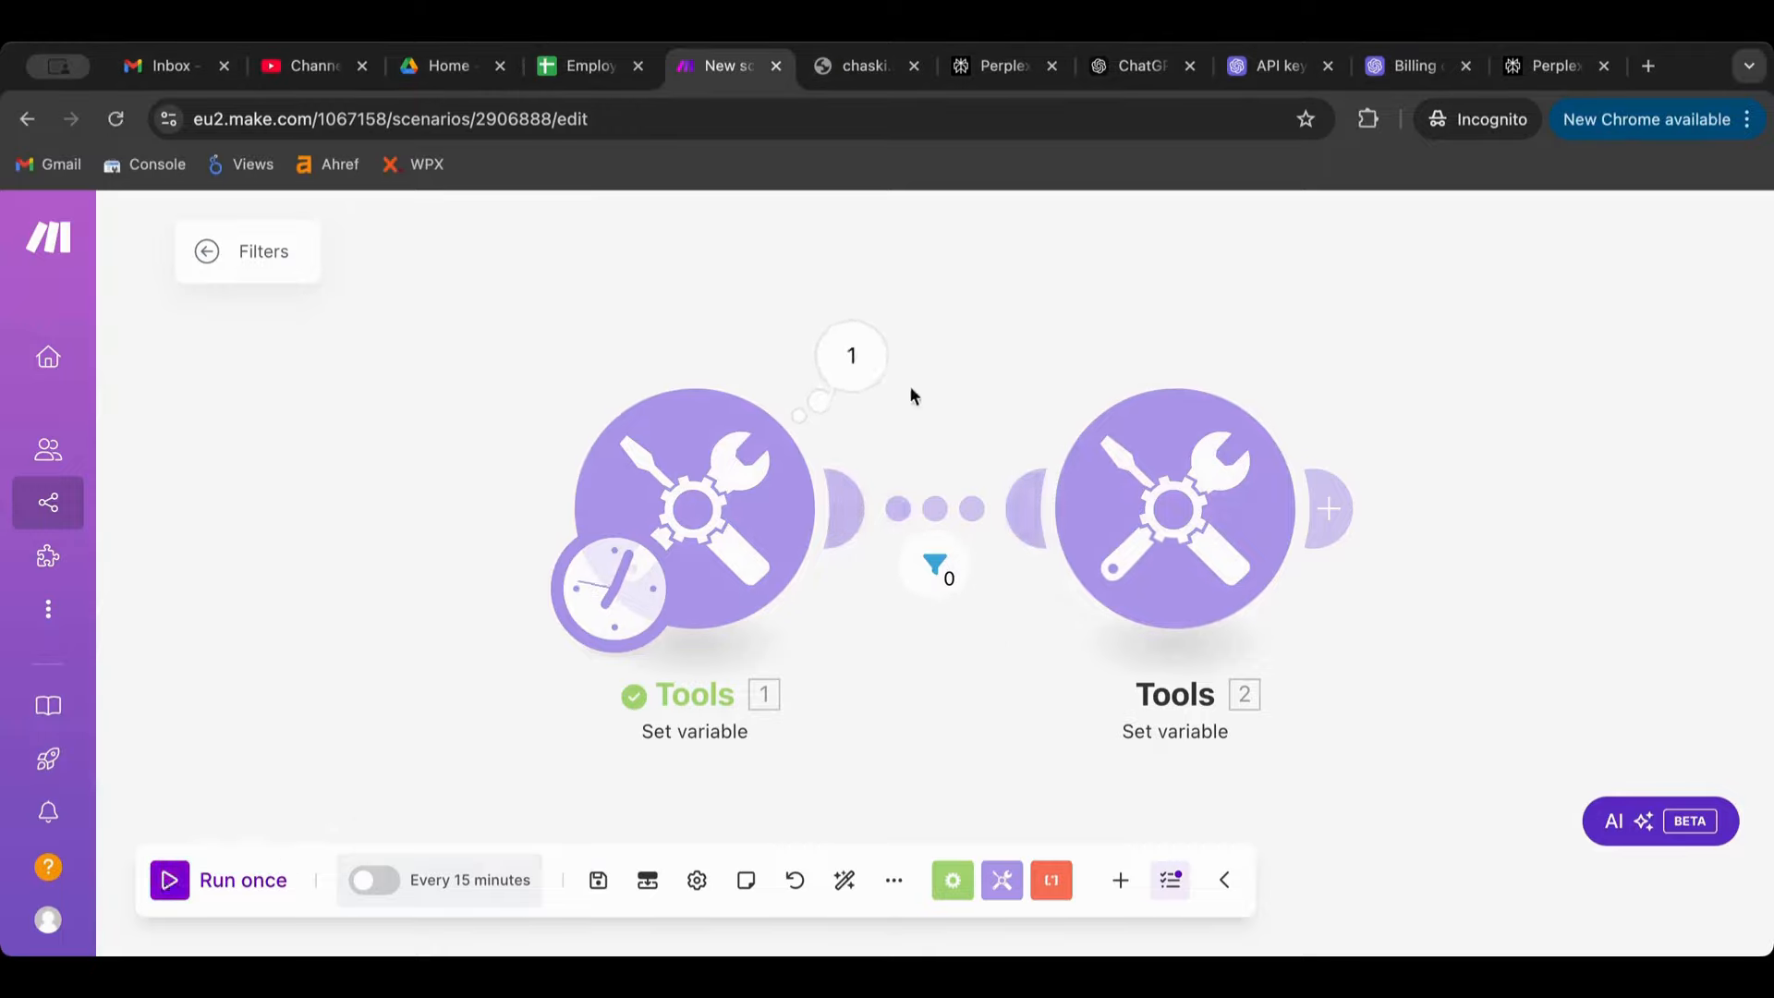
click(936, 561)
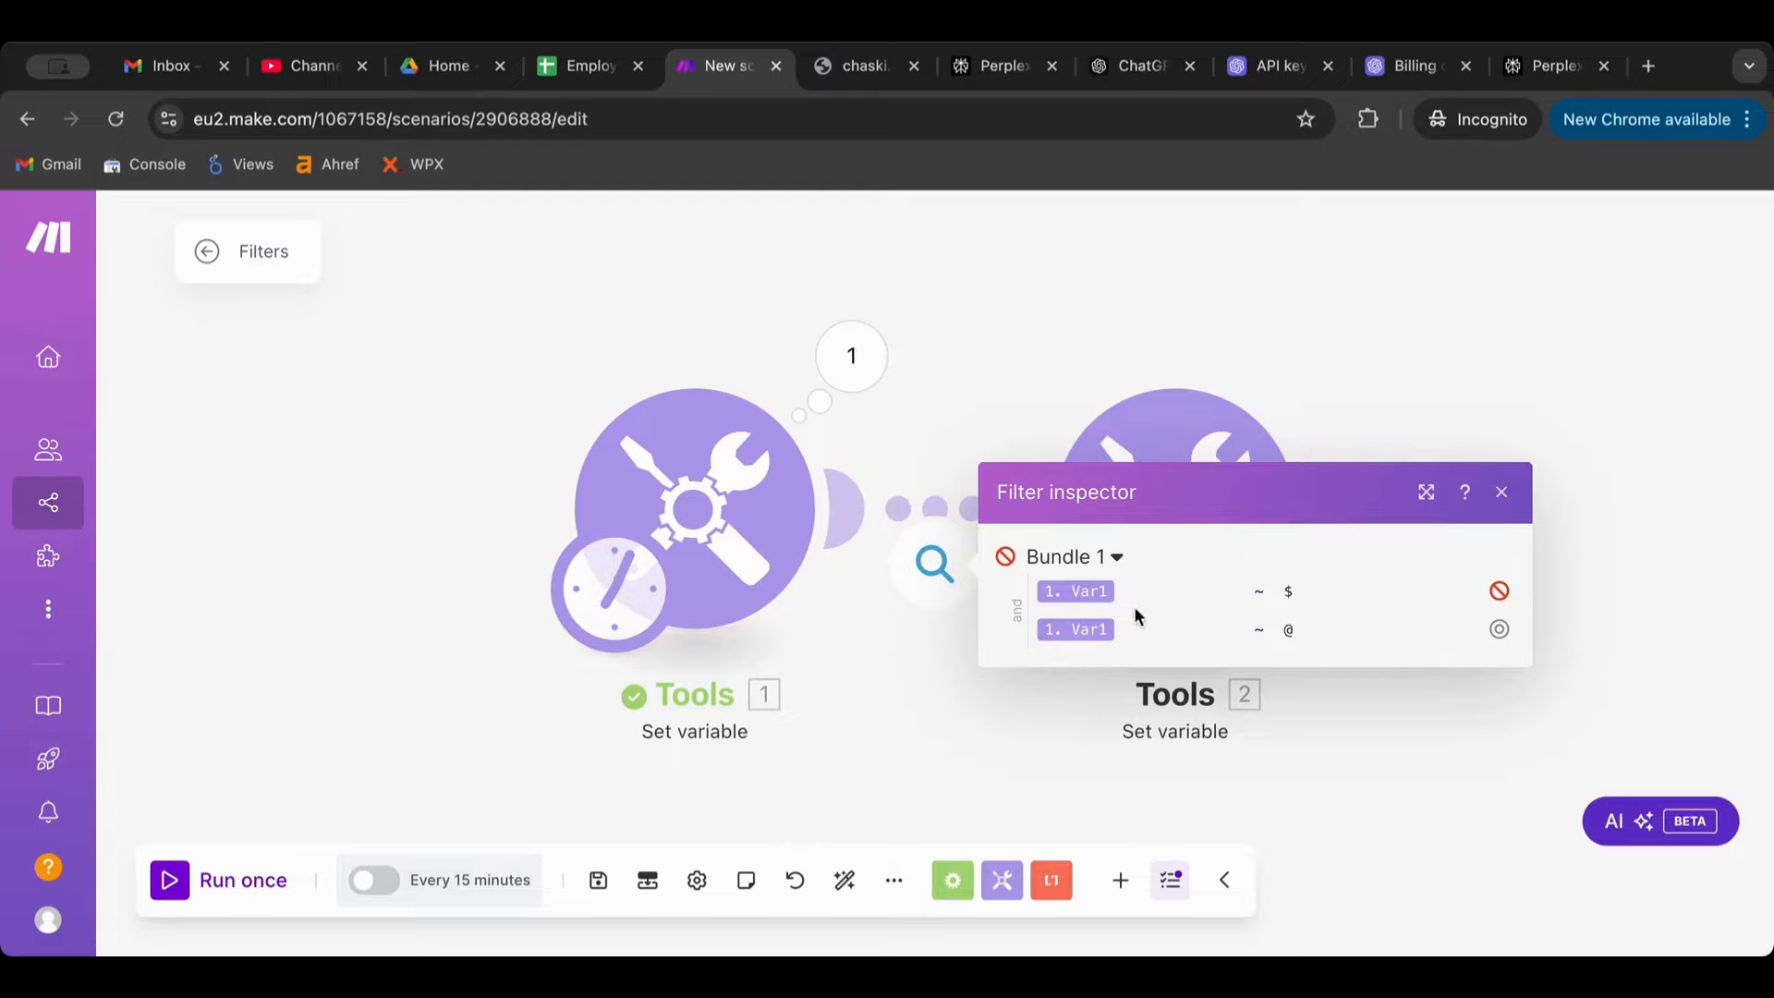
click(1501, 493)
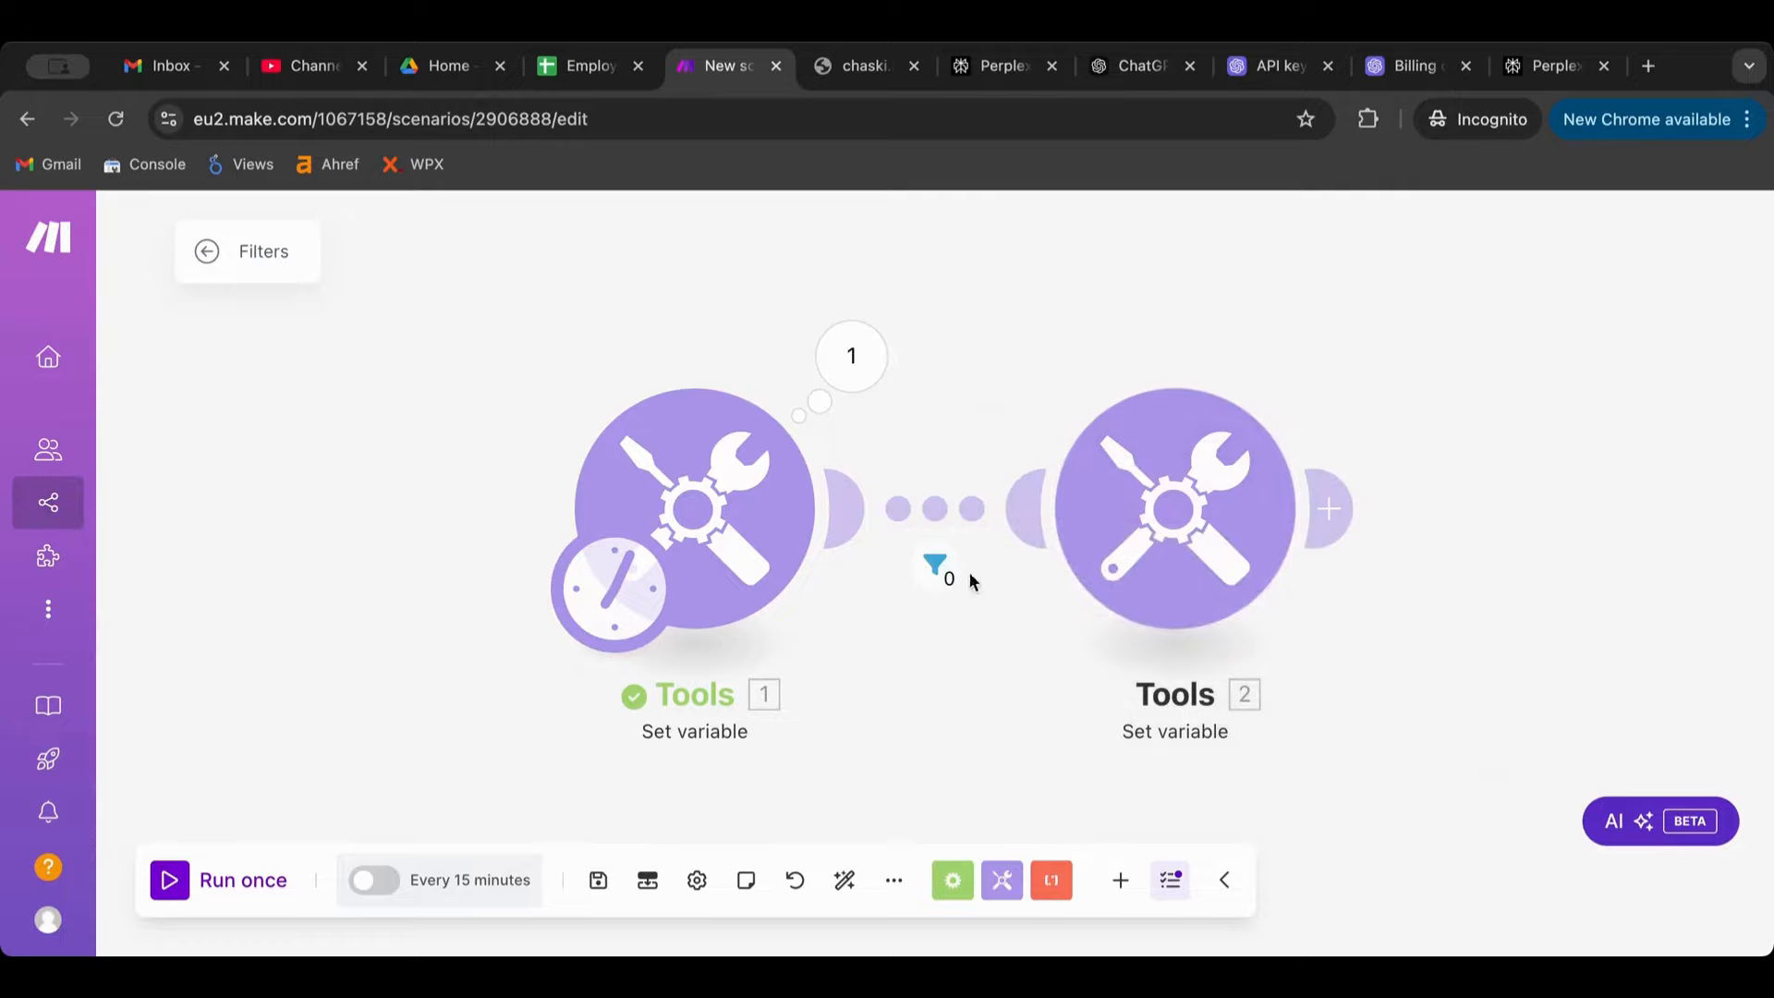
Replace the filter's AND rule with an OR rule checking that Var1 Contains @, using the text operator, and save the filter.
click(934, 509)
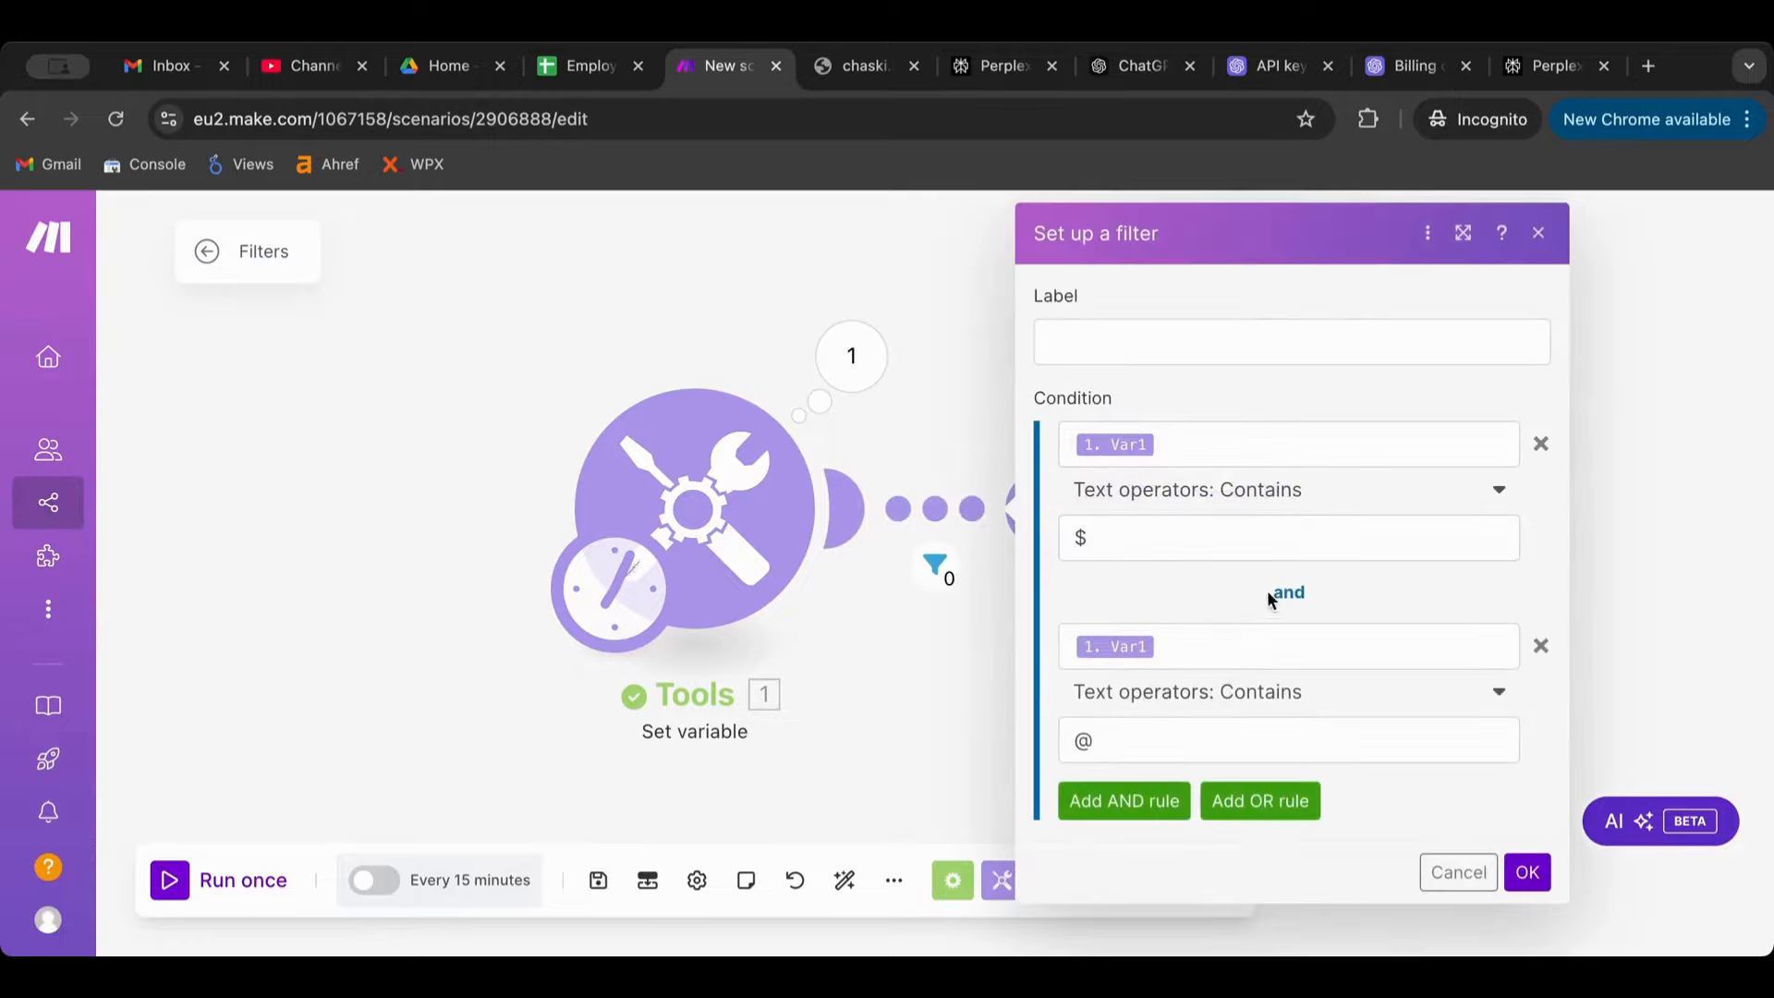
click(1540, 645)
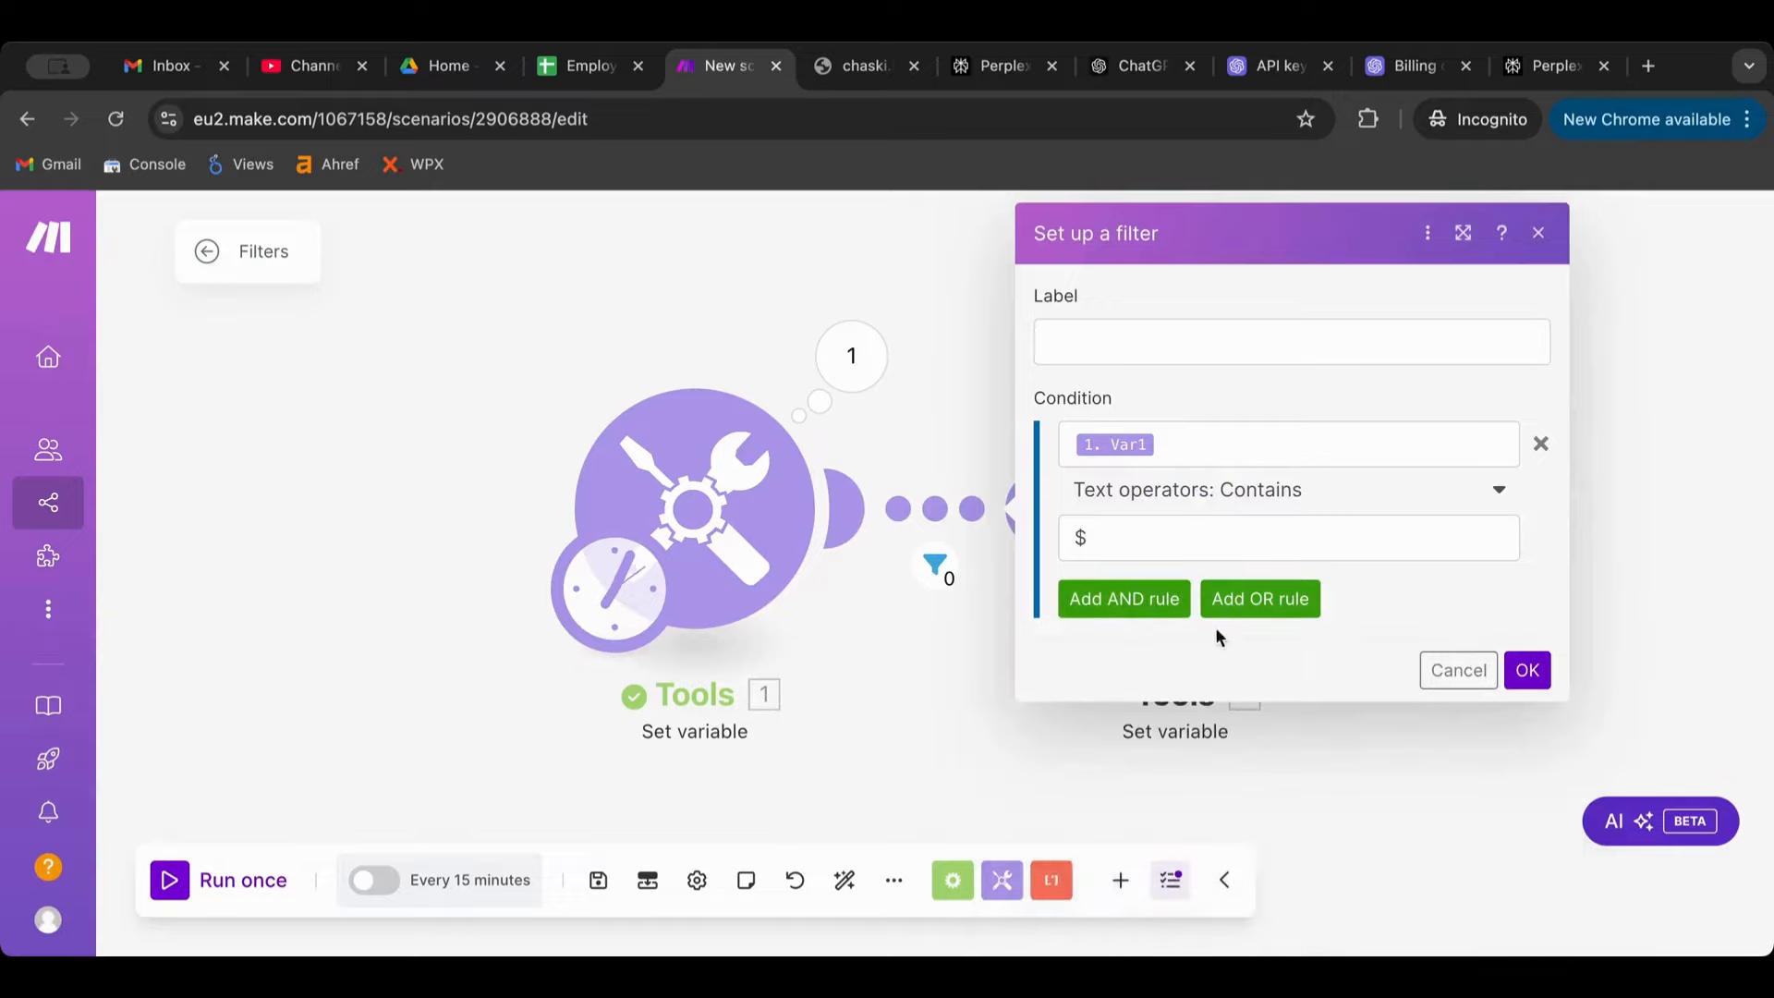
click(1237, 600)
click(1114, 707)
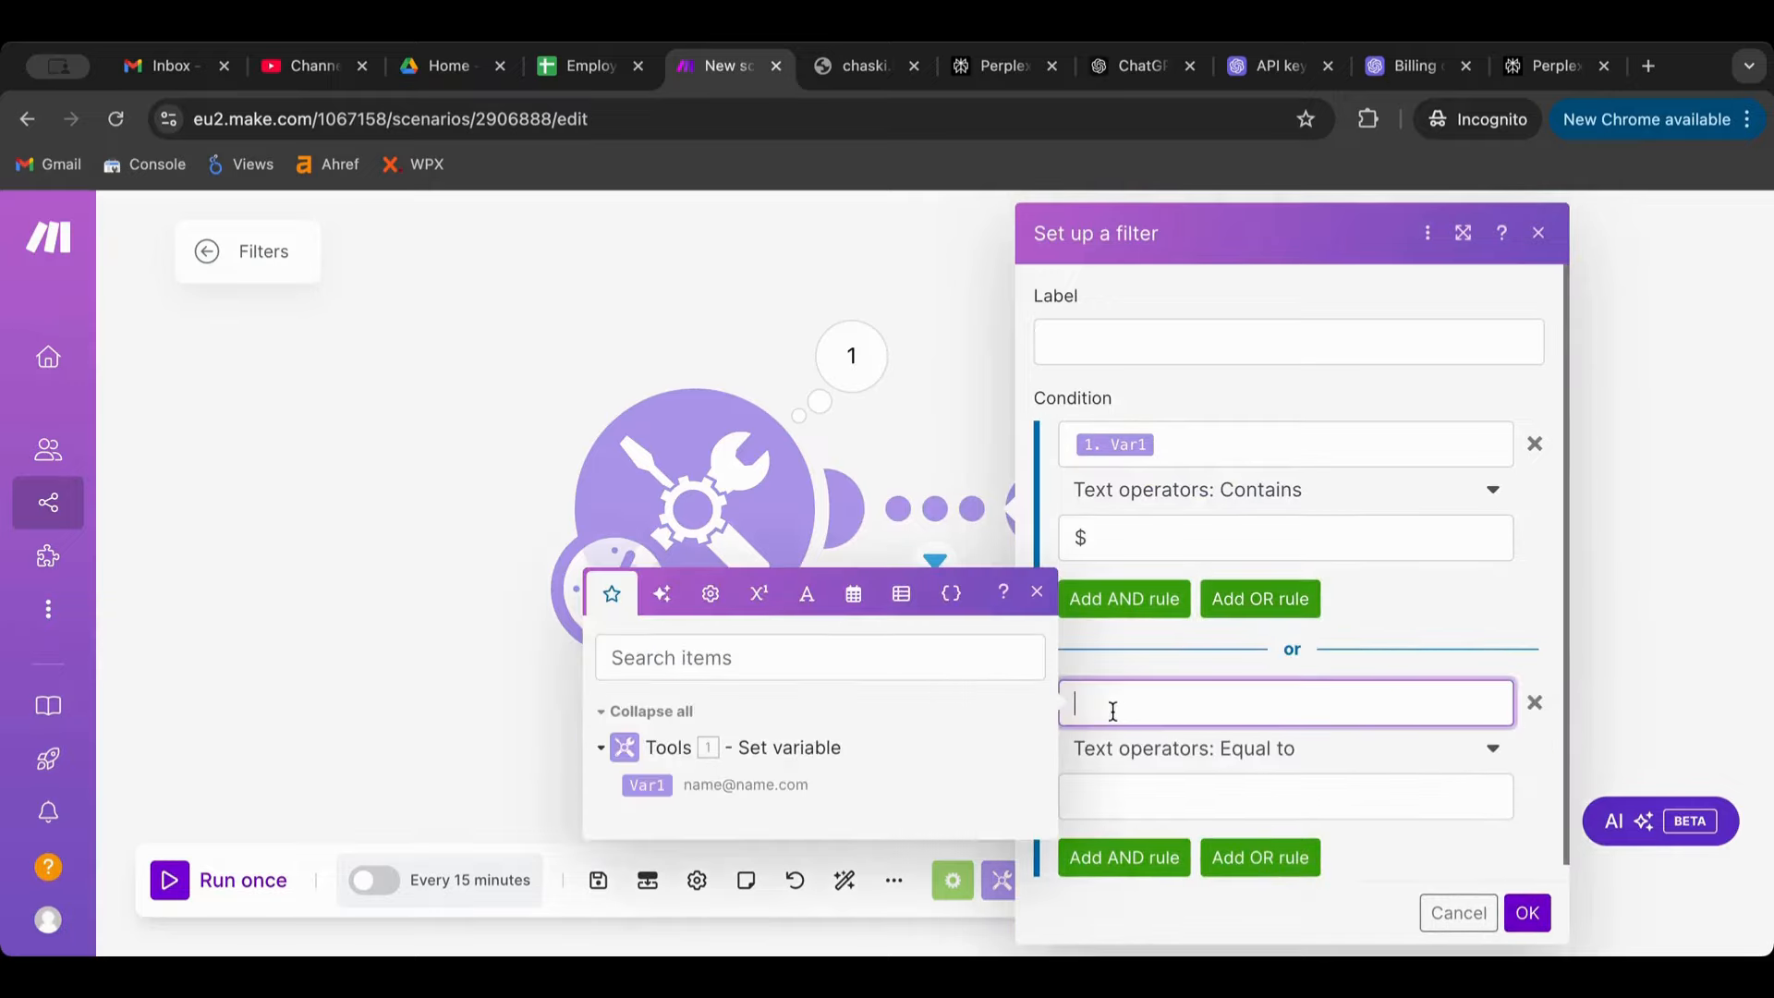
click(647, 784)
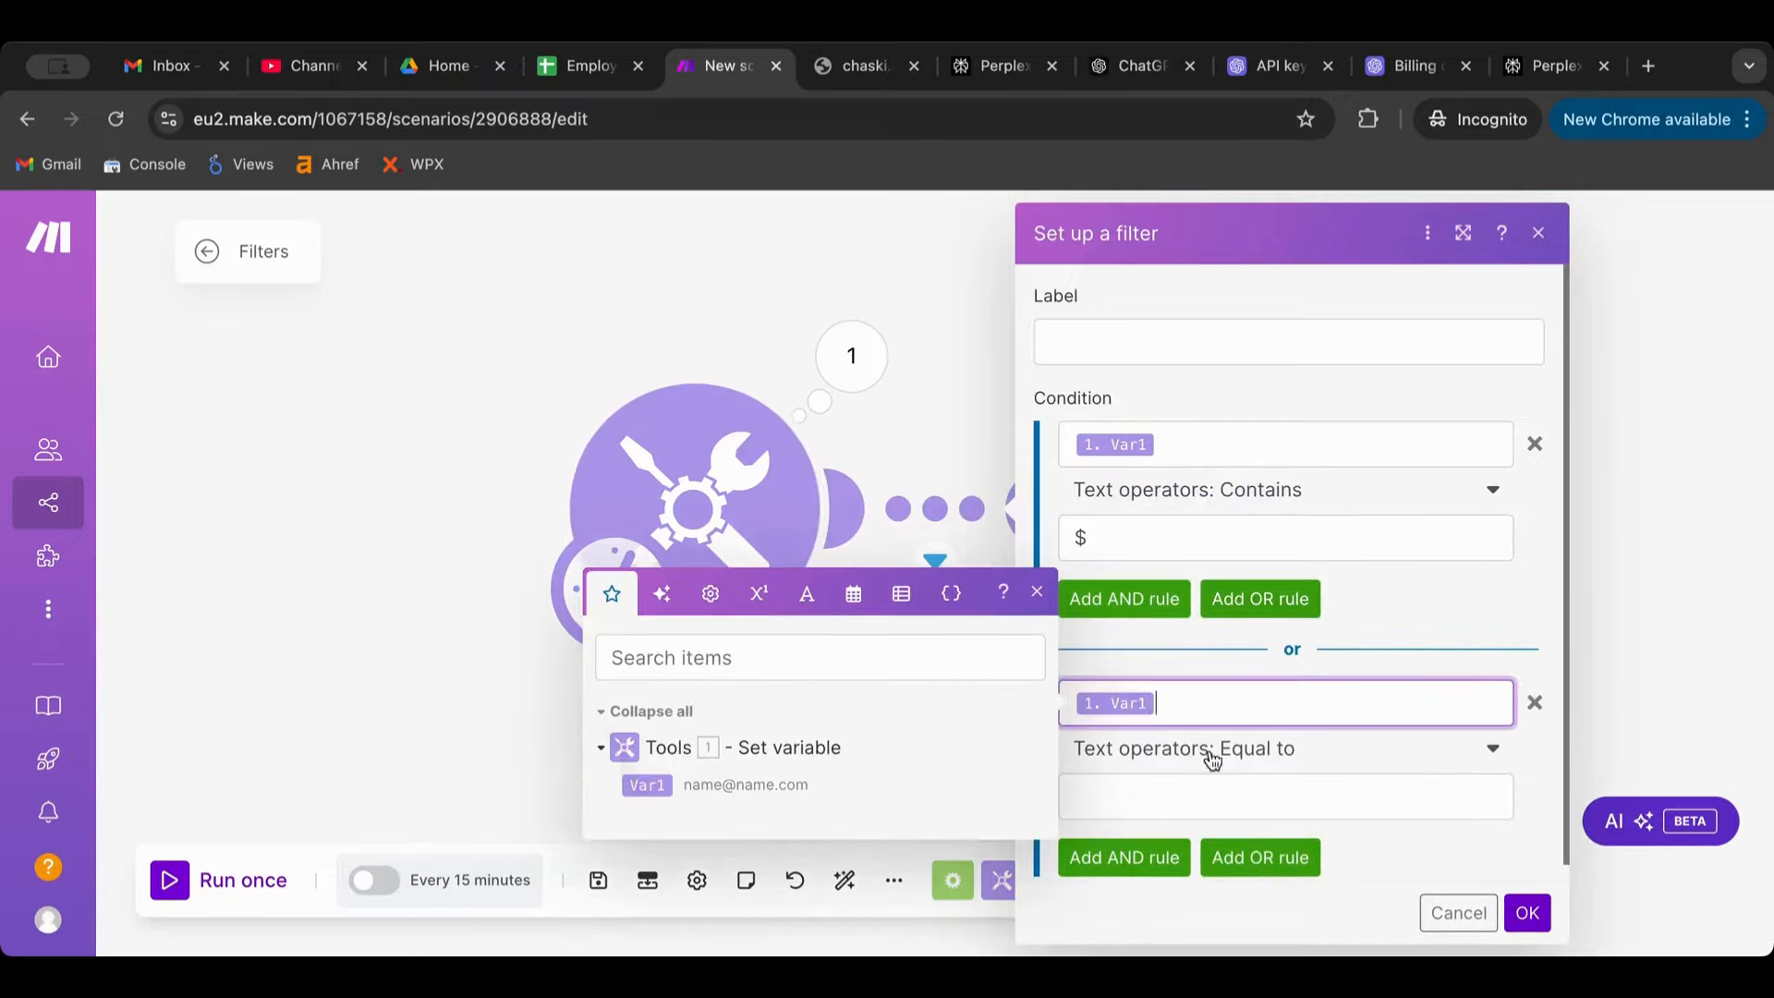
click(1243, 750)
scroll(1243, 674, down, 2)
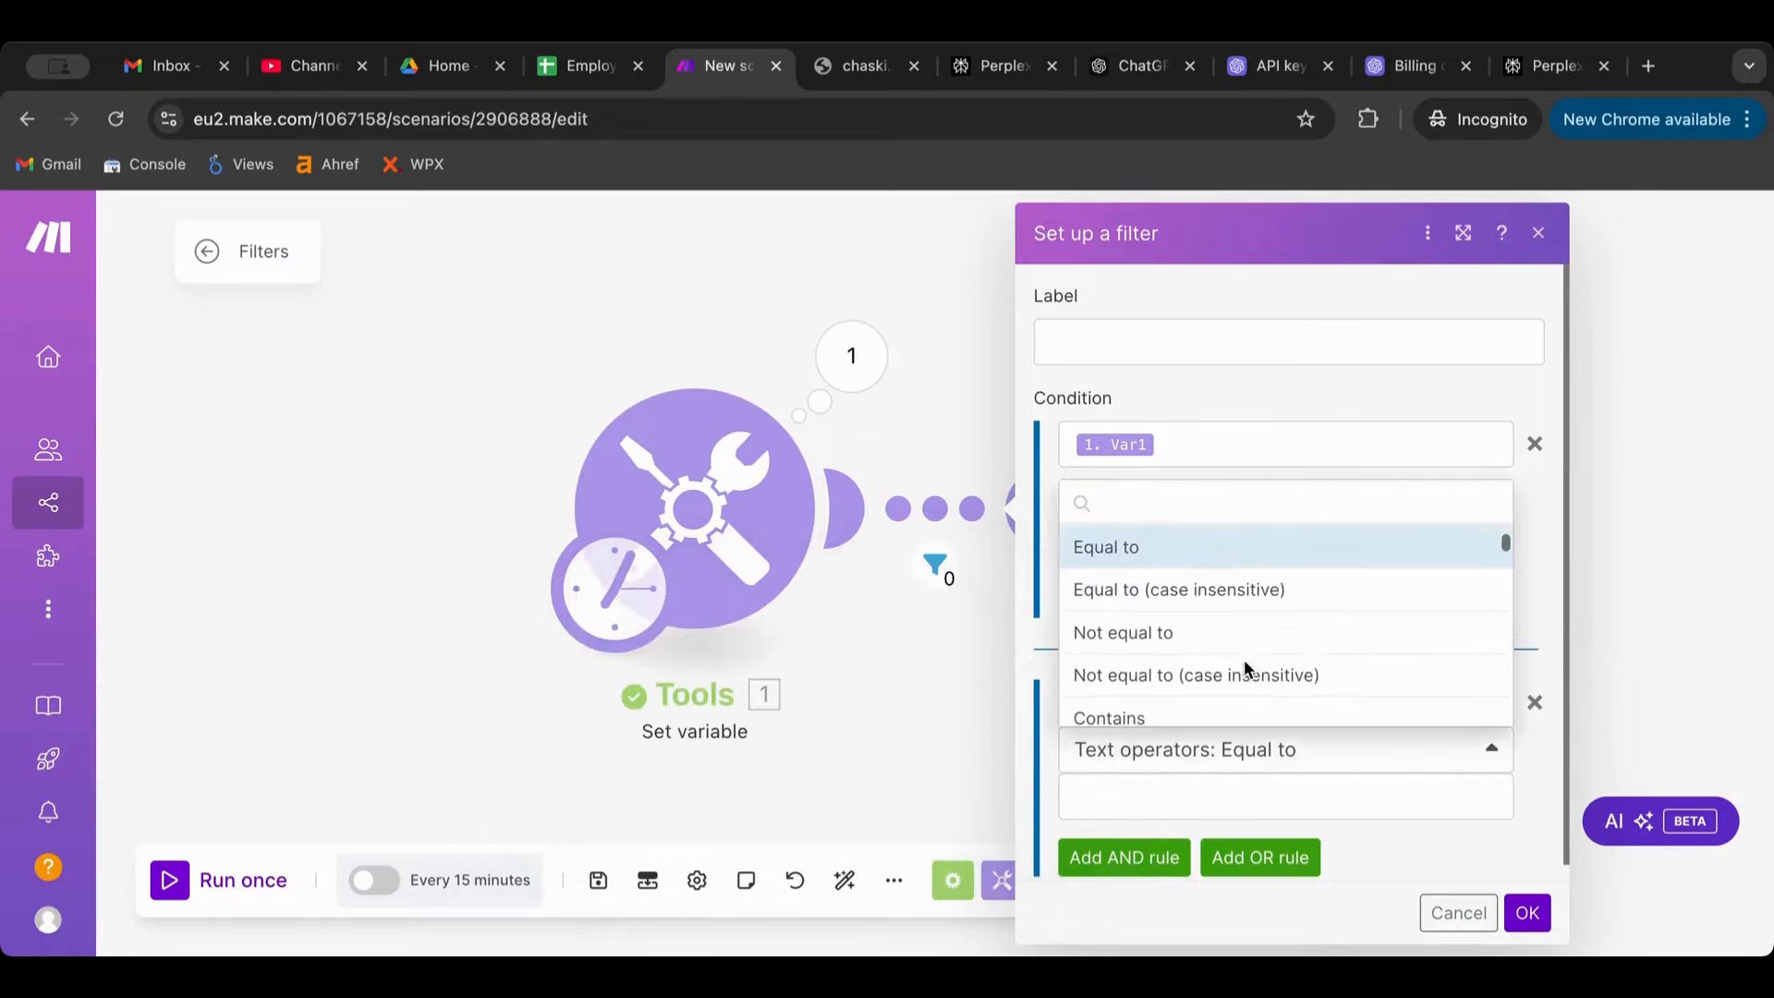
click(1218, 719)
click(1184, 796)
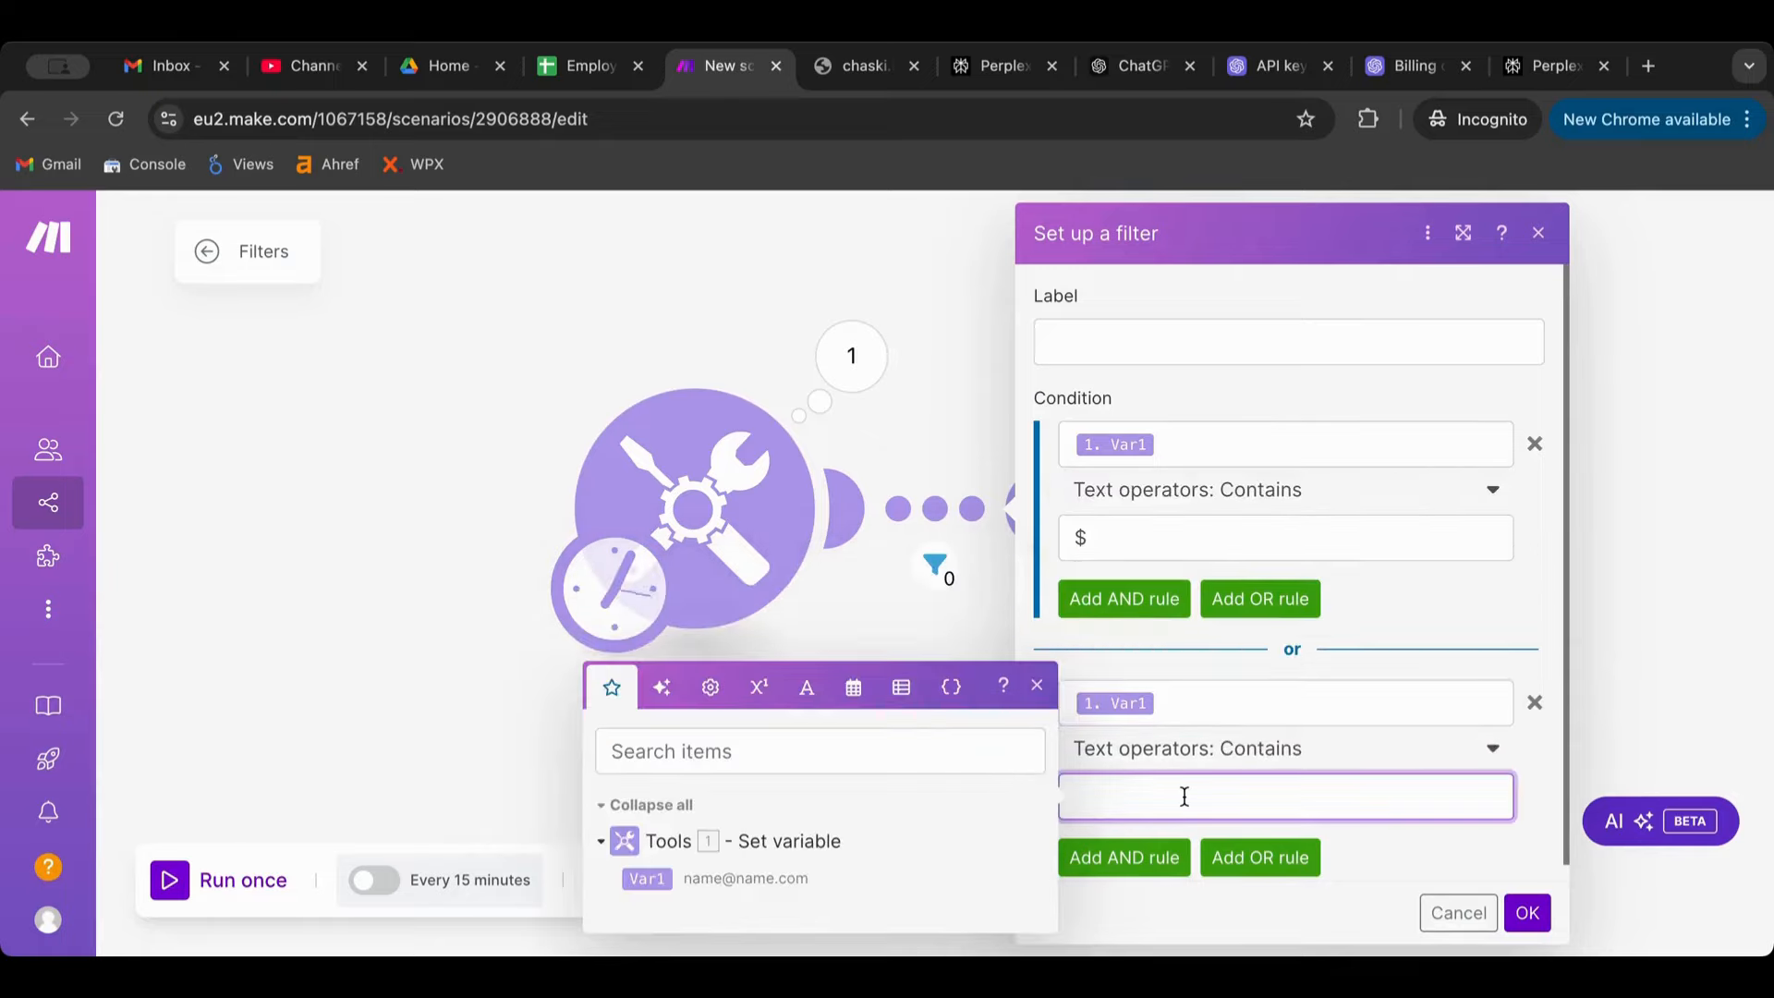
text(@)
click(1524, 915)
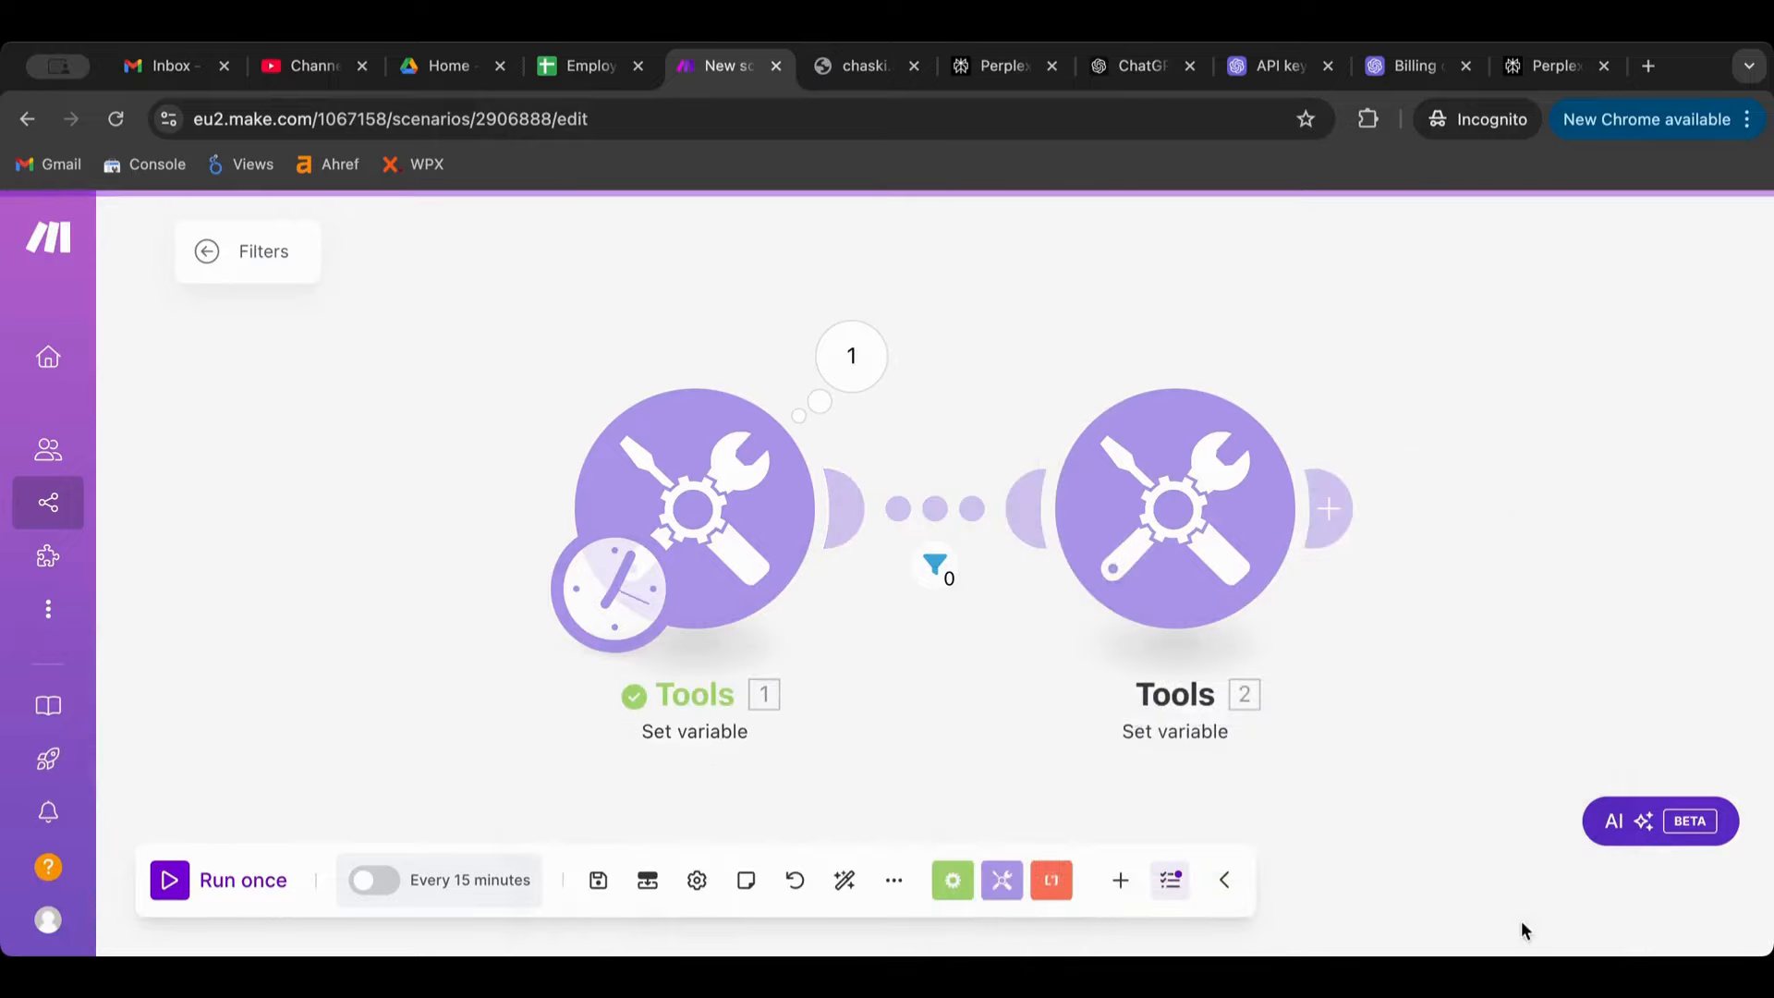
Run the scenario once with the OR rule and inspect the filter result for both conditions.
click(167, 887)
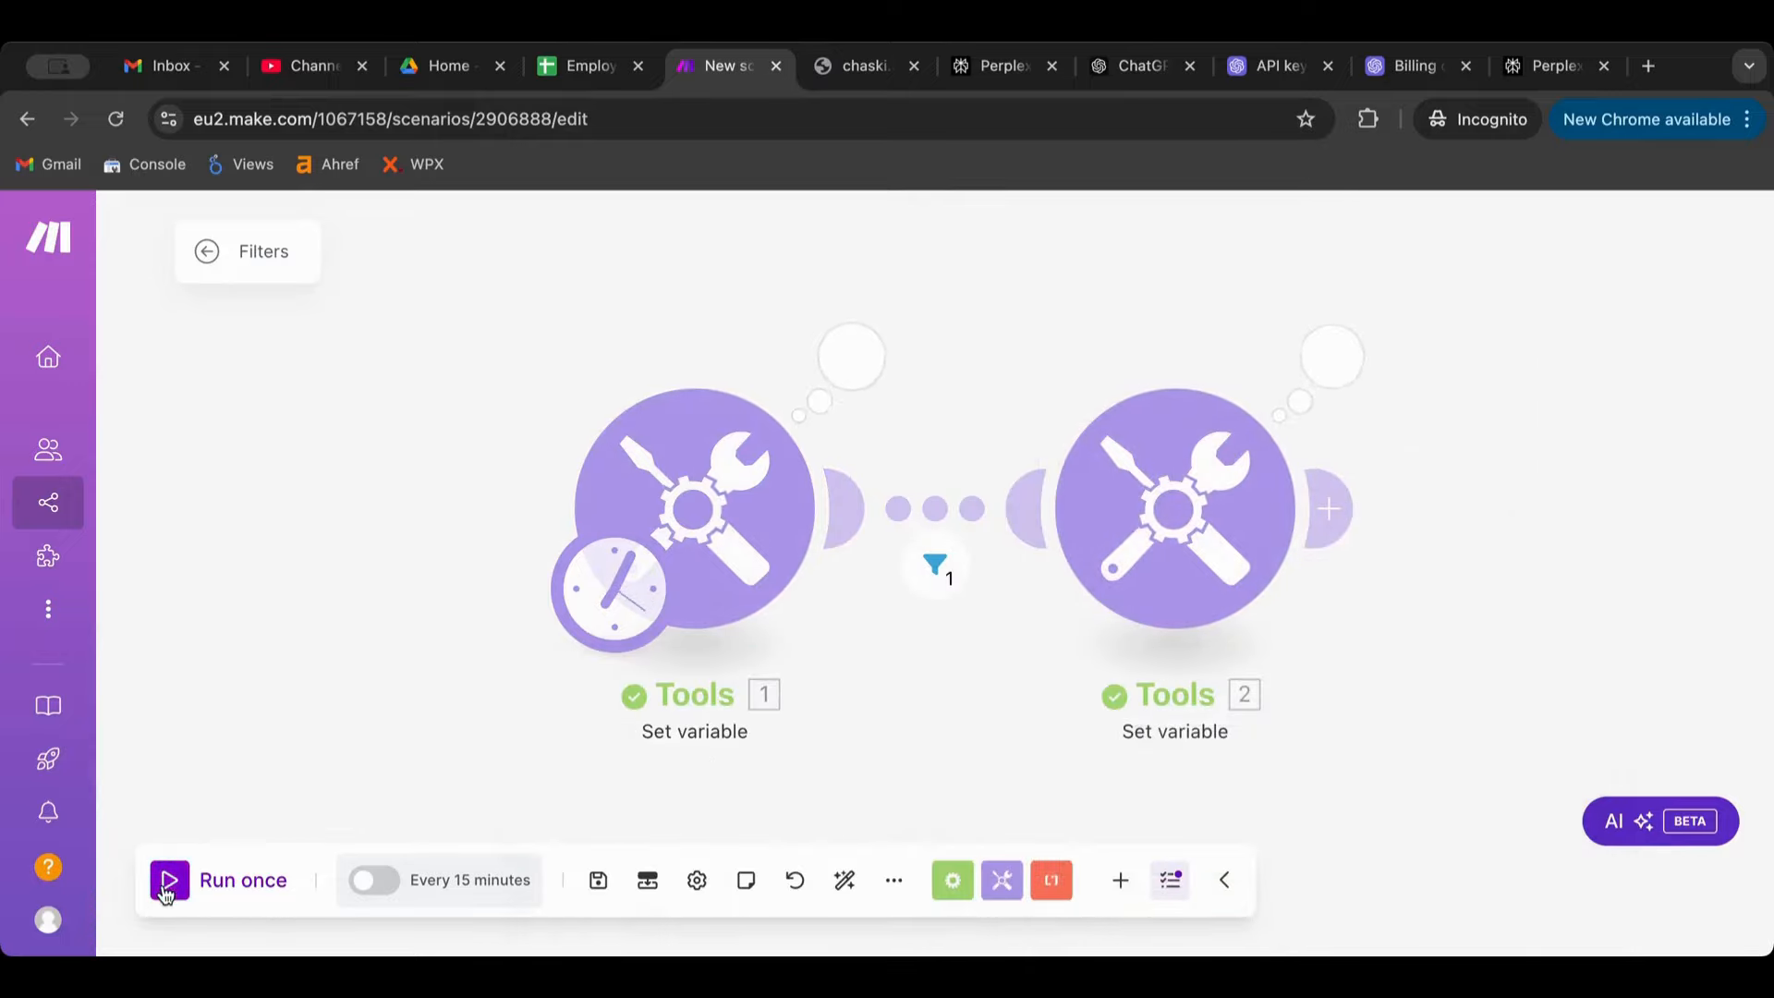
click(931, 529)
click(931, 582)
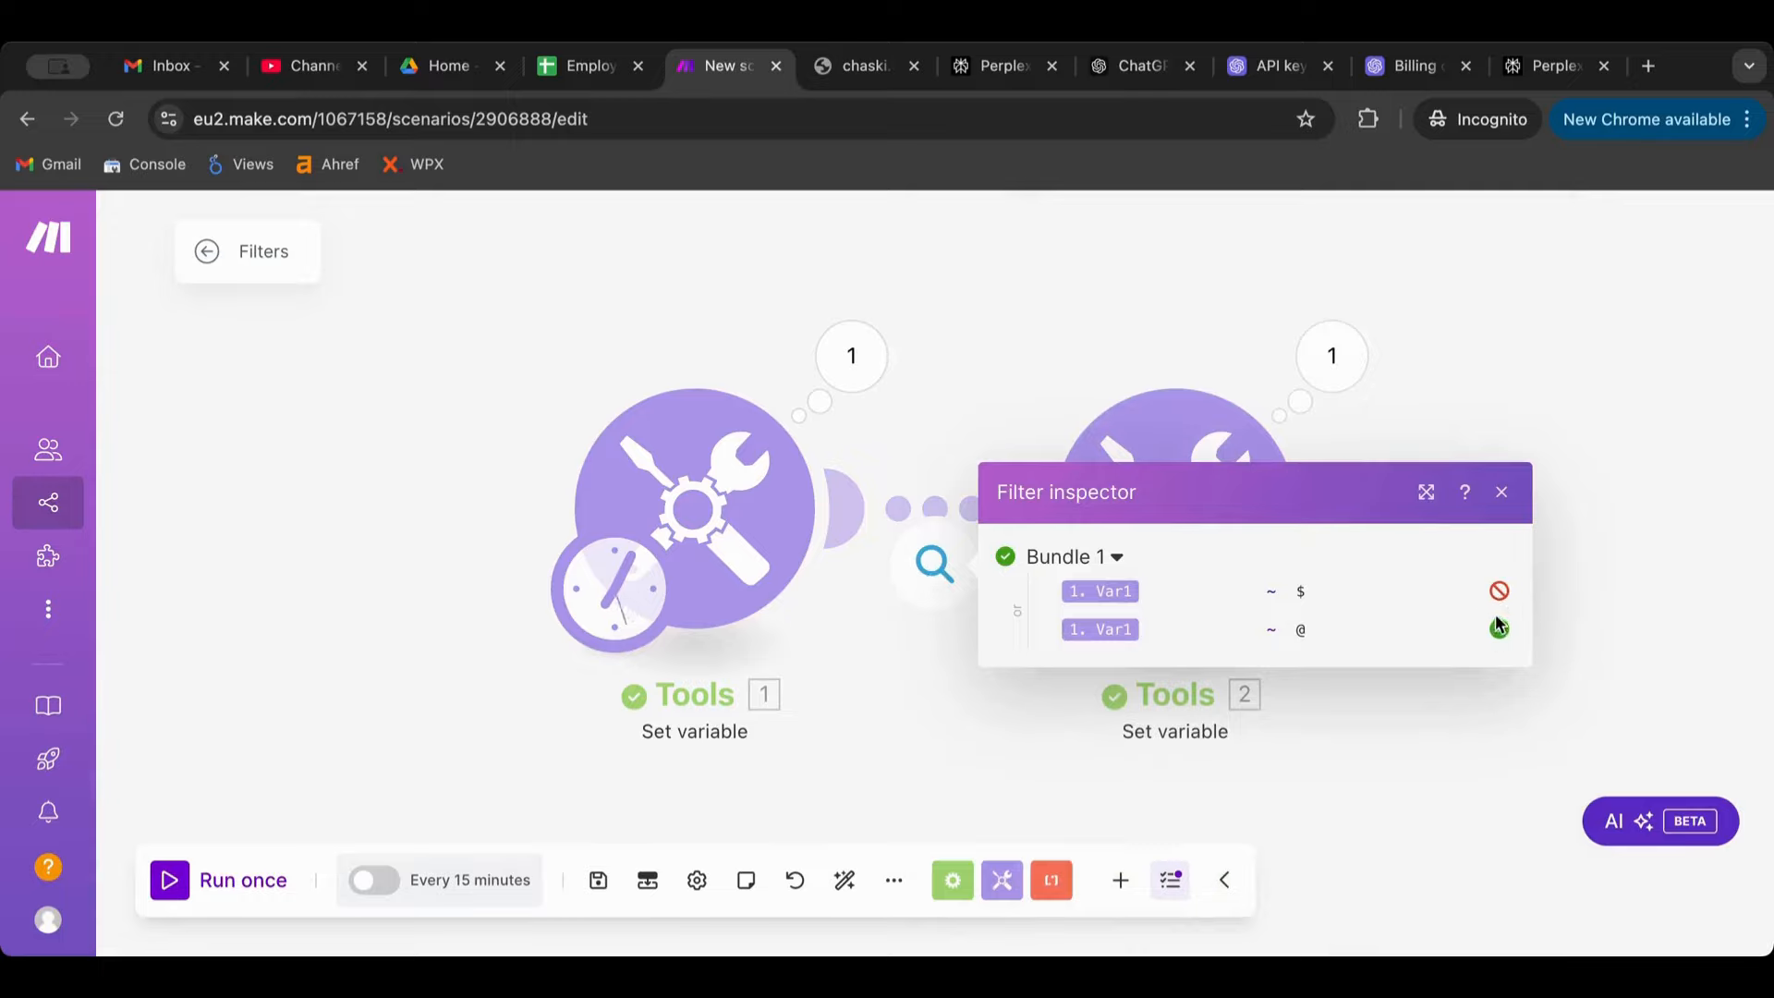
click(1524, 334)
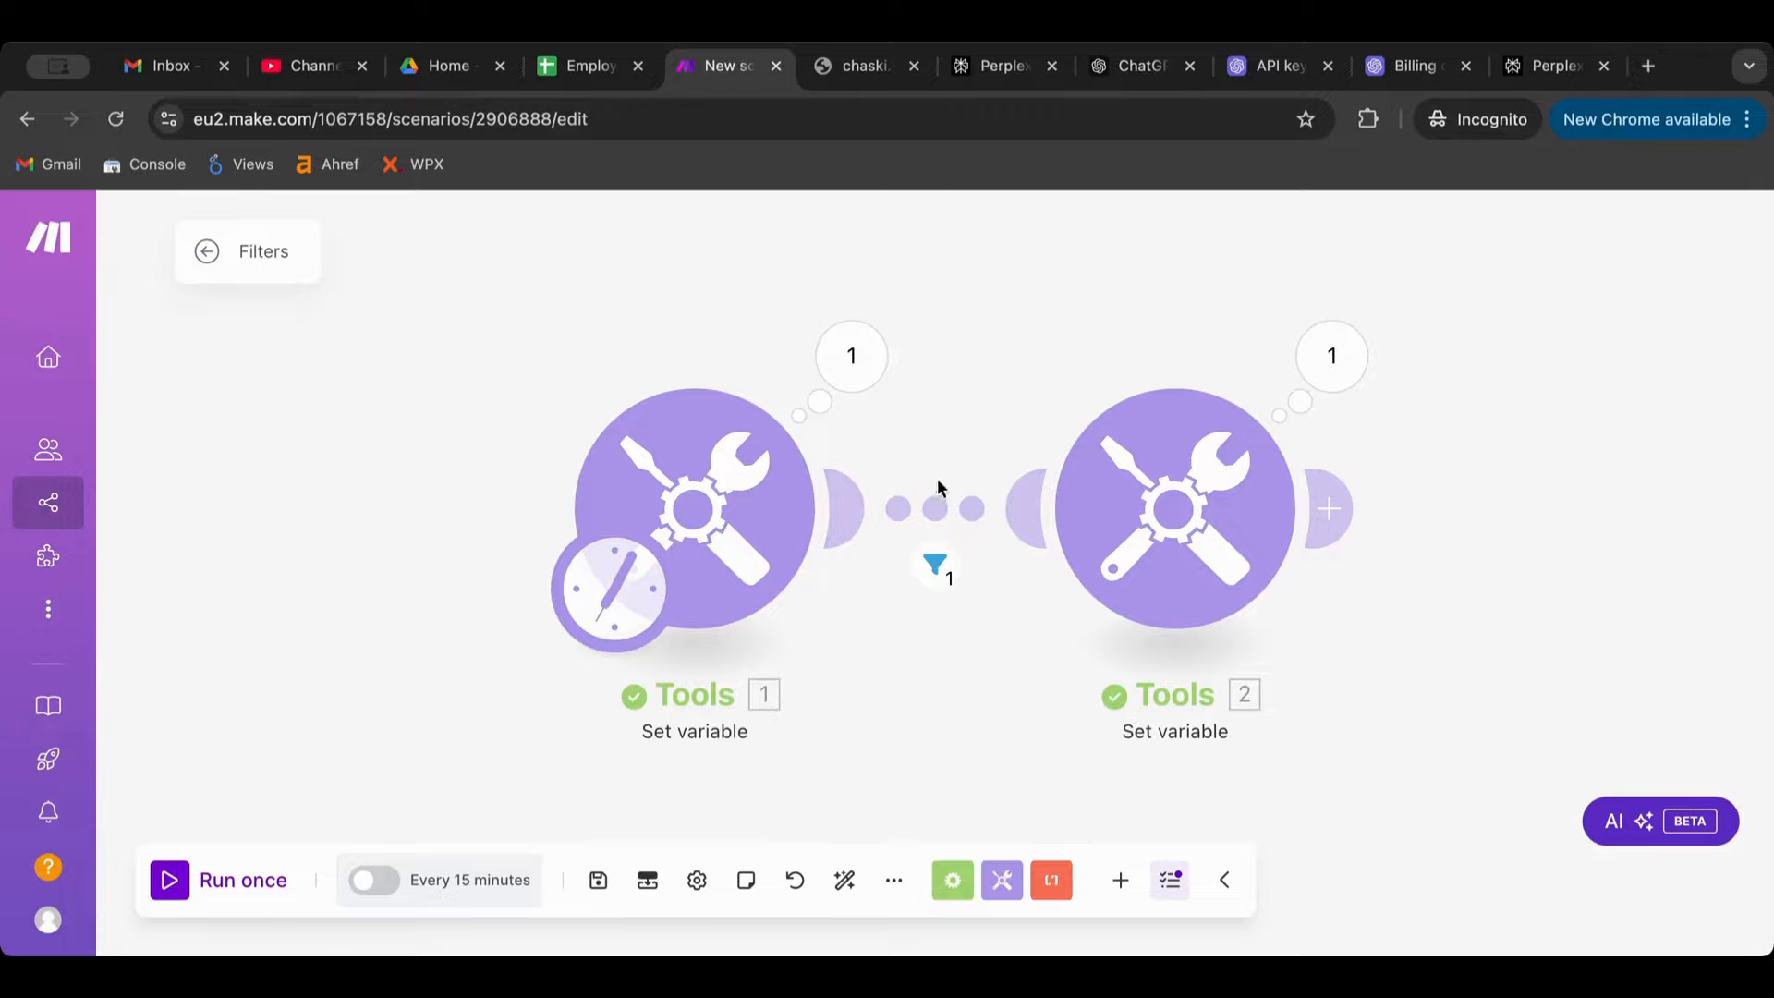
Switch to ChatGPT, ask "can you write me a regex expression that check if a string of text is an email", and copy the regex.
click(1126, 77)
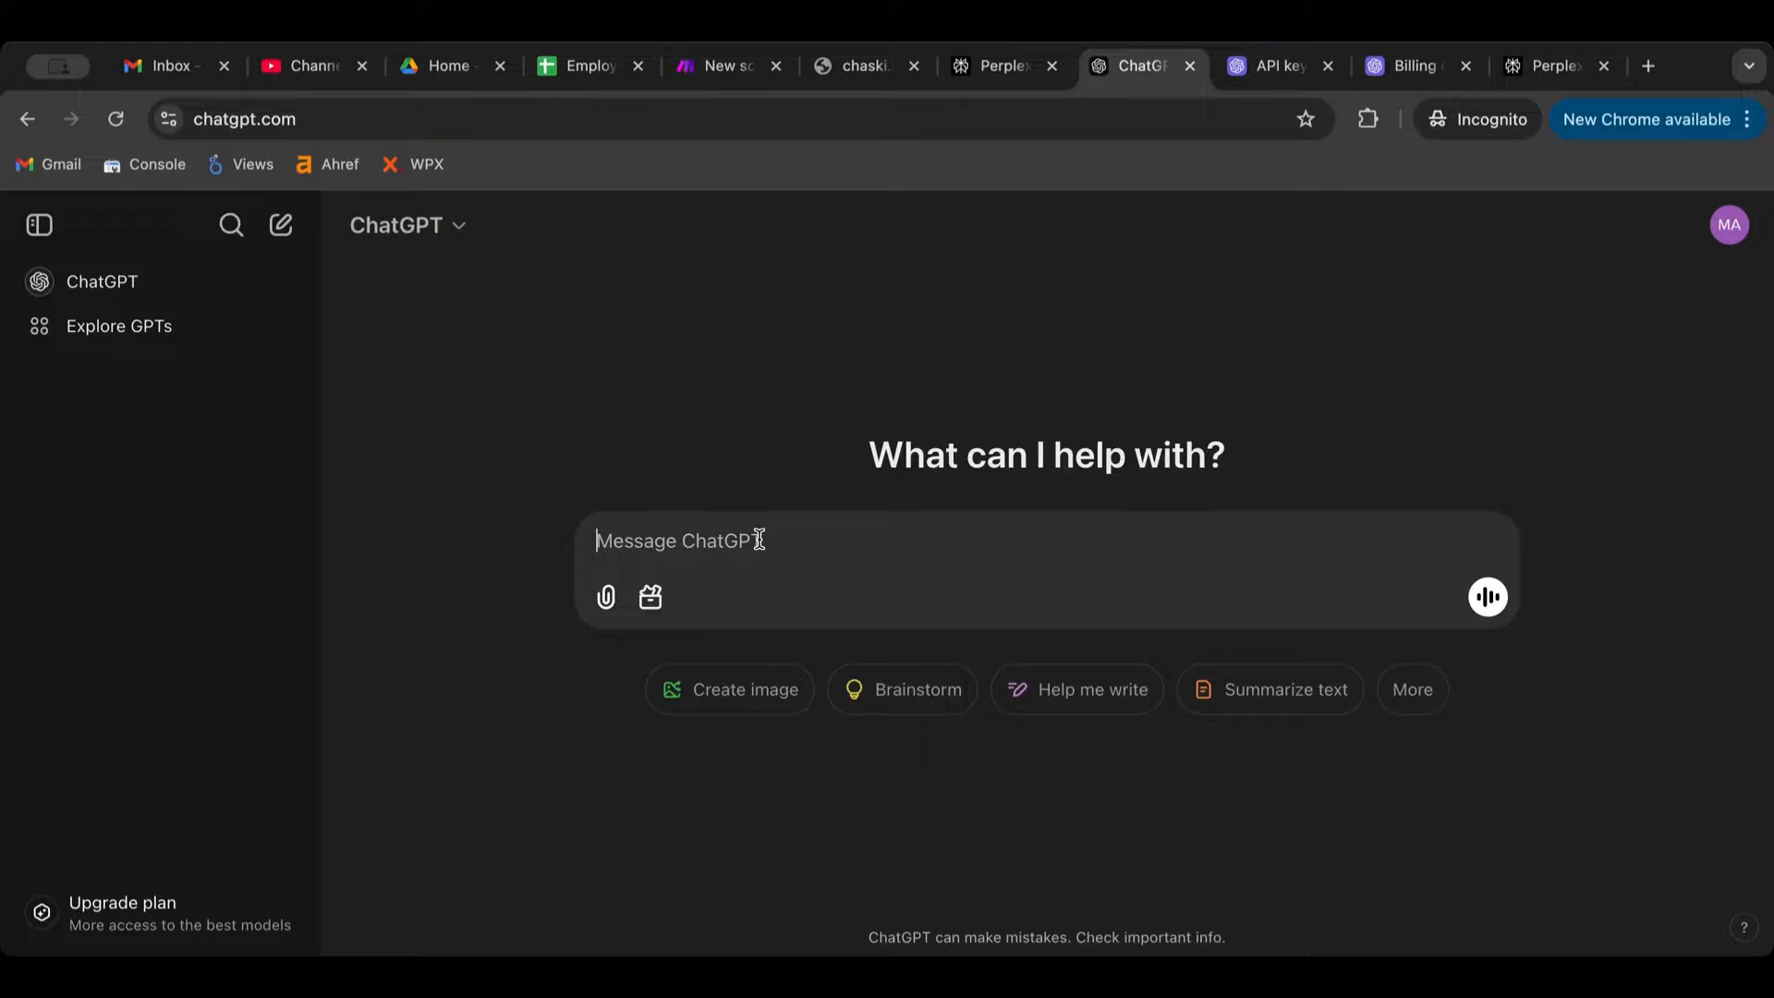
text(can you)
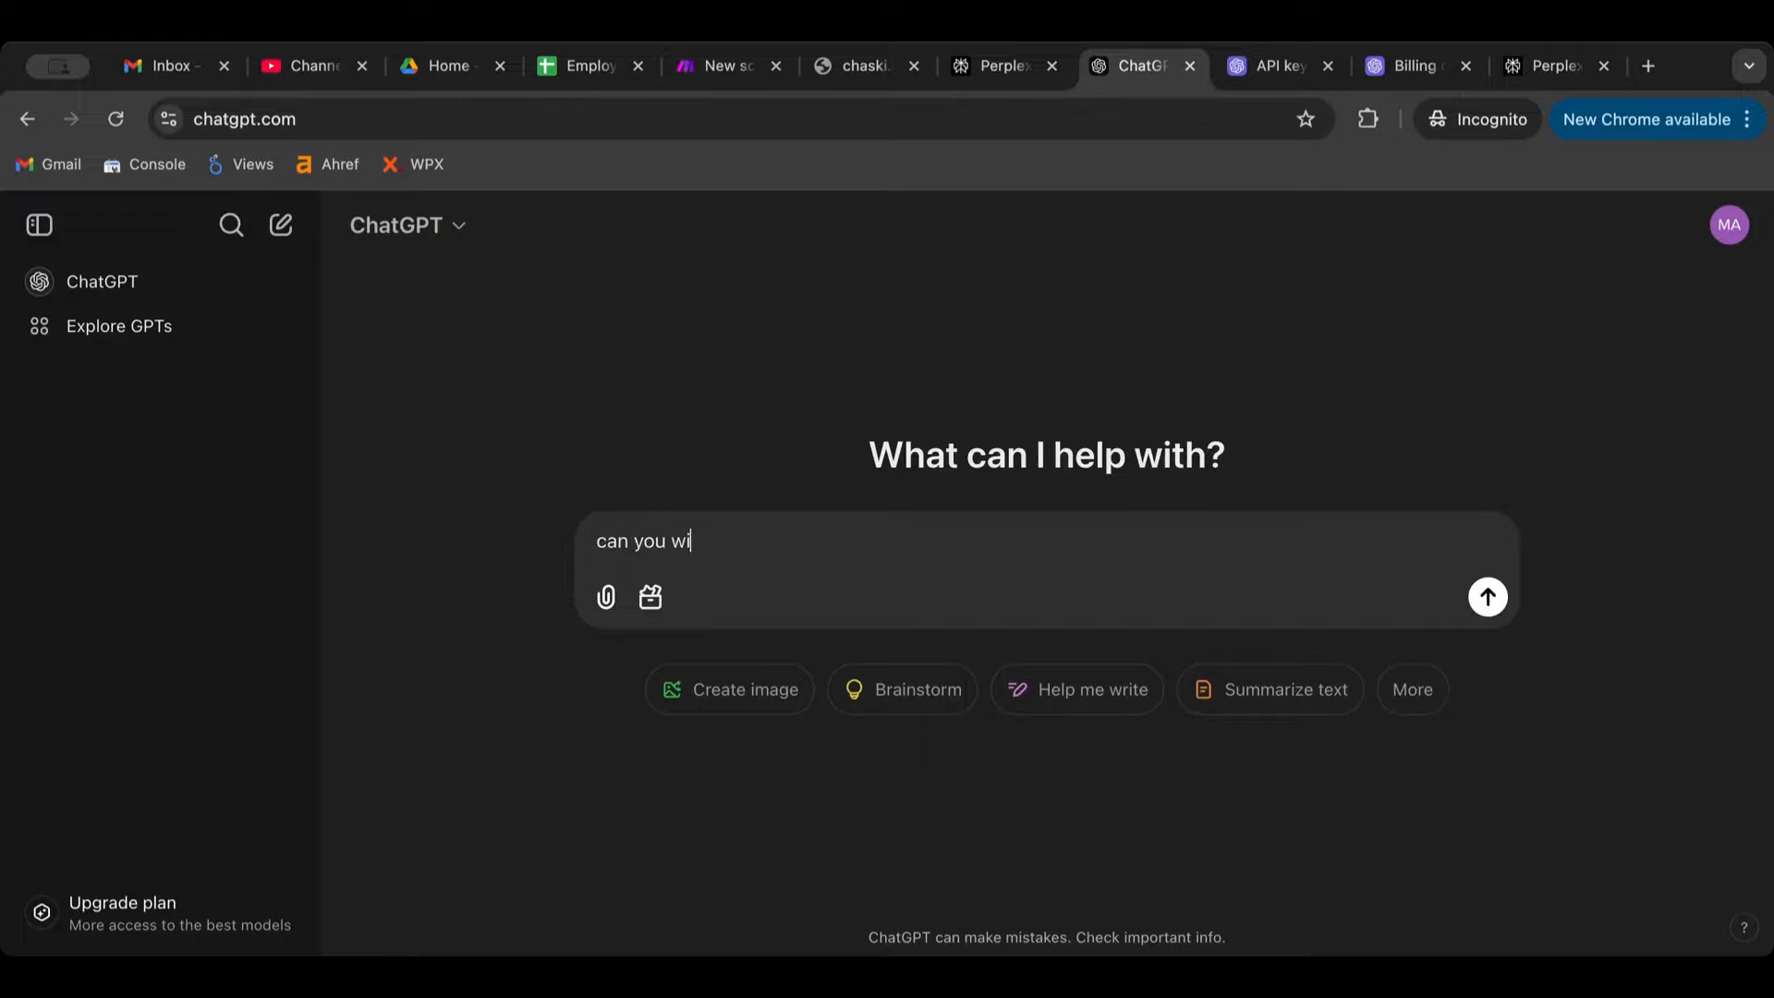
text( write me a regex expr)
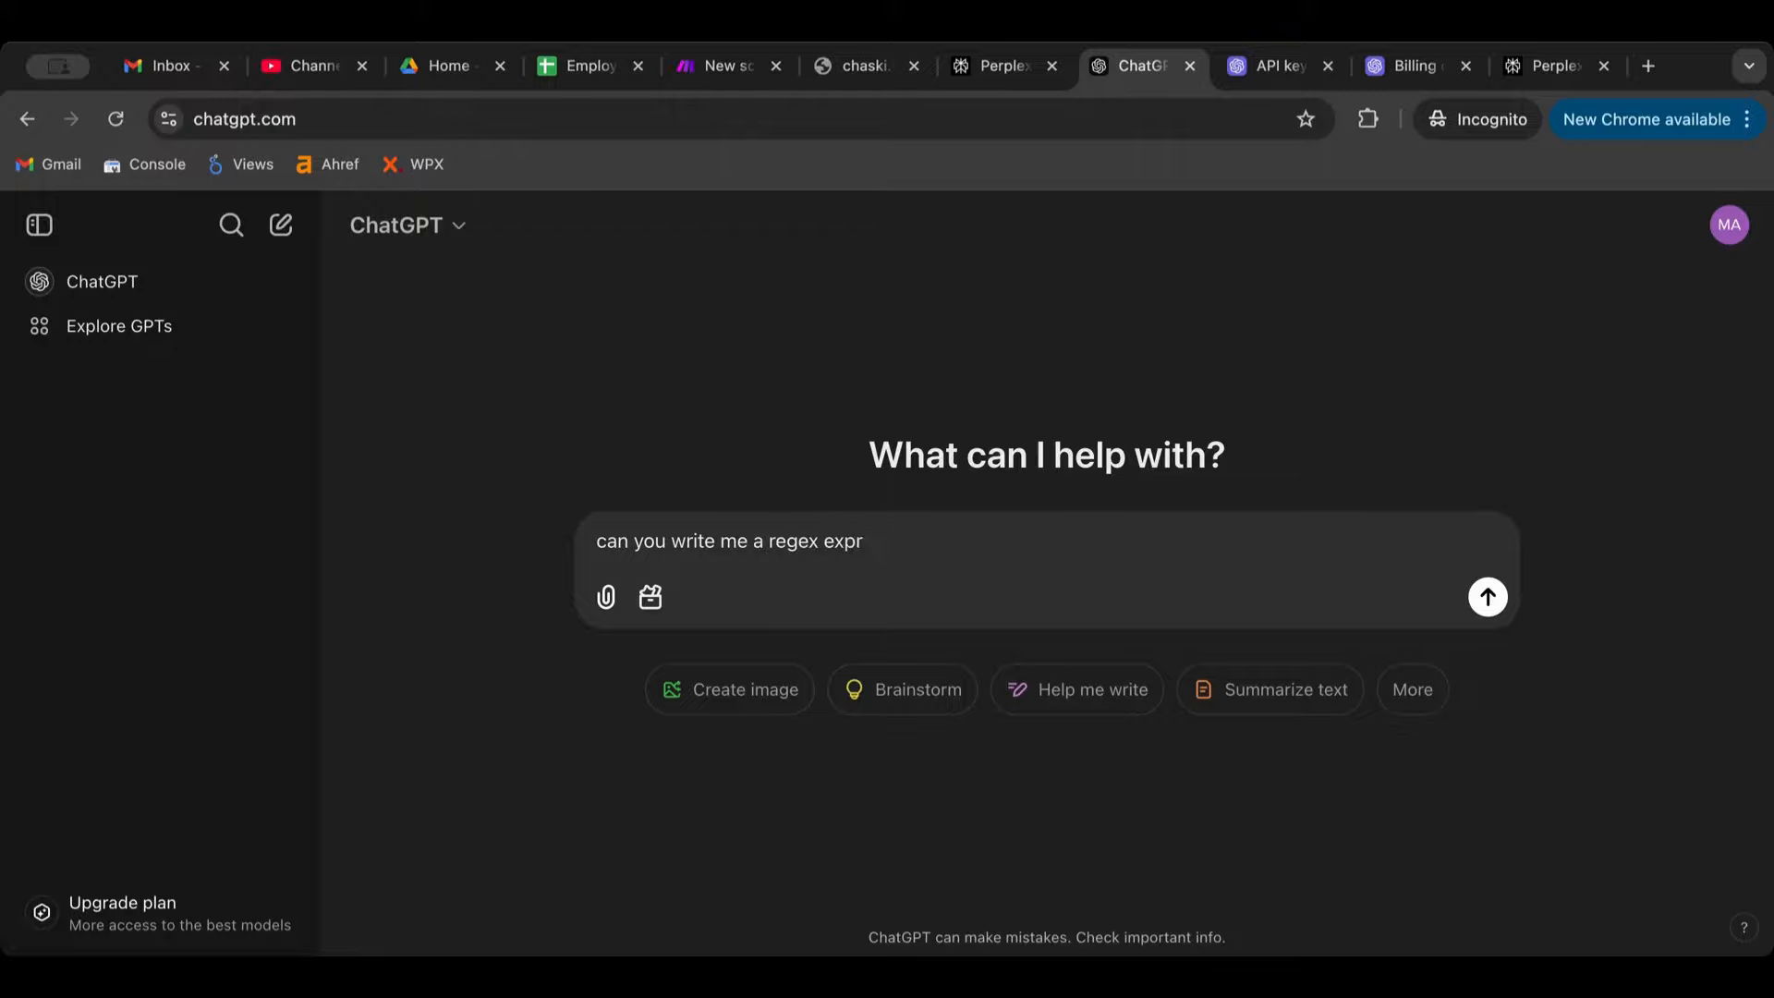
text(ession that check)
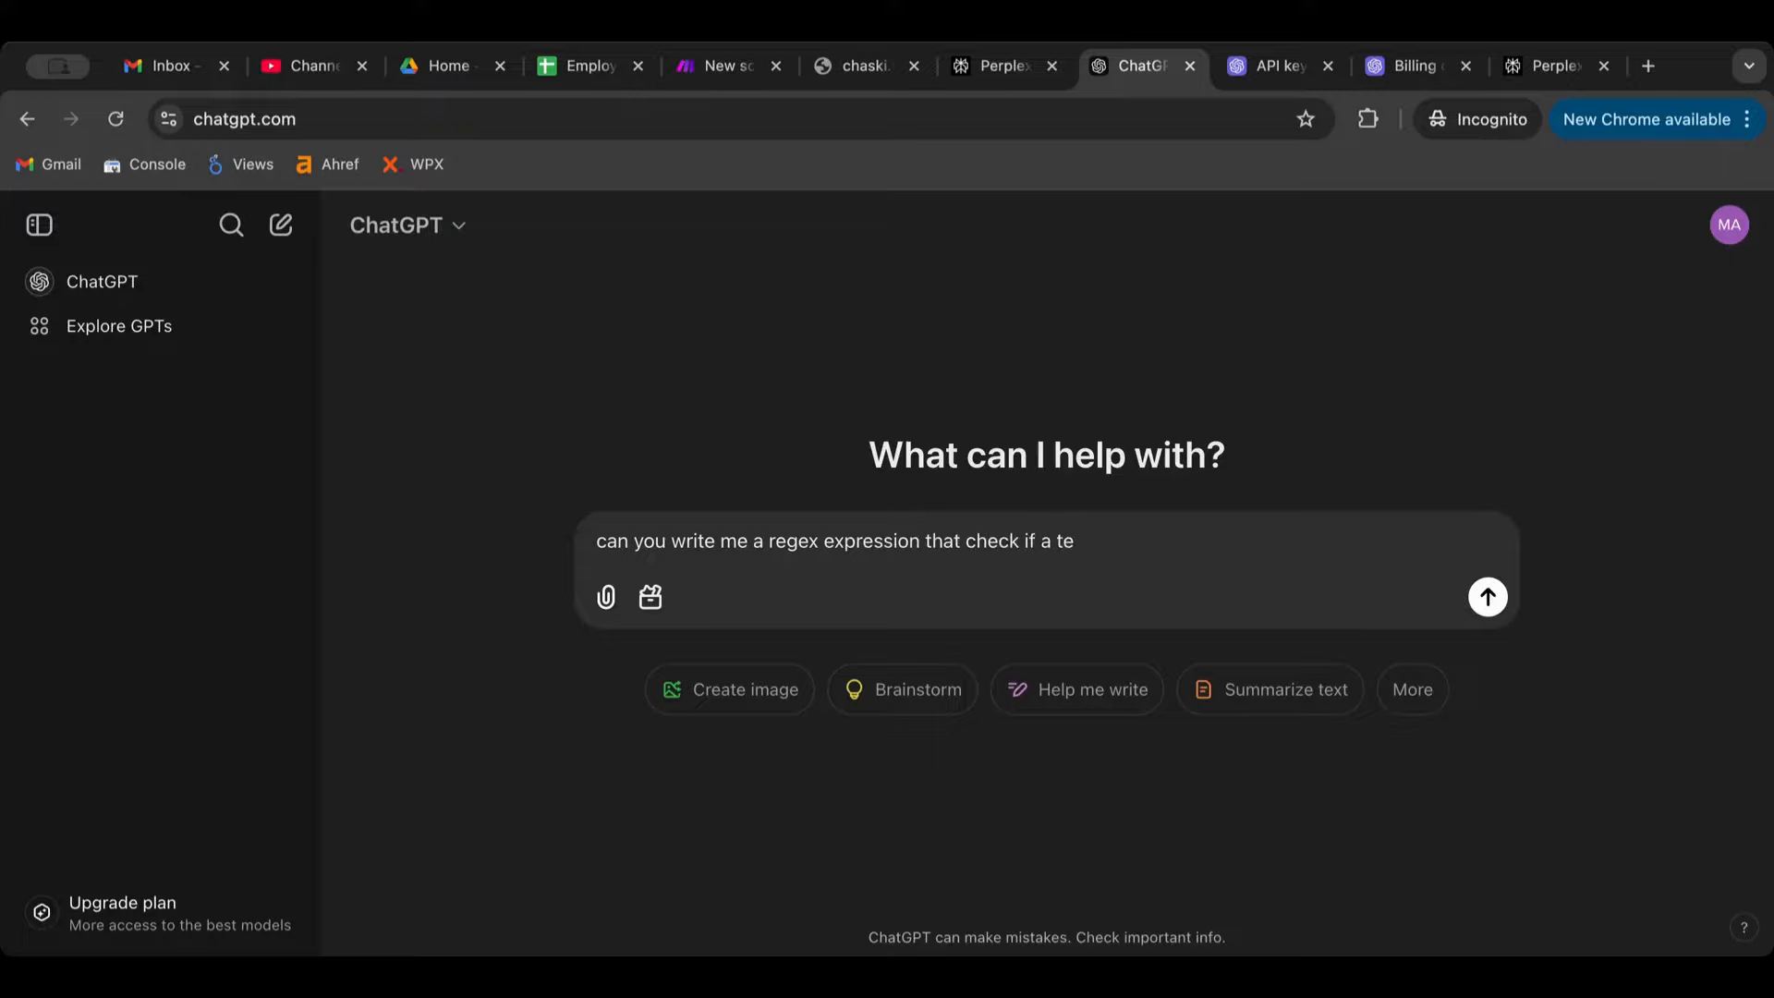
text(if a string of text is an email)
key(Return)
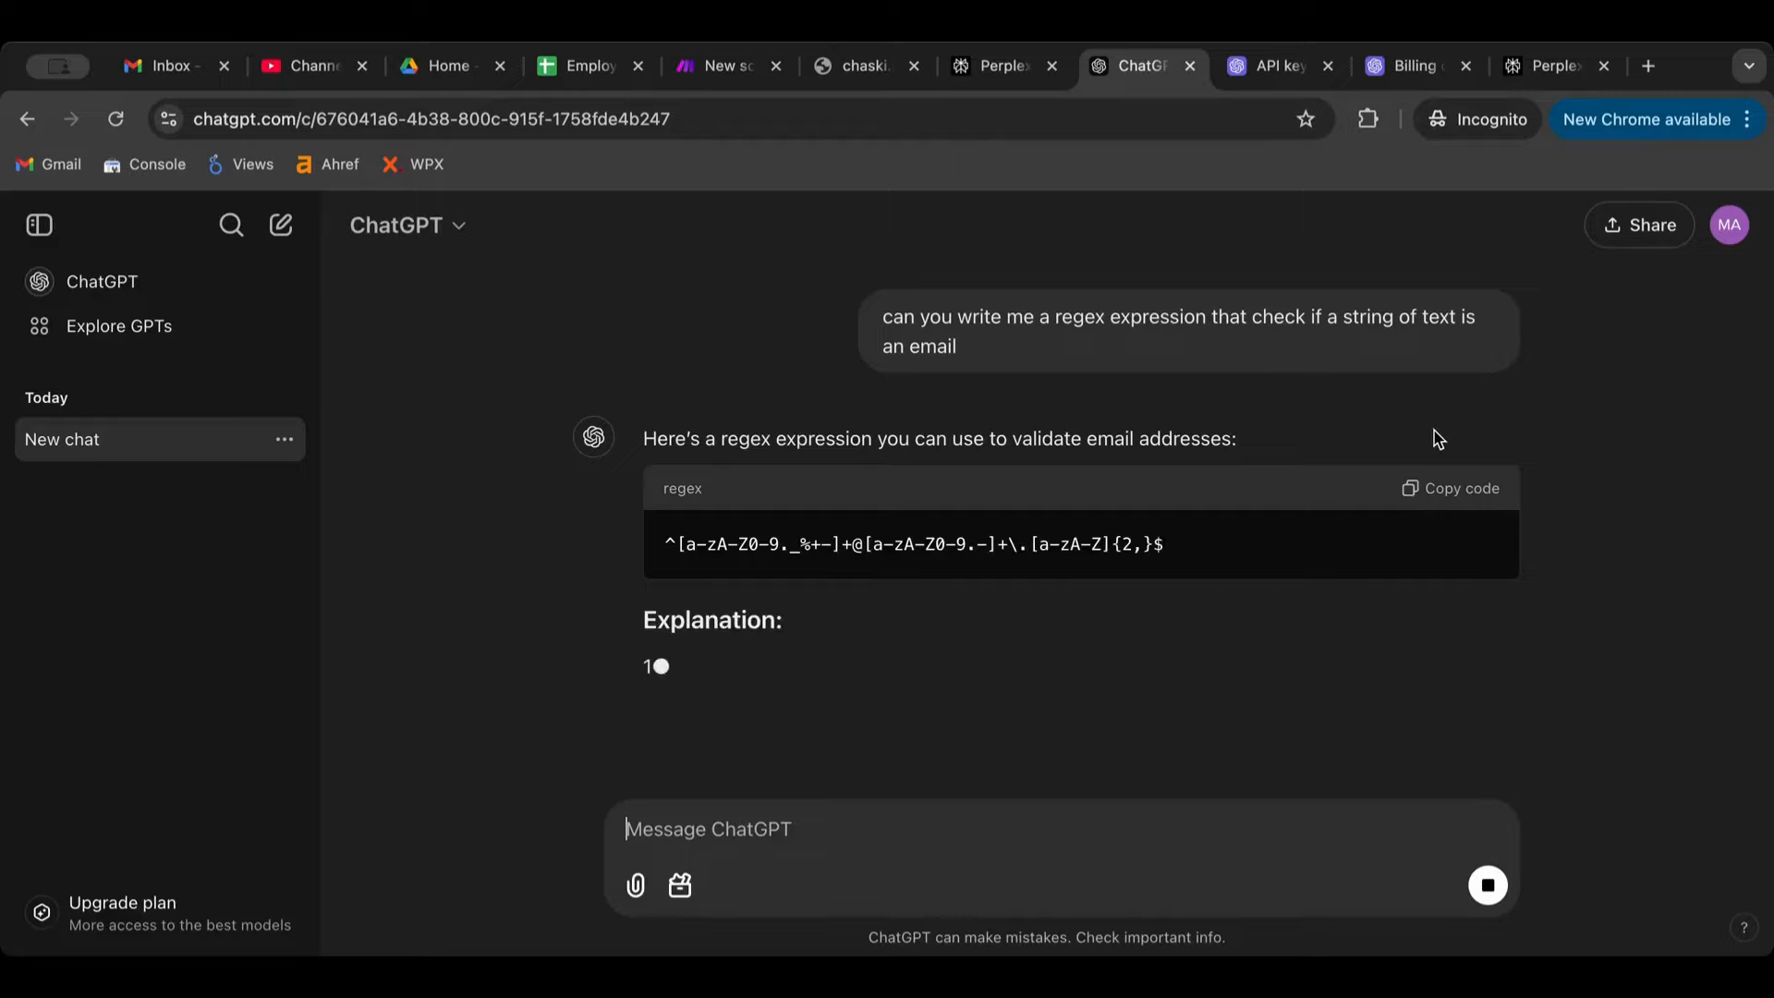
click(1443, 488)
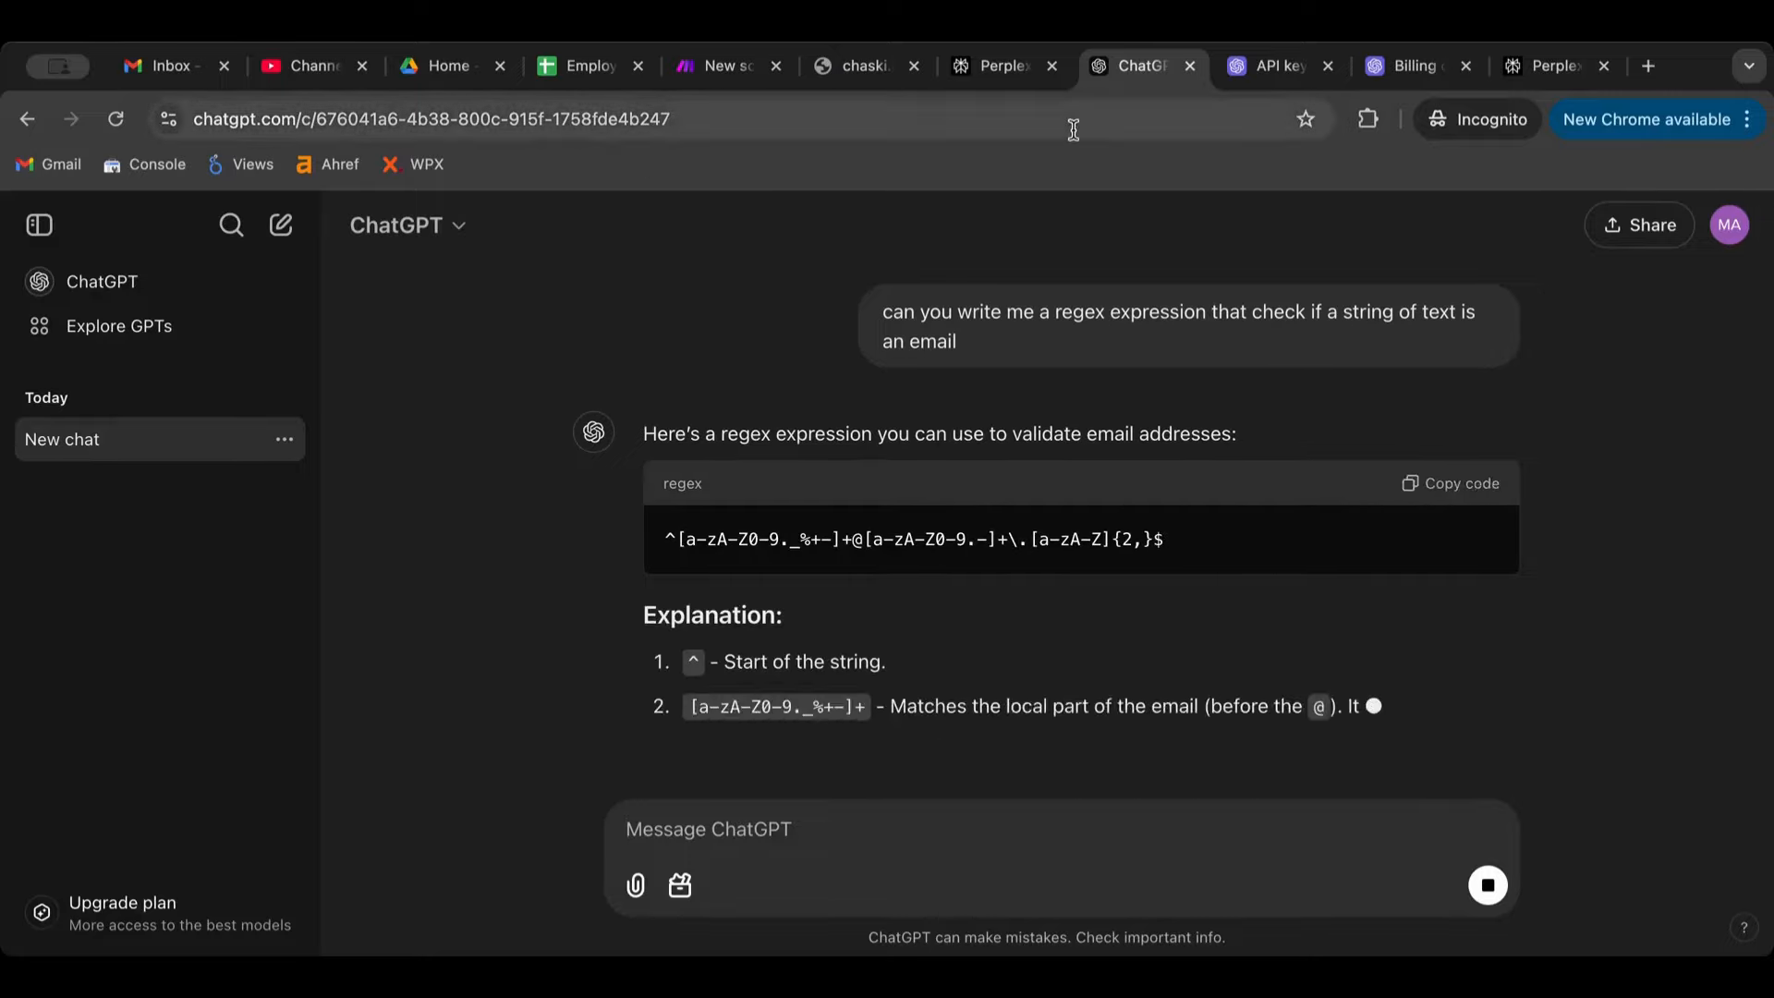
Return to the Make scenario and remove the OR rule containing @ from the filter between the modules.
click(721, 87)
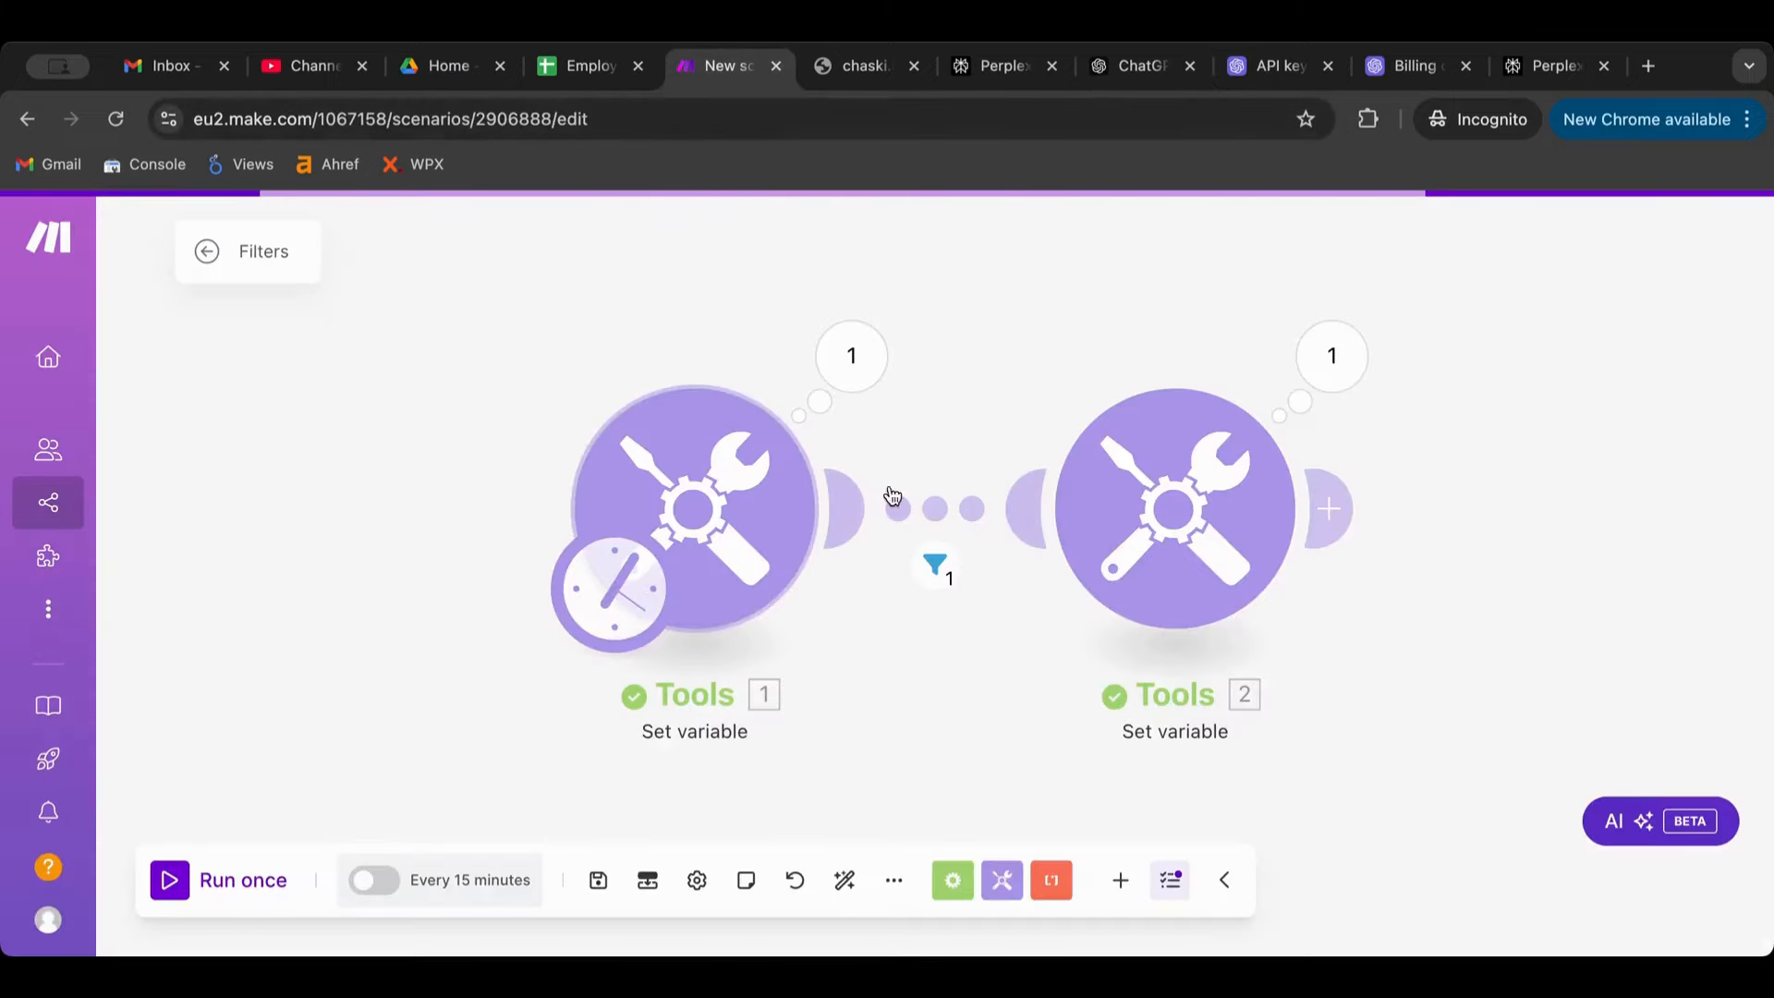
click(929, 499)
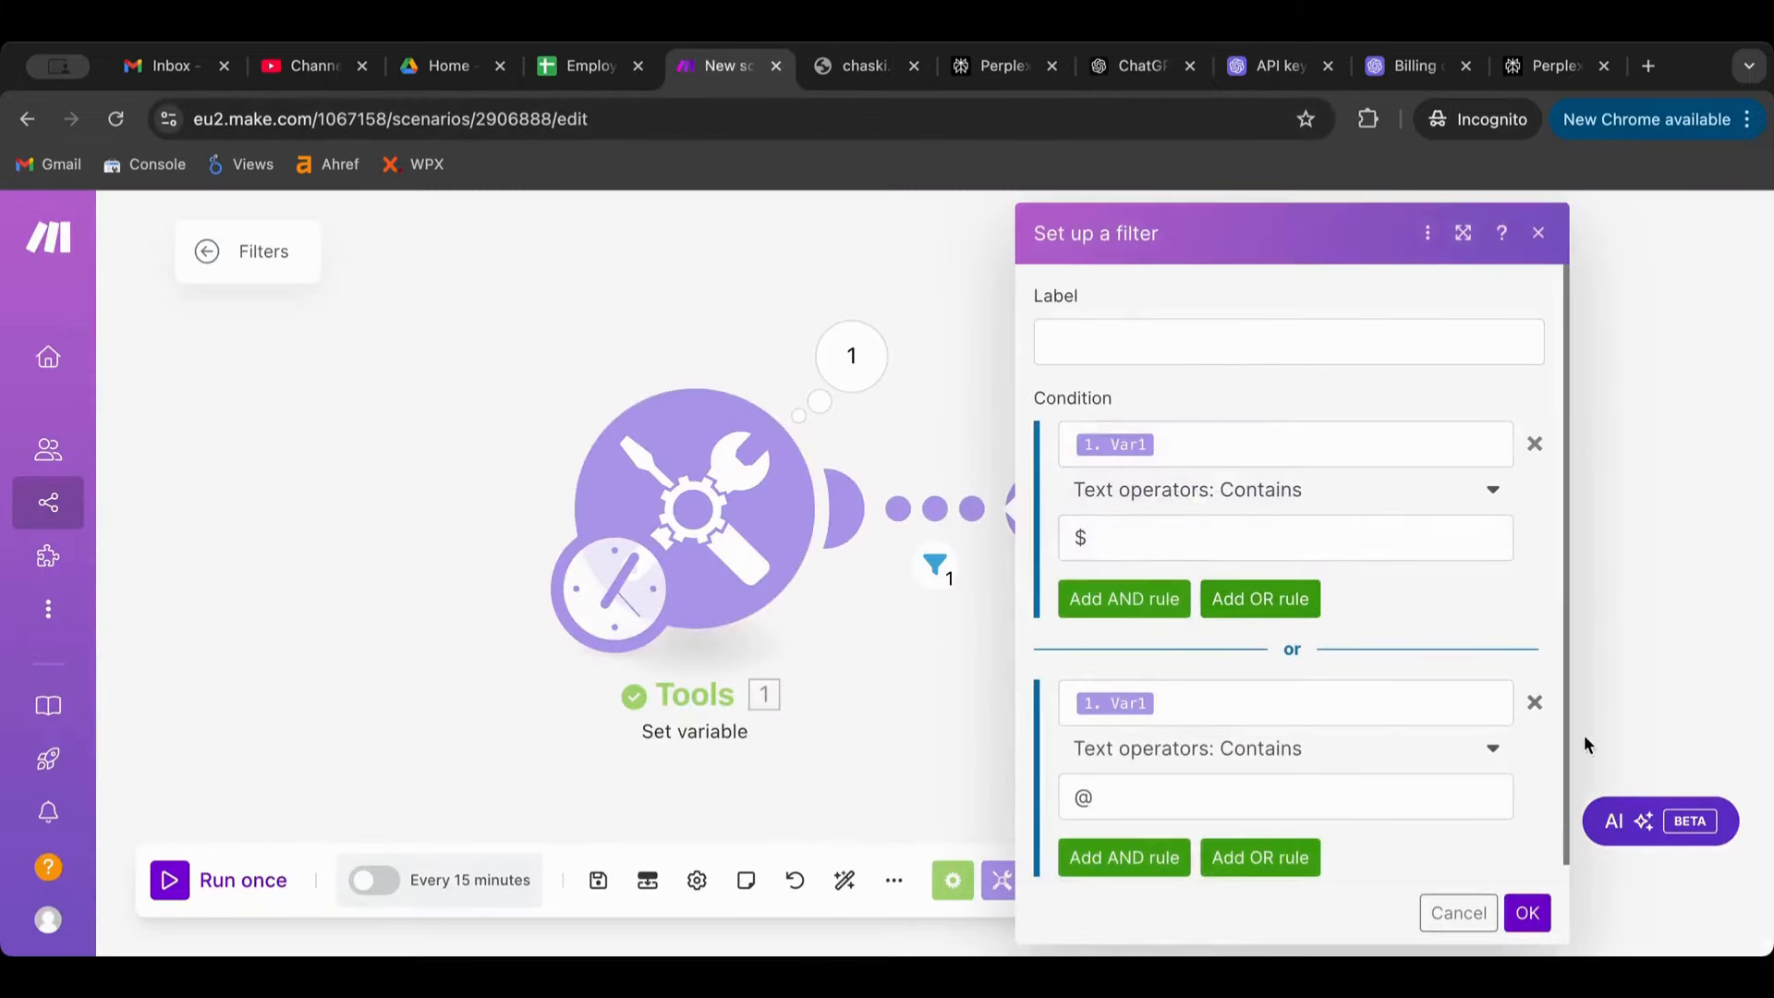
click(1535, 704)
Set the remaining Var1 condition to the text operator Matches pattern with the copied regex ^[a-zA-Z0-9._%+-]+@[a-zA-Z0-9.-]+\.[a-zA-Z]{2,}$ and save the filter.
click(1283, 490)
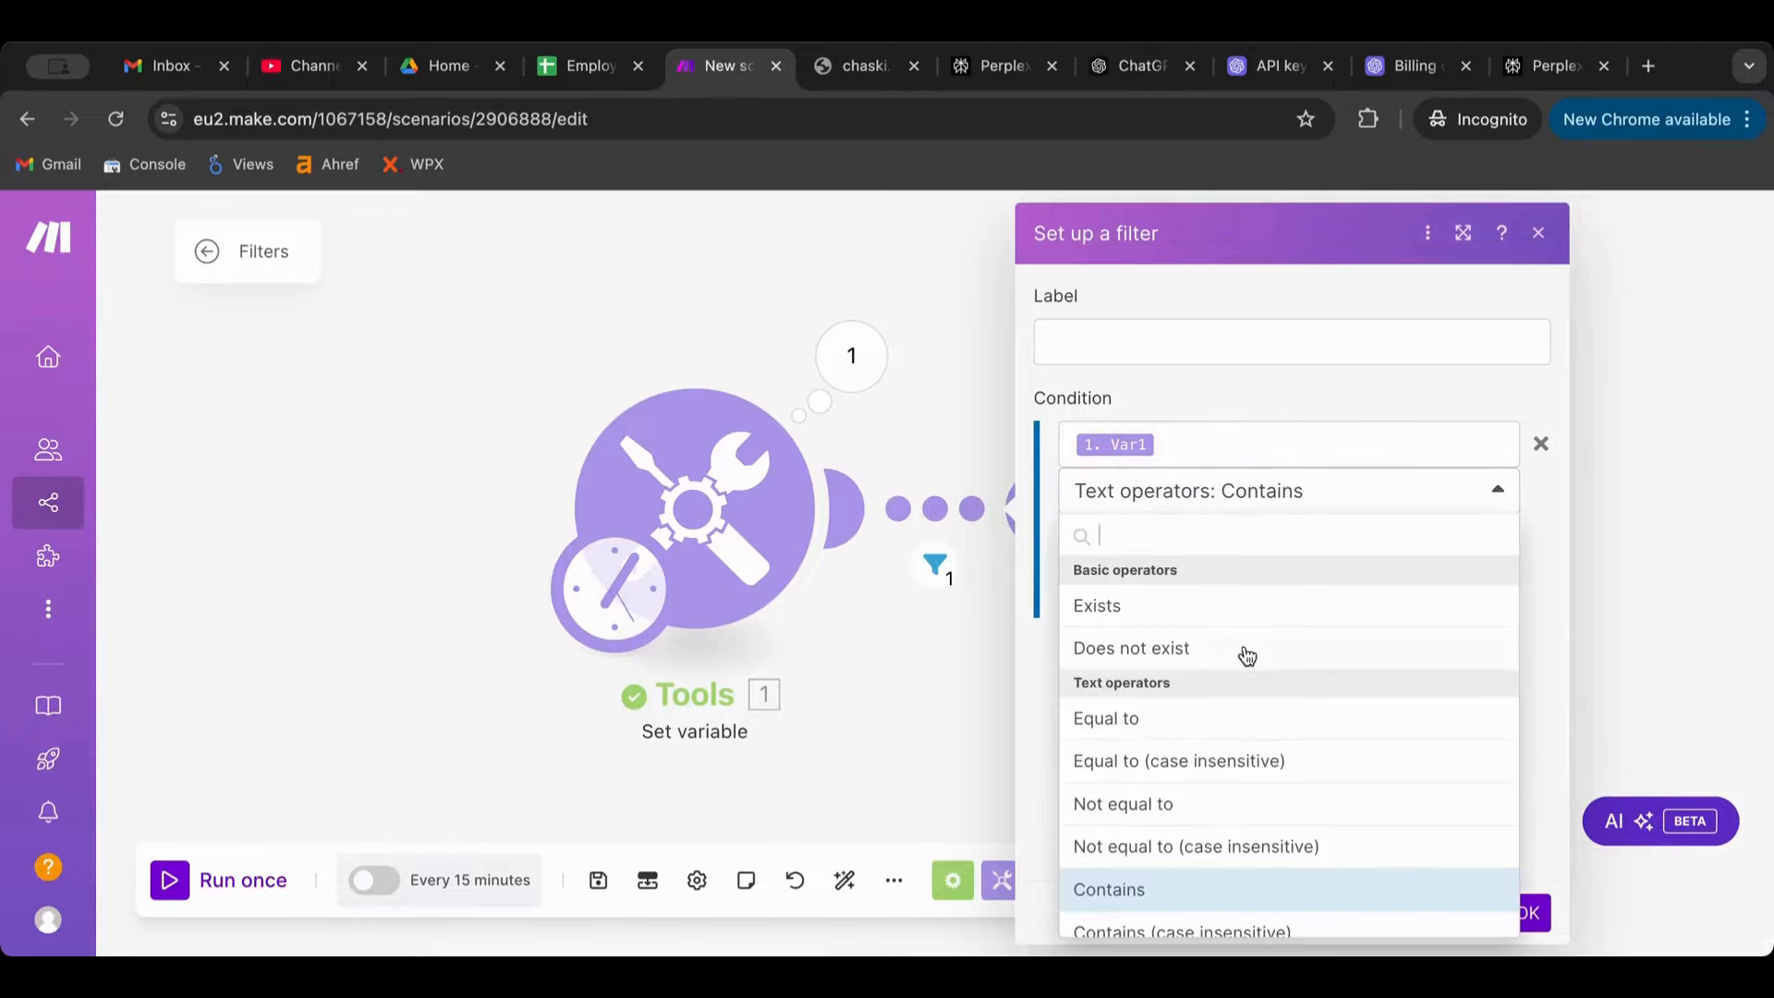
scroll(1247, 654, down, 3)
scroll(1247, 654, down, 5)
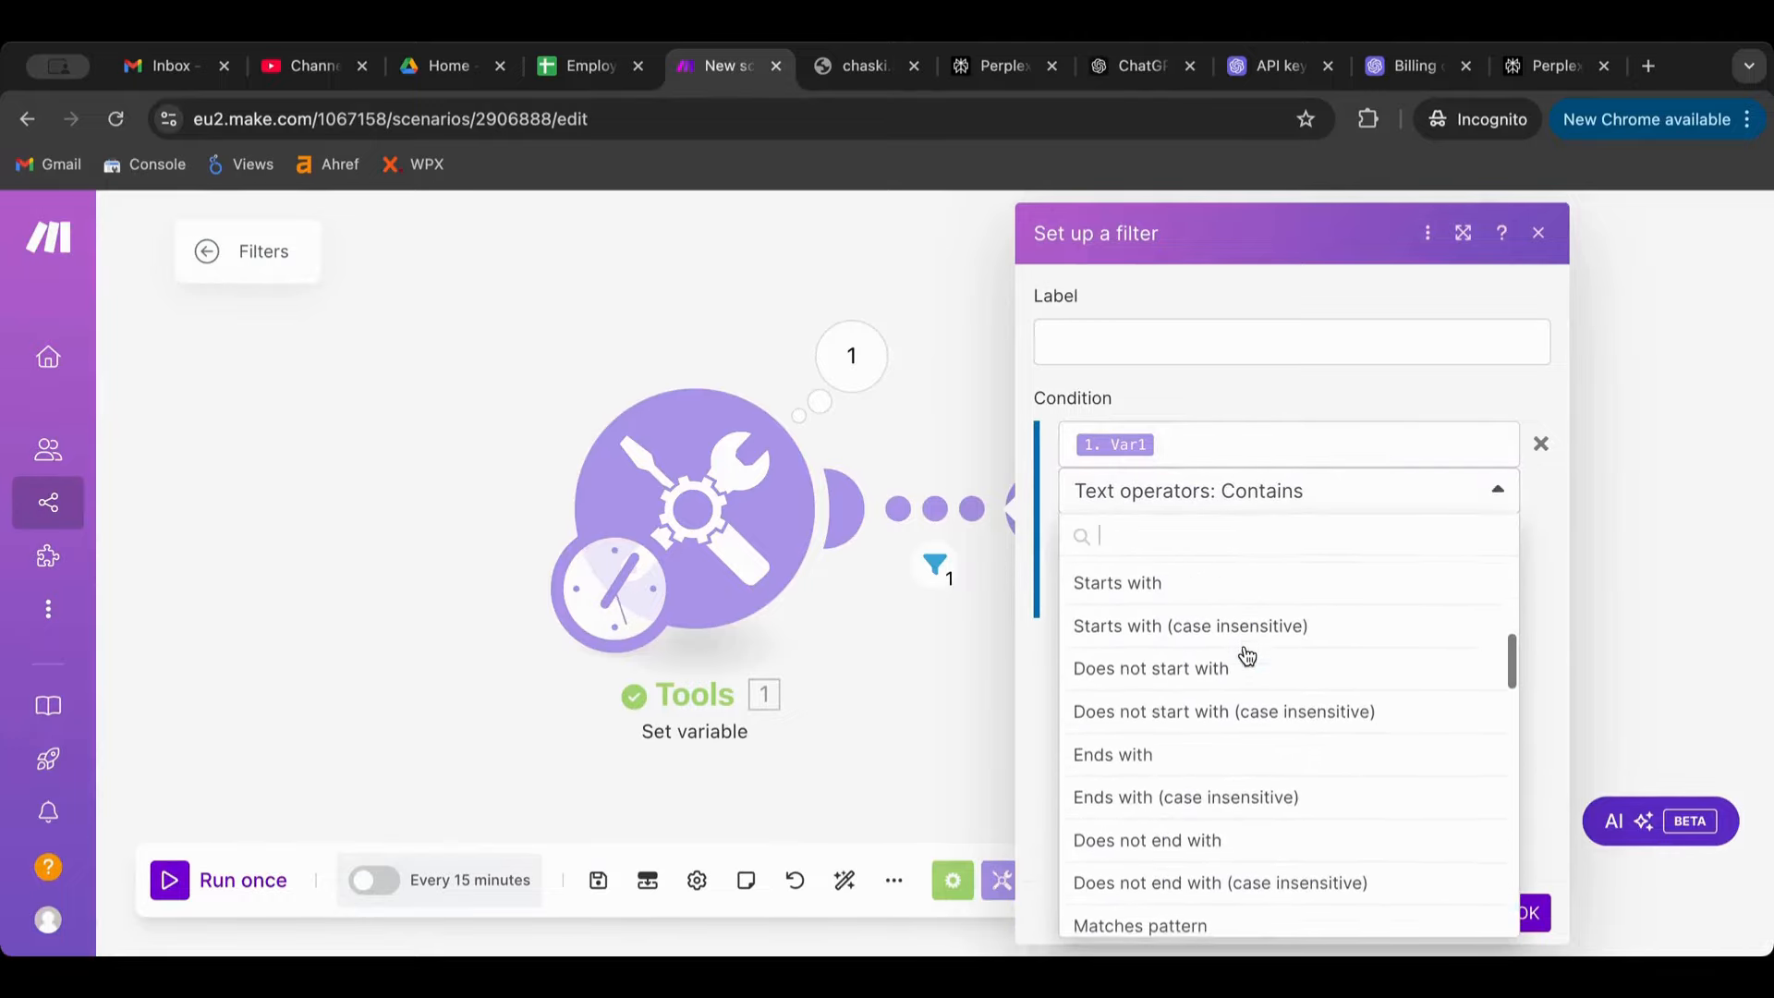
scroll(1247, 654, down, 5)
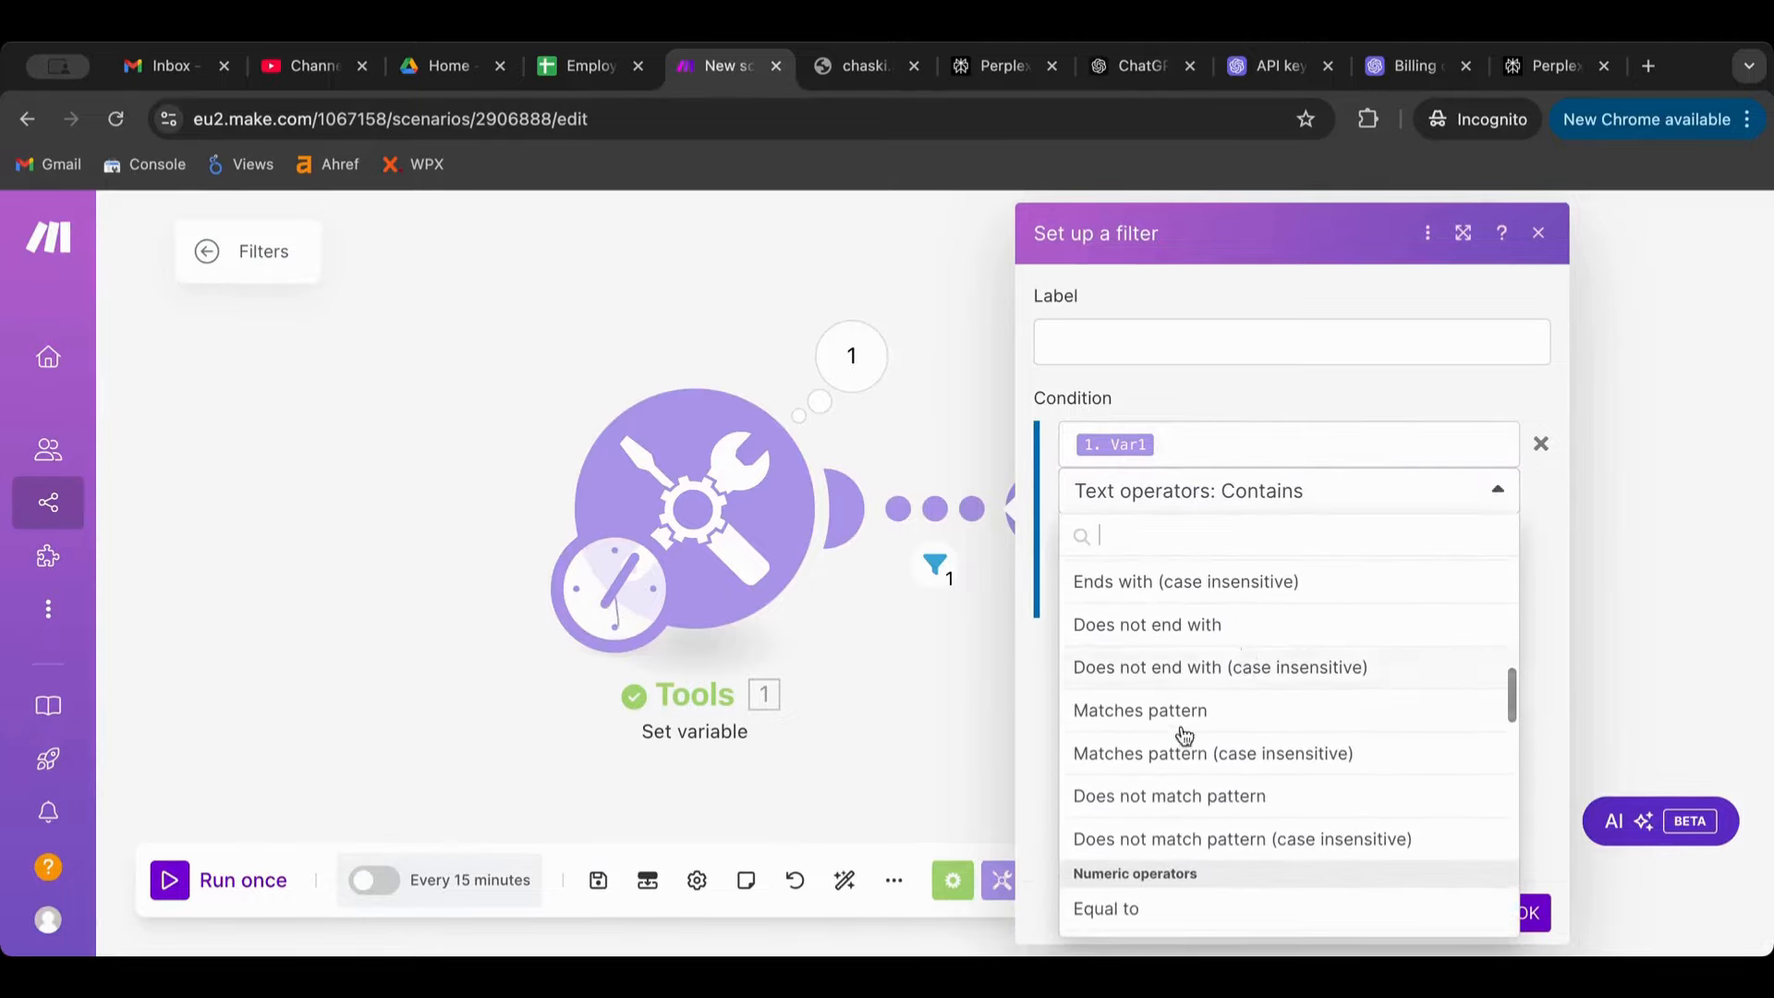
click(1126, 721)
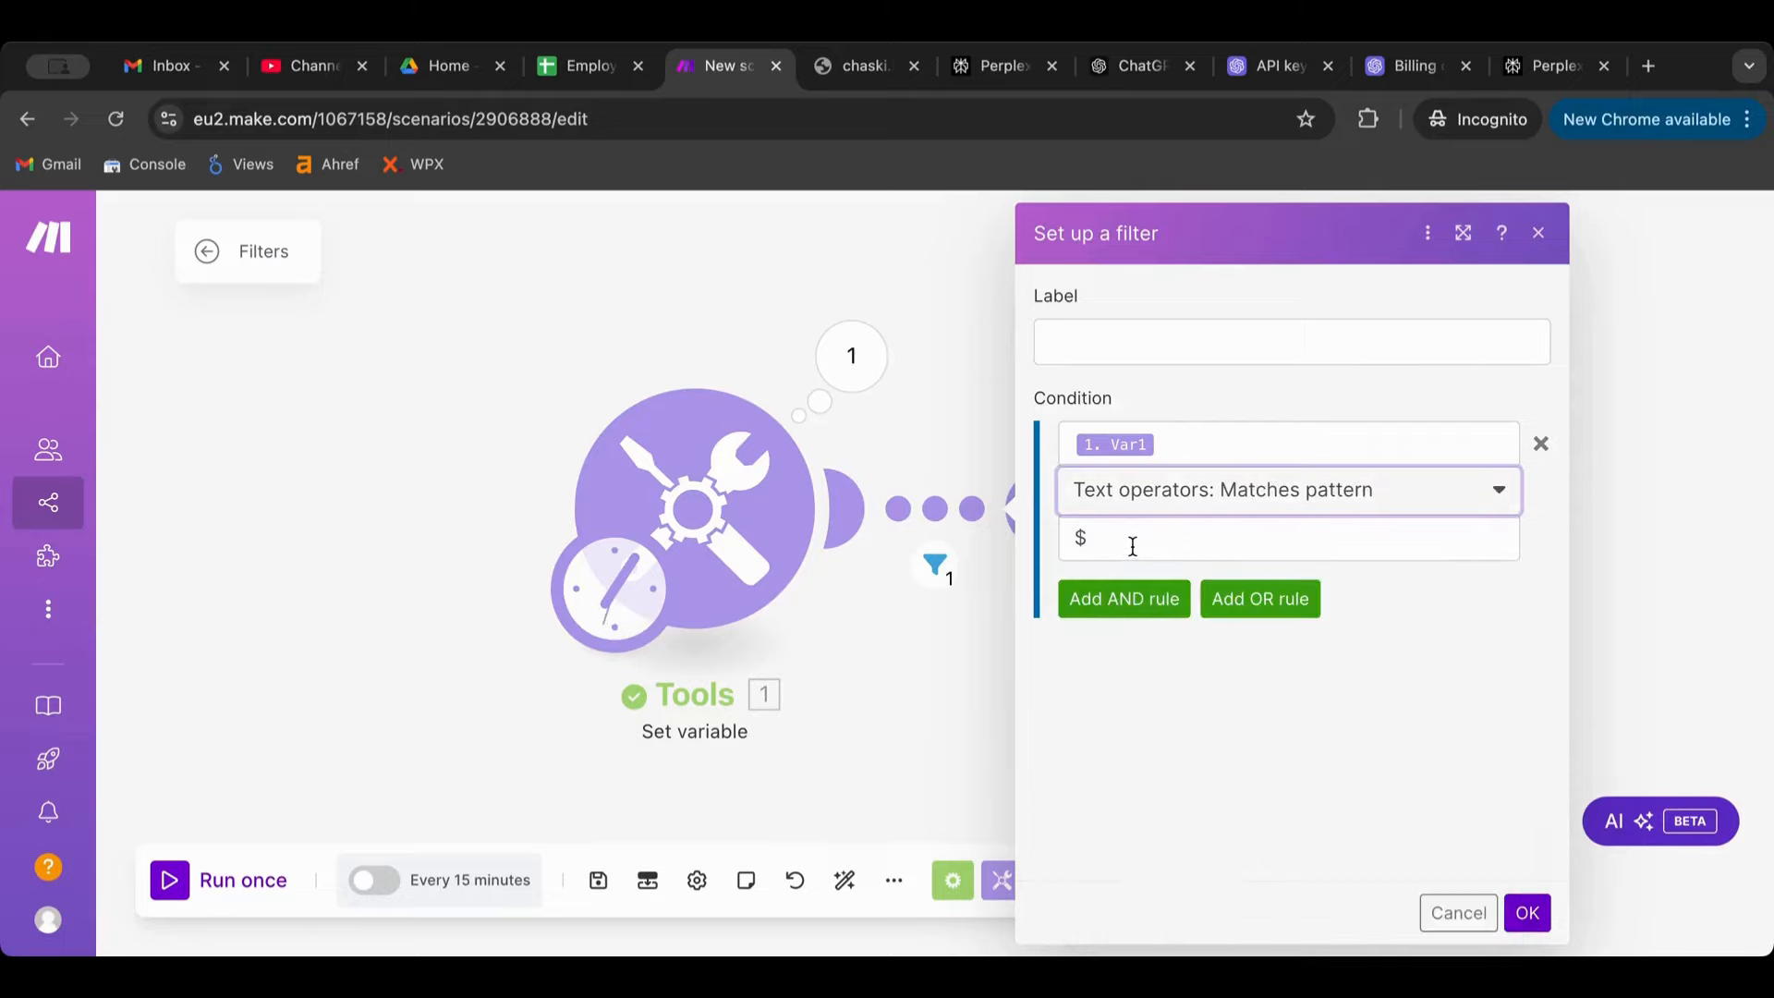
drag(1127, 540, 1035, 552)
key(ctrl+v)
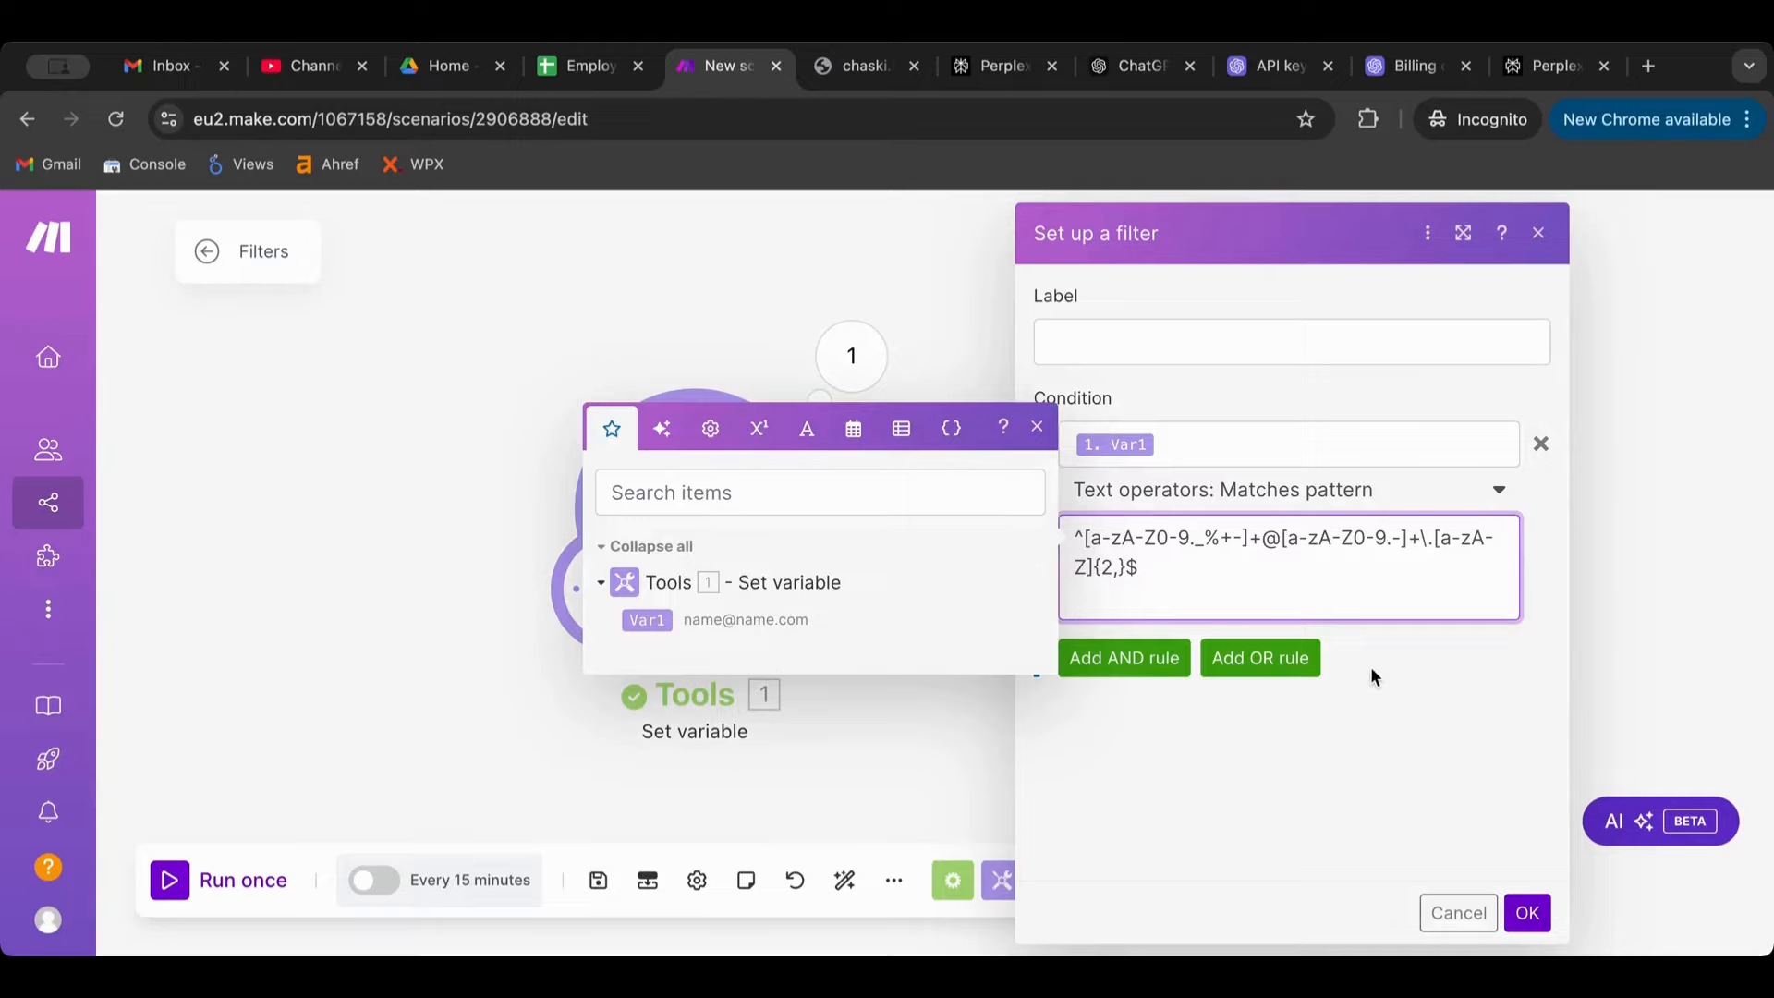
click(1448, 799)
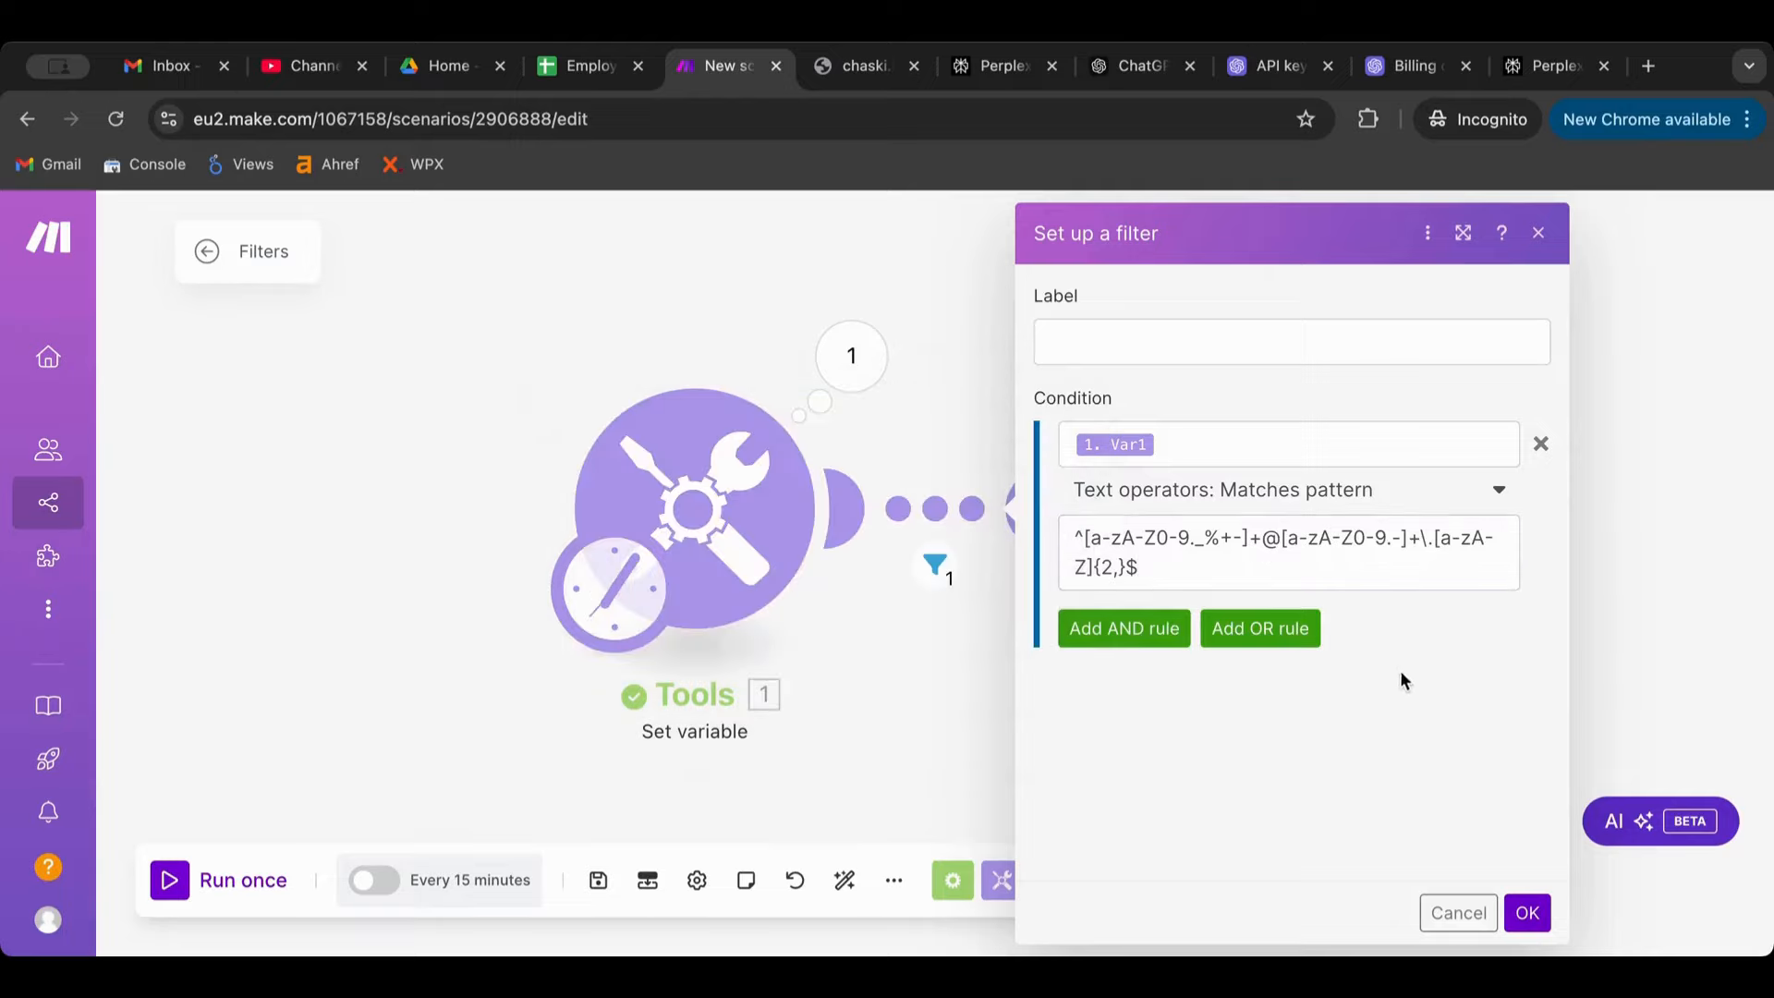
click(1524, 912)
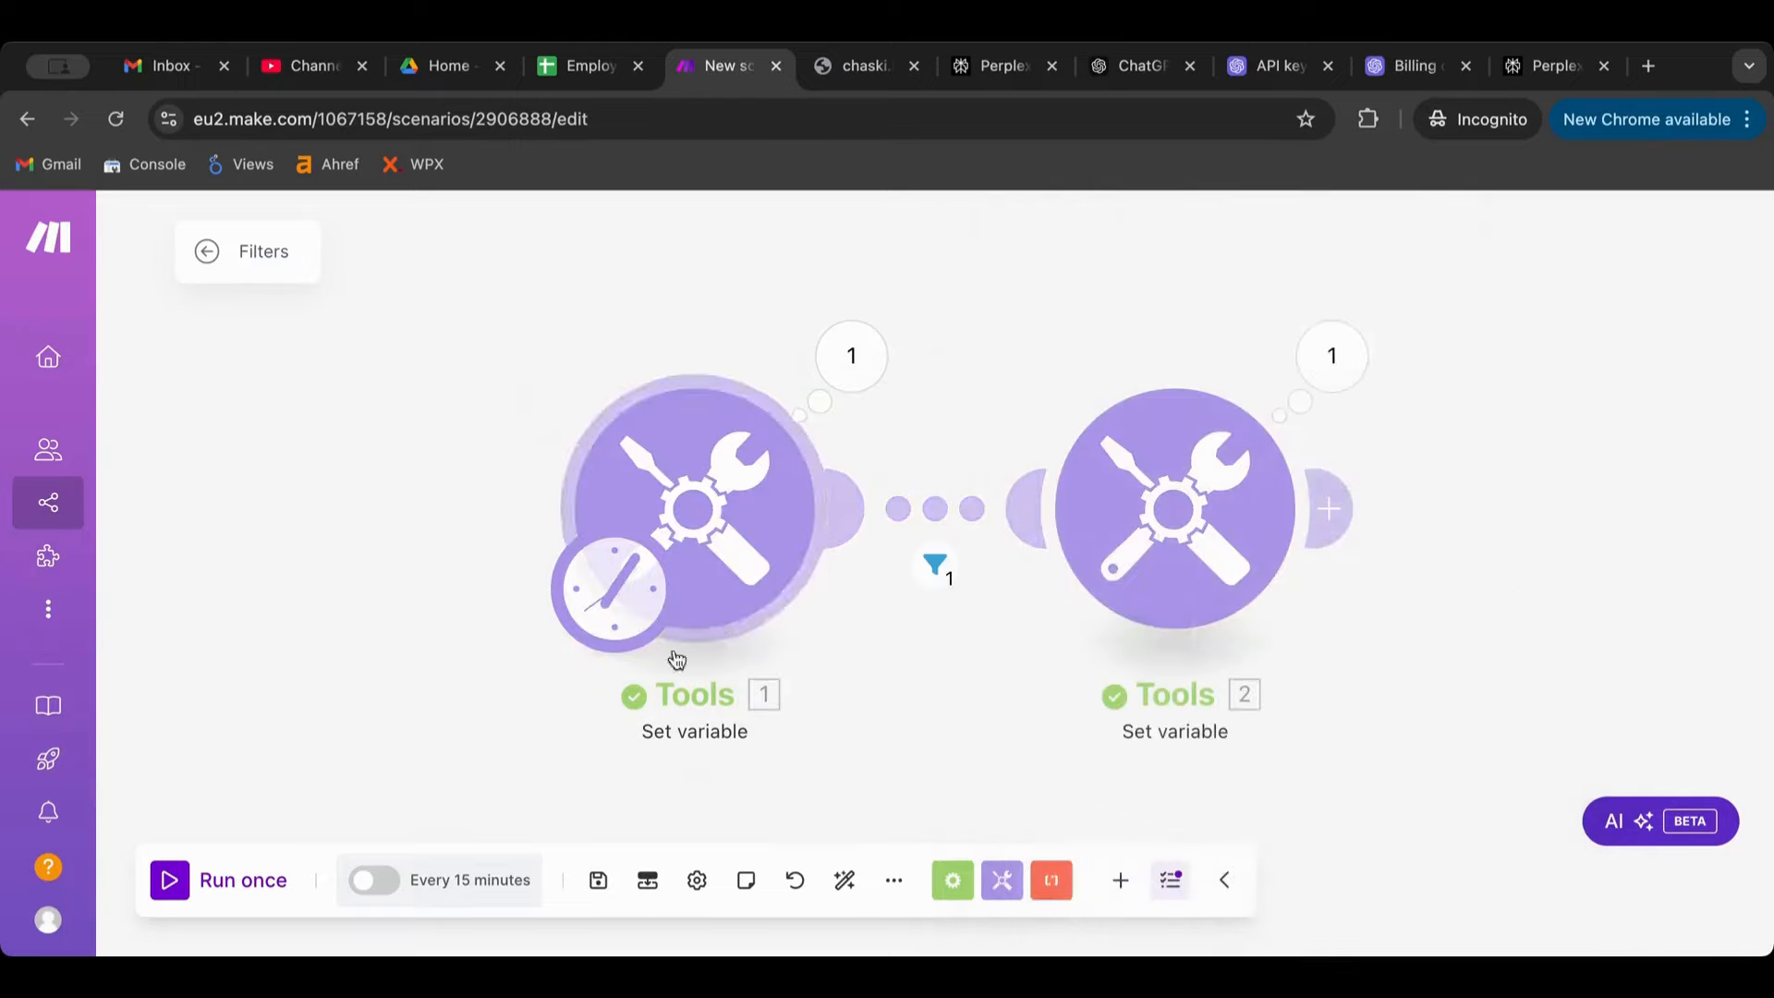
Run the scenario once with the email regex filter and inspect the filter result for the Var1 condition.
click(175, 888)
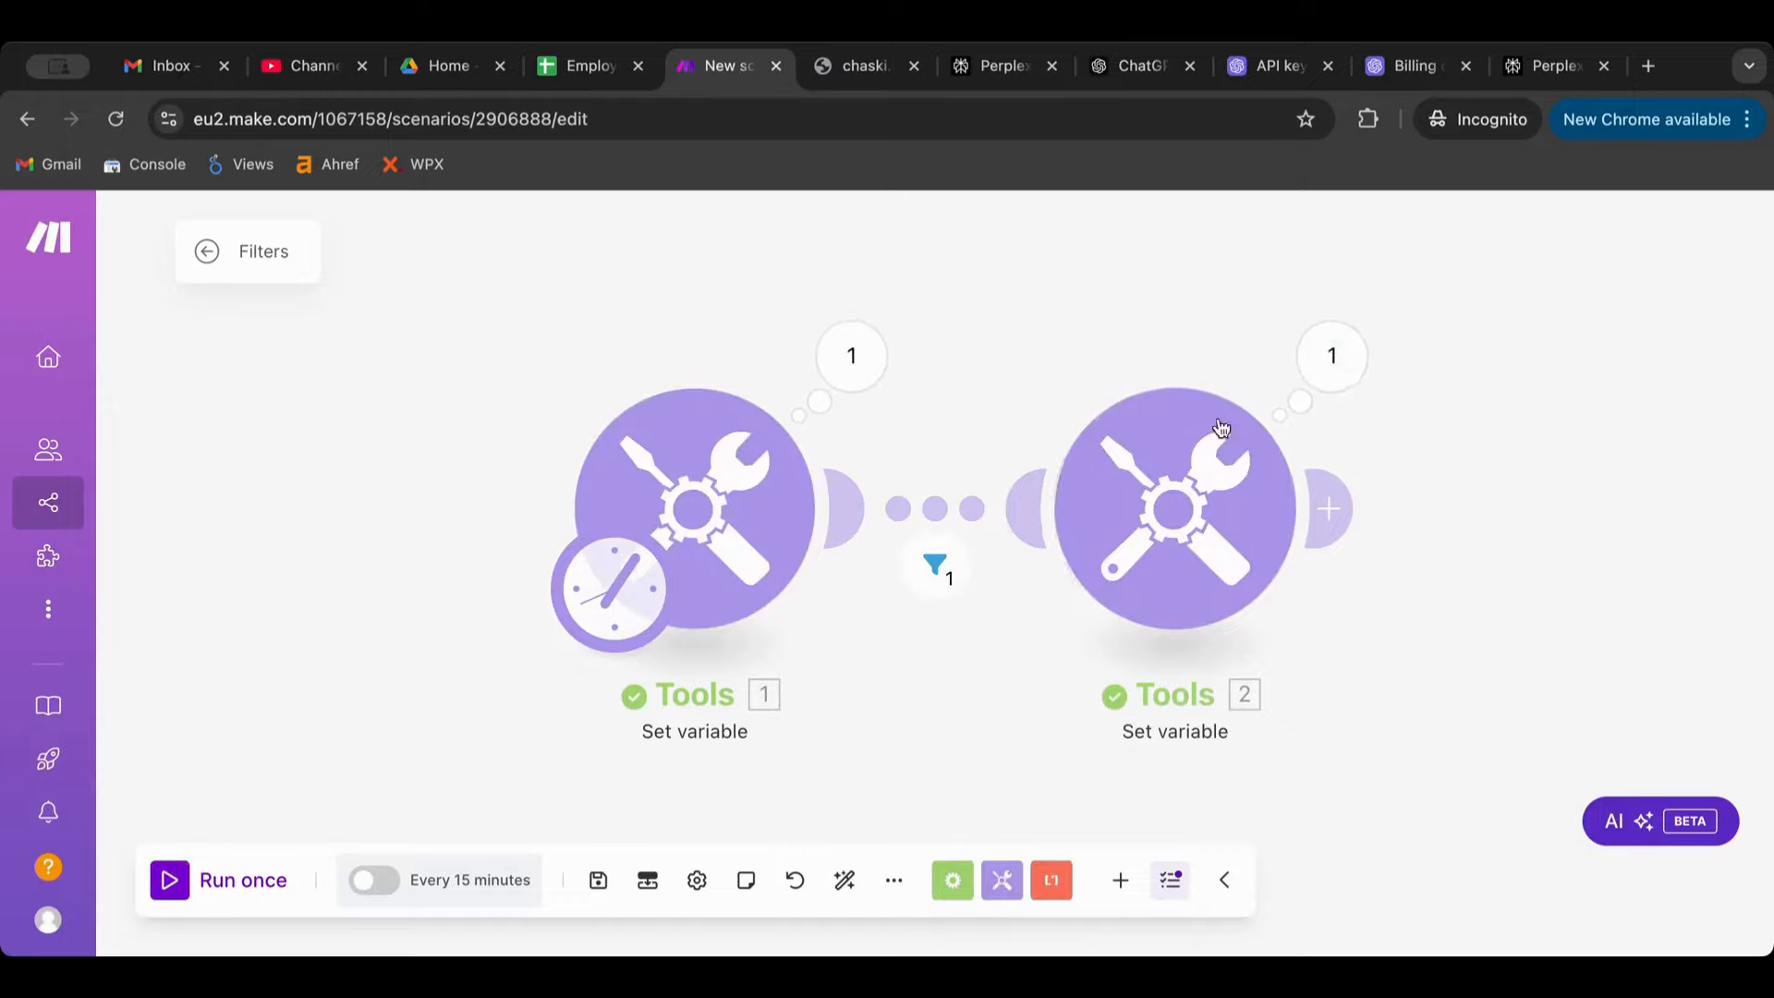
click(940, 577)
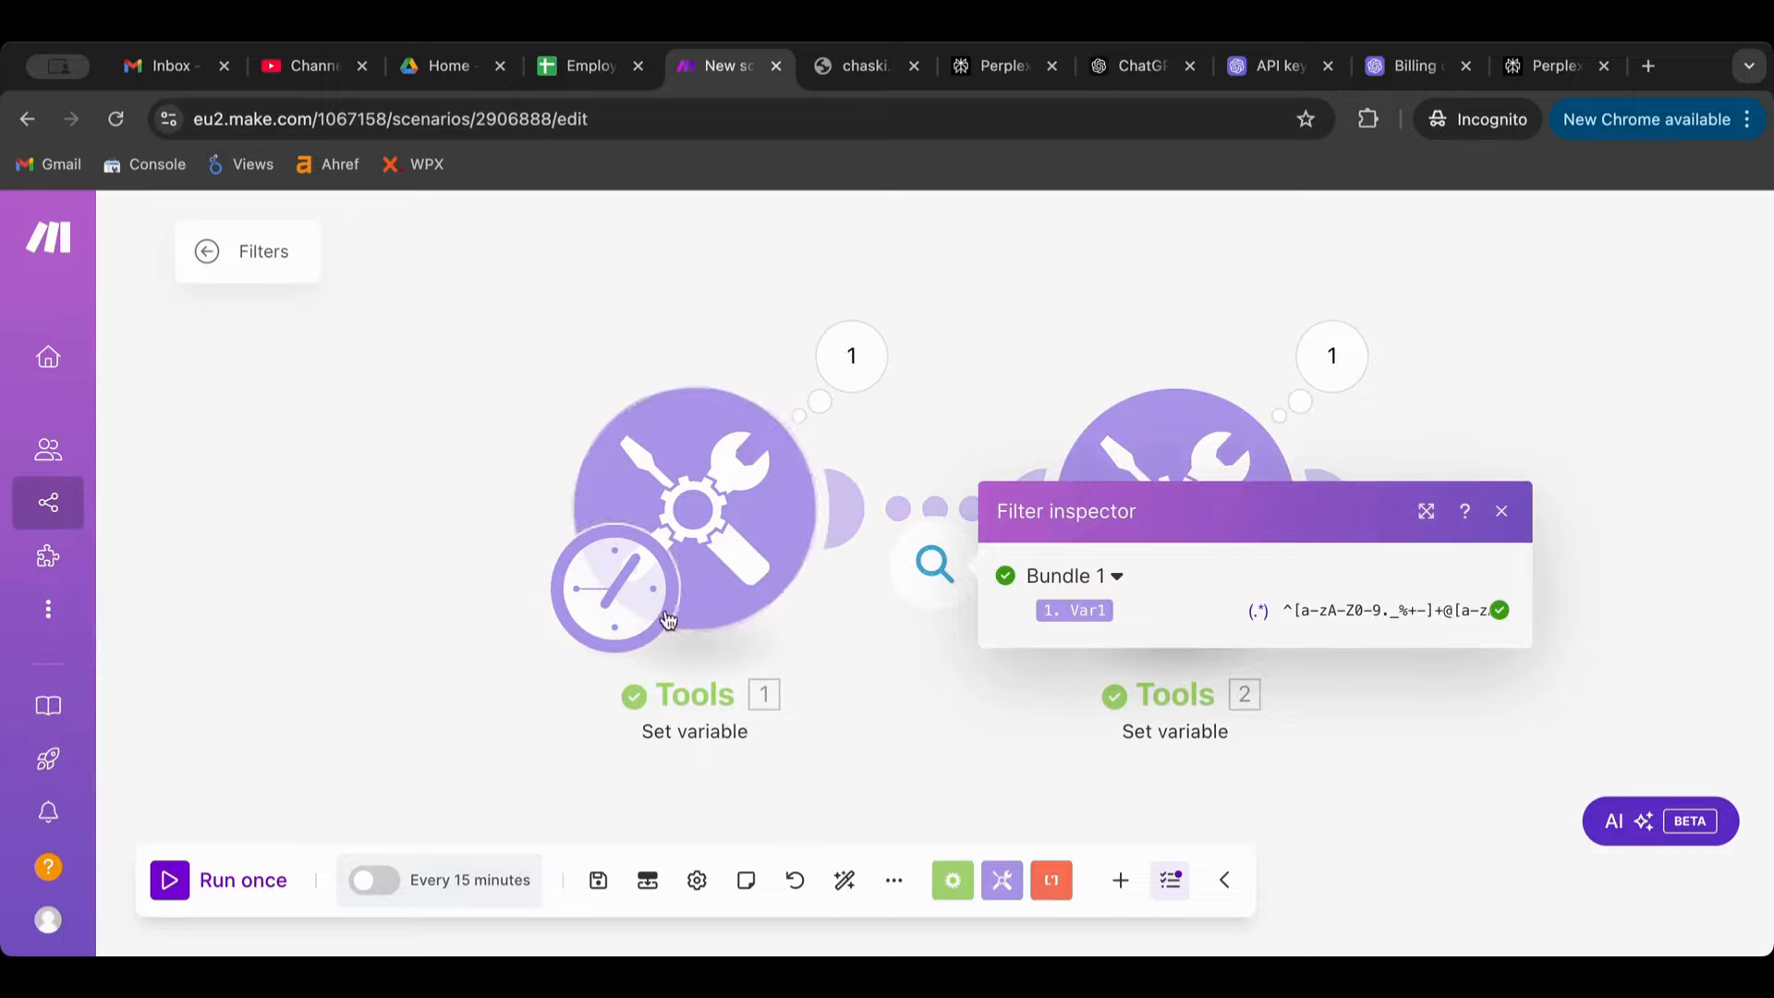
Set the Var1 value in the first Set variable module to name@name and save the module.
click(720, 546)
click(1077, 568)
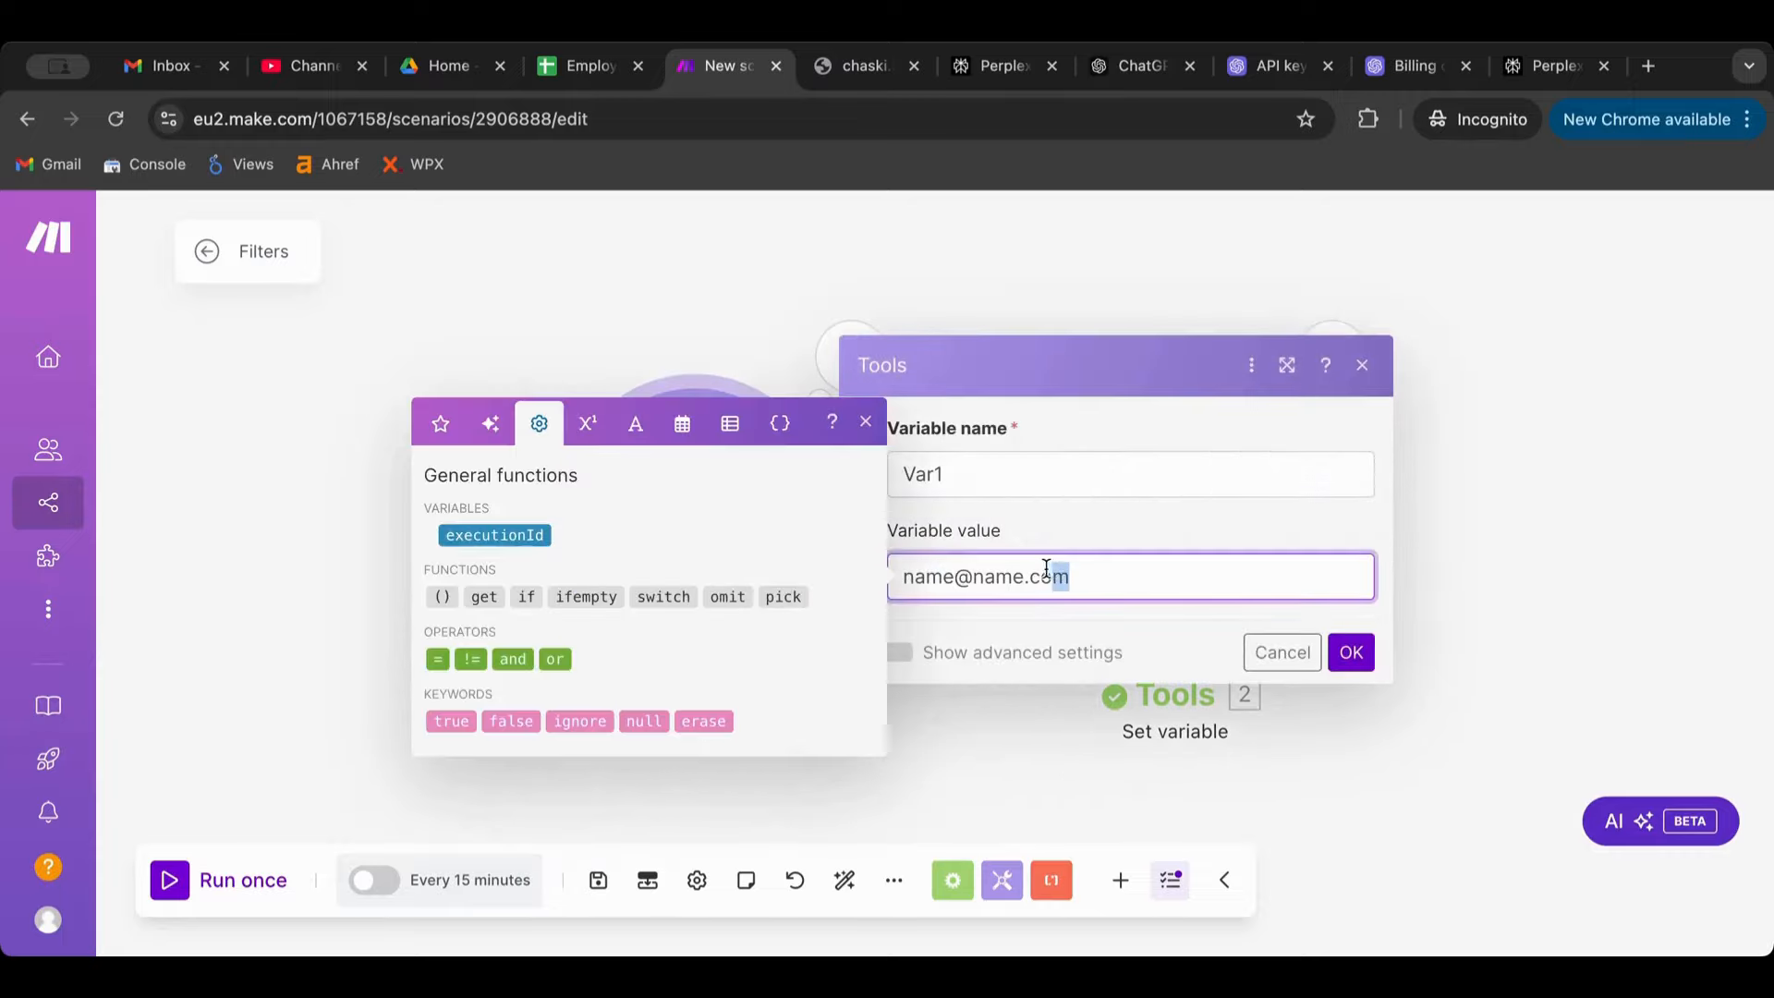
drag(1072, 577, 1024, 577)
key(BackSpace)
click(1350, 654)
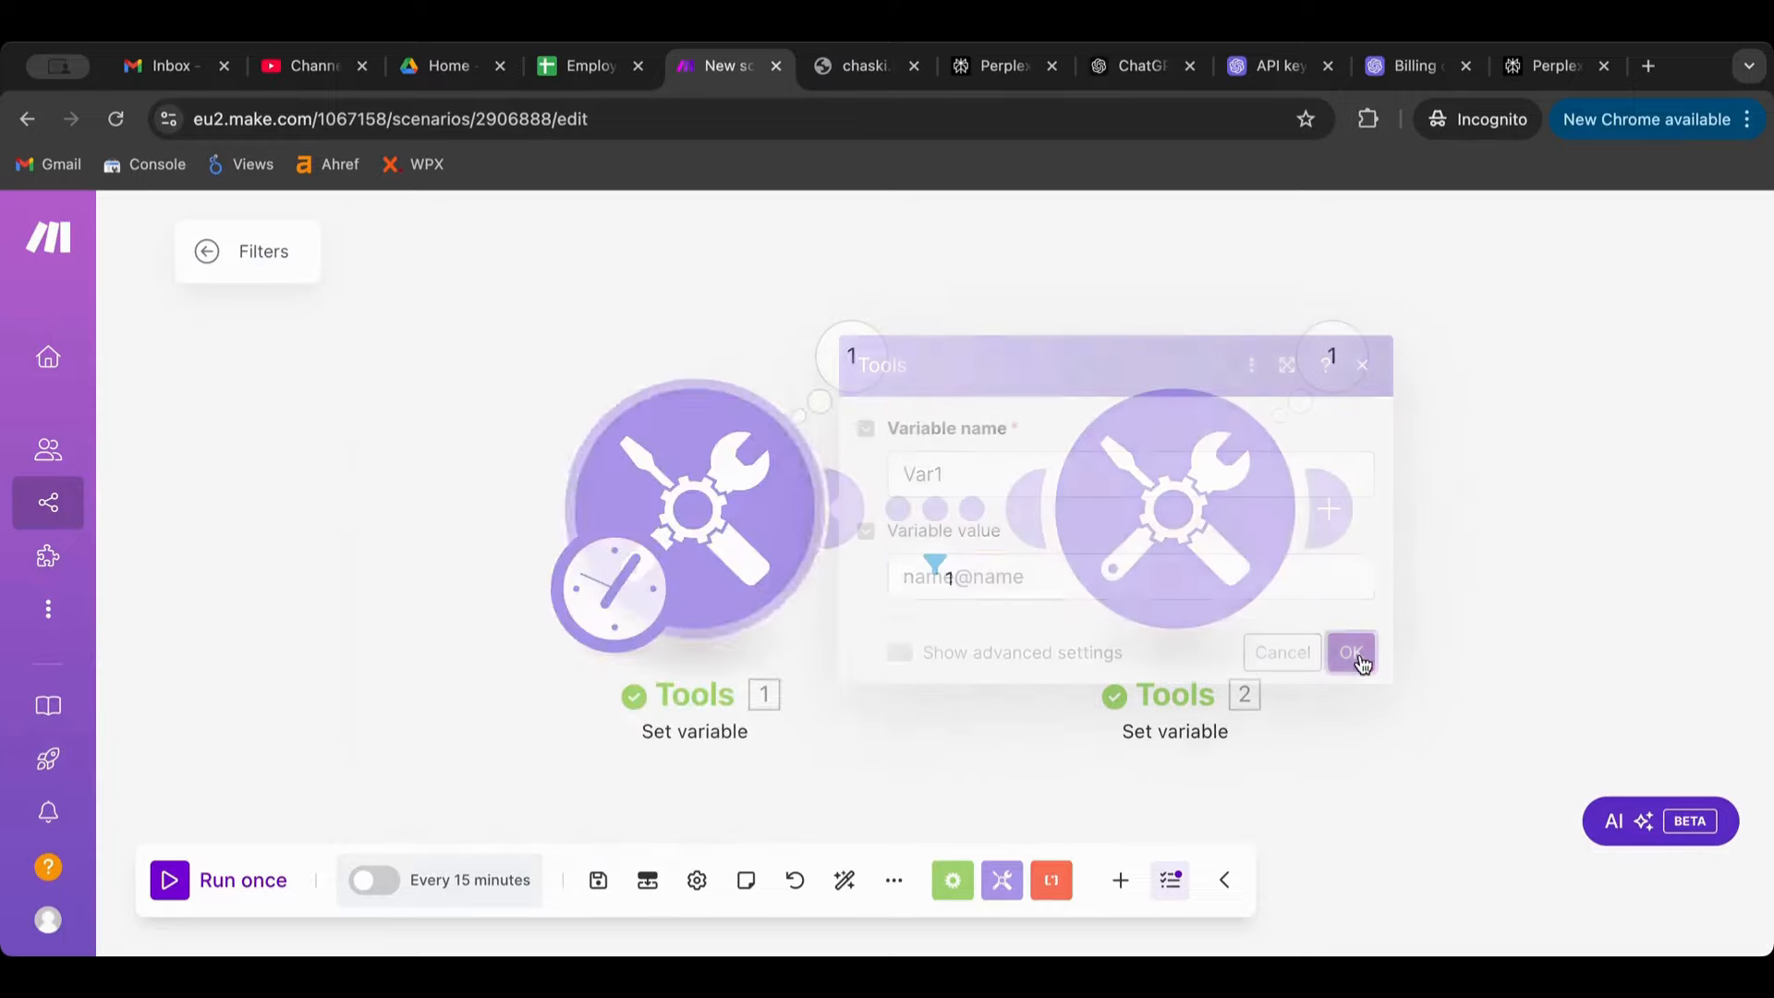
Run the scenario once with the changed Var1 value, inspect the filter result, and review the filter's regex pattern.
click(171, 882)
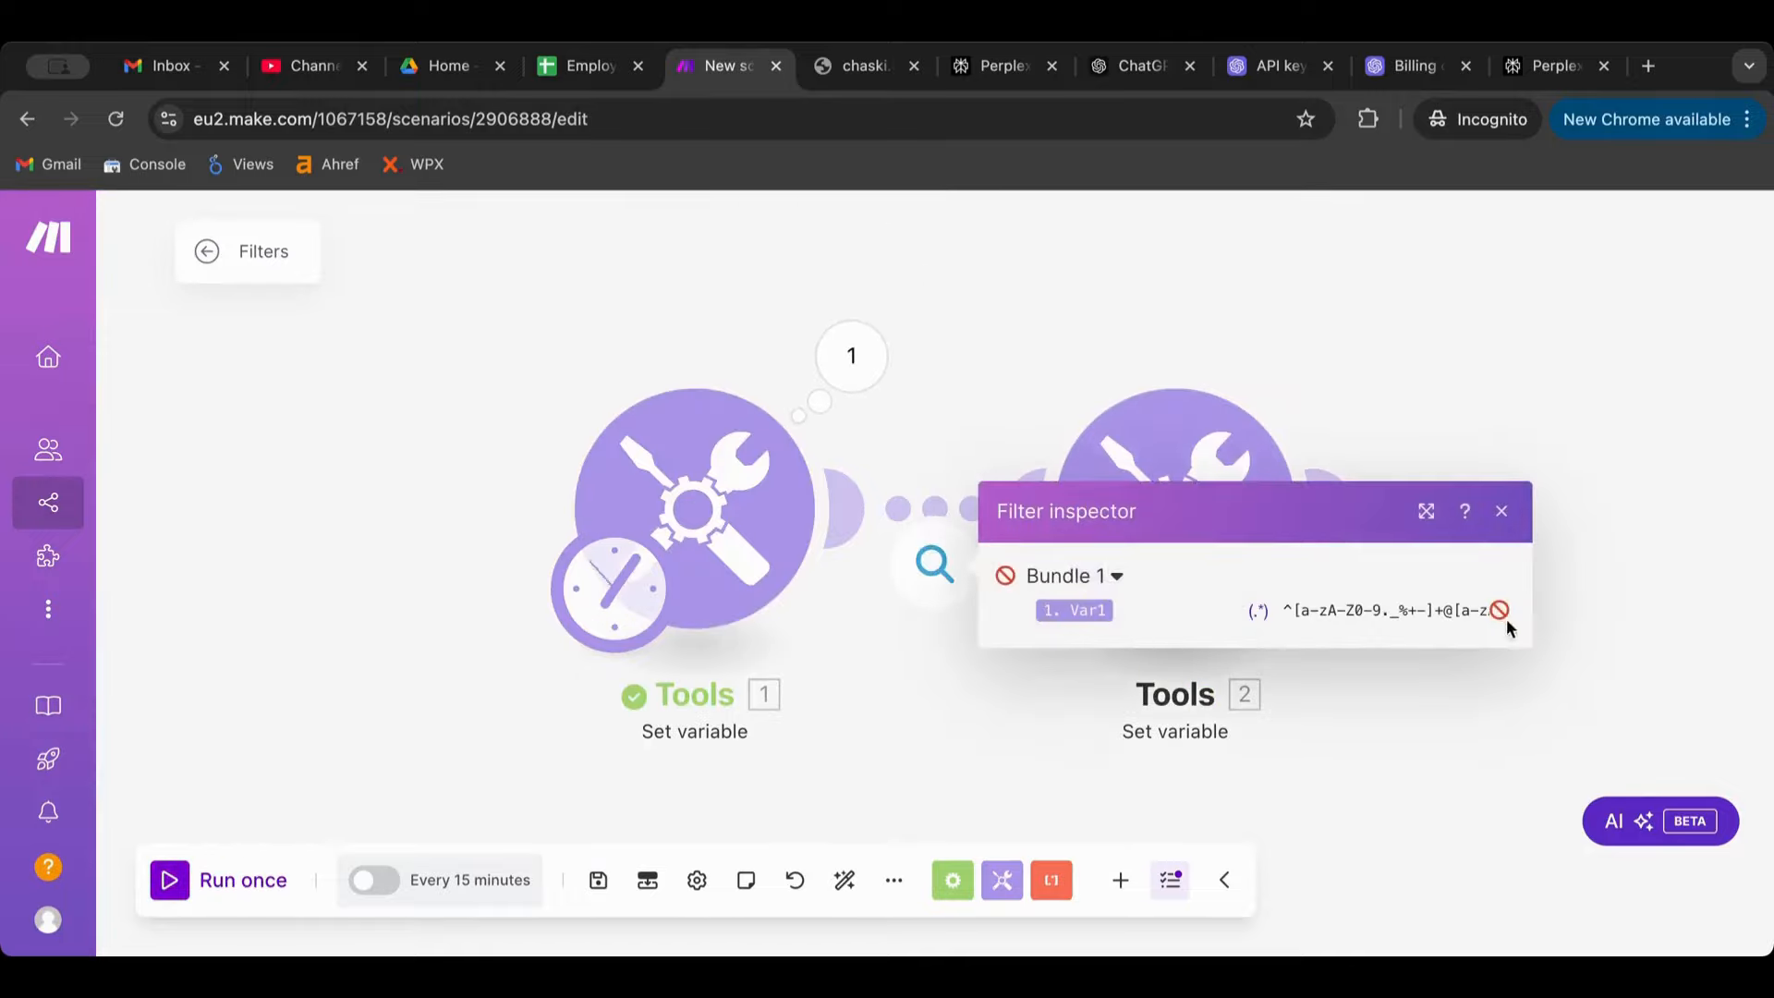
click(905, 516)
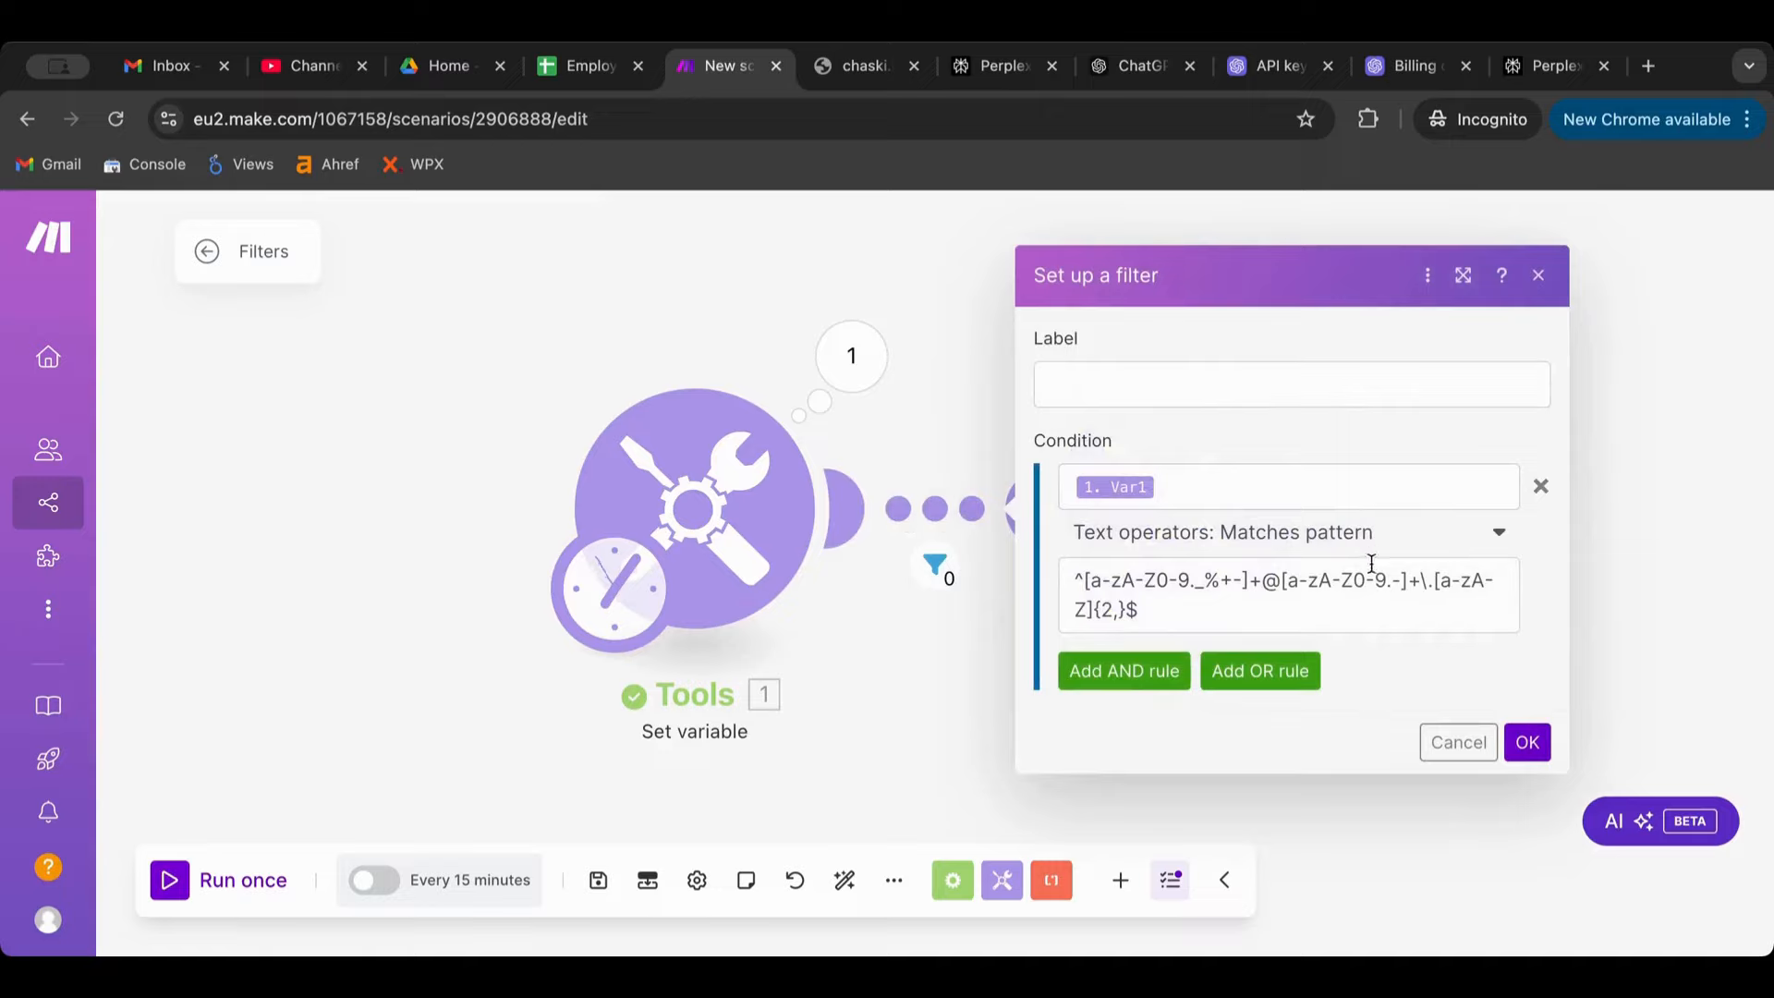
drag(1154, 624, 1034, 560)
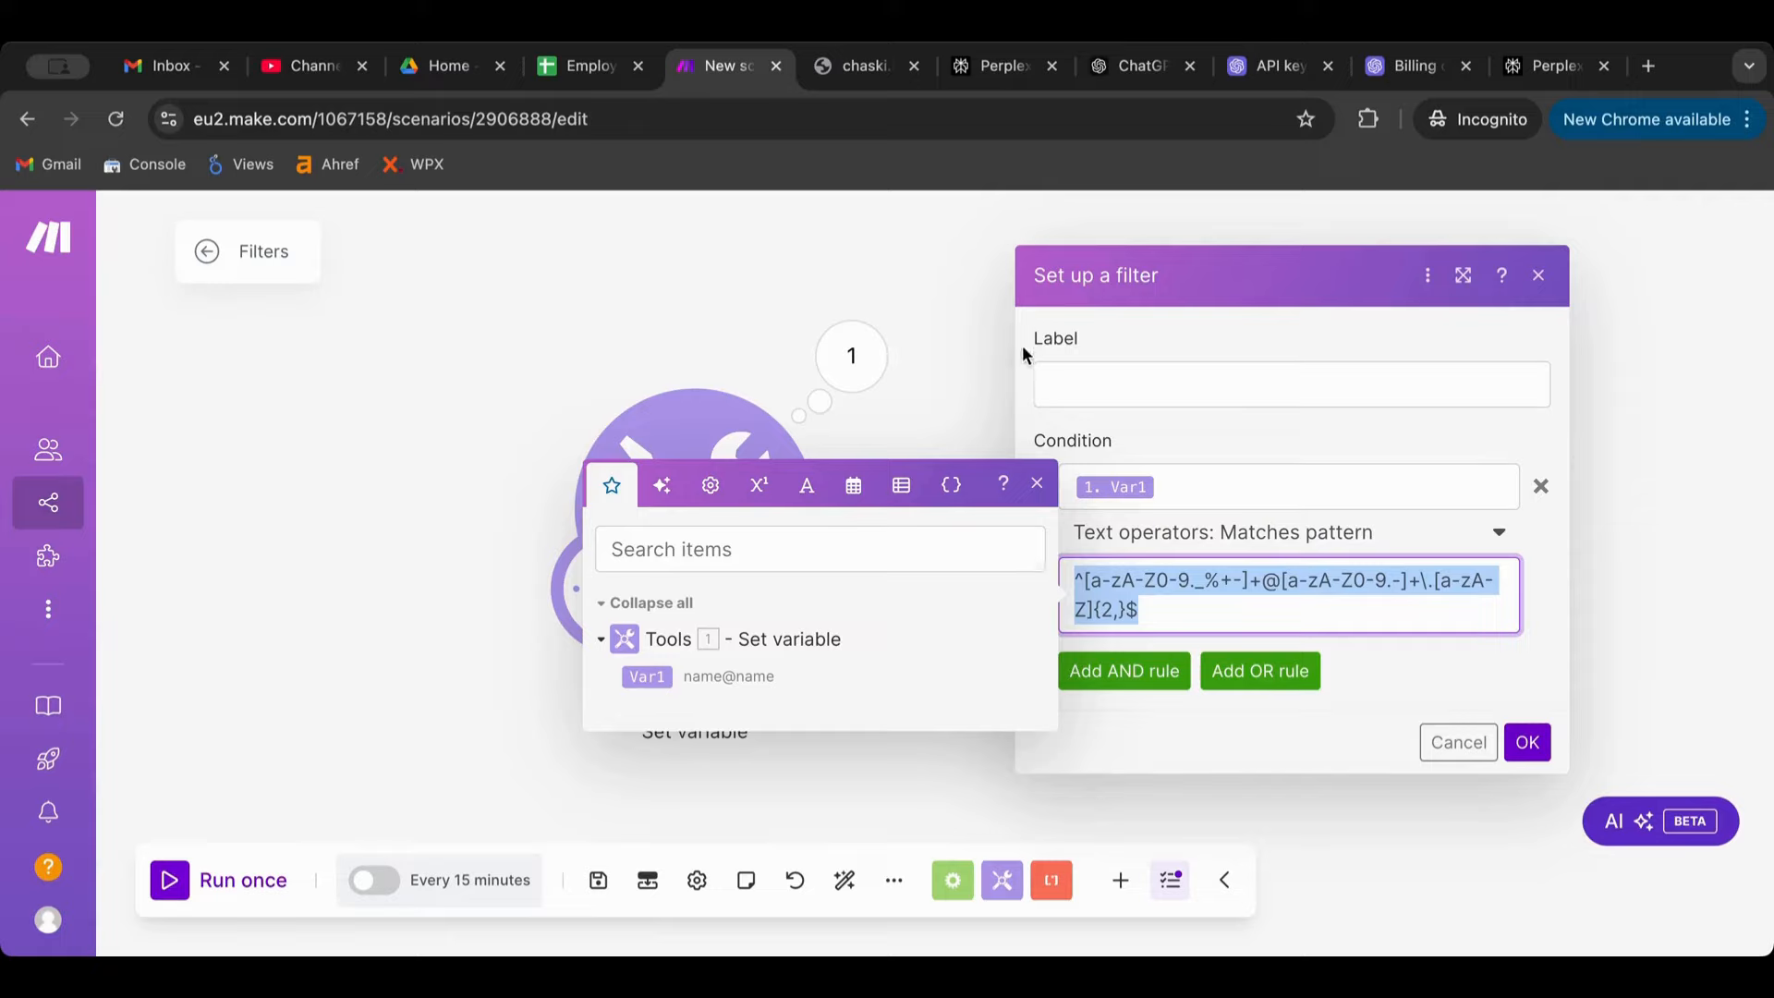
Examine the filter operators available for the Var1 condition, from basic and text through numeric, datetime, time, Boolean and array.
click(1327, 545)
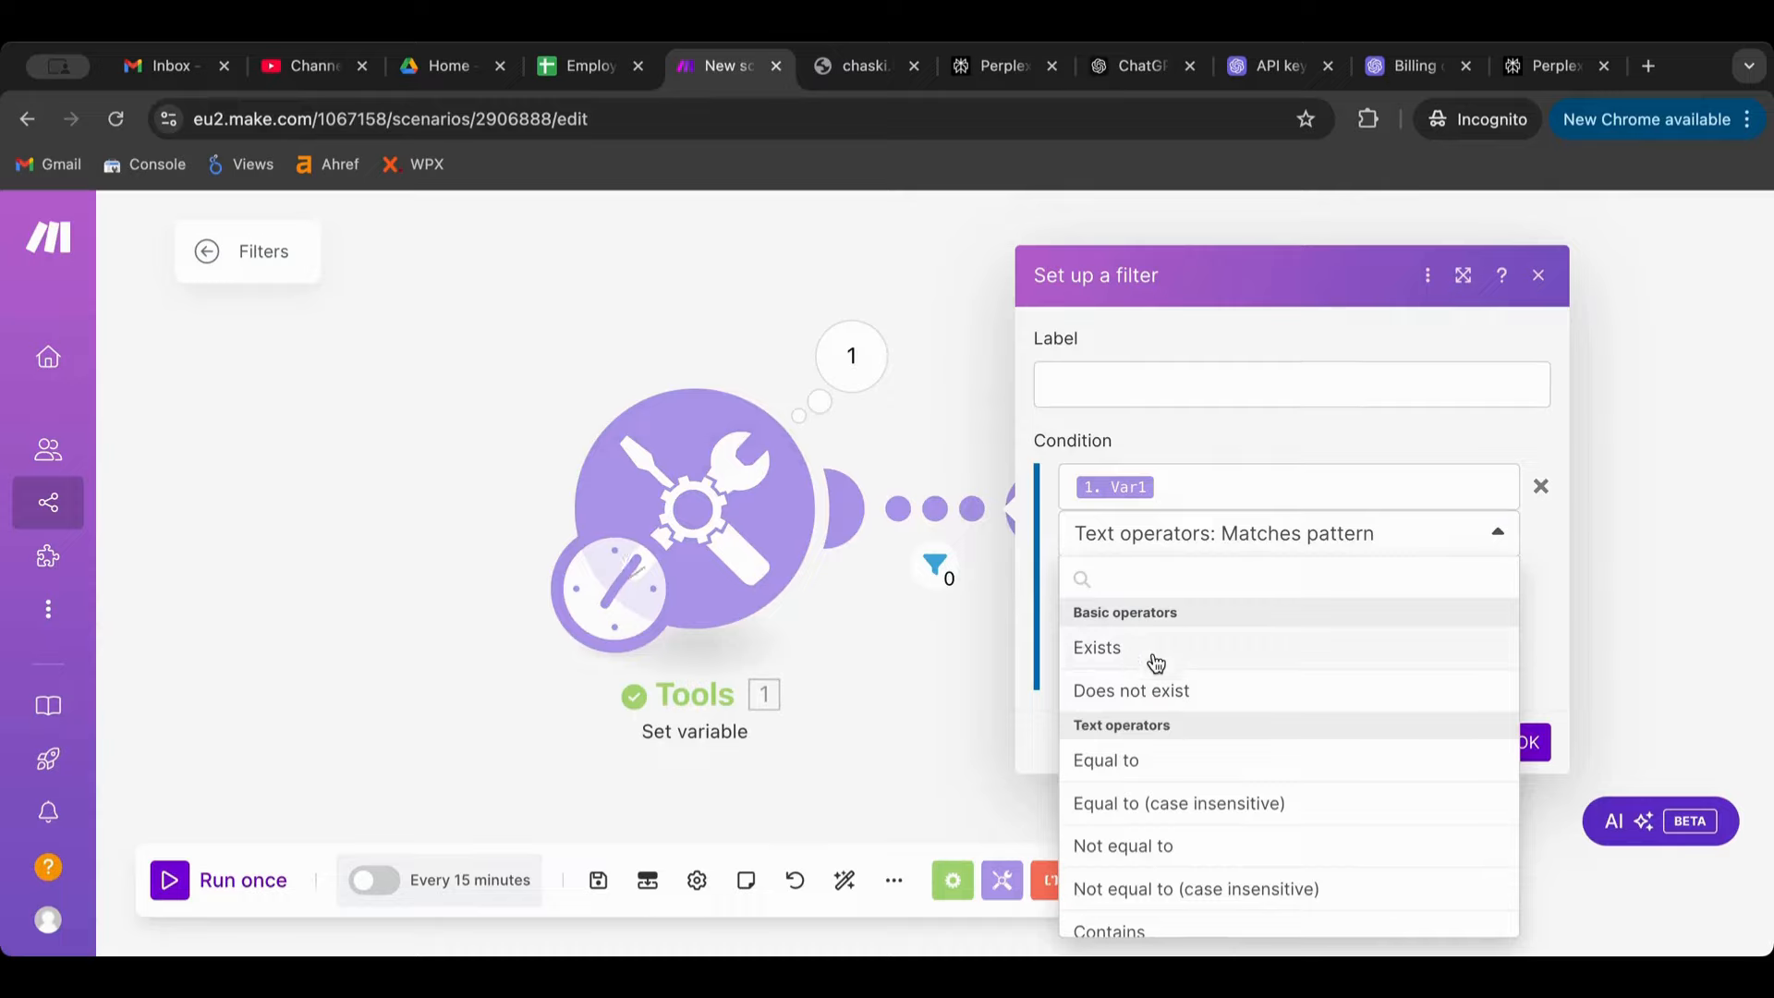
scroll(1143, 705, down, 3)
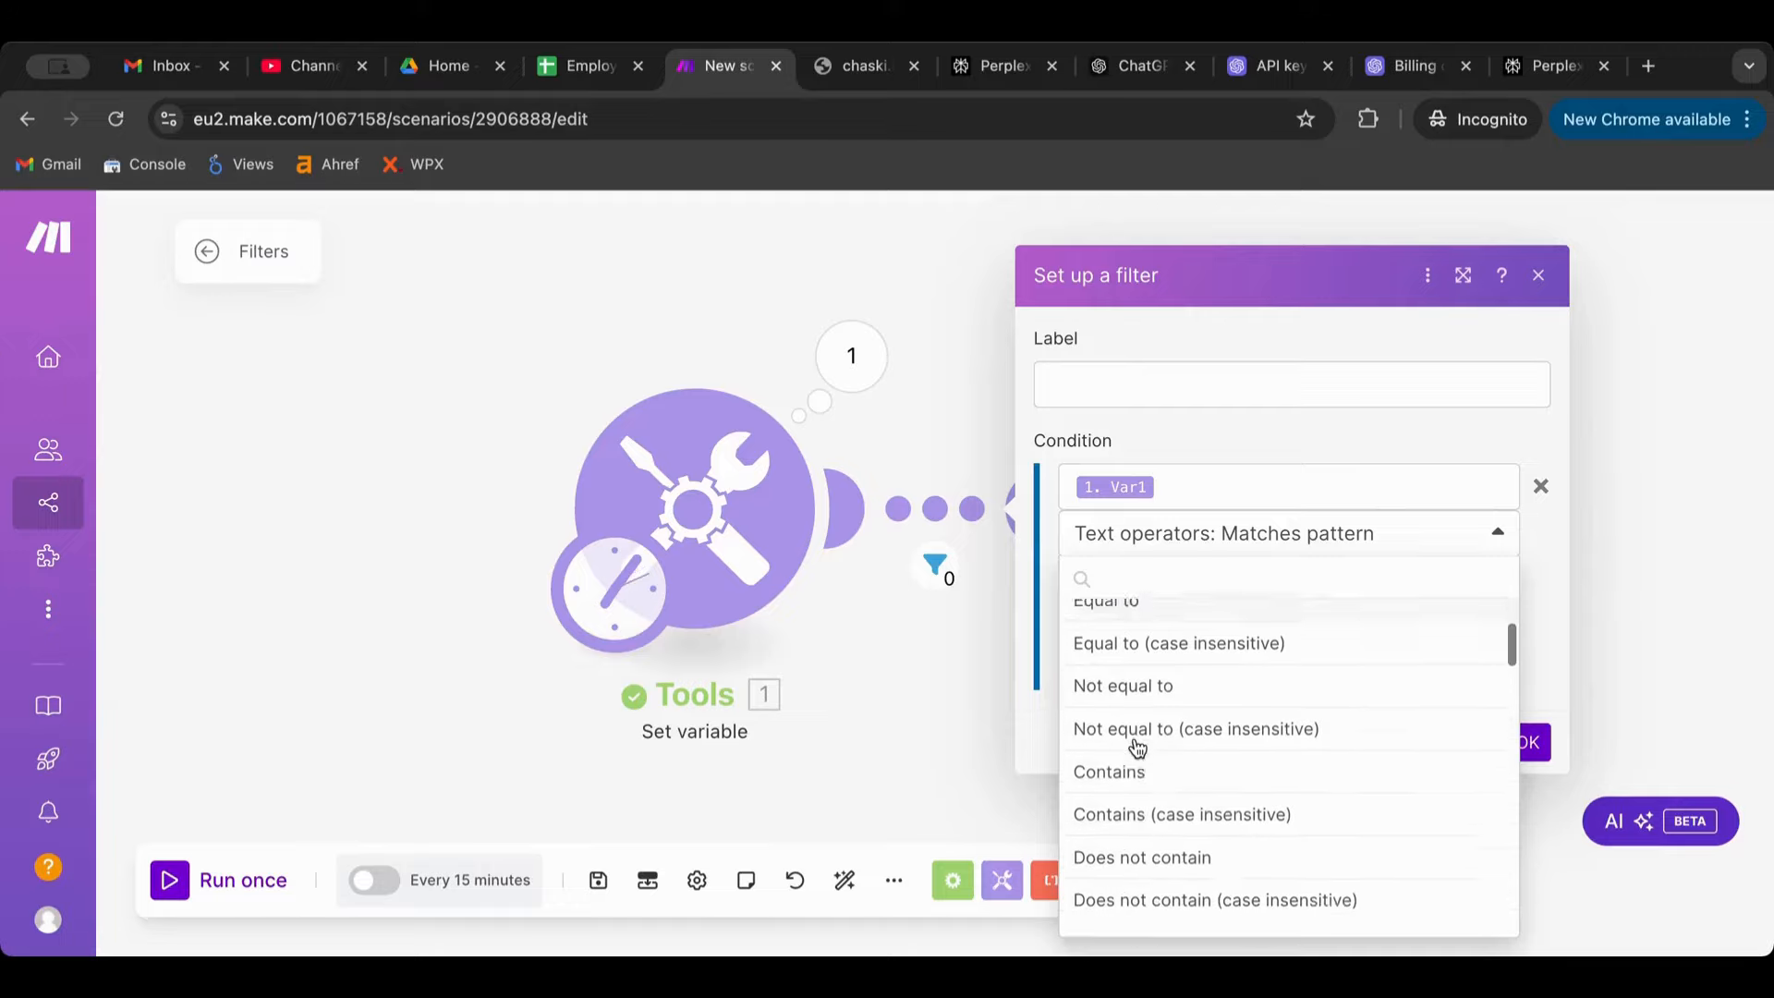
scroll(1136, 736, up, 1)
scroll(1171, 671, down, 3)
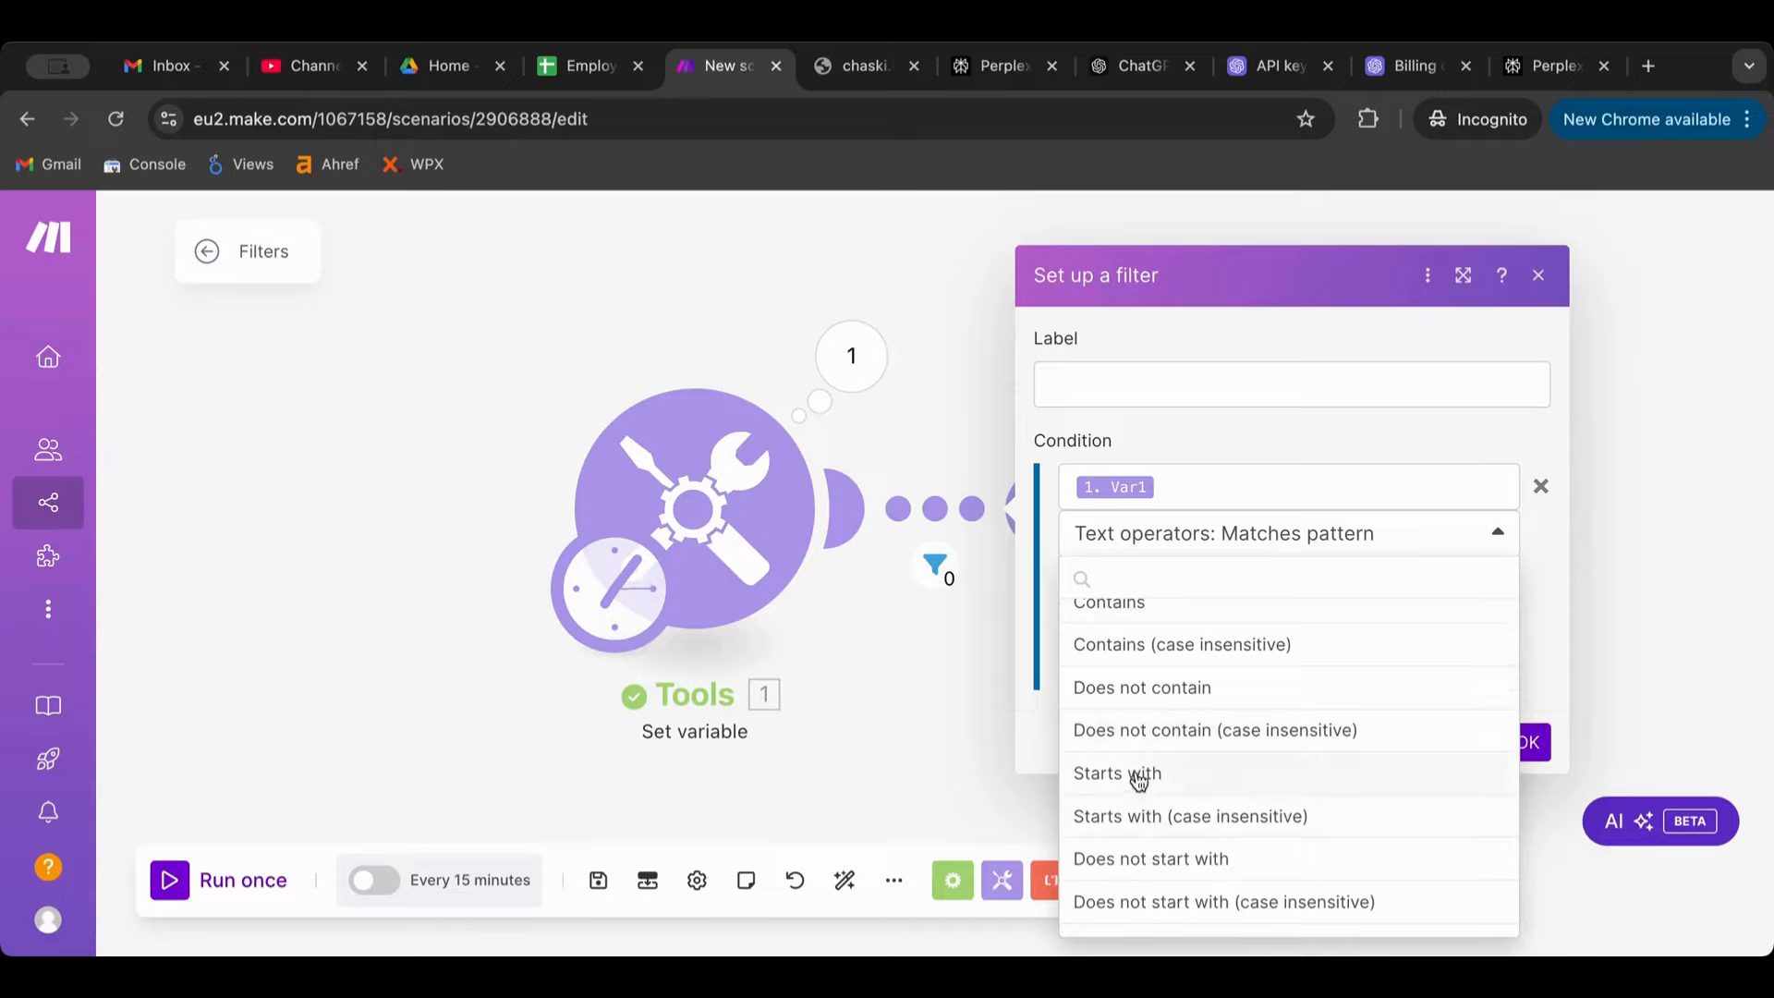
scroll(1146, 776, down, 3)
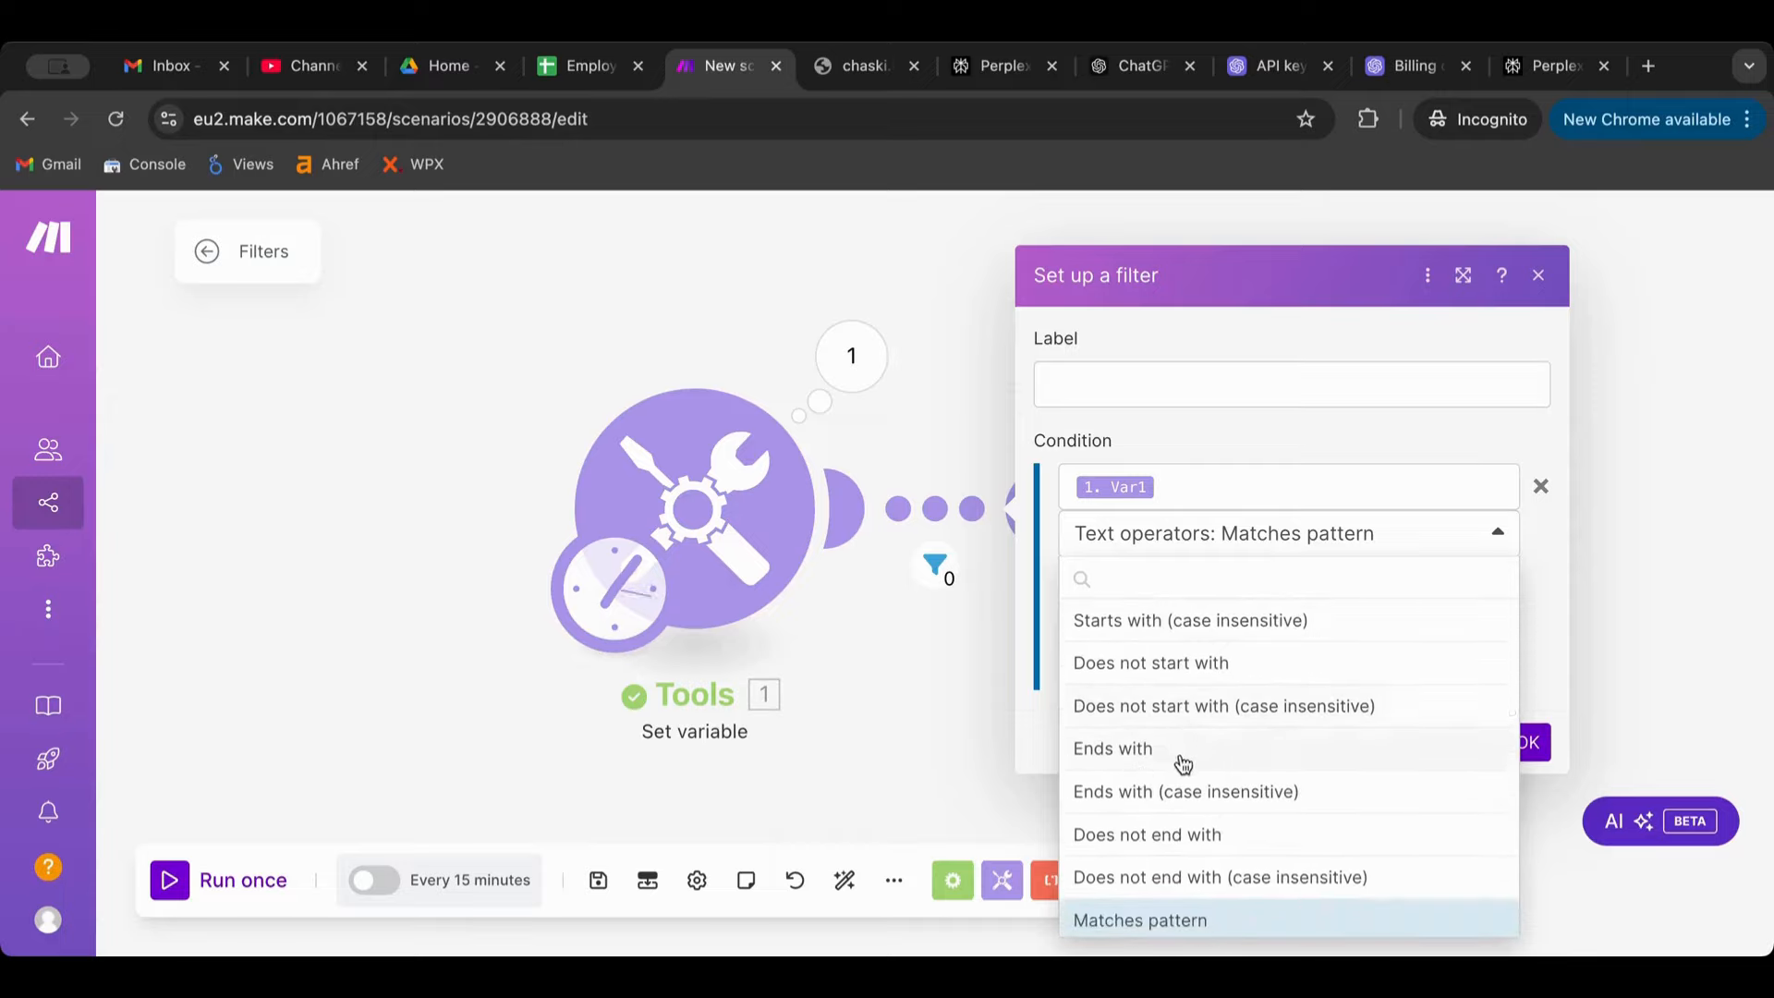
scroll(1180, 762, down, 1)
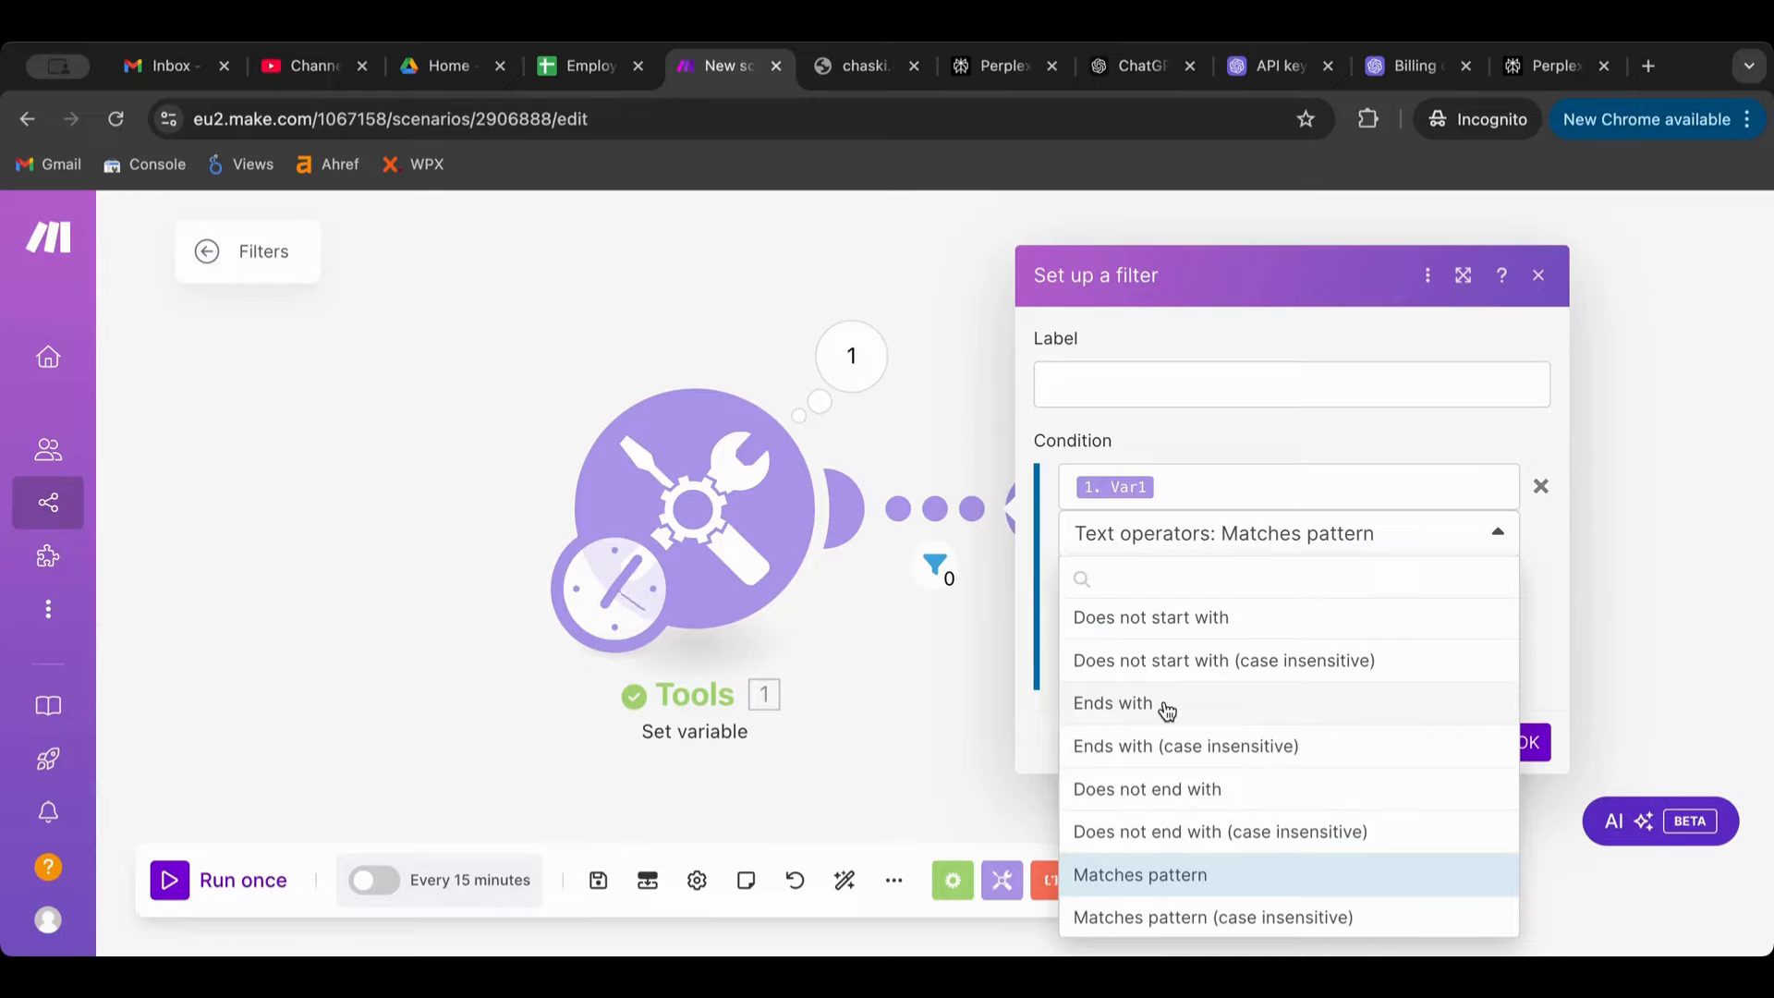
scroll(1167, 709, down, 4)
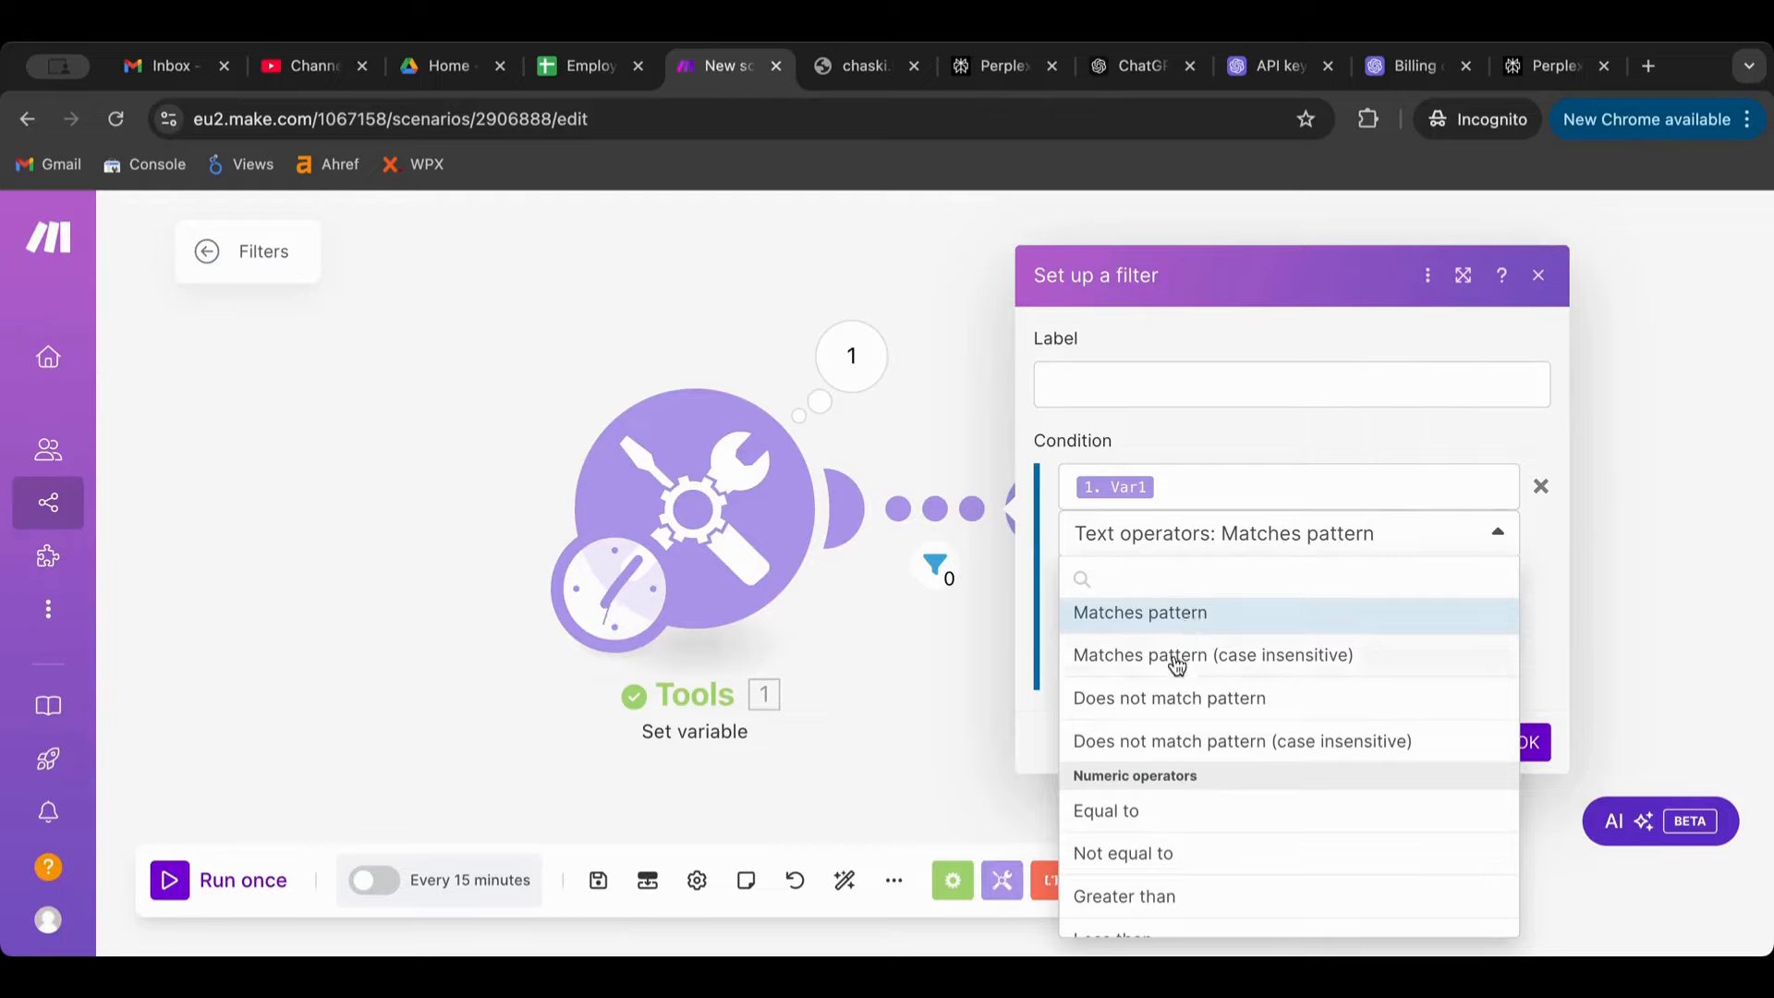
scroll(1178, 665, down, 2)
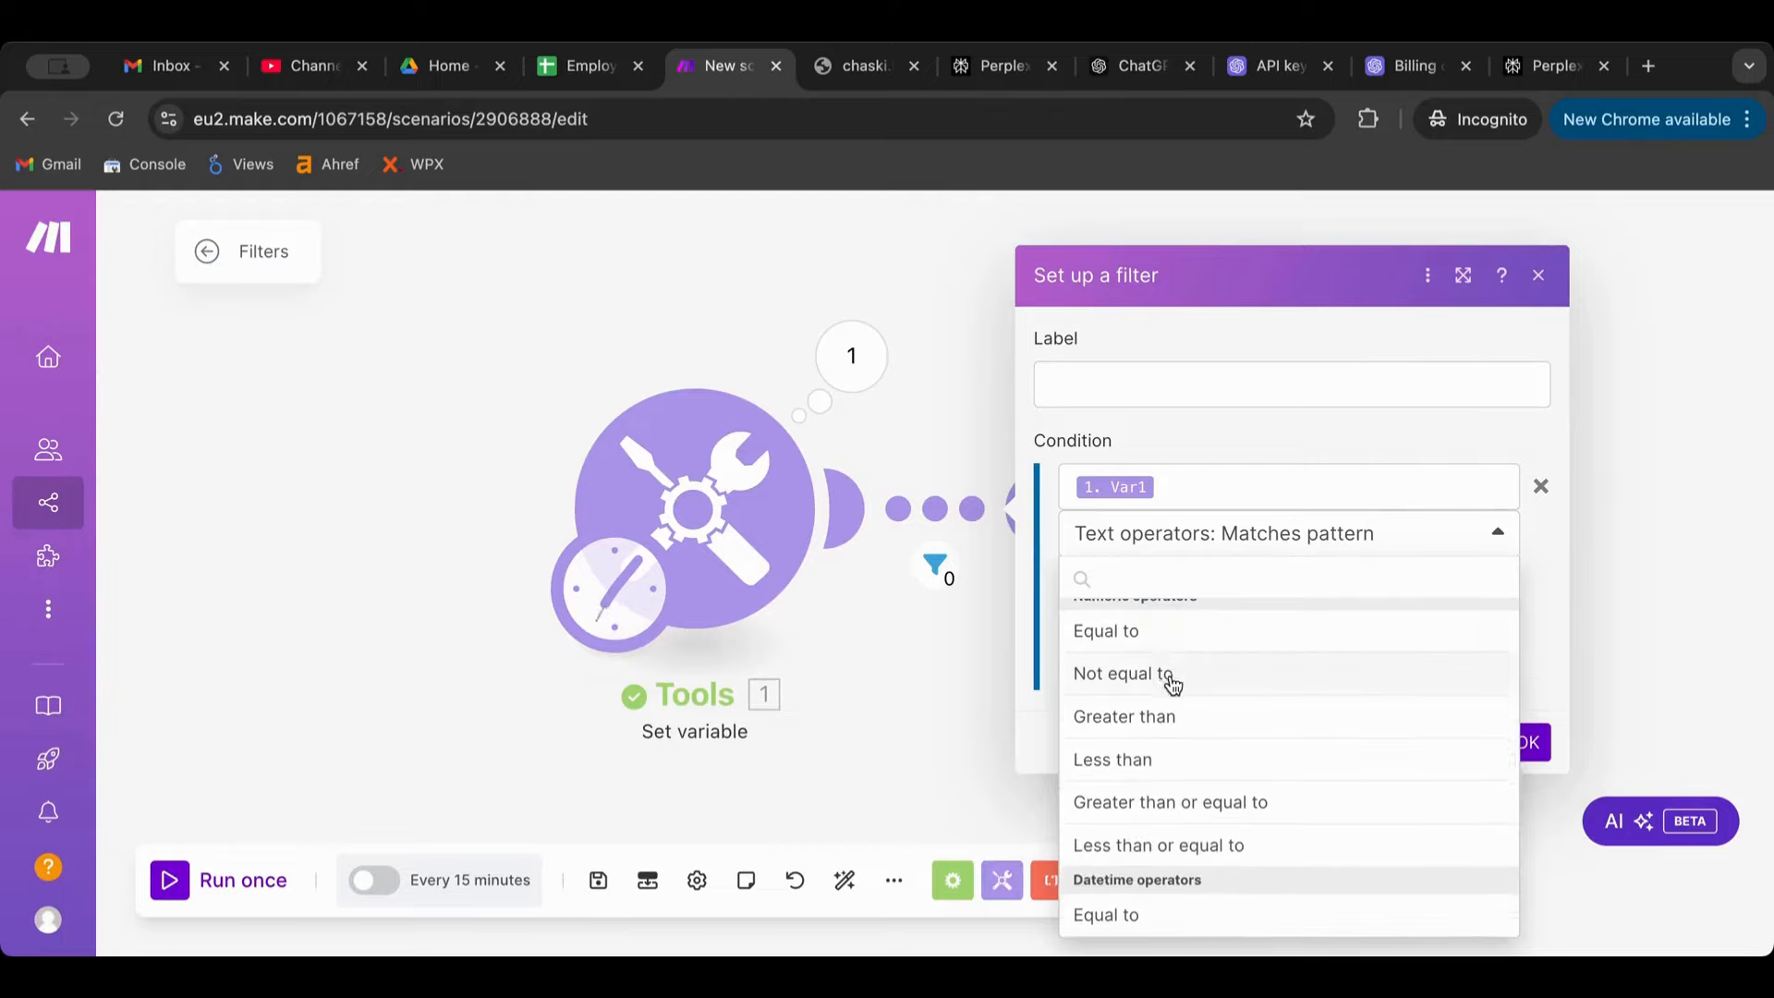
scroll(1173, 683, down, 4)
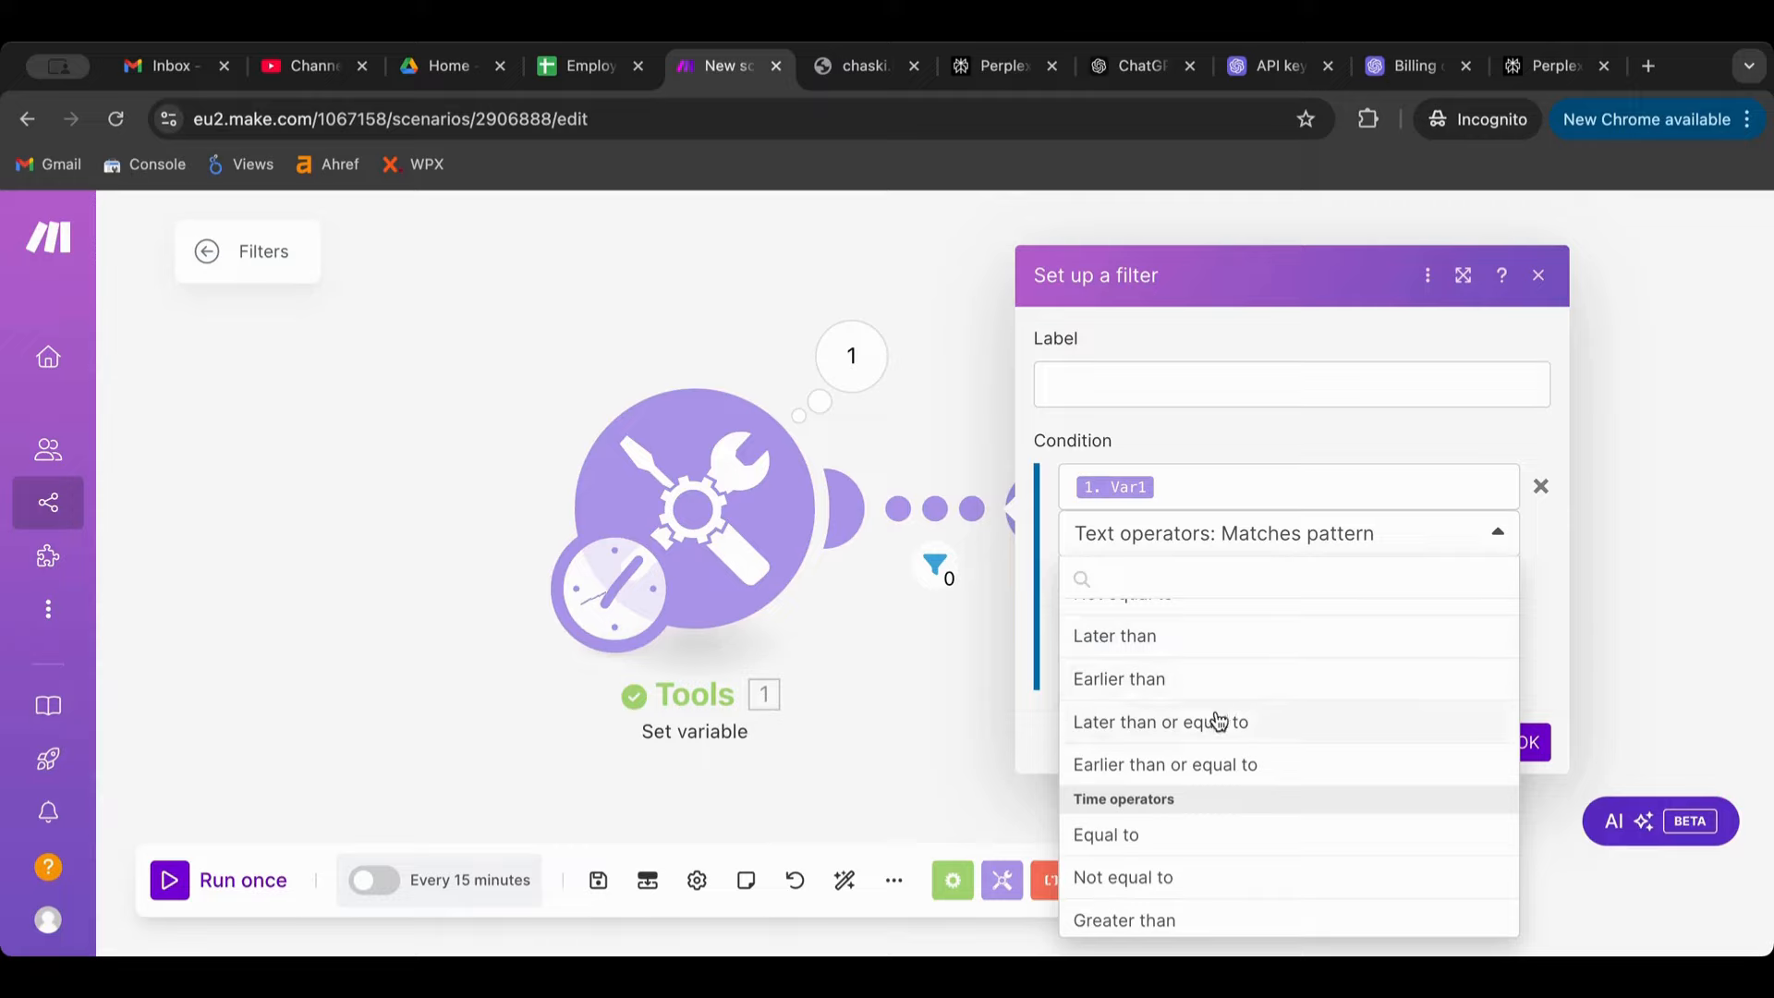
scroll(1217, 724, down, 4)
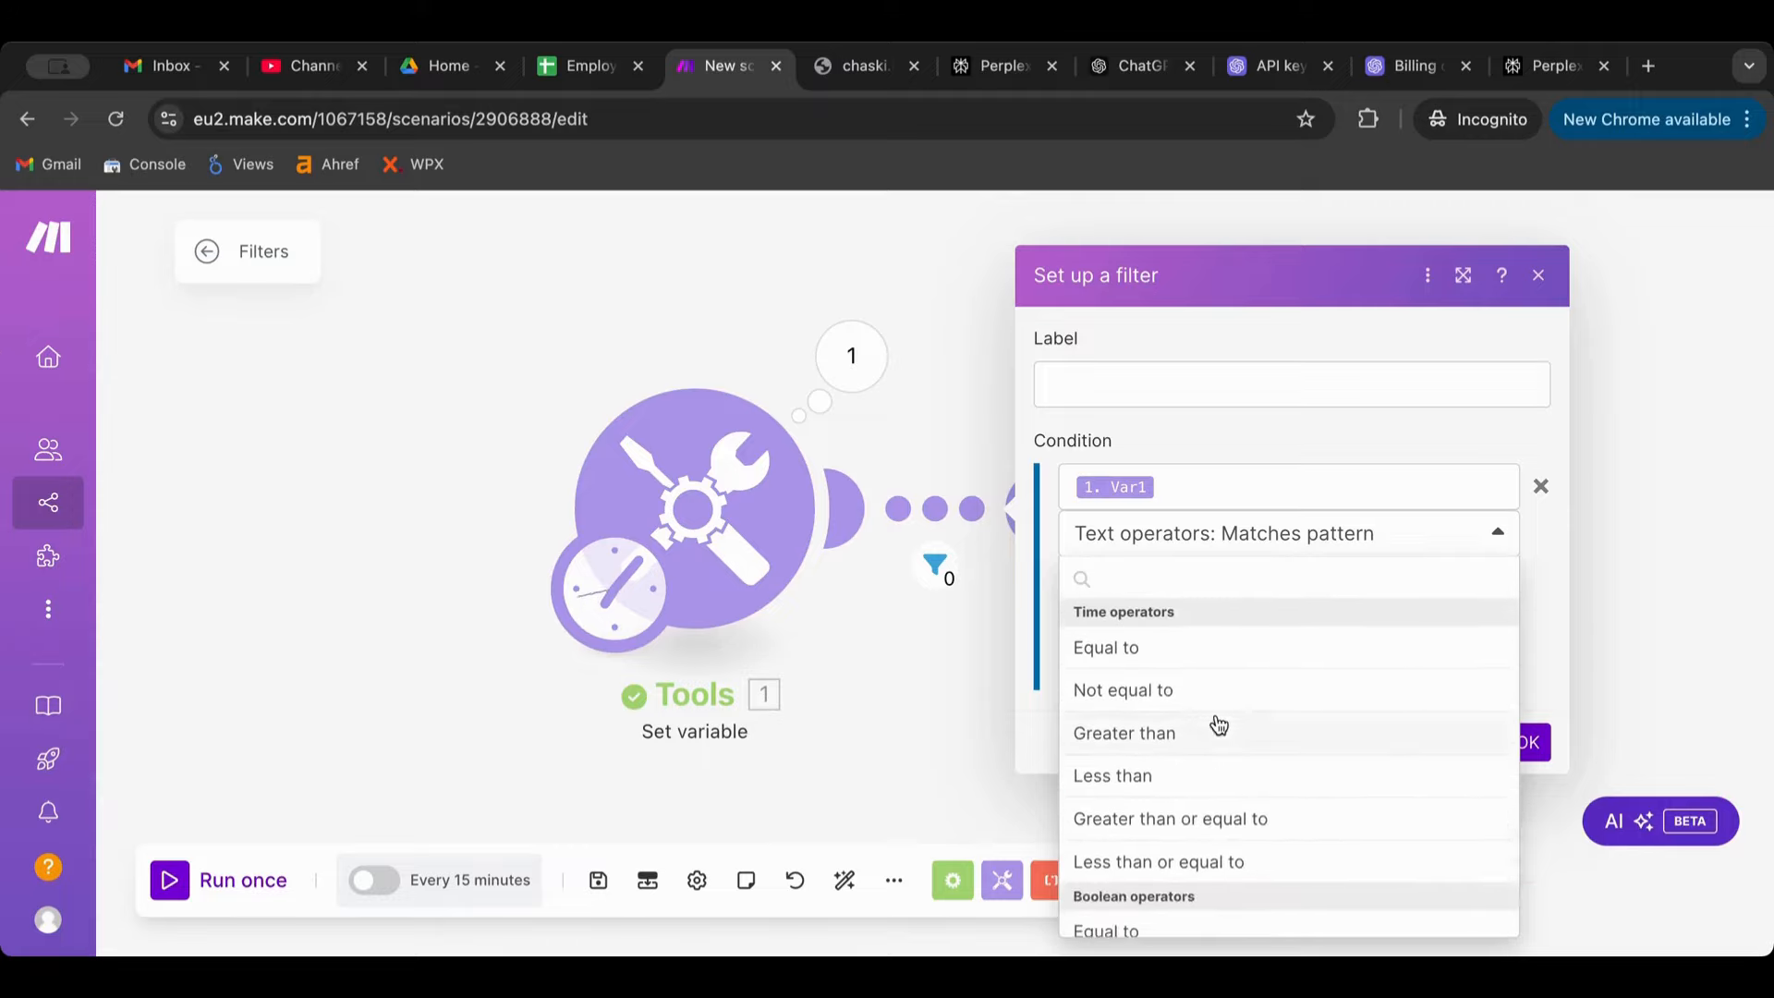
scroll(1218, 724, down, 4)
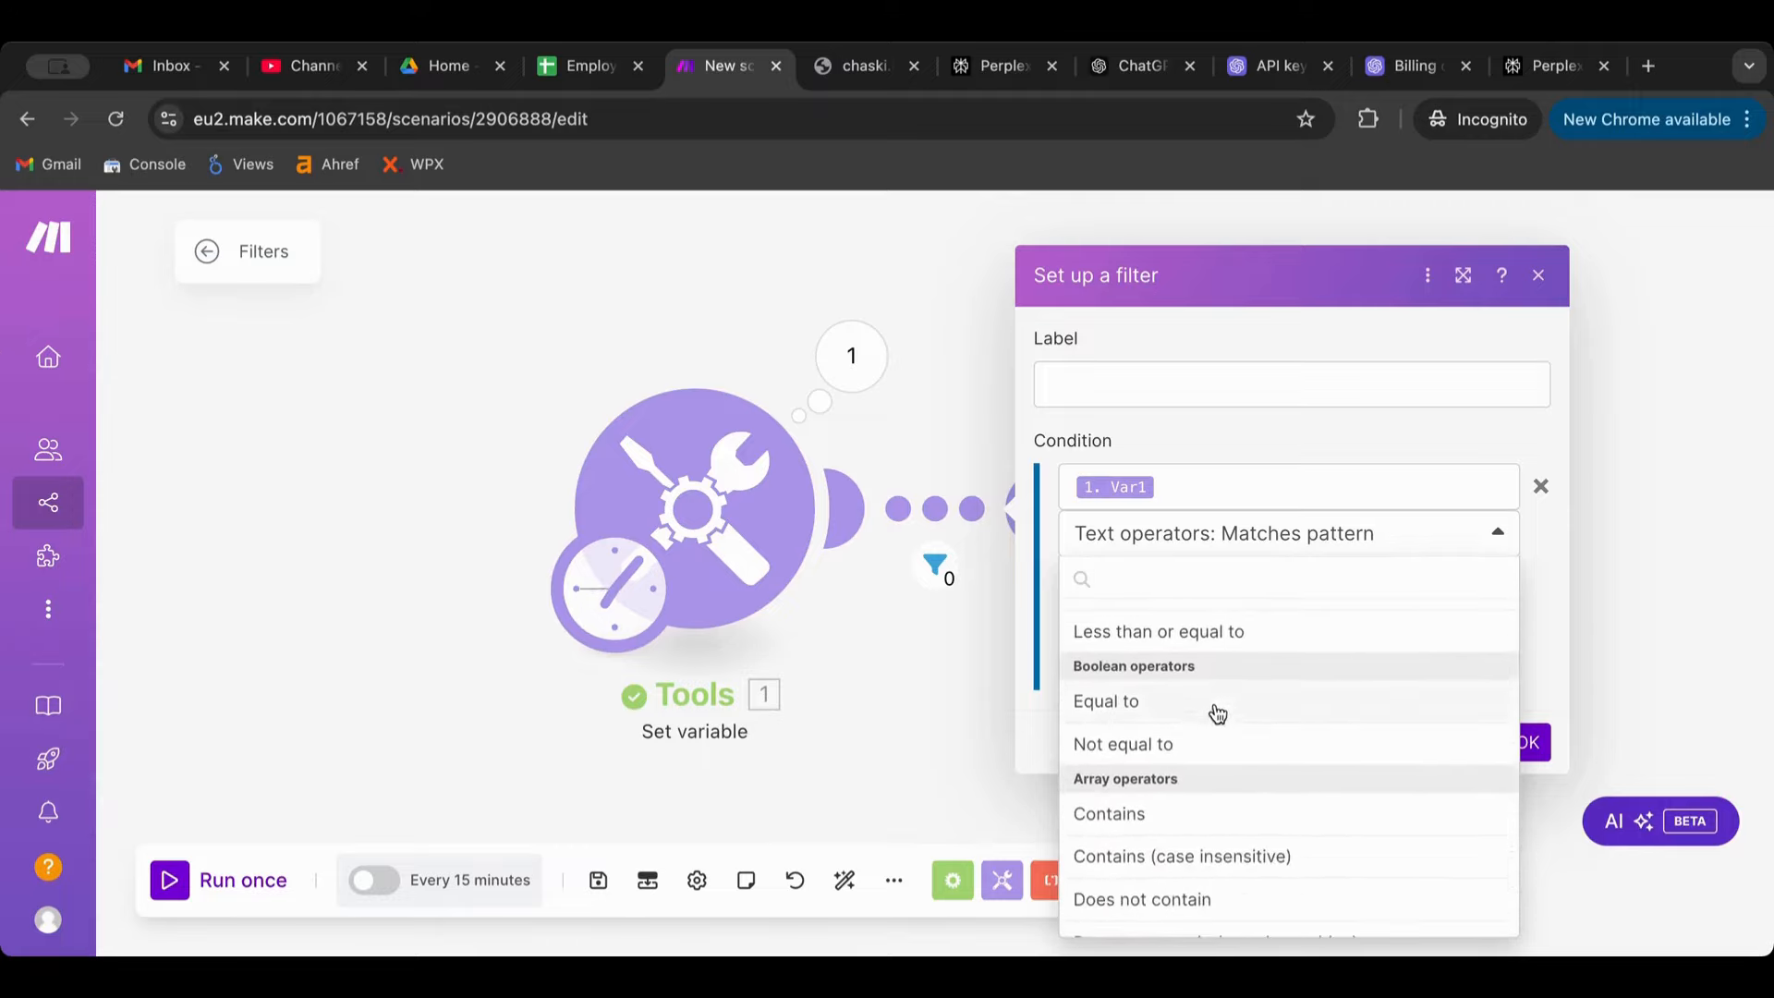
scroll(1218, 713, down, 3)
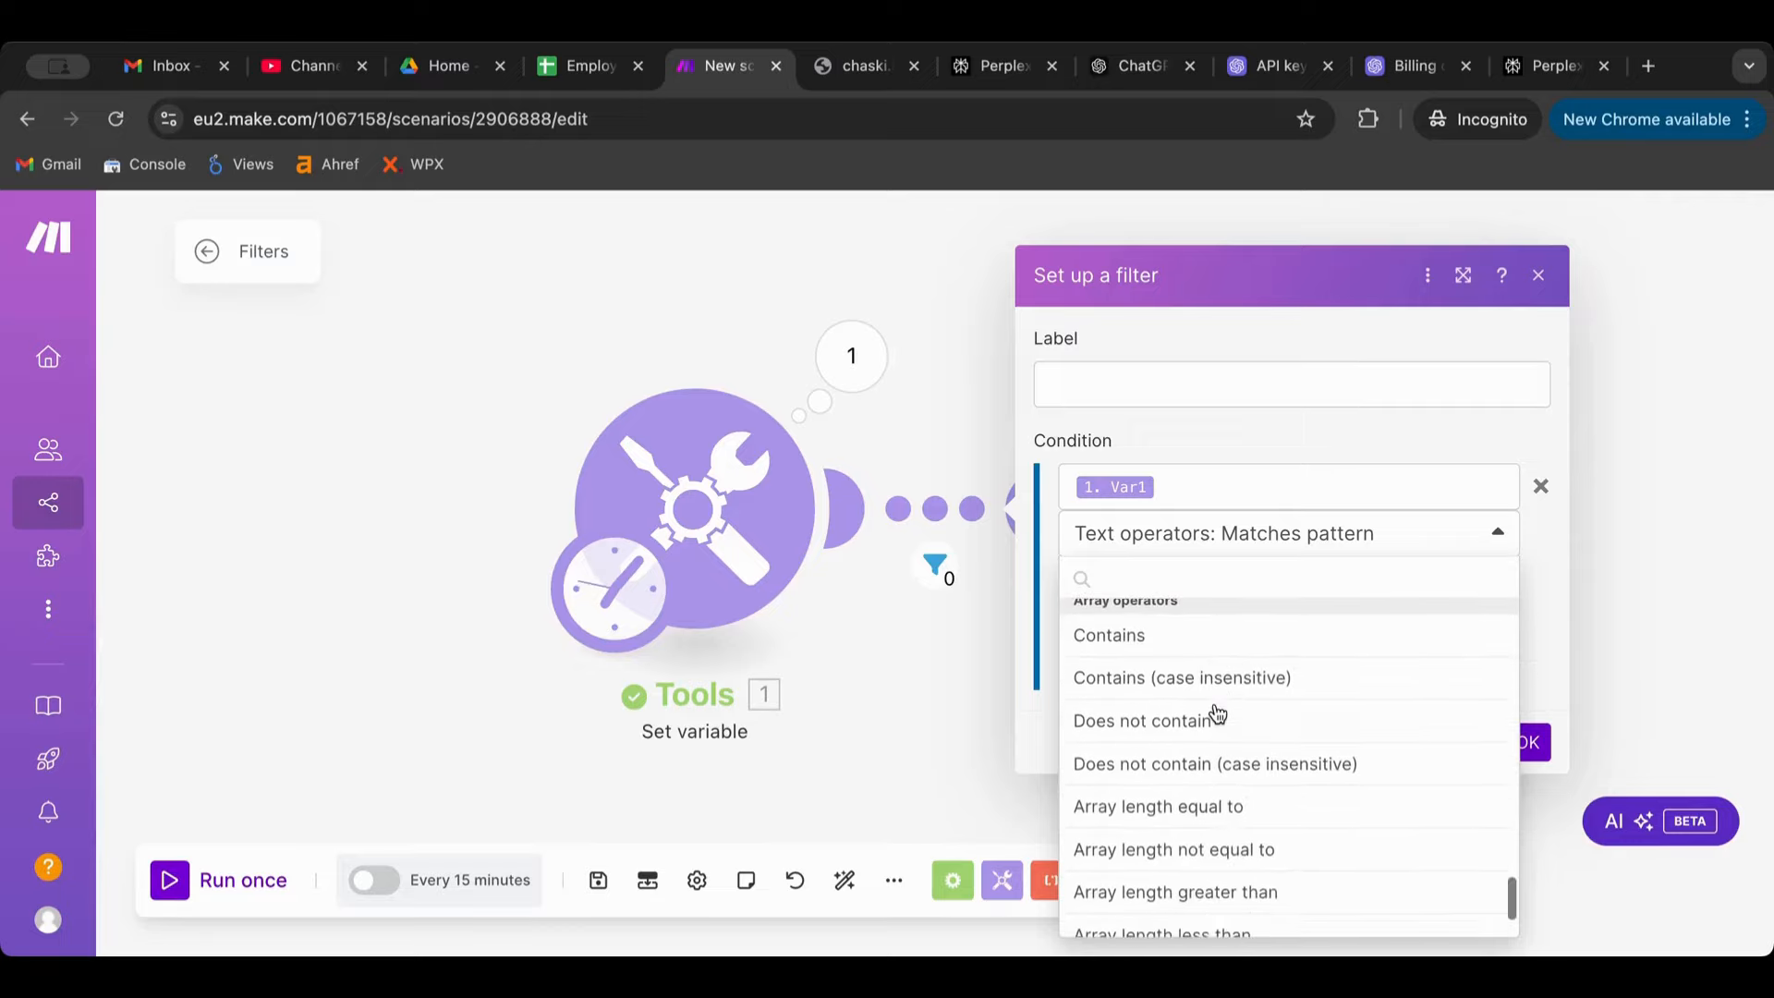
scroll(1211, 650, up, 1)
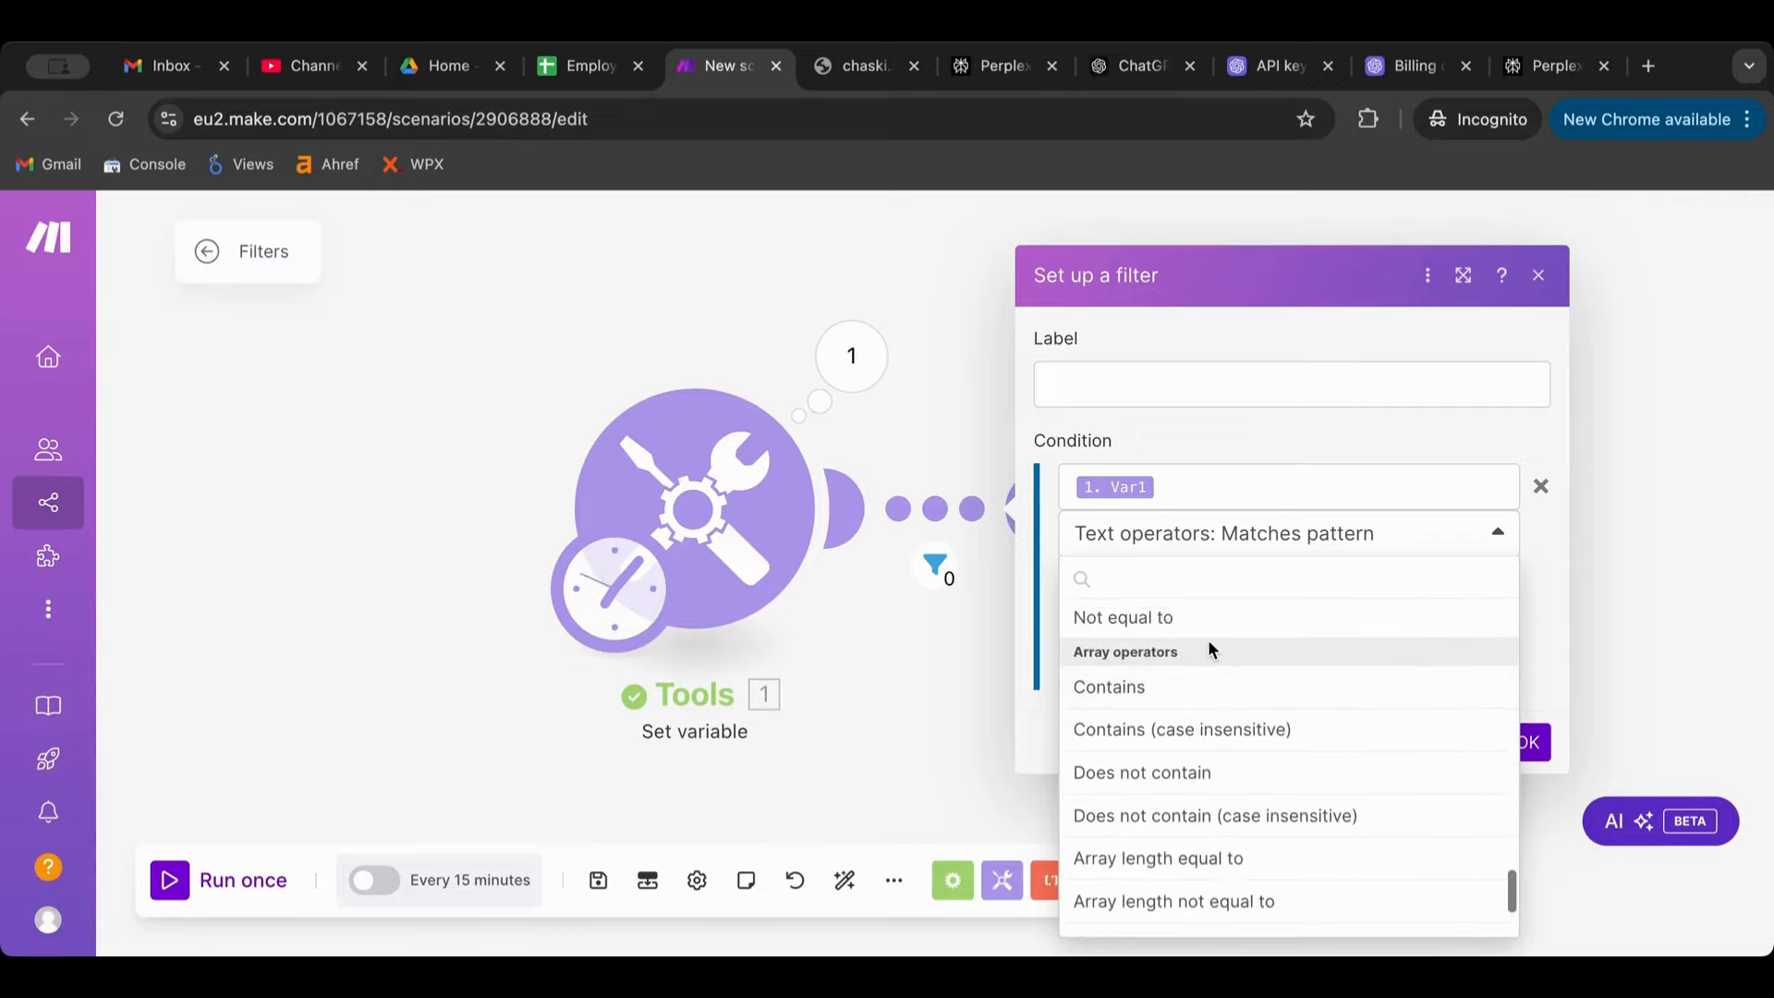
scroll(1202, 730, down, 1)
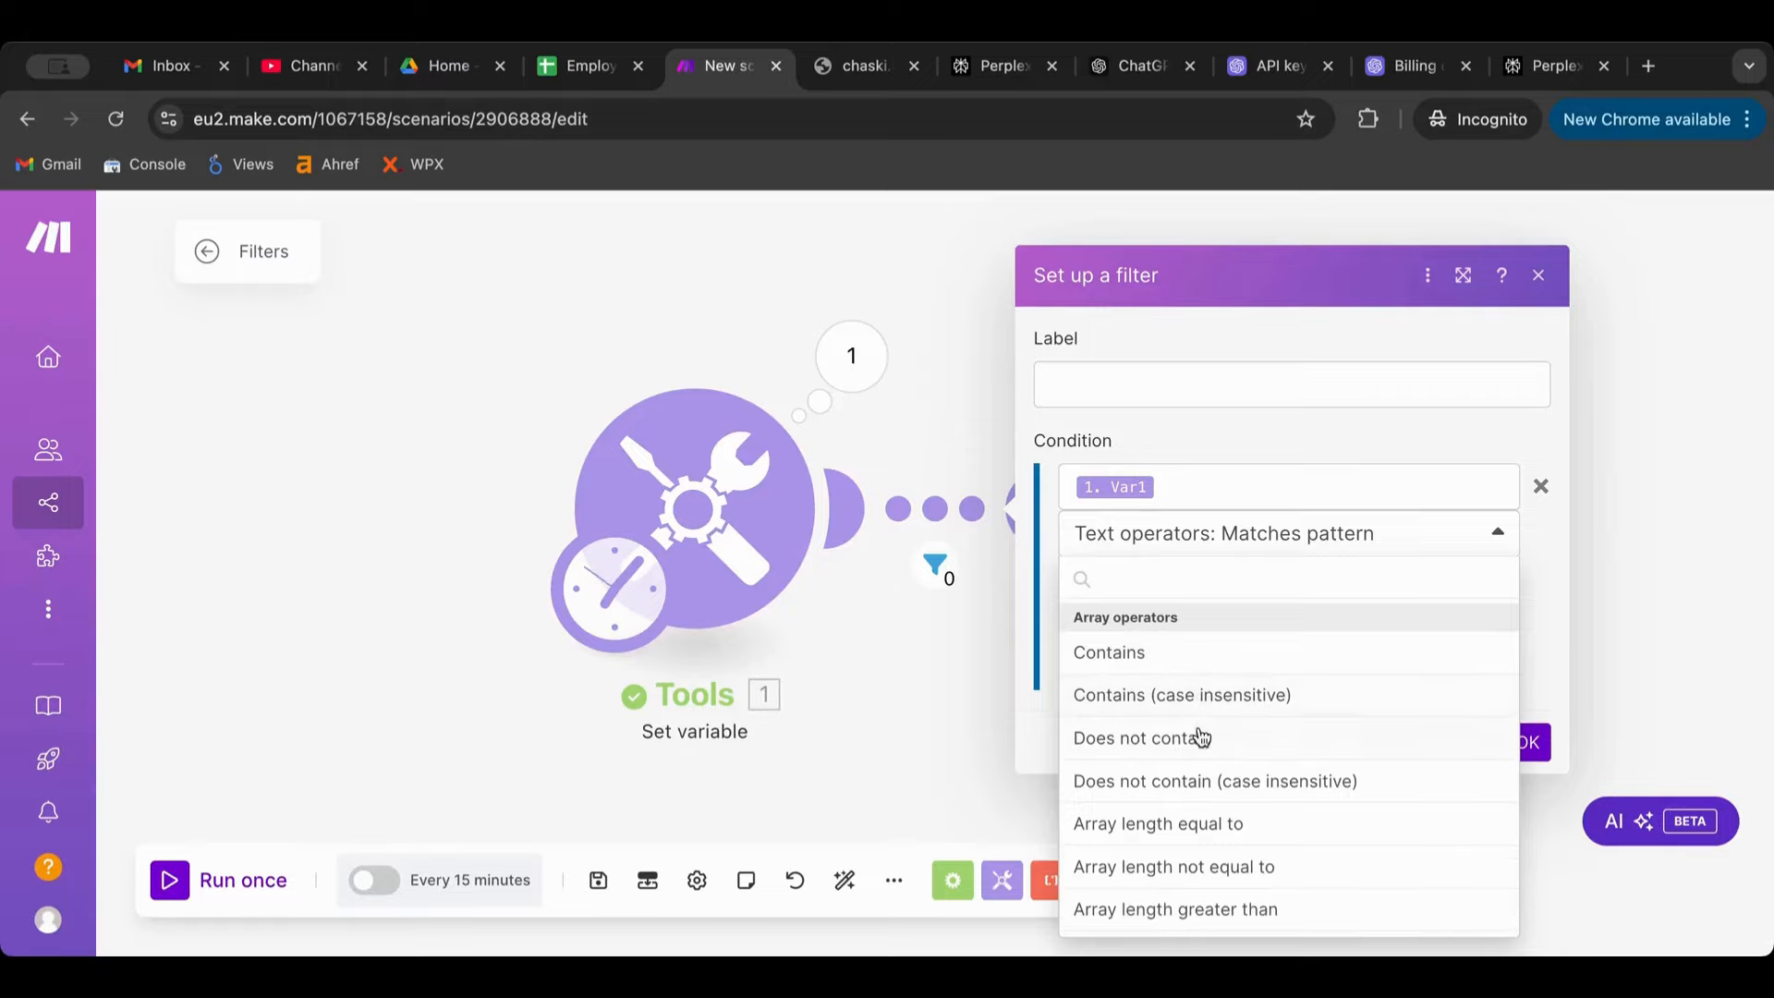
scroll(1200, 735, down, 2)
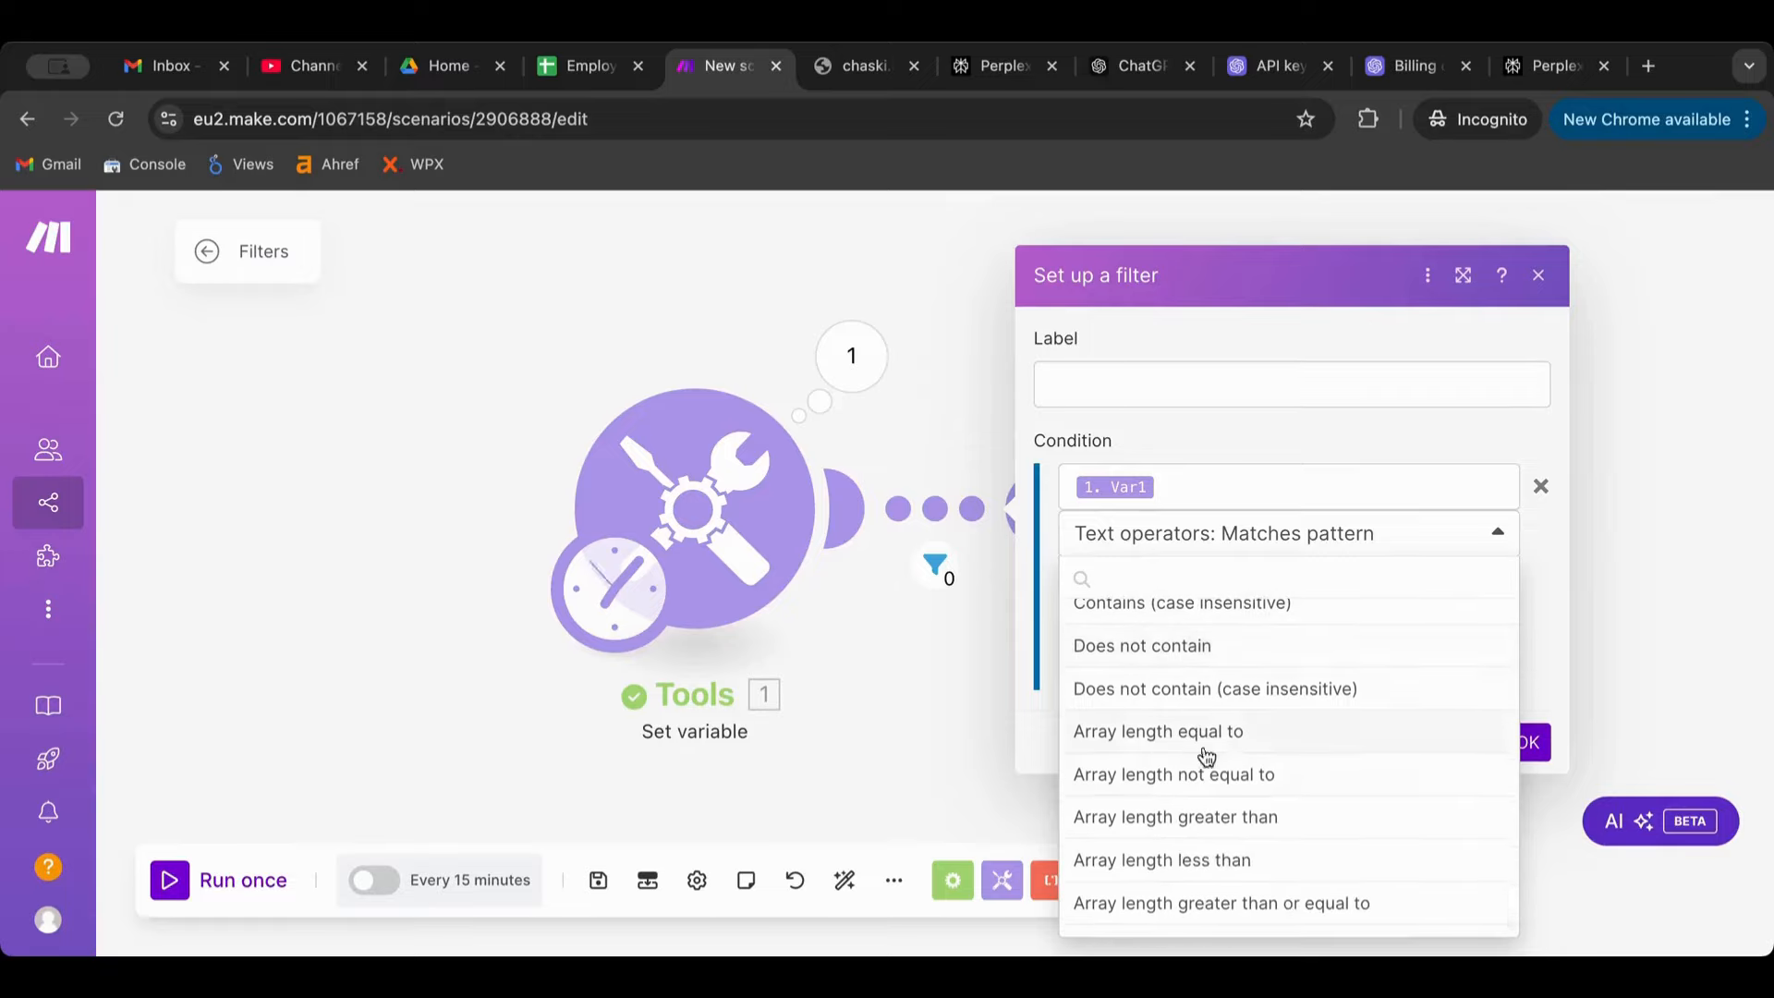
scroll(1223, 801, down, 1)
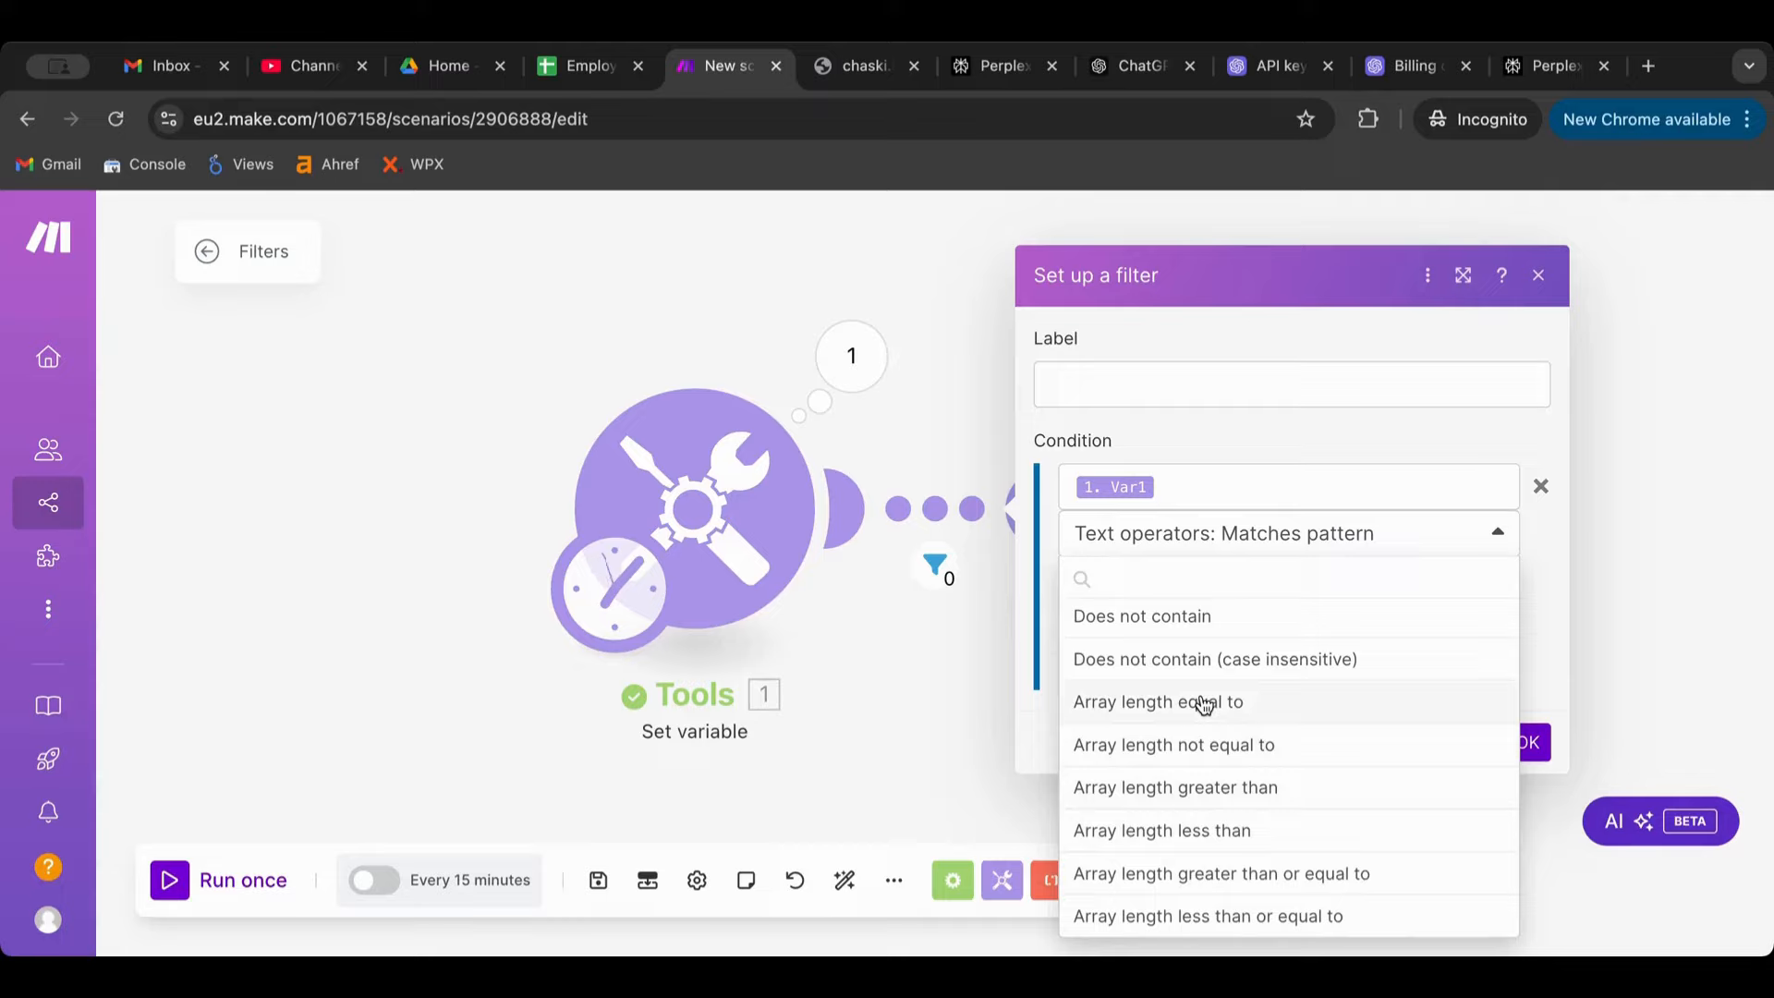
click(1200, 432)
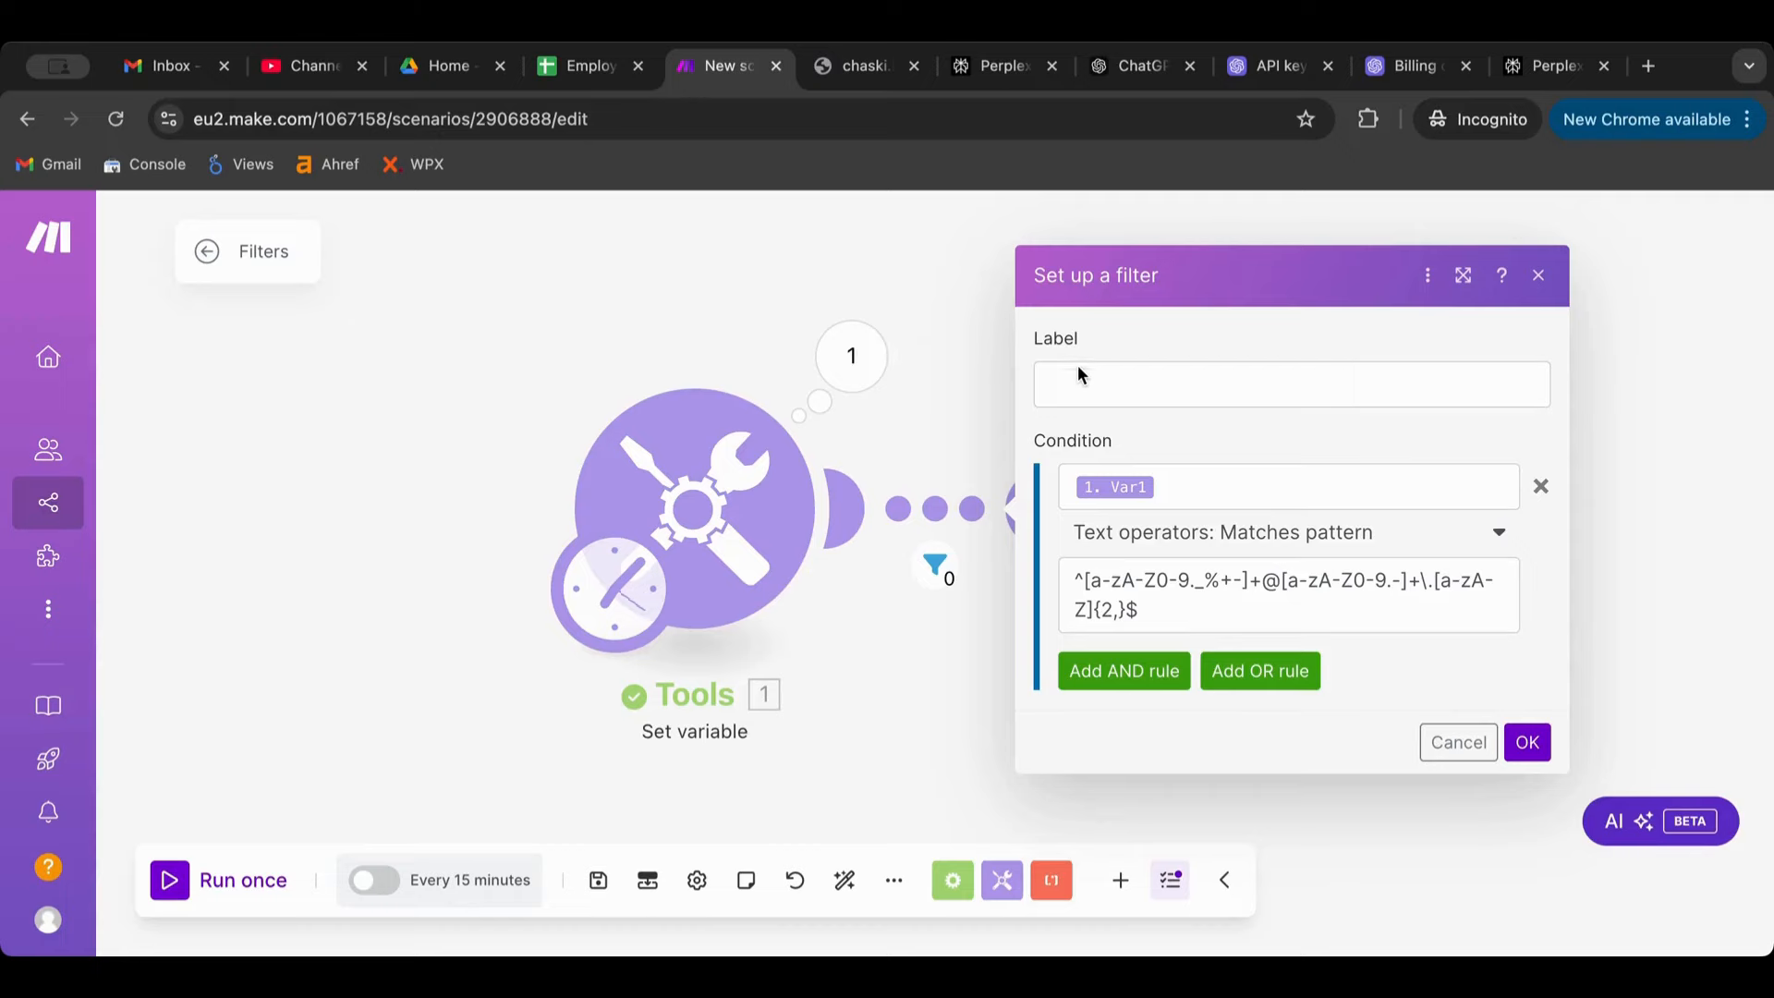
Switch to ChatGPT, ask "write another that check if its a URL", and copy the URL regex.
click(776, 485)
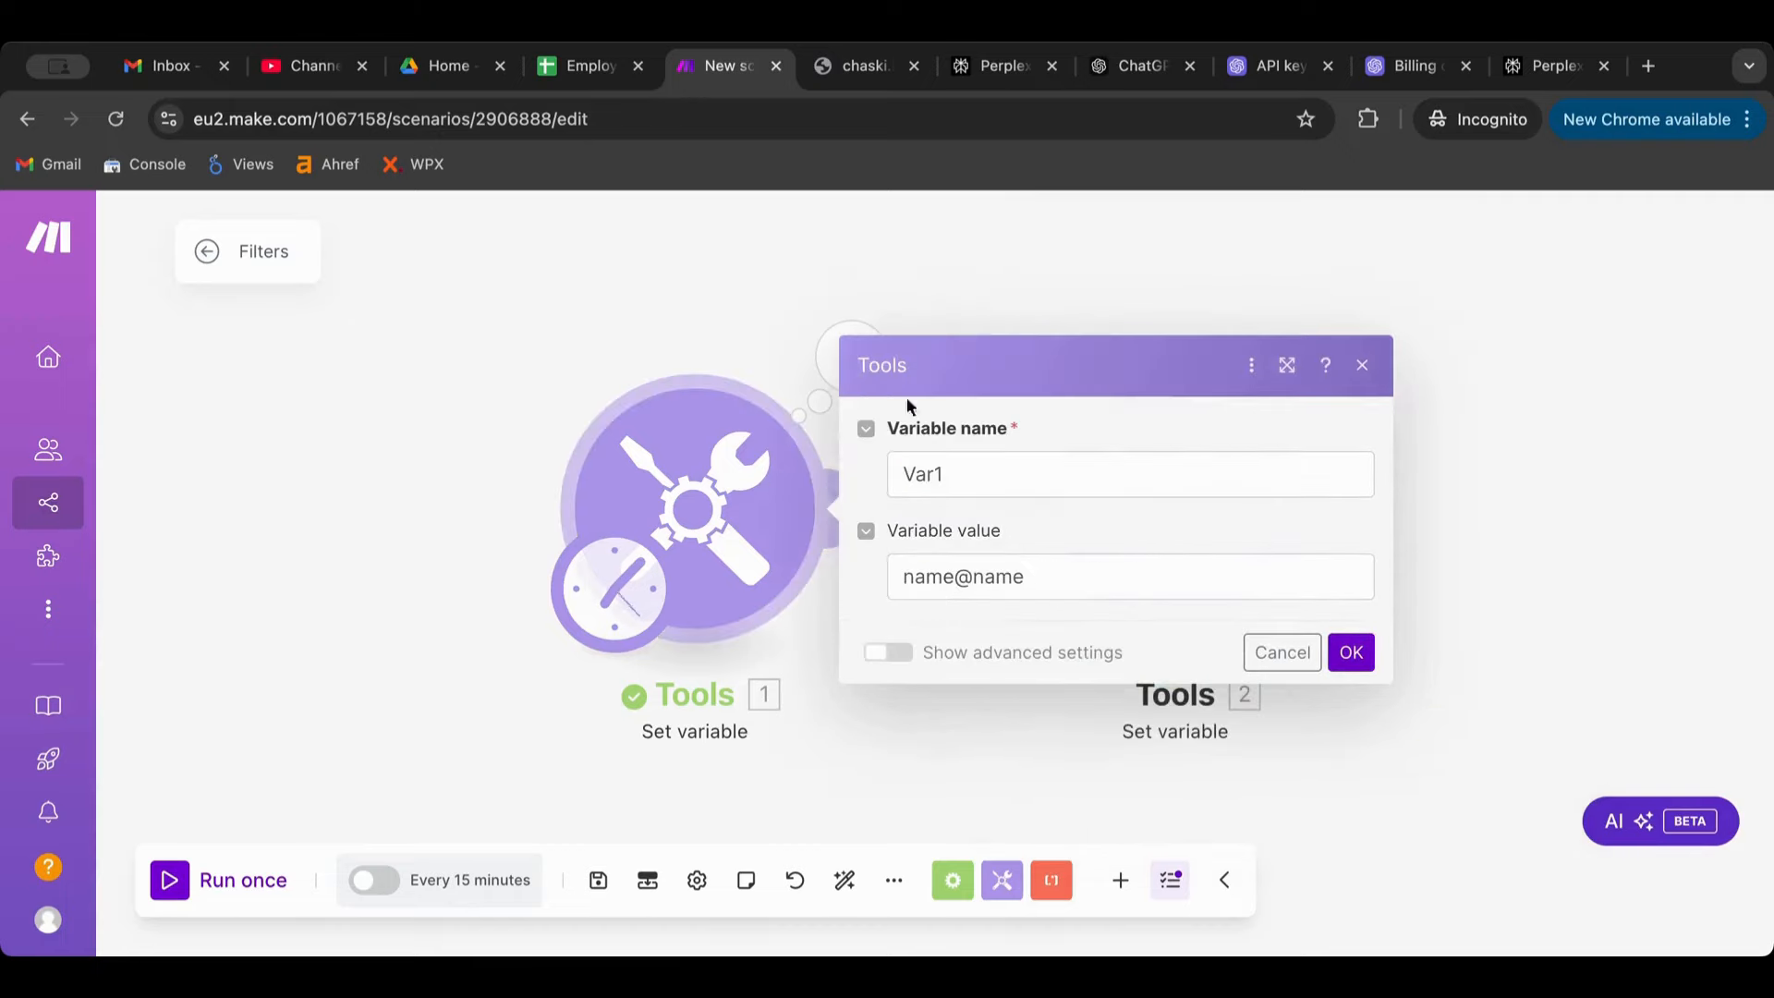
click(839, 81)
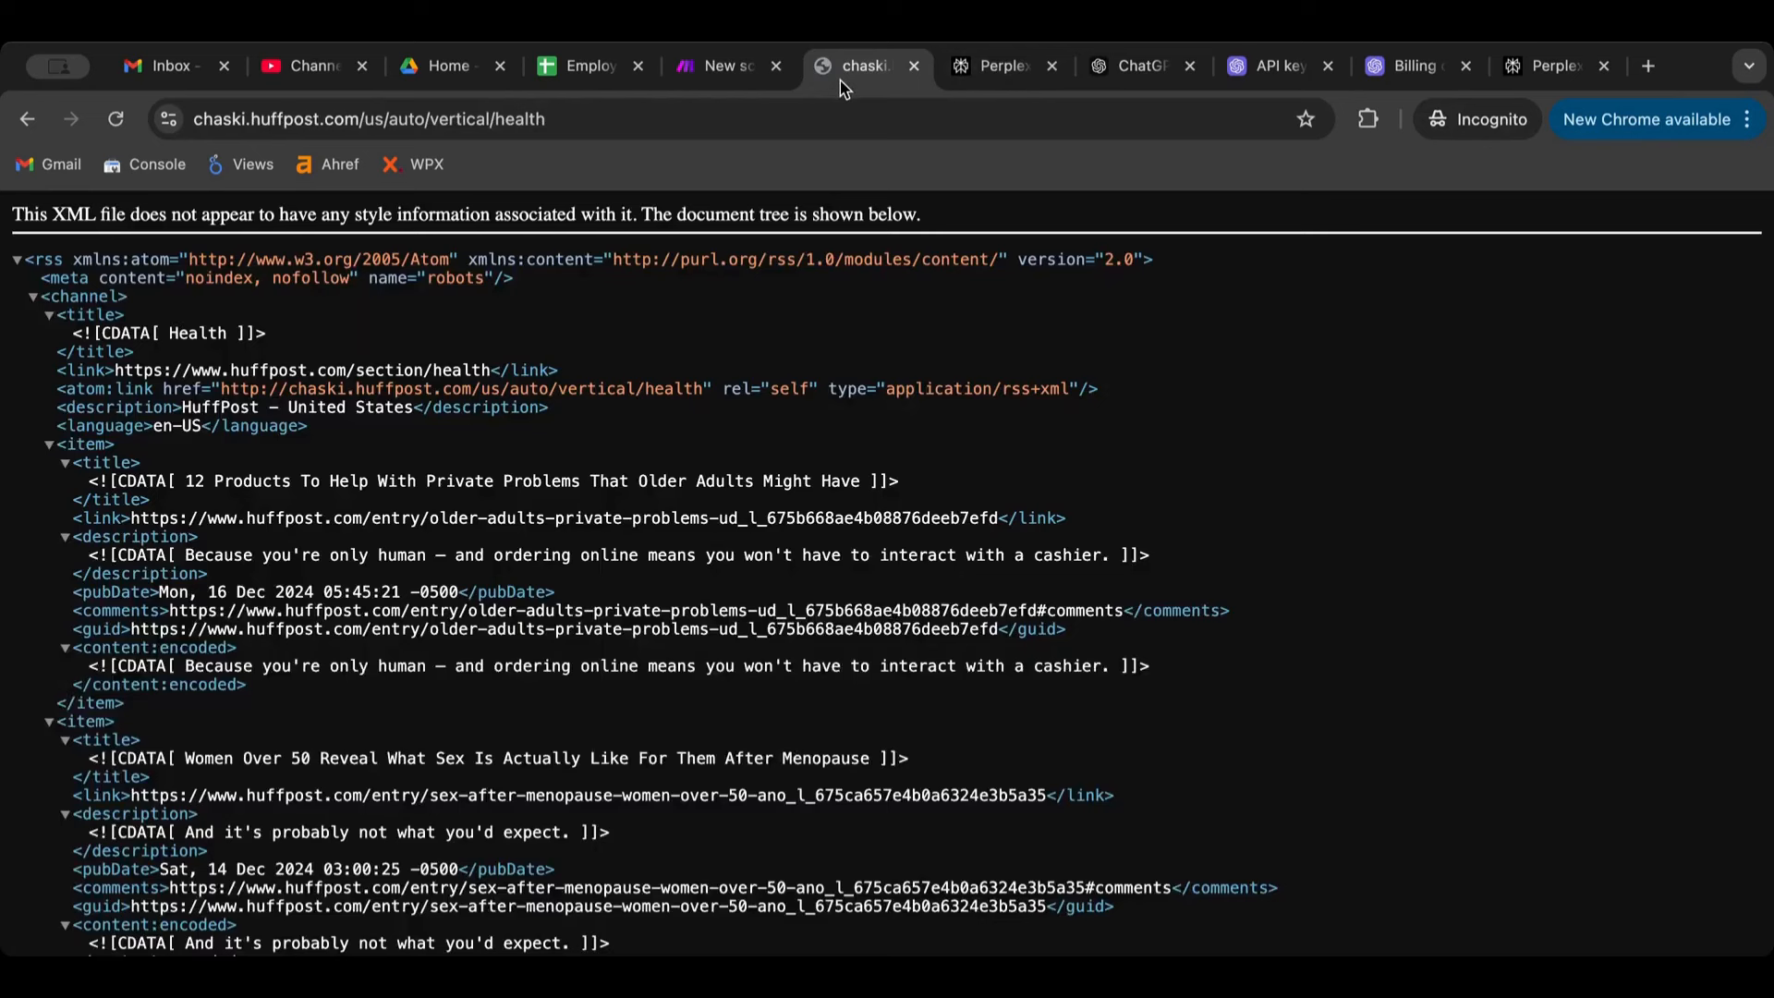
click(964, 65)
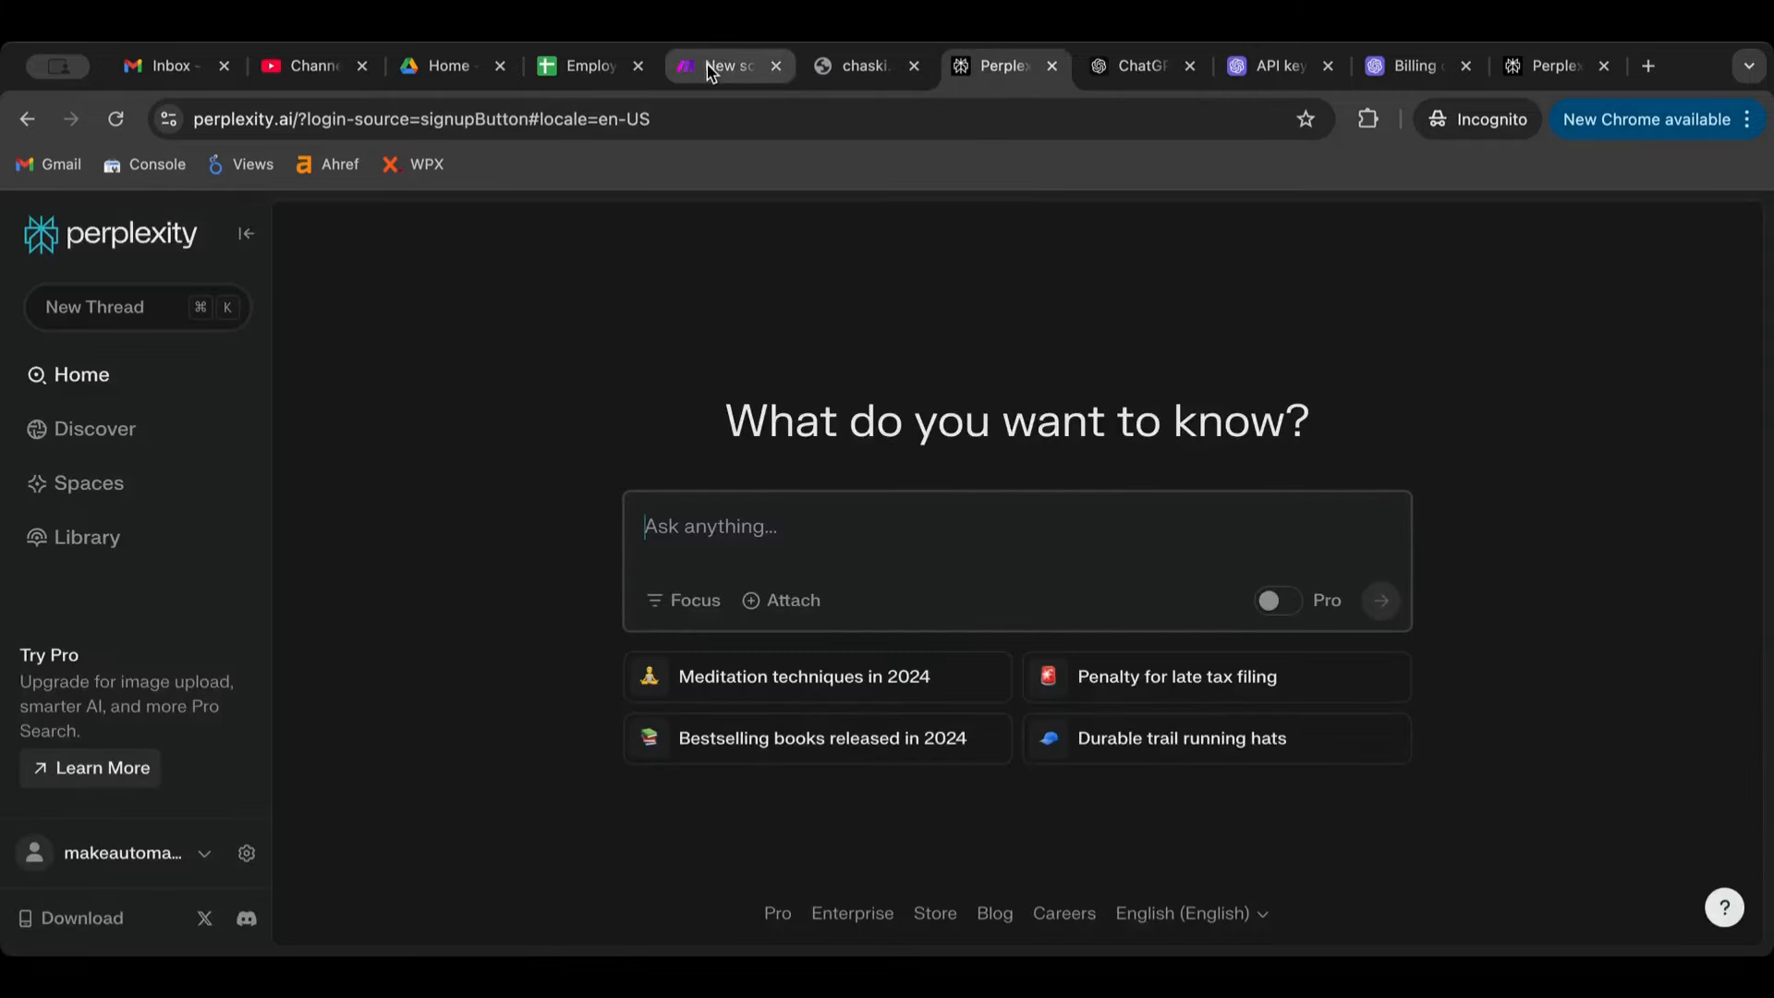
click(1148, 63)
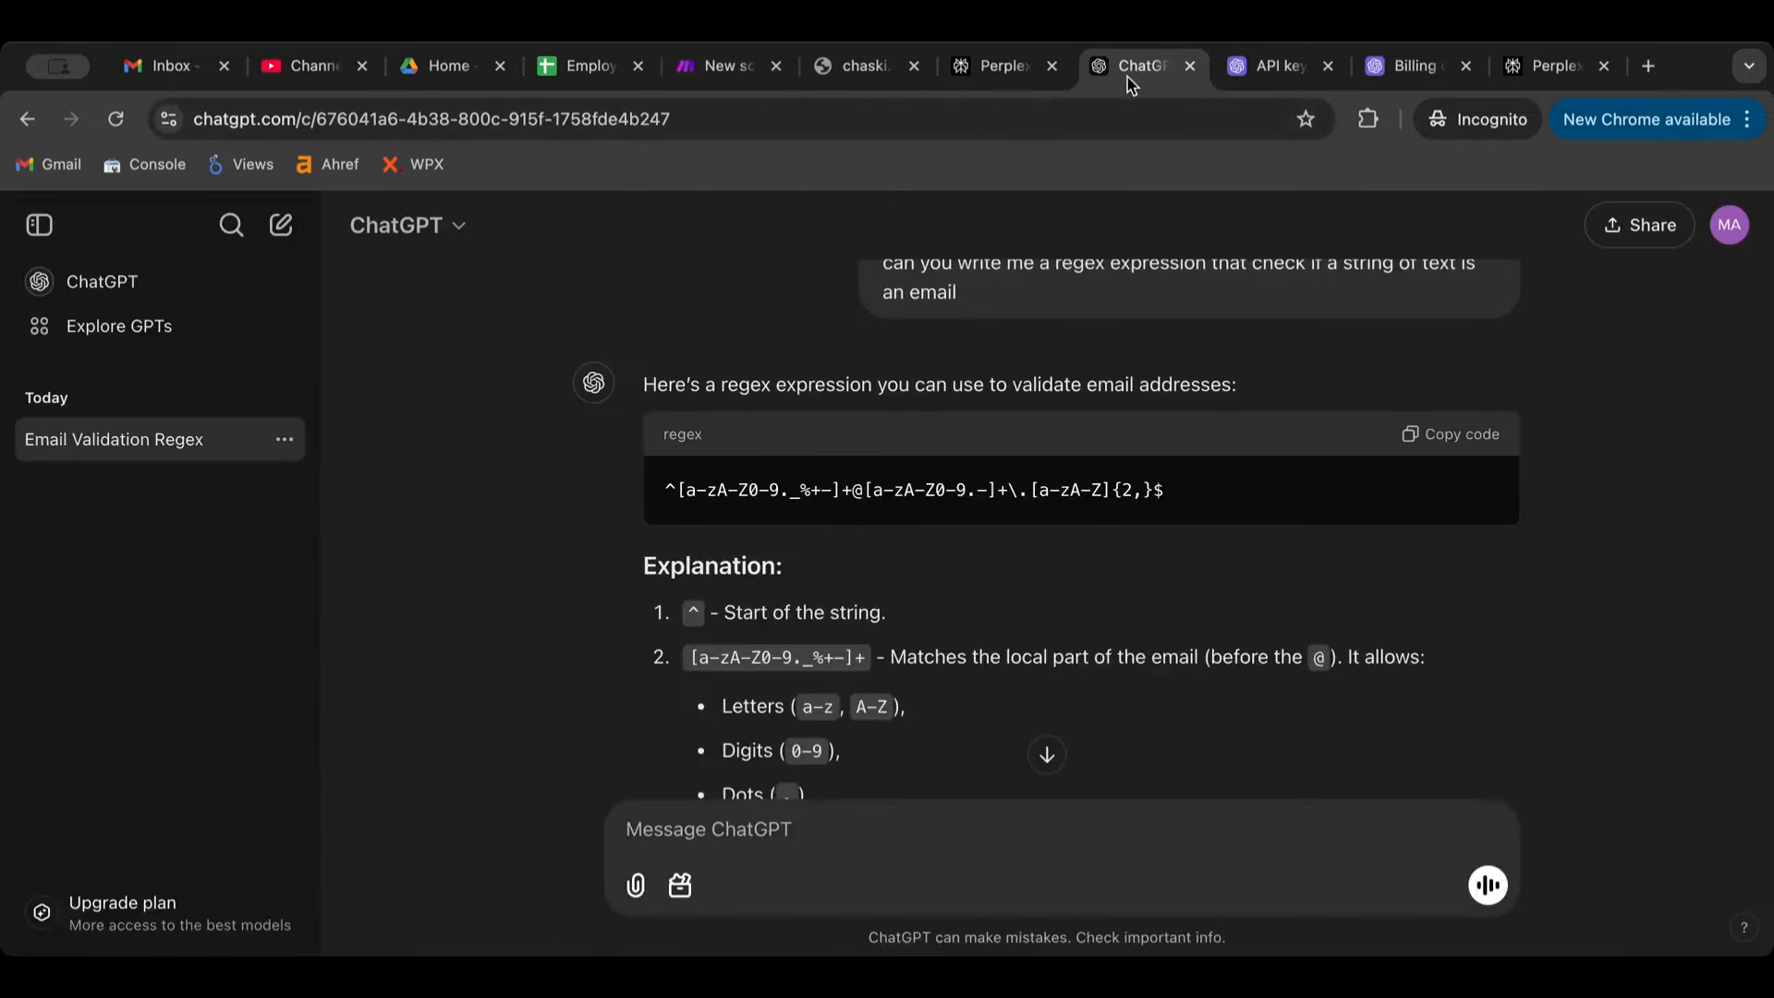
text(write na)
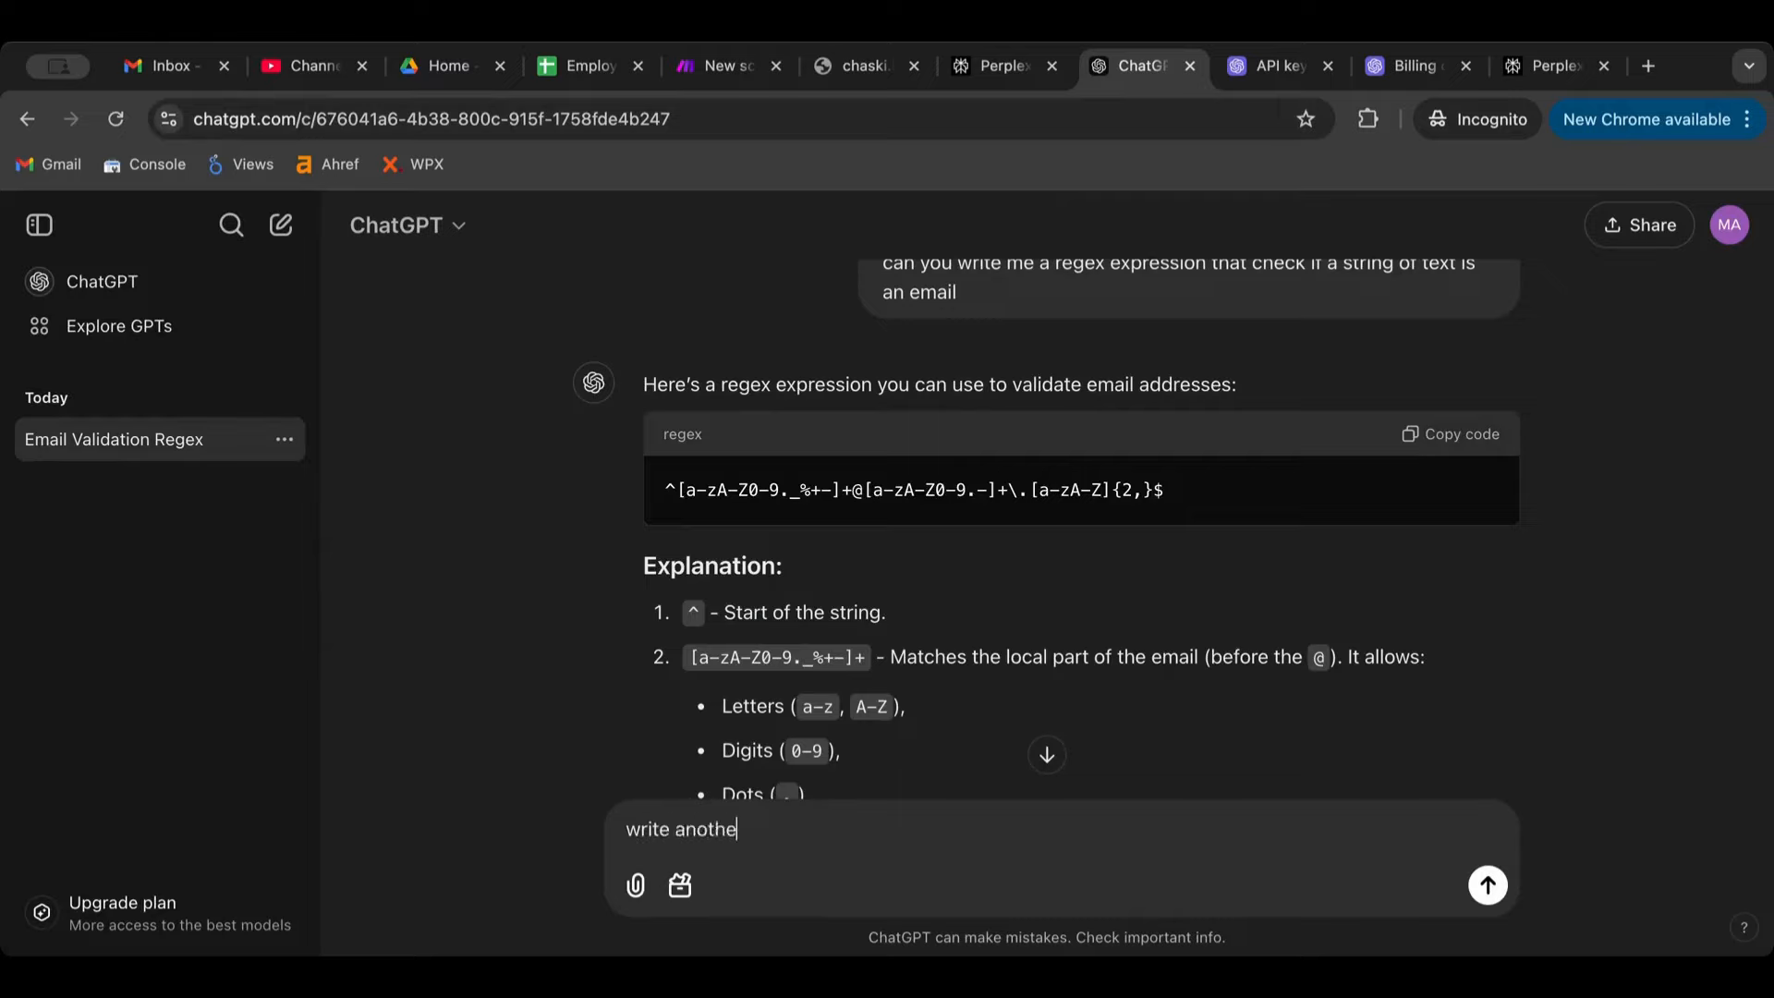
text(other that check if its a URL)
key(Return)
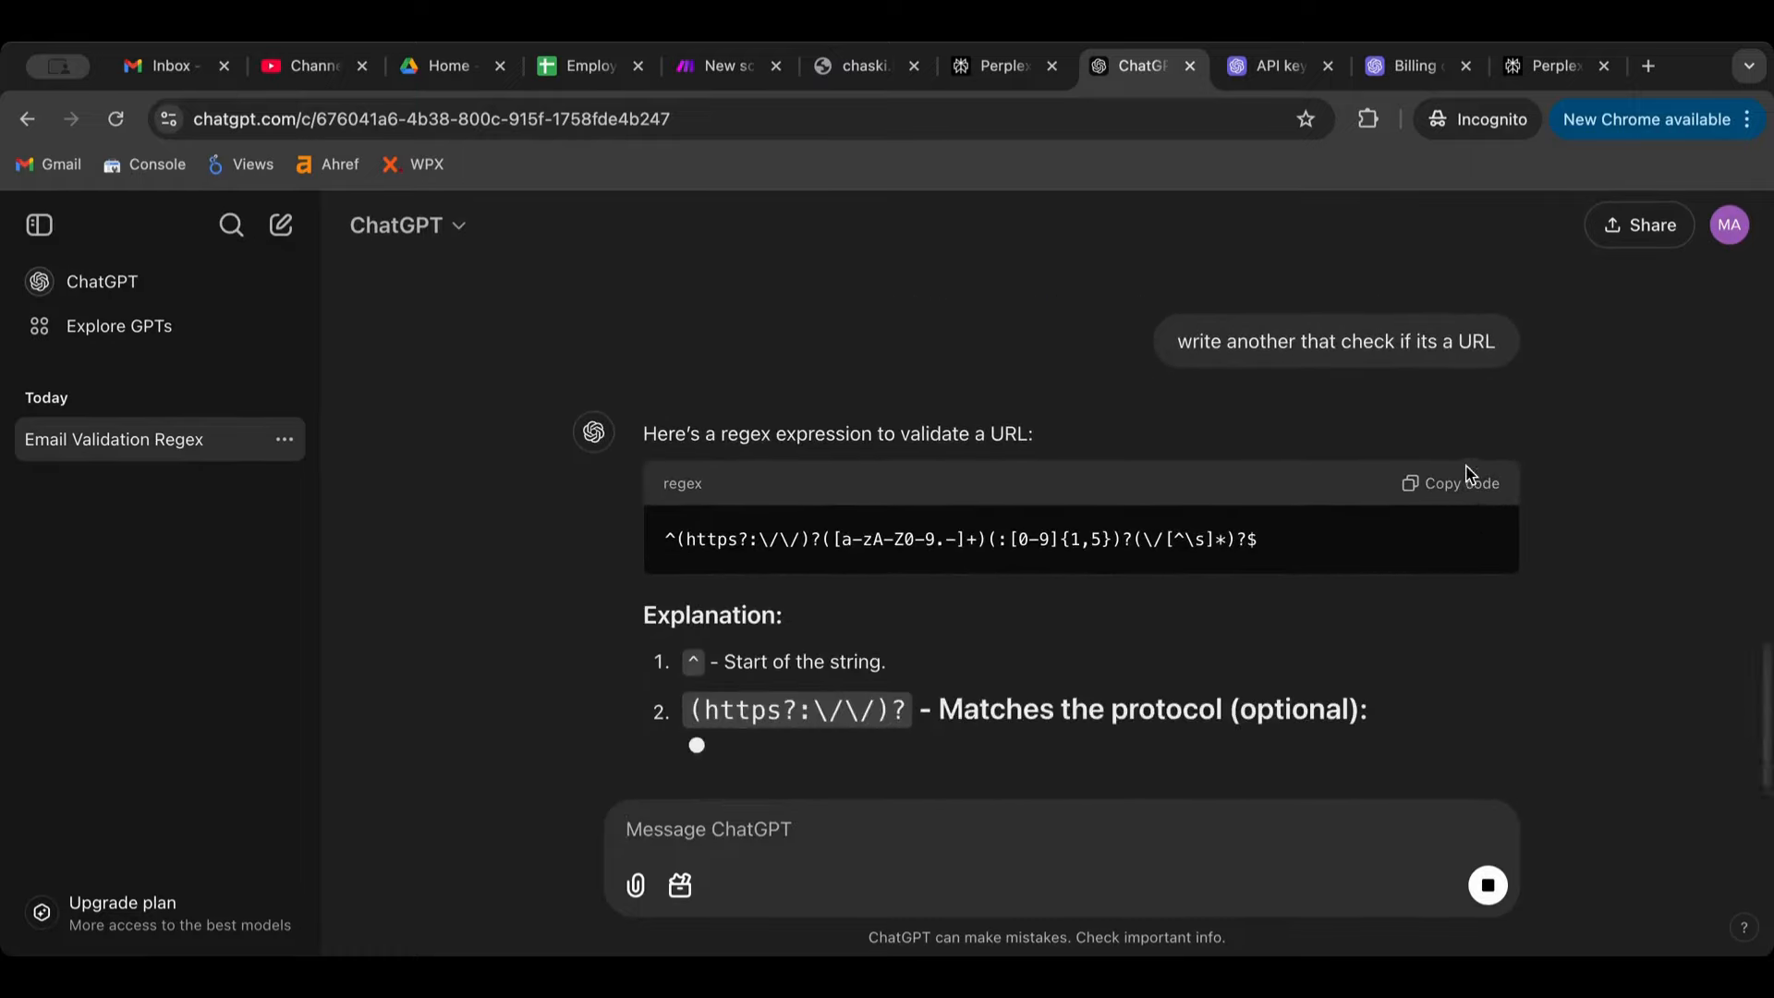
click(1447, 443)
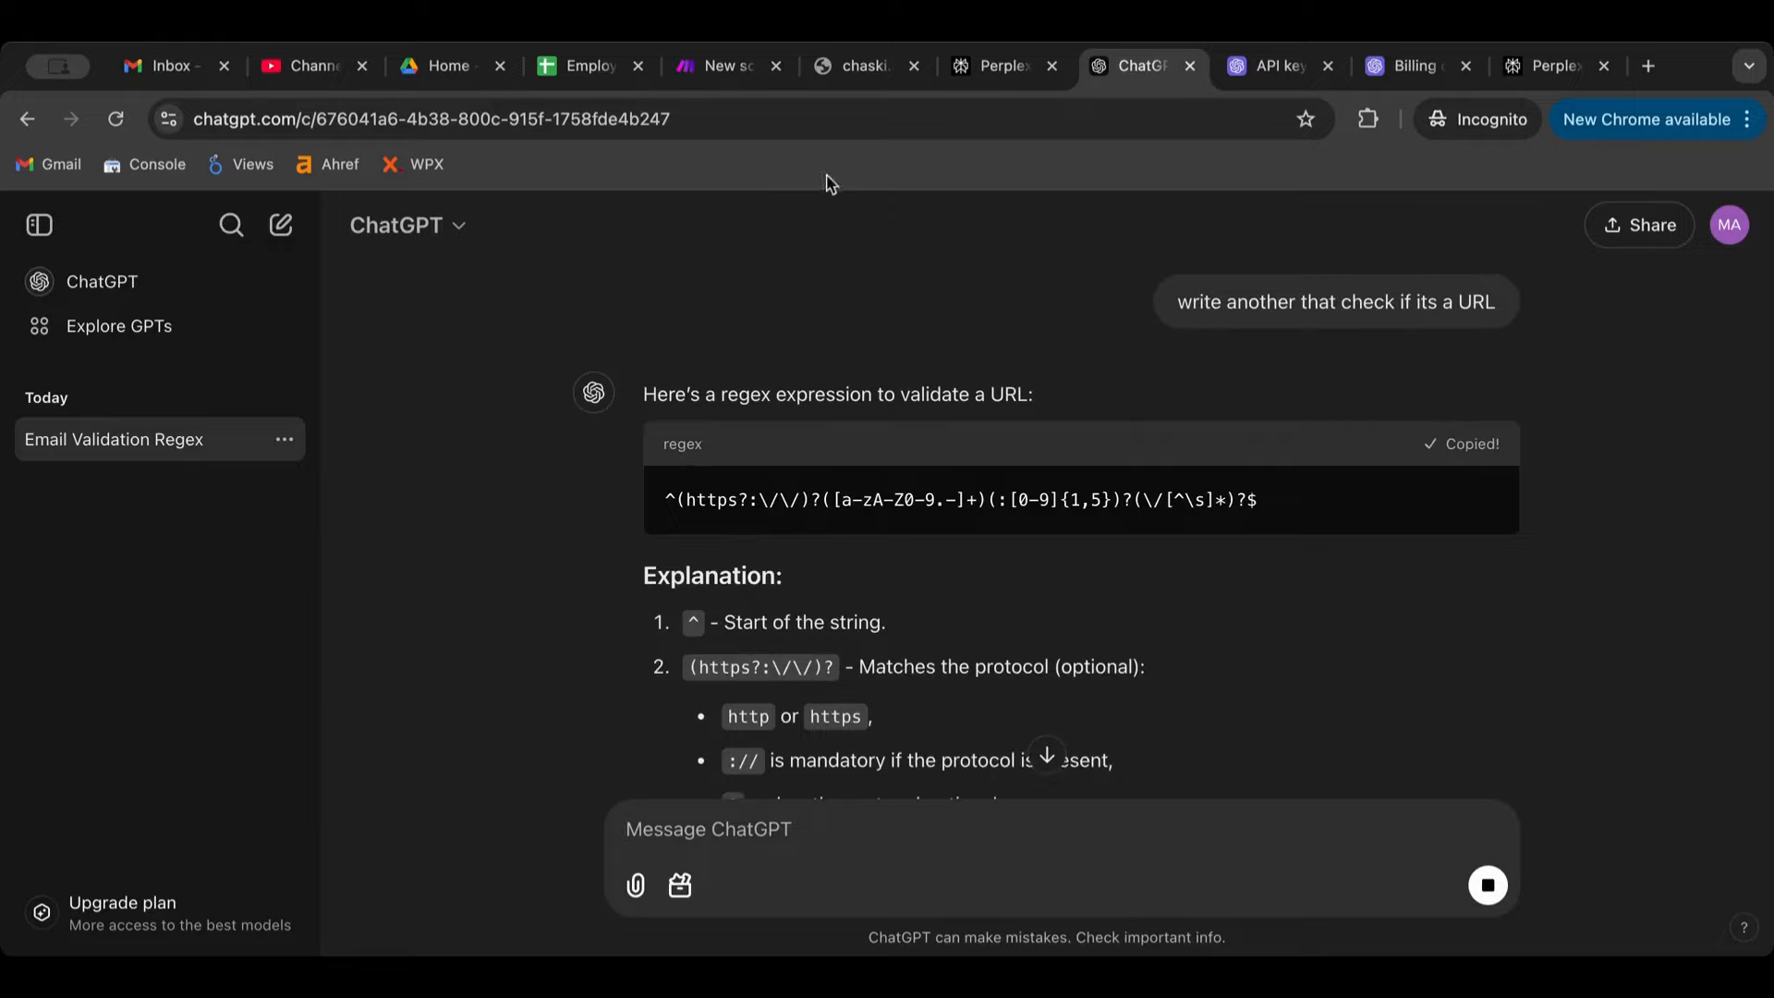
Return to the Make scenario, replace the Var1 filter pattern with the copied regex ^(https?:\/\/)?([a-zA-Z0-9.-]+)(:[0-9]{1,5})?(\/[^\s]*)?$, and save the filter.
click(707, 70)
click(907, 735)
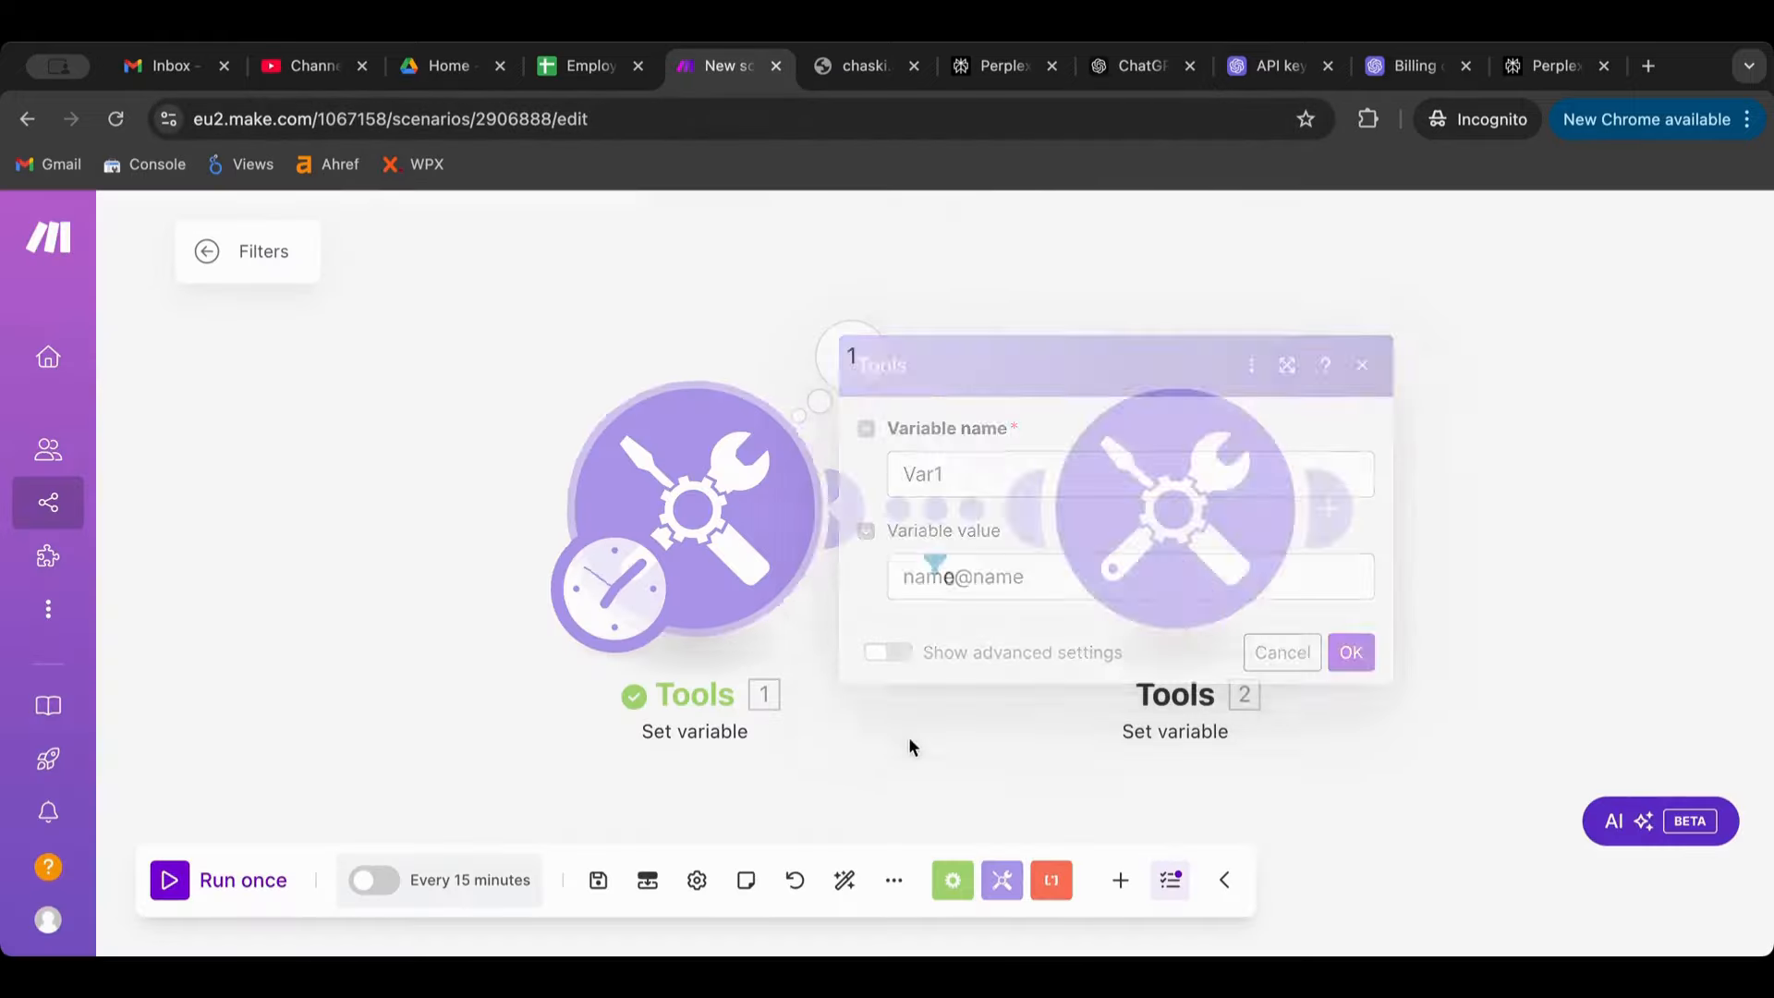
click(934, 557)
click(1244, 602)
key(ctrl+a)
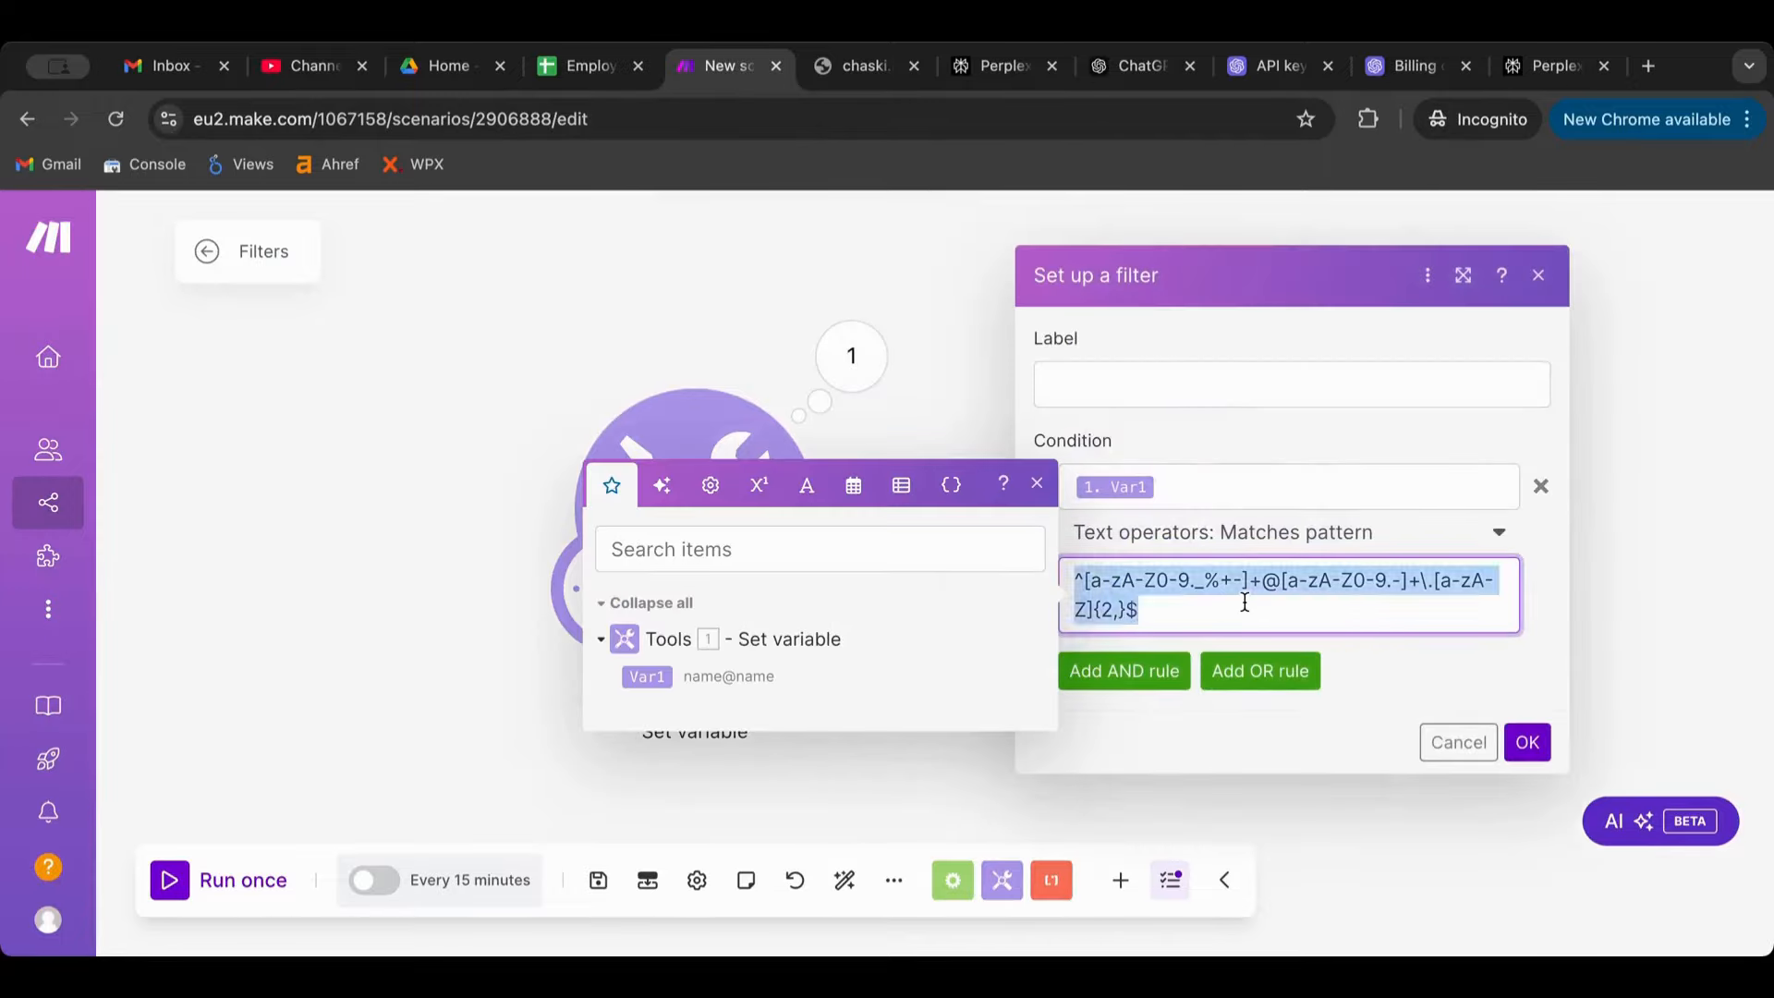
key(ctrl+v)
key(BackSpace)
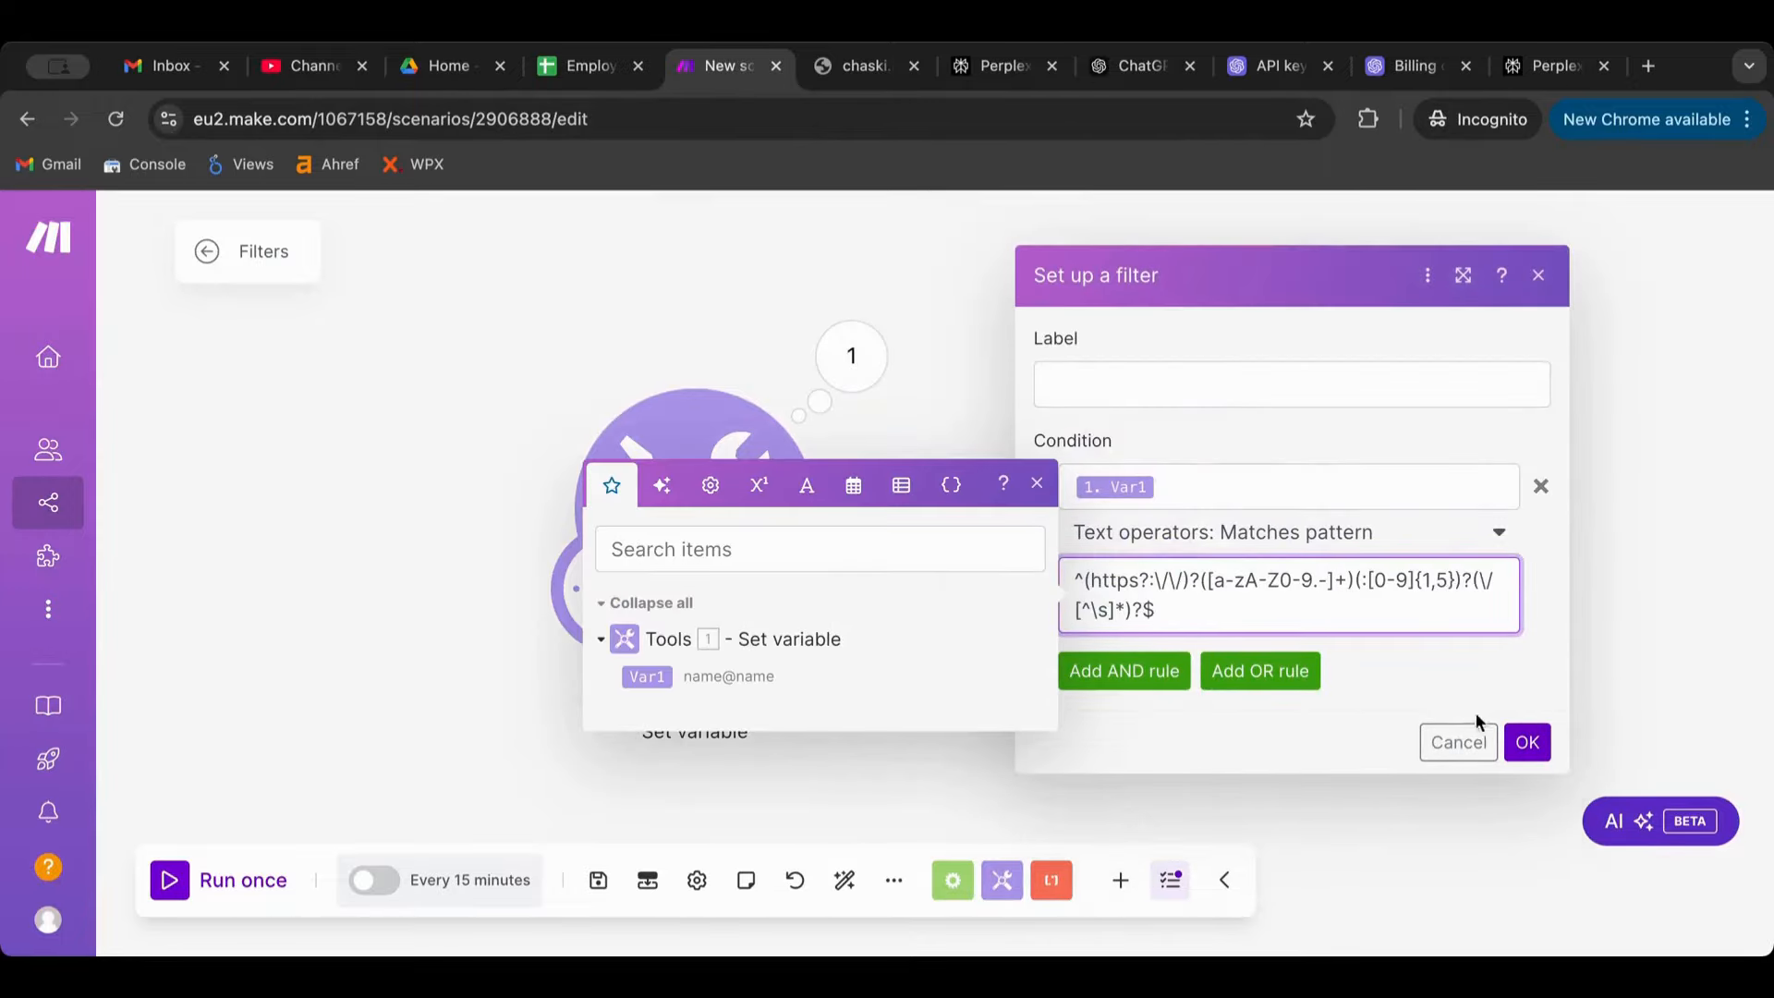
click(1527, 741)
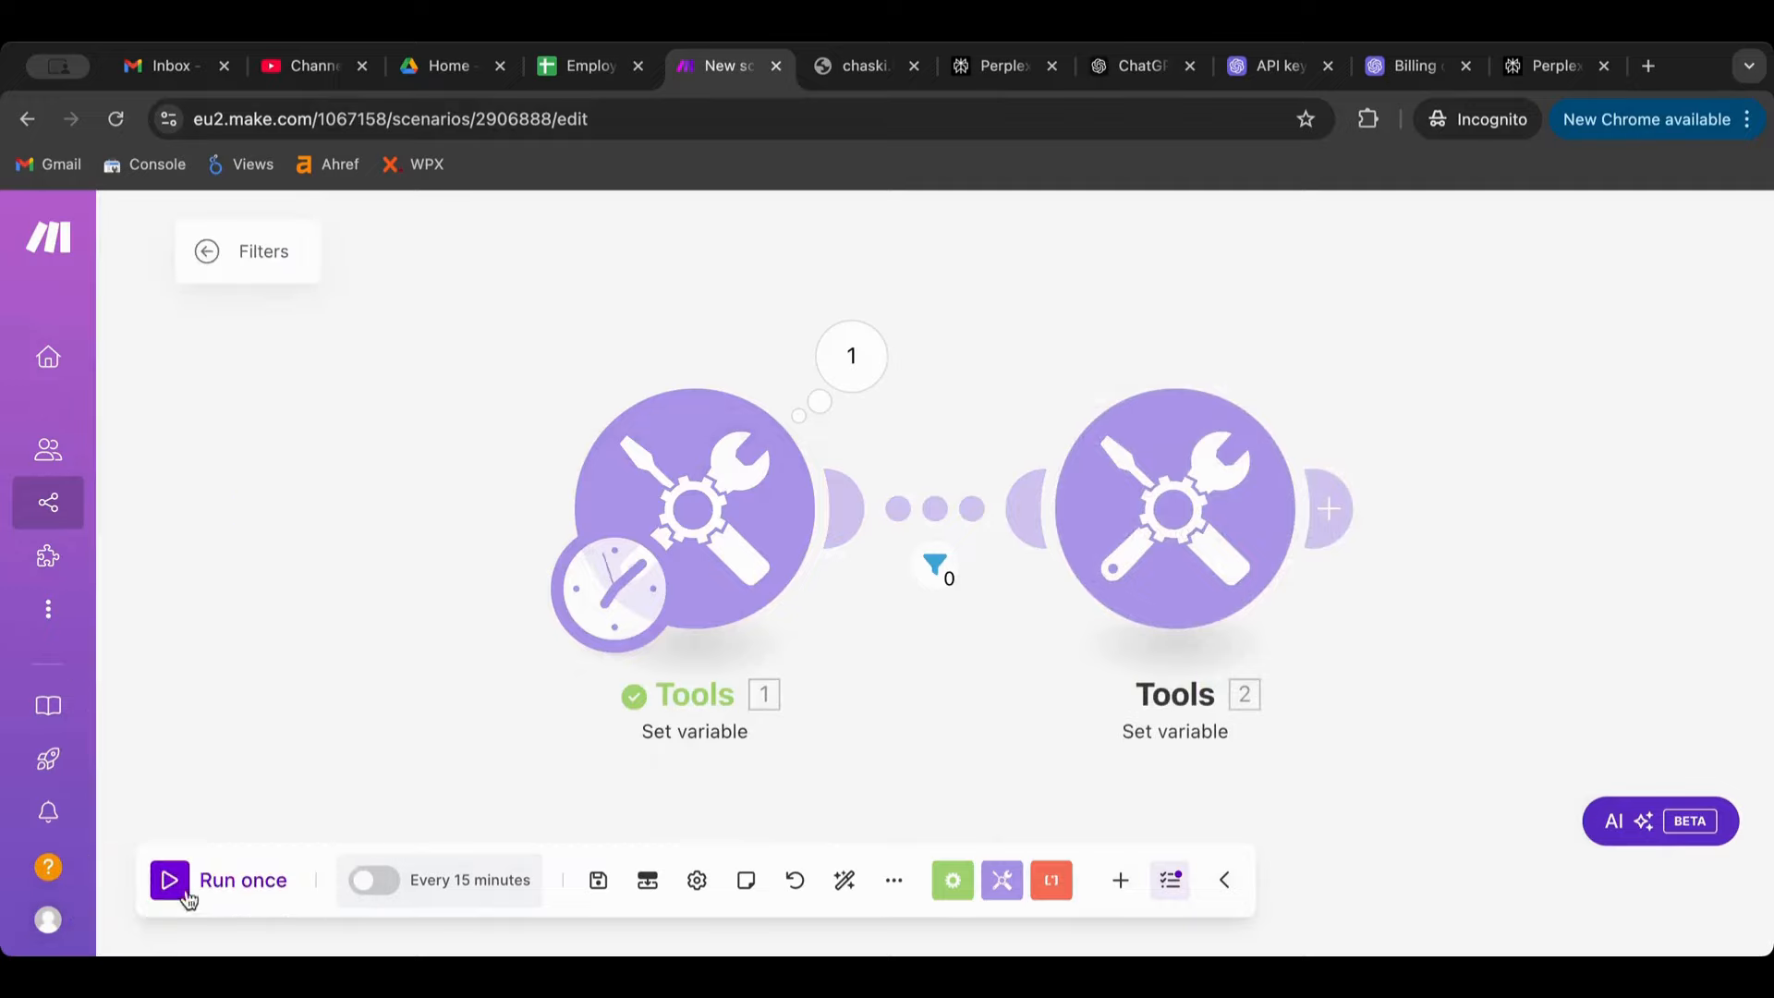
click(186, 896)
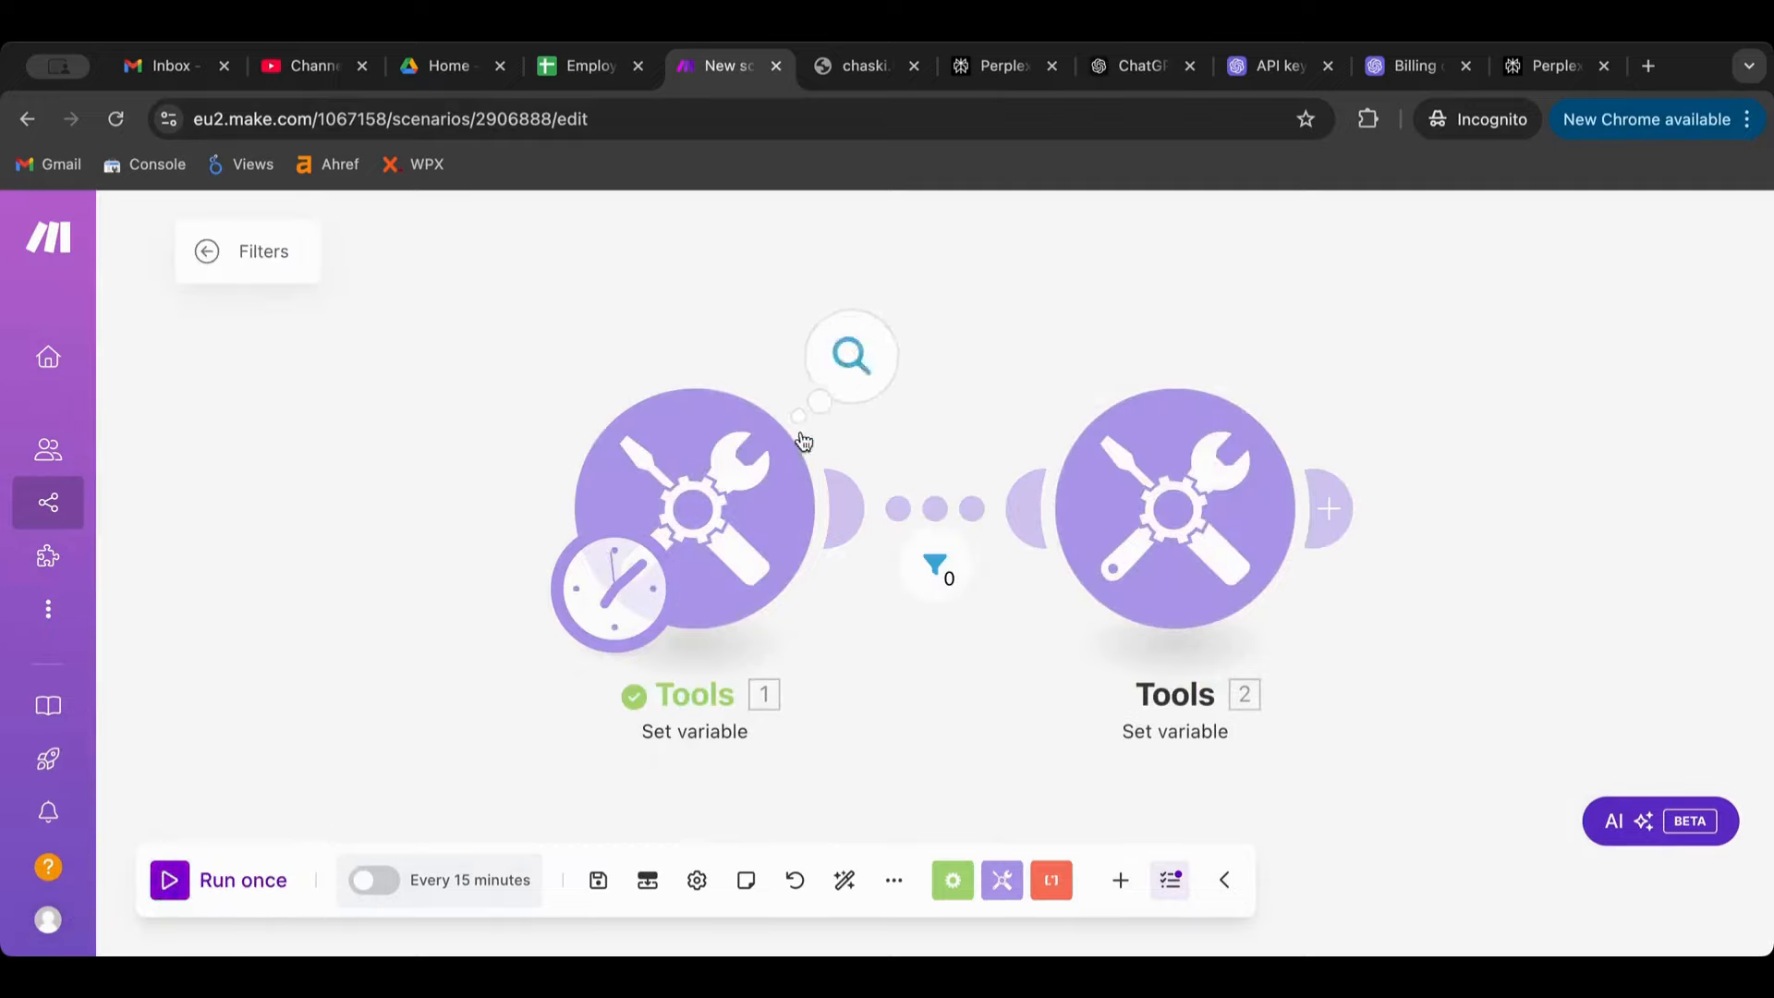
click(302, 123)
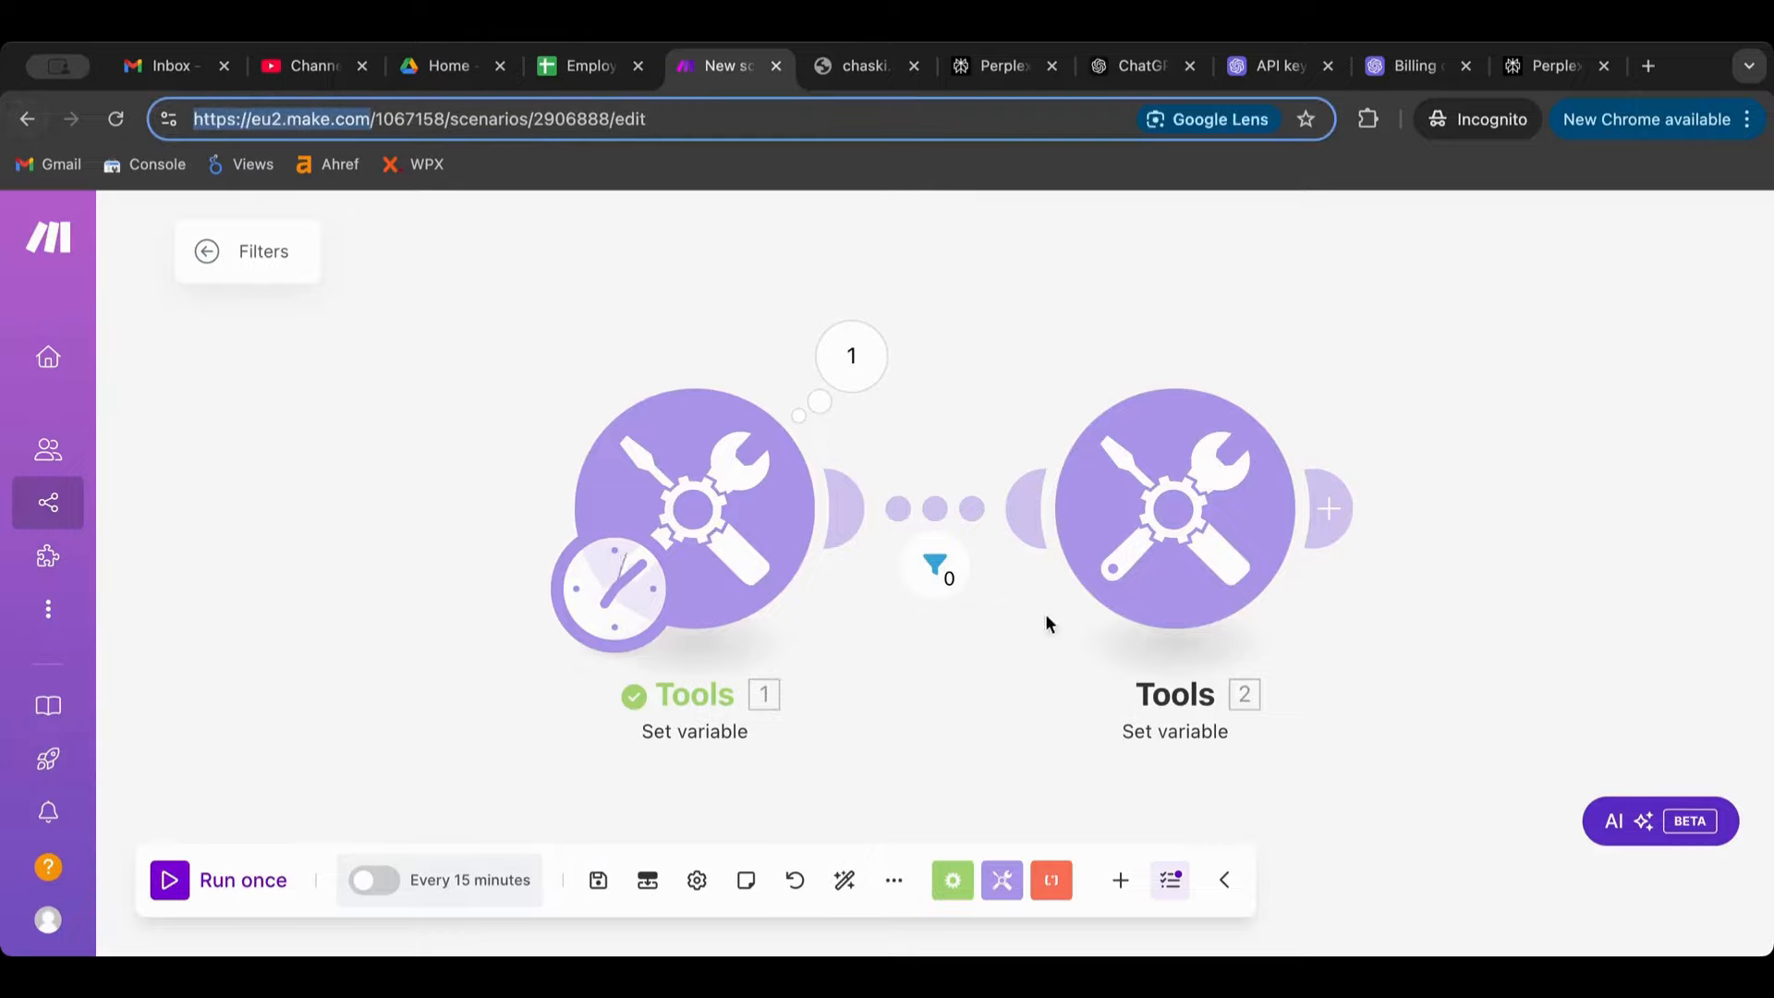
click(705, 518)
click(1032, 577)
key(super+a)
key(super+v)
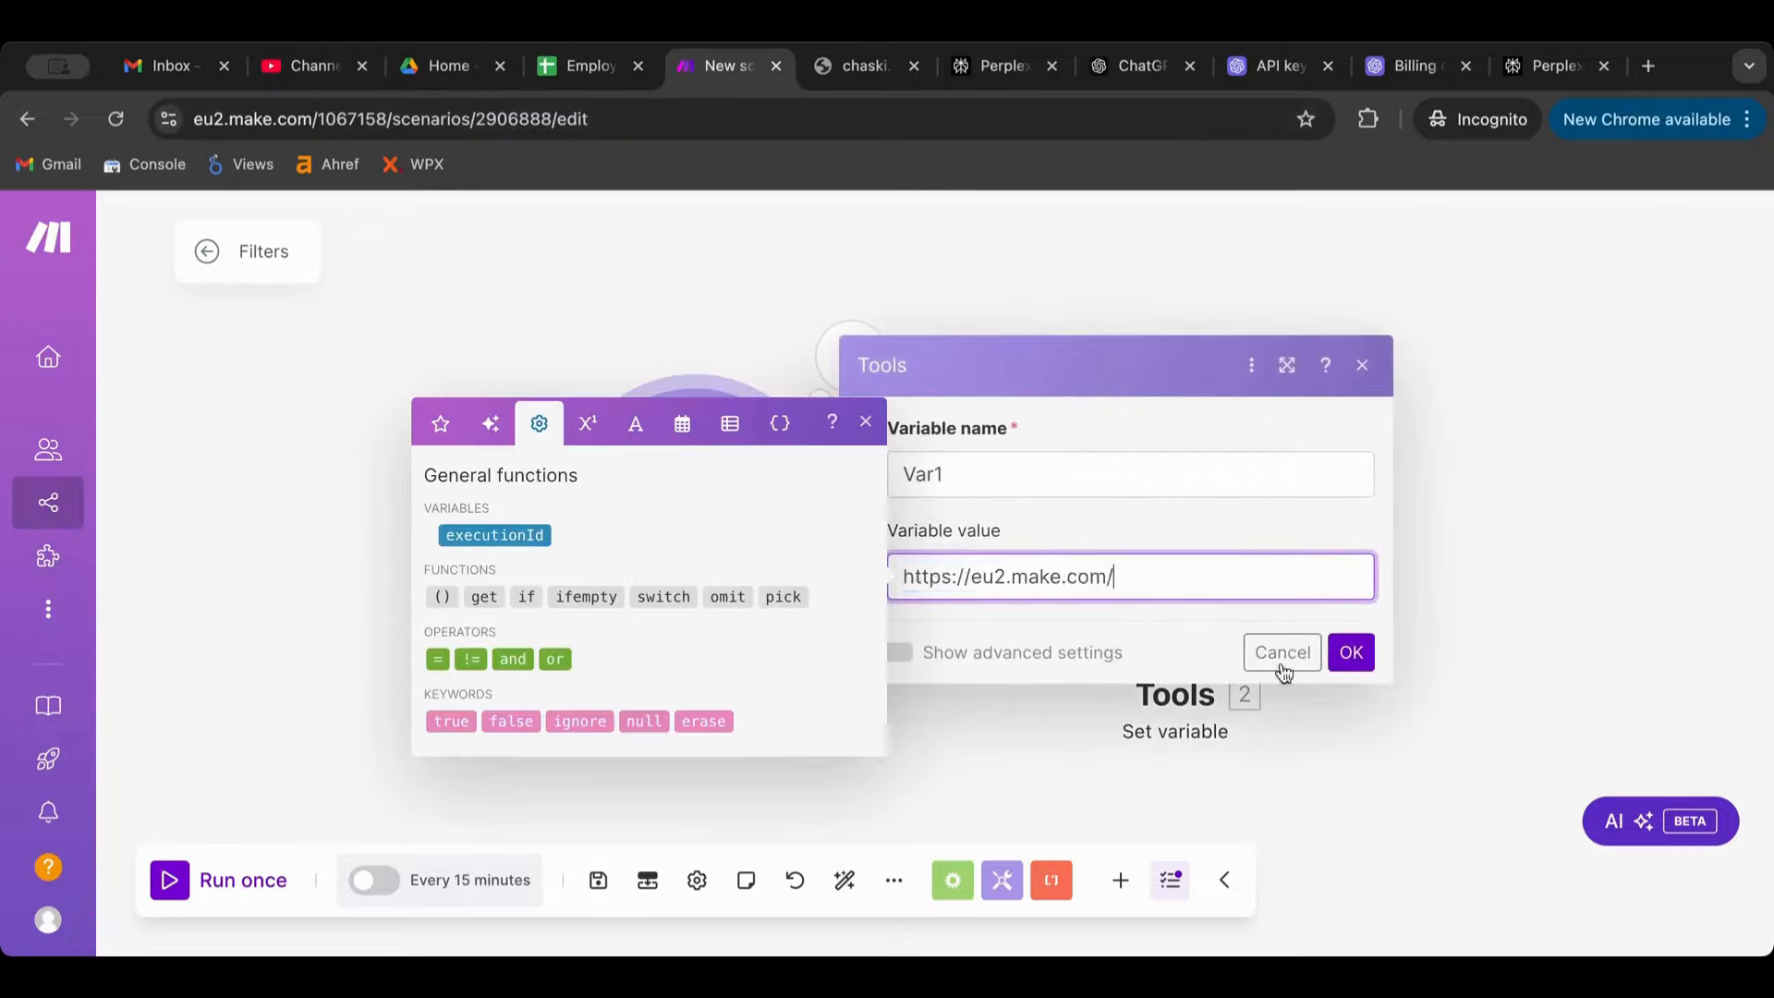
click(1349, 649)
Run the scenario once with the URL value and inspect the input and output of the second Set variable module.
click(170, 885)
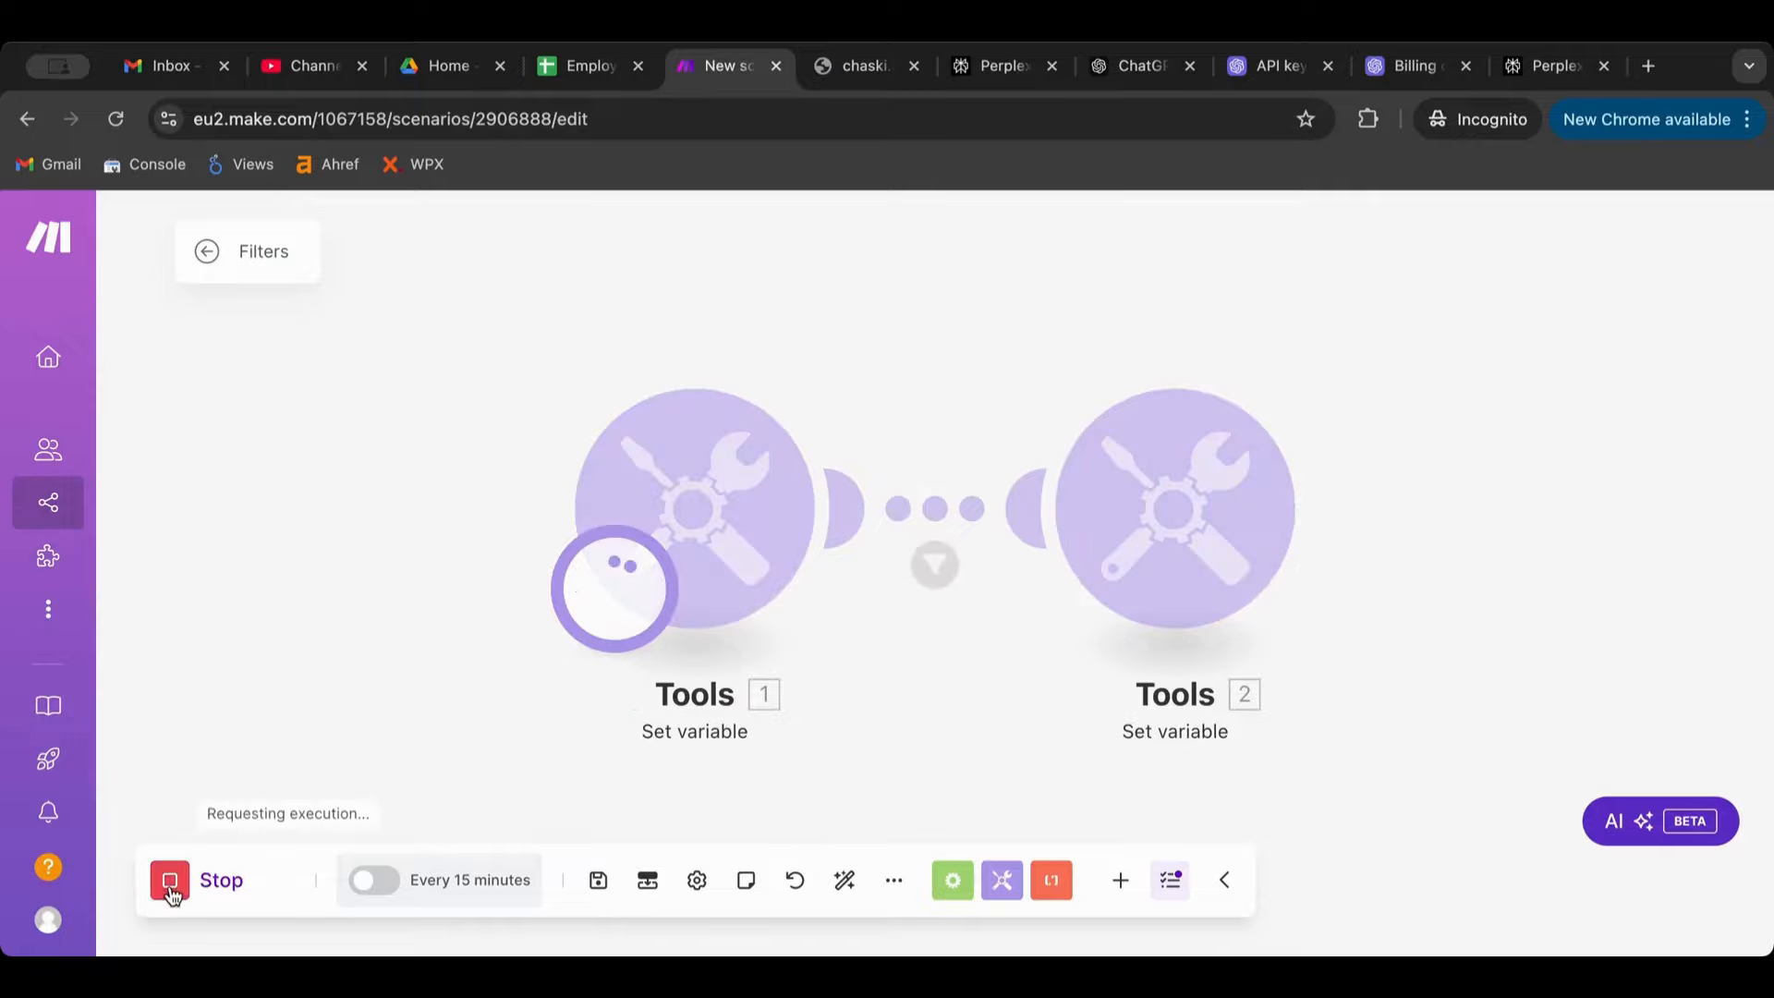
click(1331, 356)
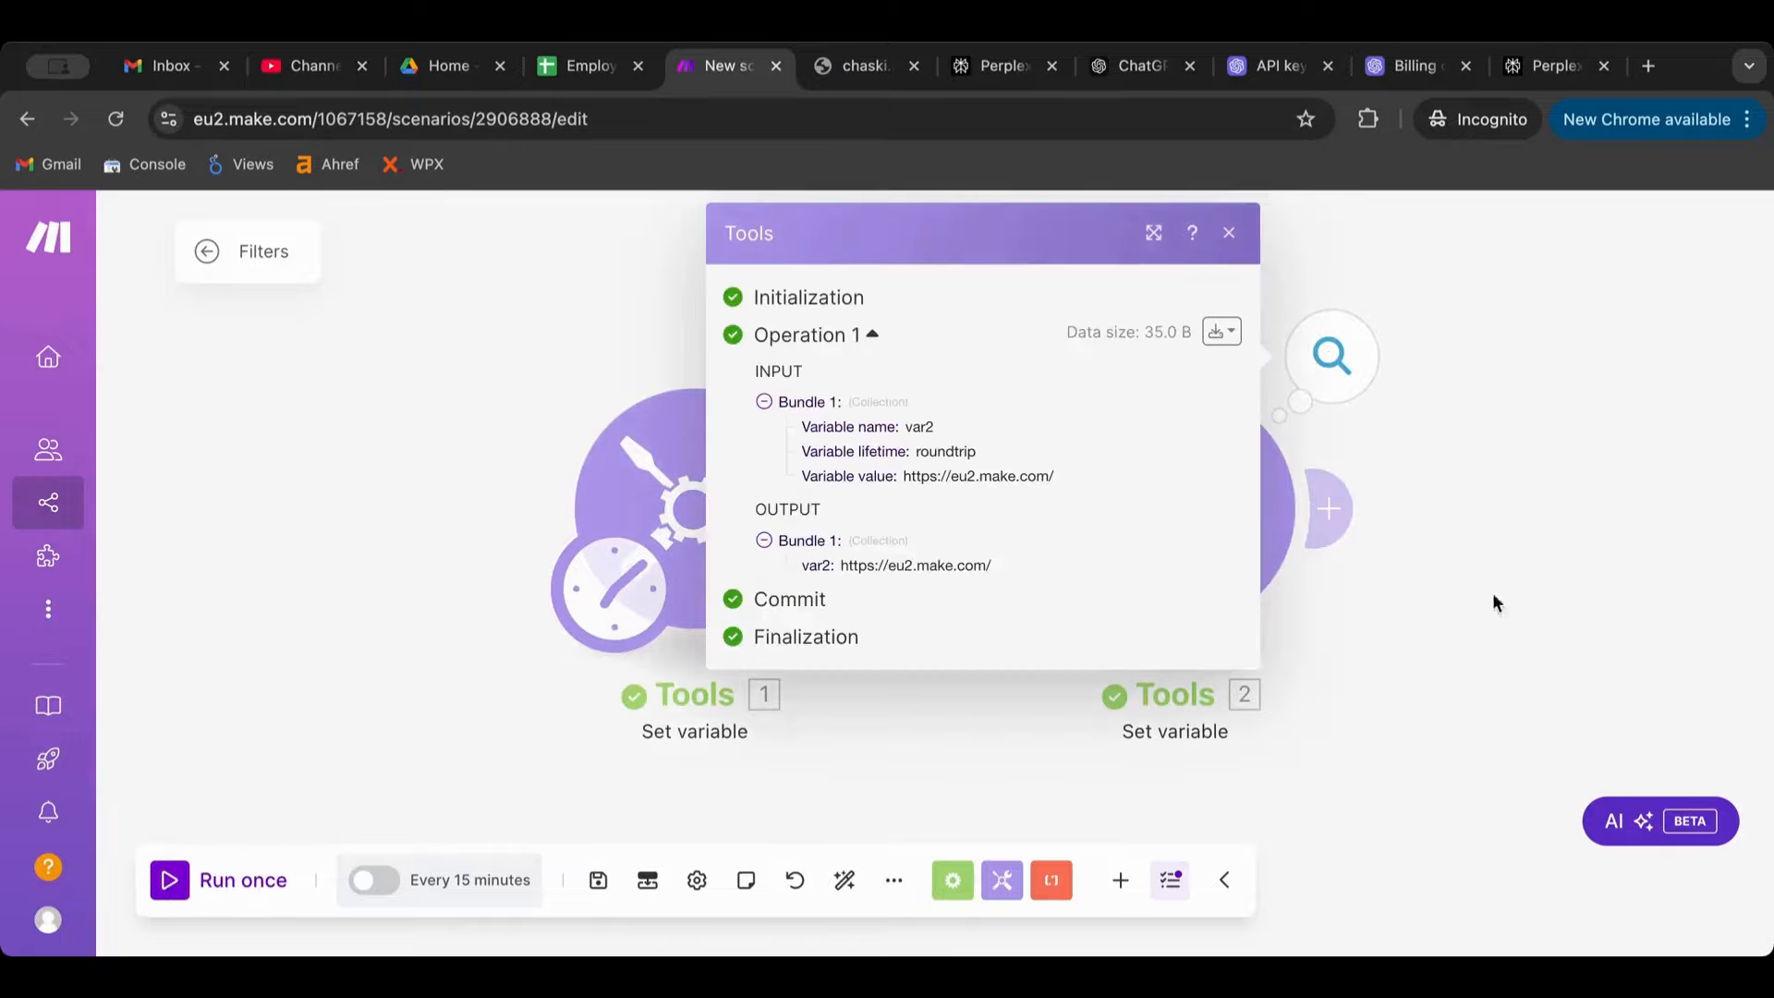
click(1550, 599)
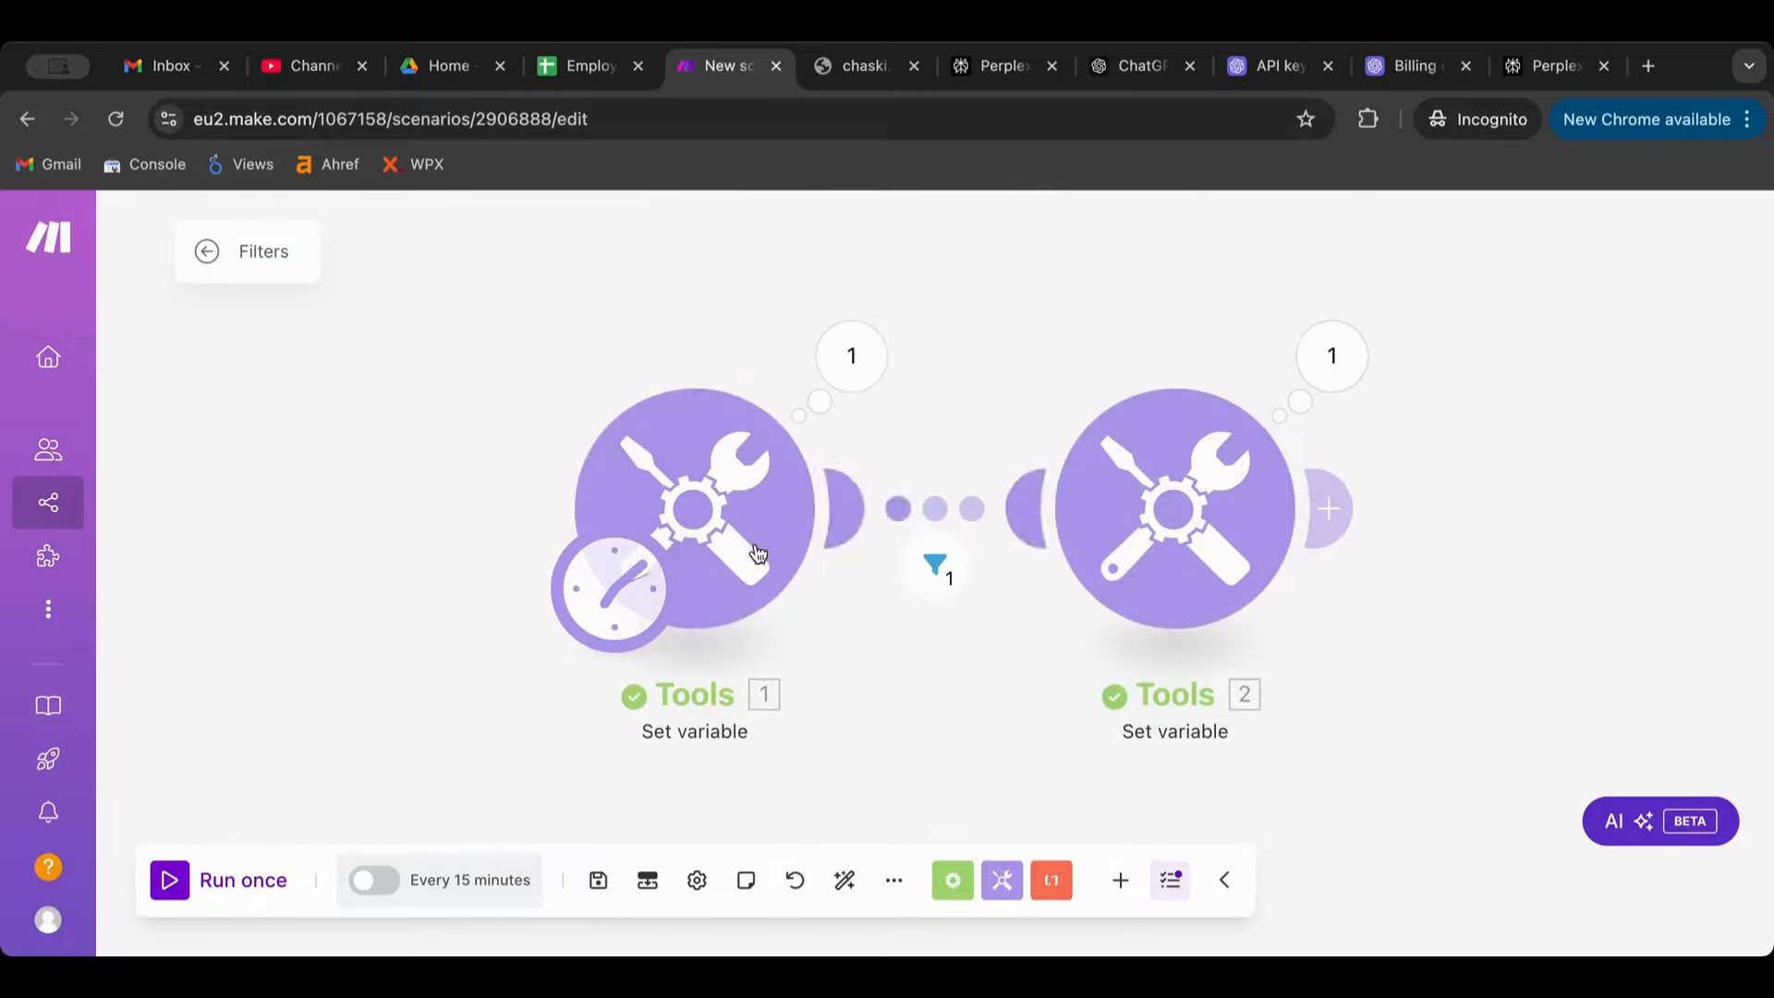
Change the Var1 filter's operator to the text option "Does not match pattern", save the filter, and run the scenario once.
click(919, 508)
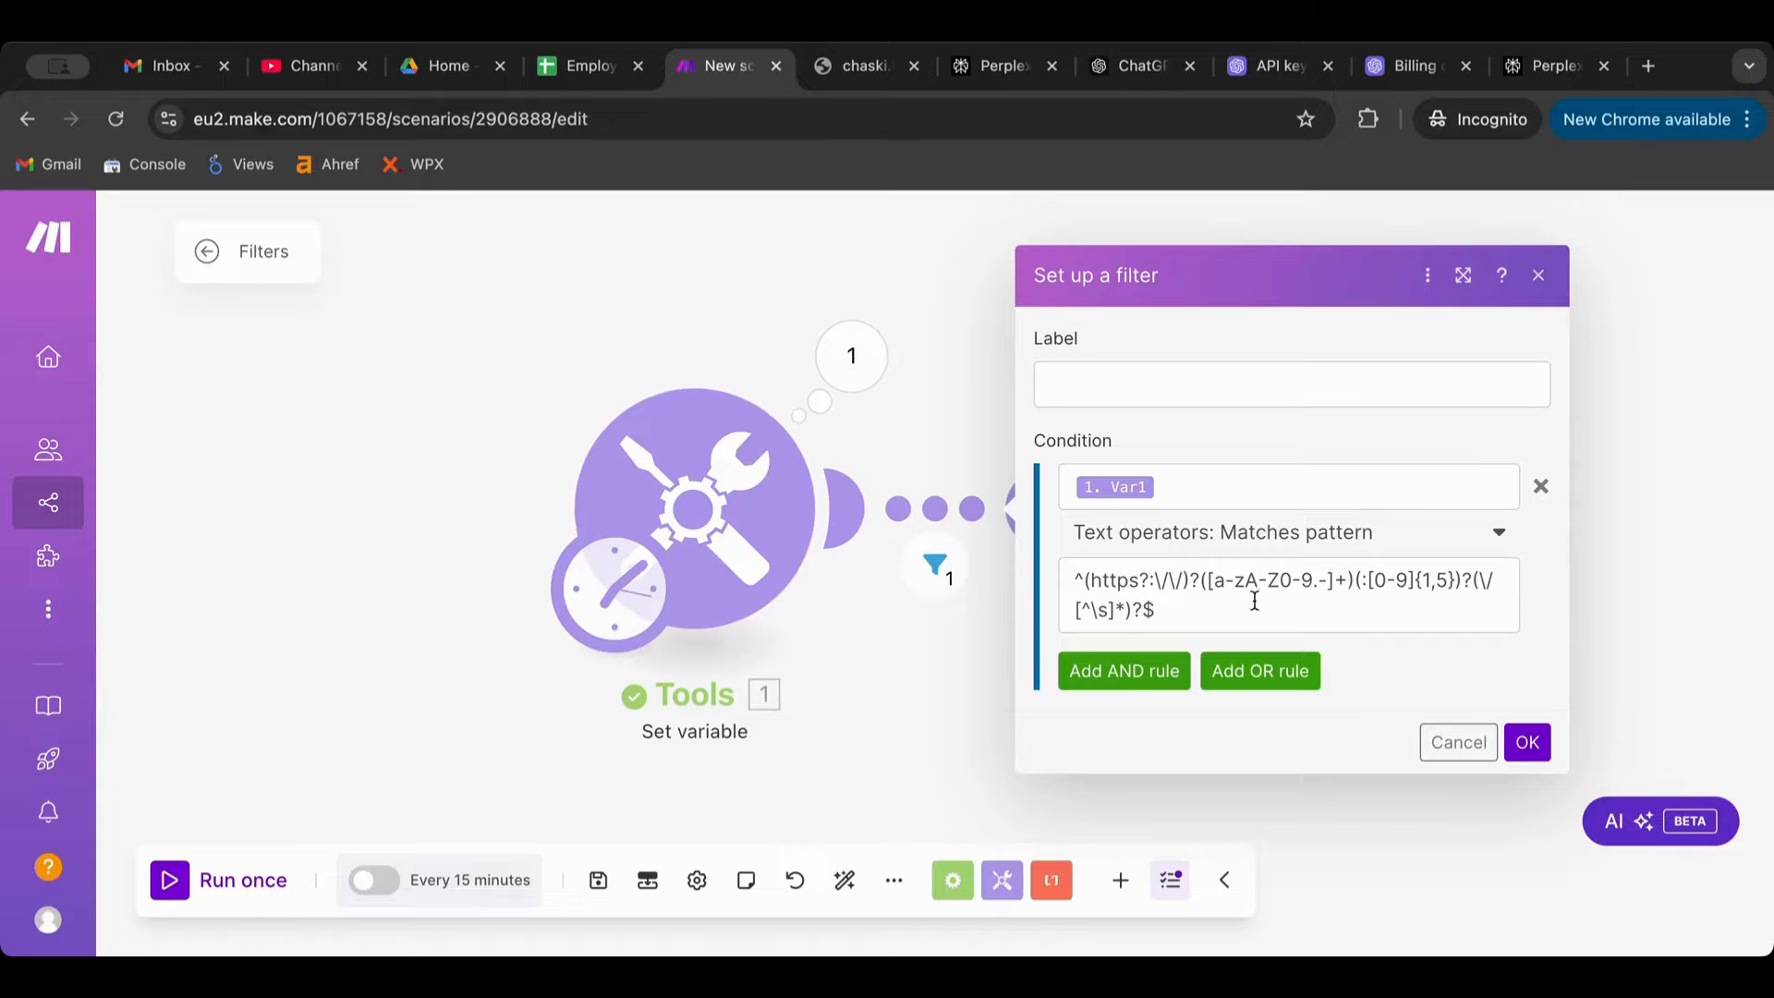
click(1397, 545)
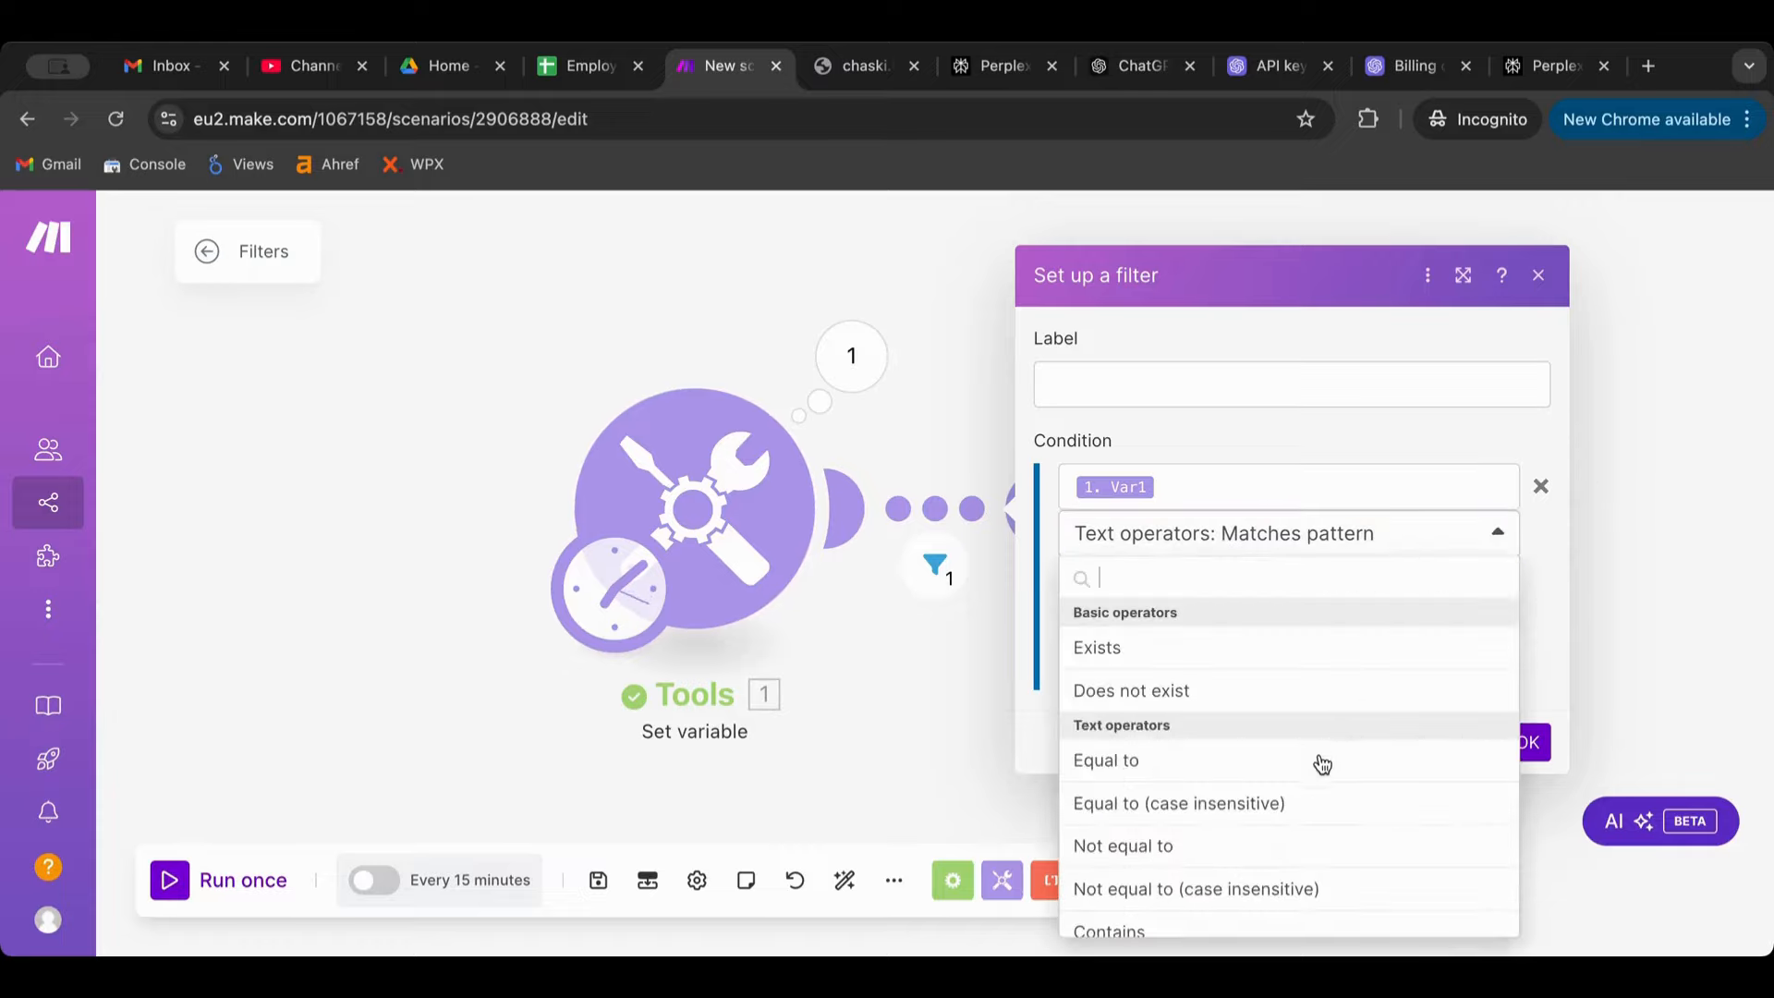
scroll(1321, 763, down, 2)
scroll(1321, 763, down, 5)
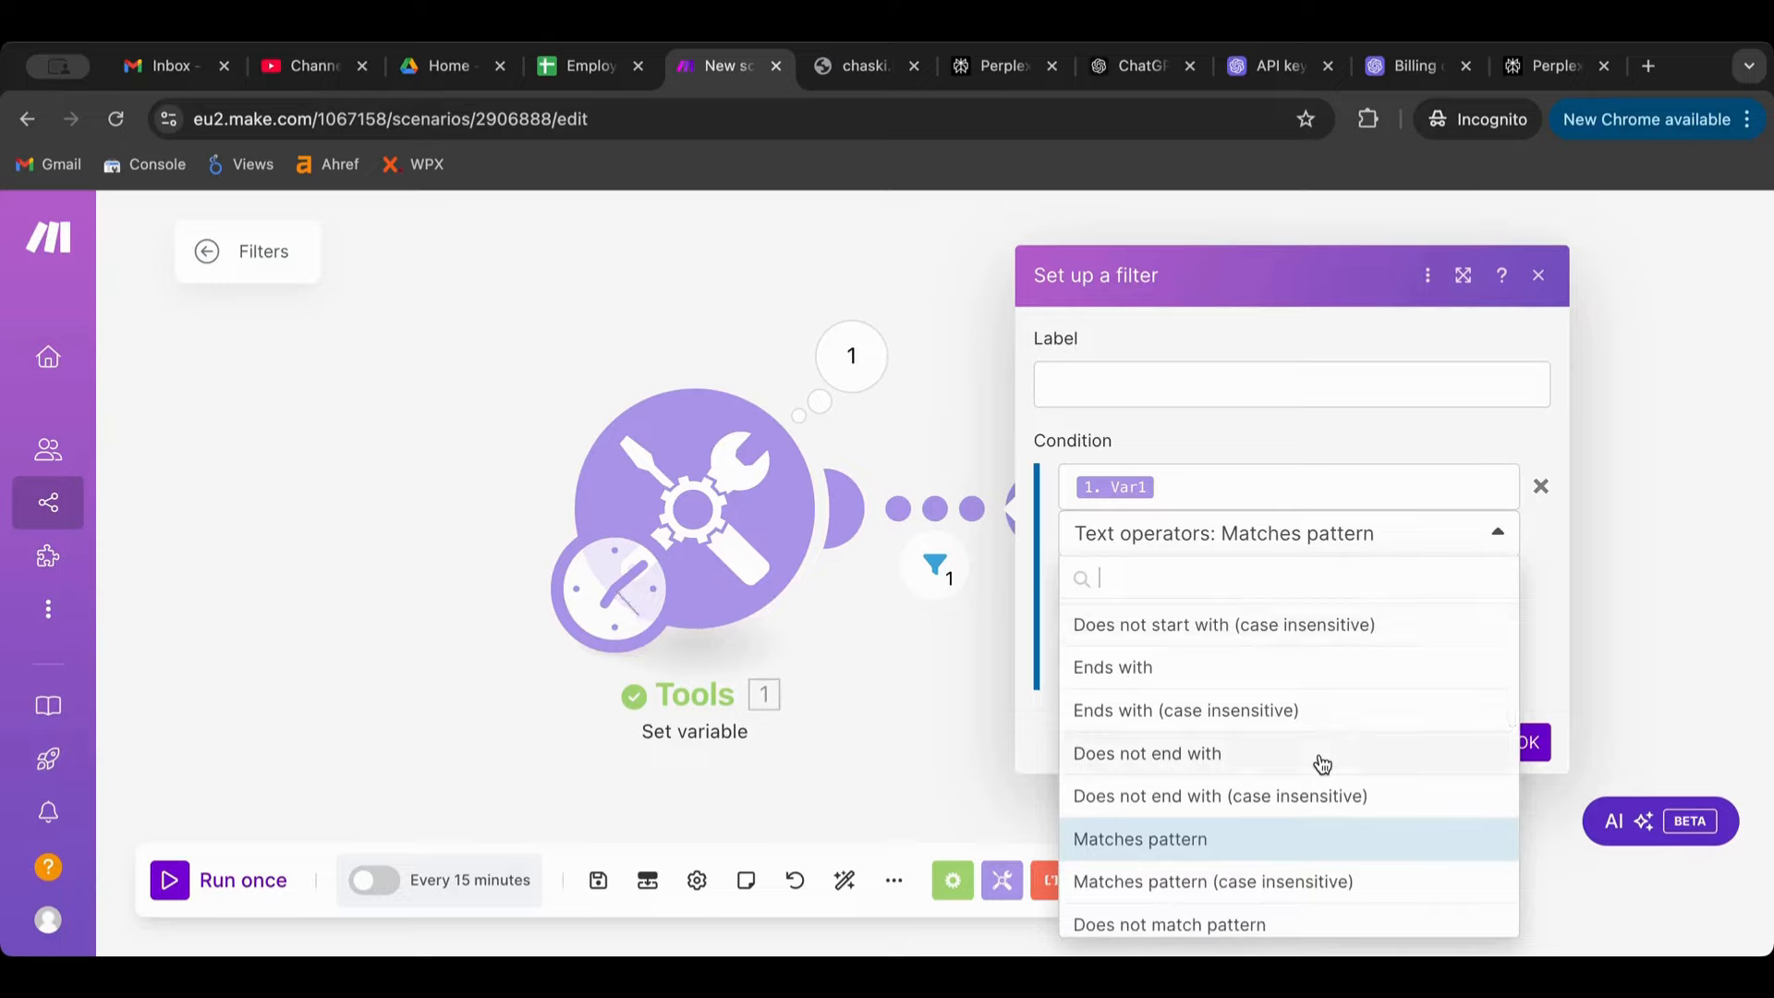
scroll(1321, 763, up, 3)
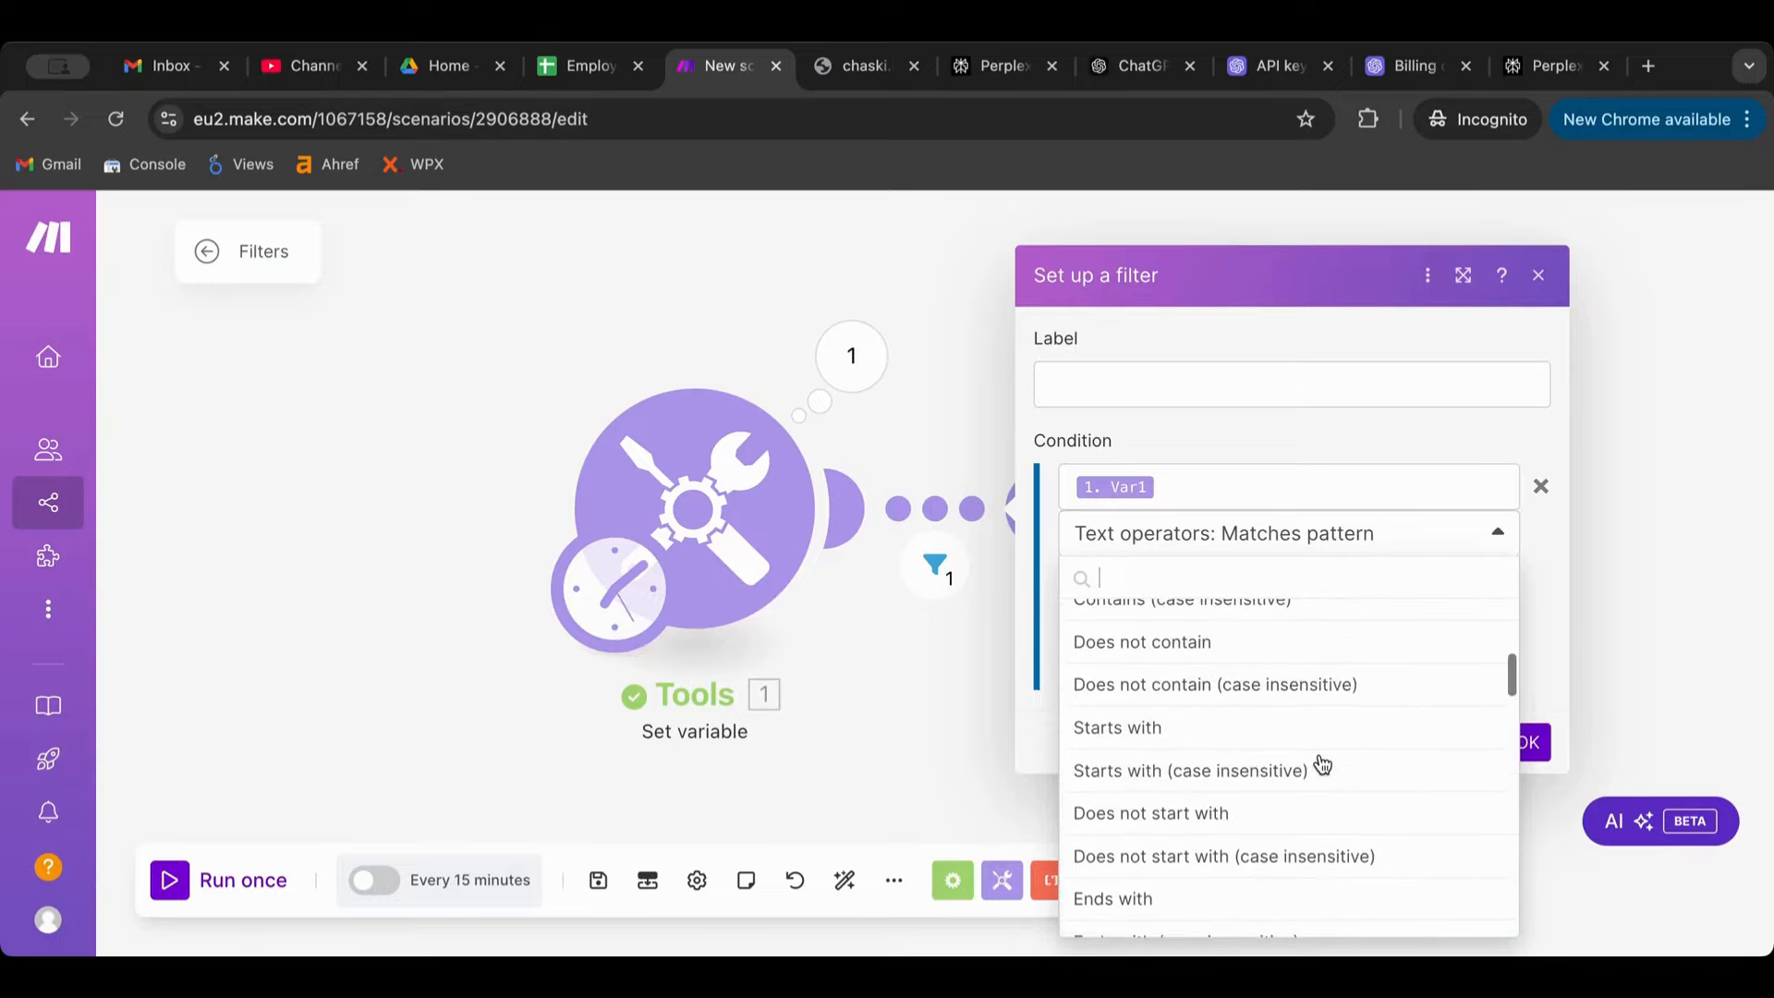
scroll(1321, 763, down, 3)
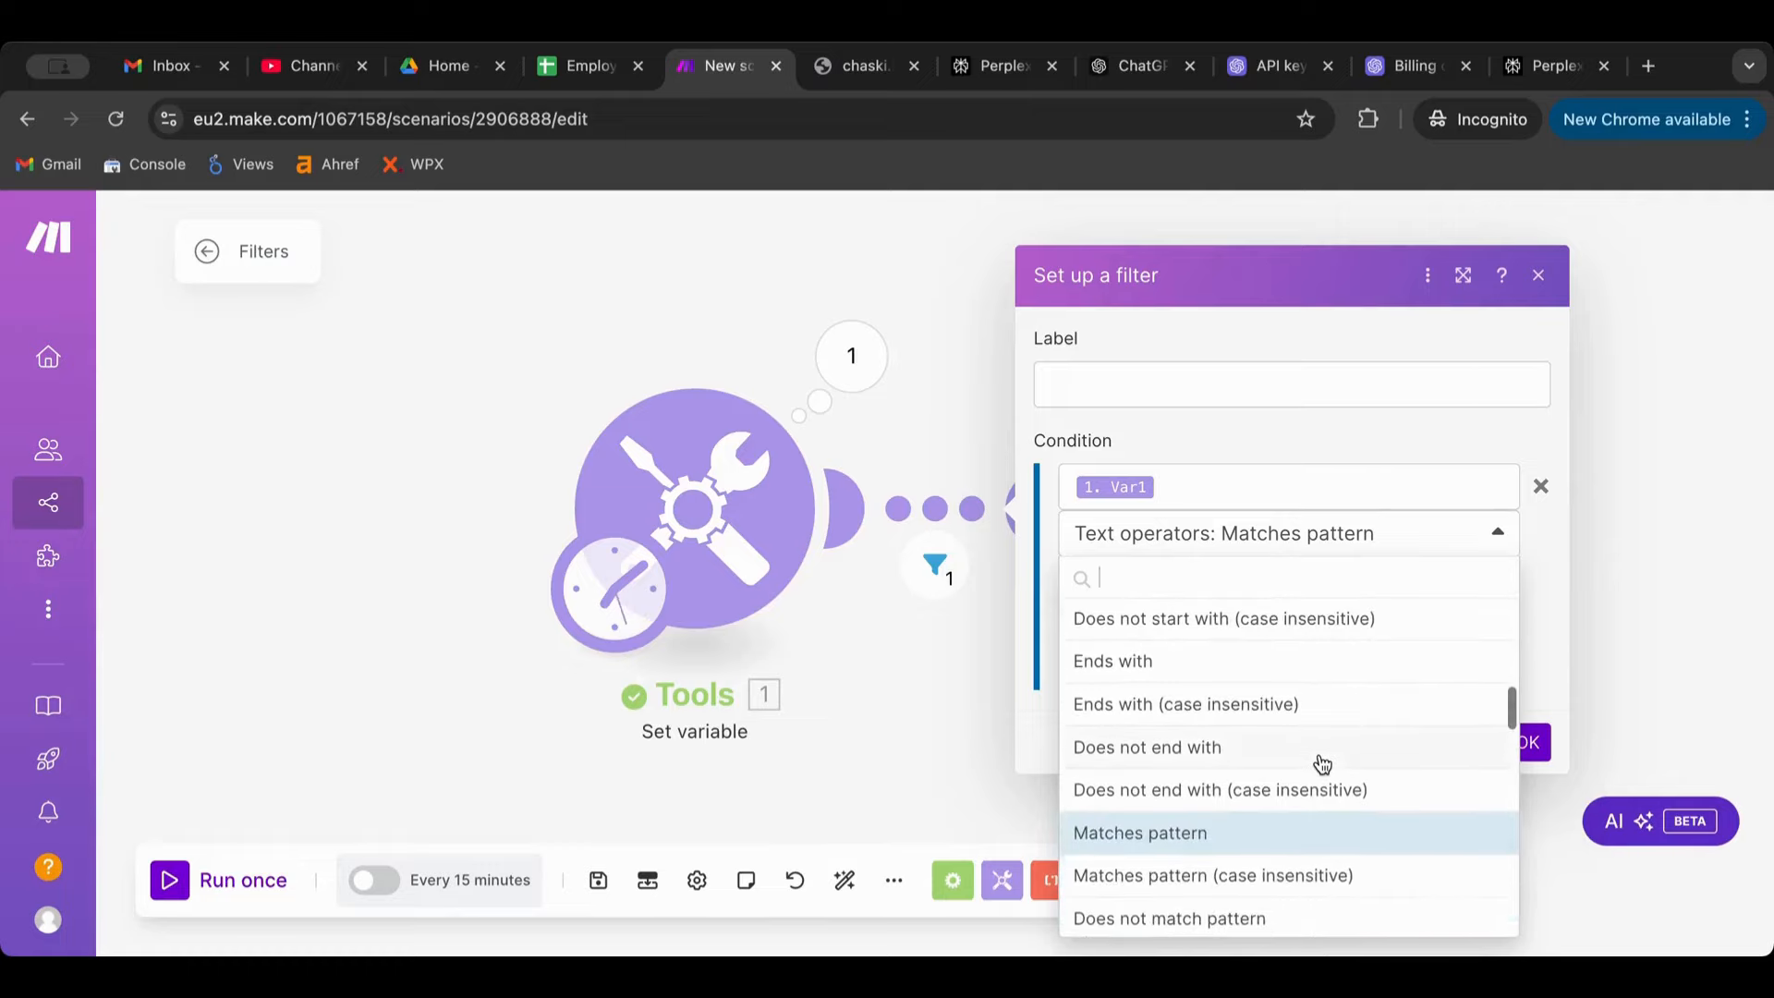
scroll(1321, 763, down, 2)
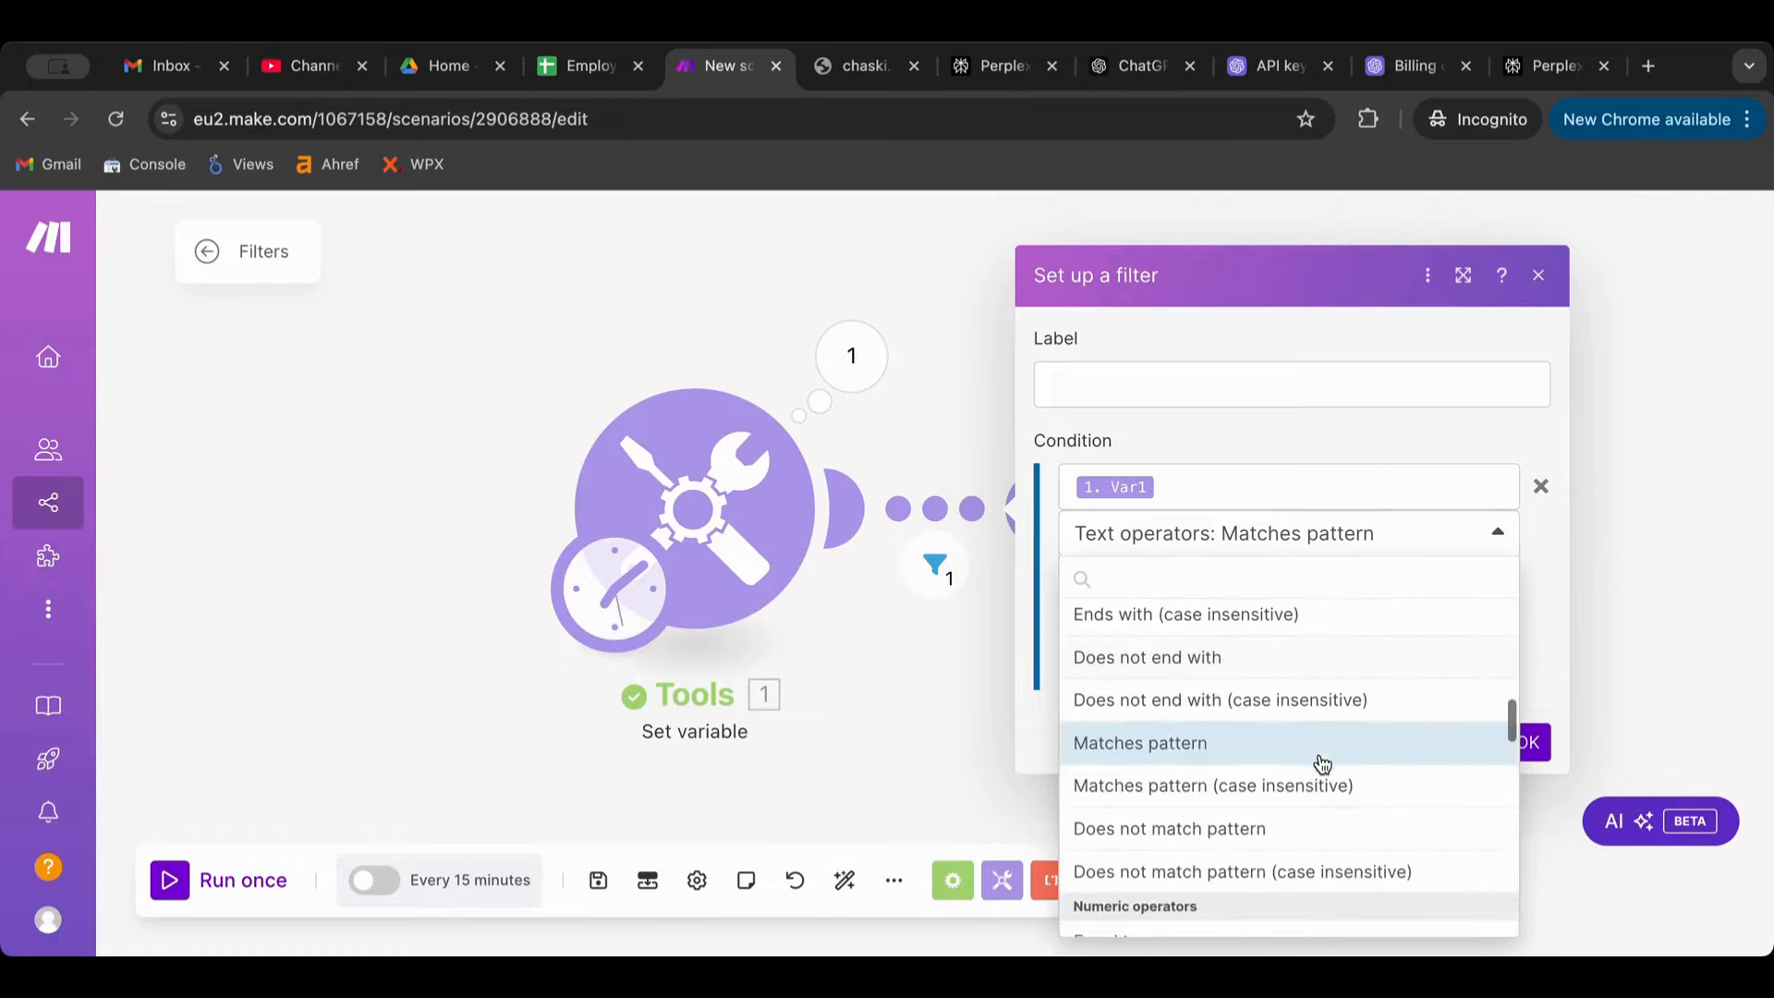
click(1213, 831)
click(1527, 743)
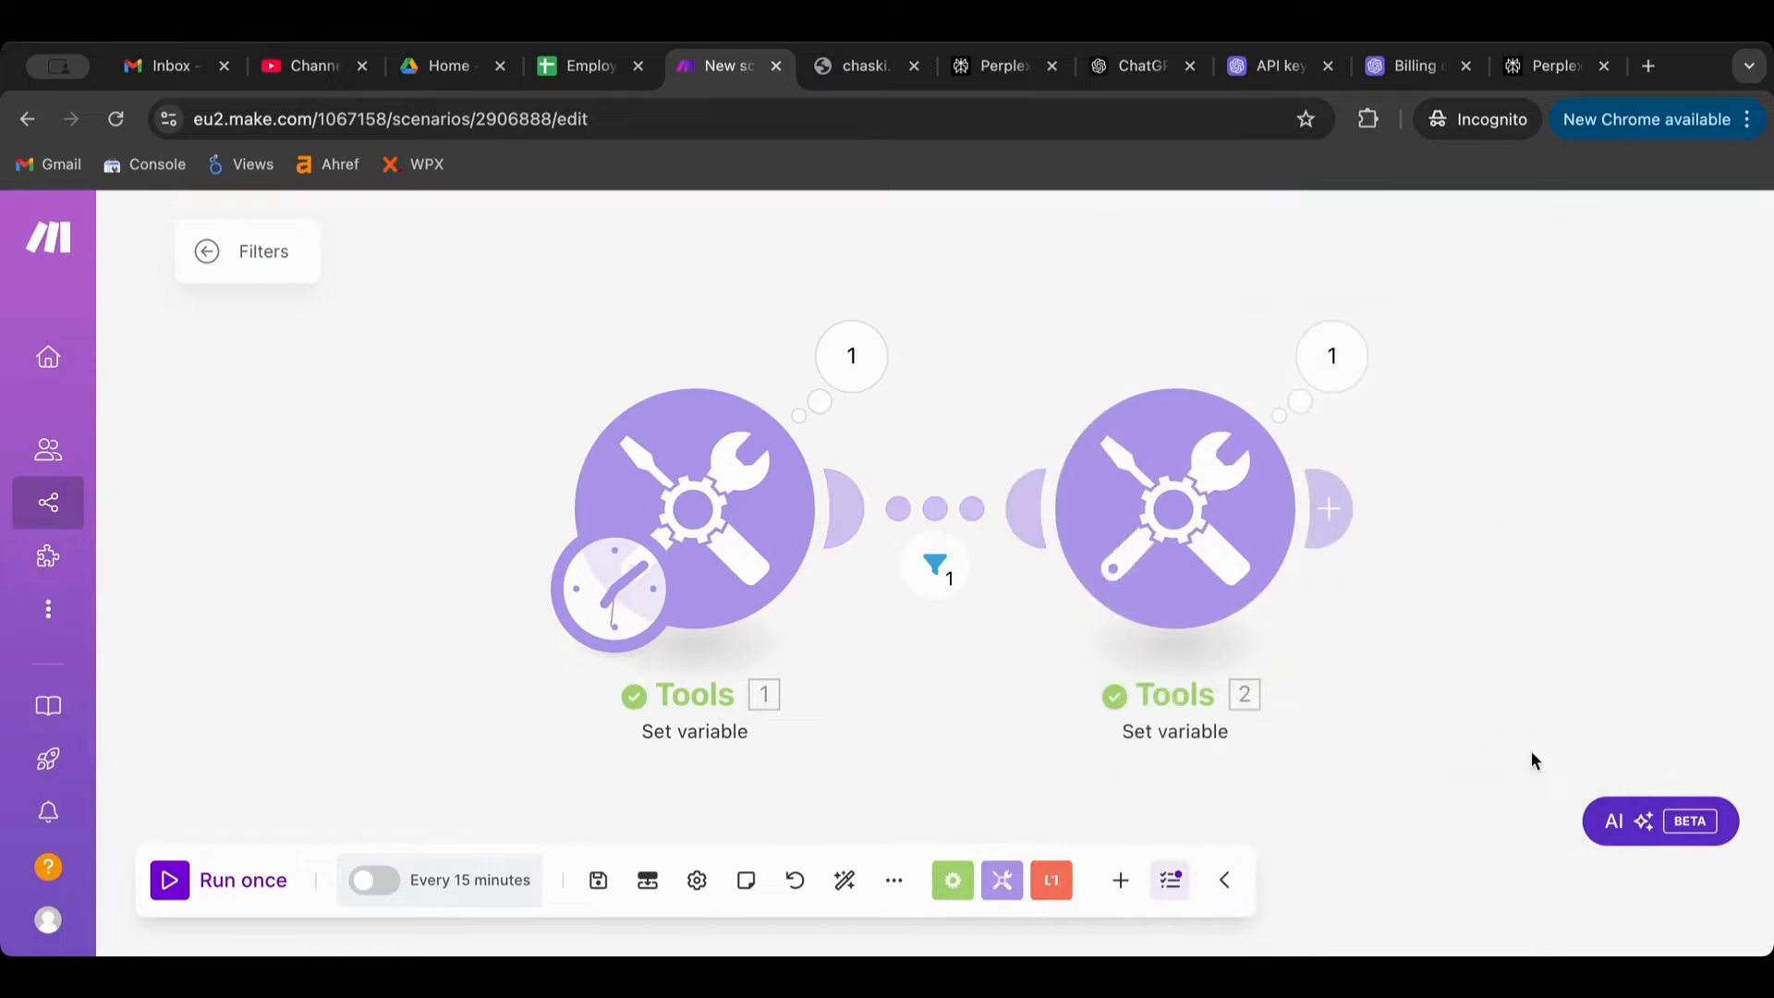
click(168, 882)
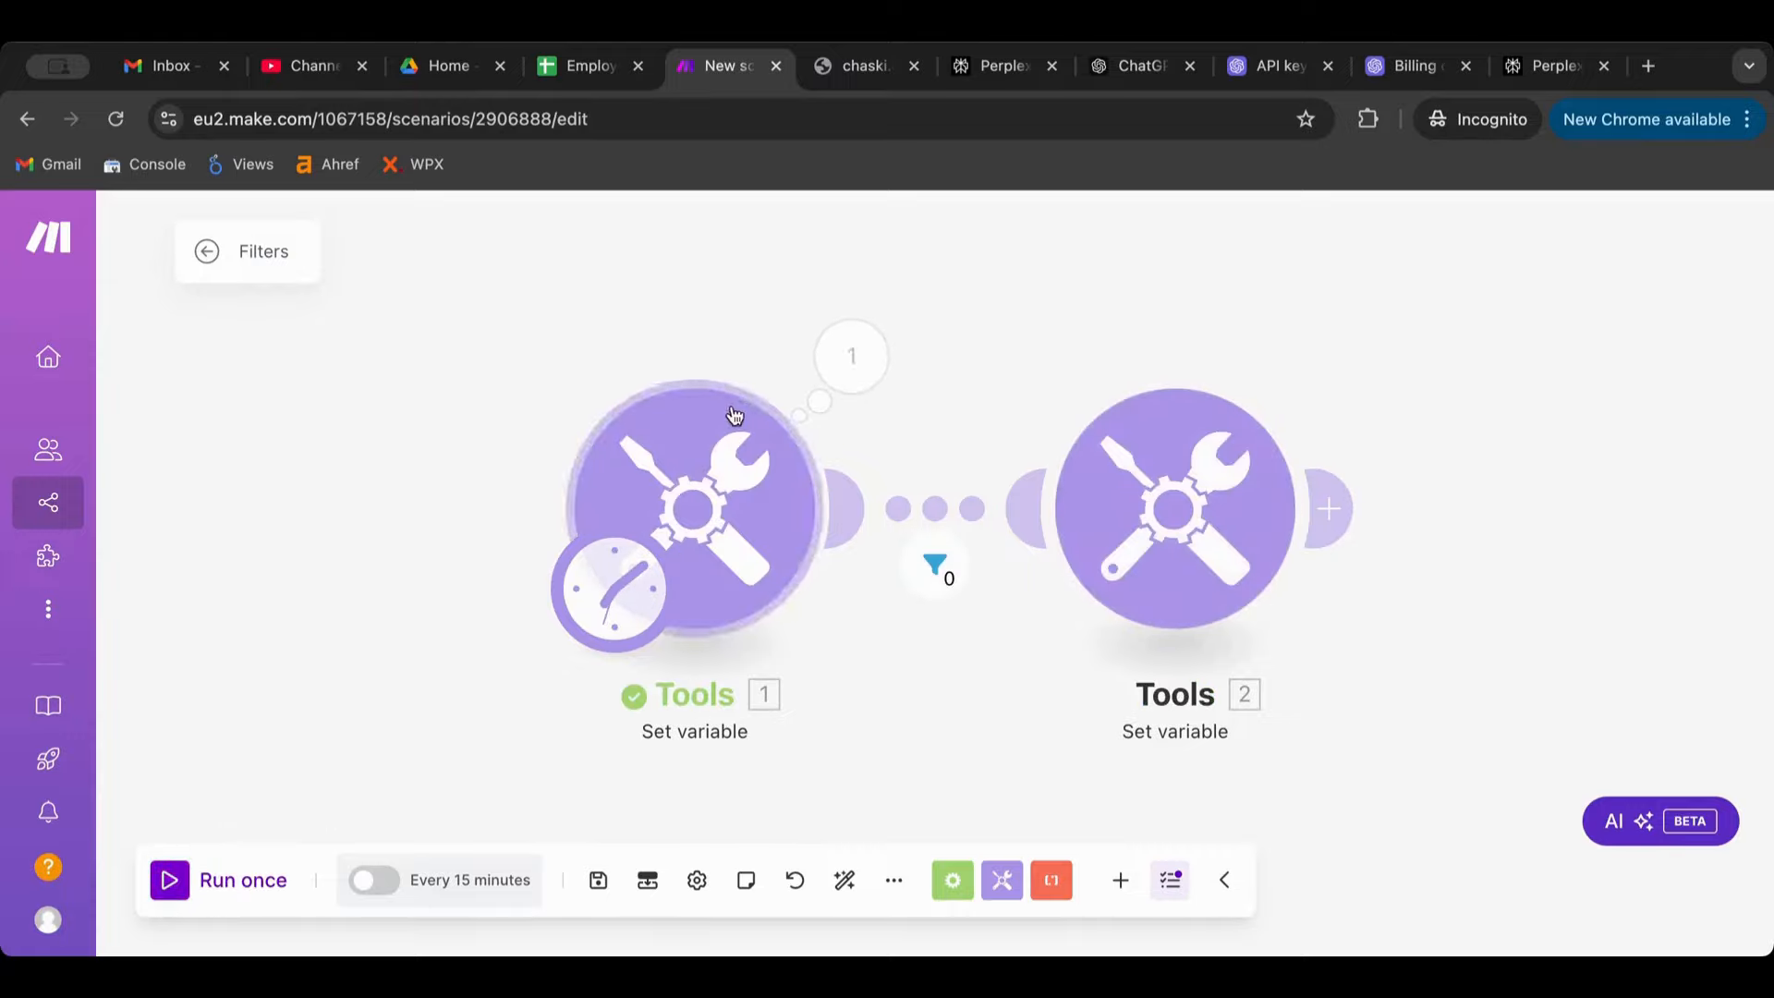
click(746, 545)
drag(1144, 590, 1062, 575)
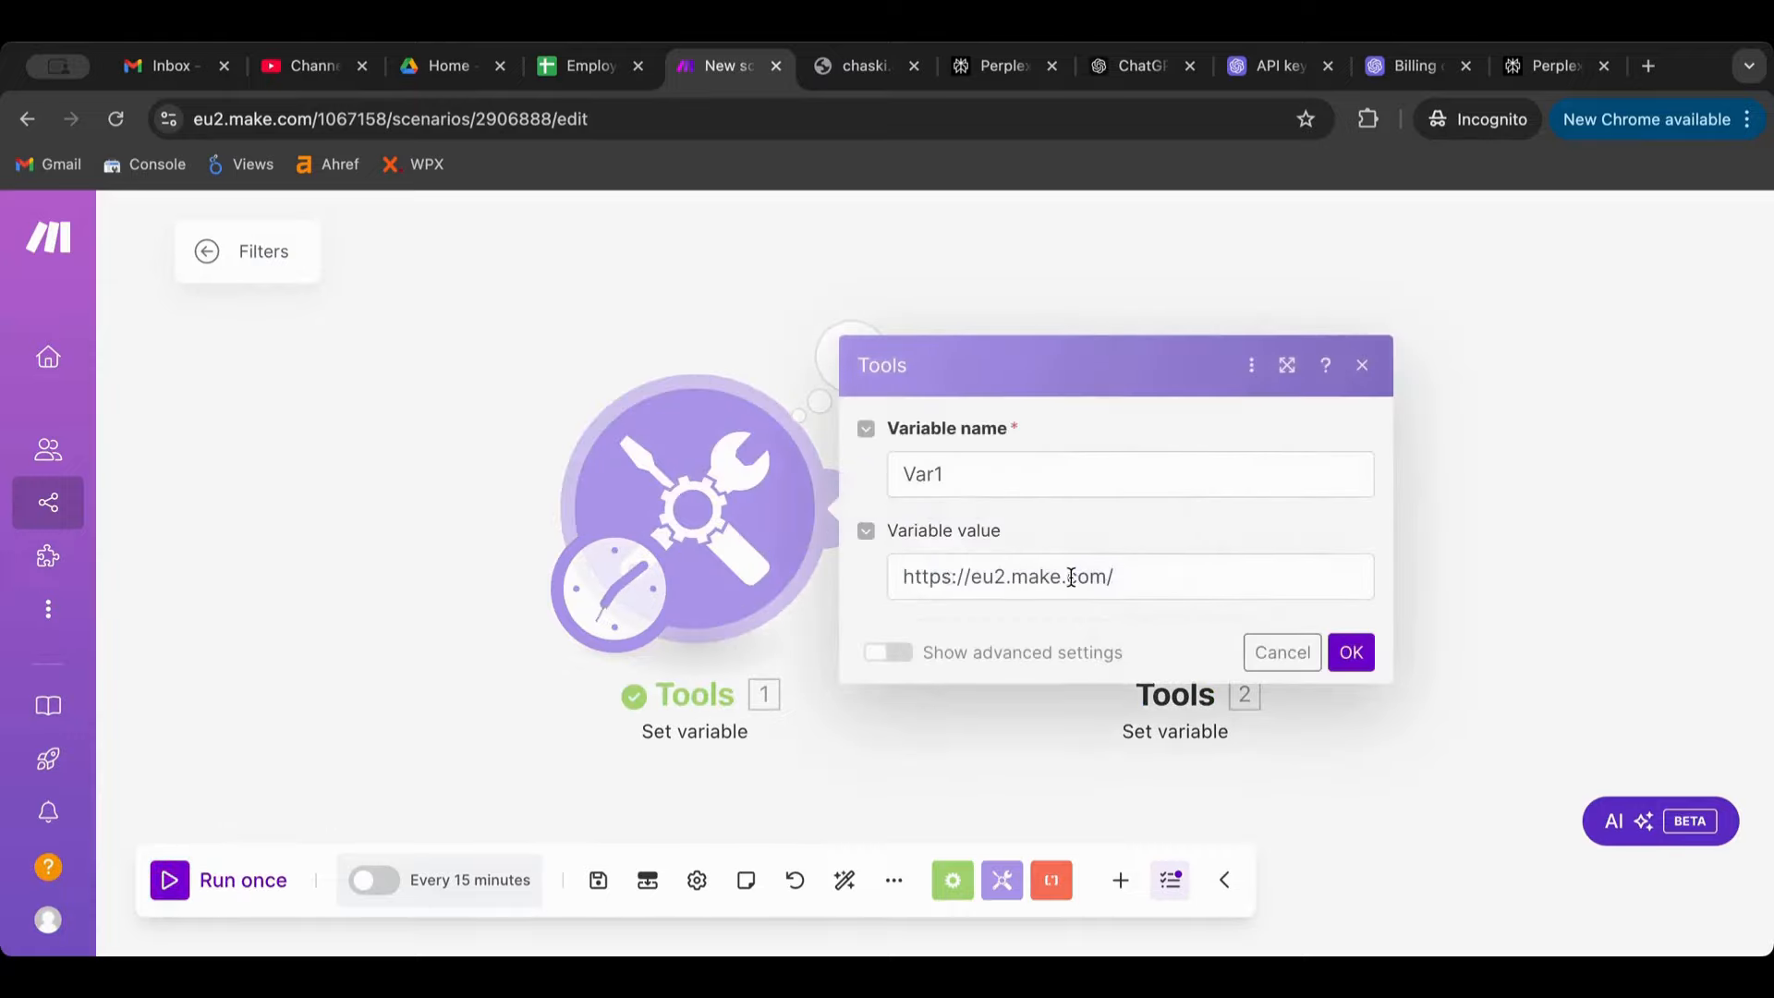
key(BackSpace)
key(BackSpace)
click(1351, 651)
click(171, 882)
click(931, 572)
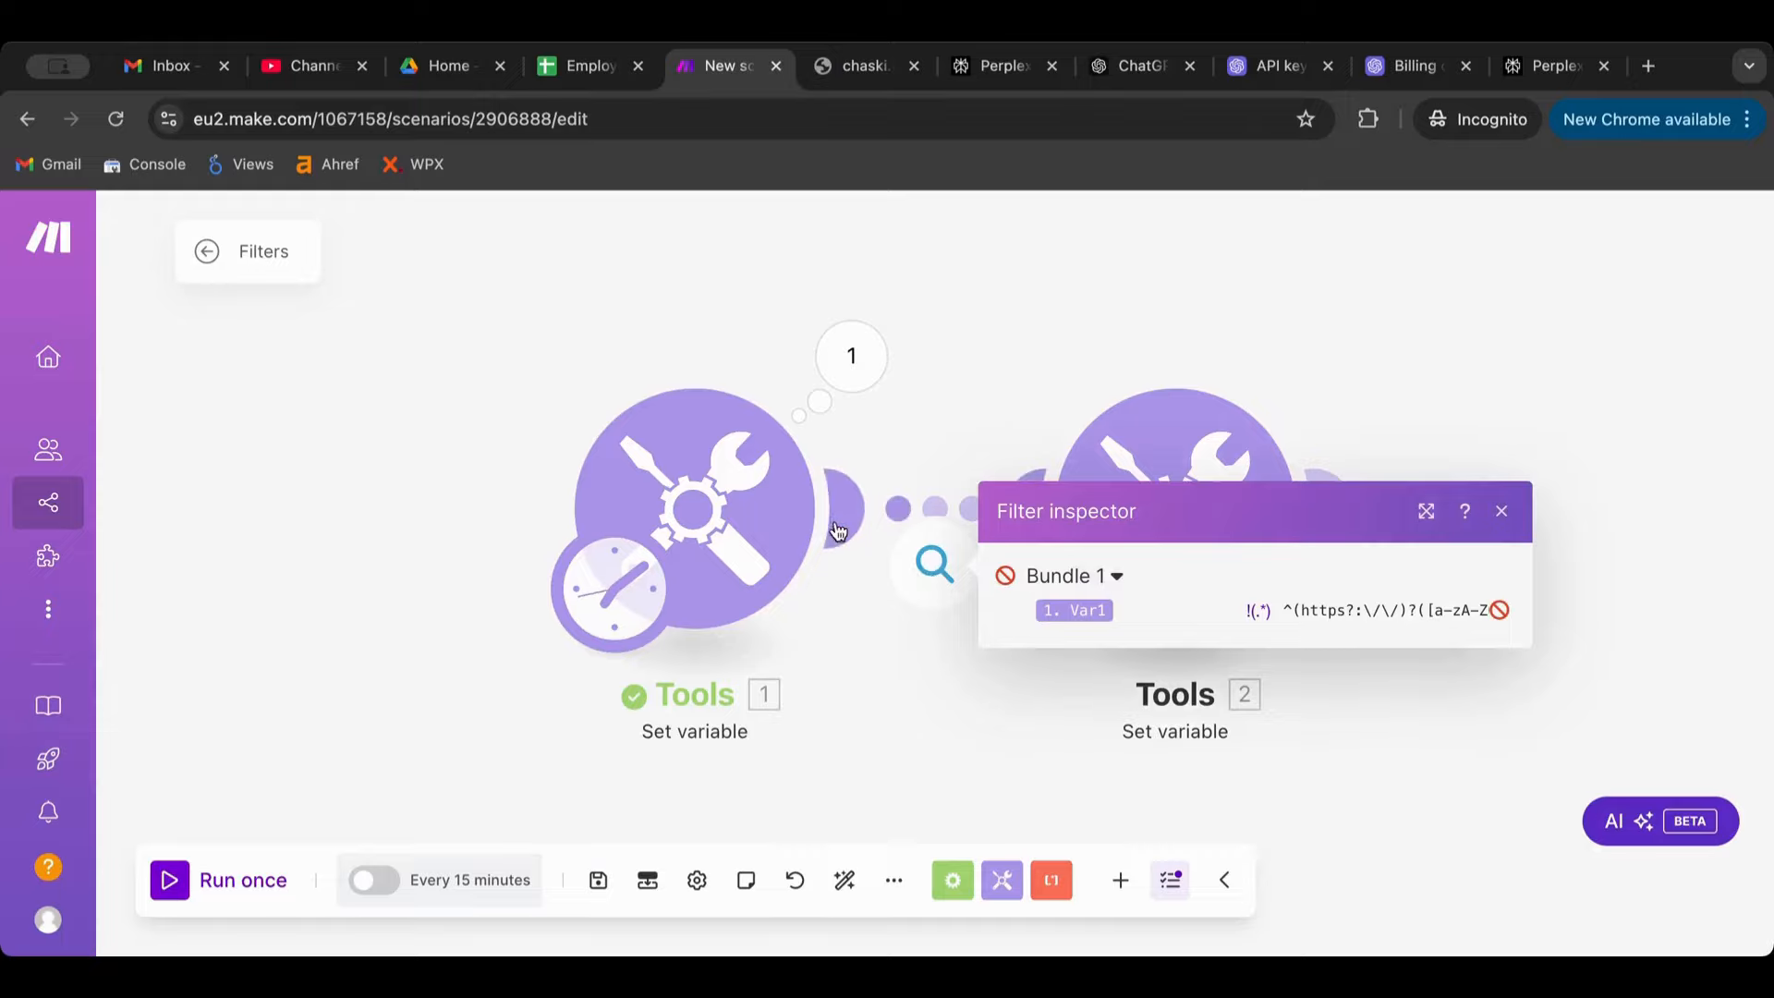
Remove the https prefix from Var1's value, run the scenario once, and check the filter between the modules.
click(744, 515)
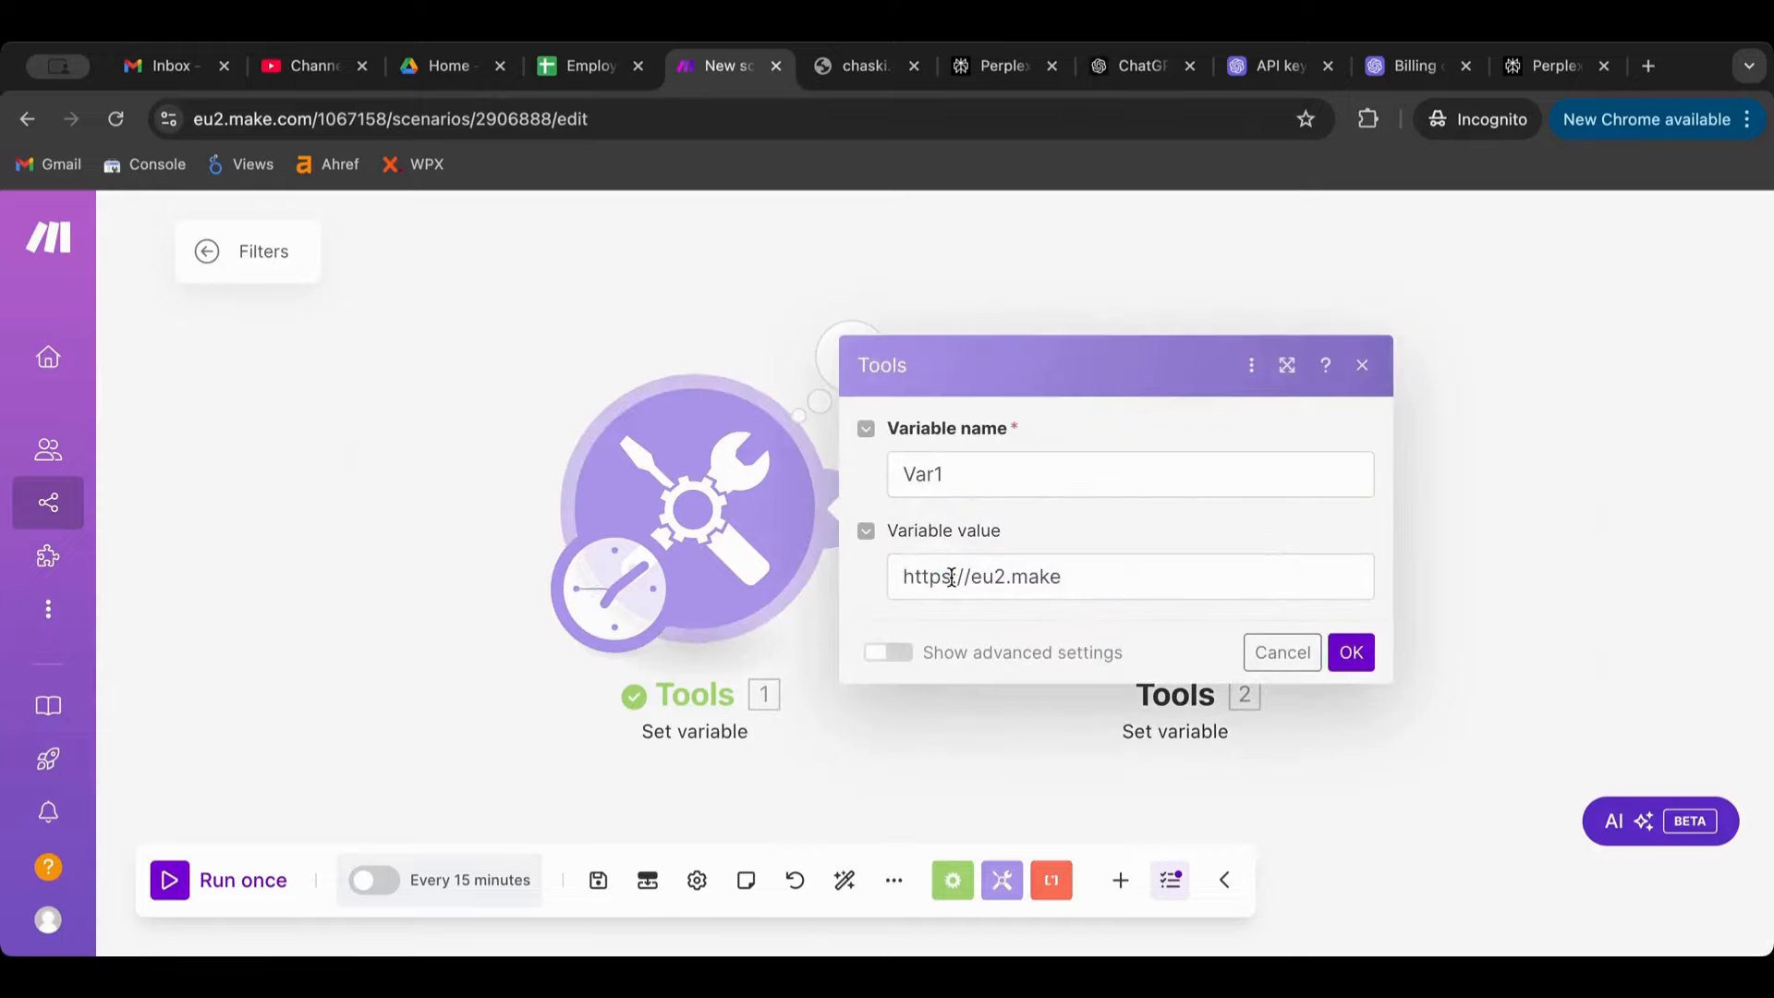
drag(957, 577, 755, 587)
key(BackSpace)
click(1346, 649)
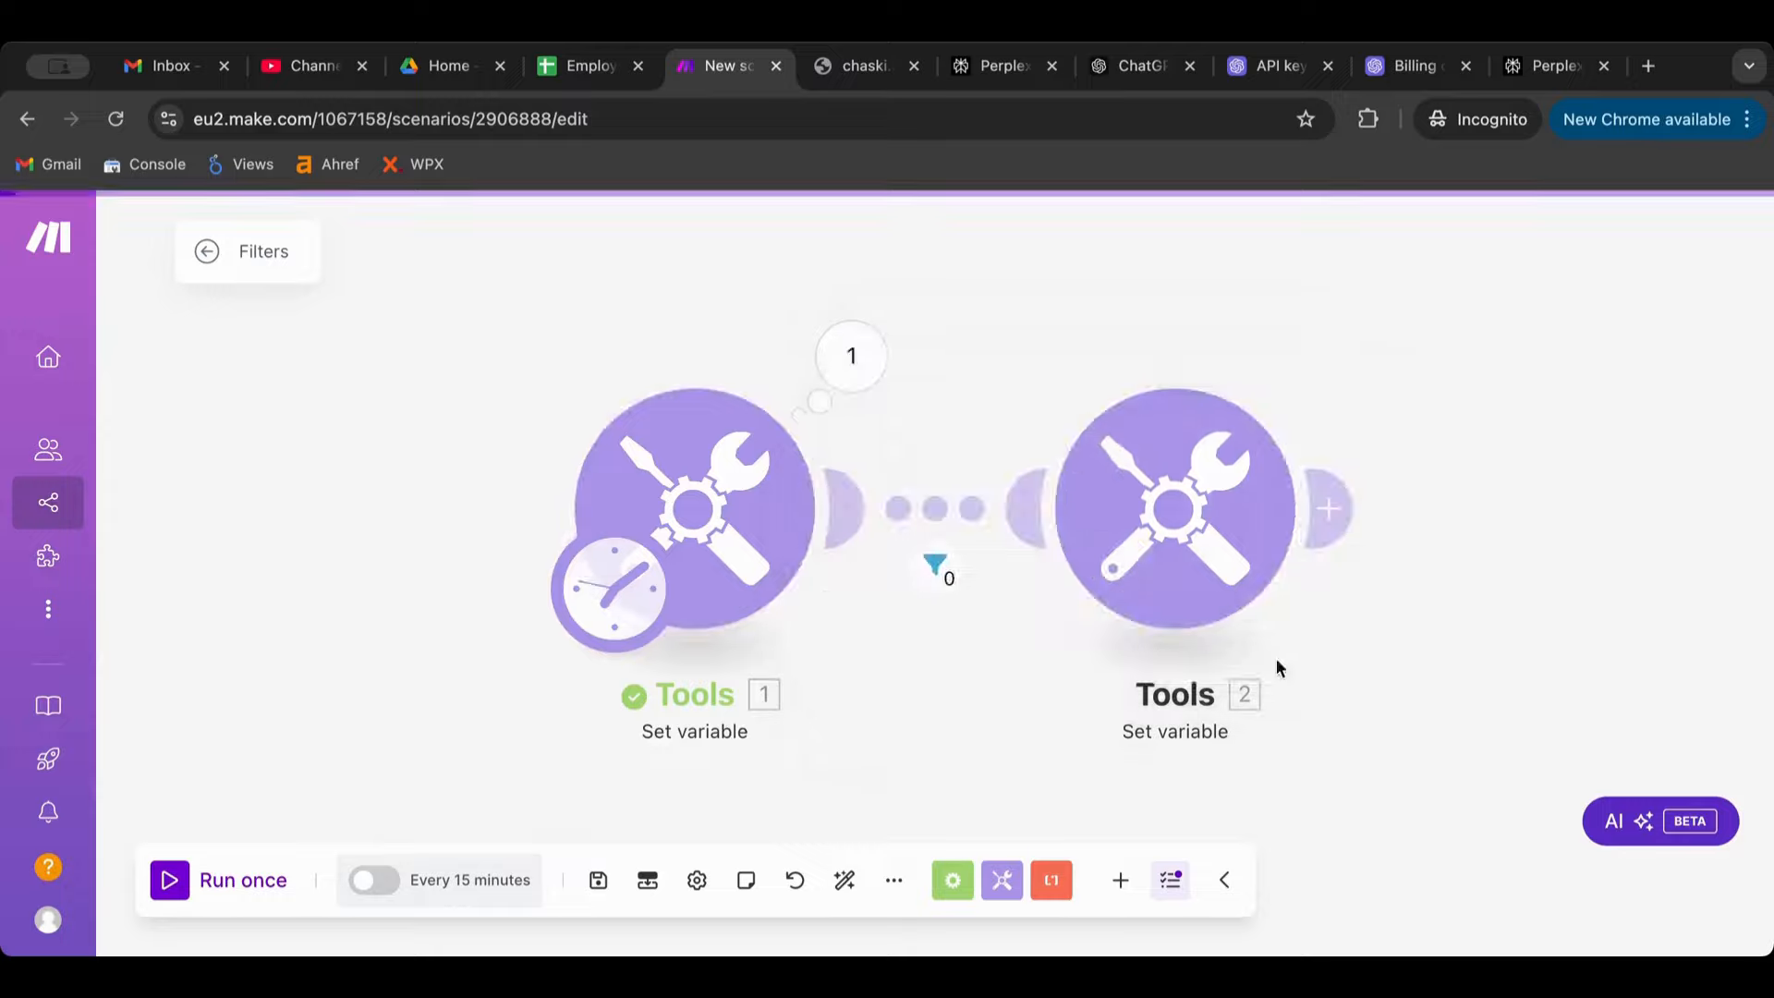
click(171, 882)
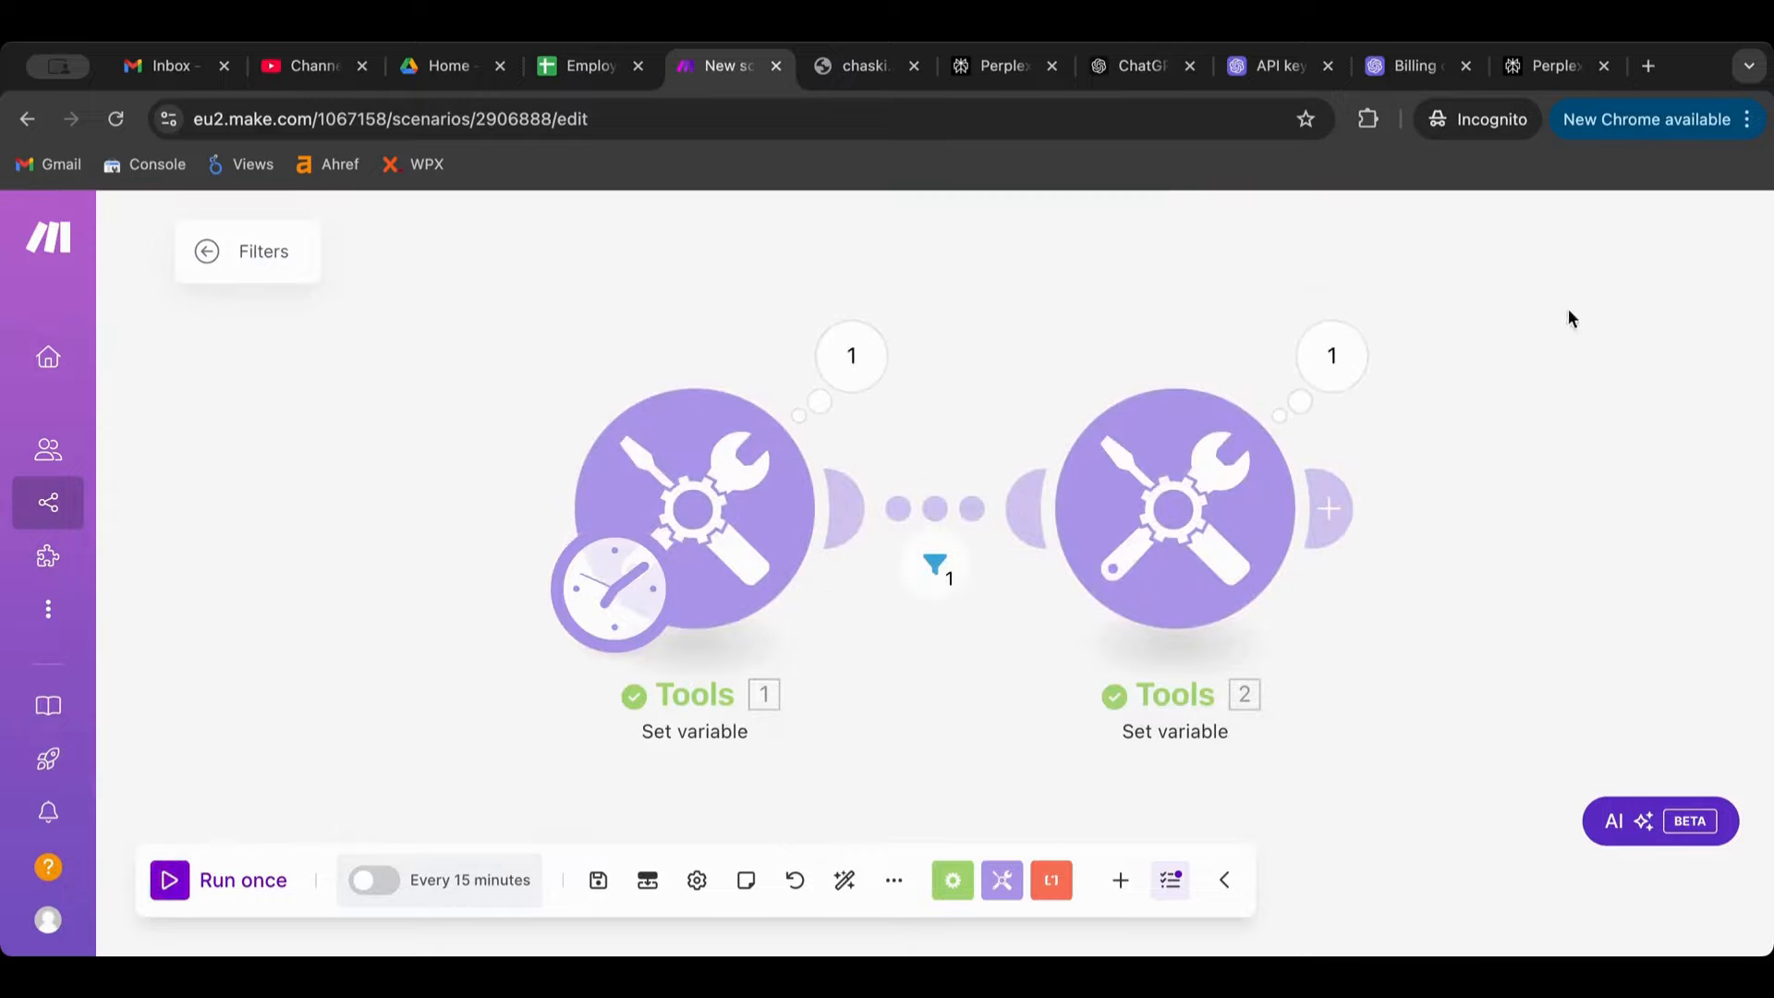
click(934, 560)
click(983, 397)
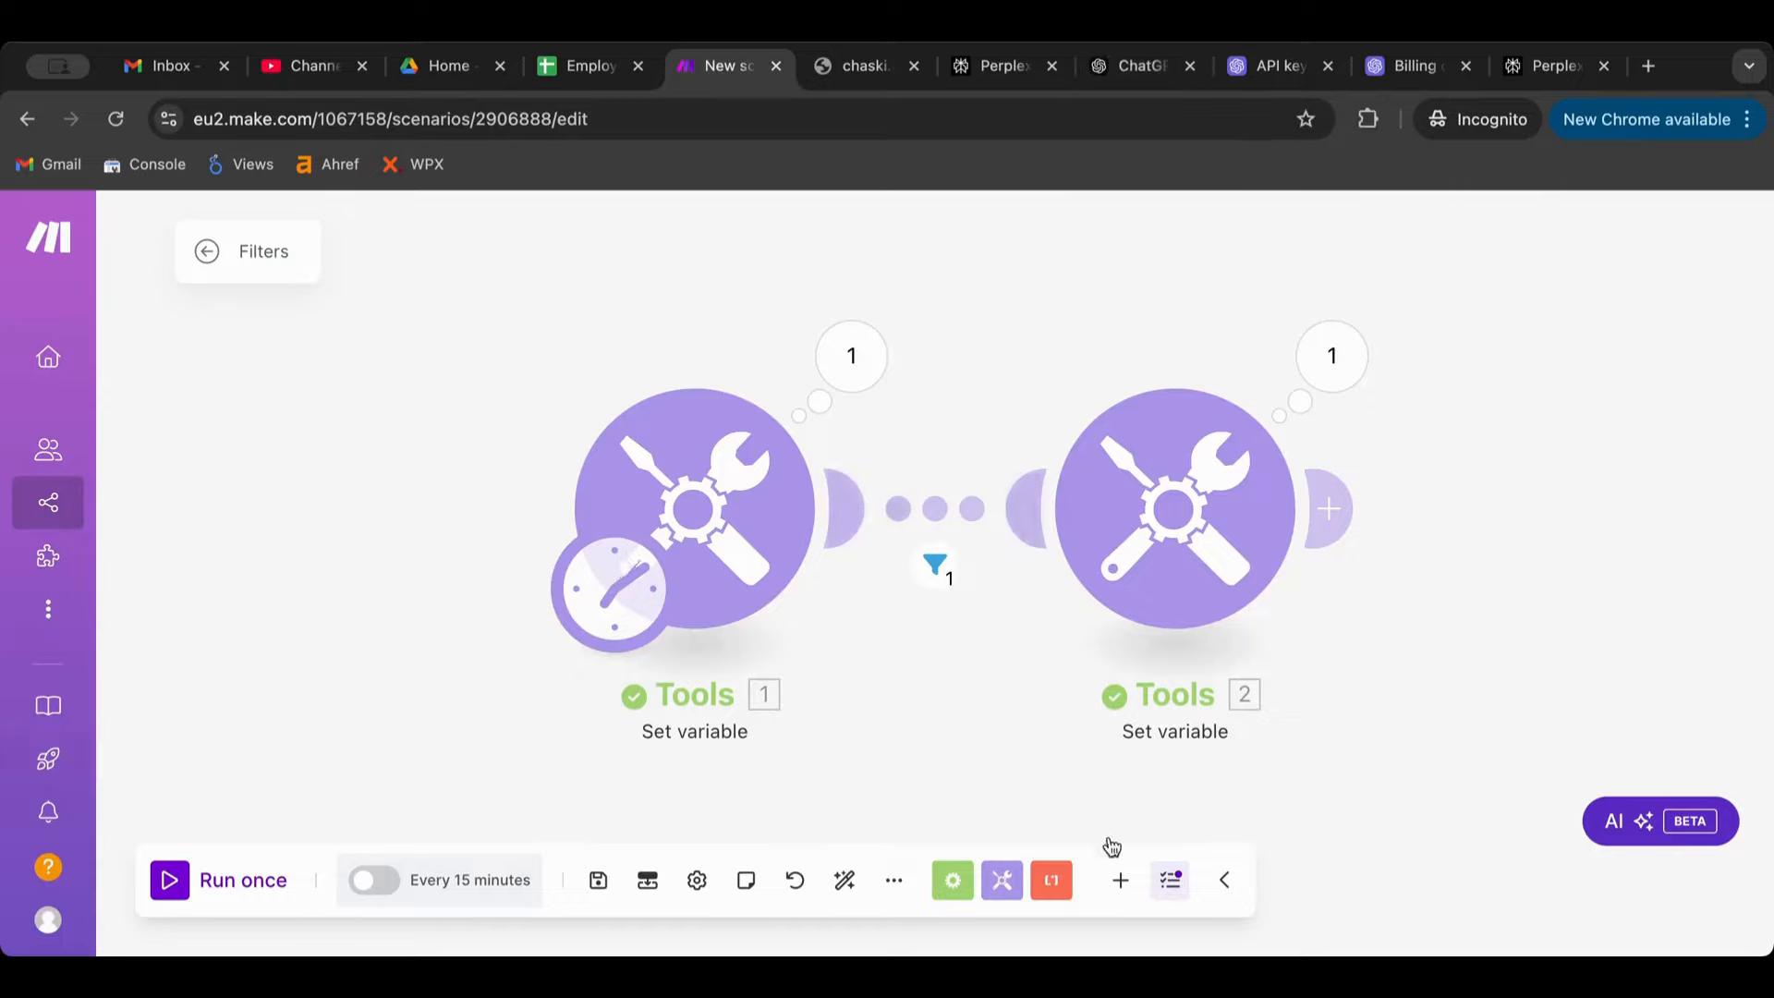
Examine the available Text parser modules, including Match pattern and Replace, and view the link between the Set variable modules.
click(1051, 883)
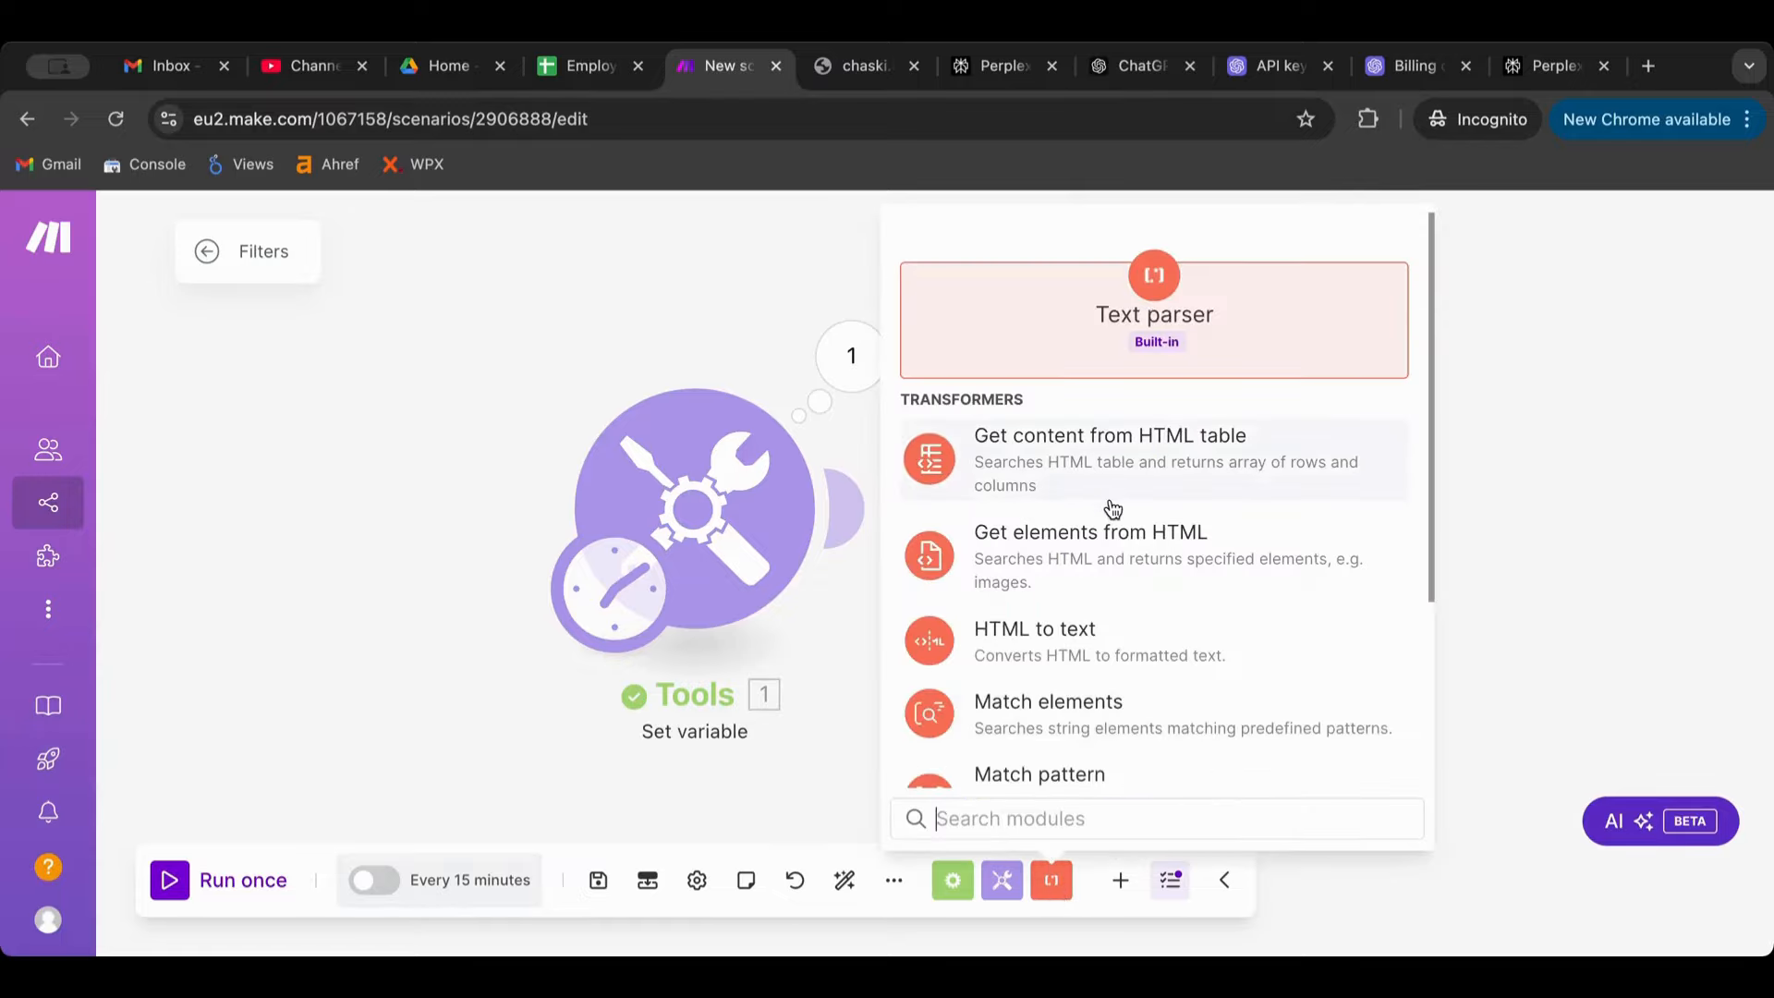
scroll(1108, 517, down, 3)
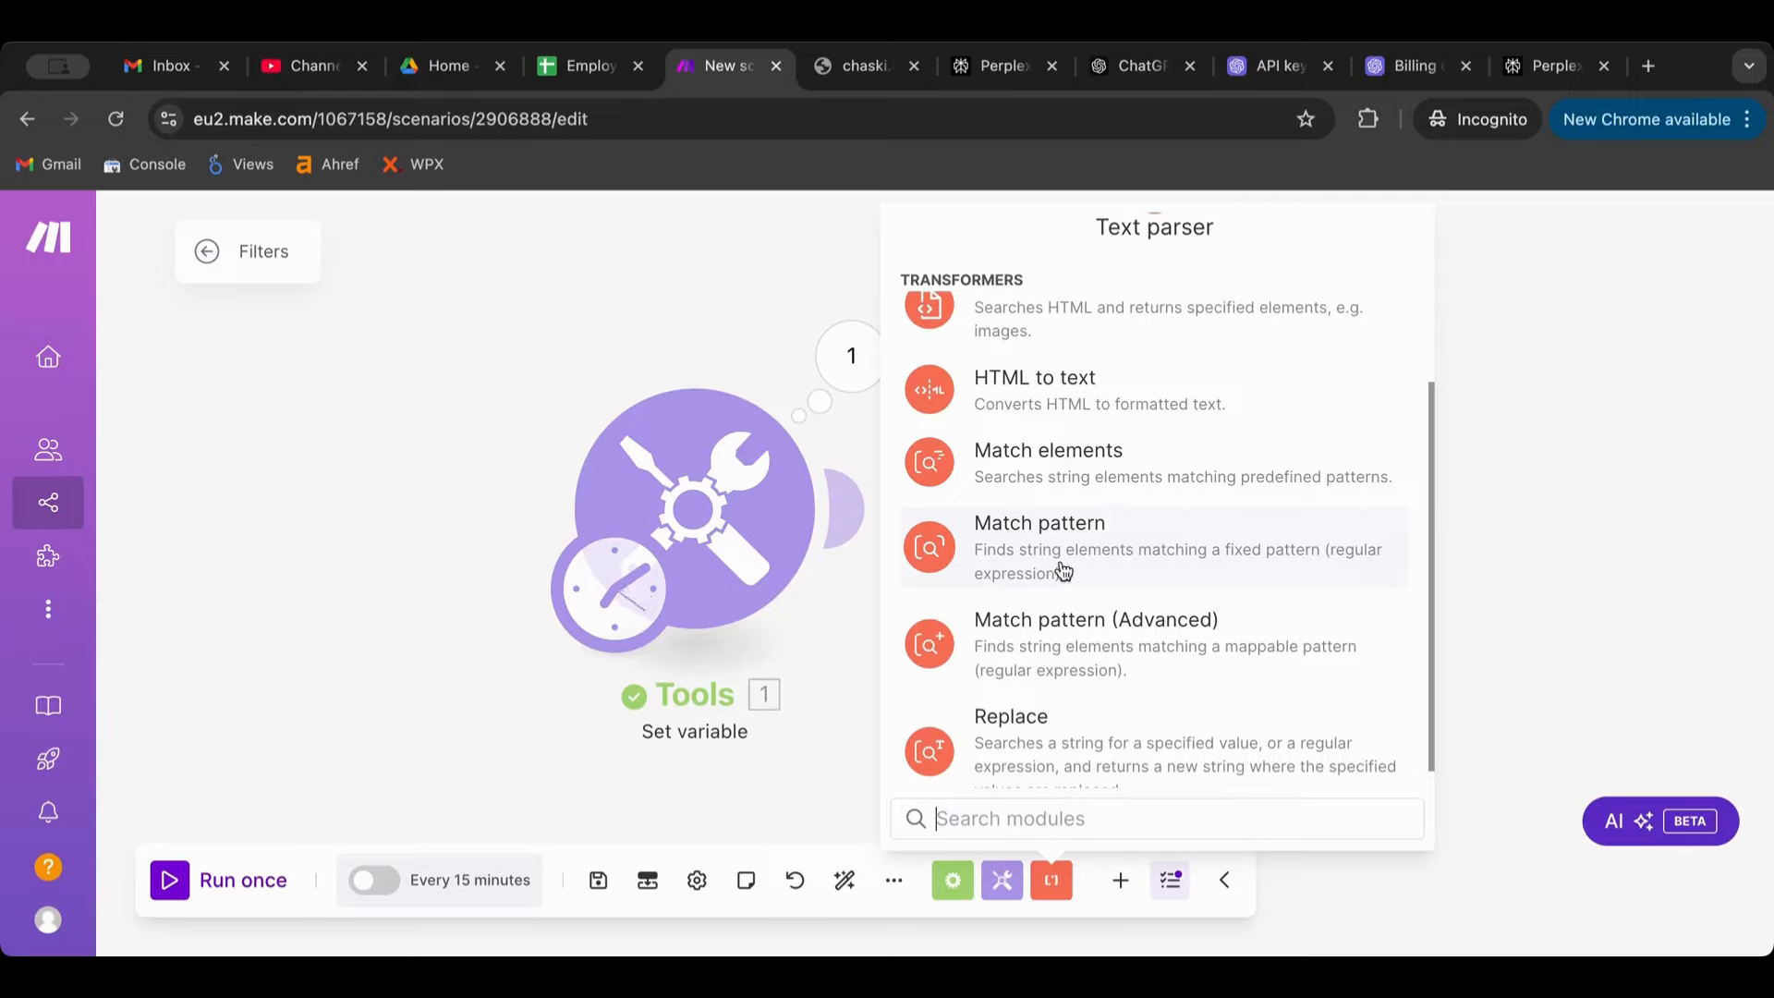
click(1059, 889)
click(1059, 889)
click(842, 624)
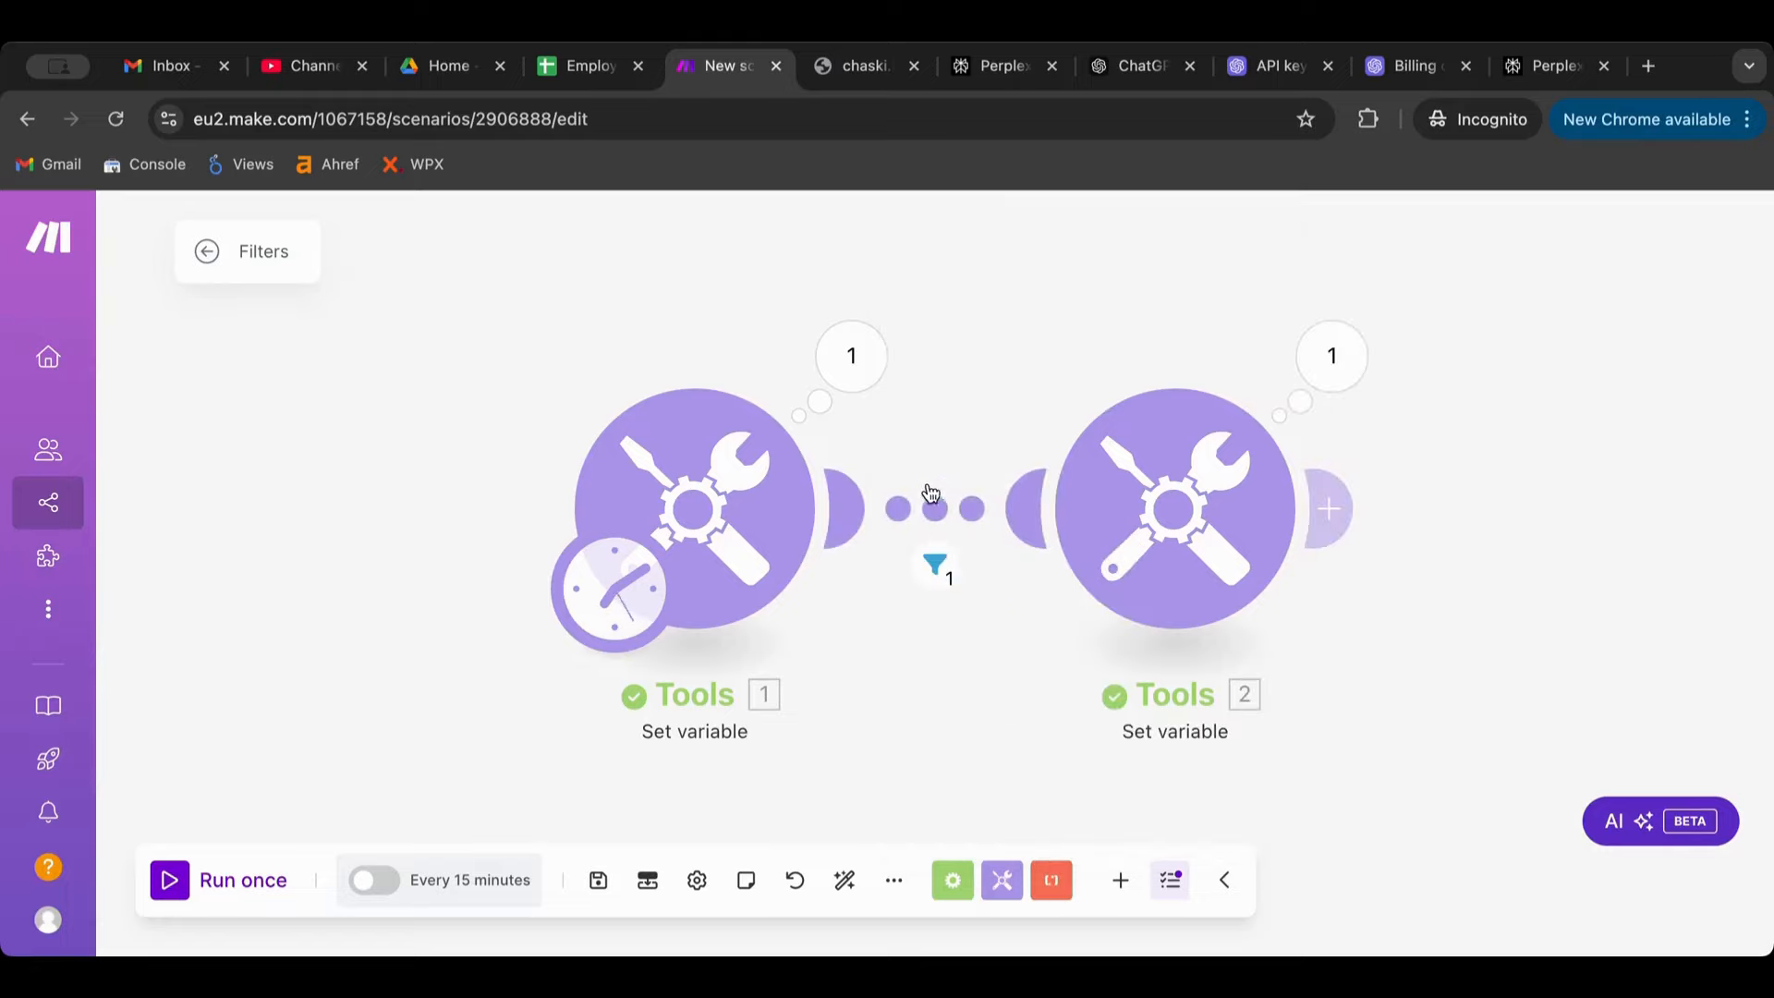
click(931, 507)
click(909, 439)
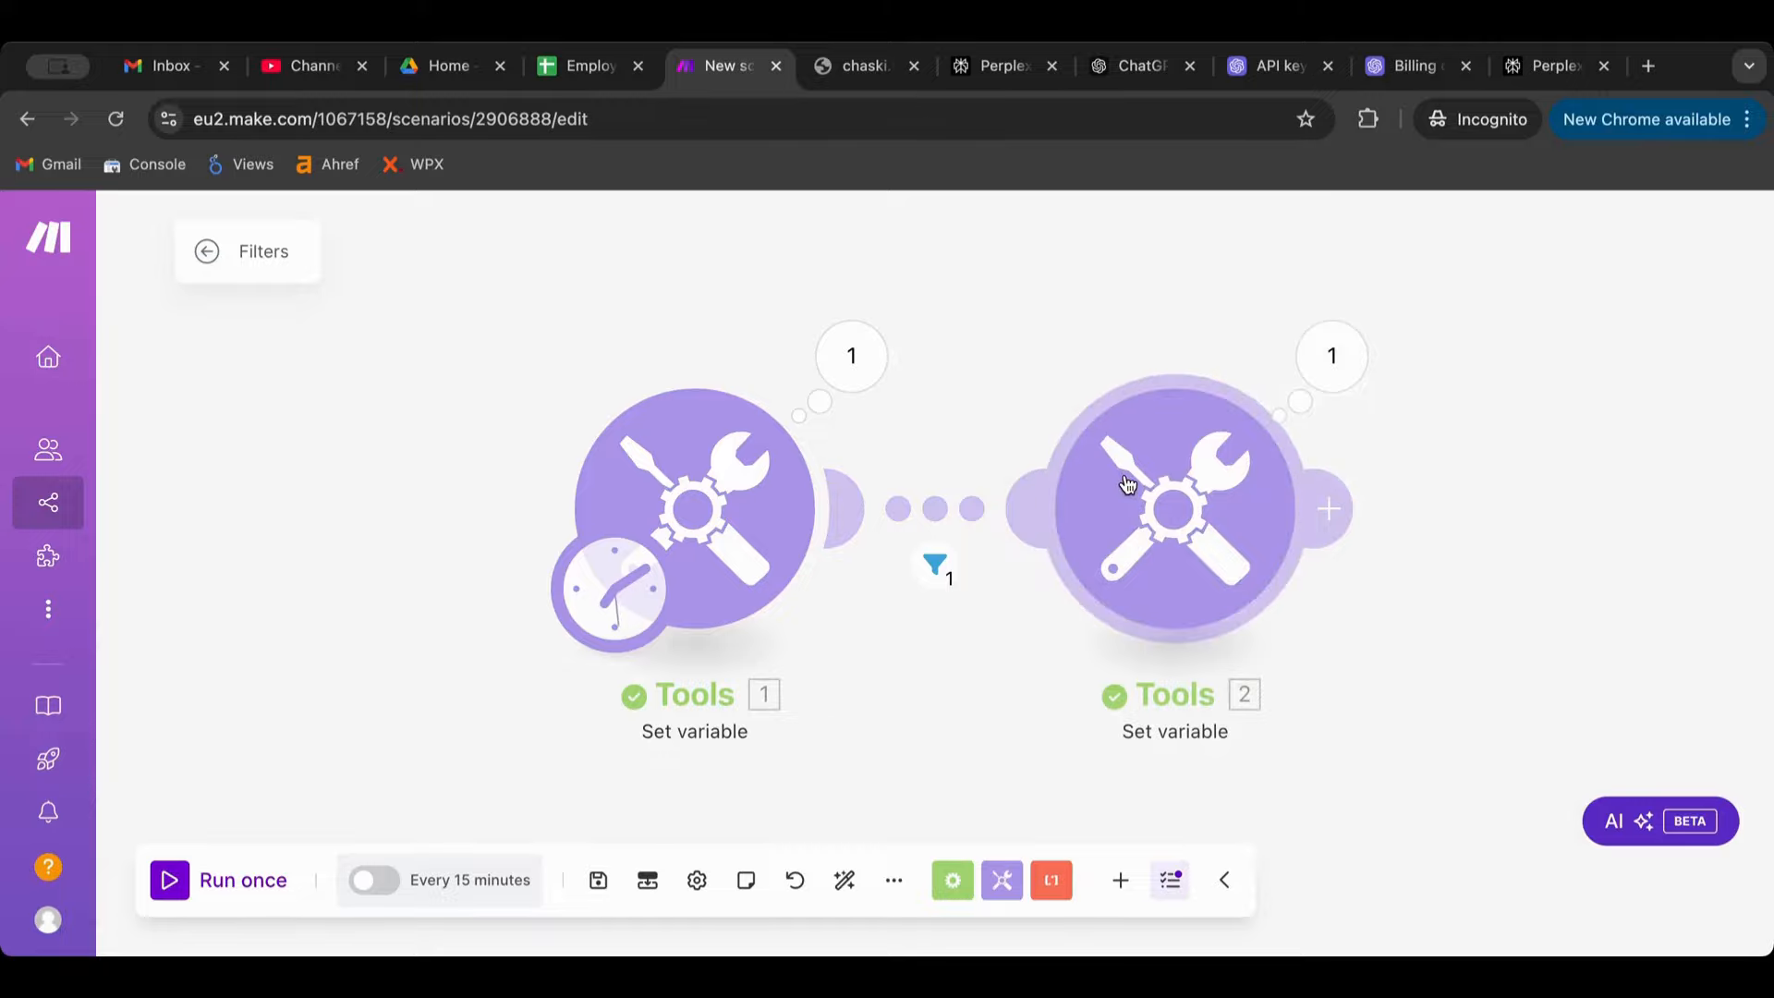
Move the second Set variable module farther from the first and add a Router below them.
drag(1128, 483, 1297, 462)
drag(1041, 693, 845, 473)
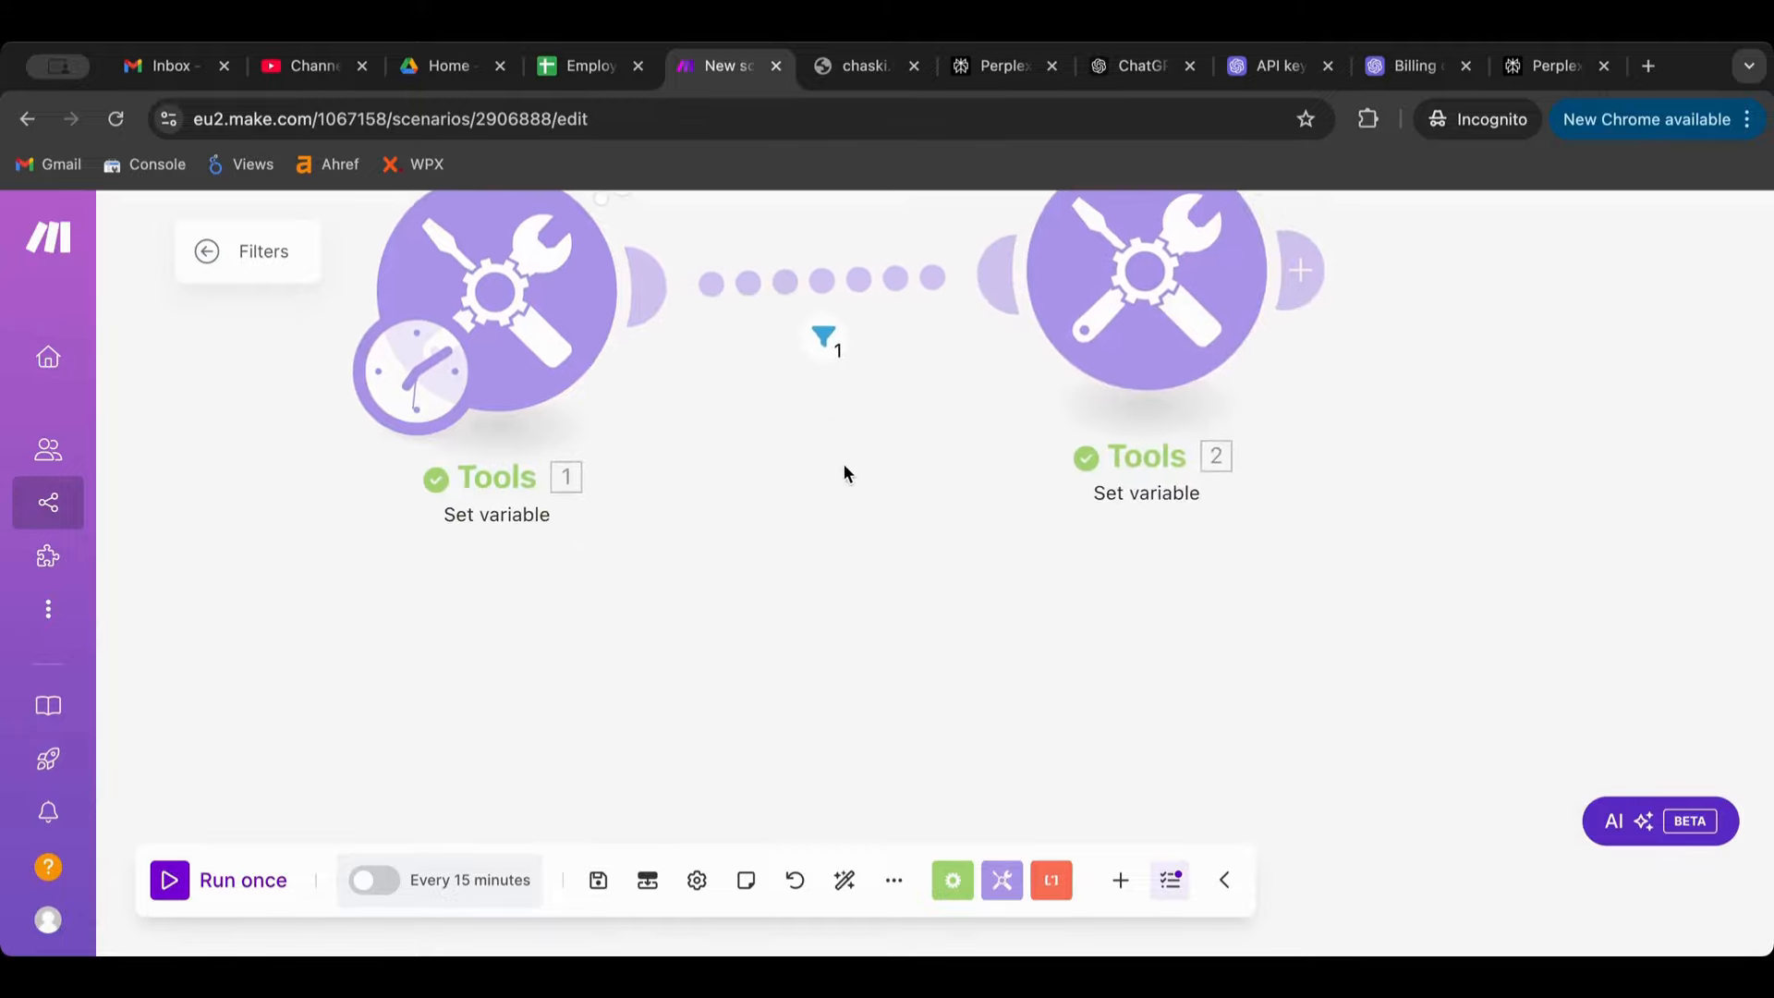
click(952, 879)
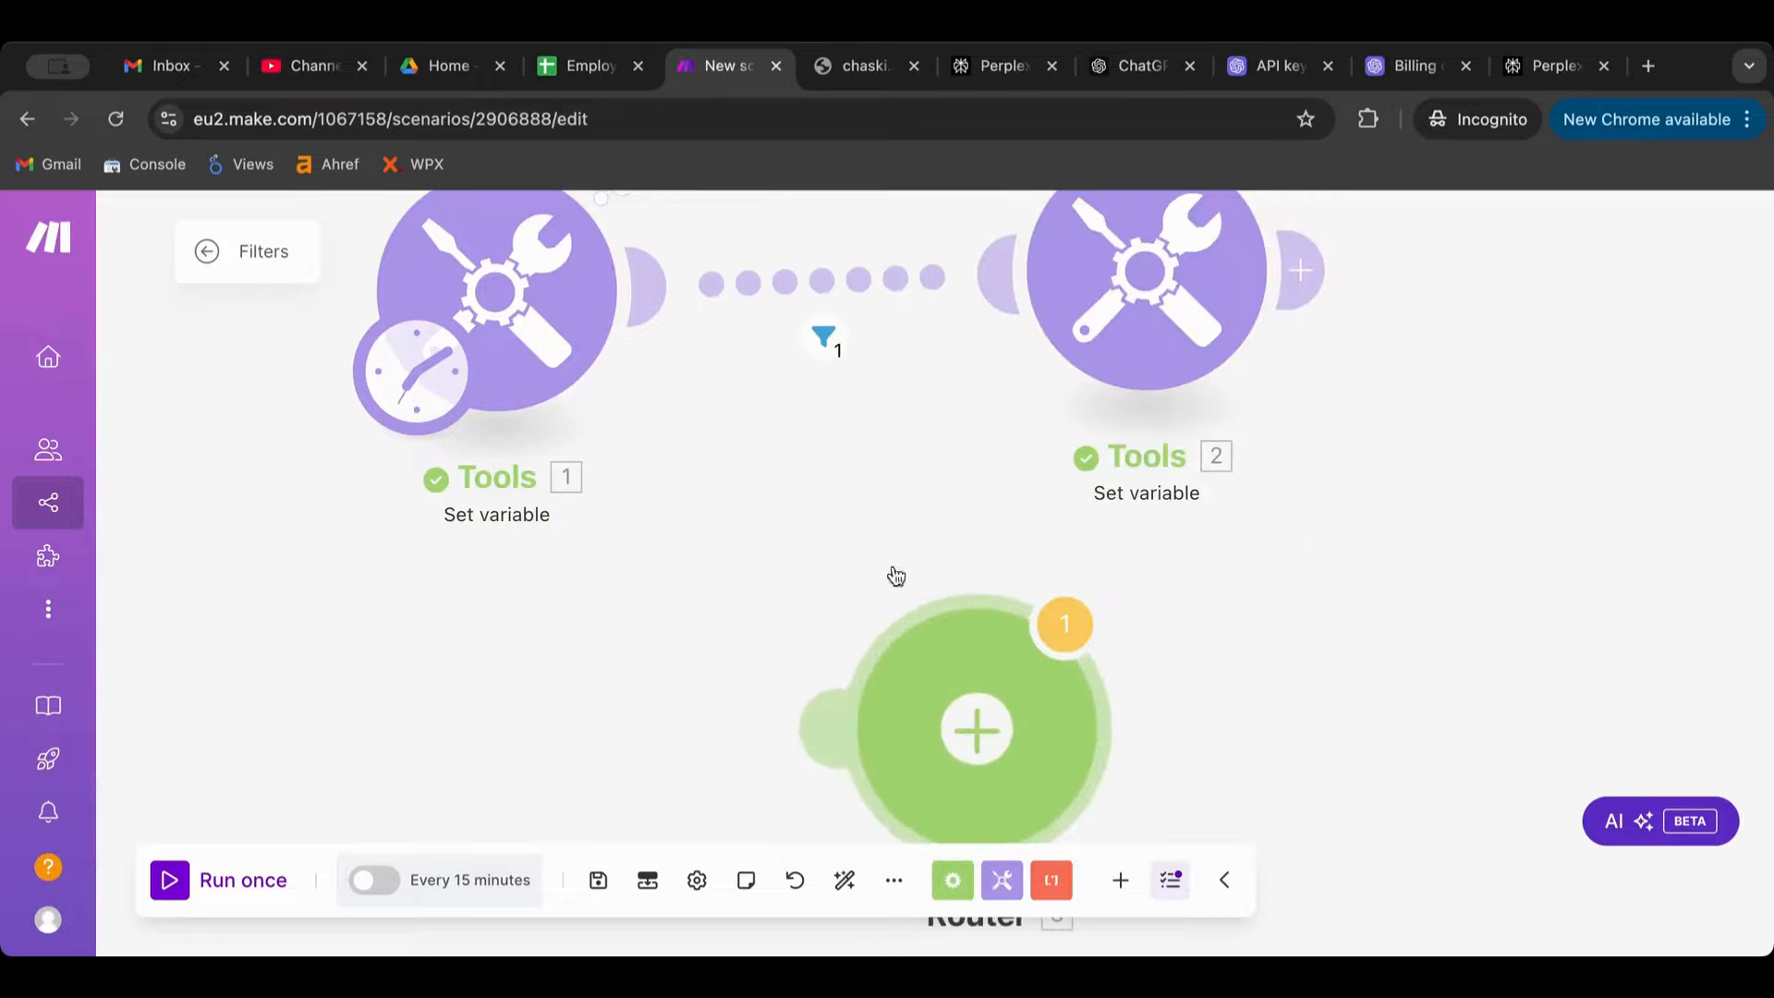
drag(933, 660, 828, 527)
Unlink the two Set variable modules and connect the first one to the Router with two empty routes.
click(866, 281)
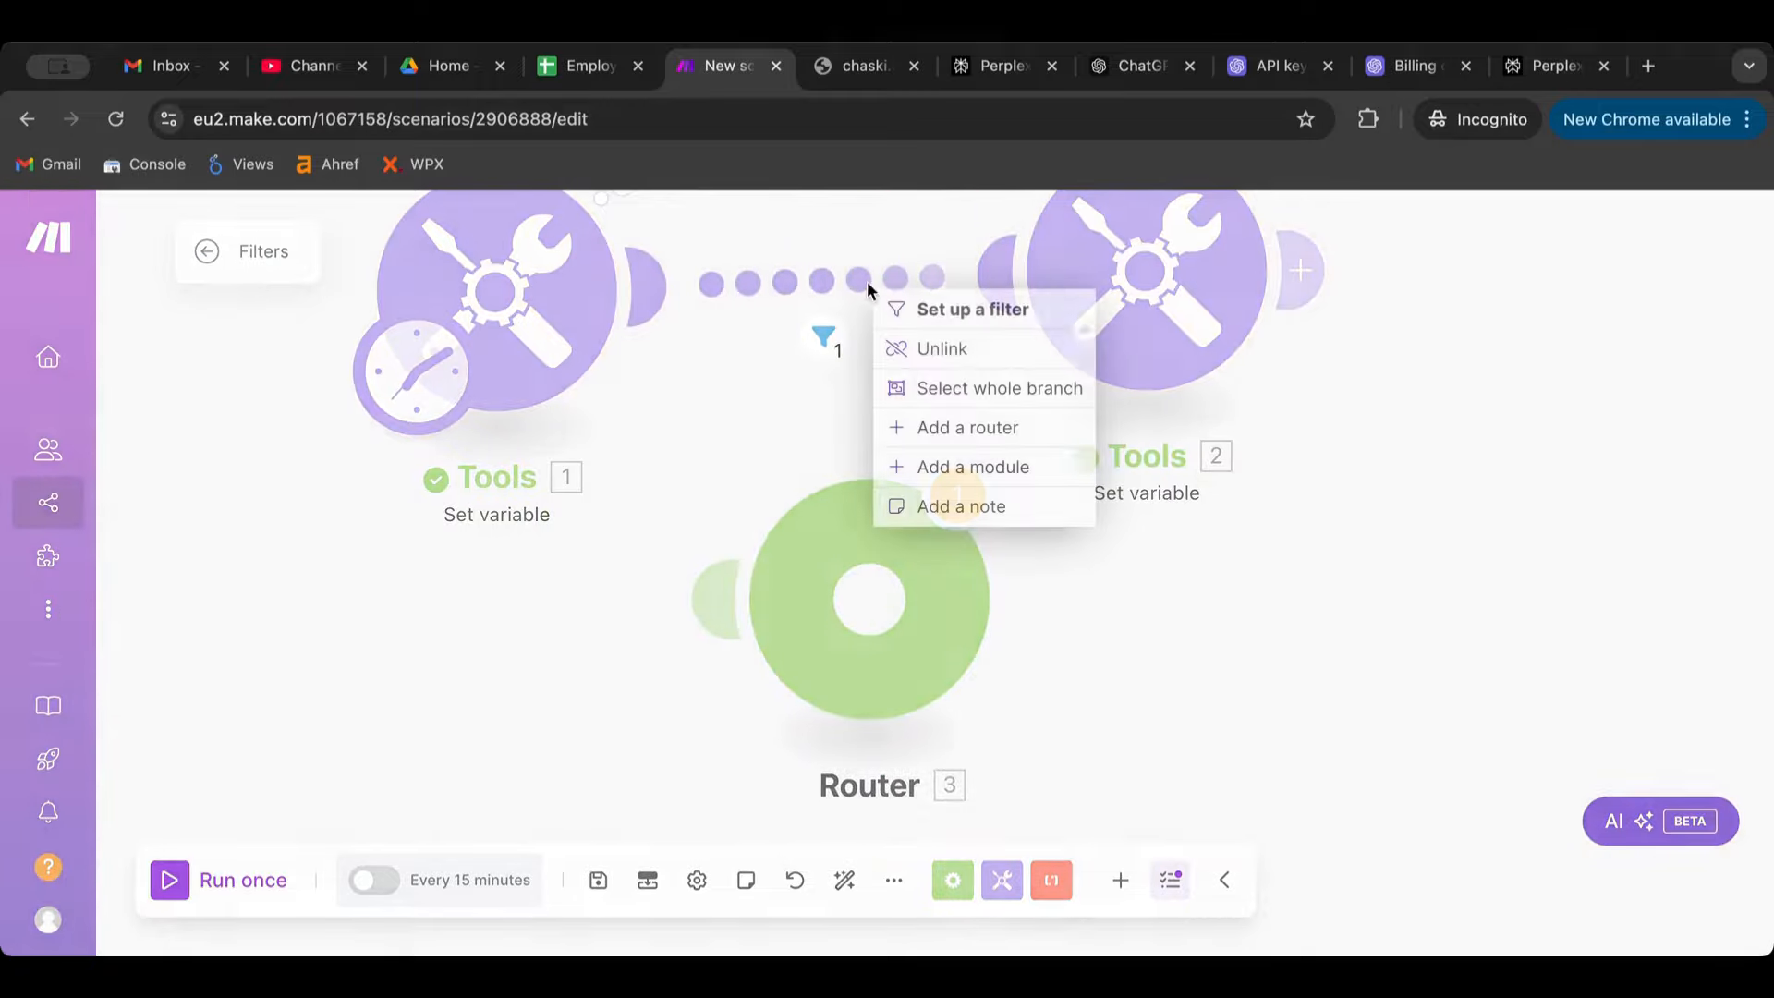
click(902, 351)
drag(677, 306, 792, 566)
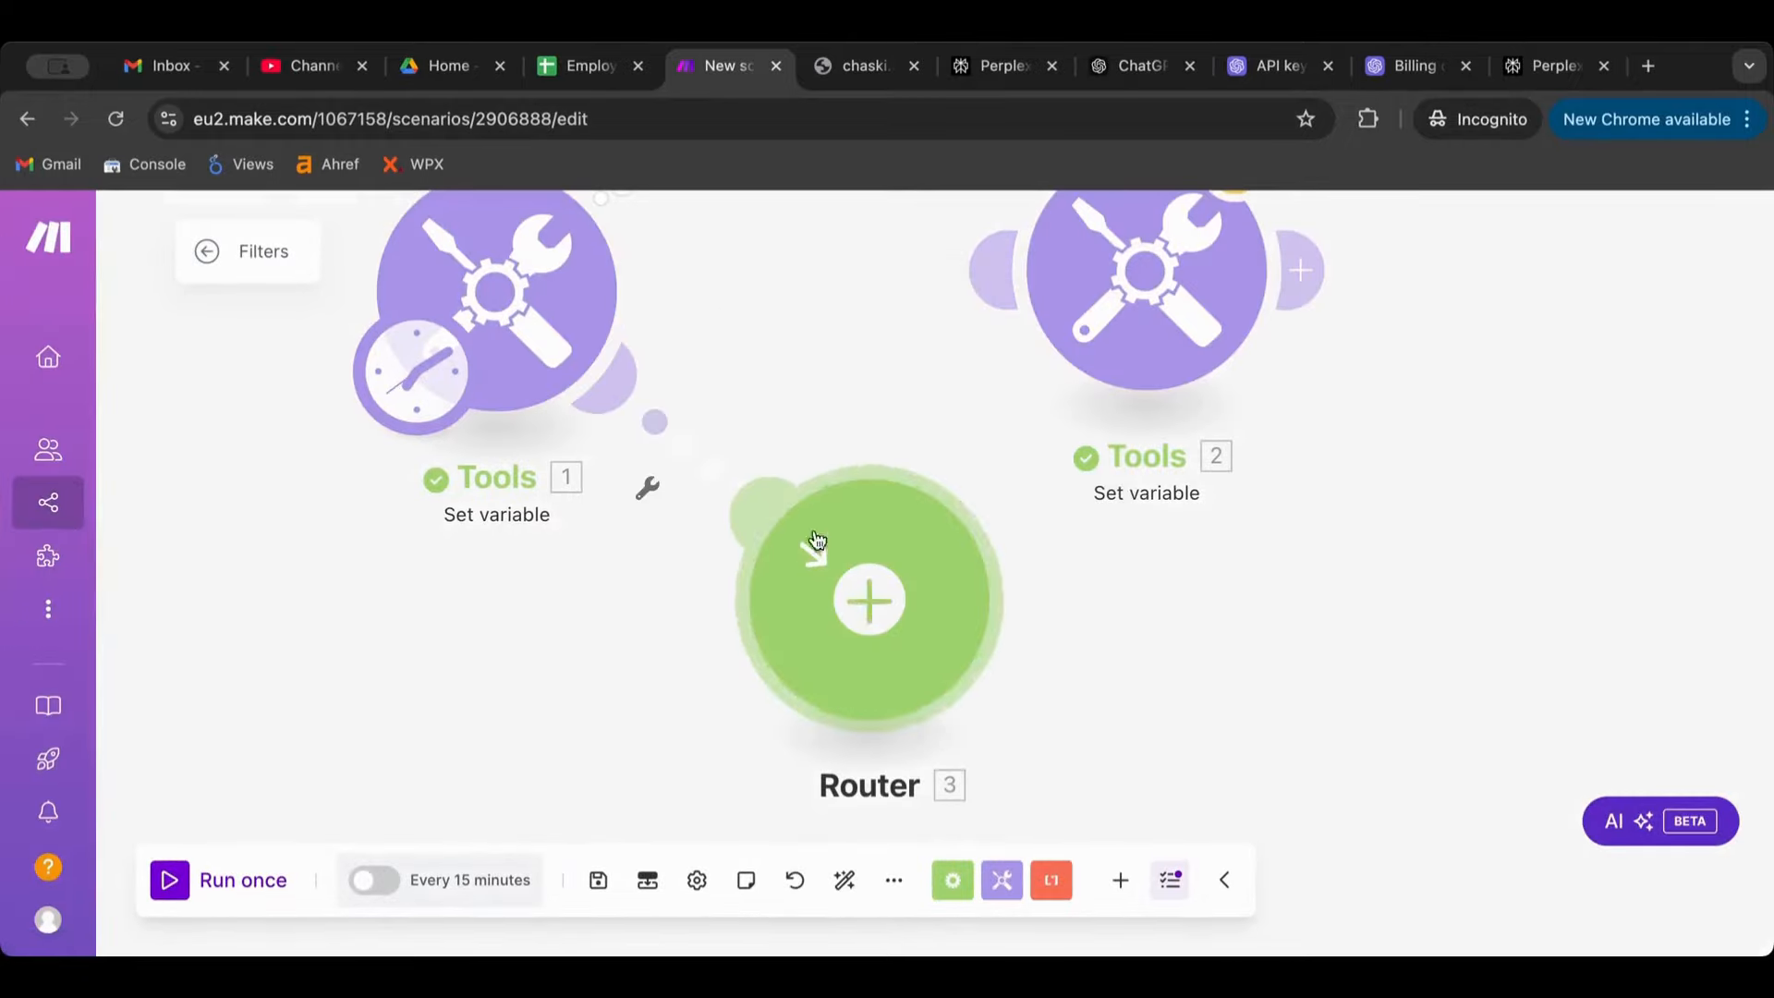
click(942, 582)
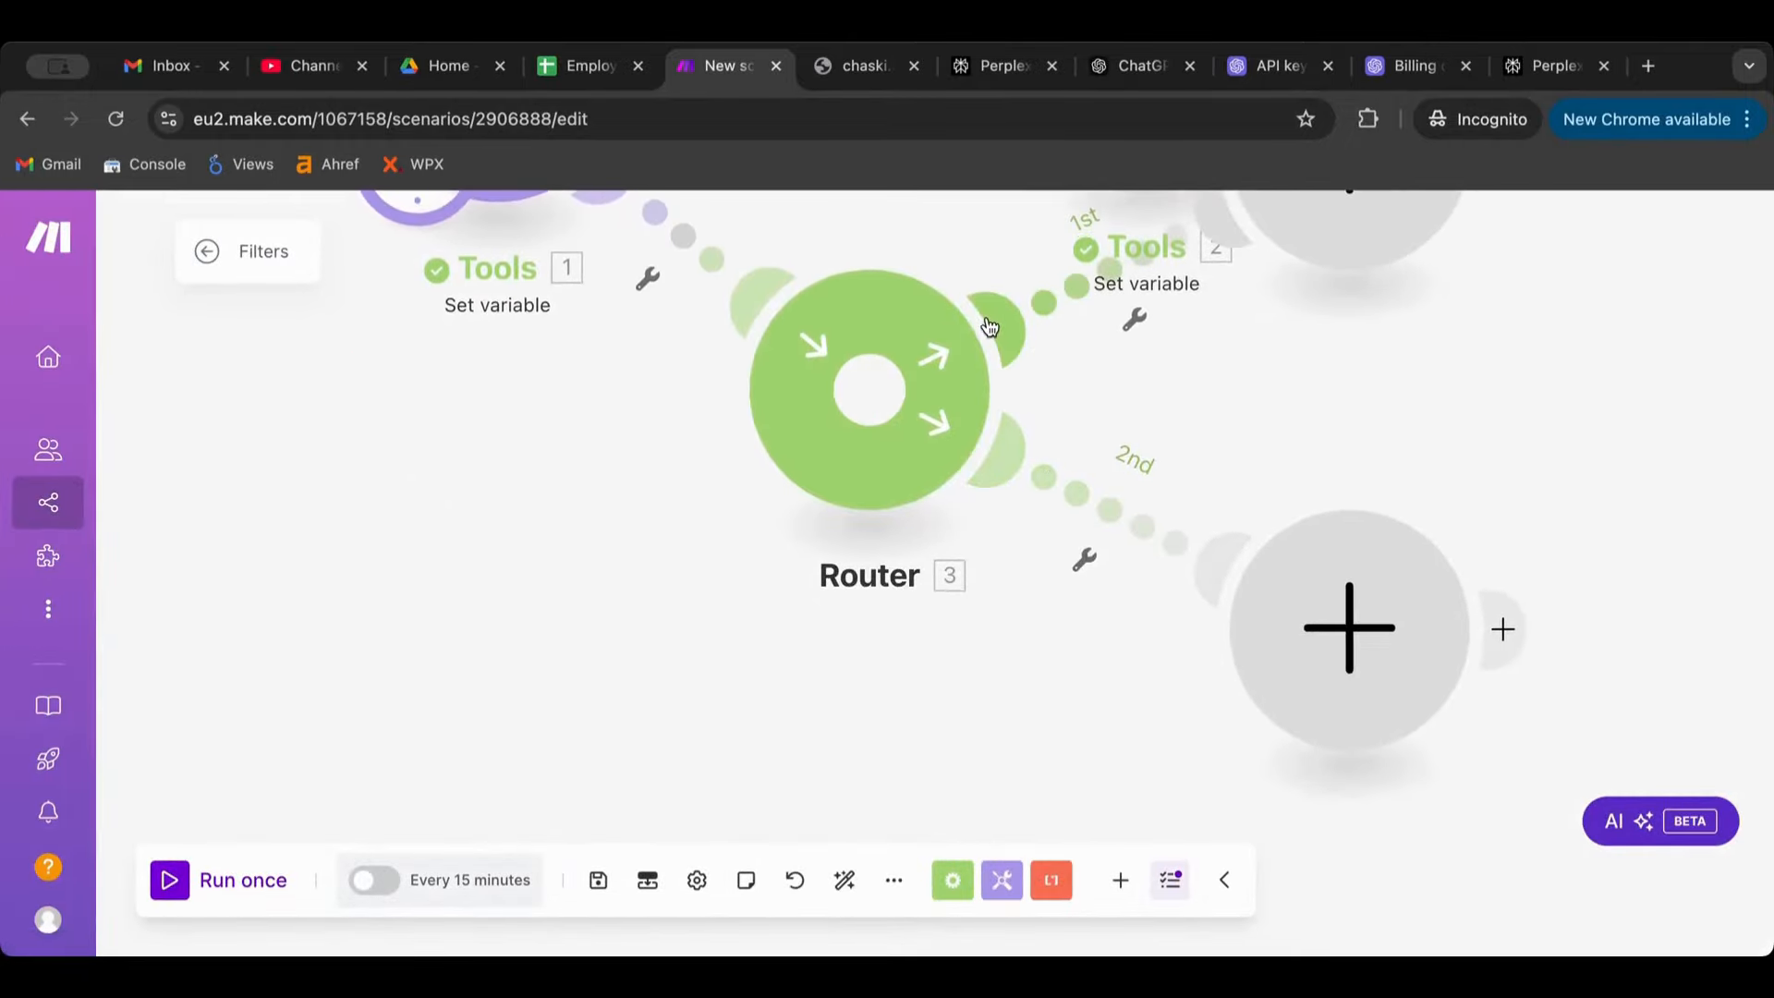
Delete the disconnected second Set variable module and auto-align the scenario.
drag(930, 265, 791, 558)
right_click(954, 464)
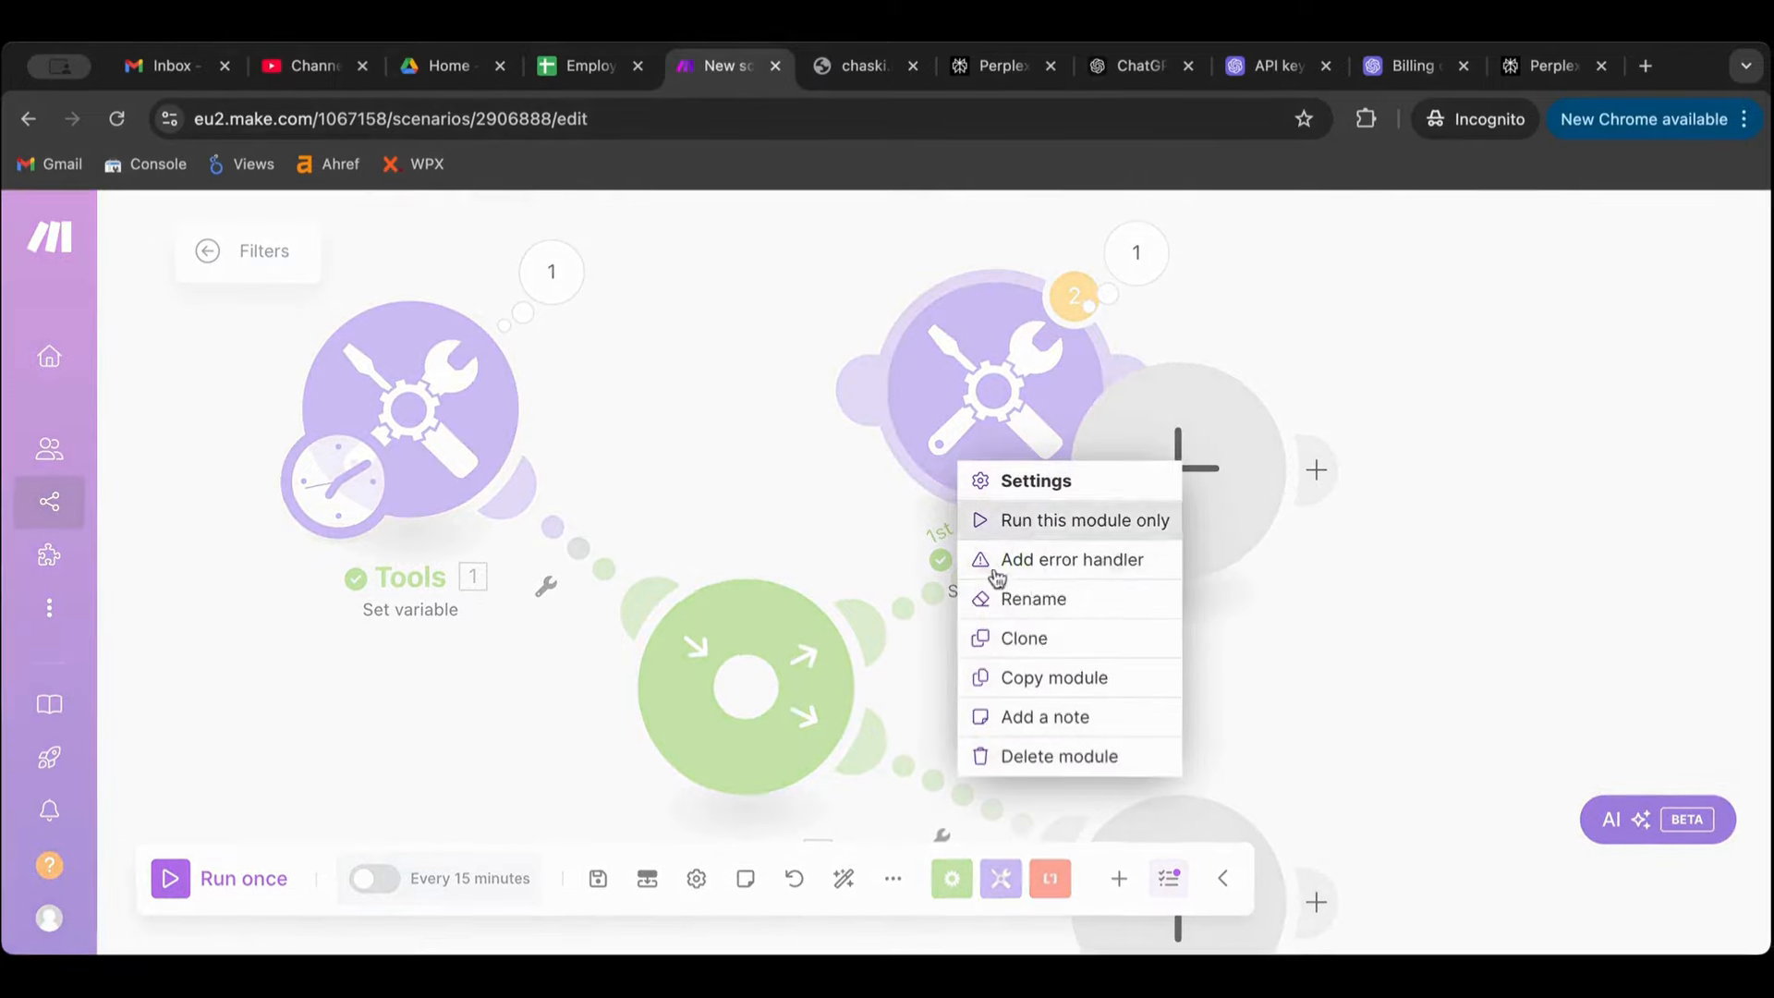
click(1044, 765)
click(843, 882)
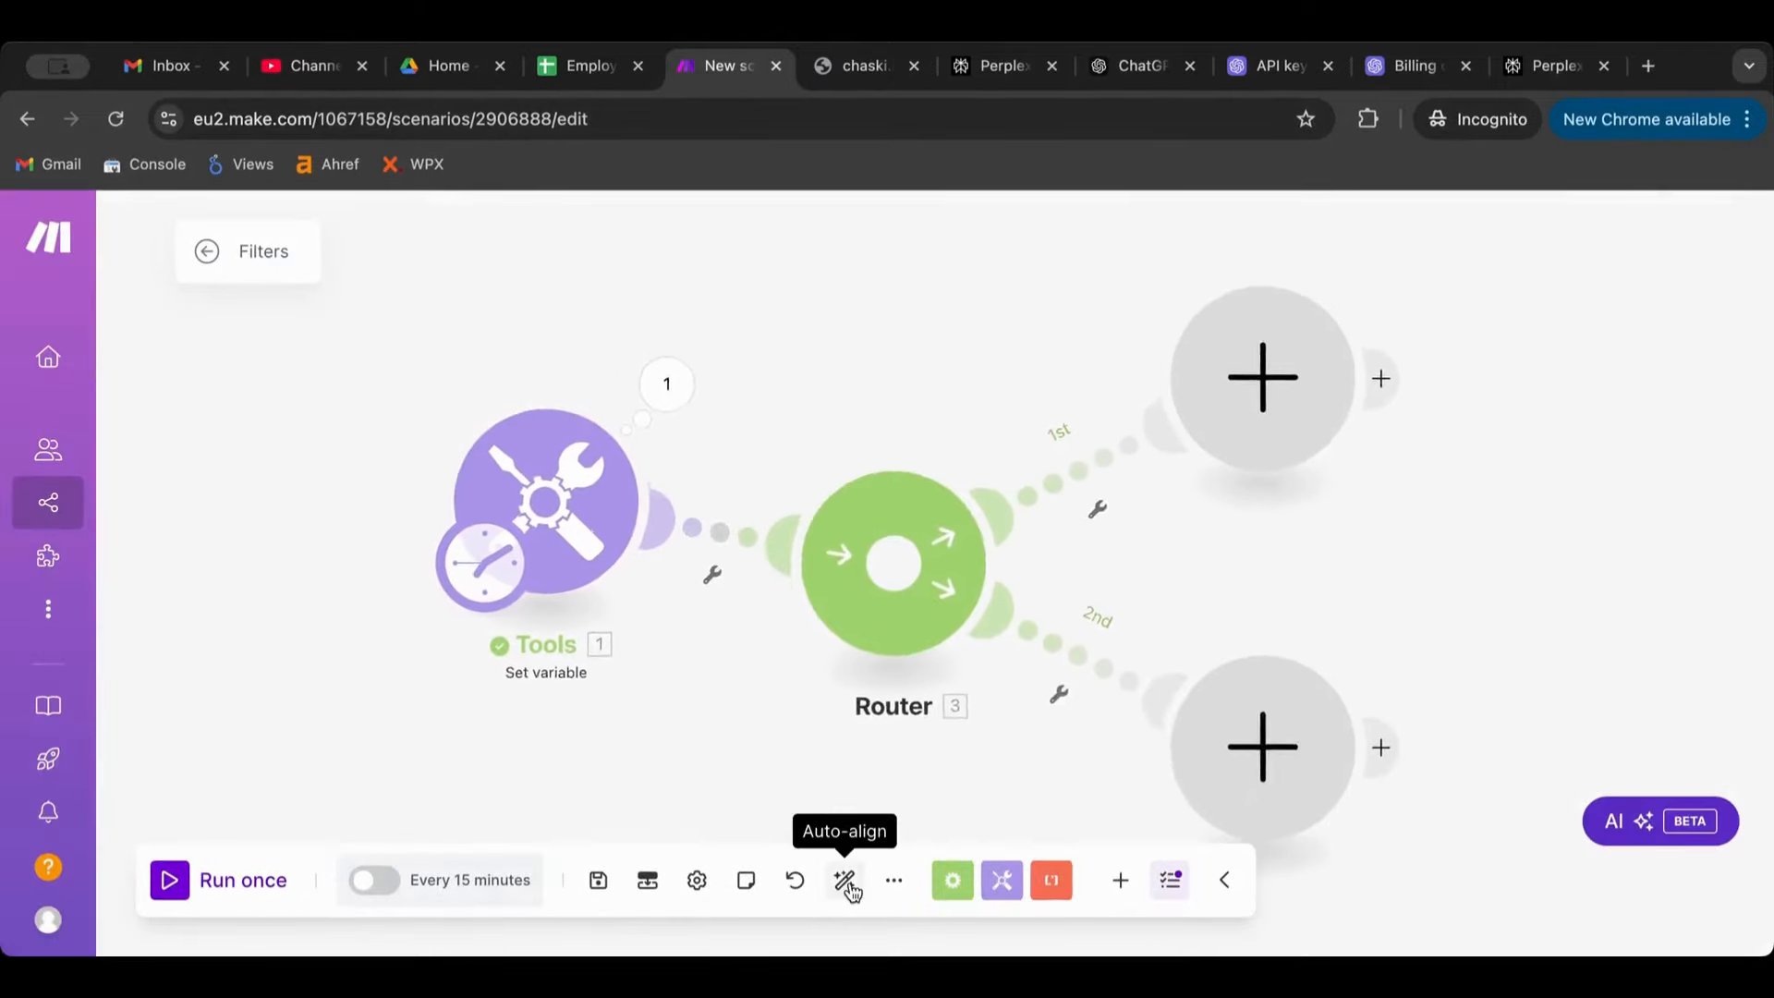
Review the filter settings for the Router's first and second routes, including the fallback route option, without changing them.
click(1132, 428)
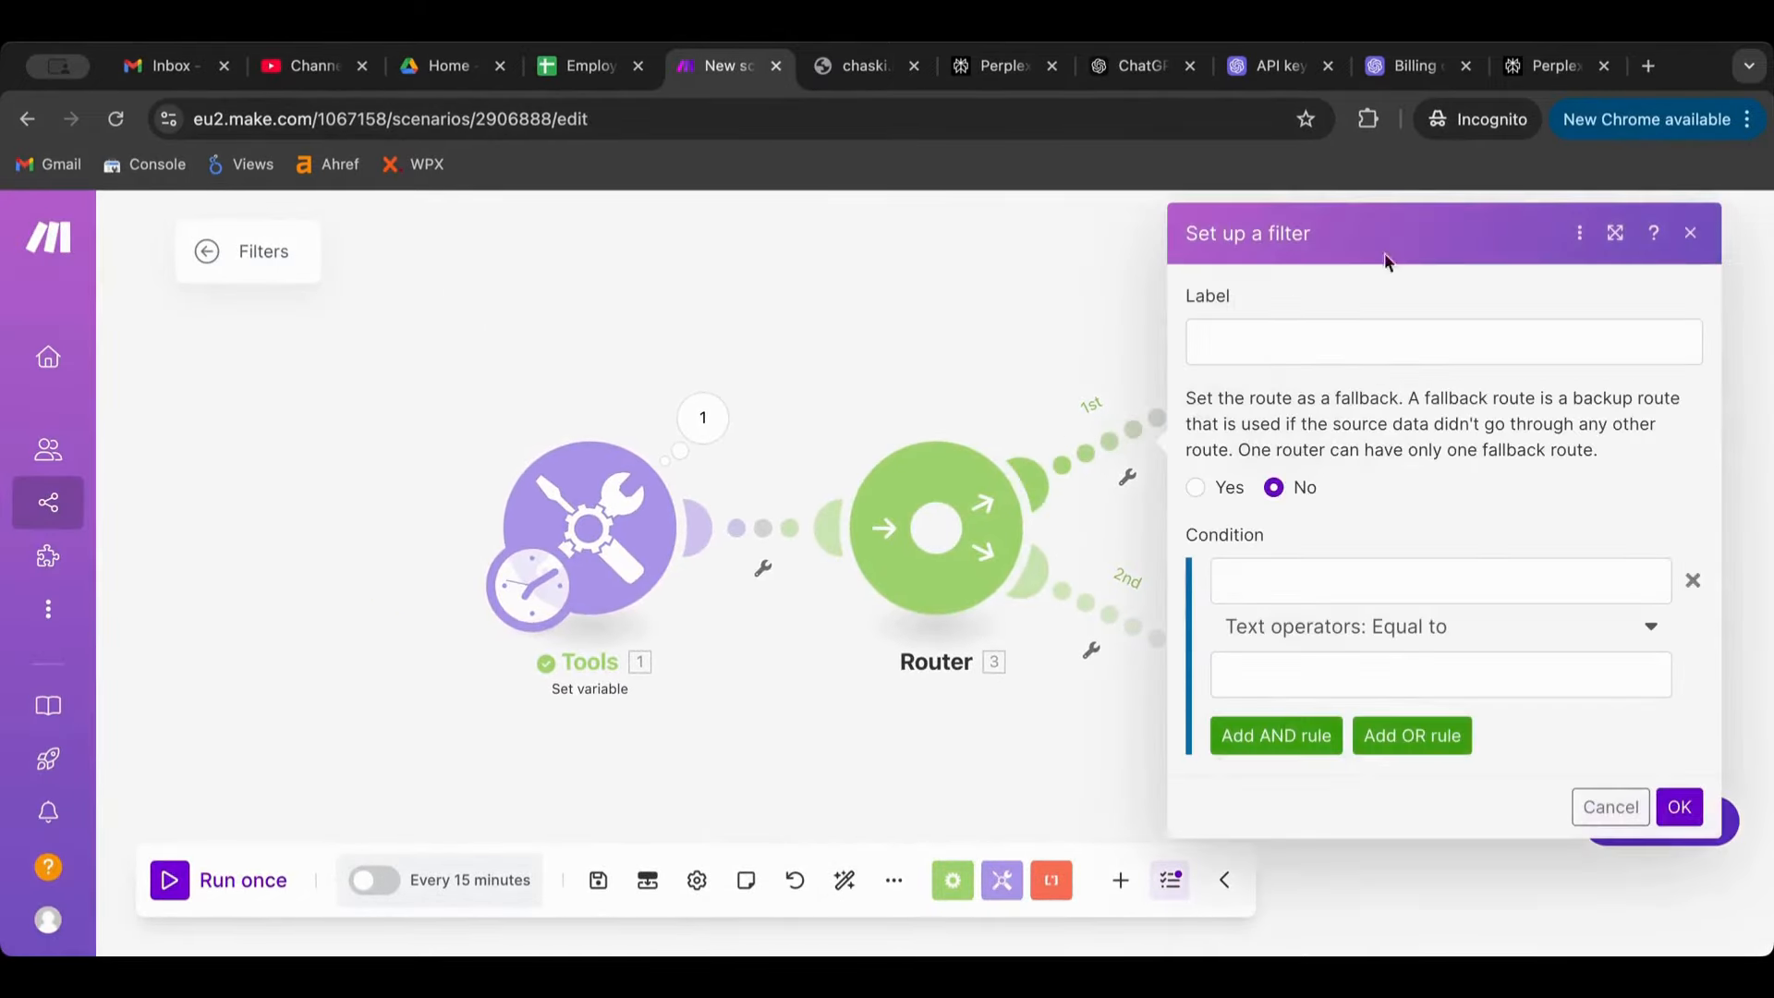
click(1003, 382)
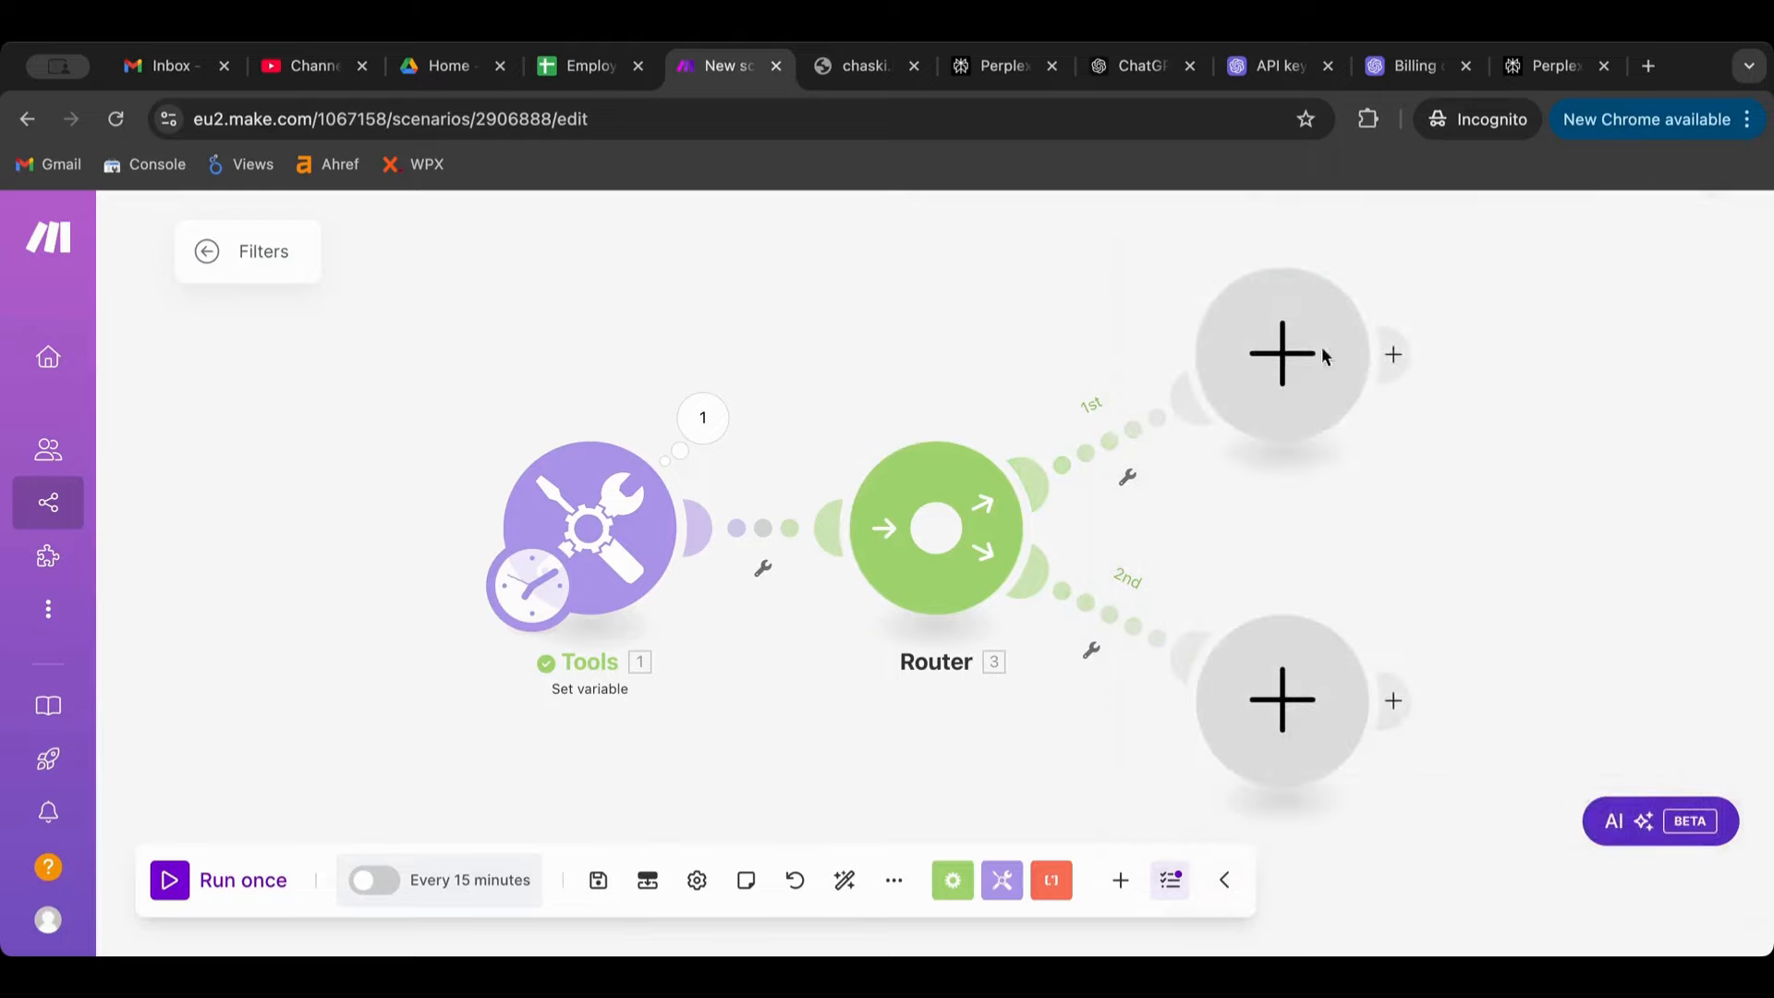
click(1105, 607)
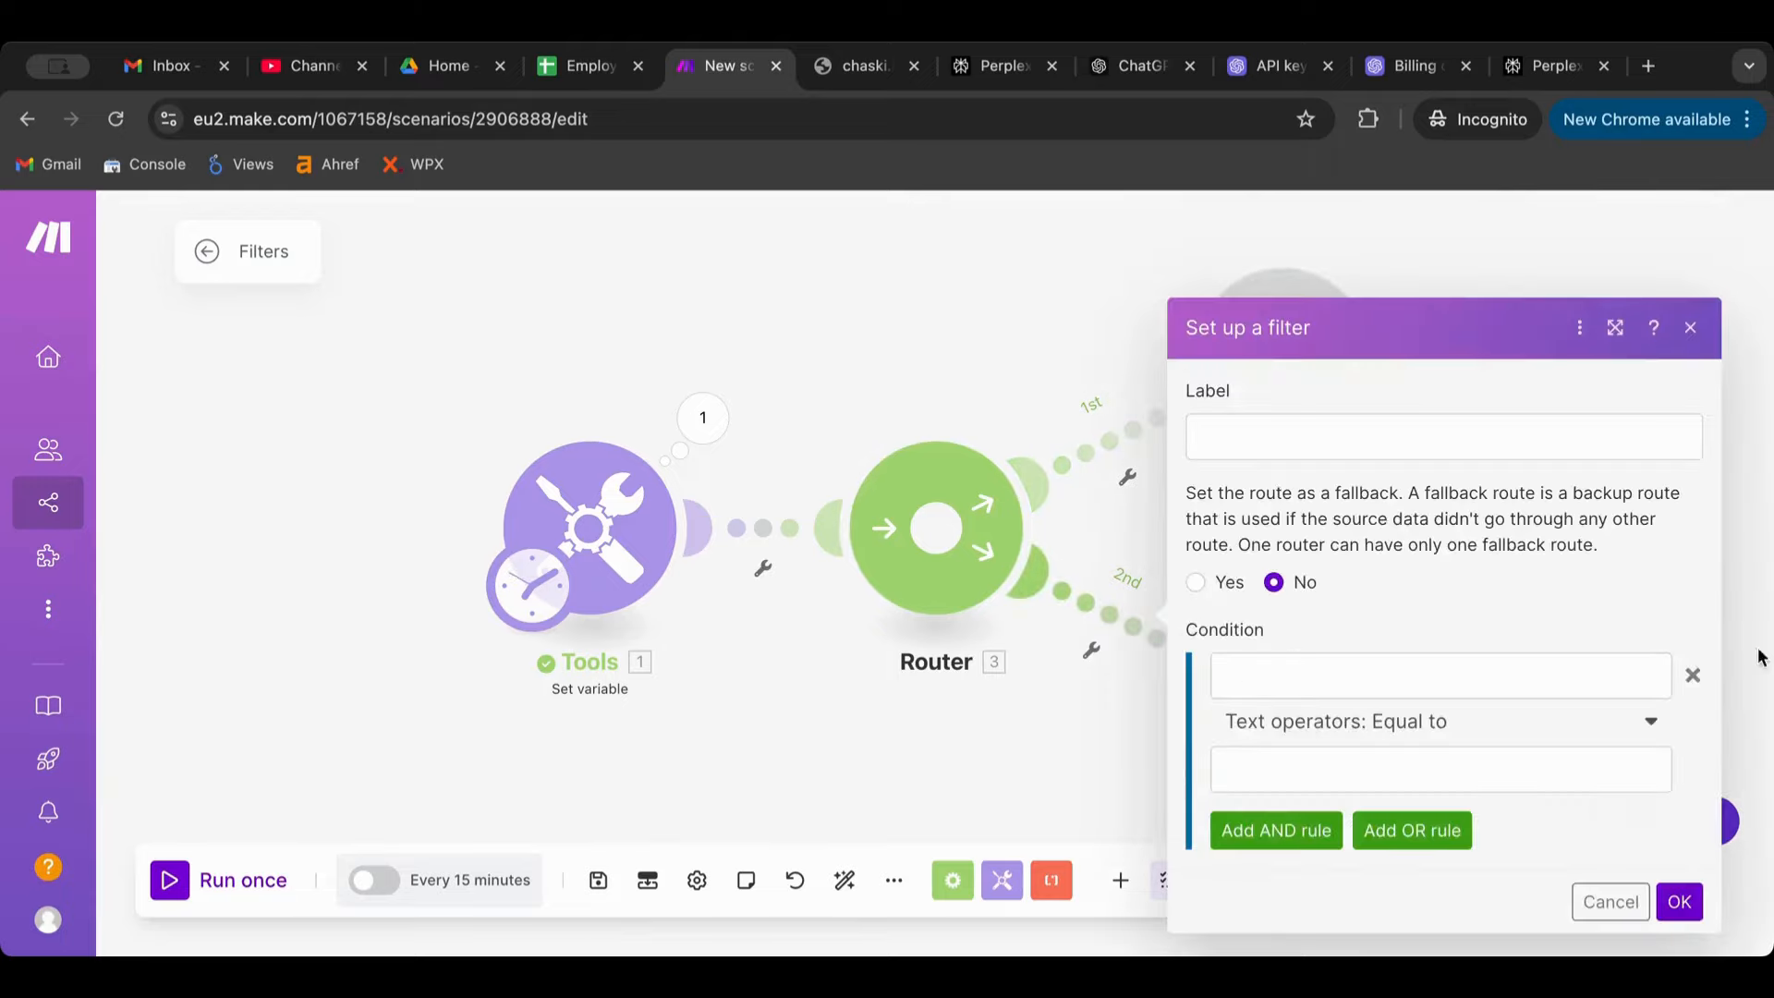
click(1003, 373)
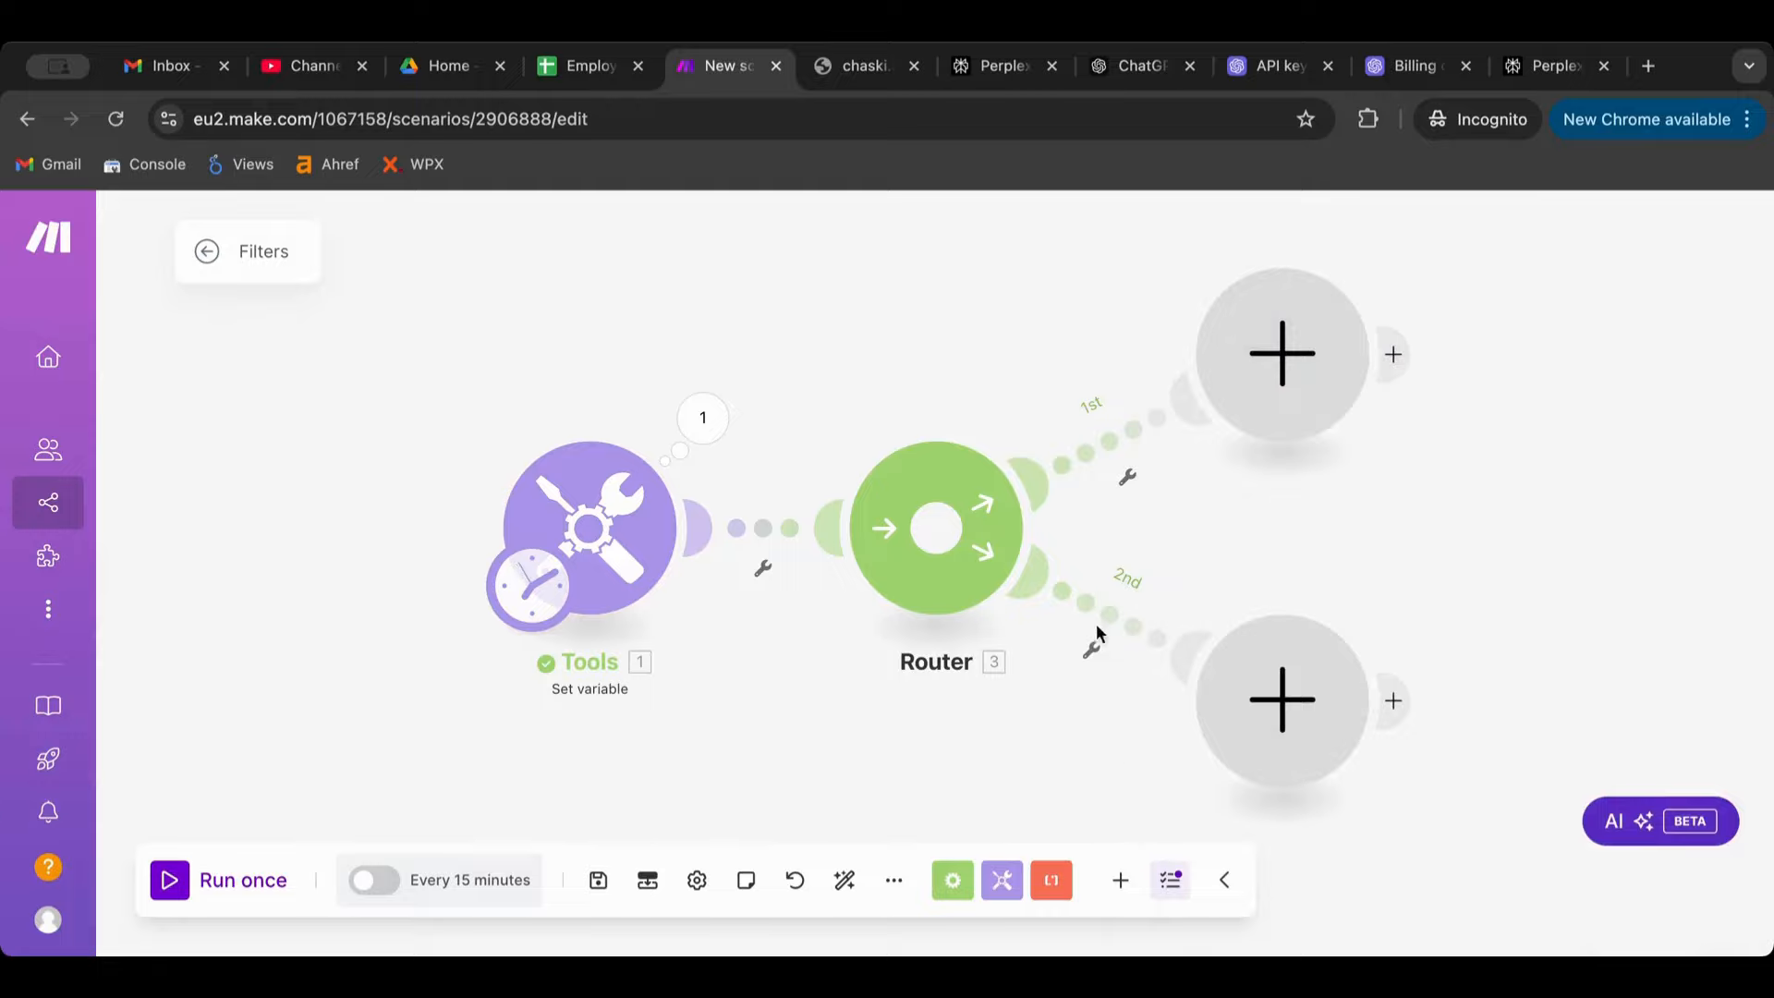
Add a third empty route to the Router.
click(936, 526)
scroll(1179, 457, down, 3)
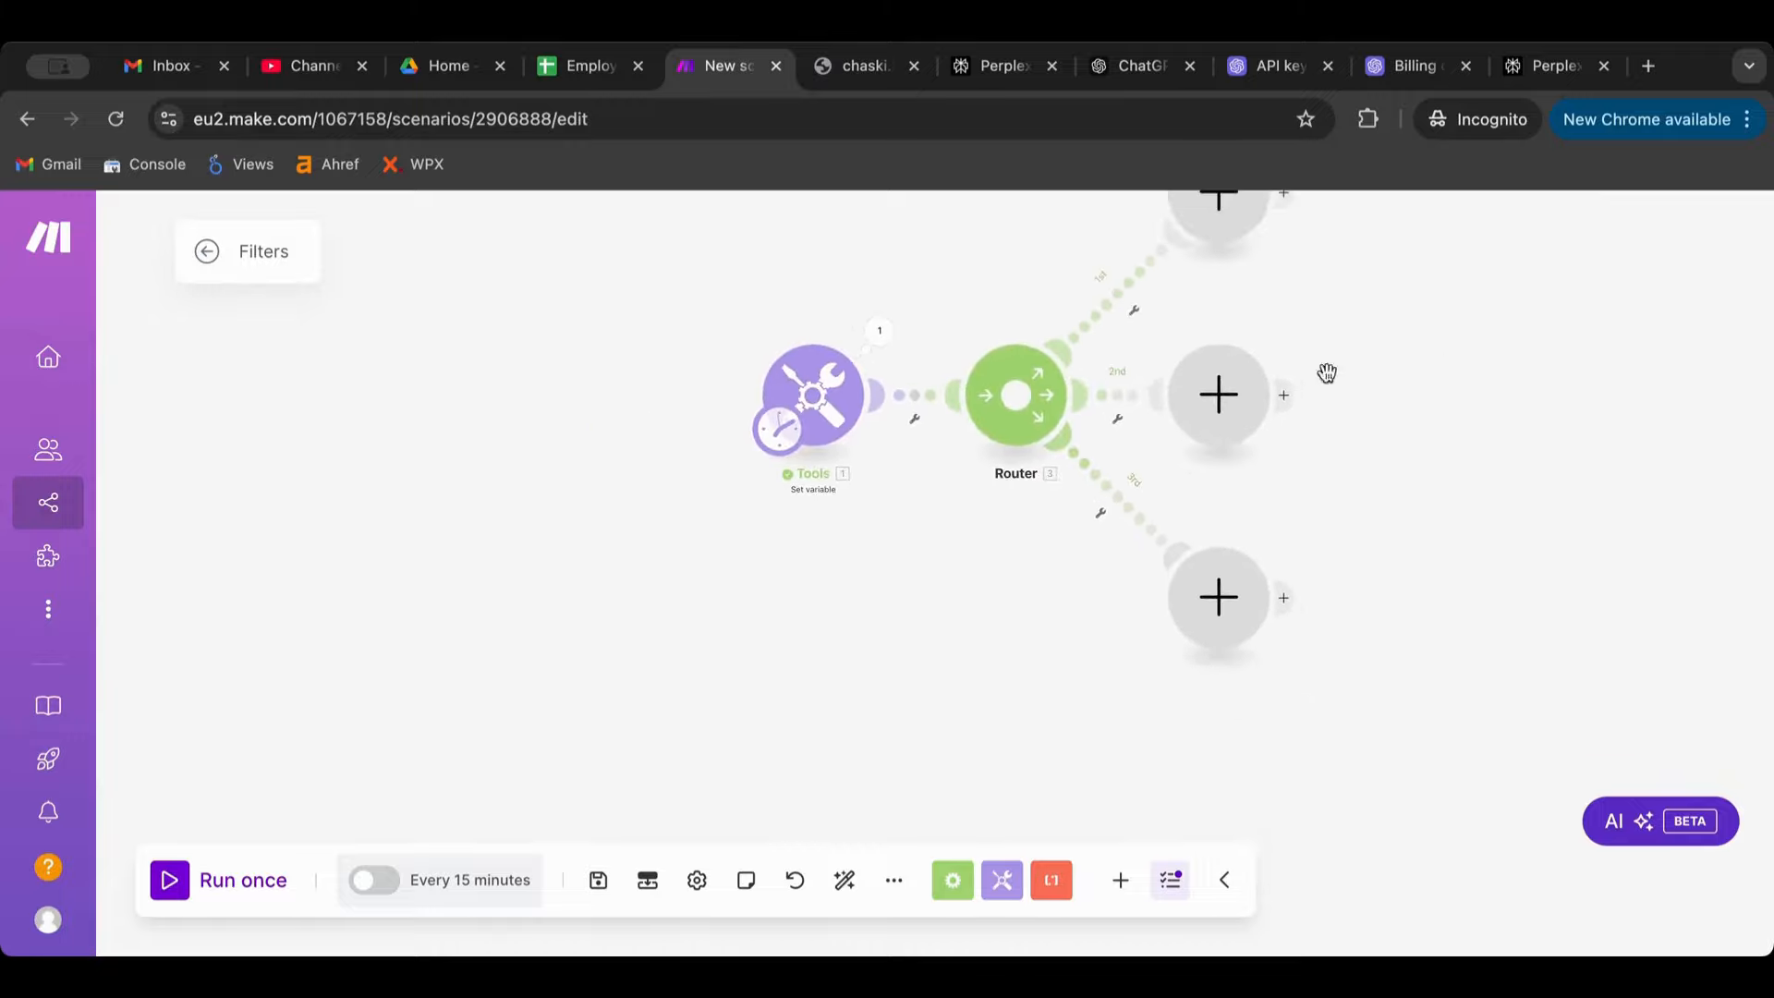
drag(1326, 372, 1172, 505)
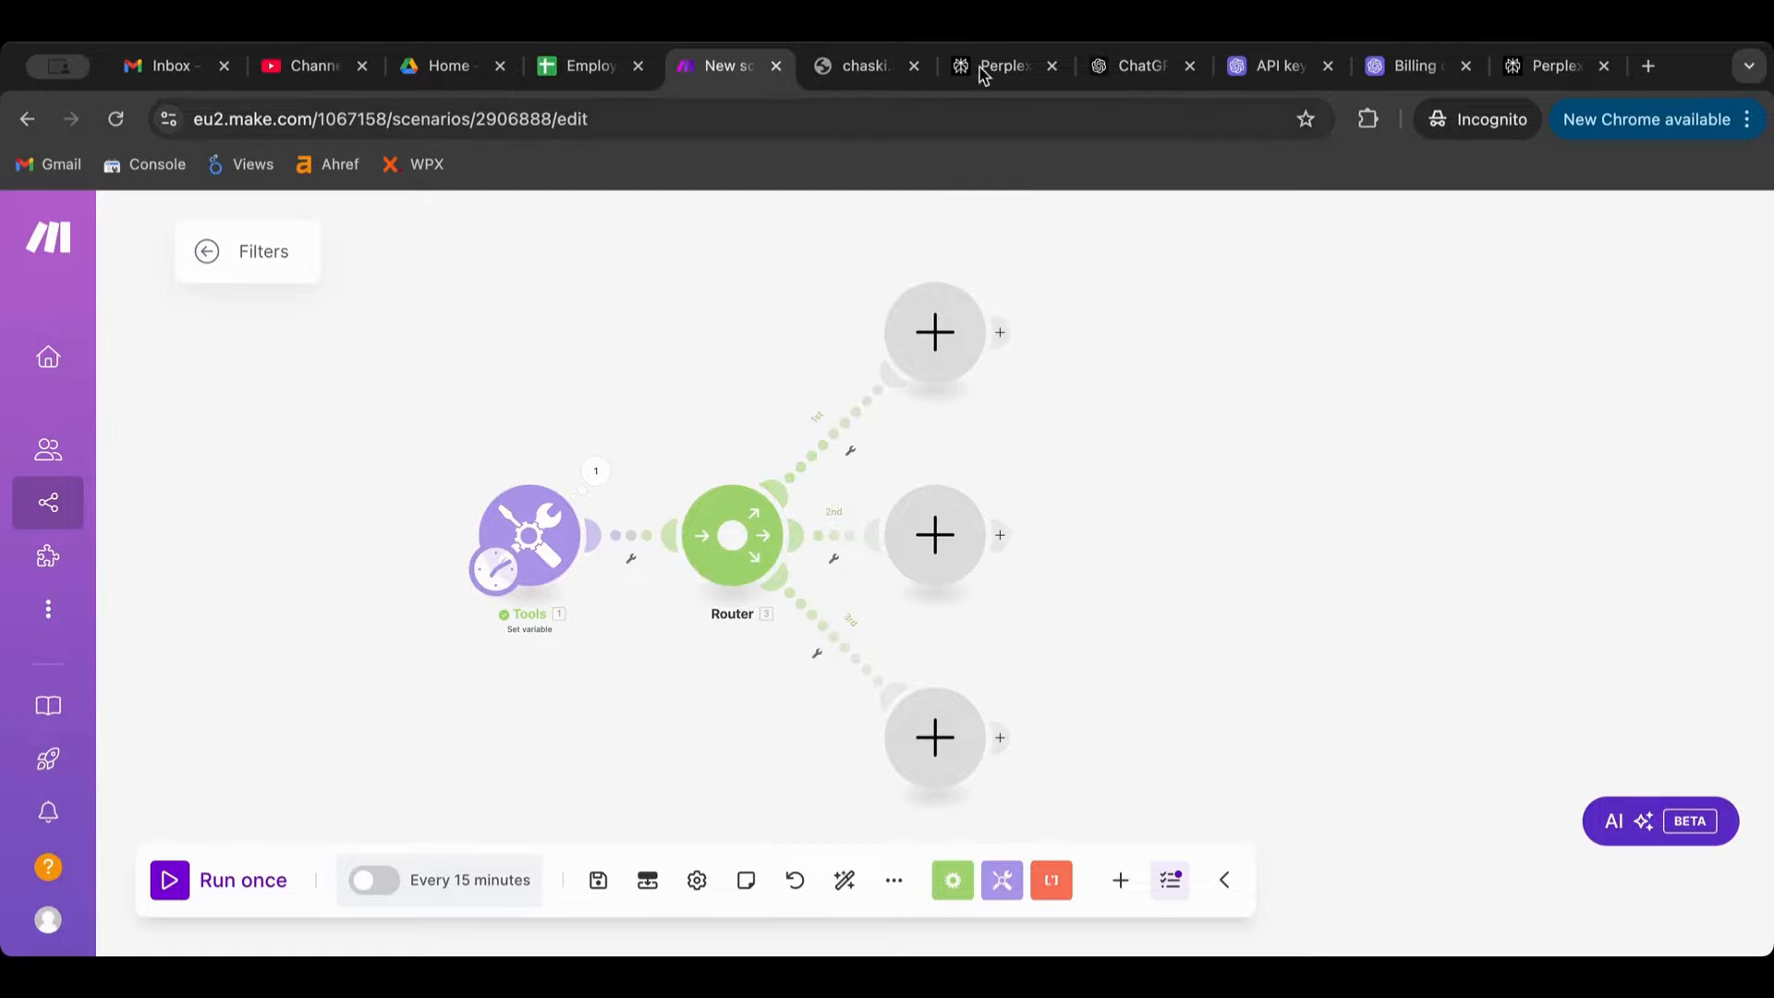
Copy the URL-validation regex from the ChatGPT conversation and return to the Make scenario.
click(1116, 83)
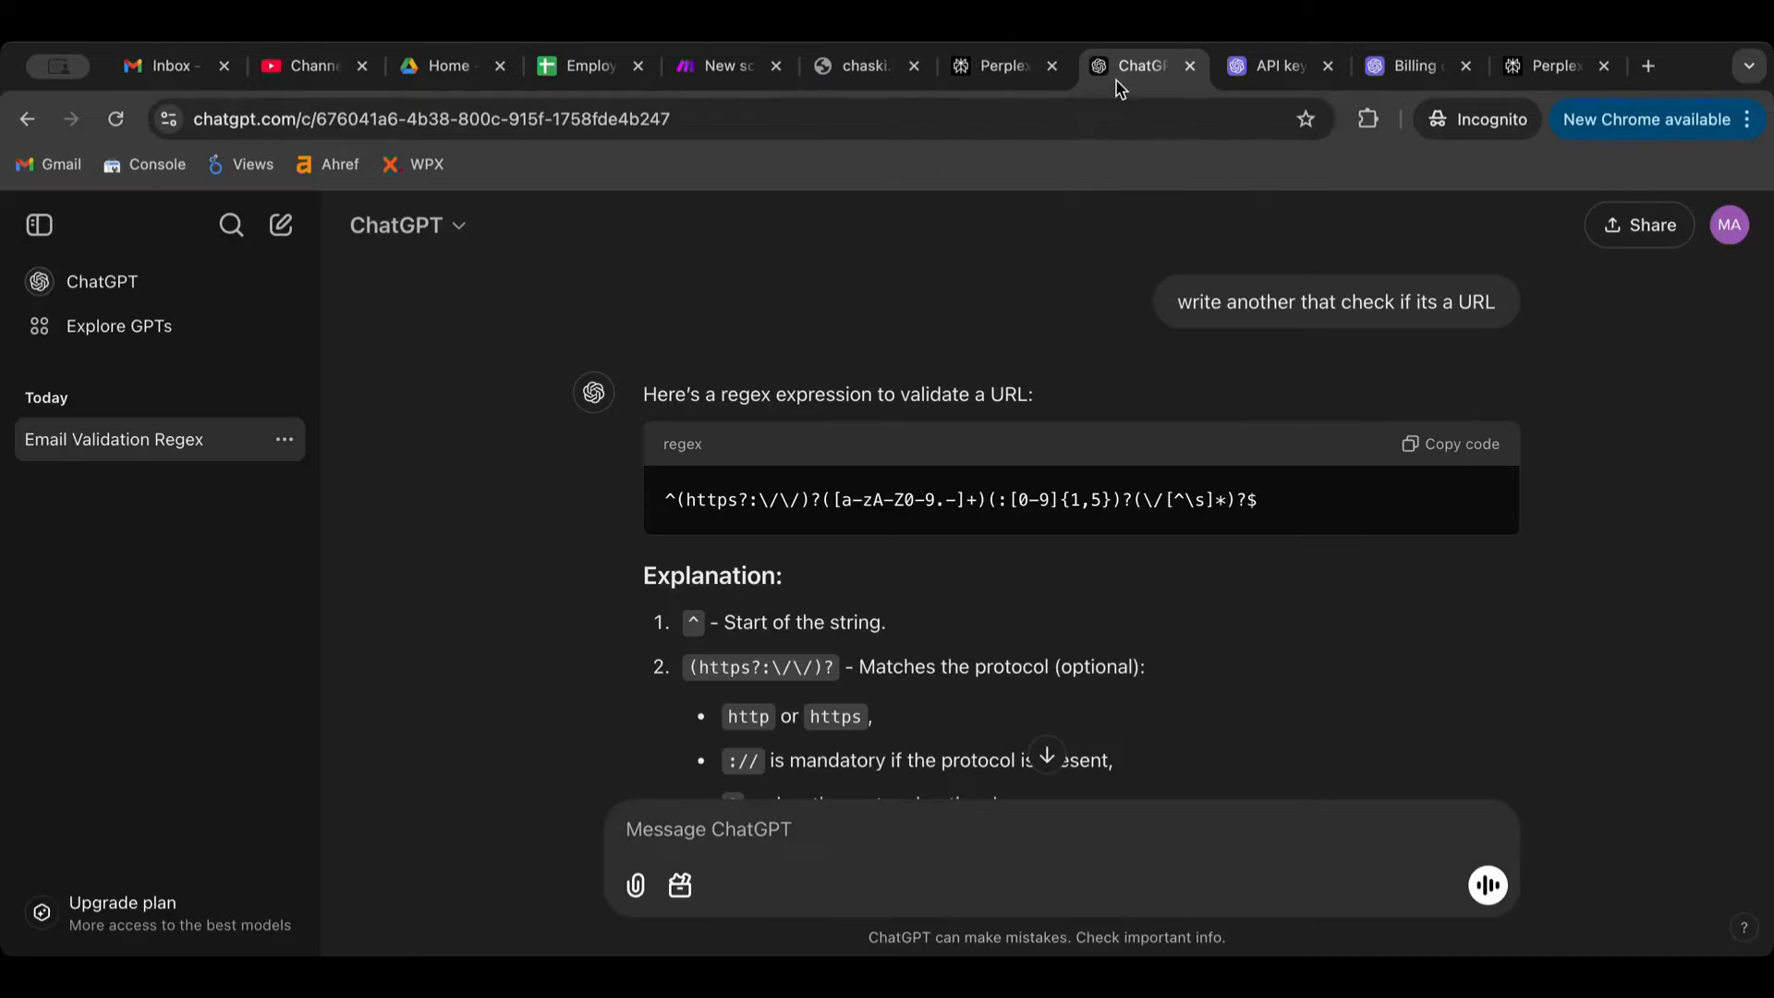
click(1433, 444)
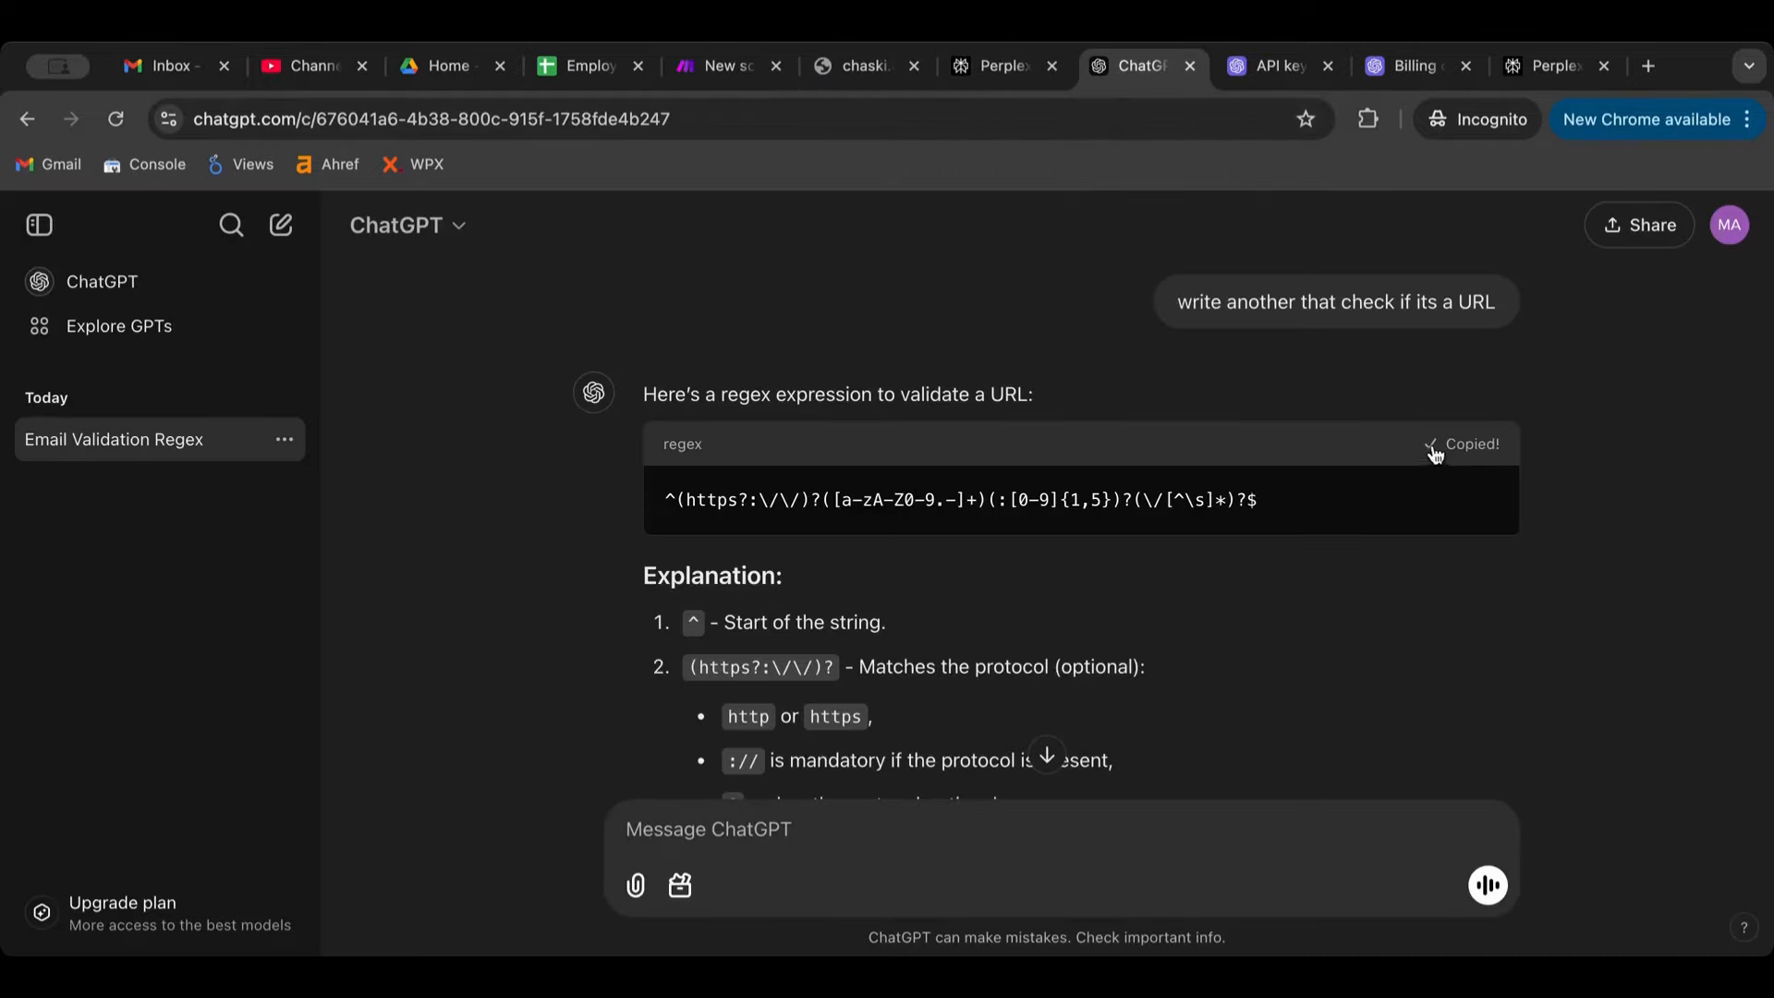
click(739, 72)
In the filter of the Router's third route, set Var1 as the condition's first value and the copied URL regex as the second.
click(830, 631)
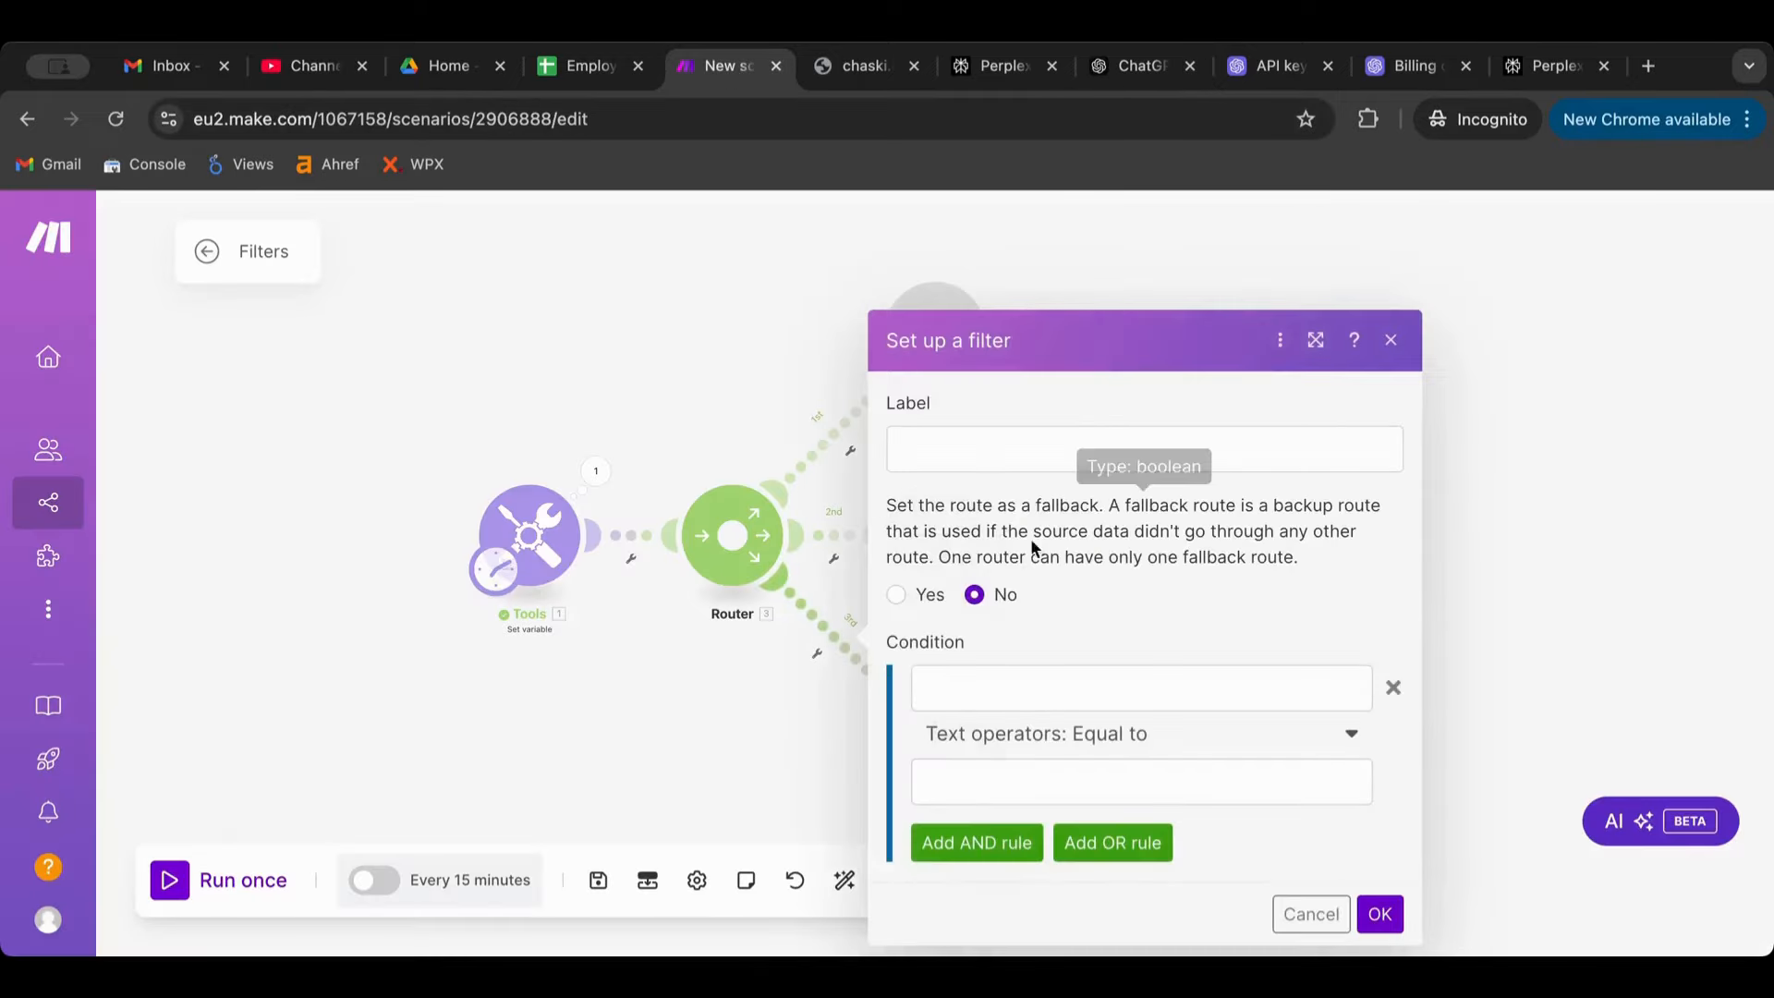
click(1006, 682)
key(super+v)
key(super+a)
key(super+x)
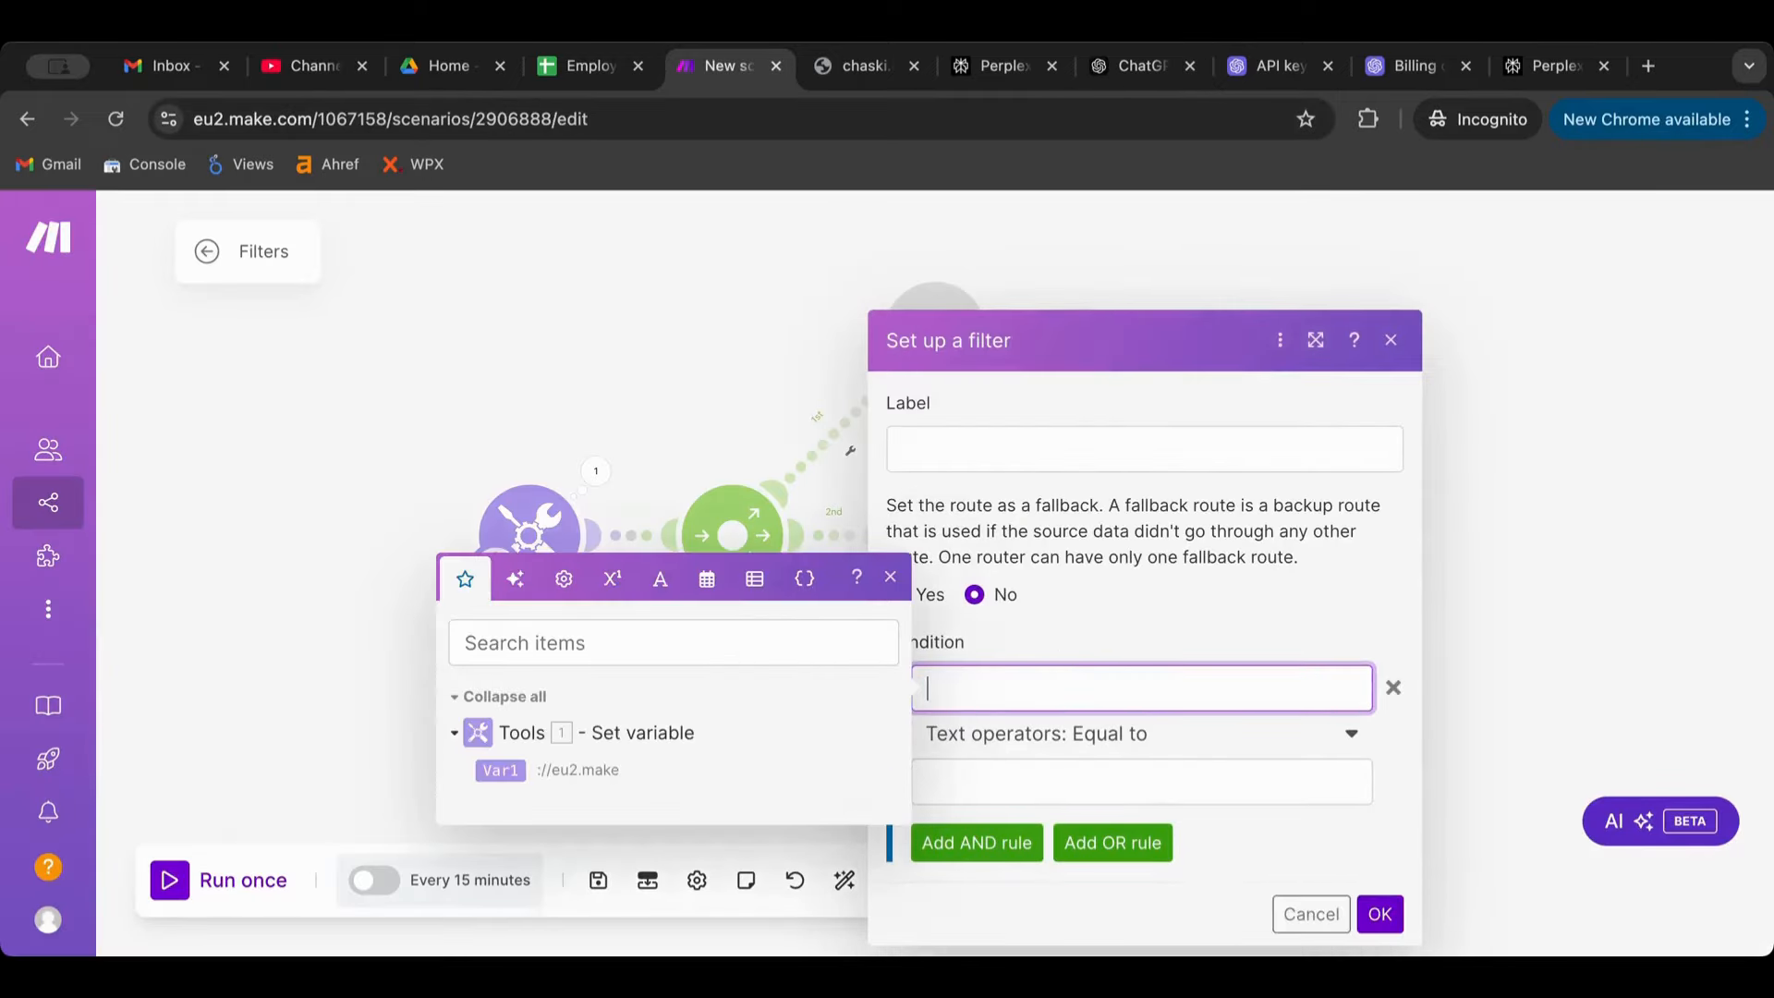
click(500, 770)
click(1057, 781)
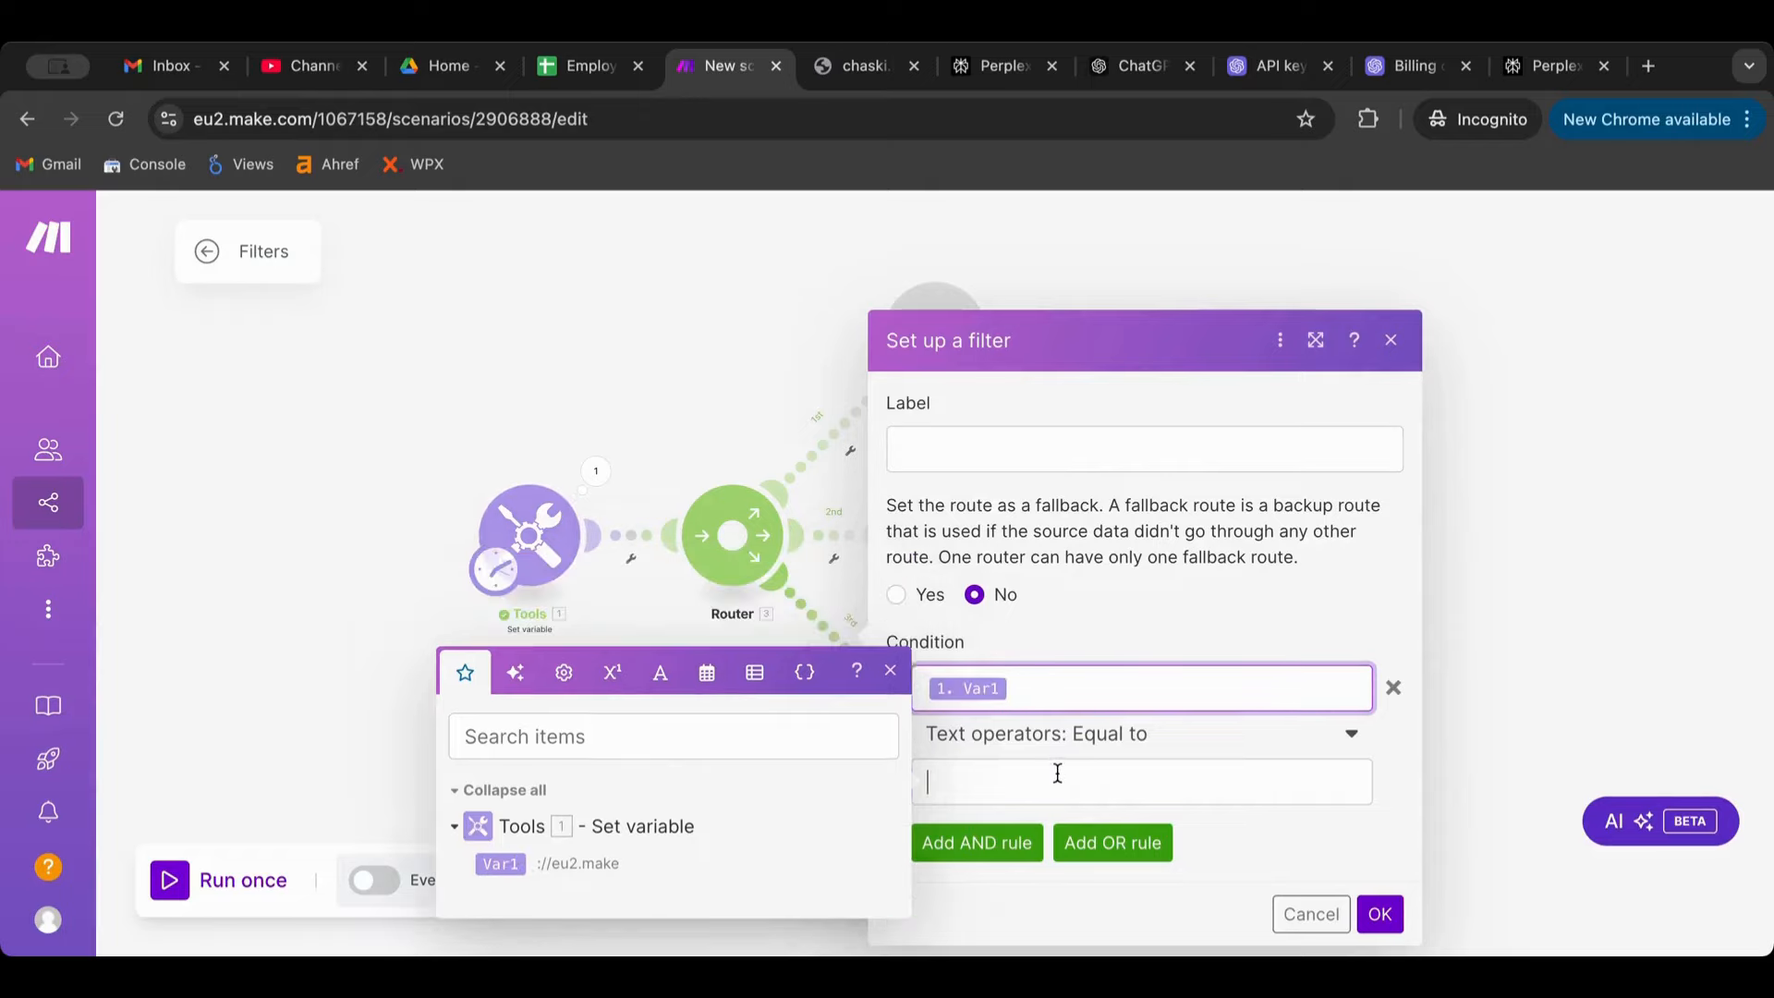
key(super+v)
Set the condition's operator to the text operator Matches pattern, remove the trailing blank line after the URL regex, and save the filter.
click(1091, 730)
scroll(1081, 618, down, 5)
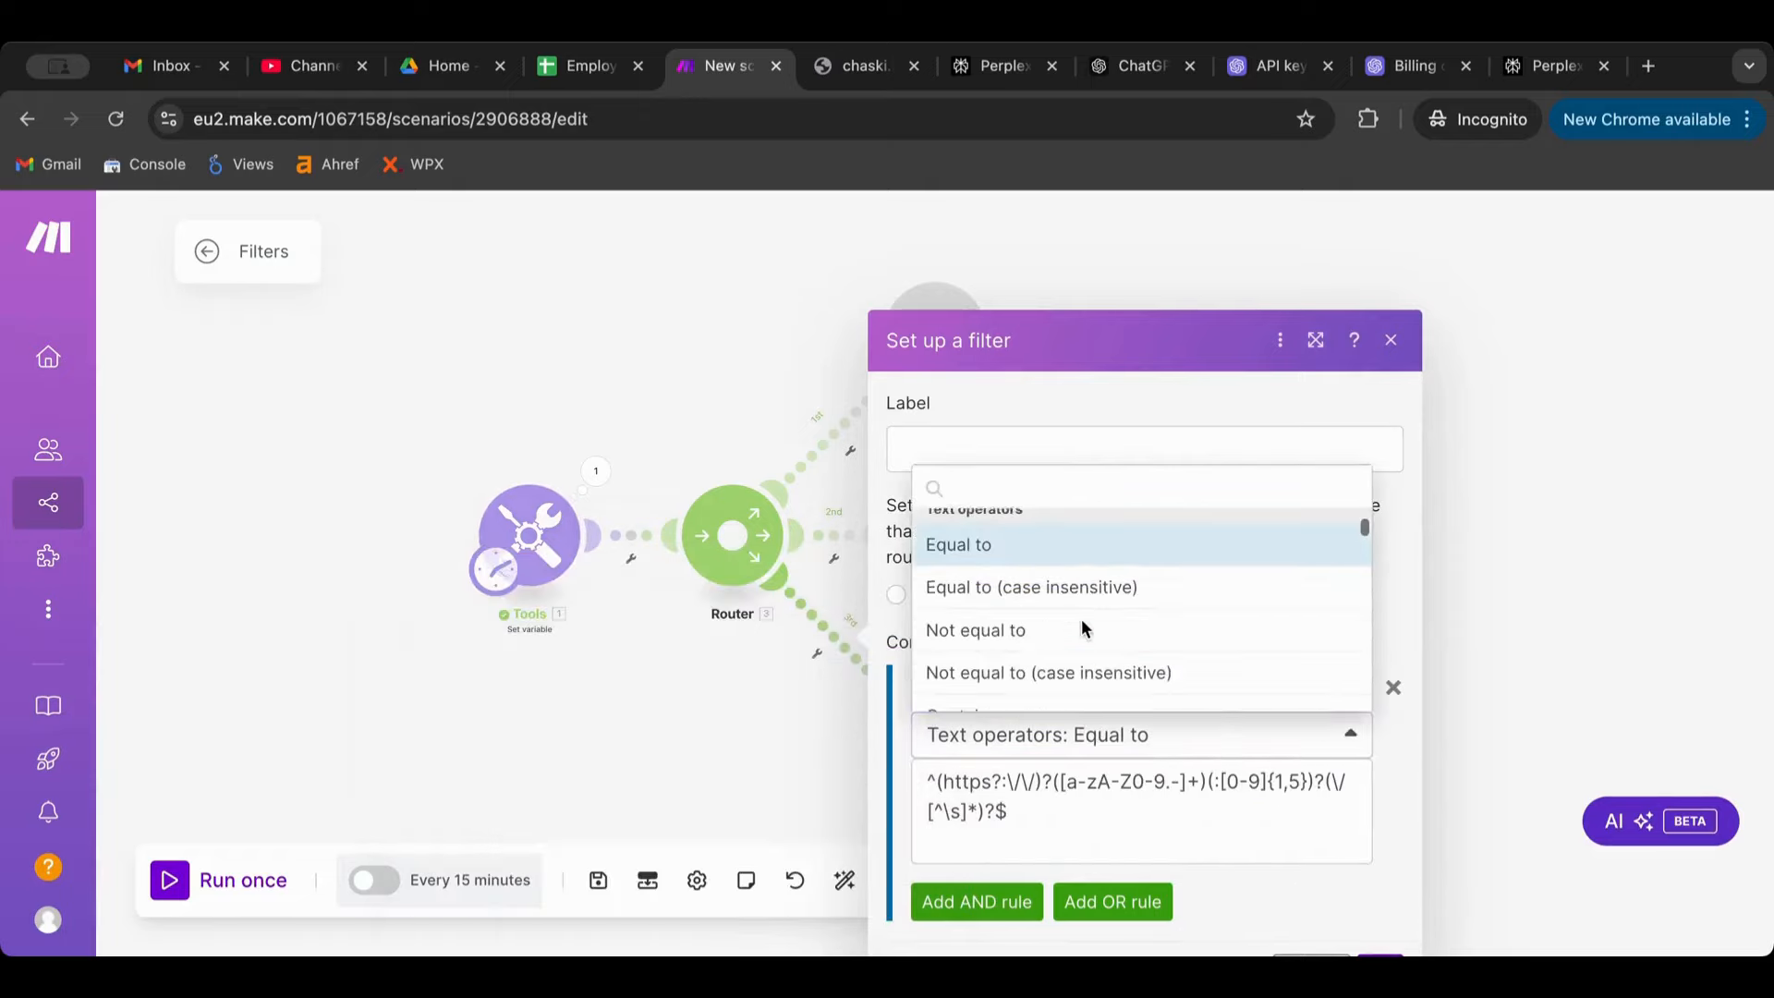
scroll(1084, 631, down, 10)
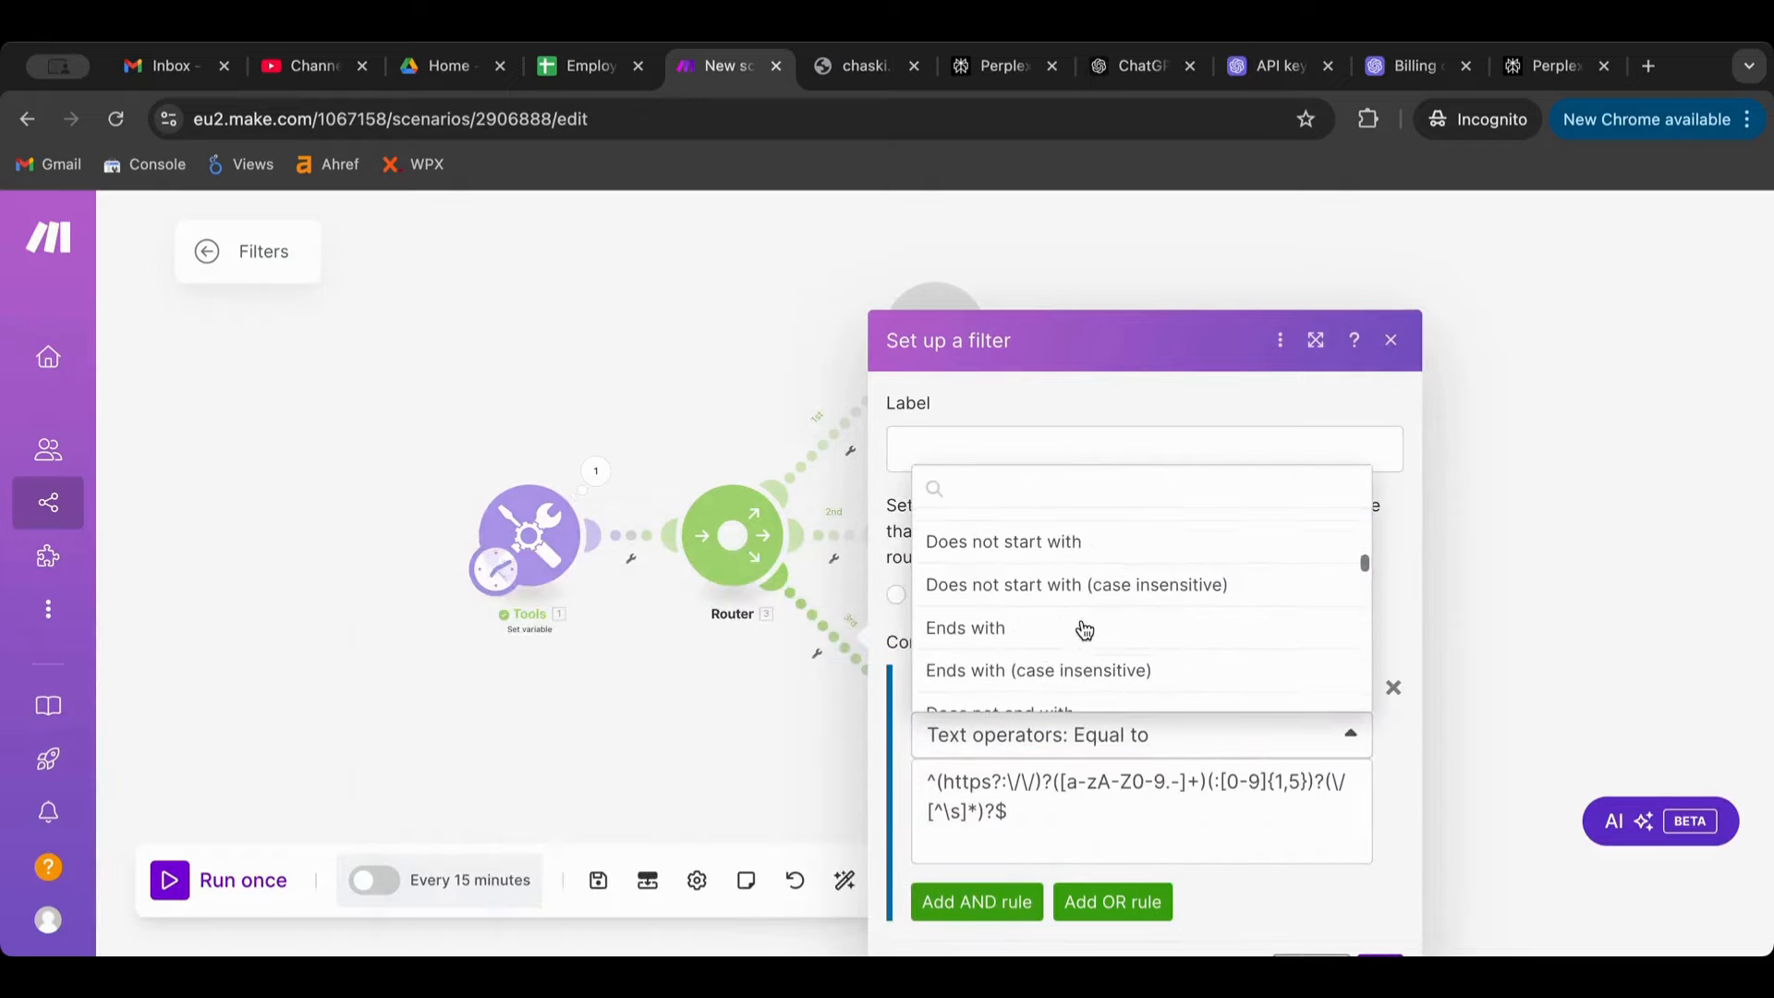
click(1068, 584)
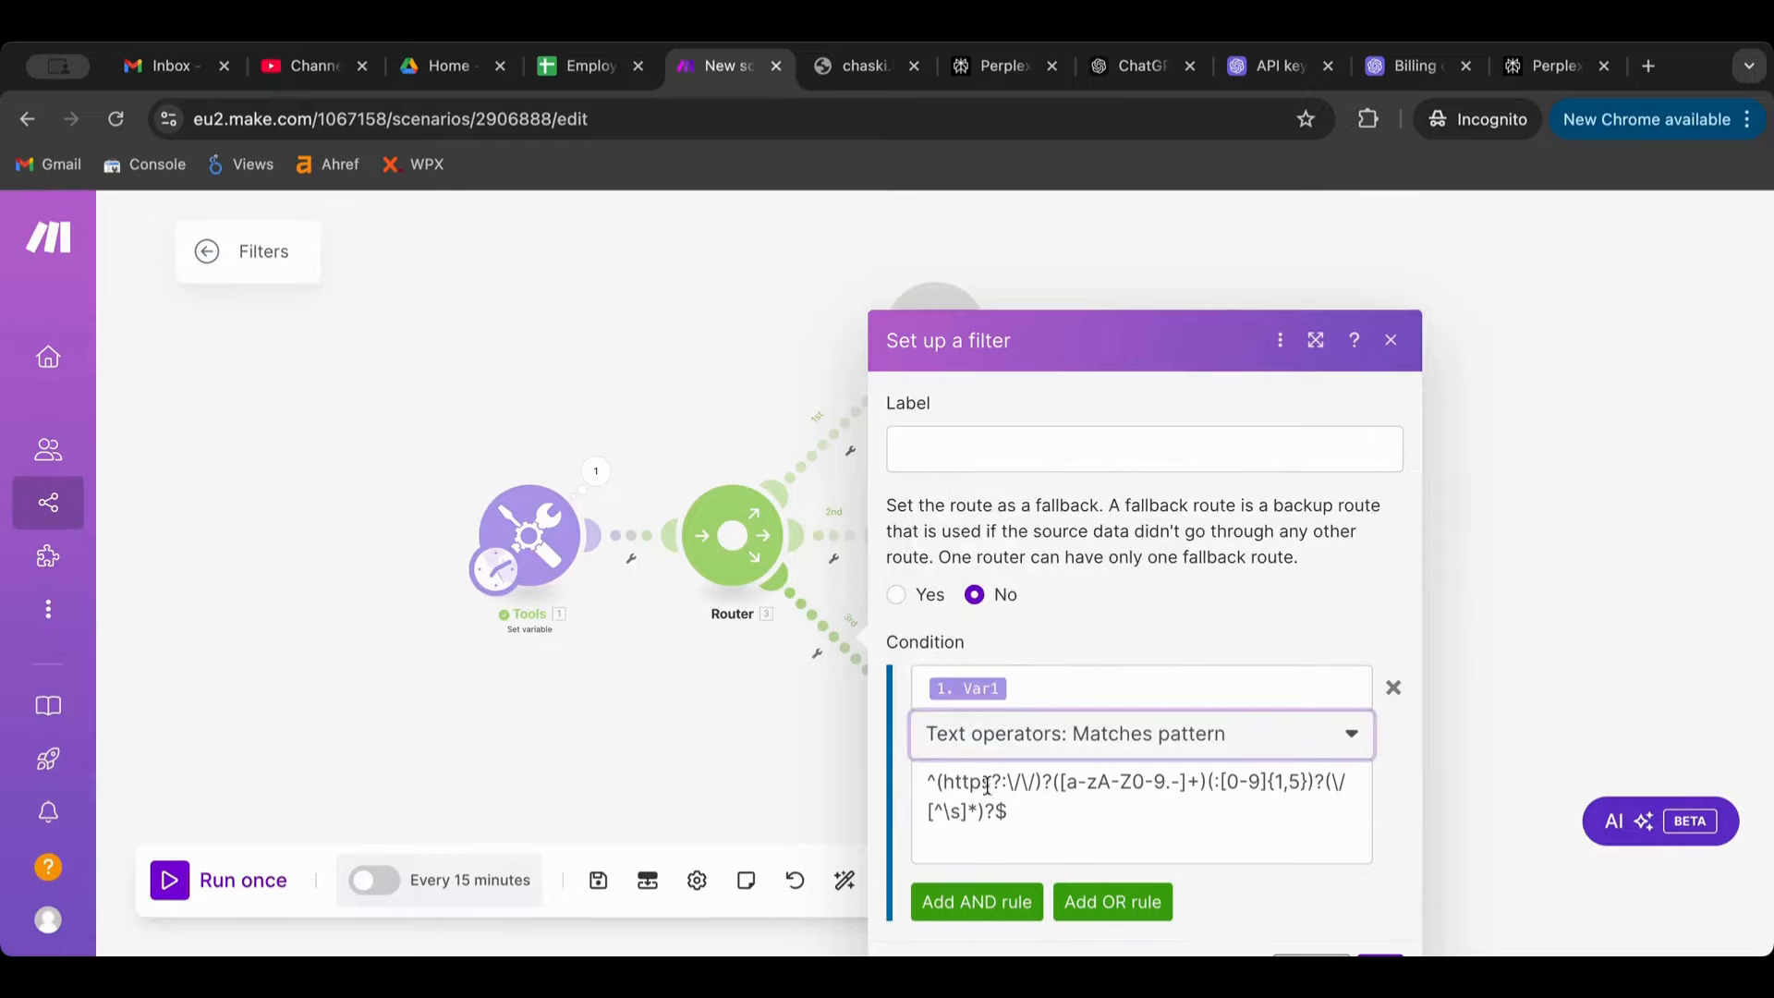
click(964, 842)
key(BackSpace)
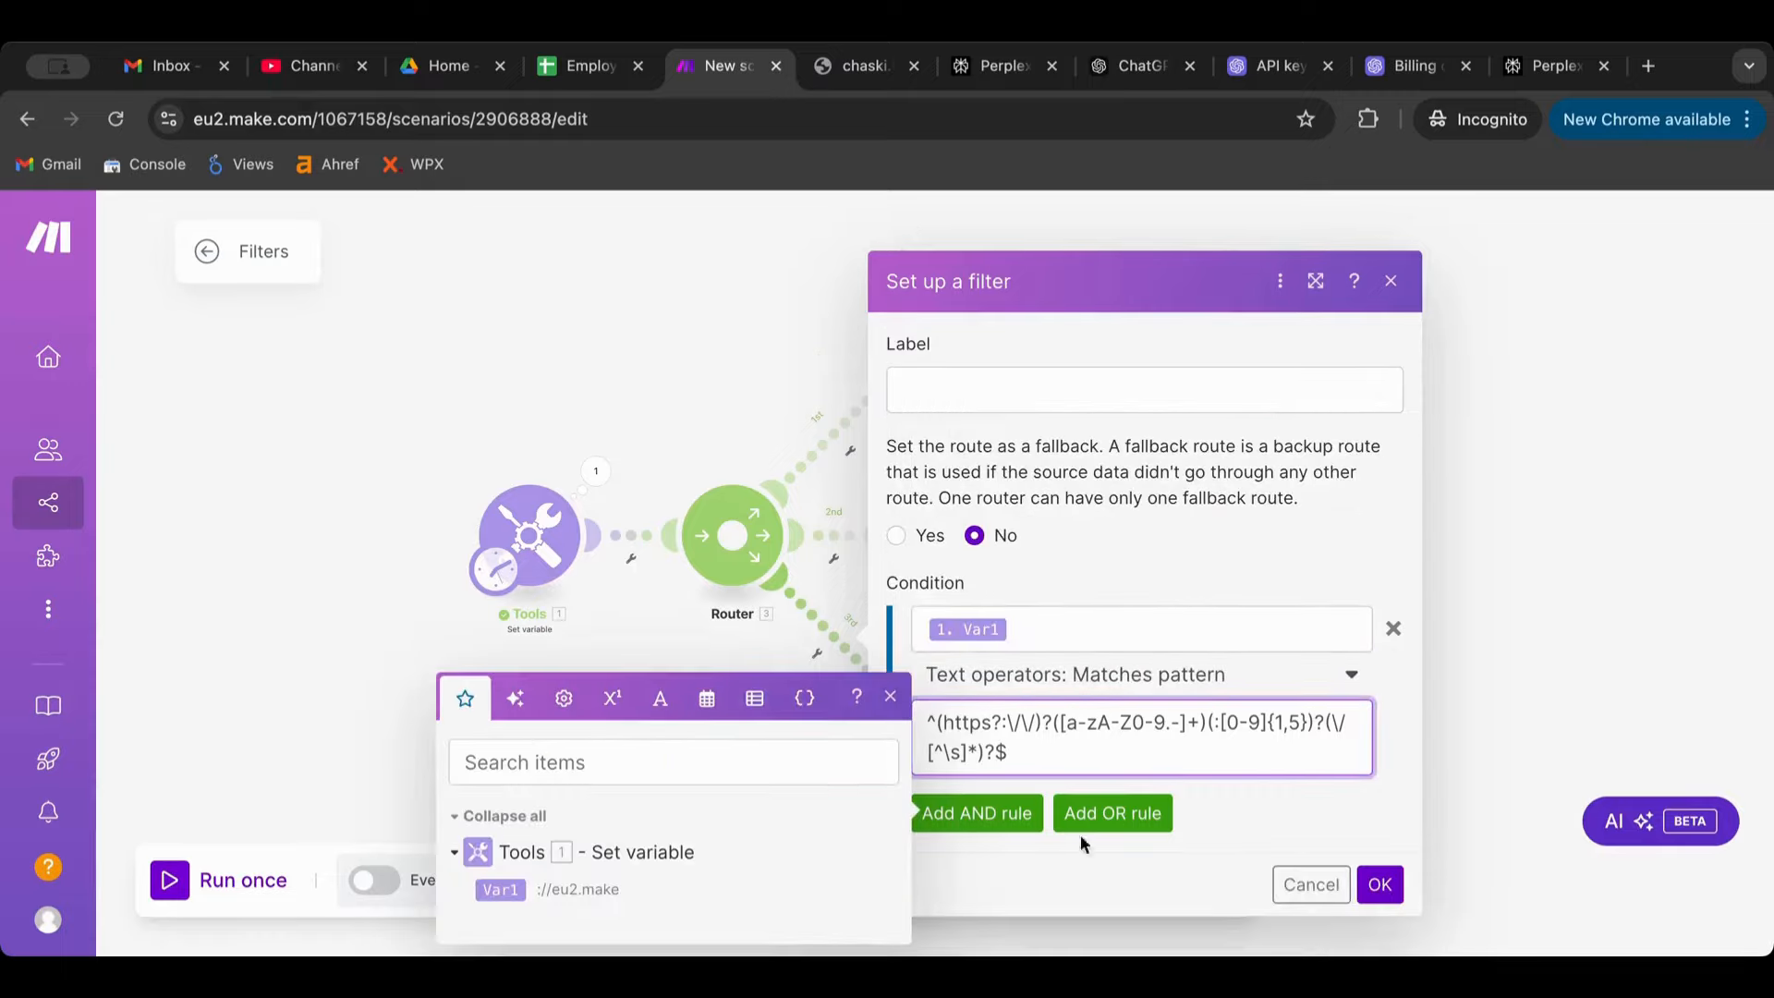
click(1382, 885)
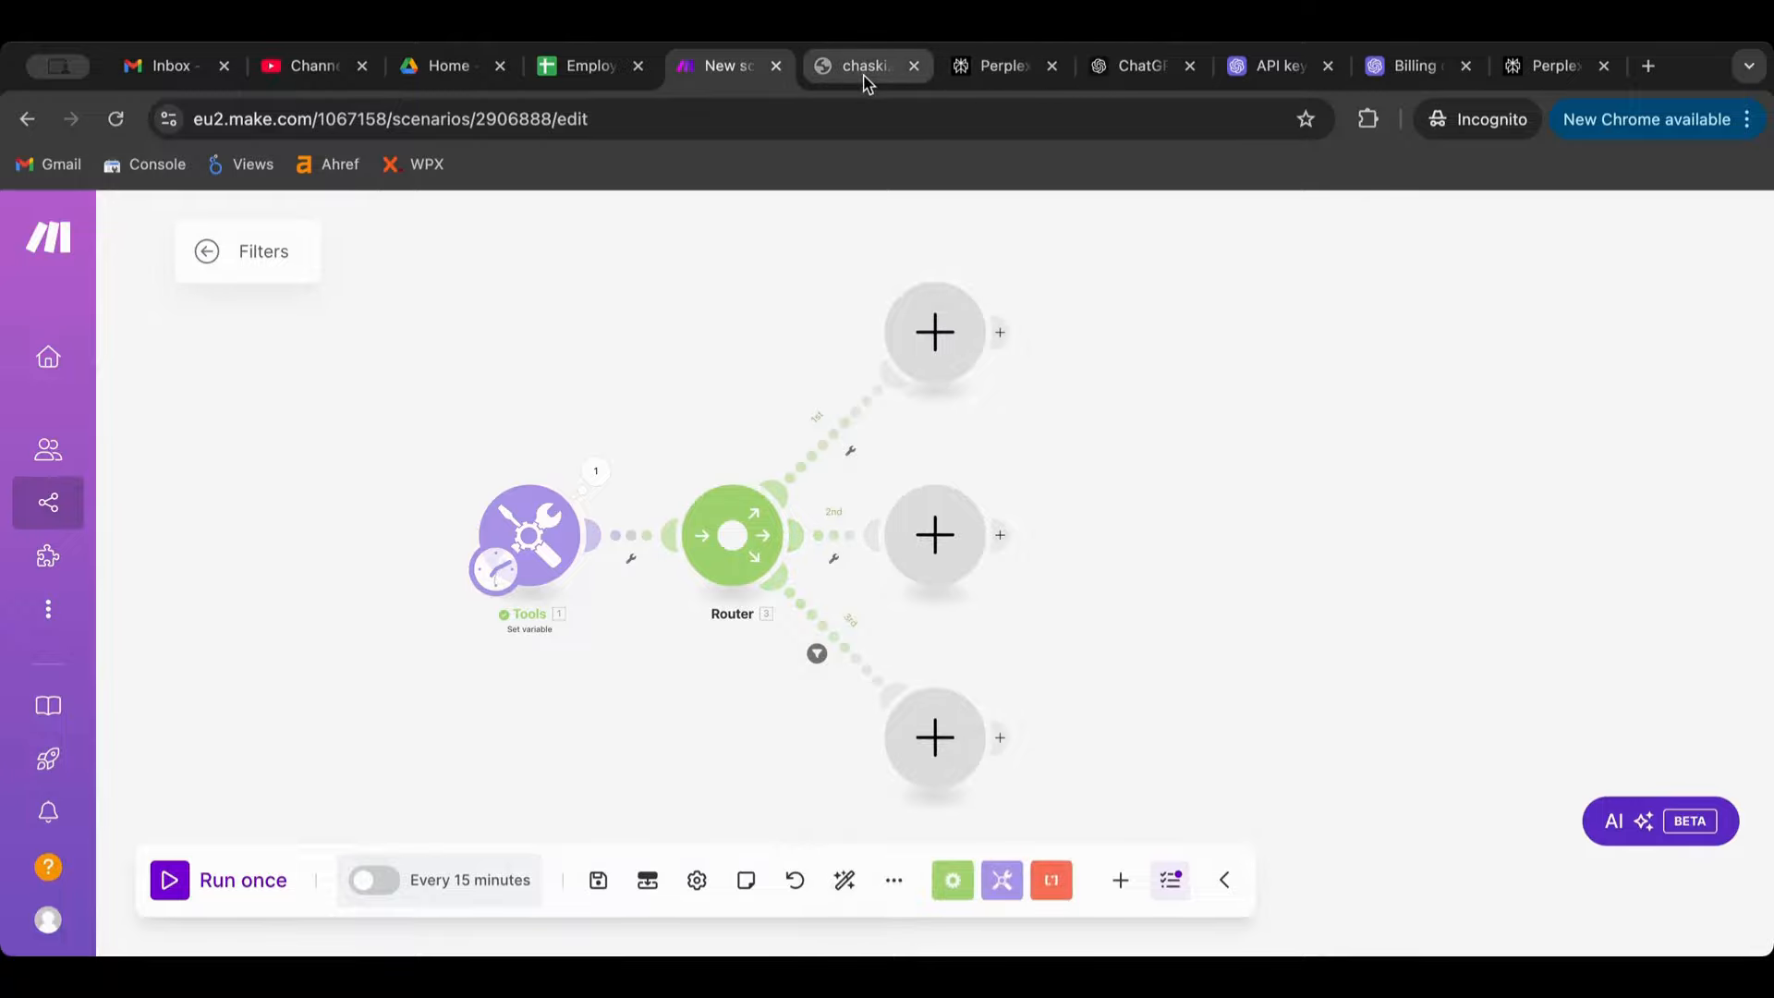
Copy the email-validation regex from the earlier answer in the ChatGPT conversation and return to the Make scenario.
click(1128, 74)
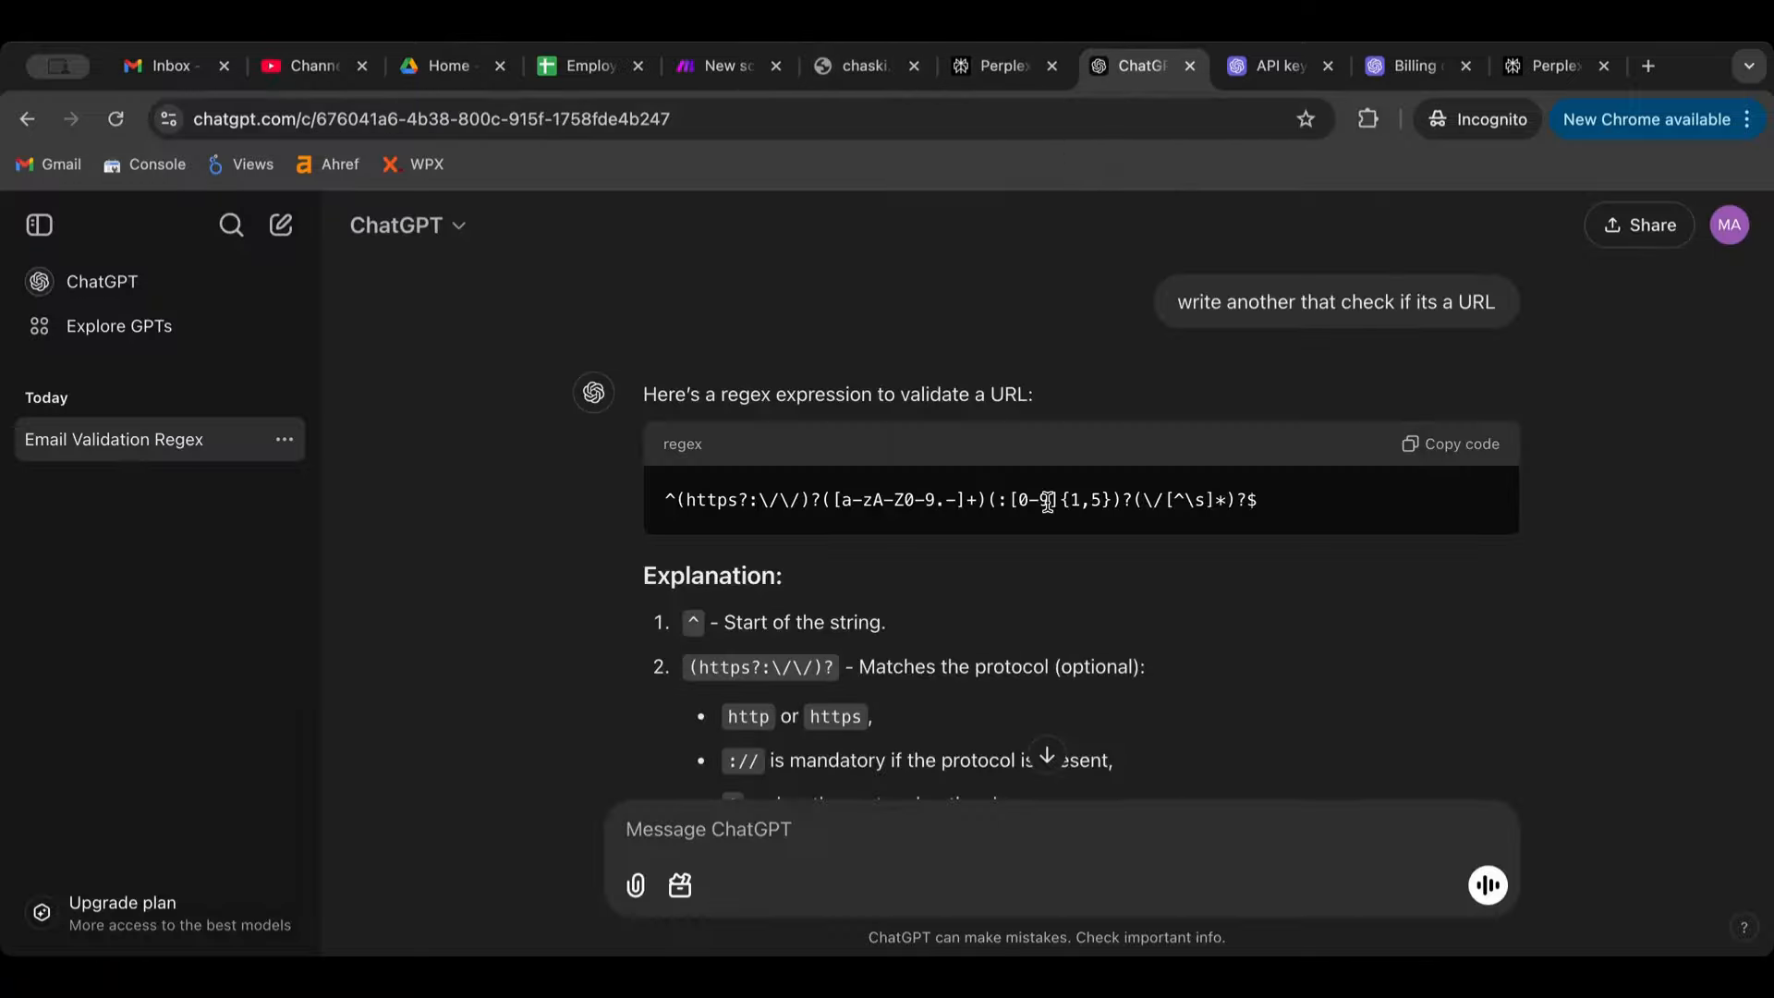
scroll(1046, 501, up, 10)
click(1465, 487)
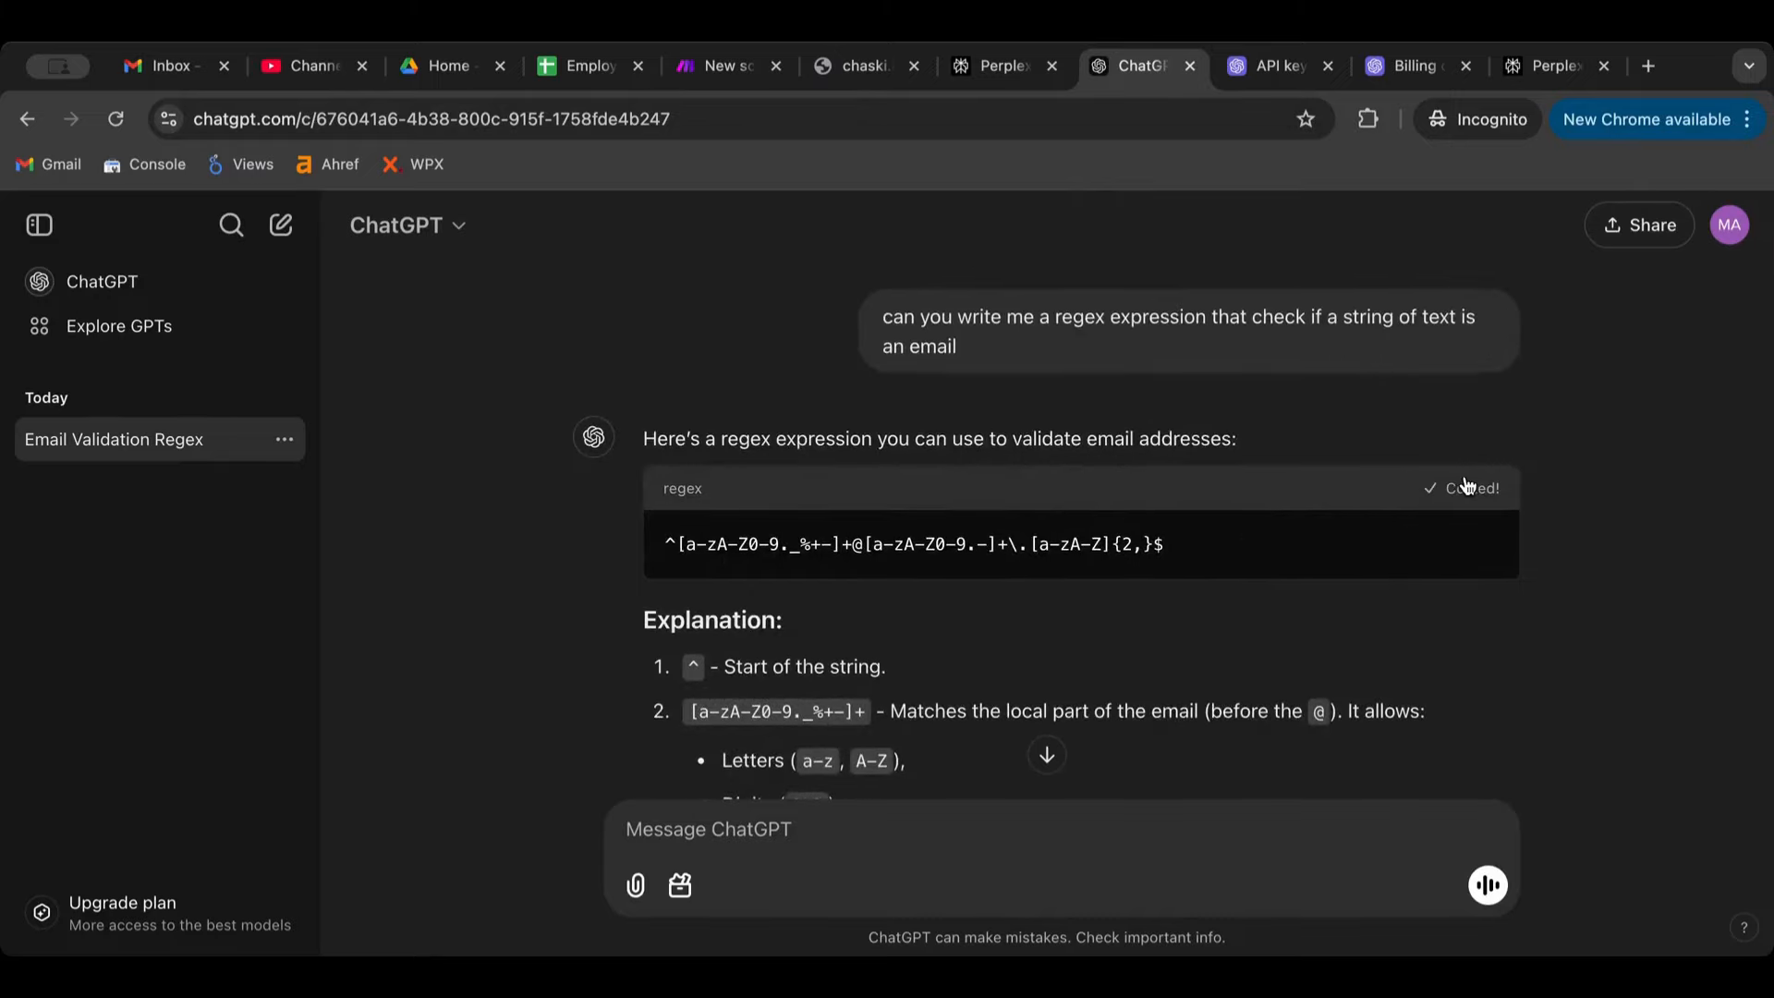
click(682, 69)
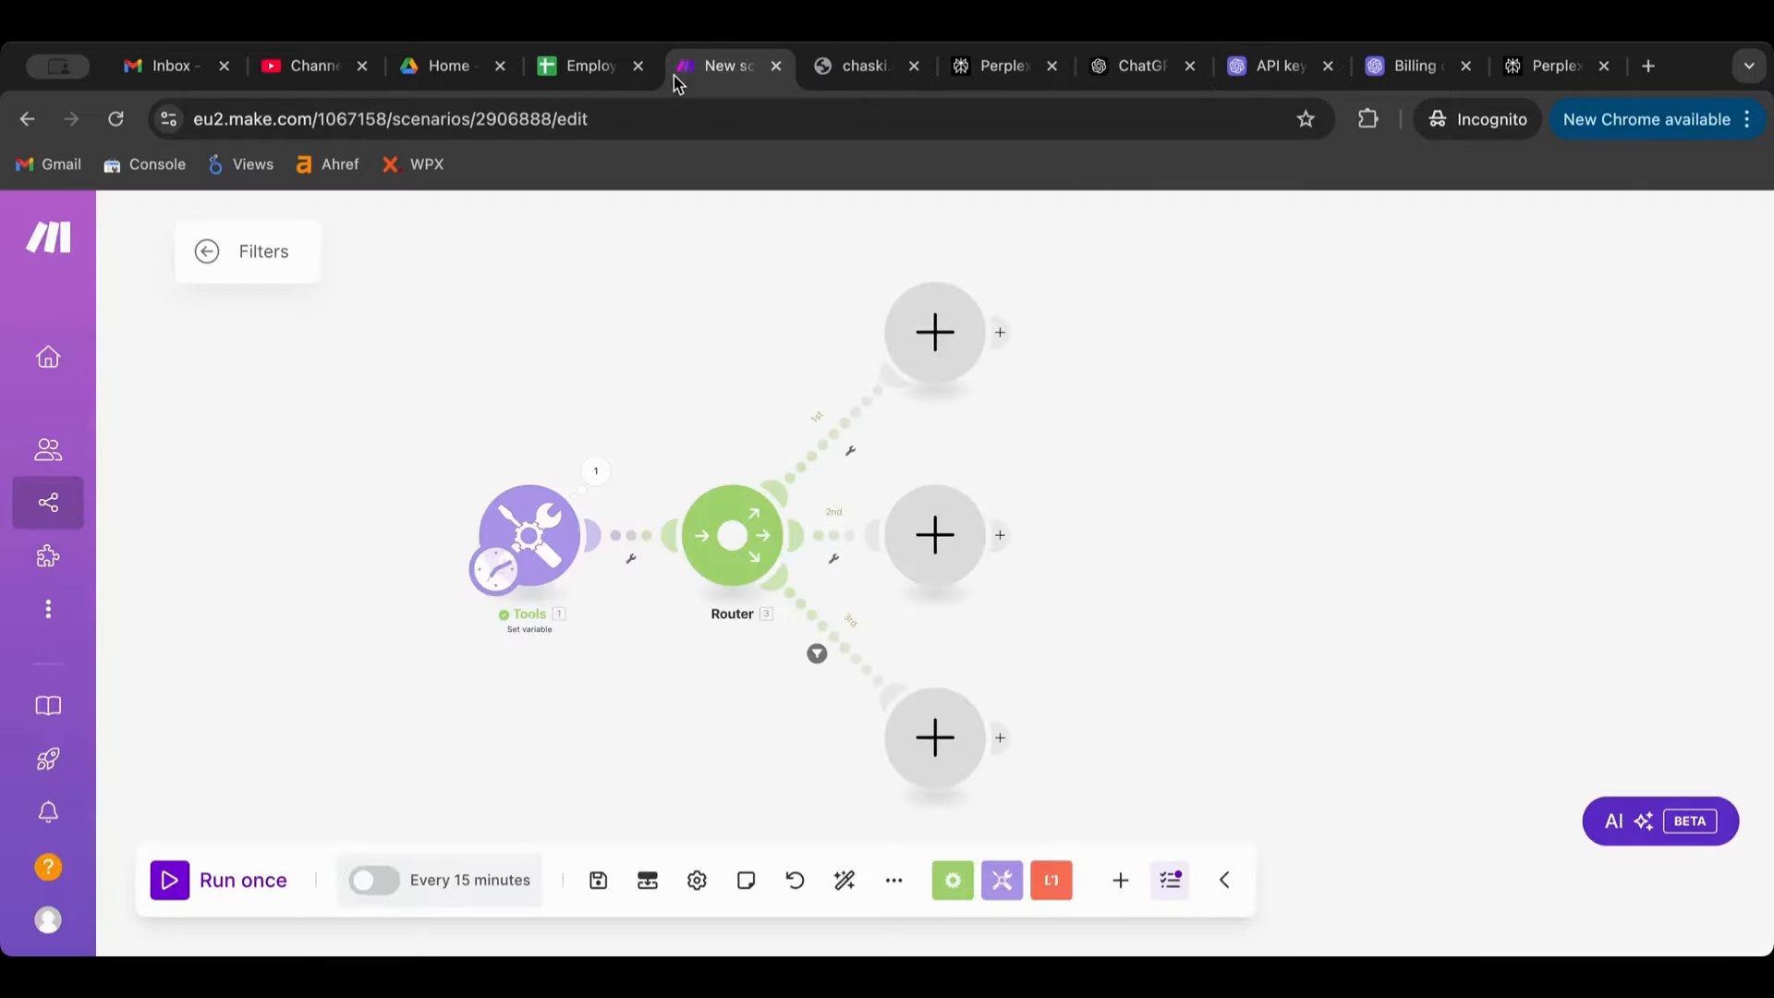
Set the operator in the filter of the Router's second route to the text operator Matches pattern.
click(836, 540)
click(1087, 653)
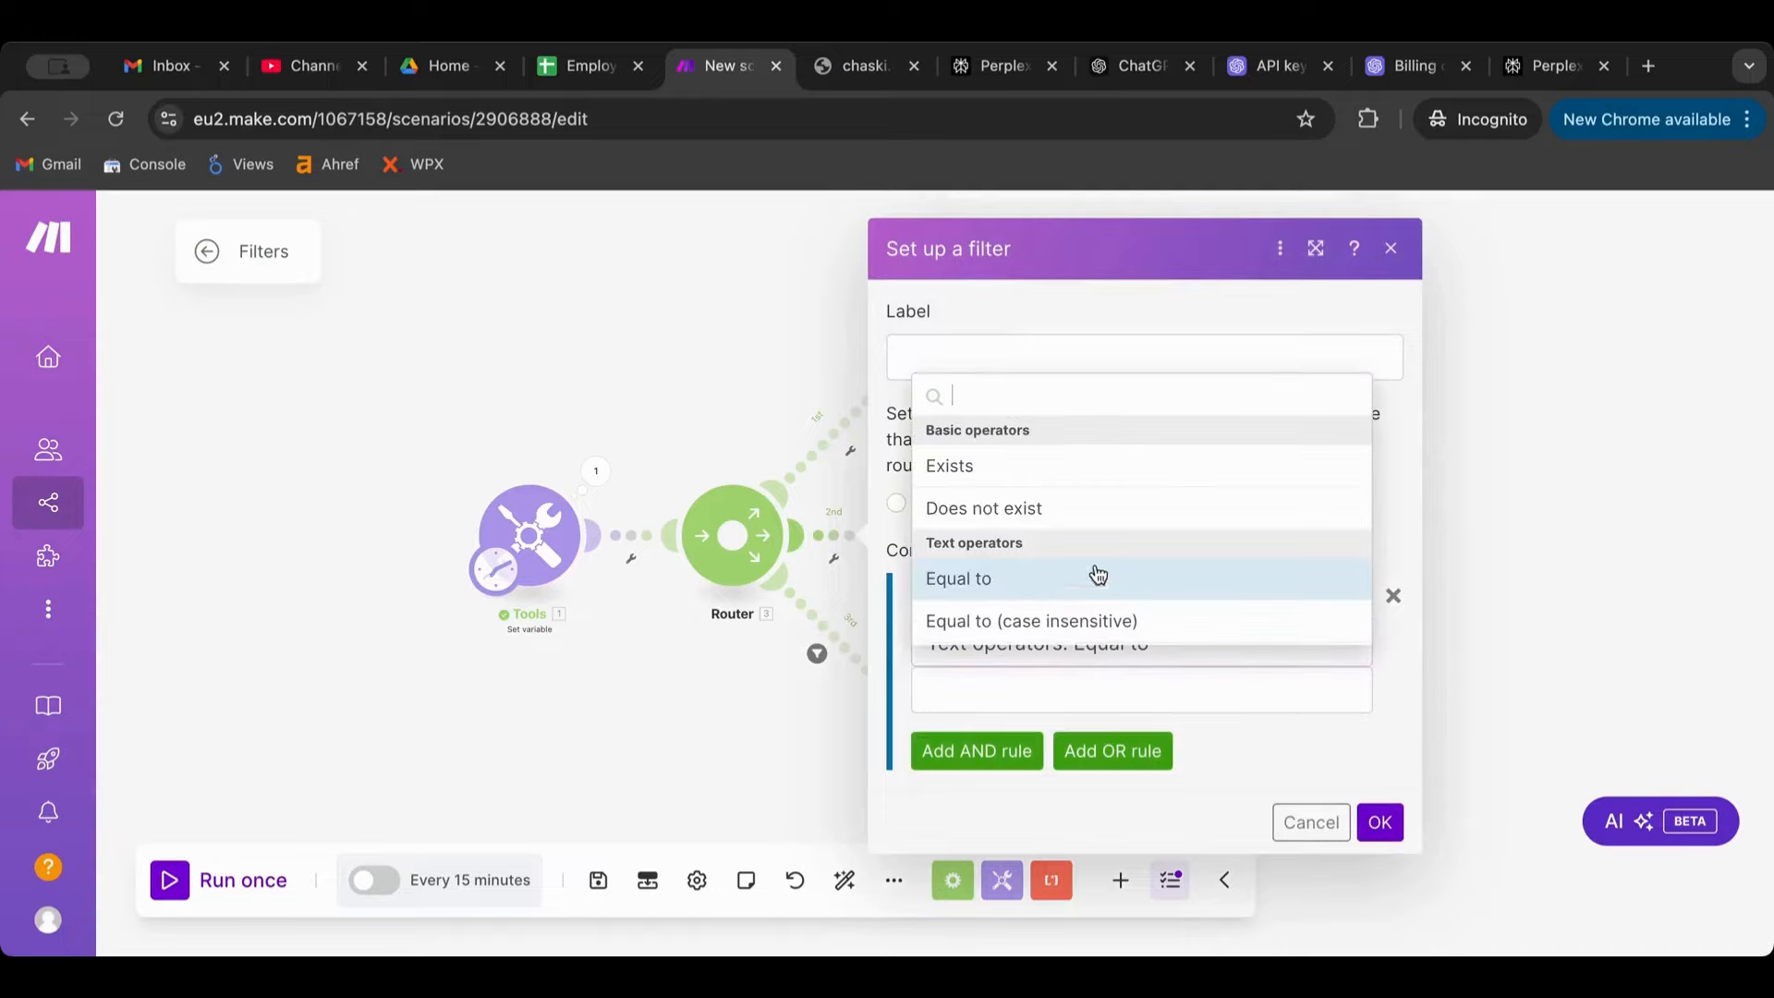
scroll(1098, 575, down, 3)
scroll(1097, 573, down, 5)
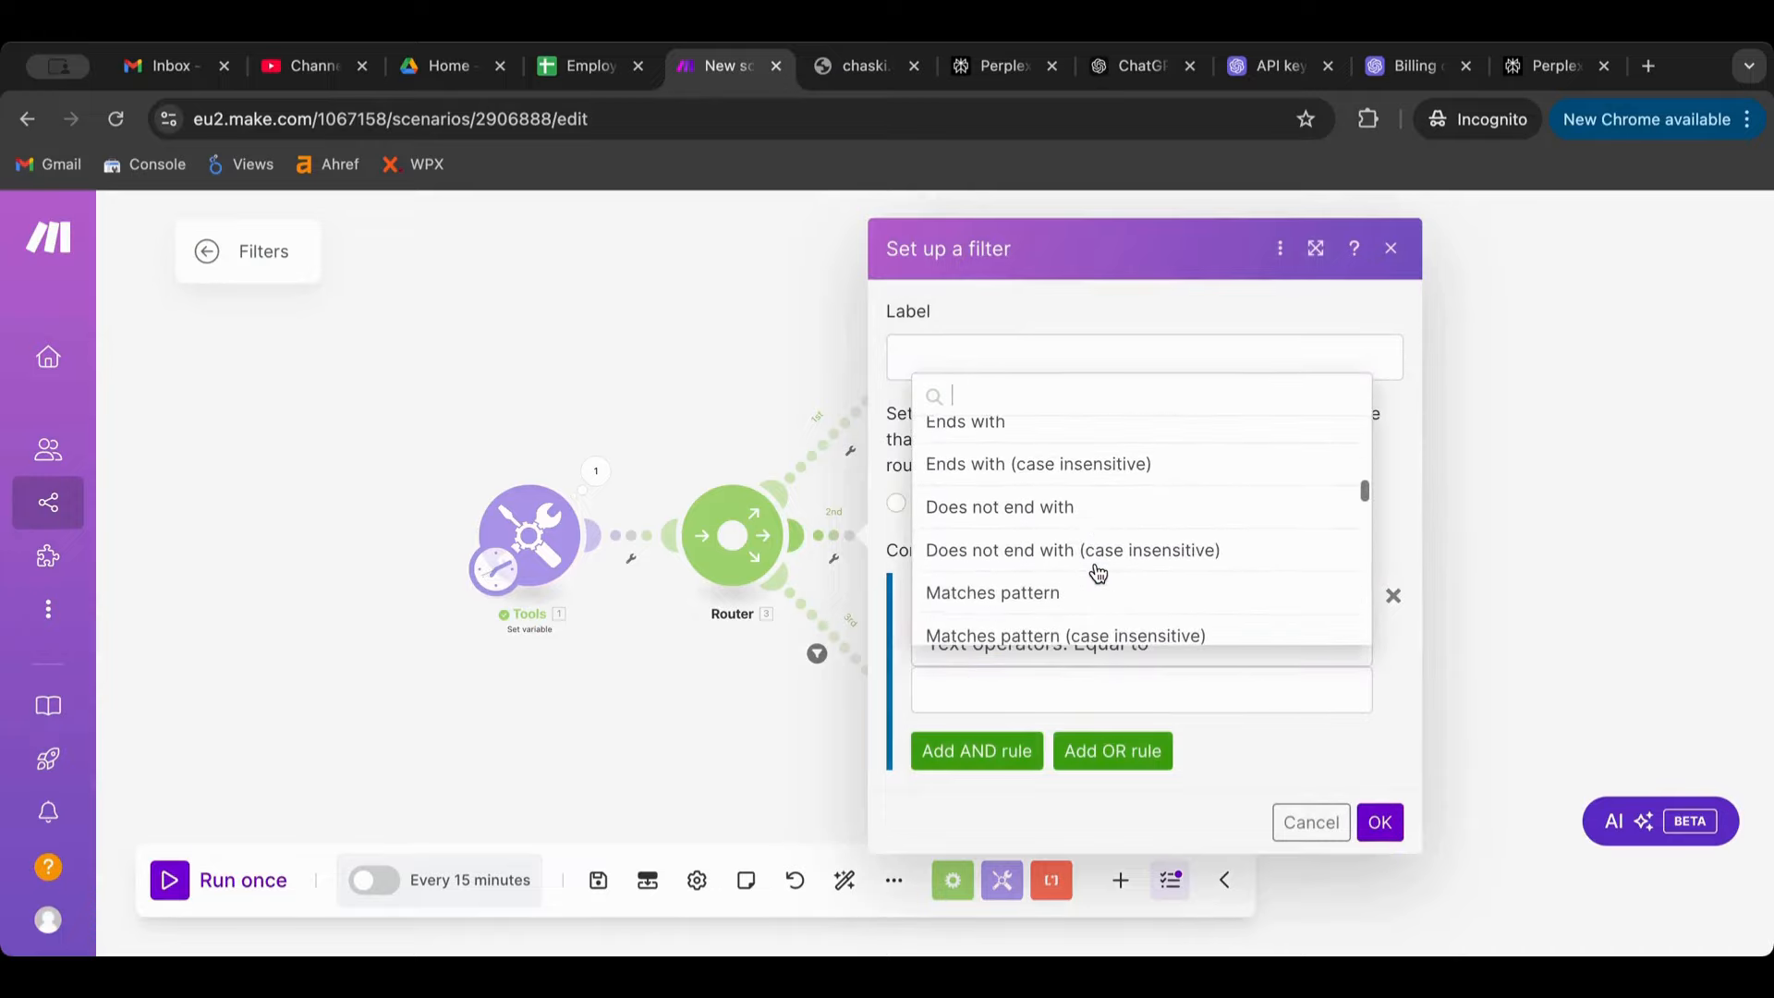
click(1073, 543)
Complete the second route's condition with Var1 as the tested value and the copied email regex as the pattern, and save the filter.
click(994, 697)
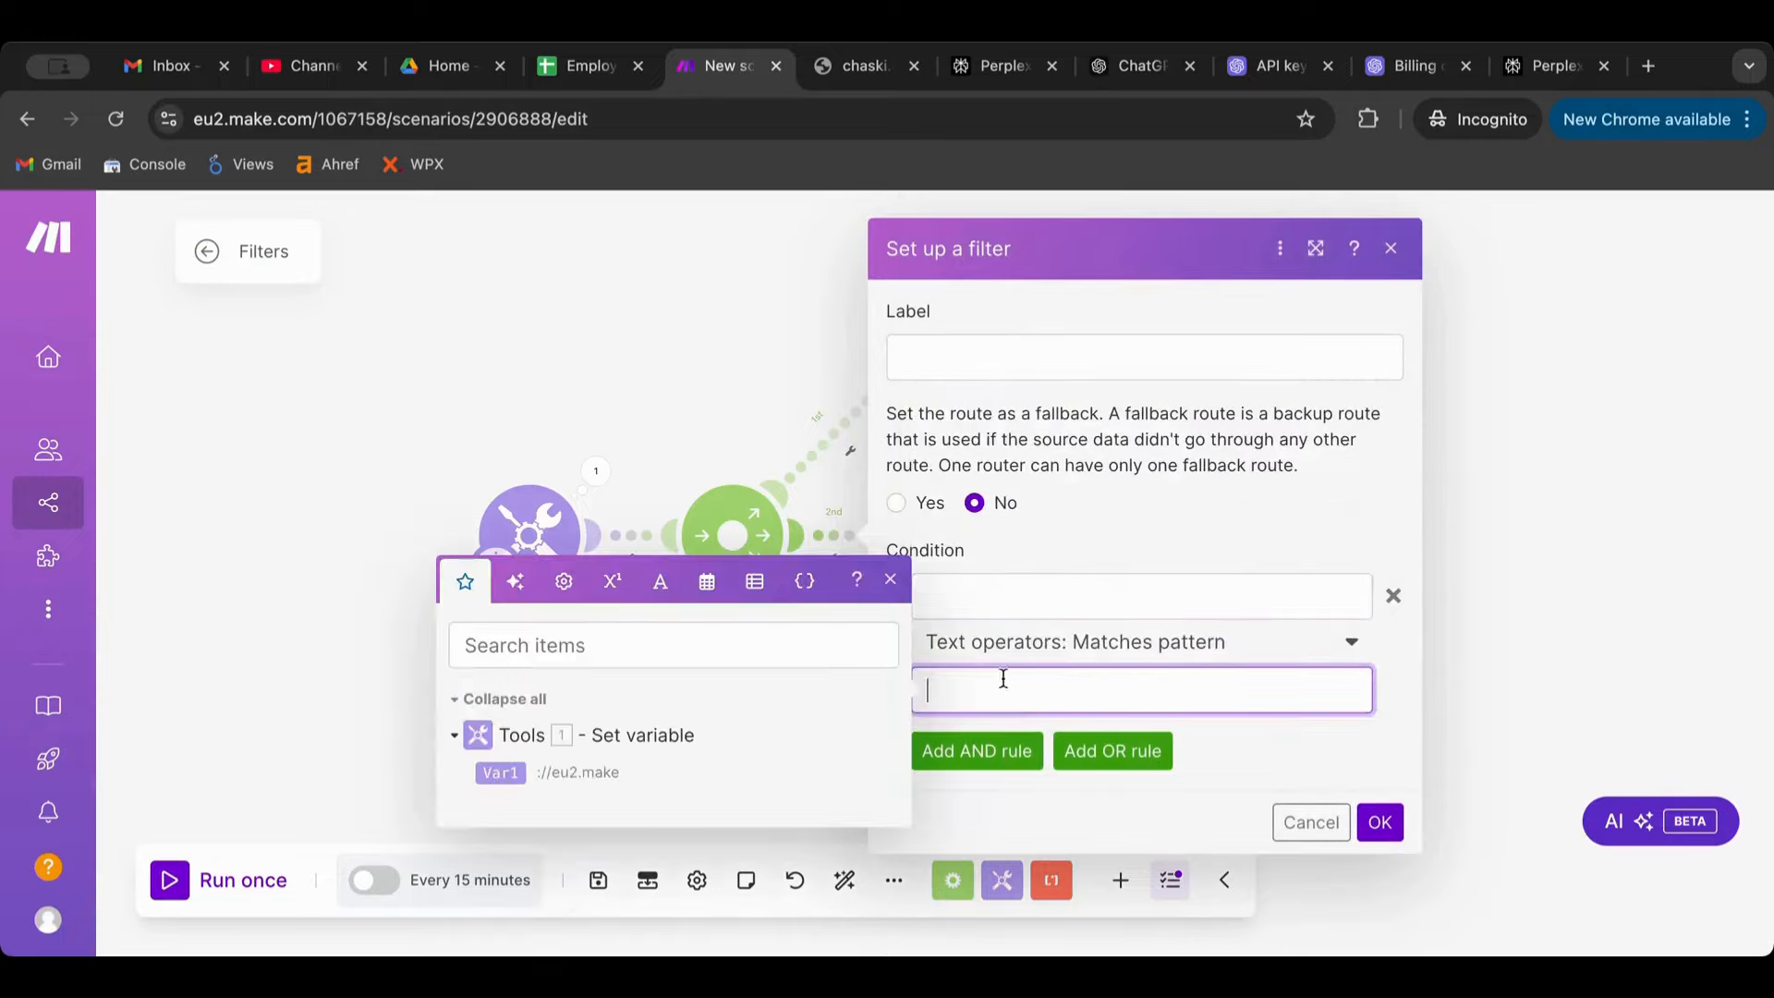
key(ctrl+v)
click(1025, 582)
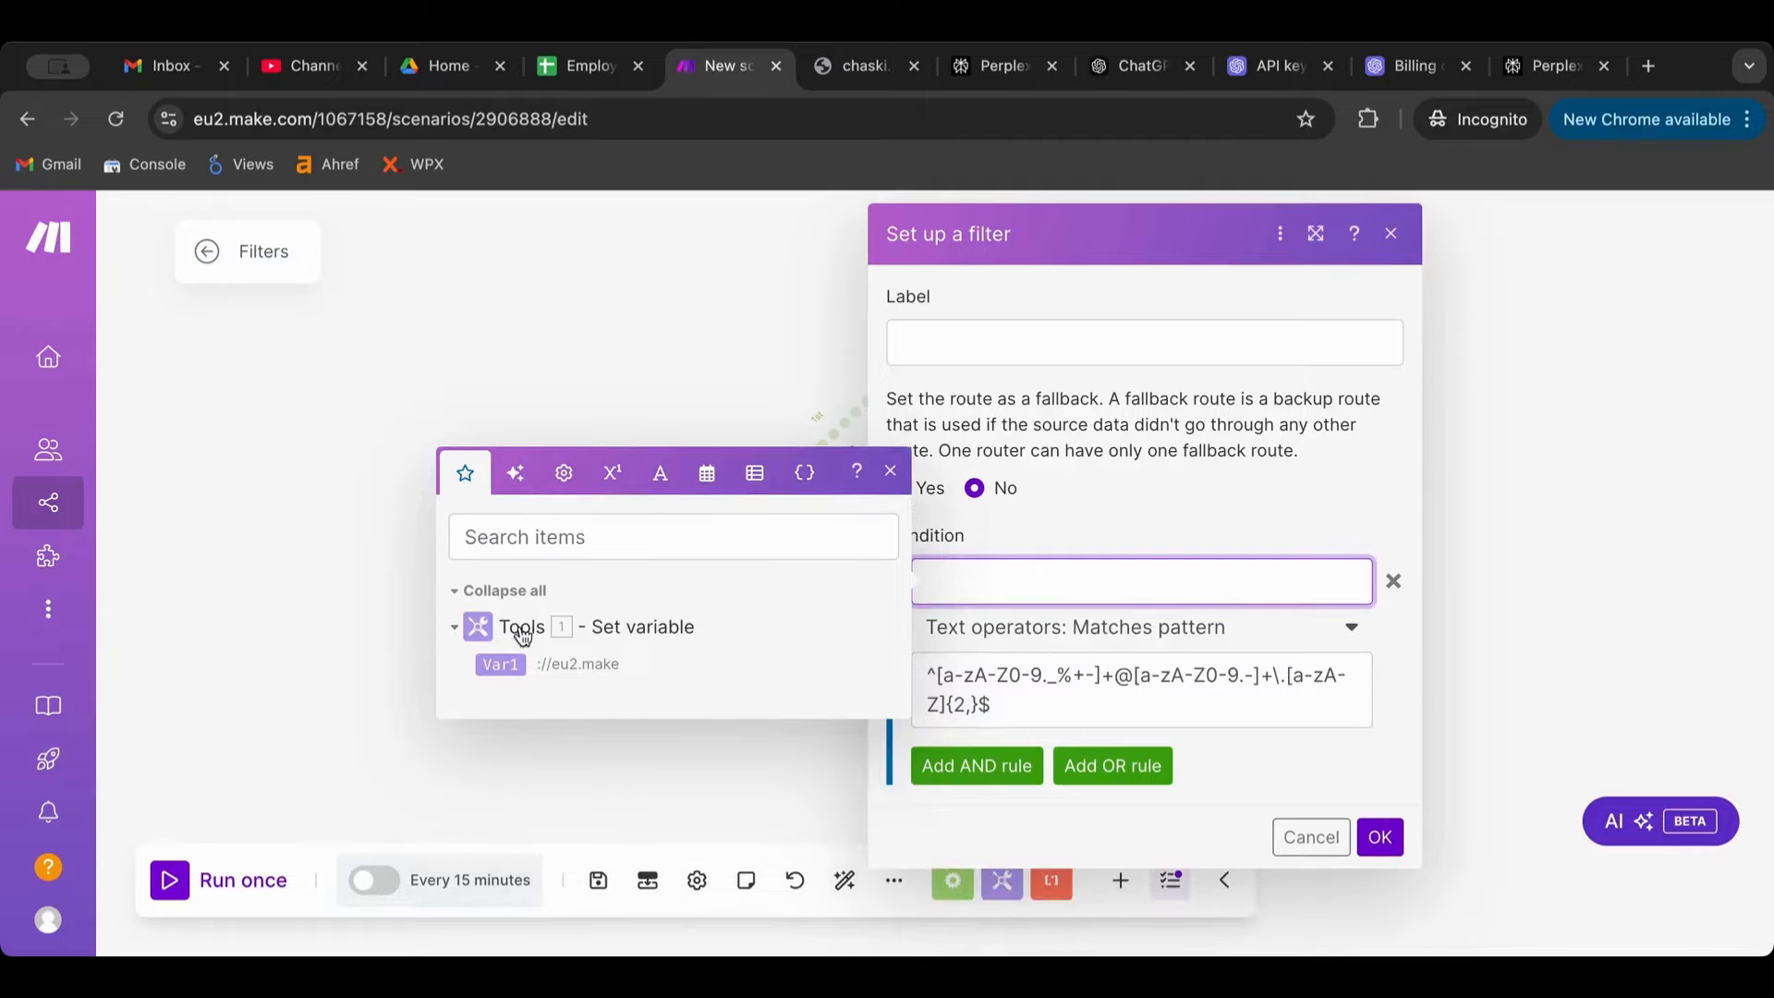
click(502, 667)
click(1380, 837)
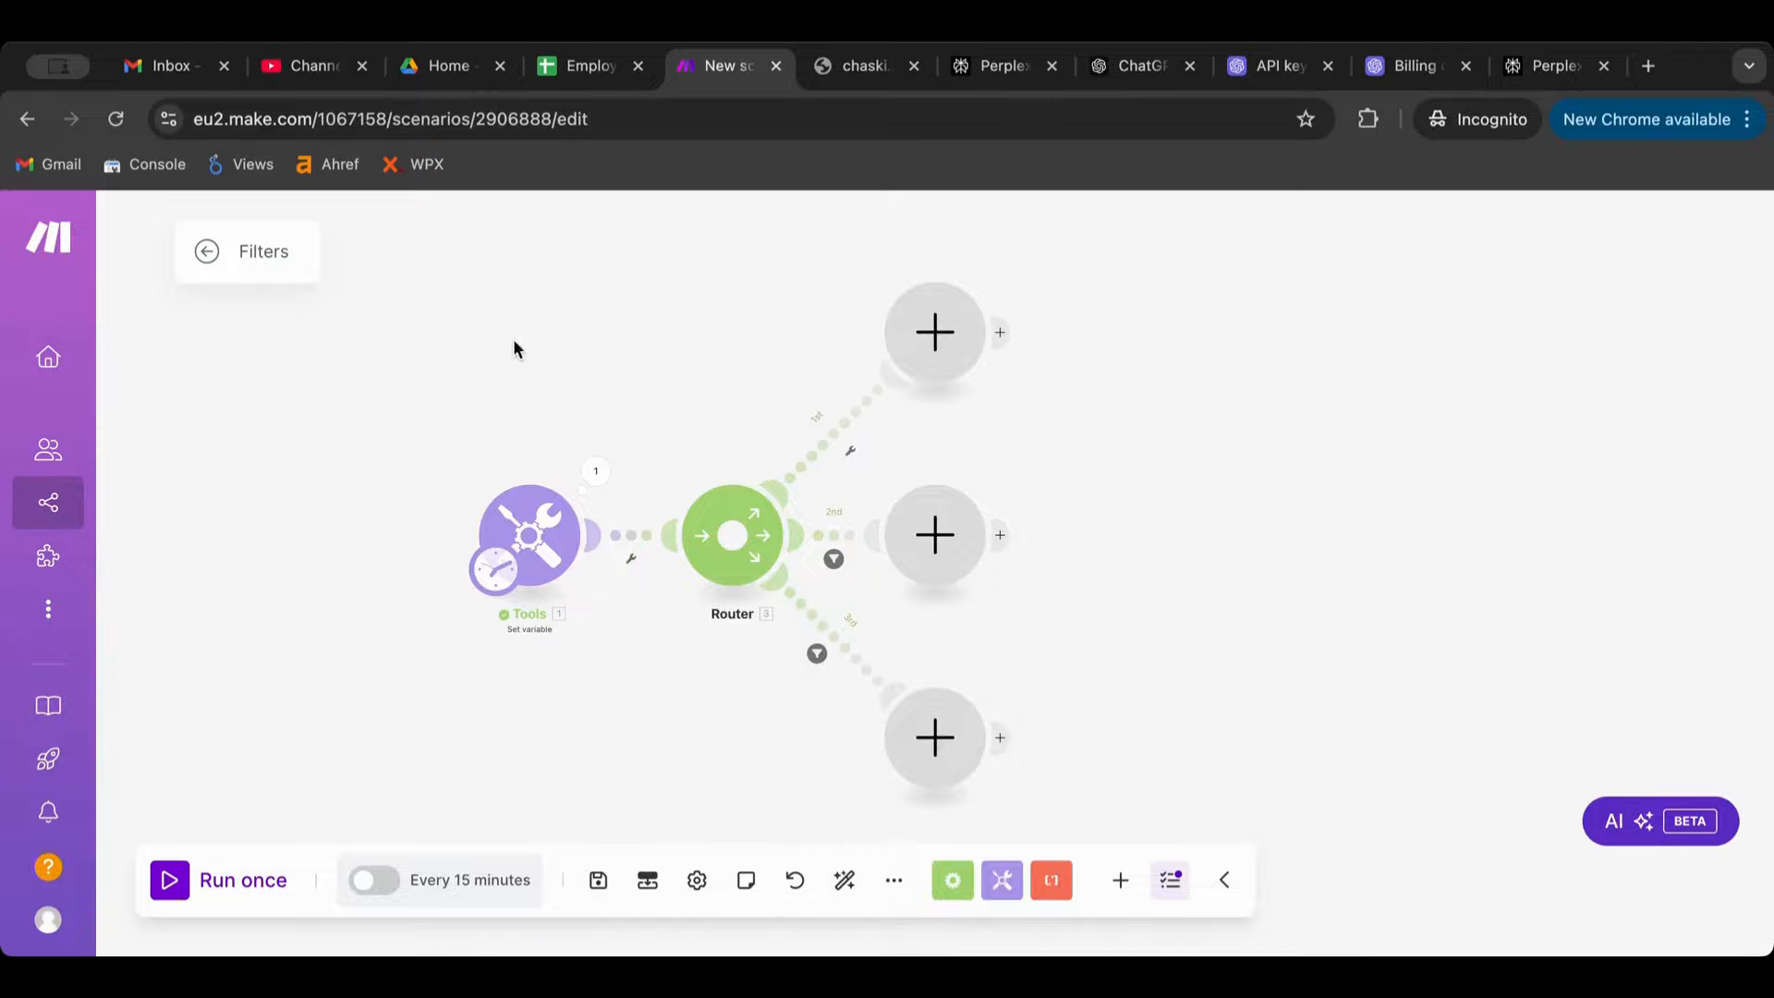
Delete the Router's unfiltered first route and auto-align the scenario.
right_click(940, 355)
click(1030, 414)
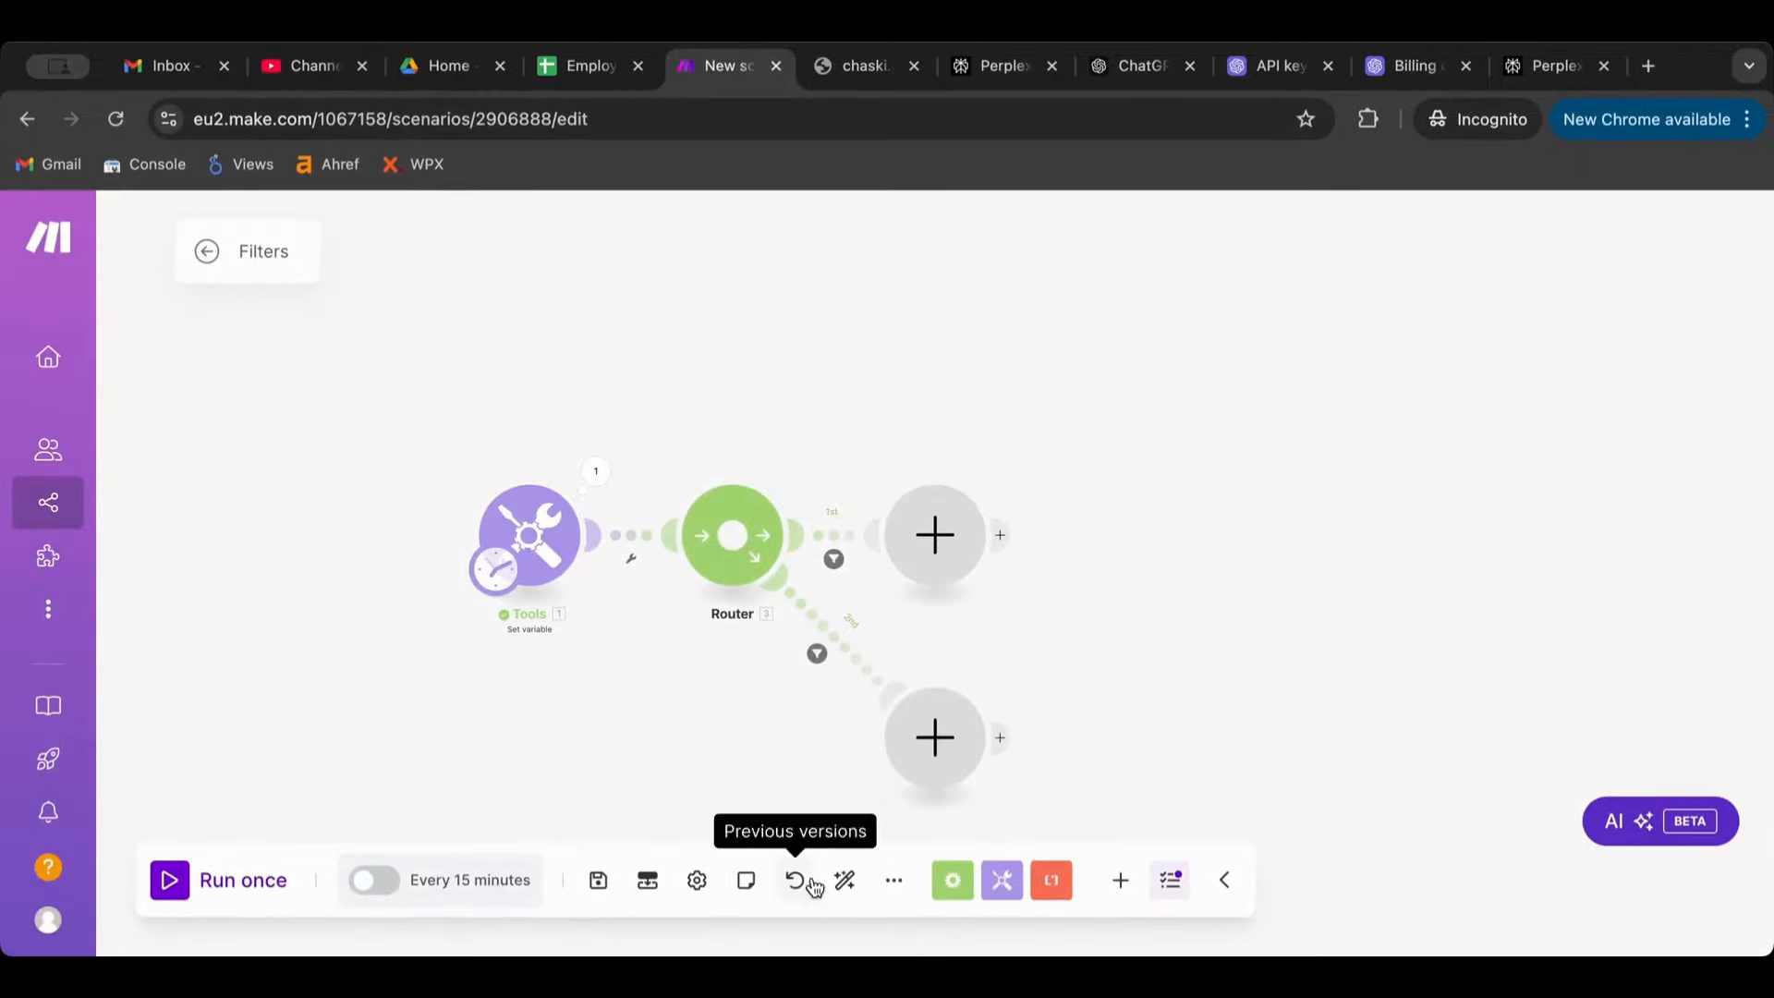
click(844, 880)
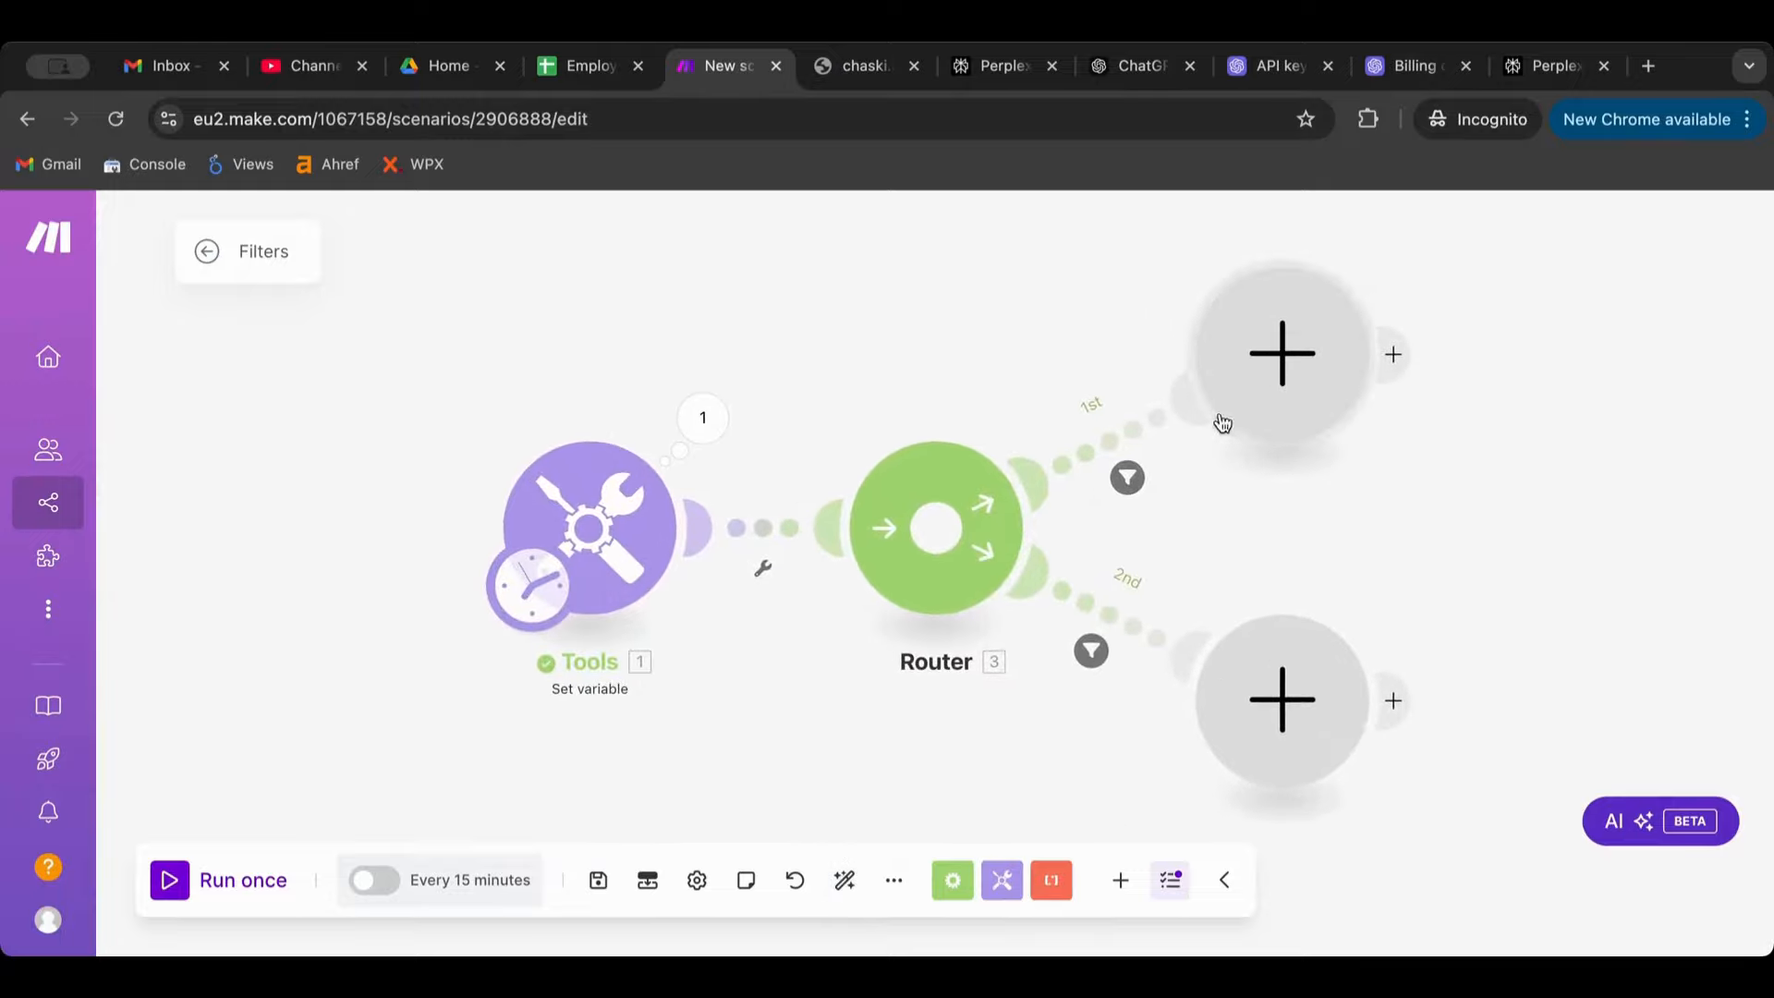
Add a Tools Set variable module to the Router's first route.
click(1310, 397)
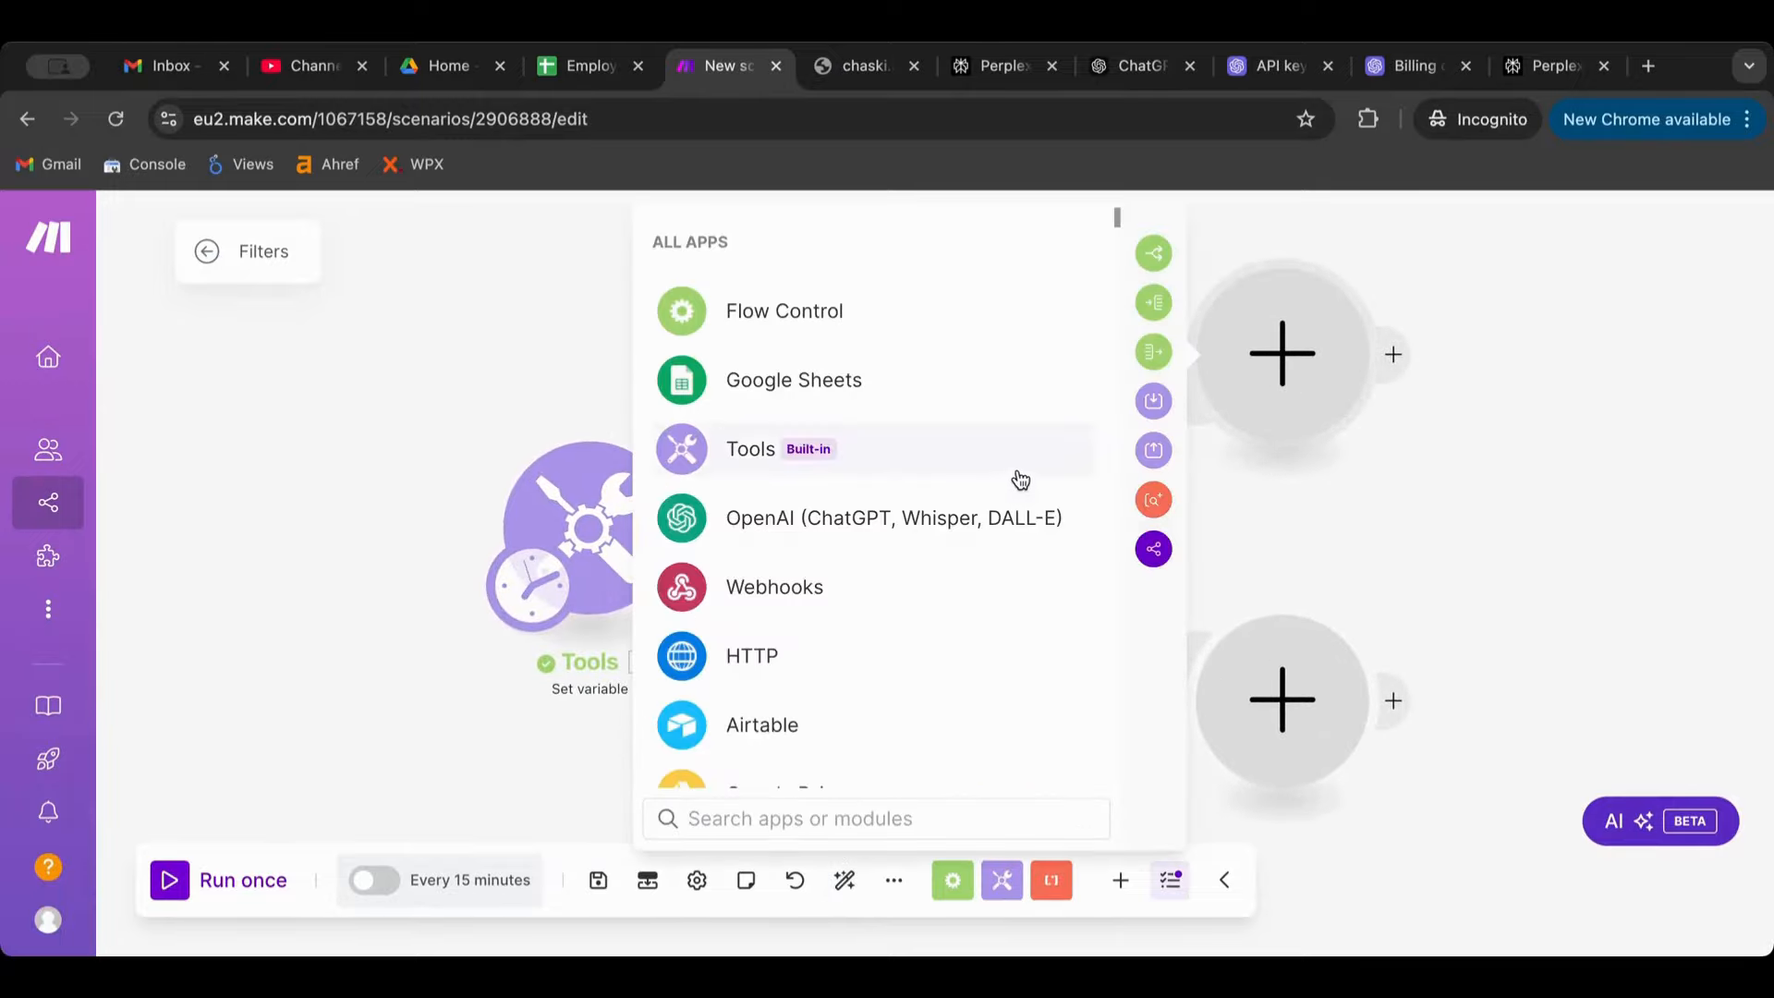
click(984, 451)
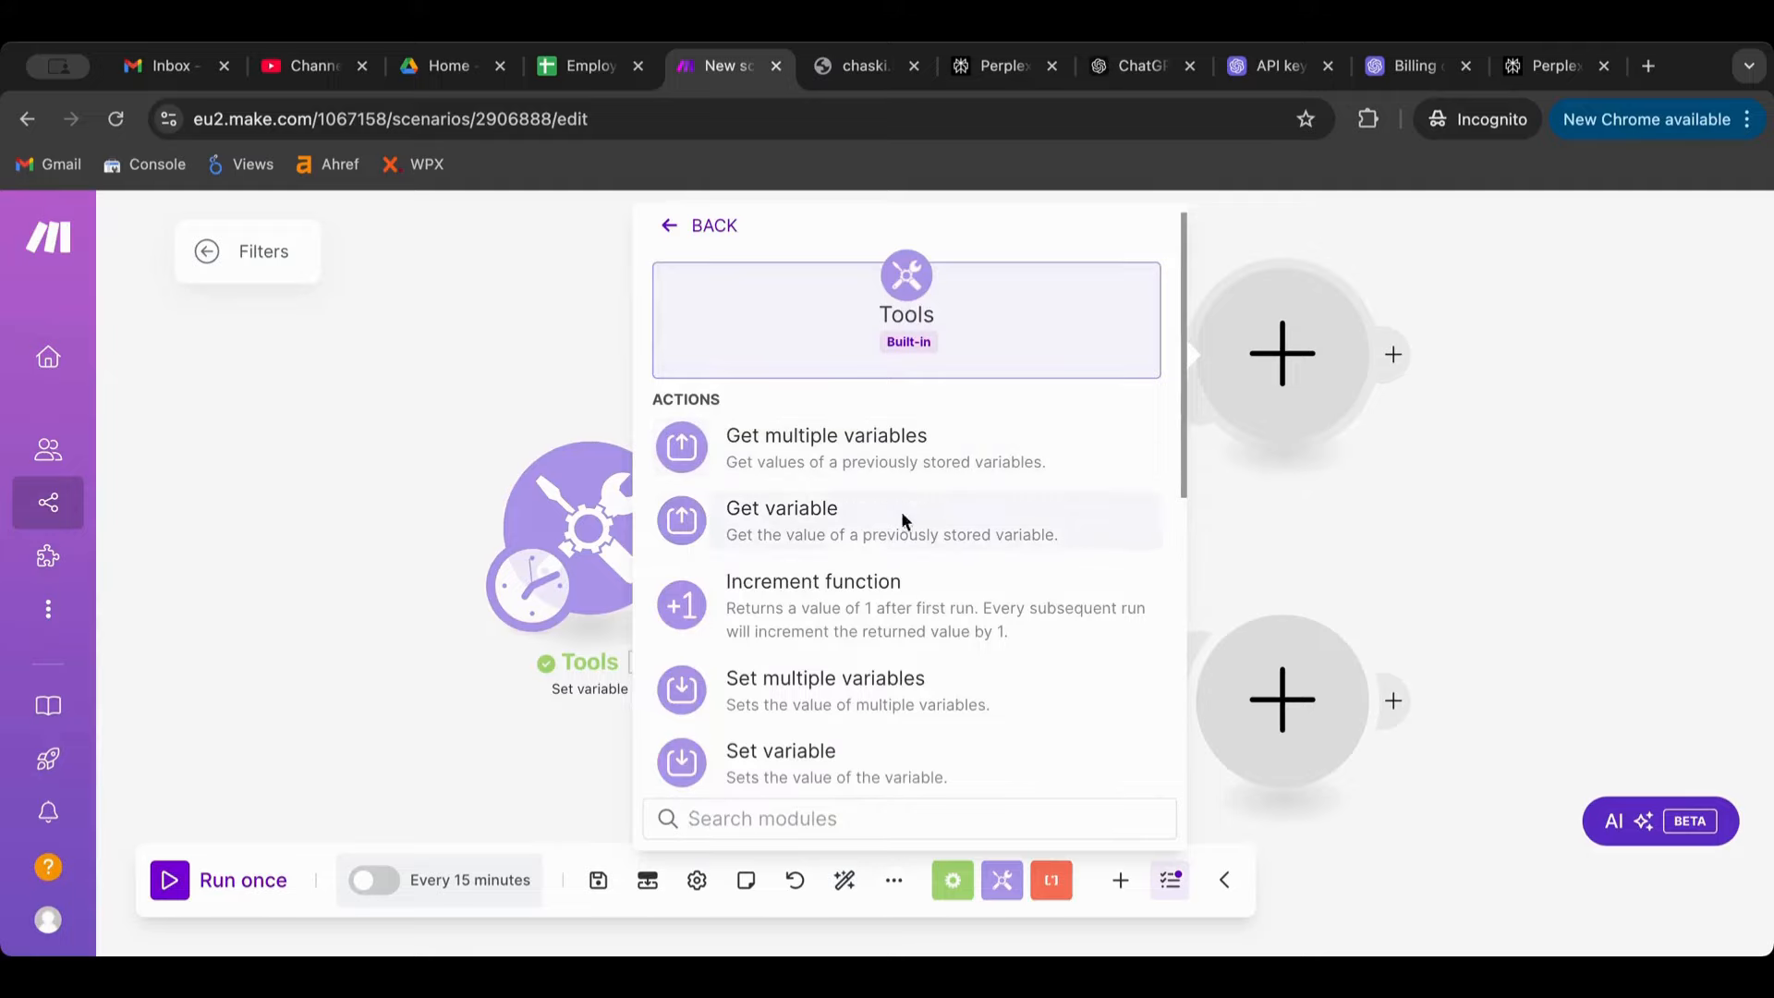
scroll(868, 590, down, 3)
click(867, 586)
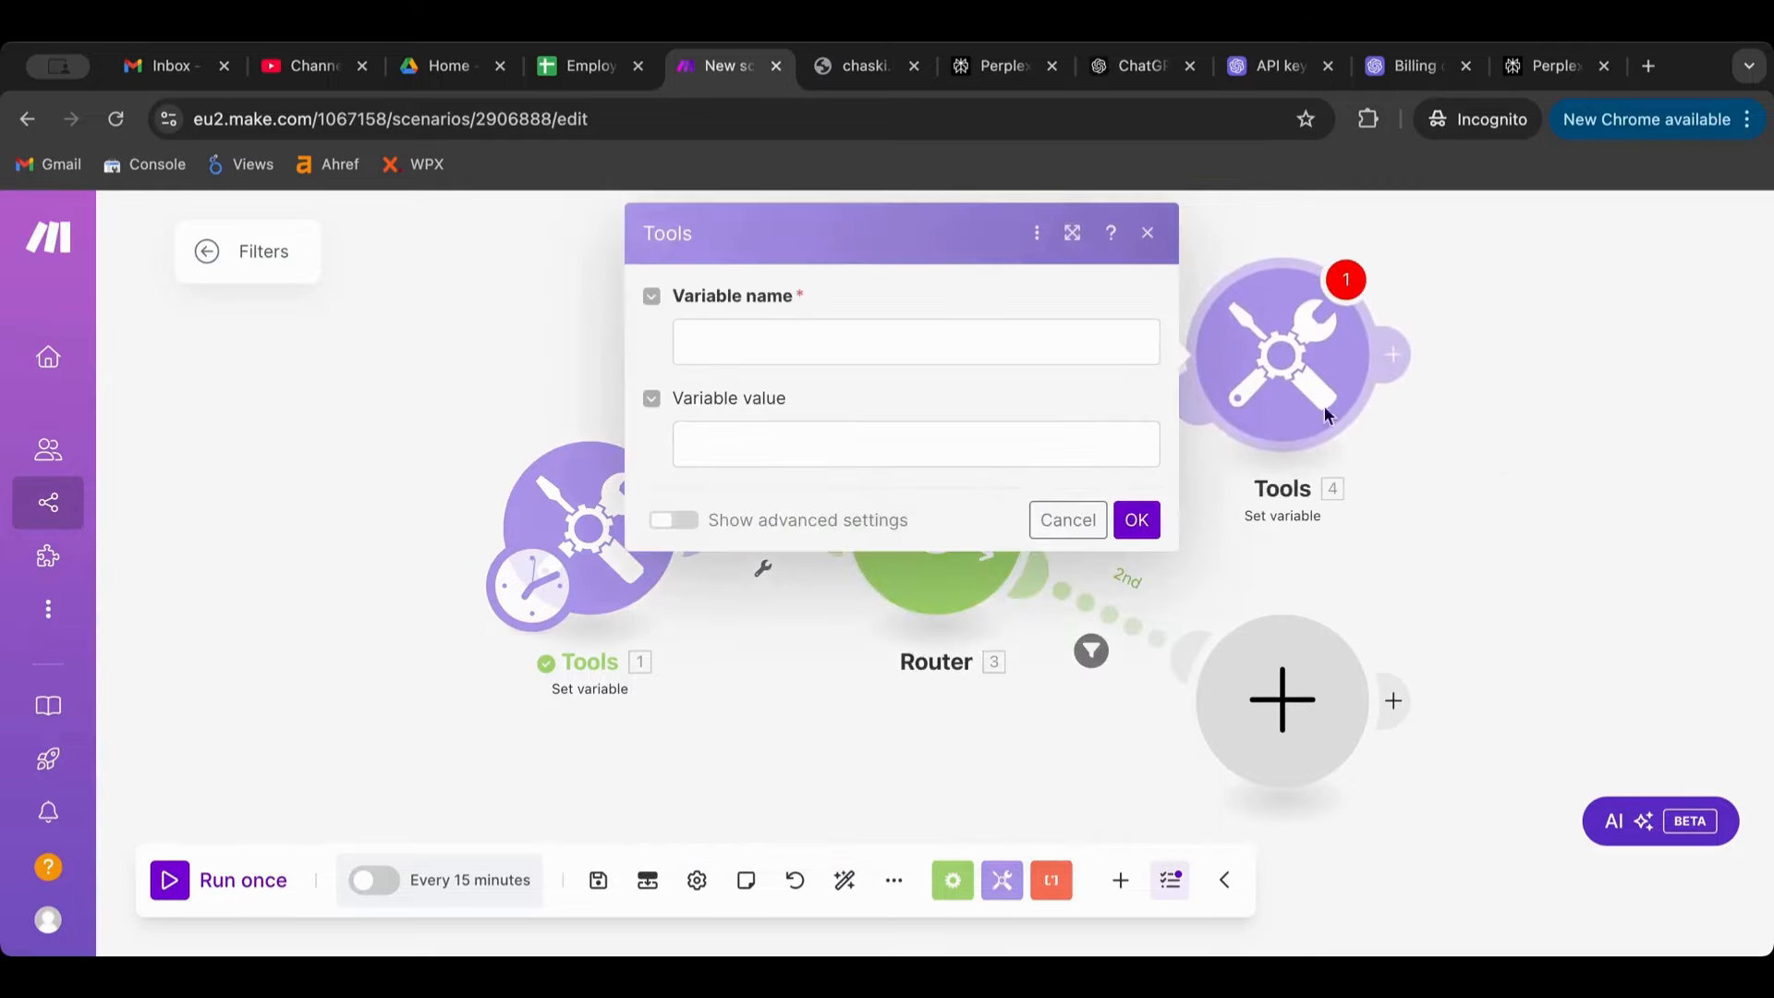
Name the first route's variable email, map Var1 as its value, and save the module.
click(972, 347)
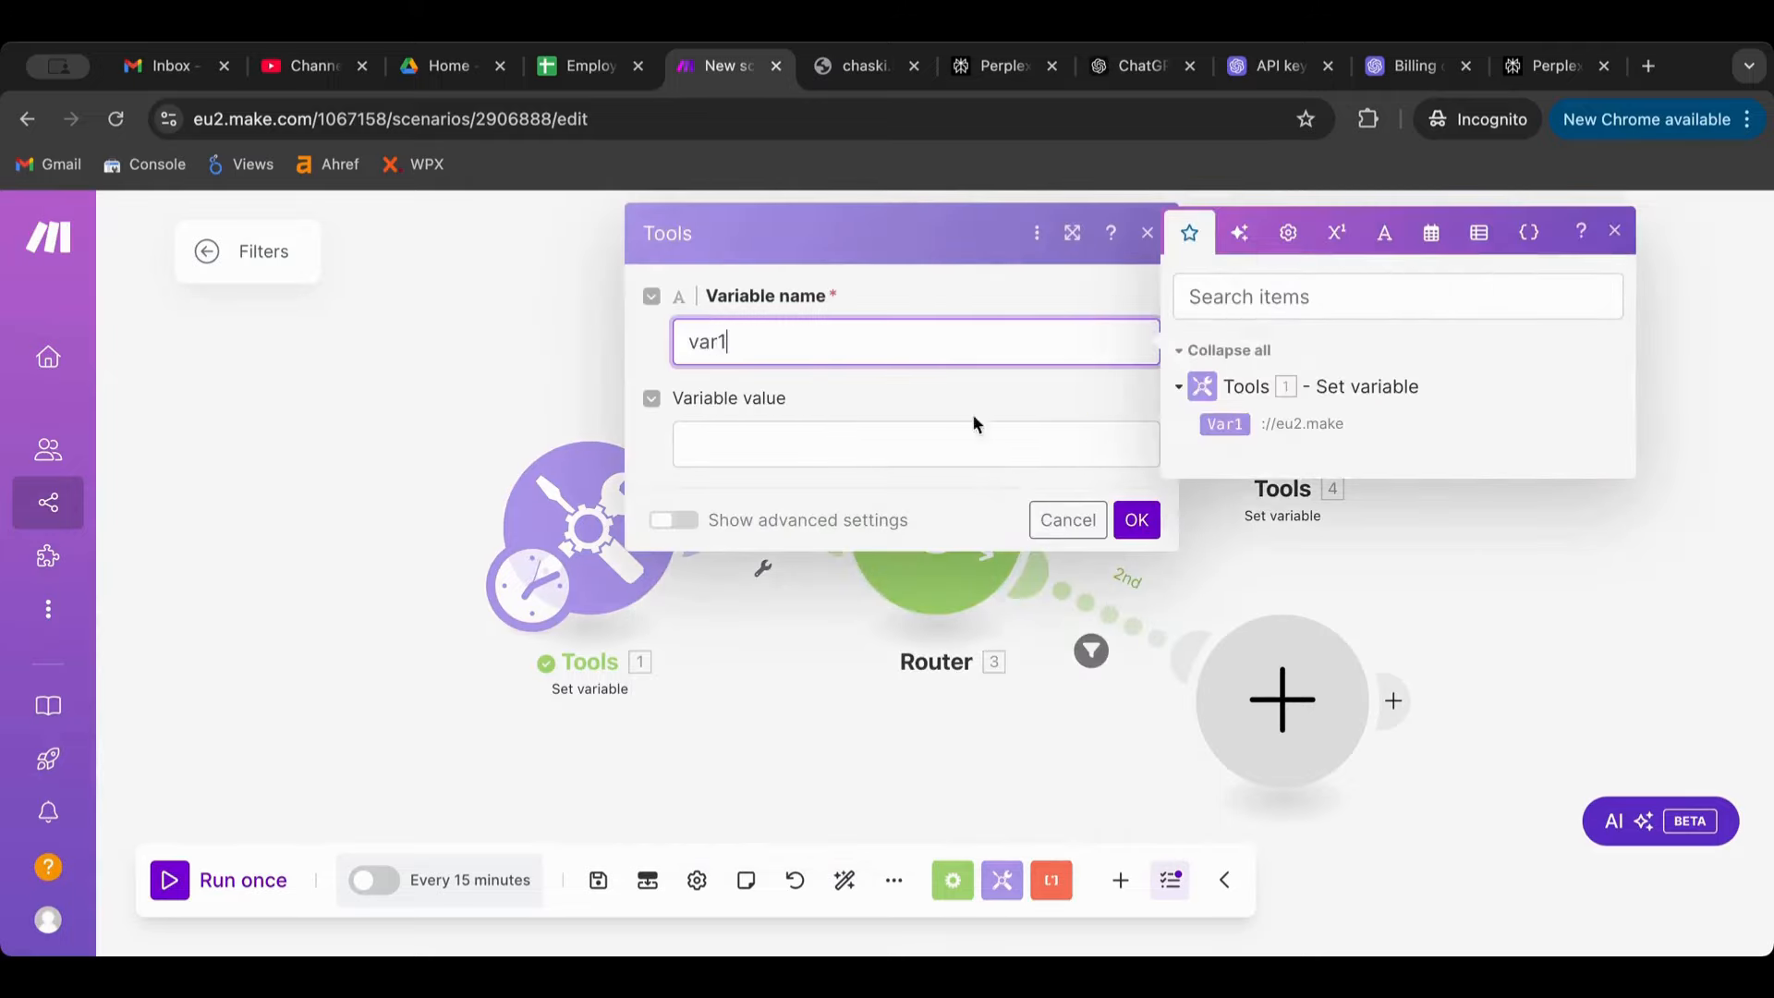
double_click(759, 351)
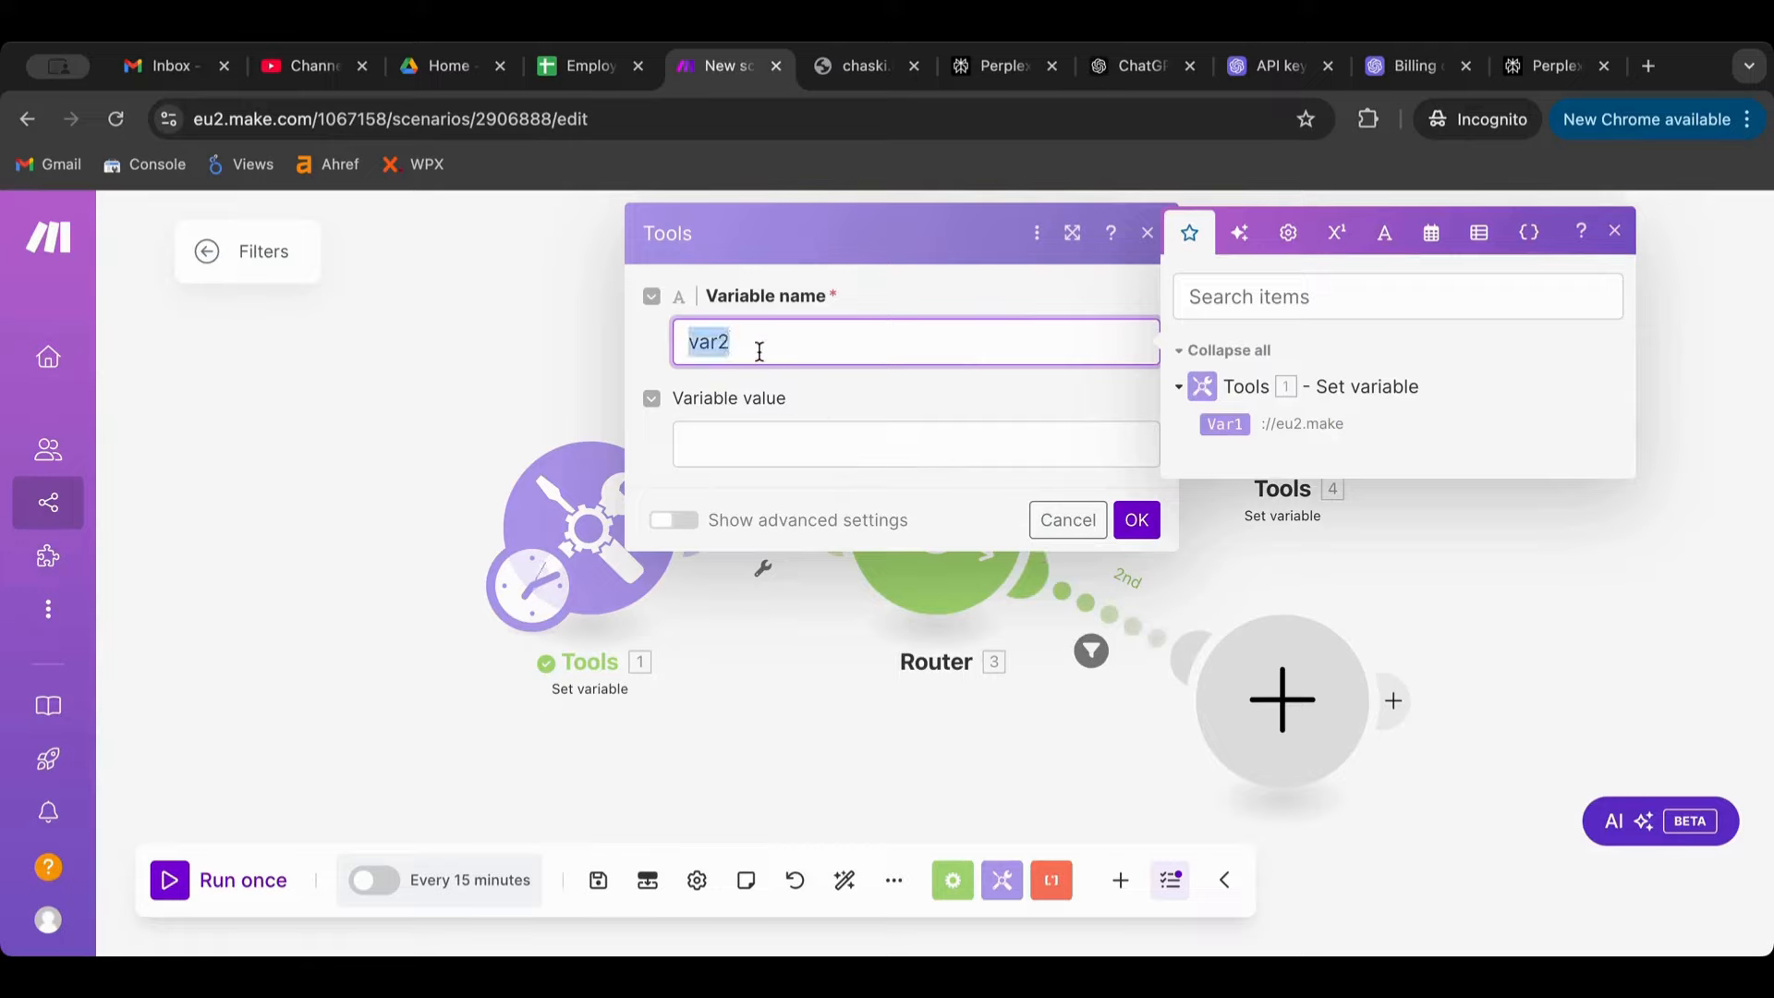
text(ema)
click(916, 449)
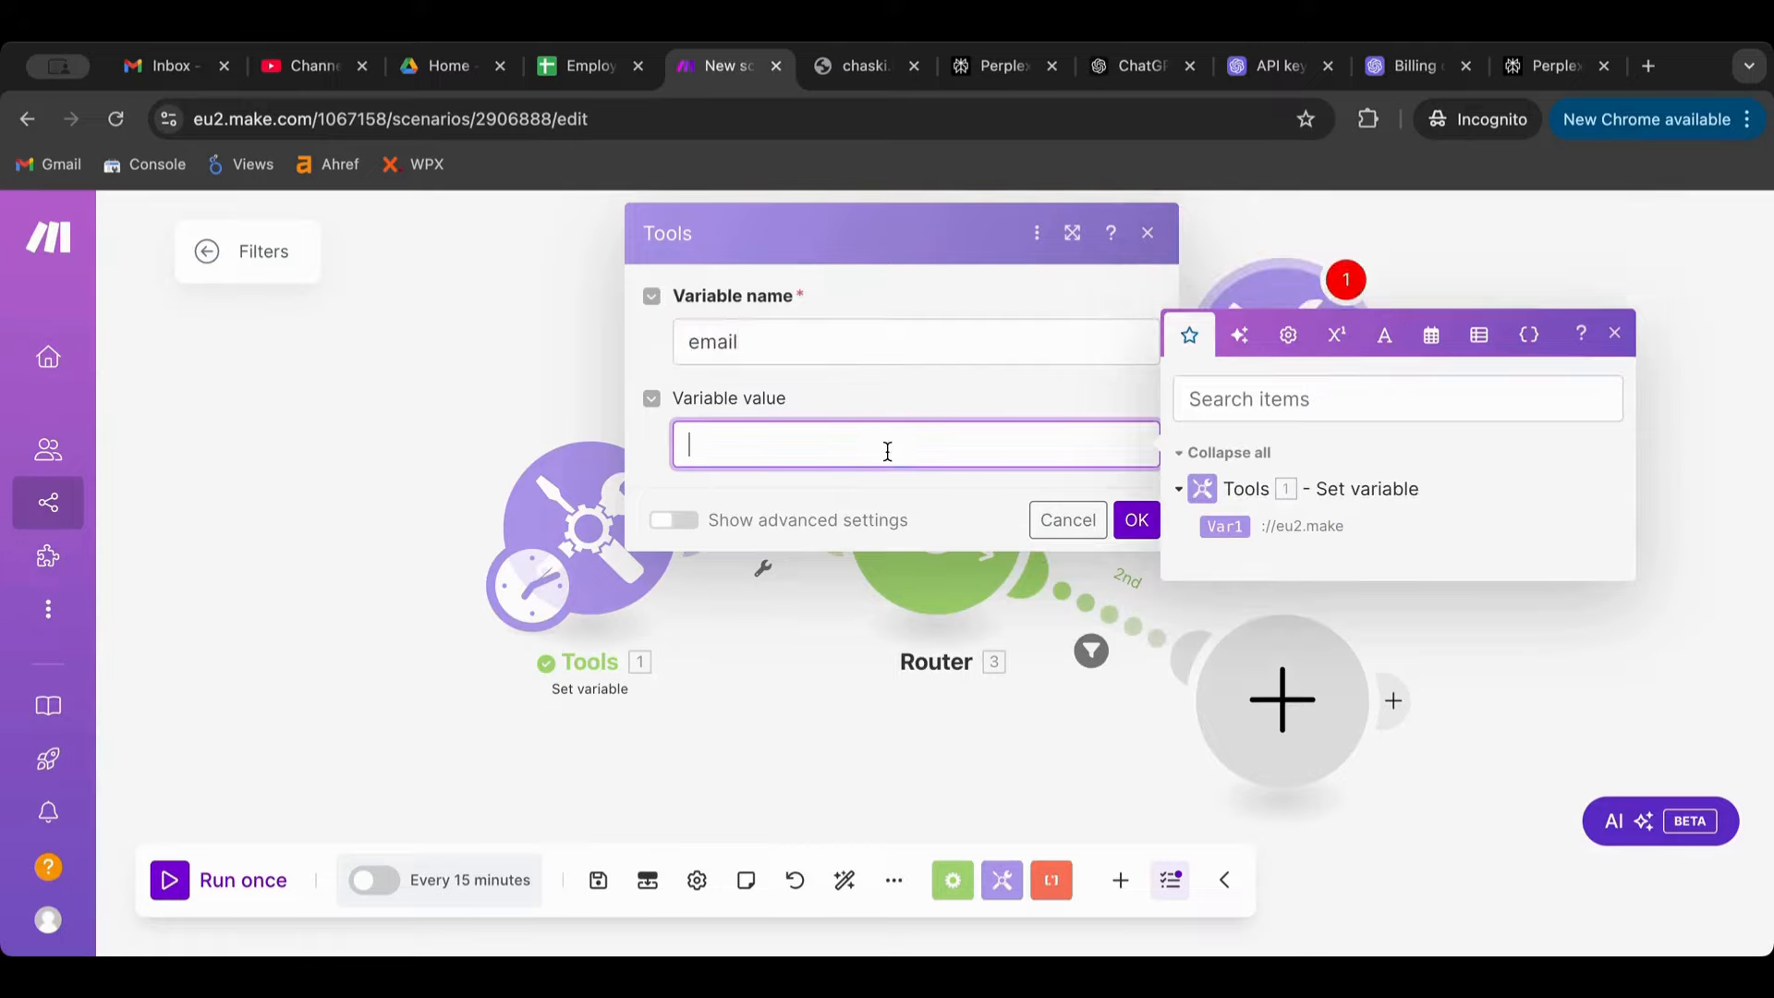
click(1206, 526)
click(1137, 519)
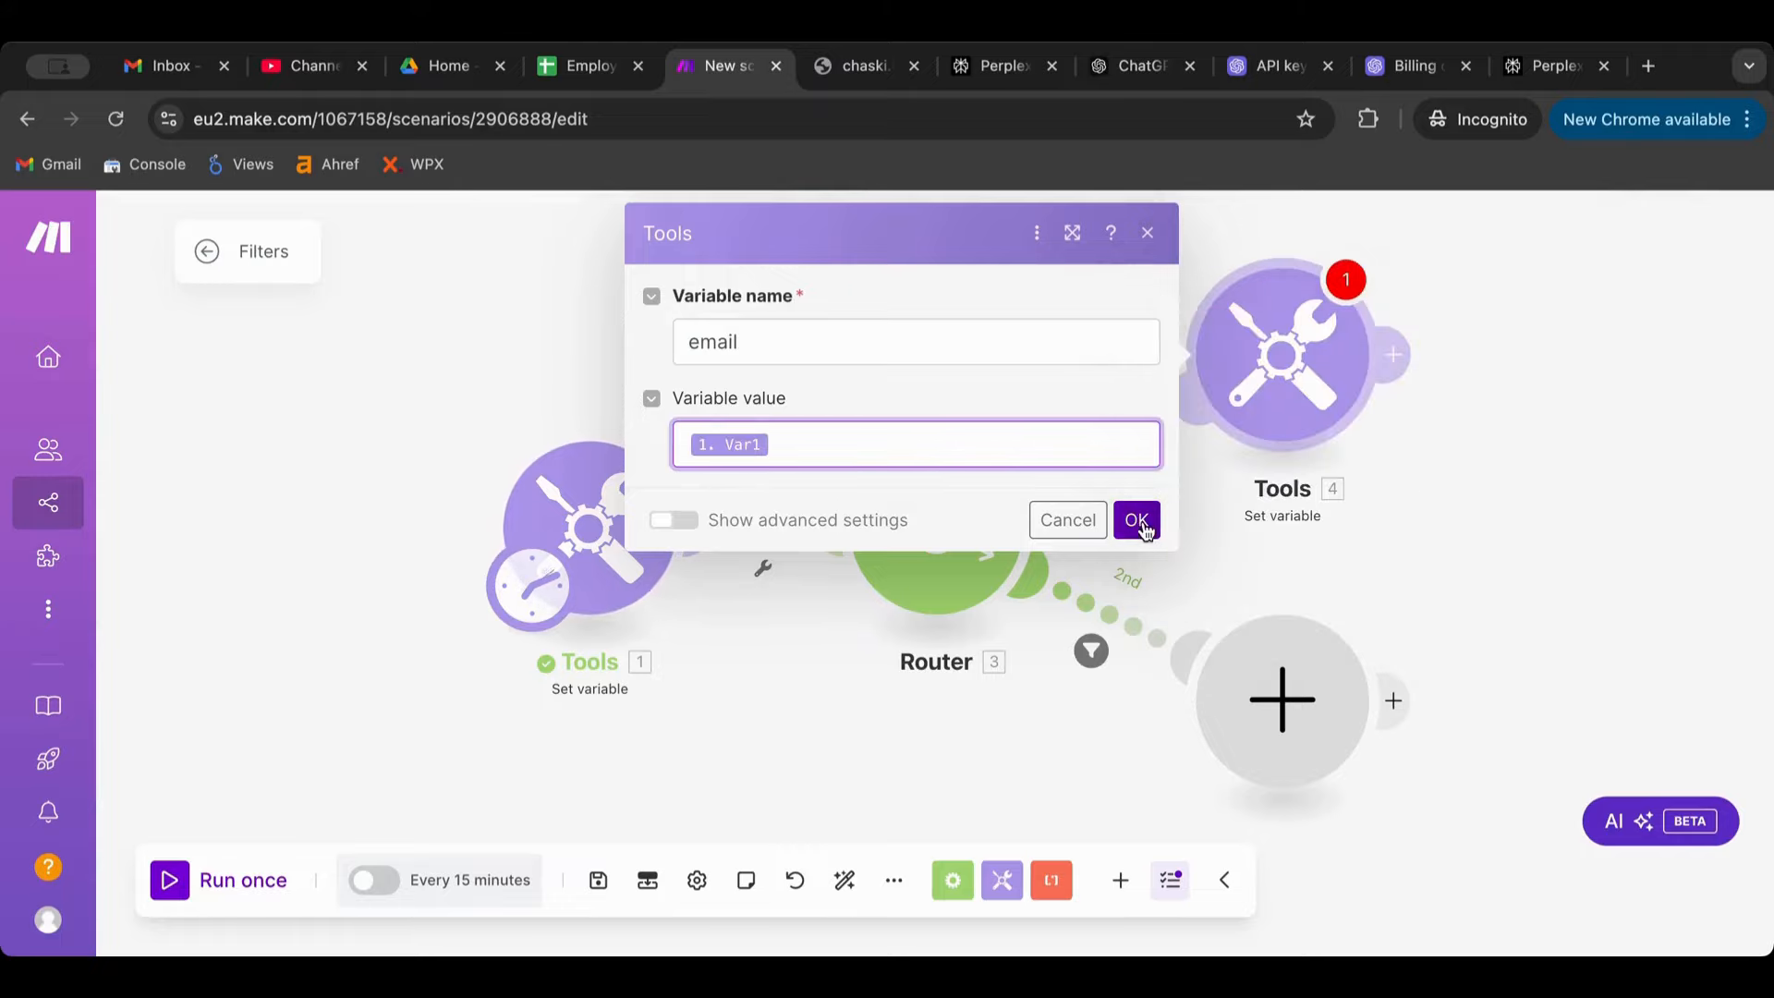
Add a Tools Set variable module to the Router's second route.
click(1319, 785)
click(836, 542)
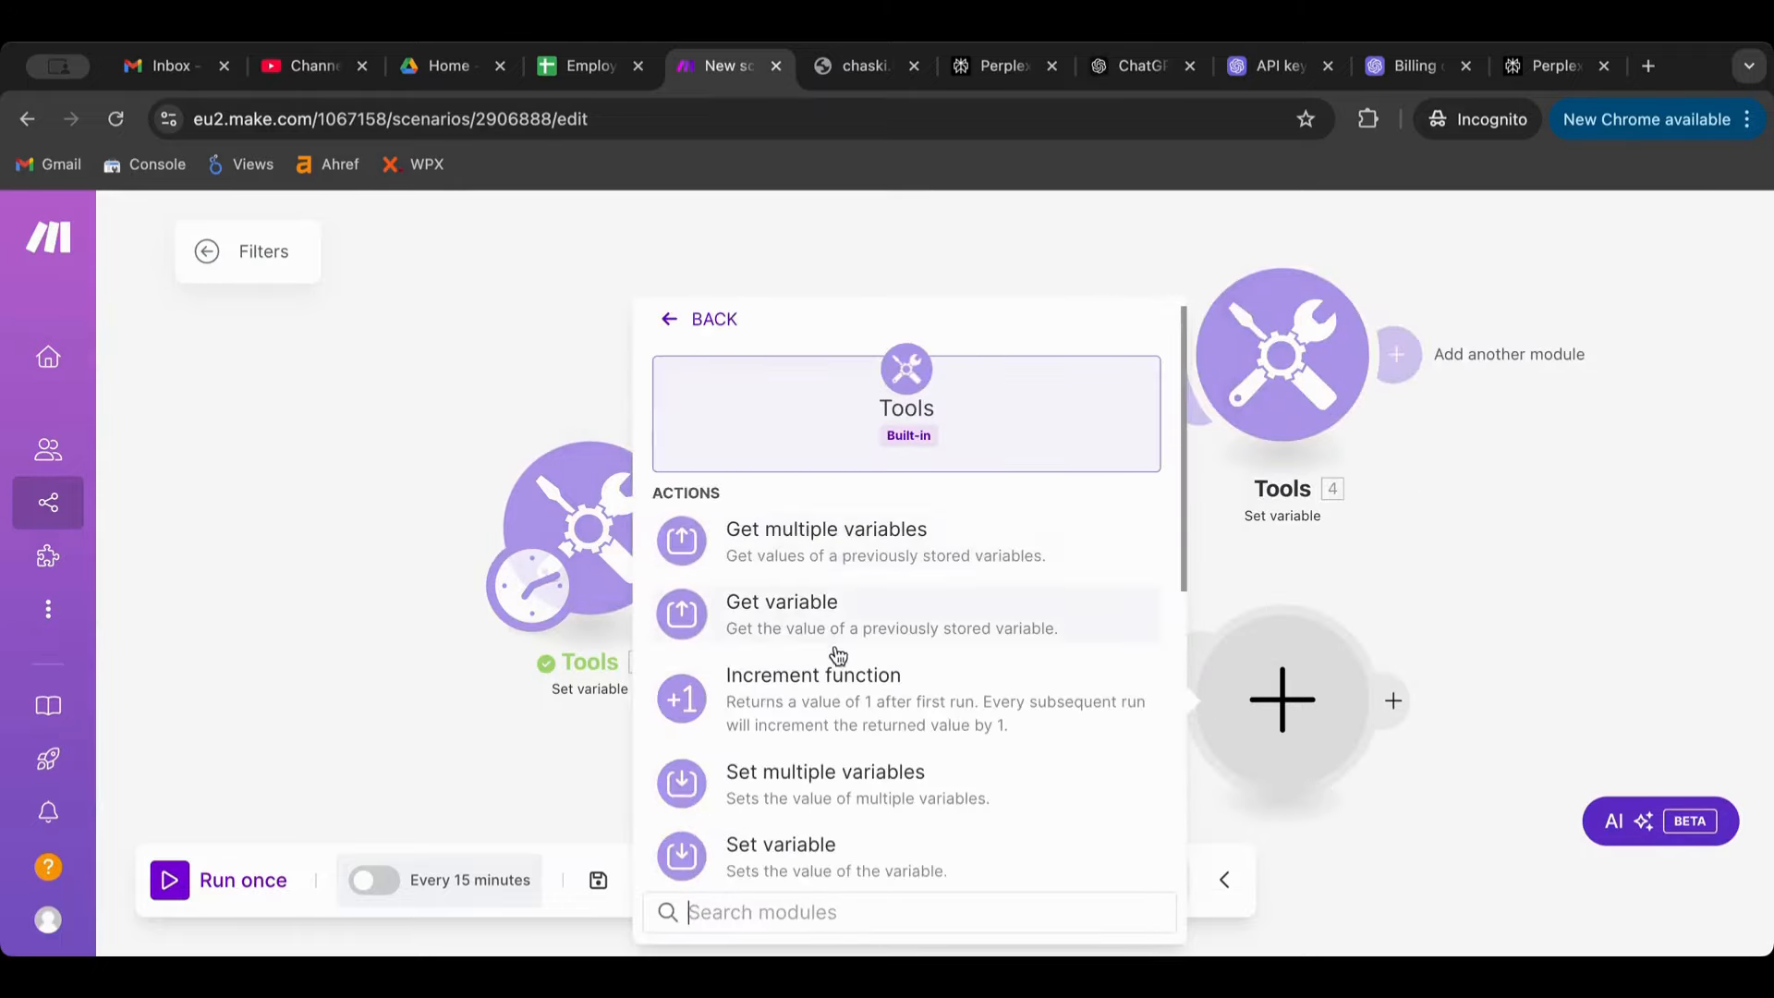
scroll(838, 655, down, 3)
click(824, 599)
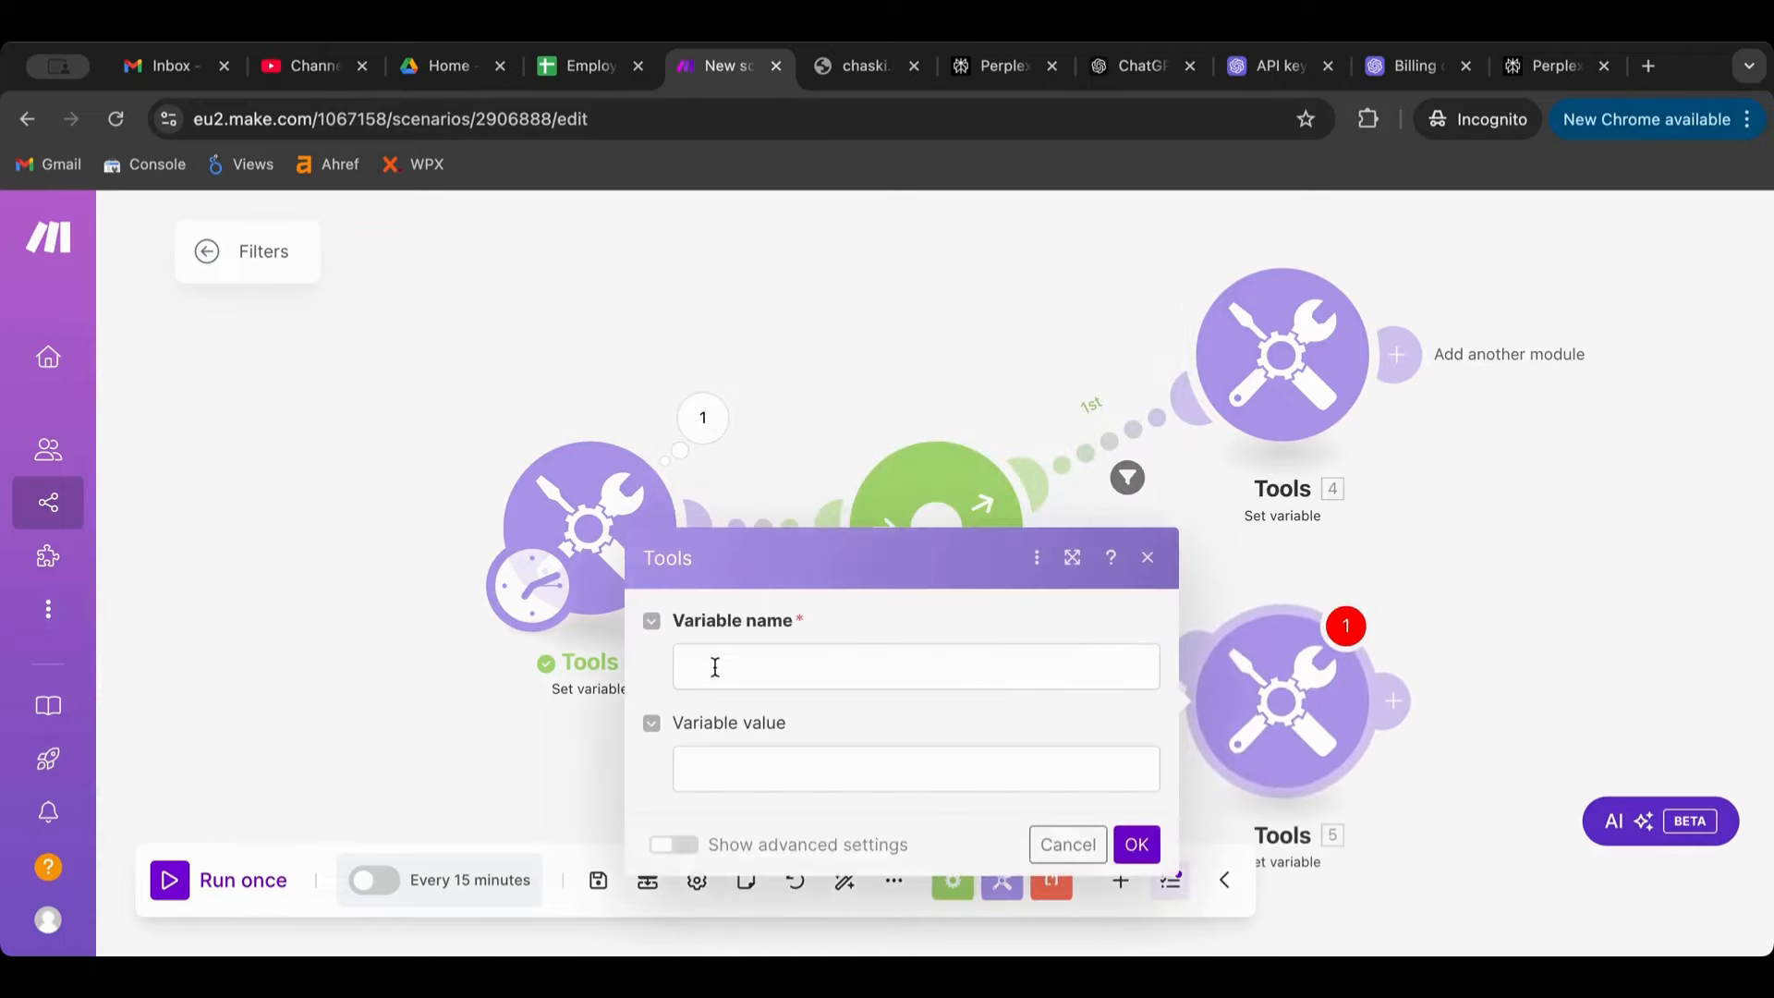
Name the second route's variable url, map Var1 as its value, and save the module.
click(716, 665)
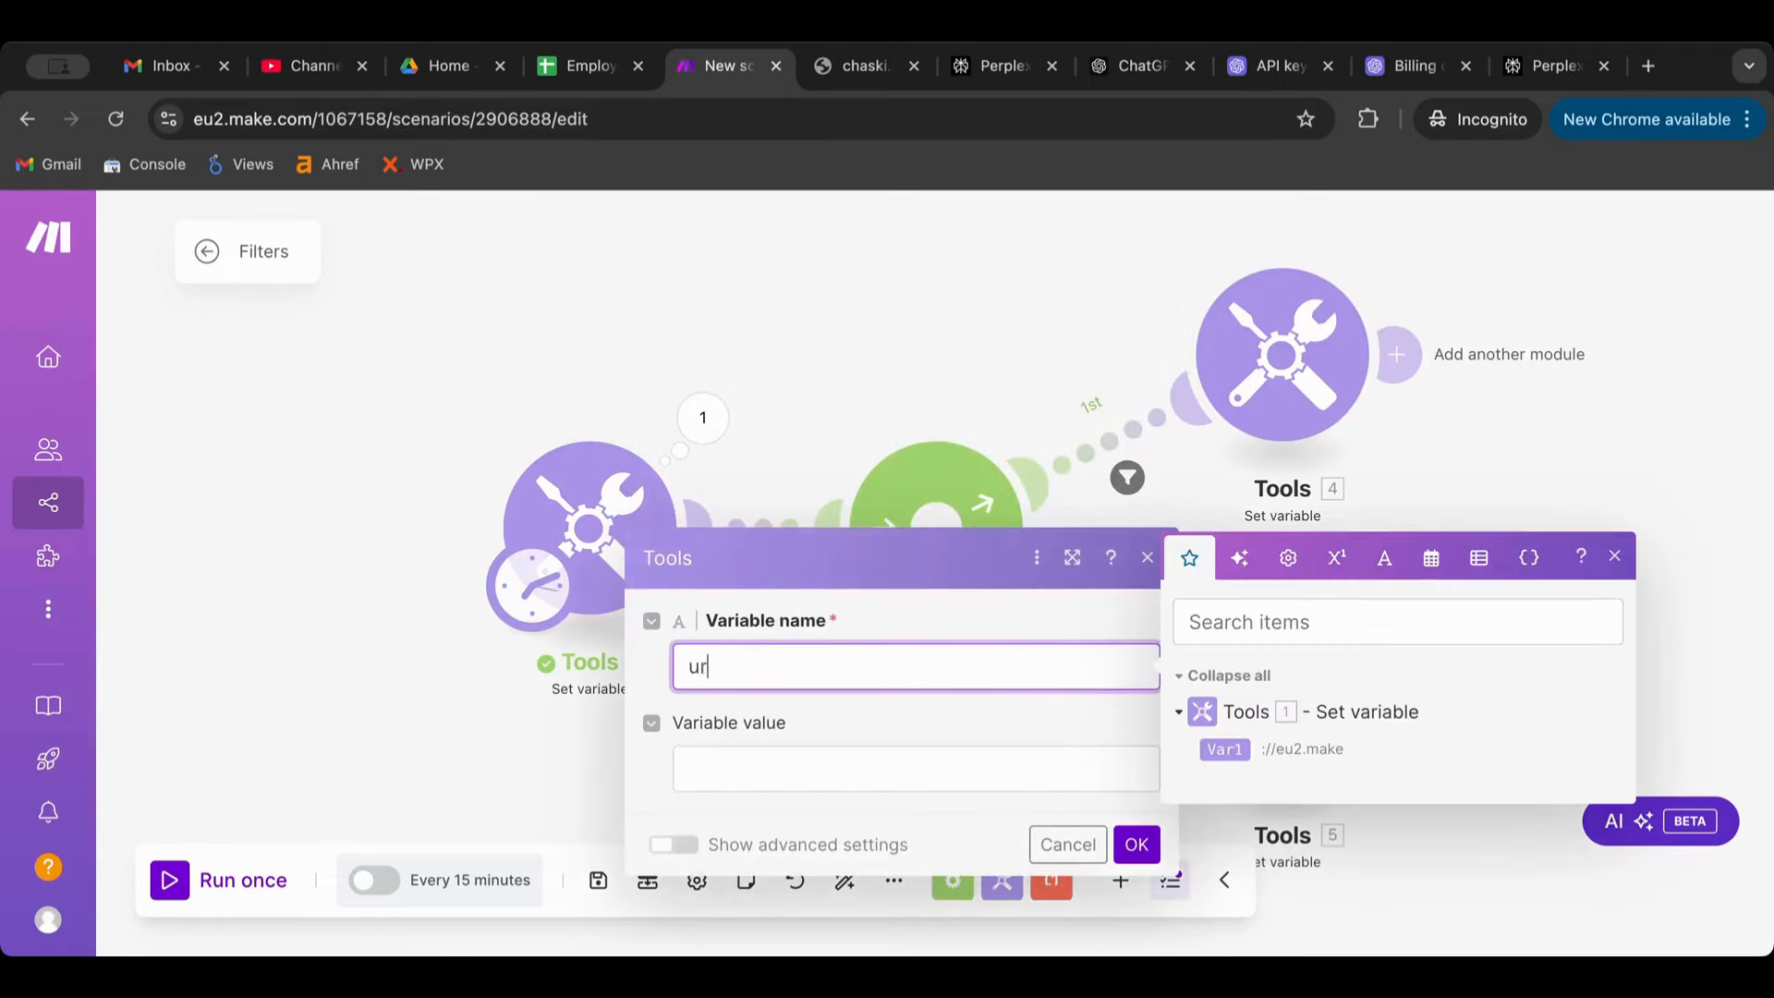
click(1053, 771)
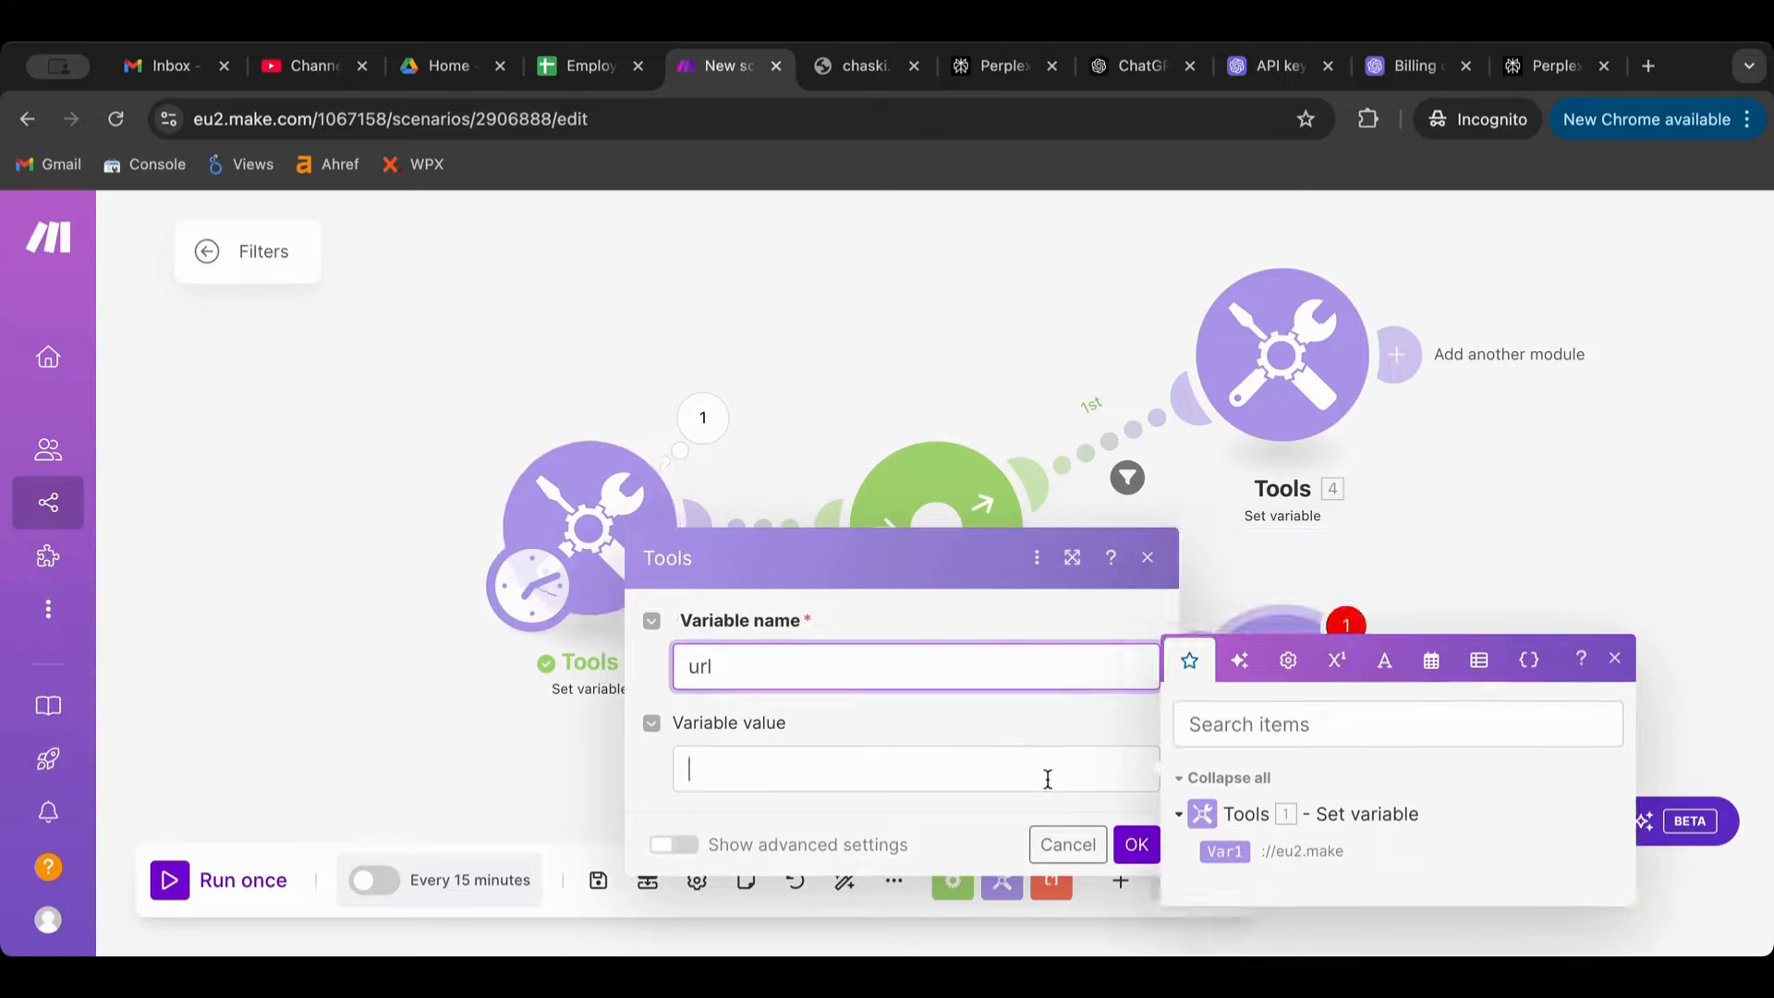
click(1221, 848)
click(1136, 844)
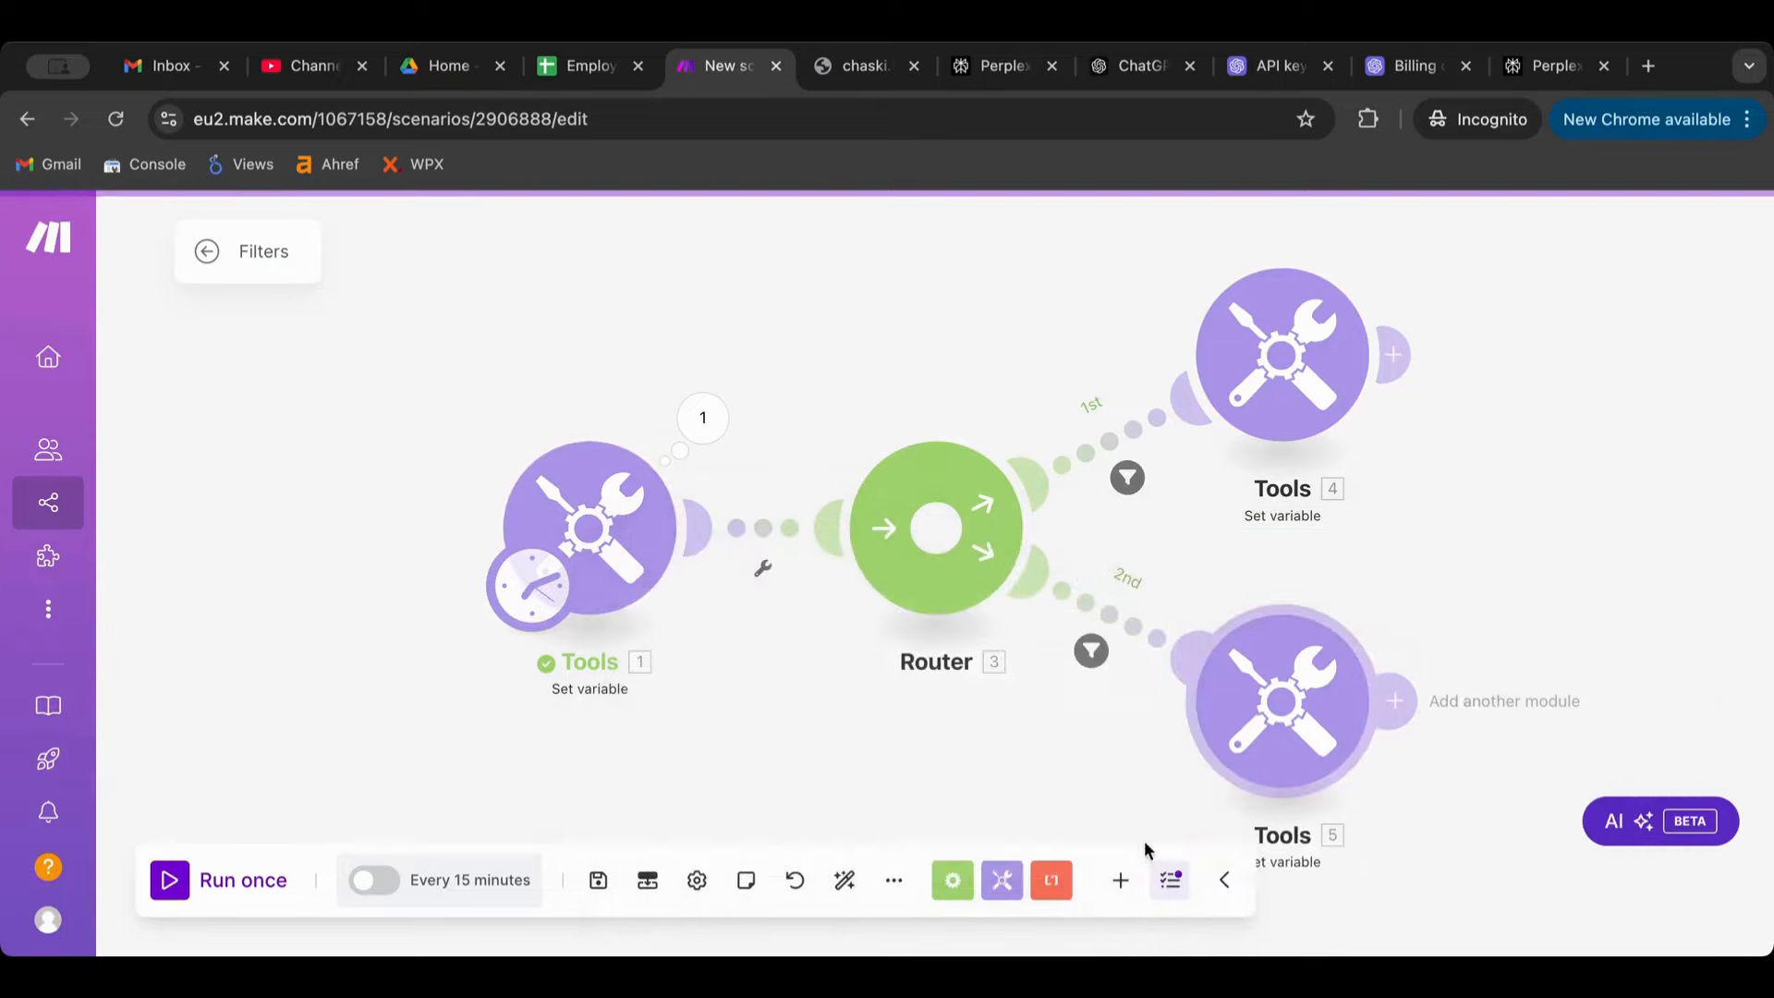
Set Var1's value to name in the first Set variable module, save it, and run the scenario once.
click(582, 538)
drag(924, 599, 607, 604)
key(BackSpace)
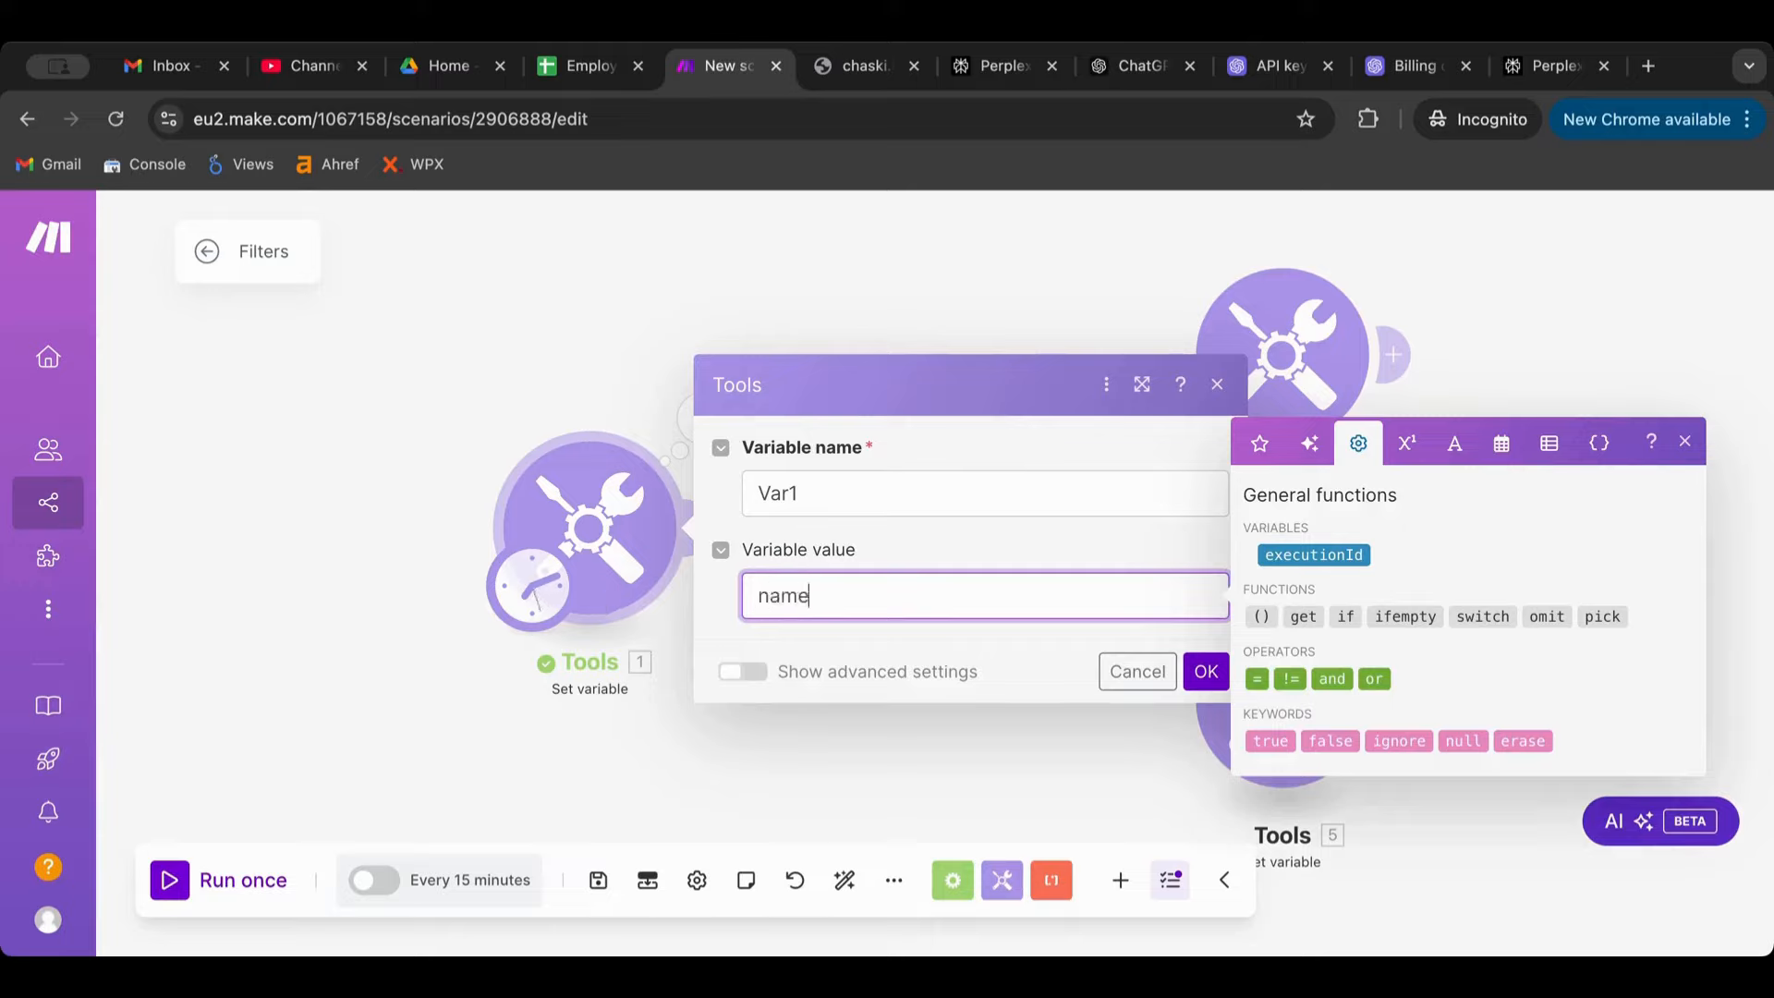
click(1213, 671)
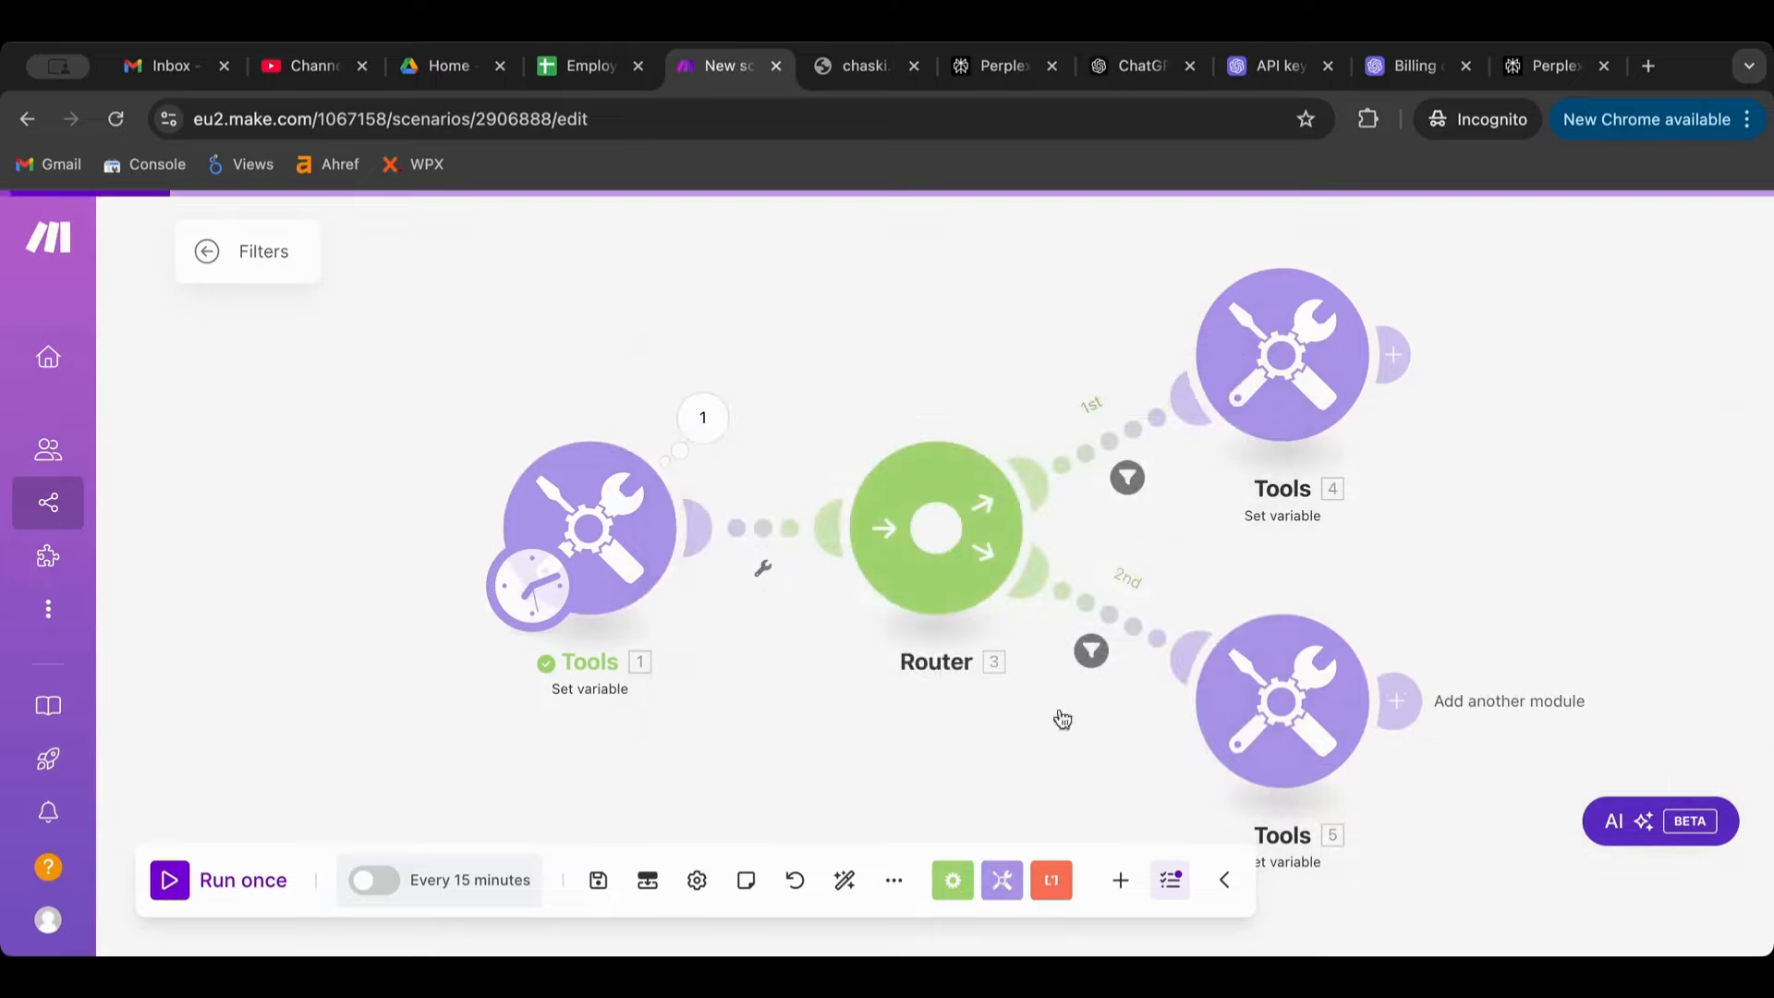
click(184, 891)
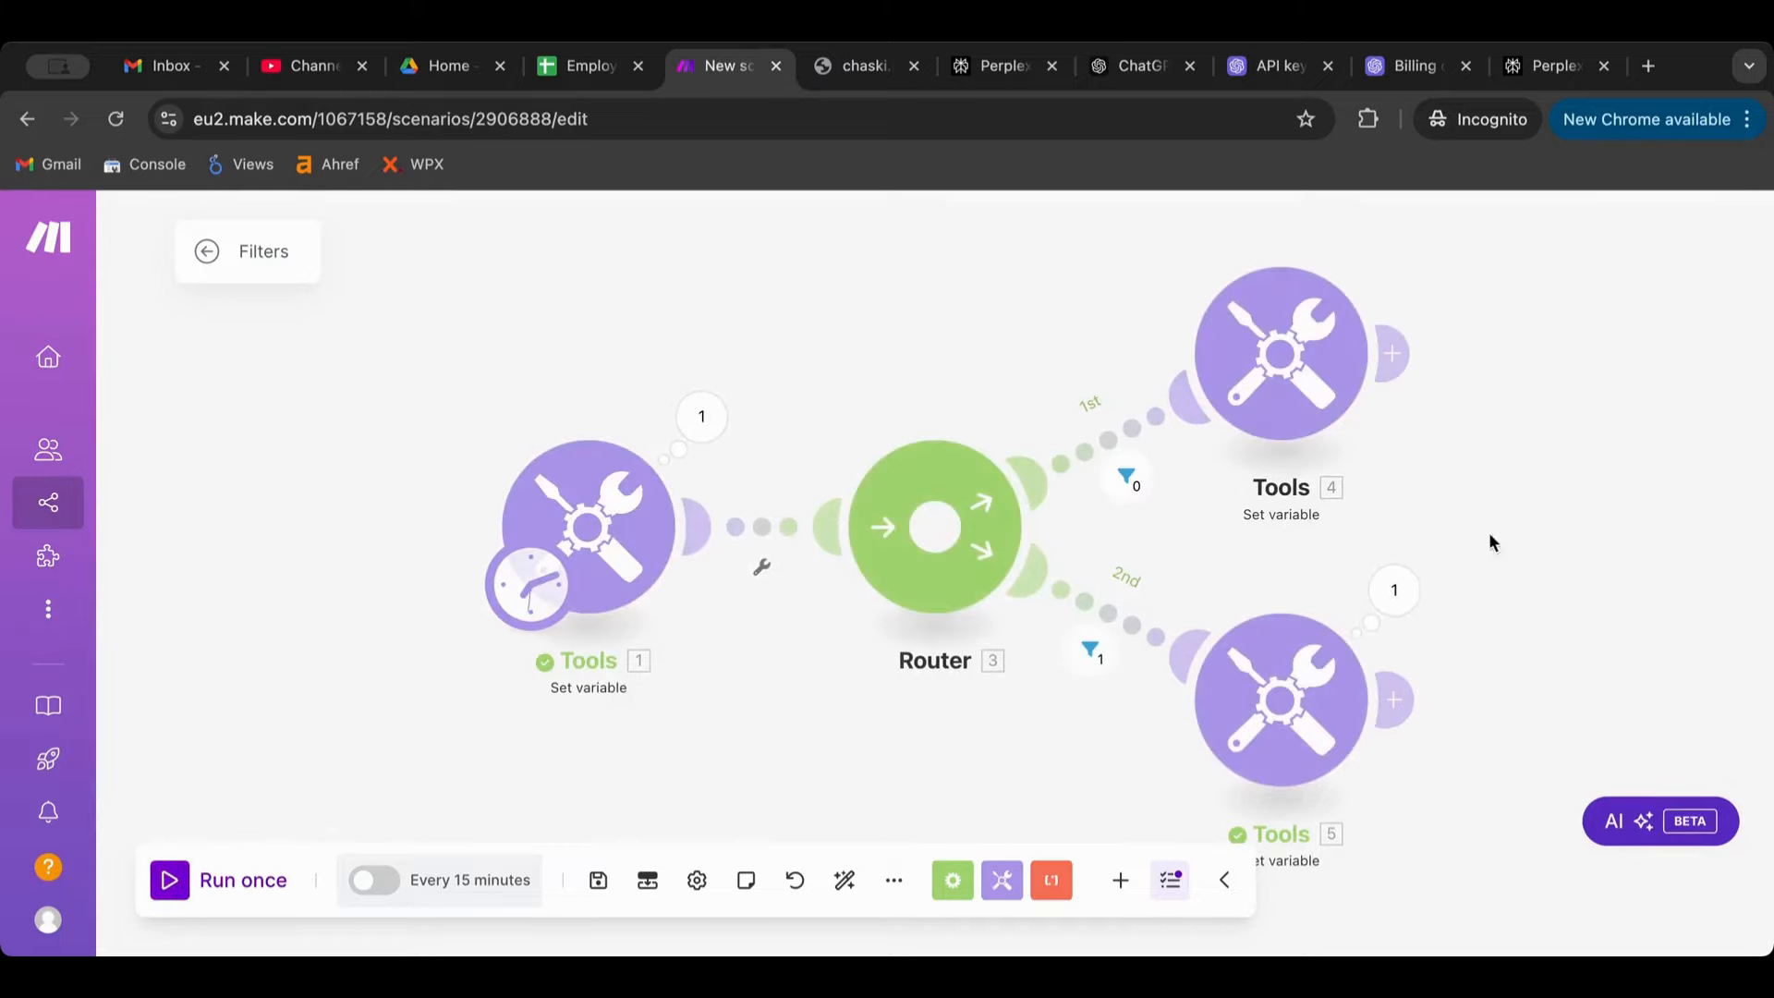
Inspect the second route's filter result, its pattern condition, and the output bundle of the url module.
click(1090, 650)
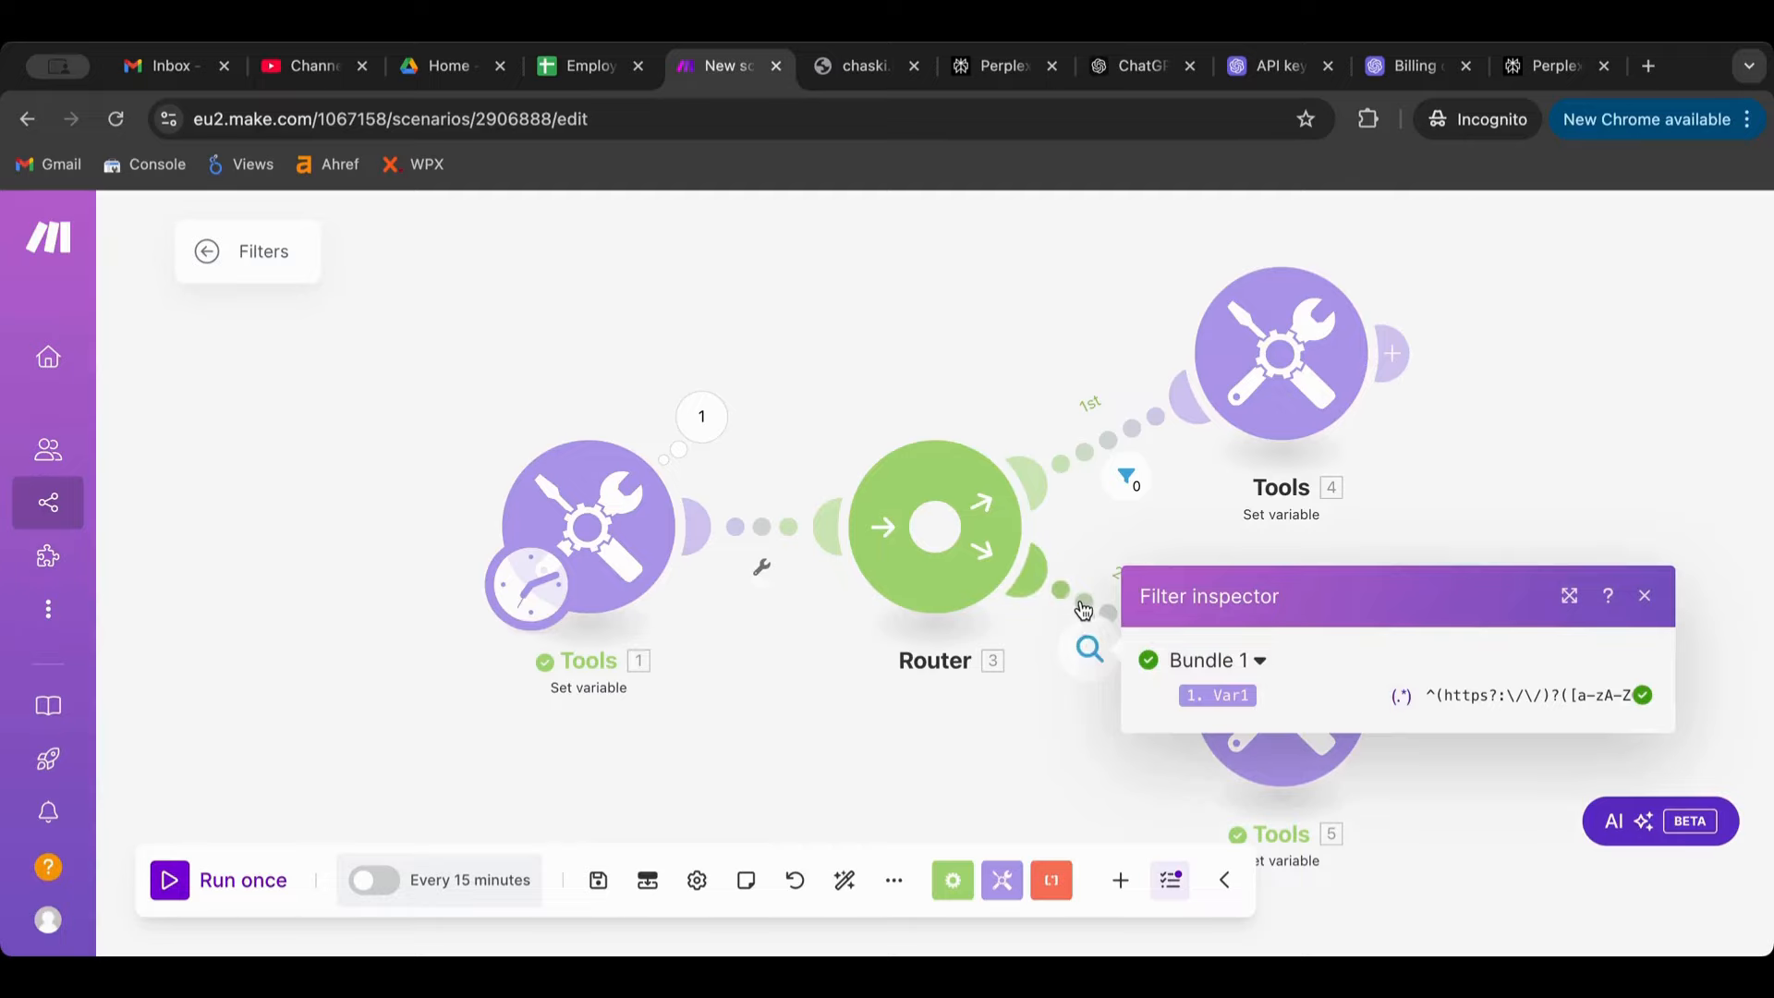
click(1088, 648)
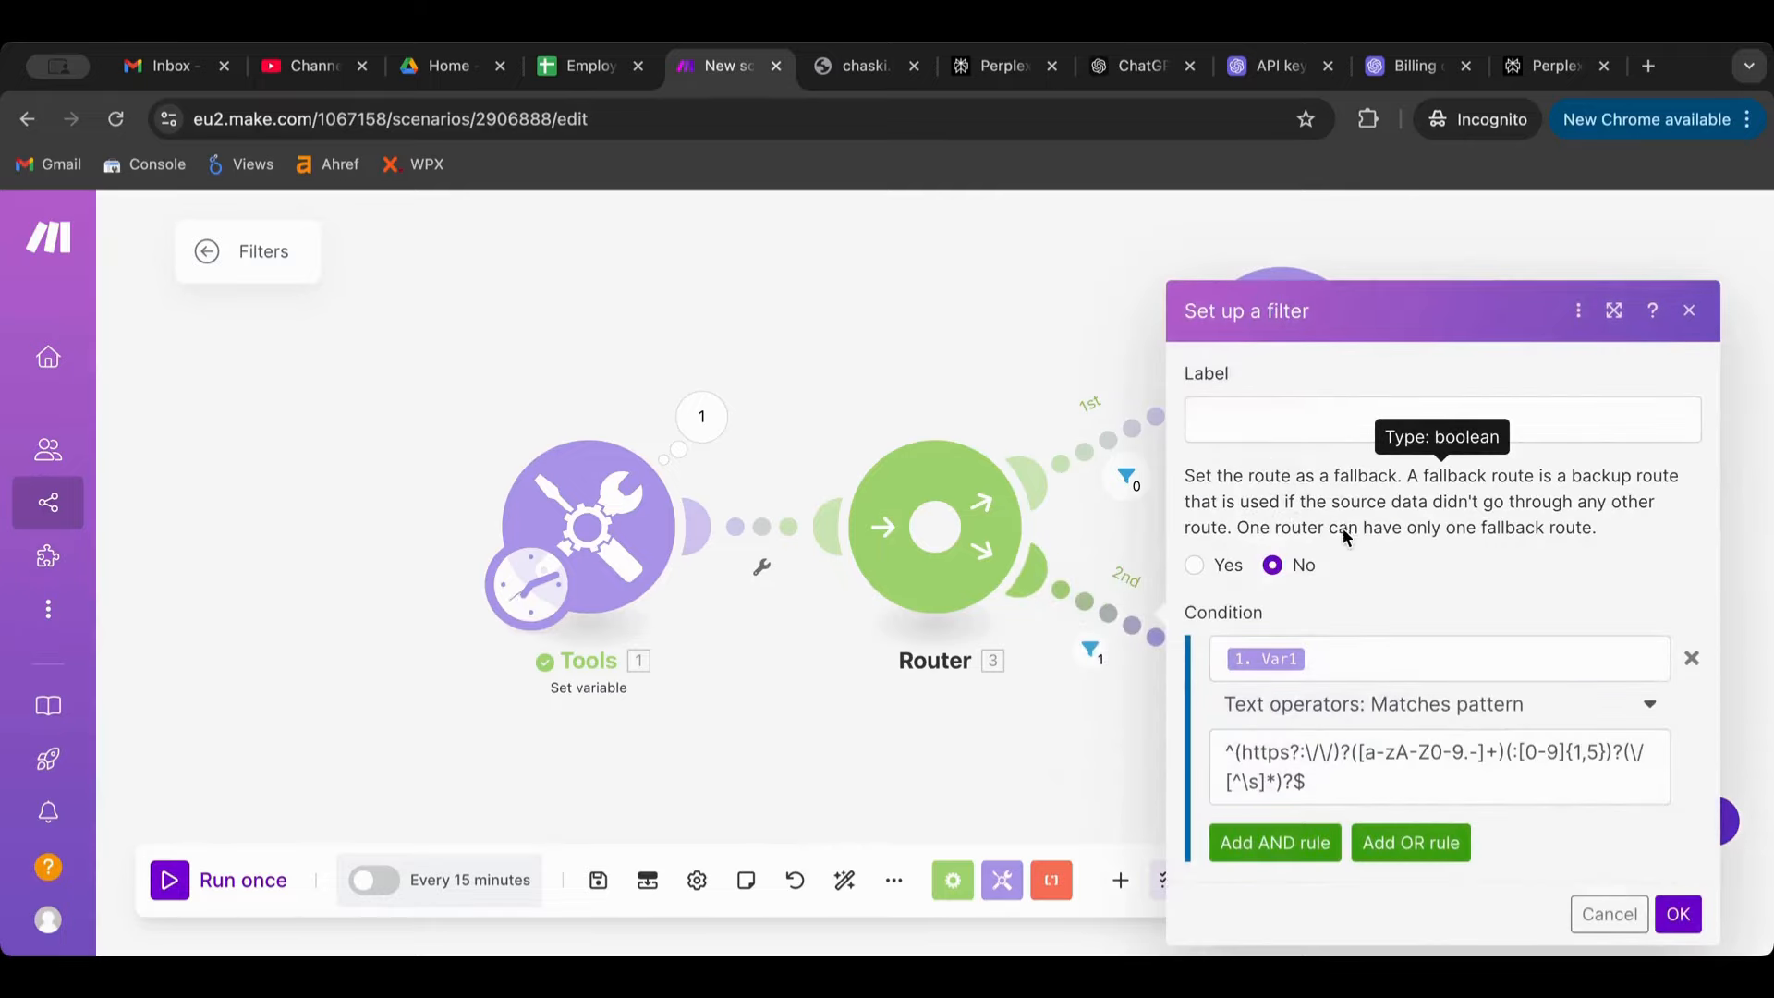
click(1366, 777)
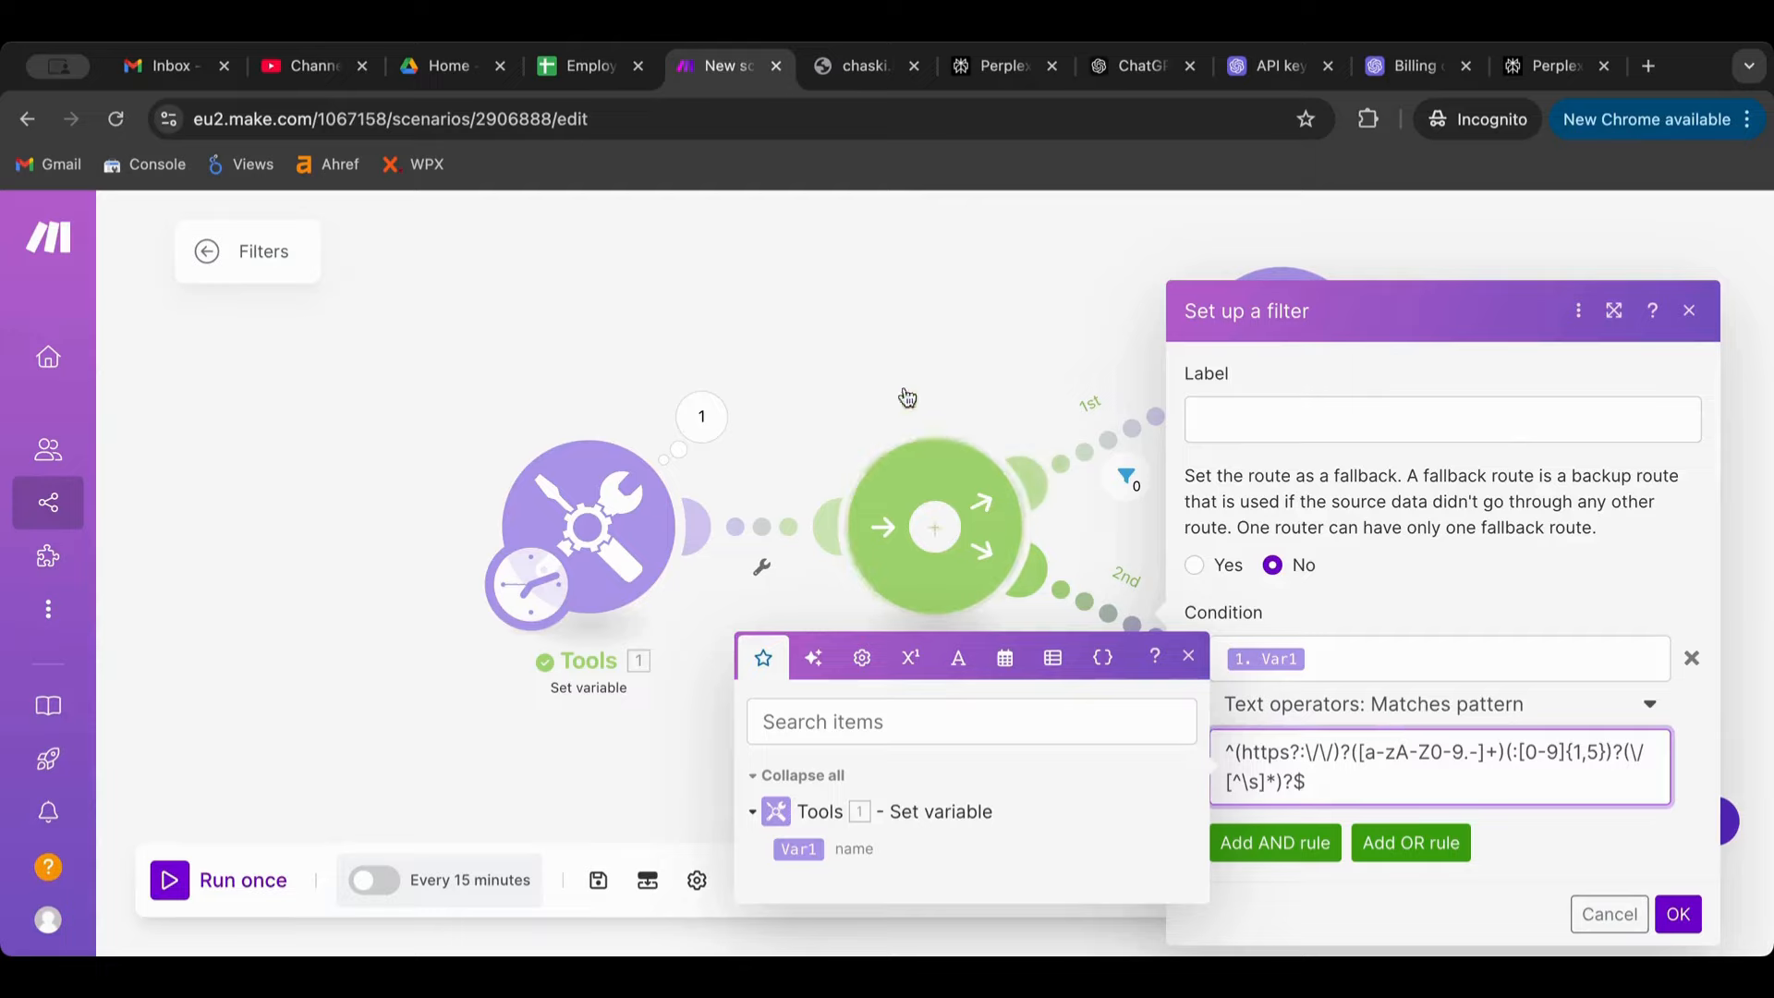
click(874, 259)
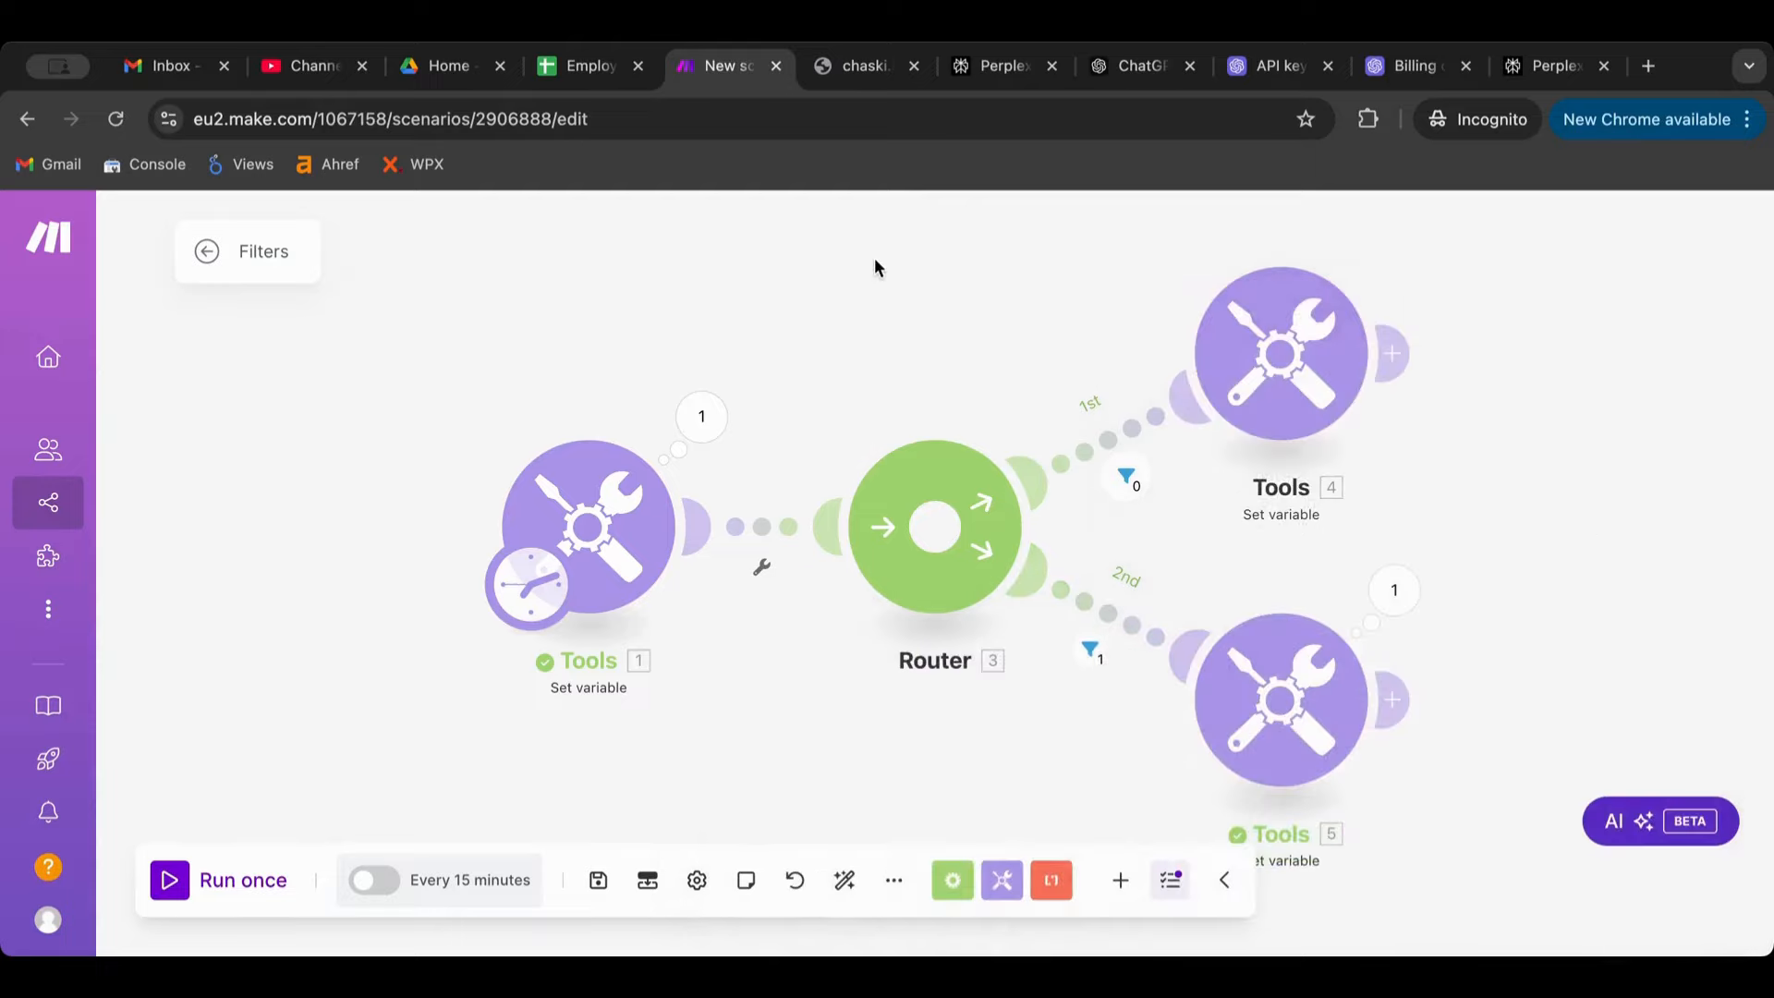
click(1093, 658)
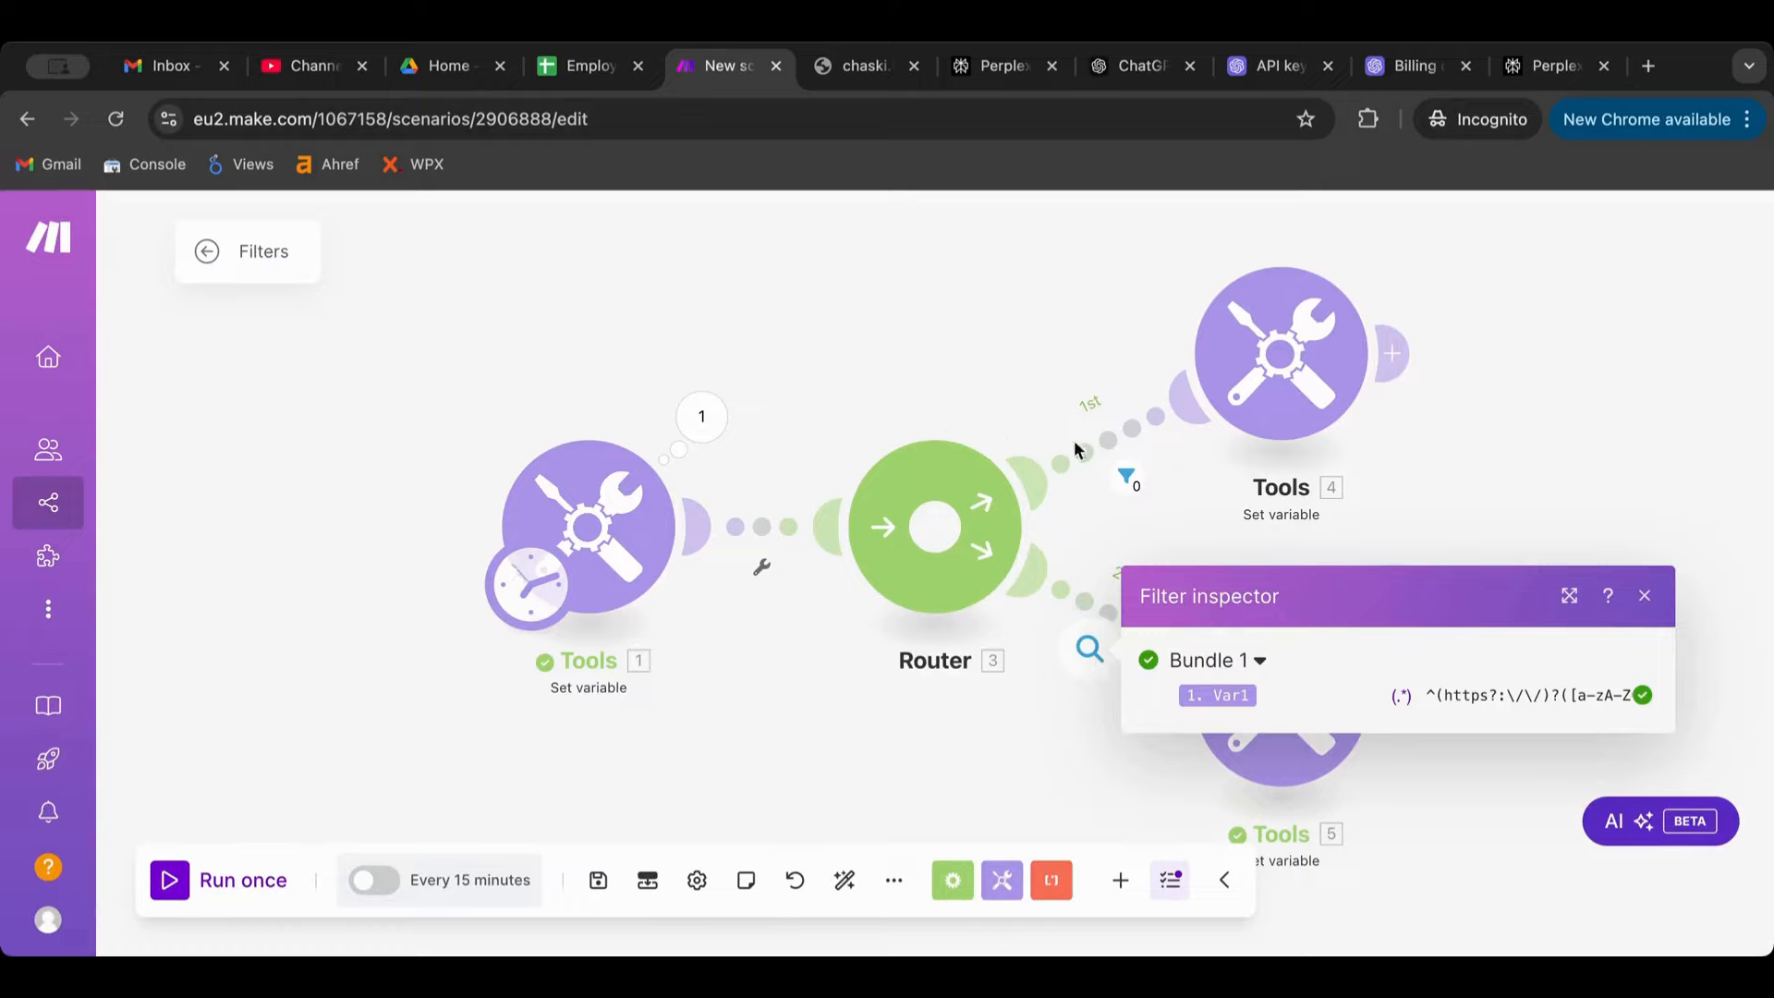
click(1389, 609)
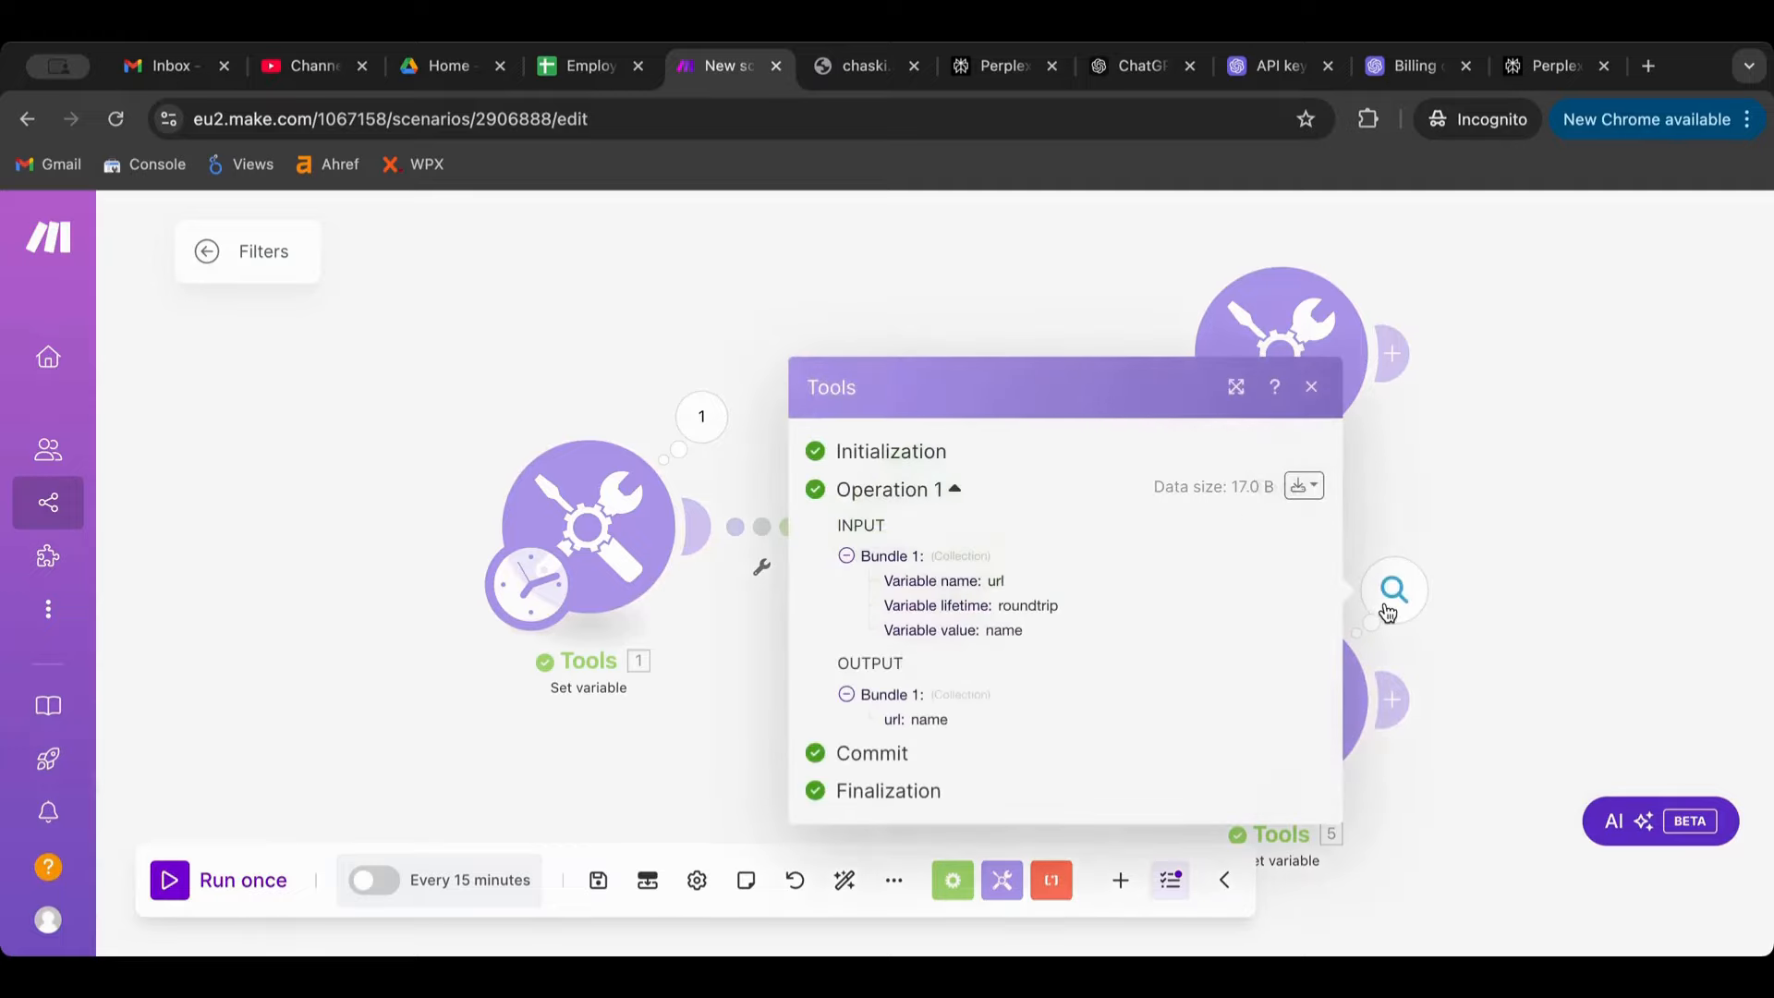
click(1484, 607)
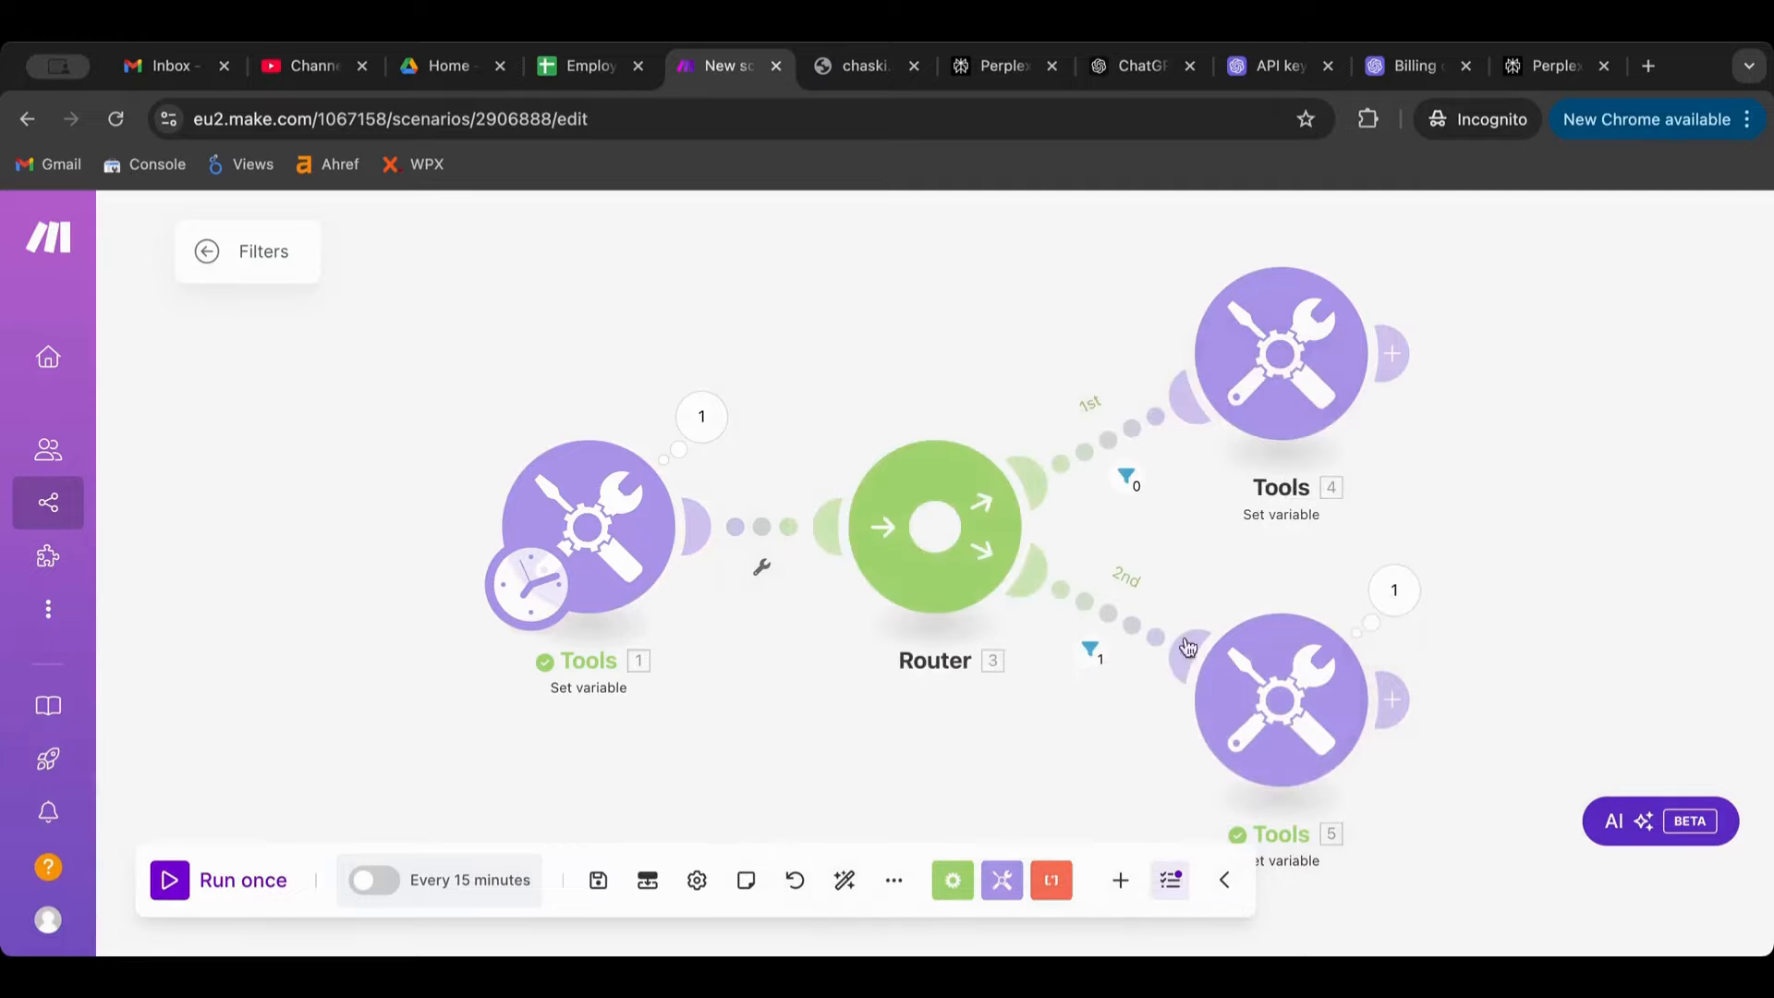
Examine the second route's filter condition, including the available text operators and the regex pattern.
click(1118, 617)
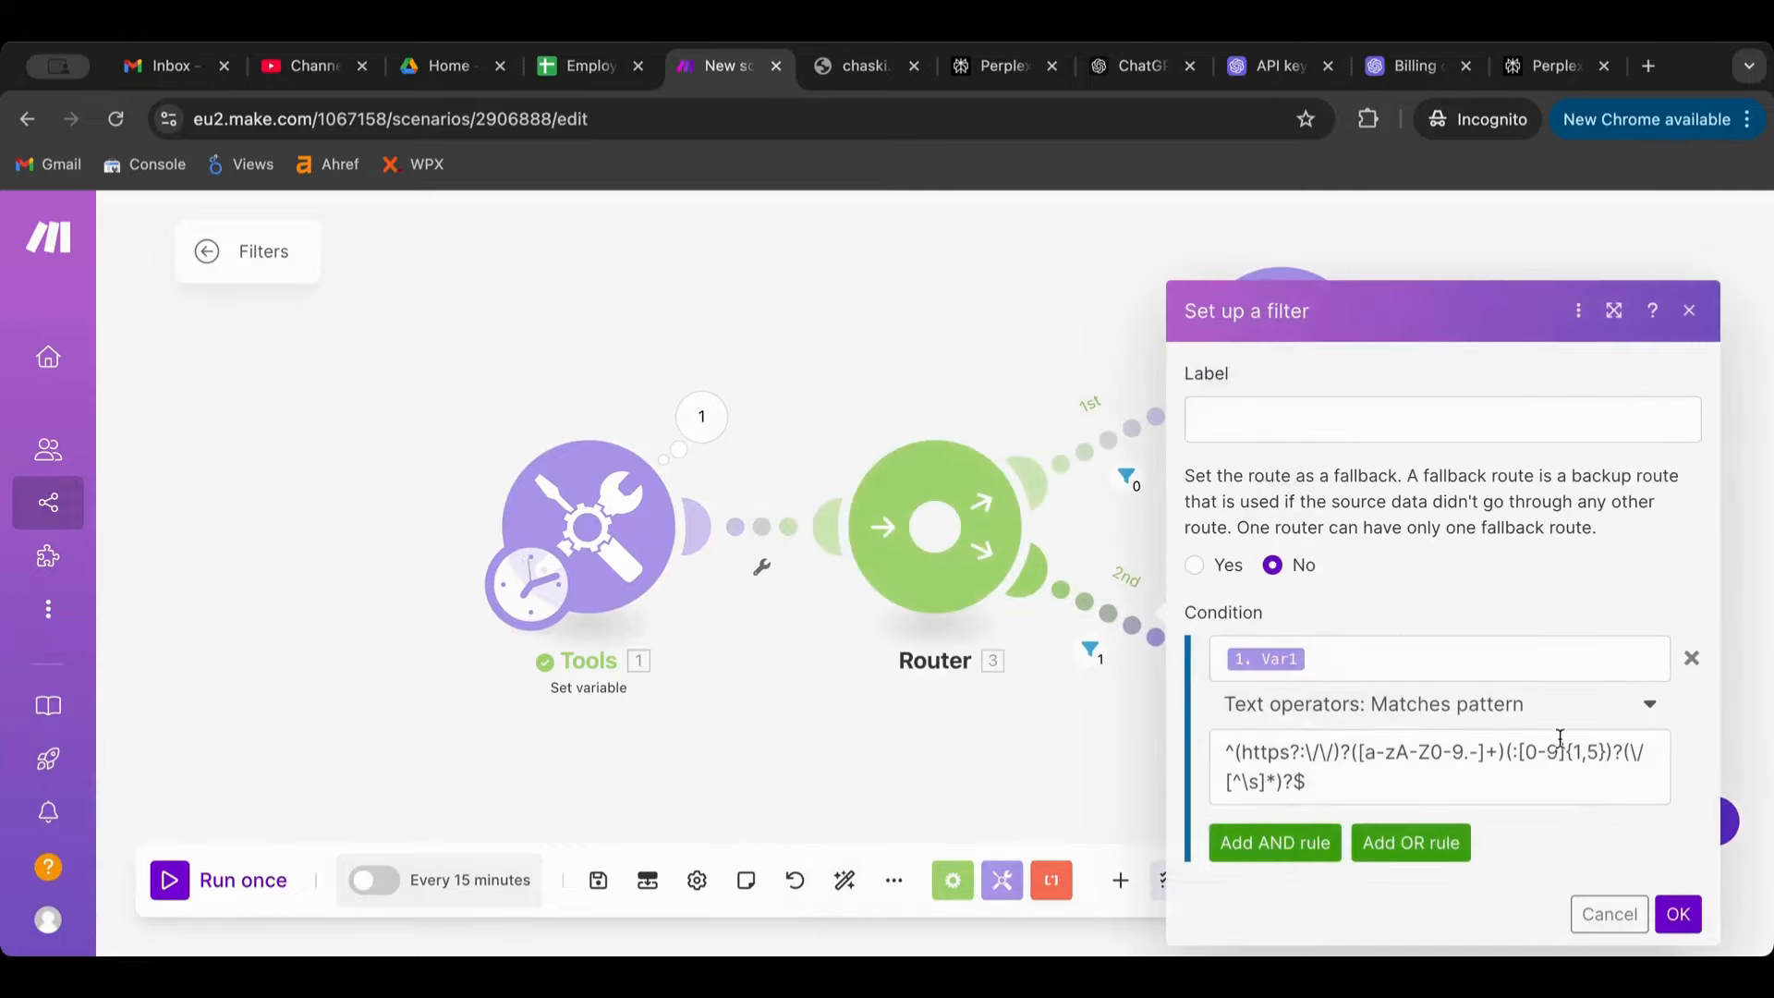
click(1520, 719)
scroll(1496, 638, down, 4)
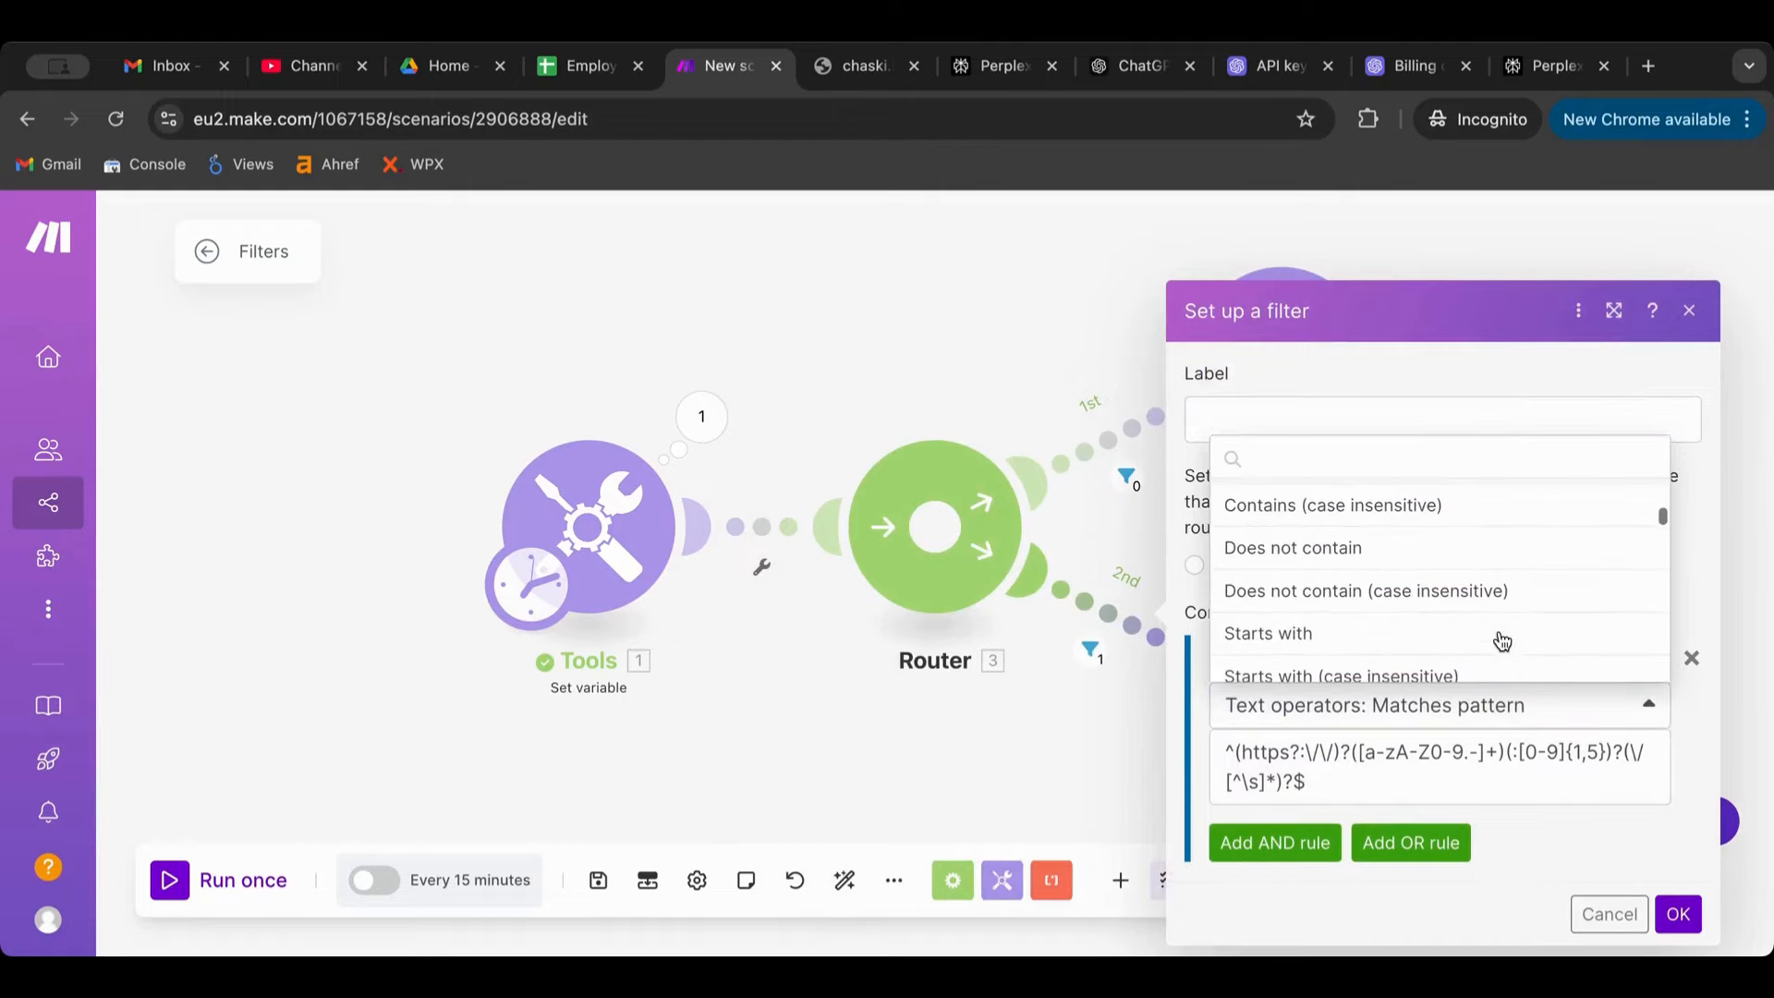
click(1284, 791)
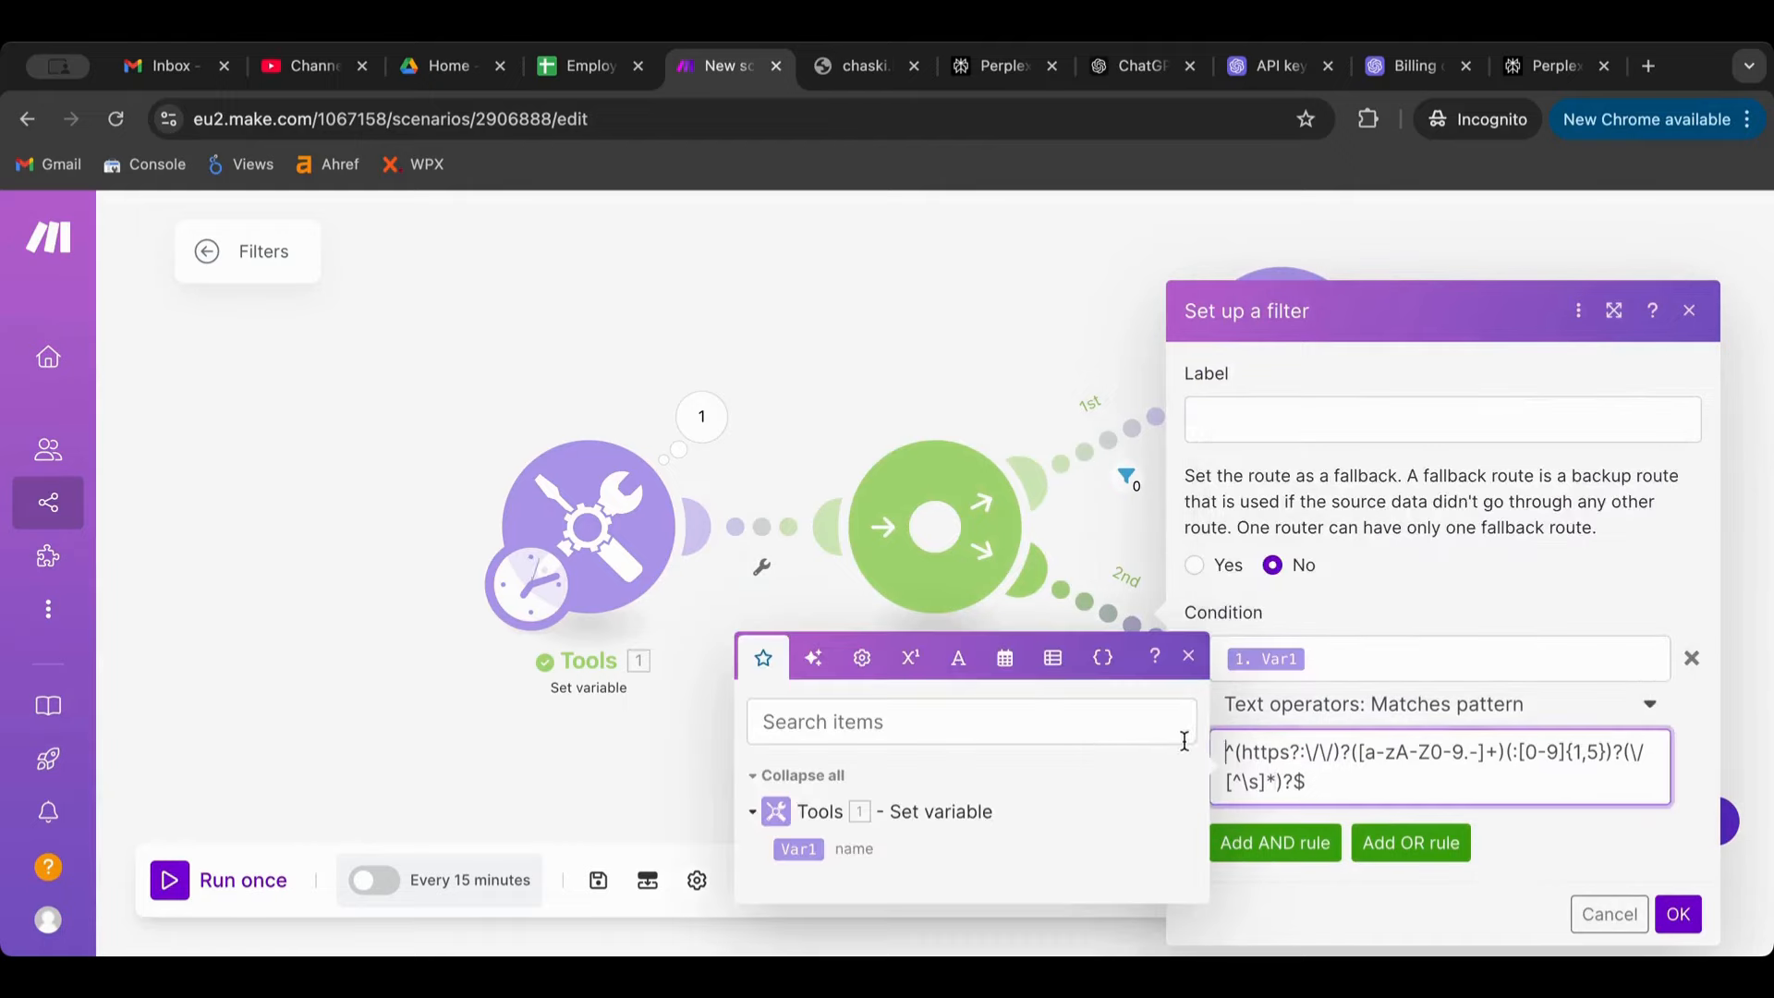
Switch to the ChatGPT conversation and get the URL validation regex from it, reviewing its explanation.
click(866, 72)
click(1011, 70)
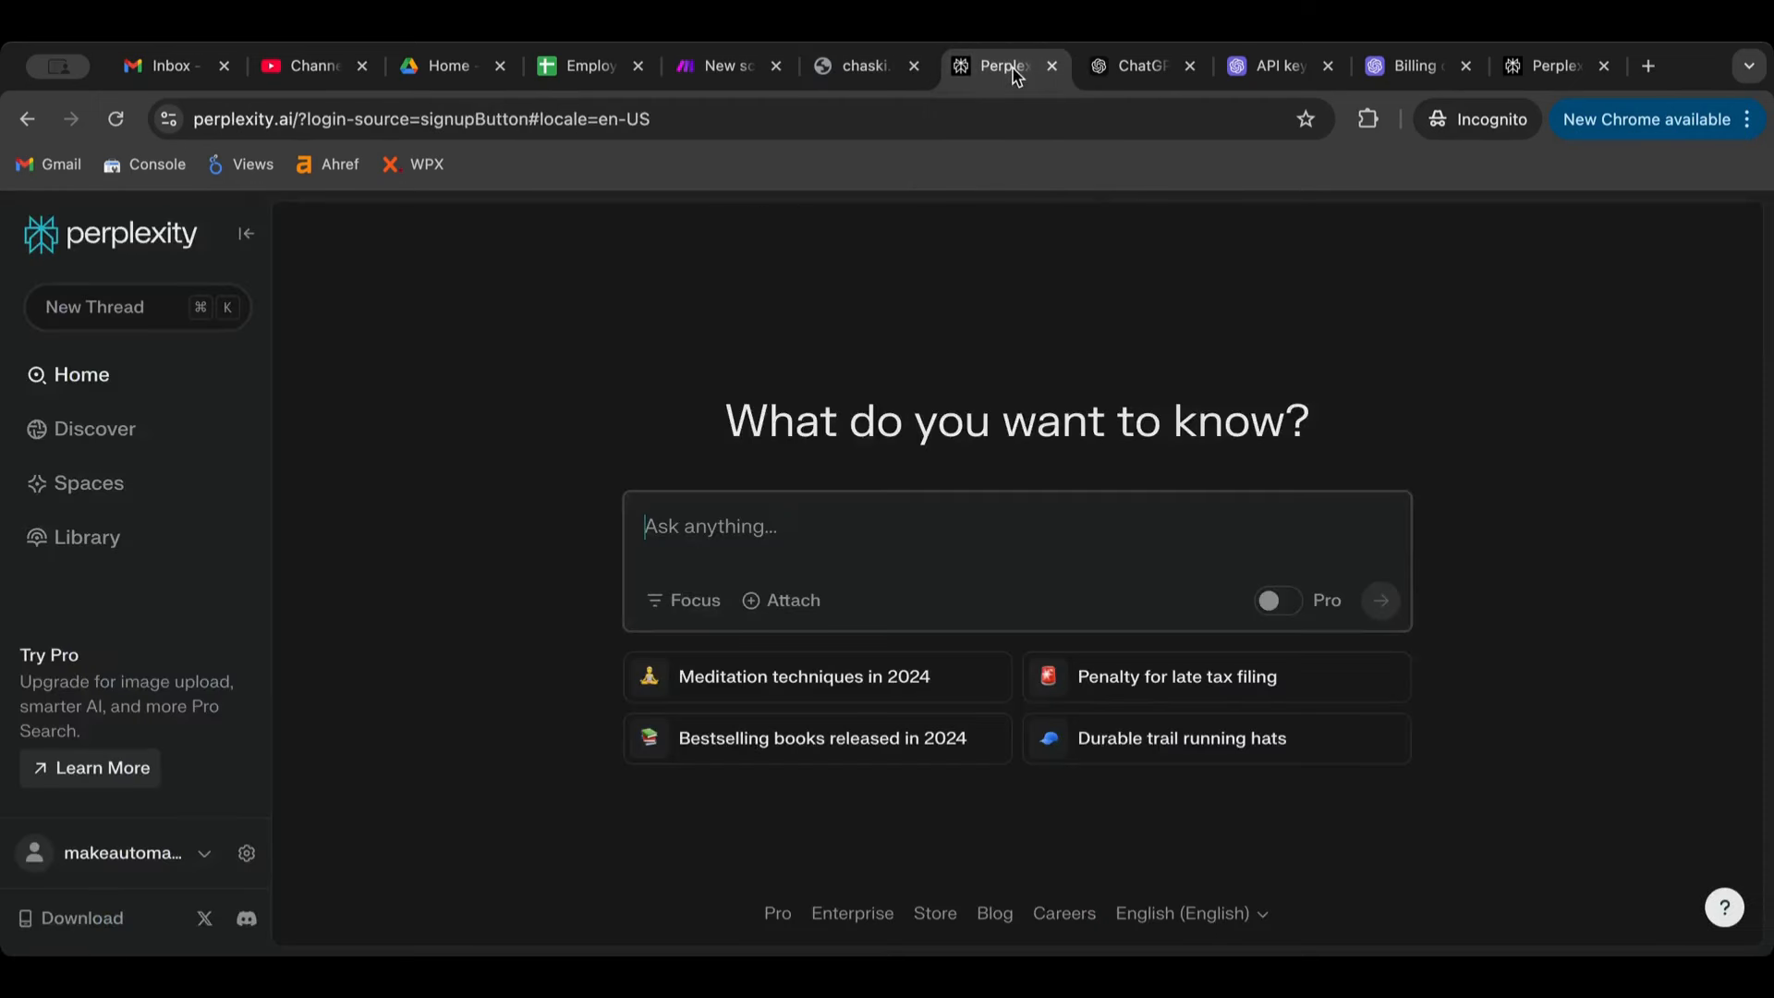
click(1138, 72)
scroll(1017, 505, down, 15)
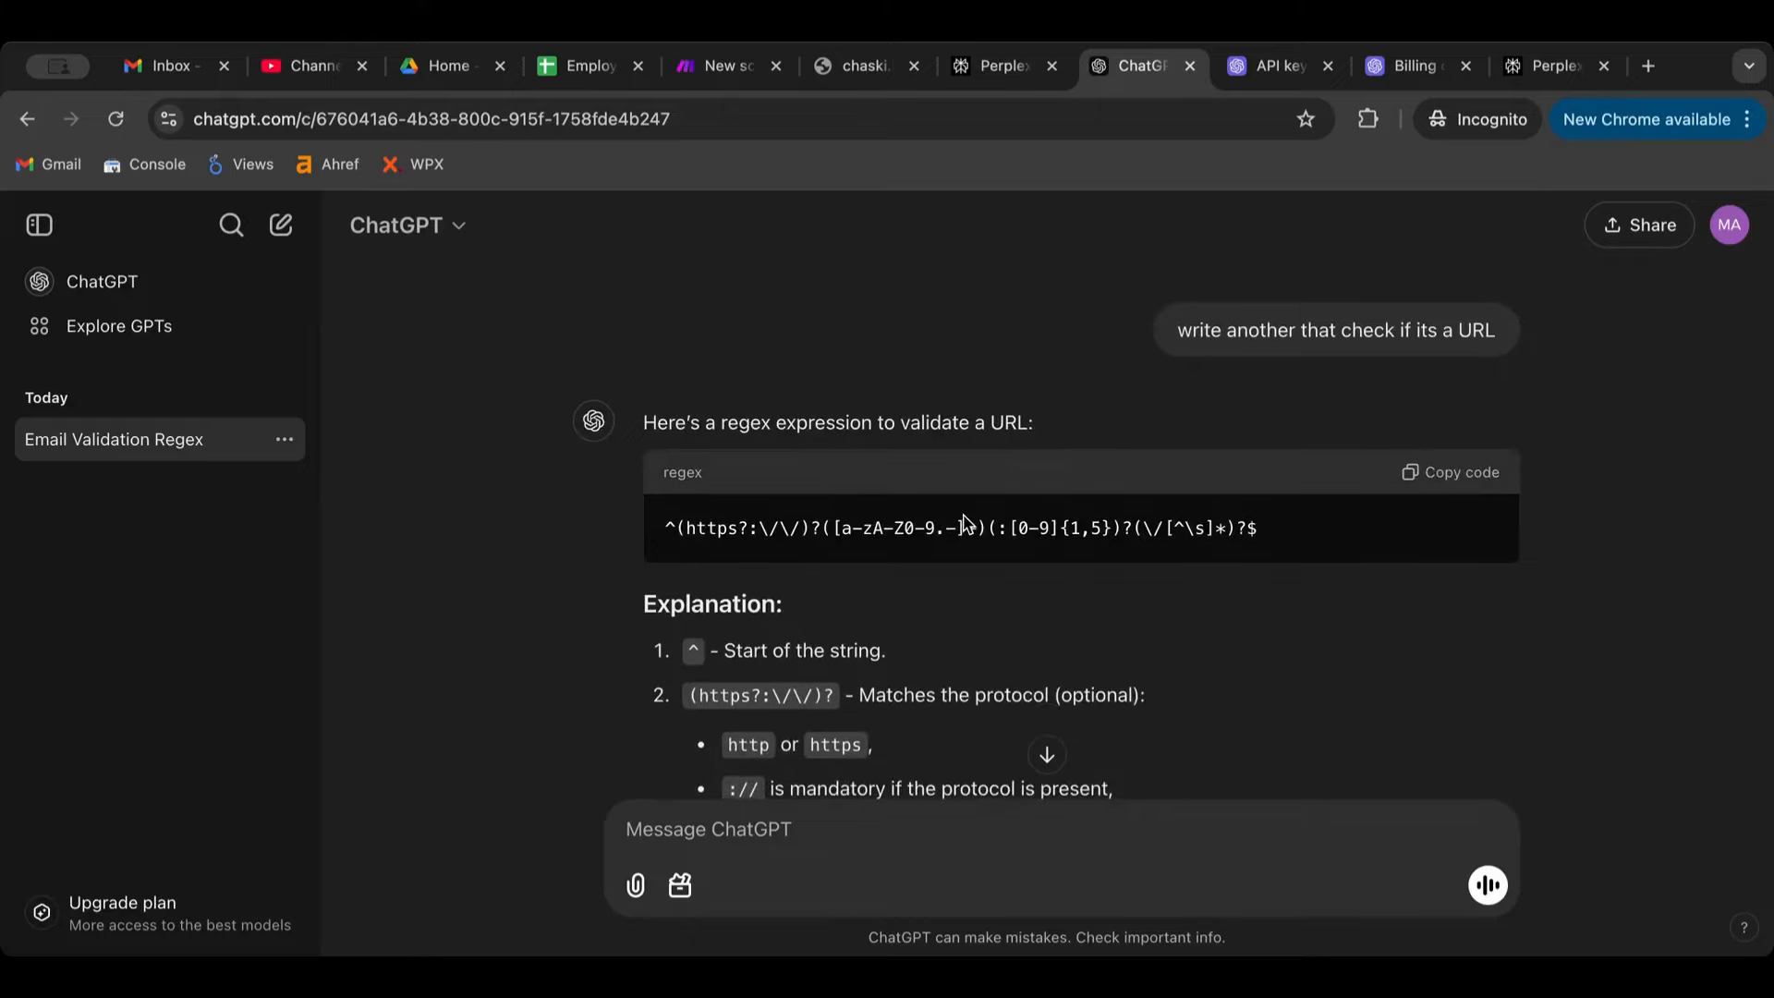
scroll(963, 524, down, 1)
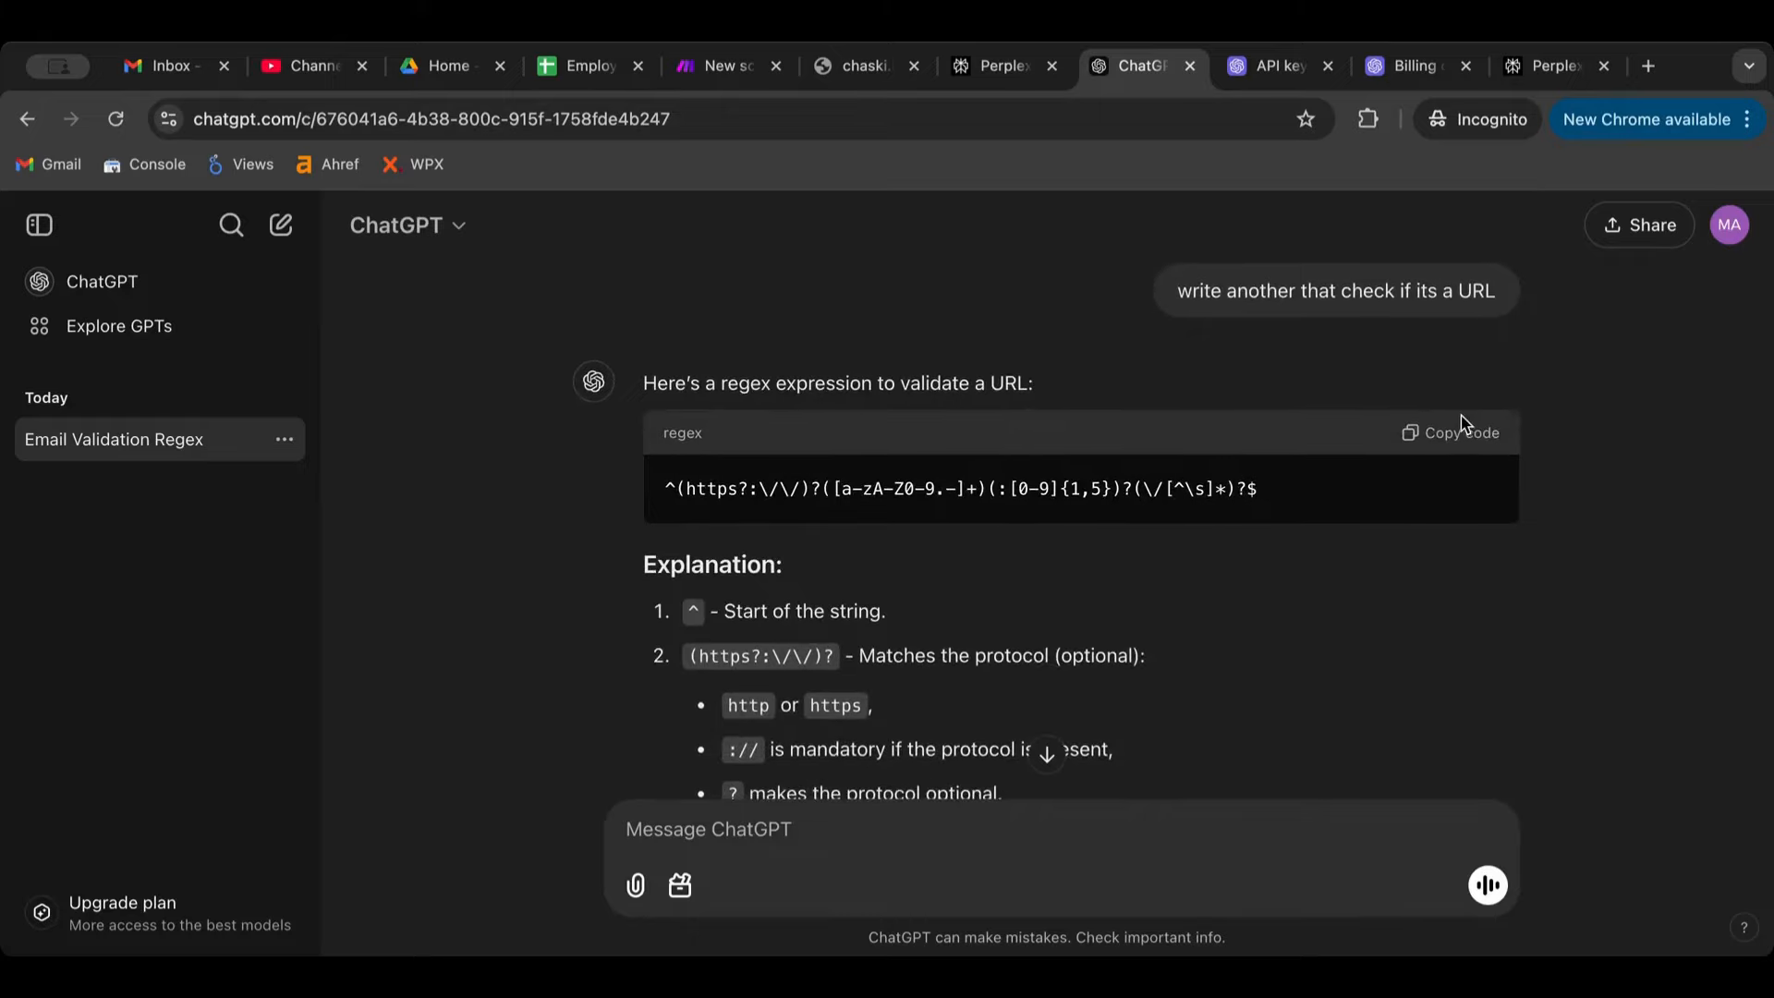
scroll(1266, 503, down, 5)
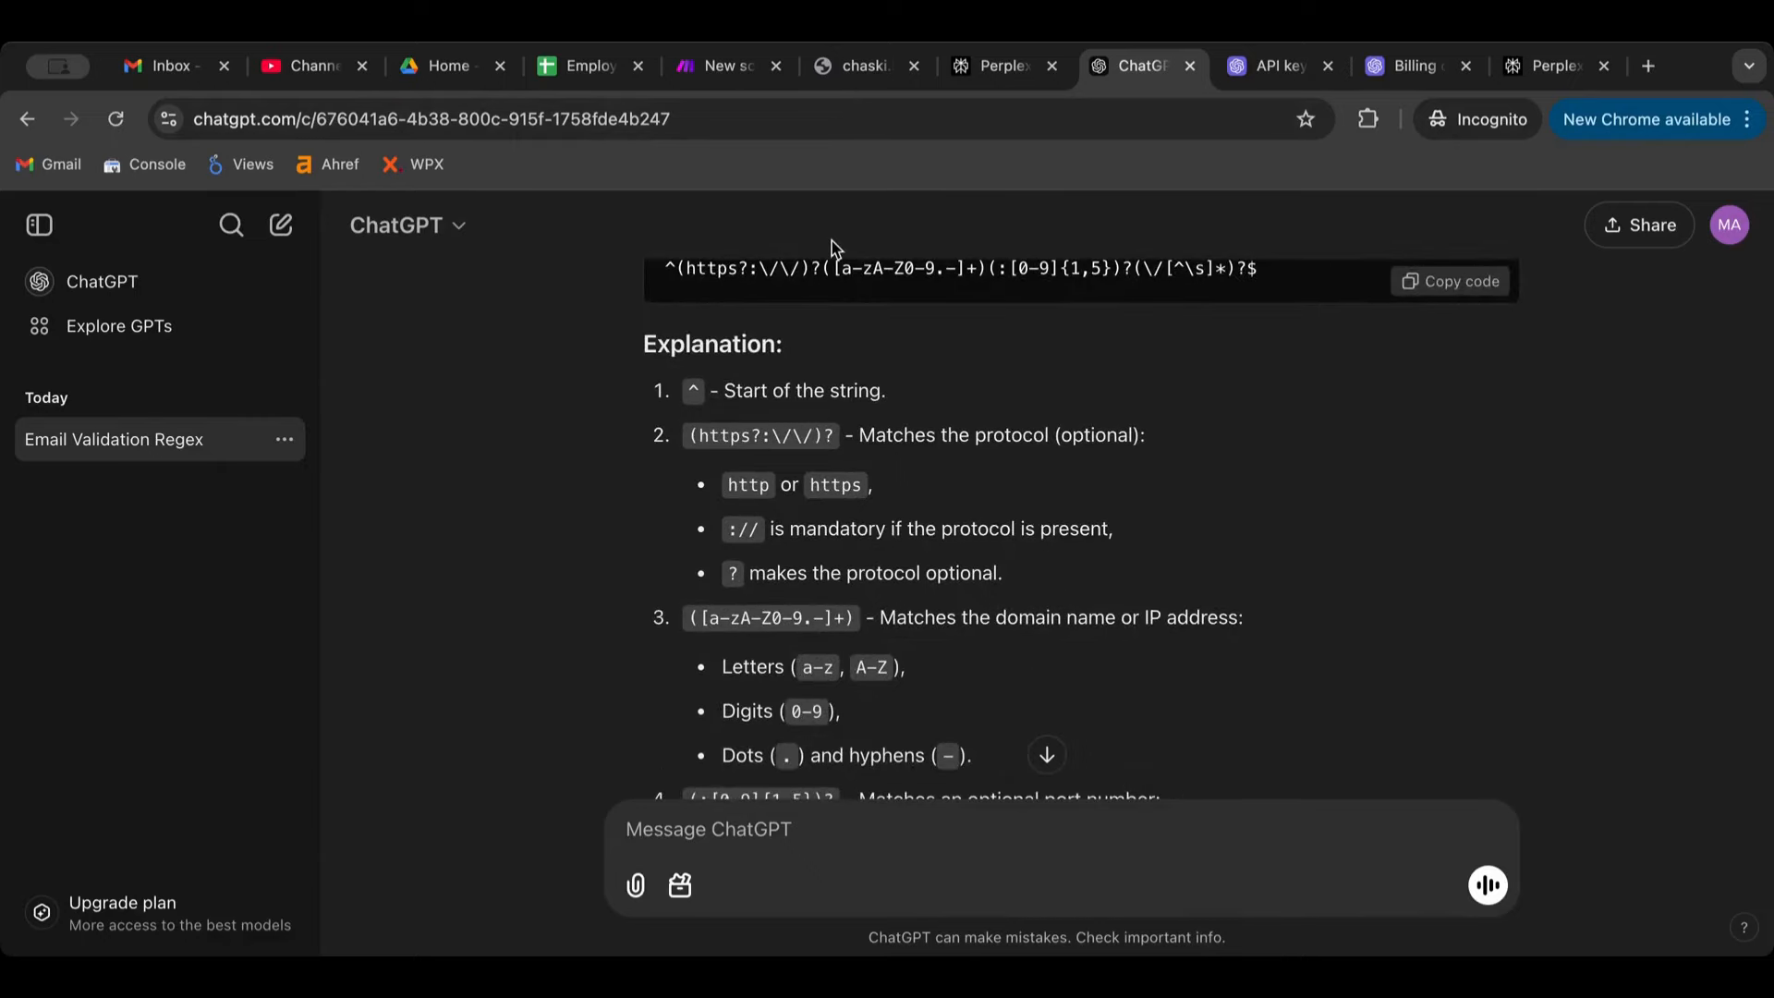
Replace the second route's filter pattern in Make with ^(https?:\/\/)?([a-zA-Z0-9.-]+)(:[0-9]{1,5})?(\/[^\s]*)?$, save the filter, and run the scenario once.
click(729, 74)
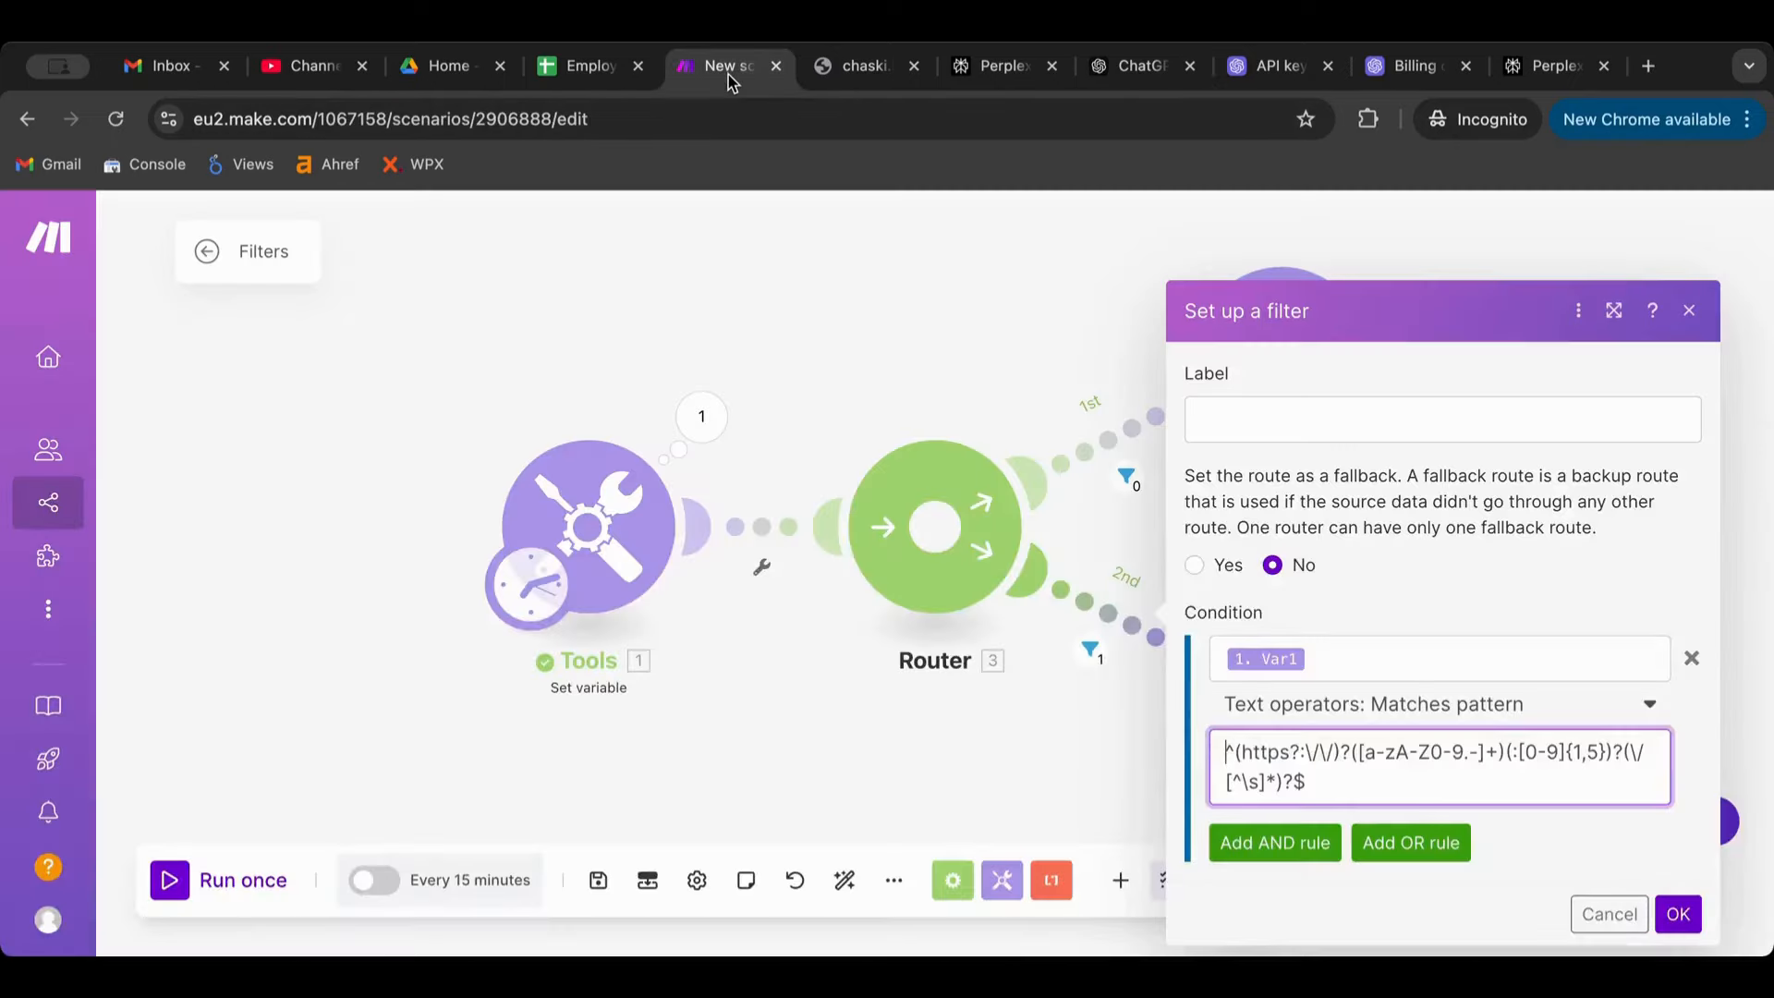
click(1420, 750)
key(ctrl+a)
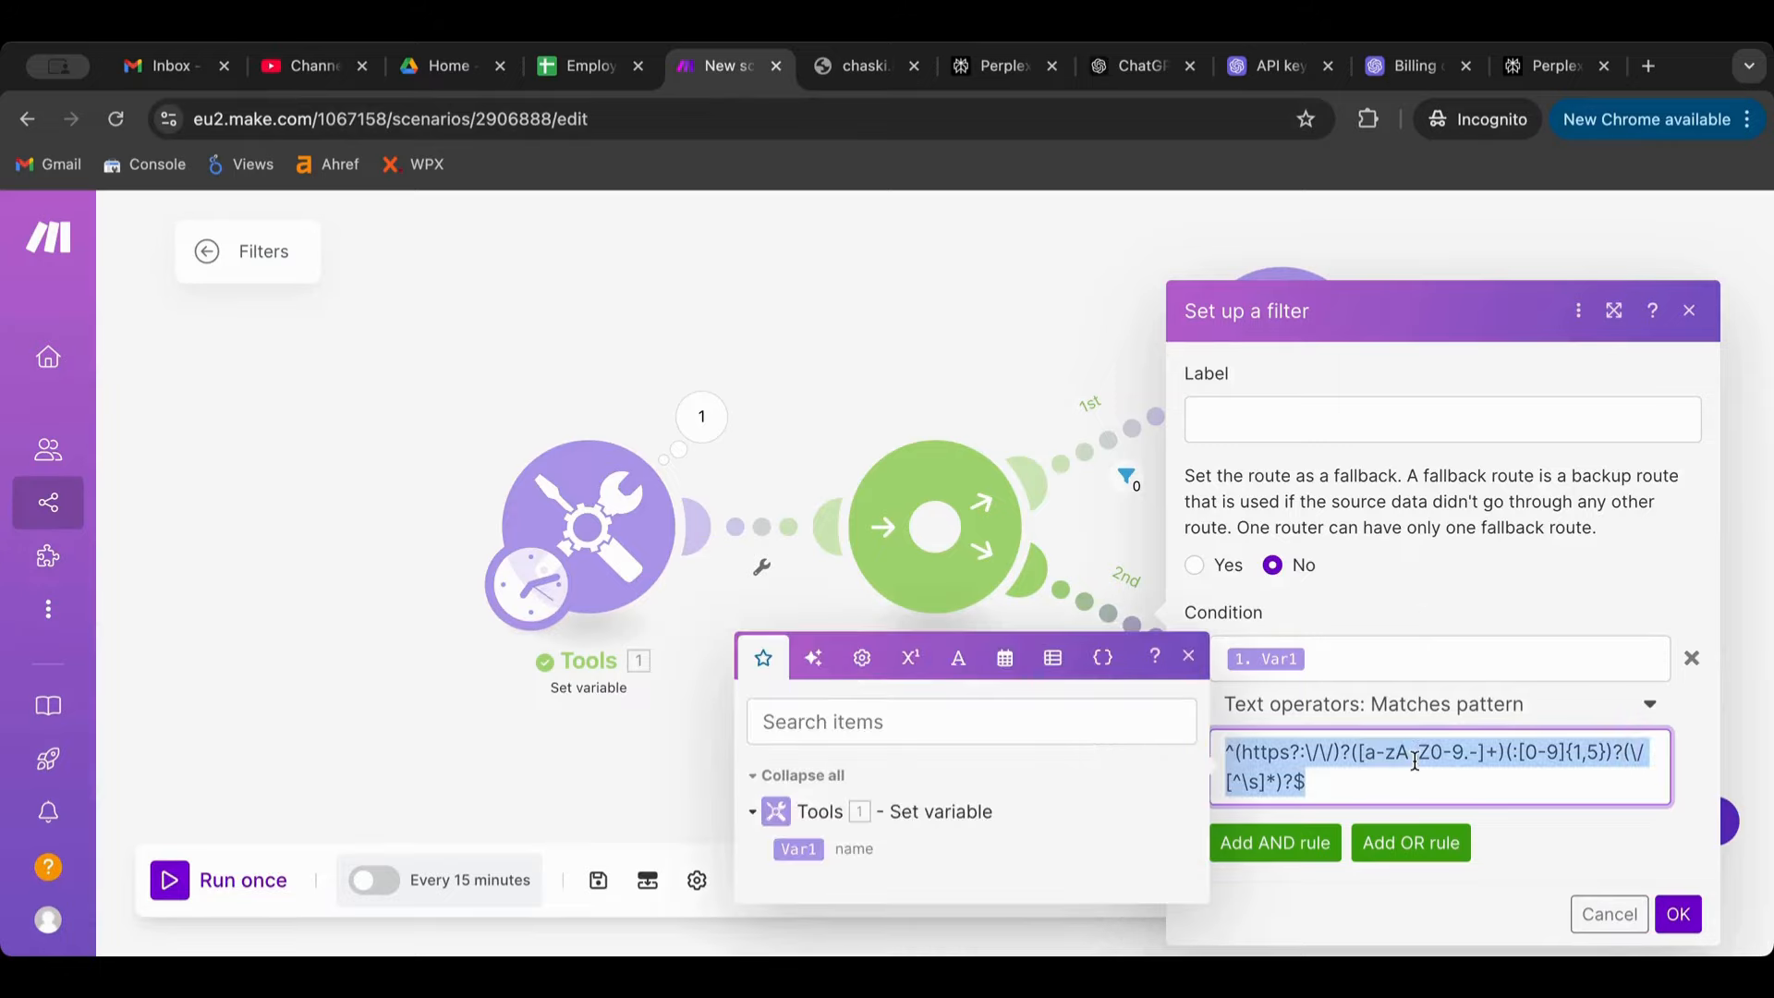
text(^(https?:\/\/)?([a-zA-Z0-9.-]+)(:[0-9]{1,5})?(\/[^\s]*)?$)
key(BackSpace)
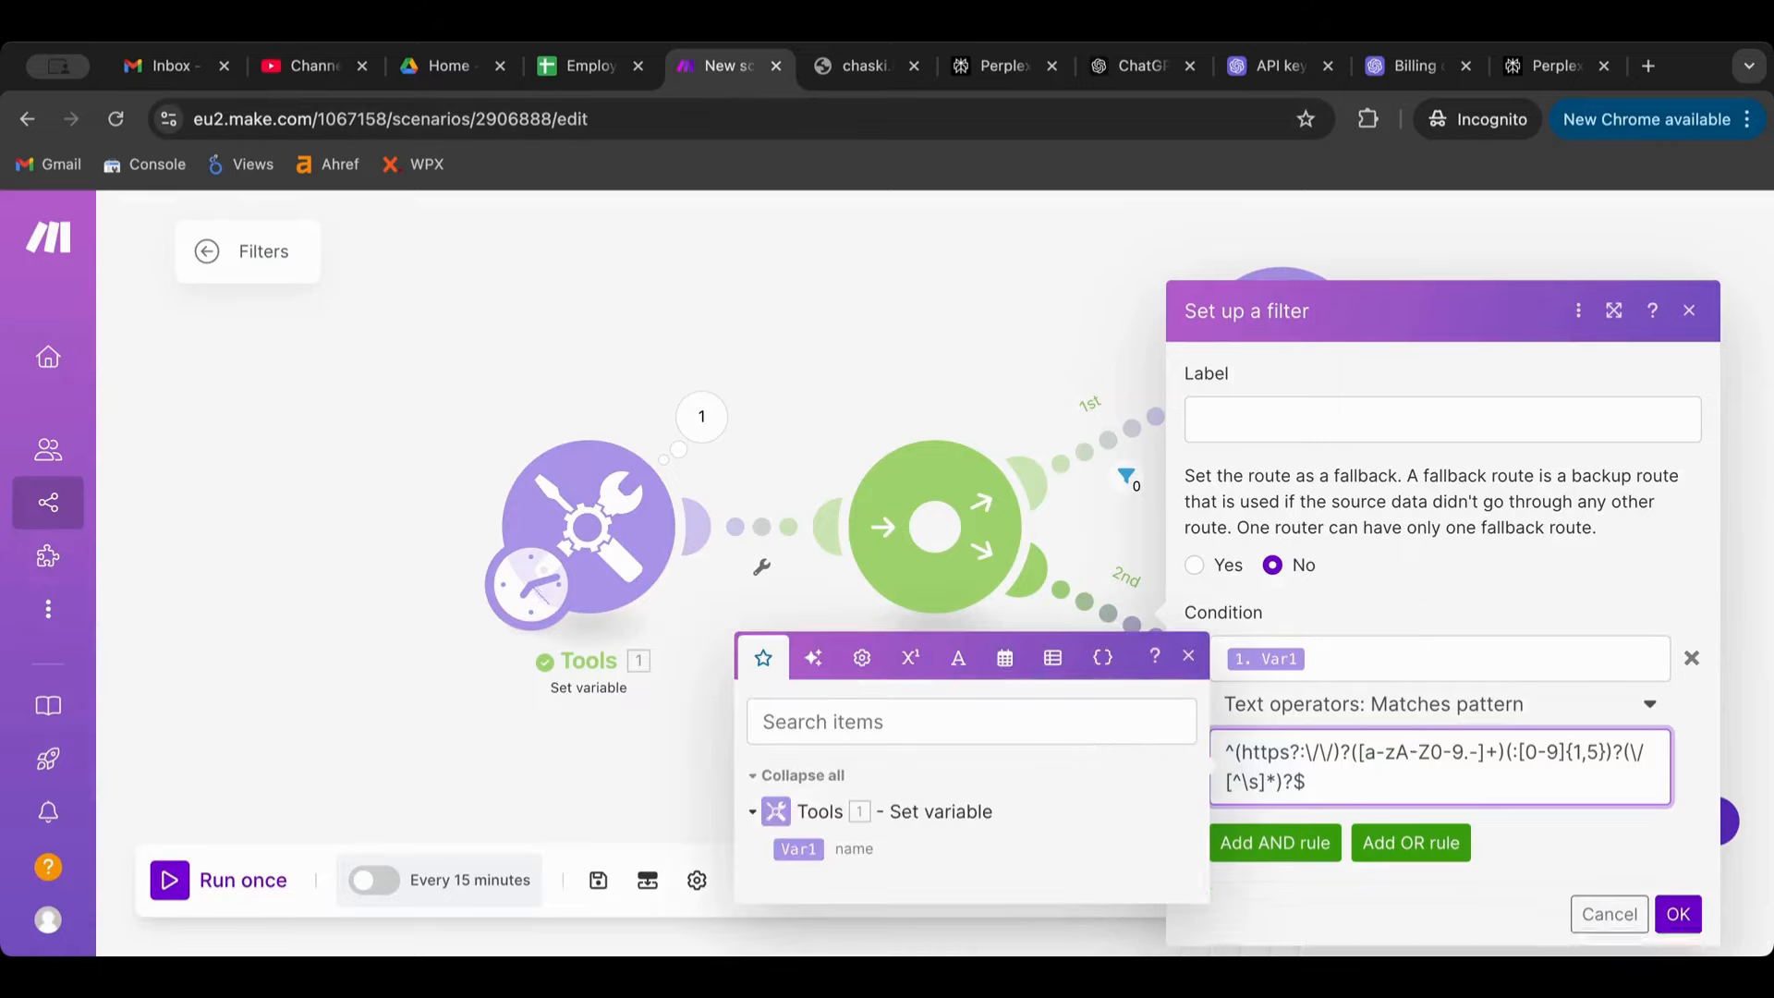
click(1539, 587)
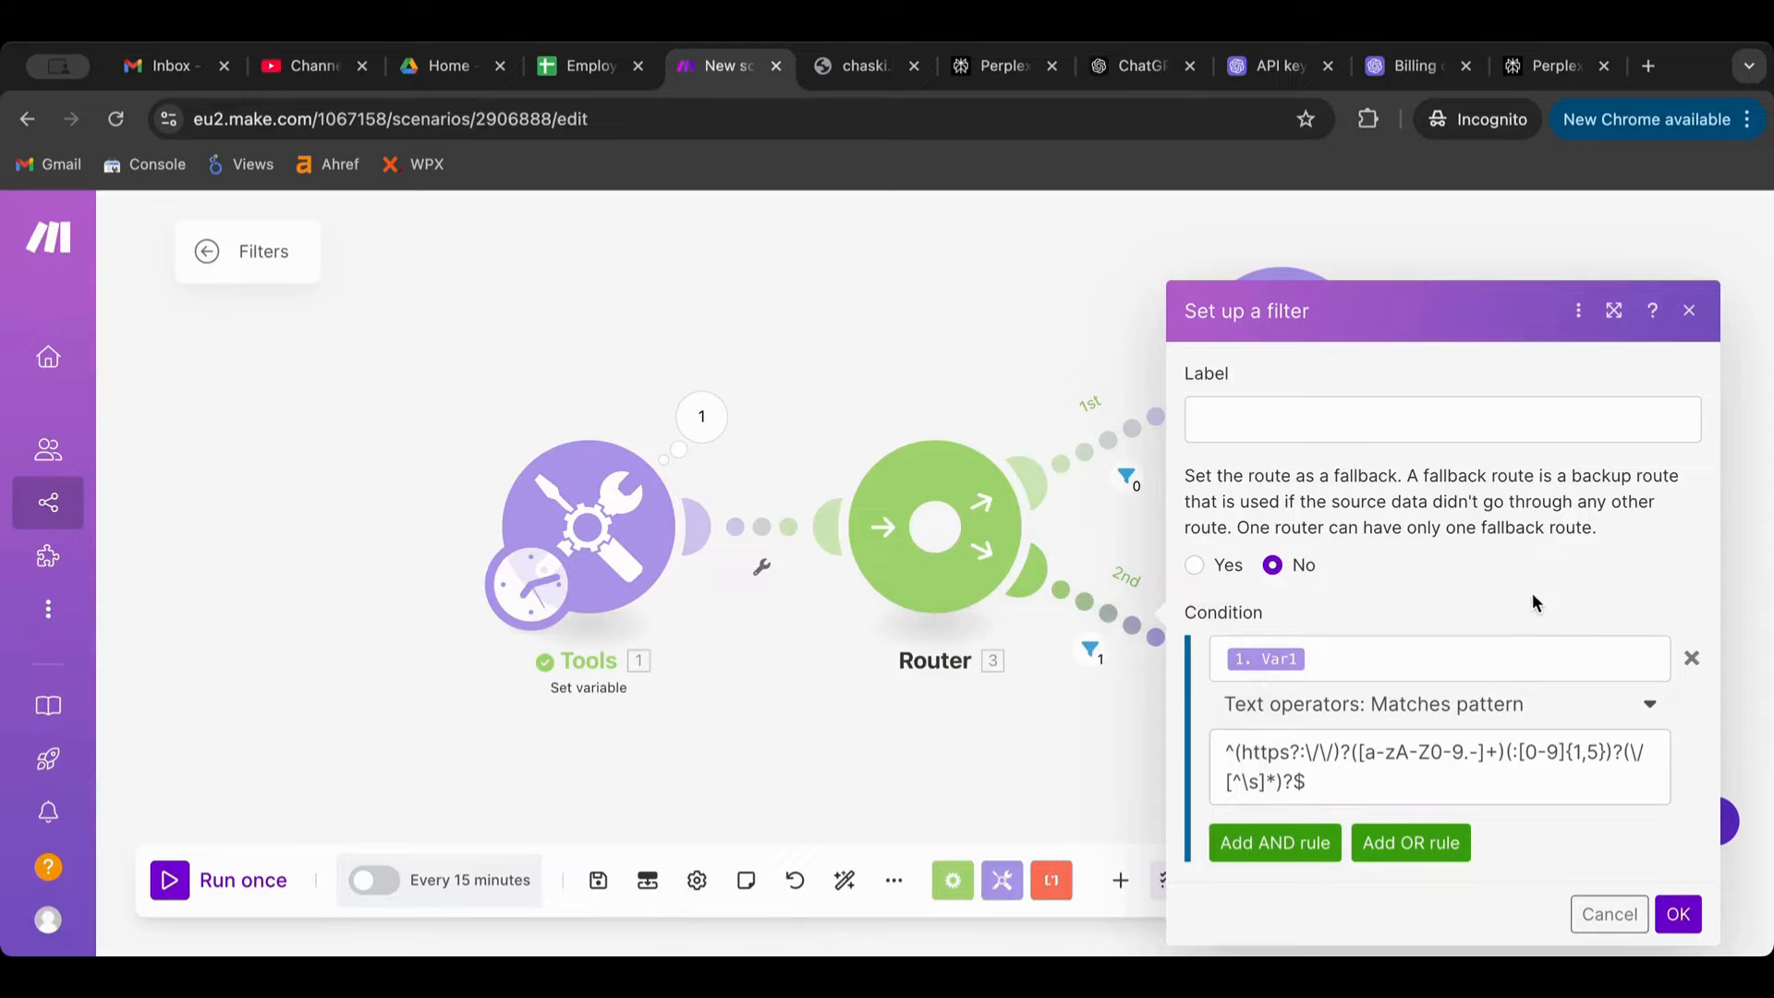
click(1679, 914)
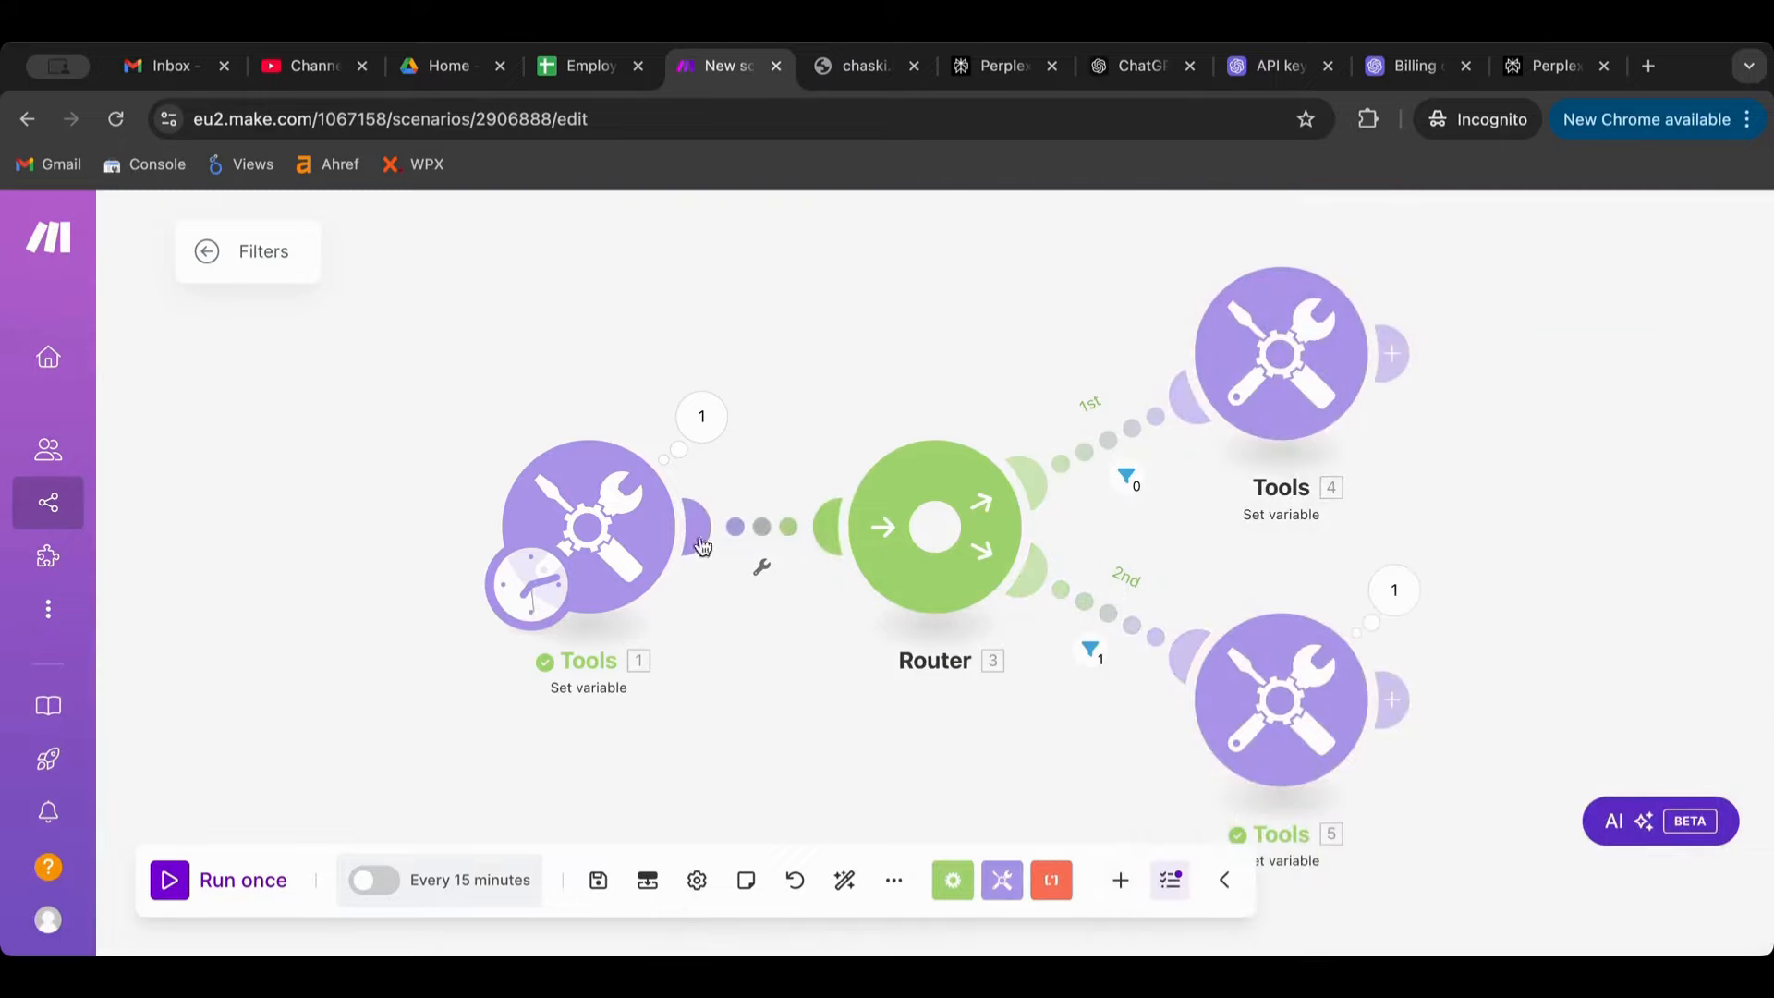
click(171, 882)
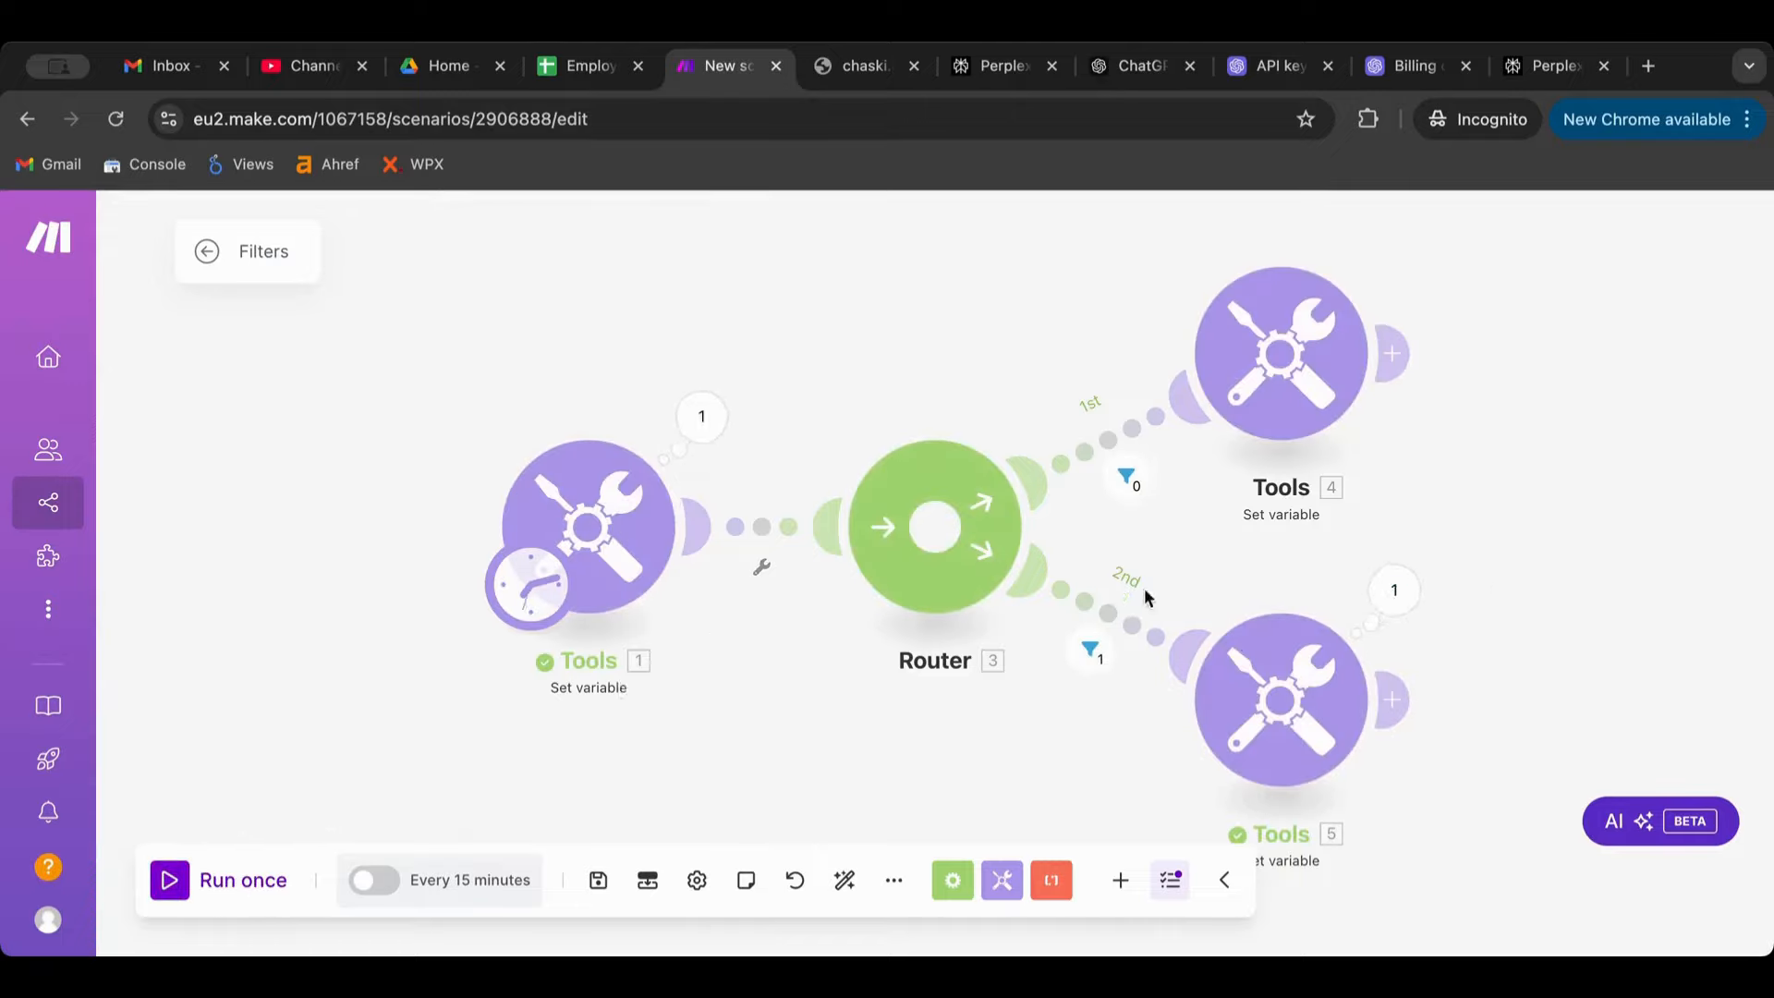
click(1124, 616)
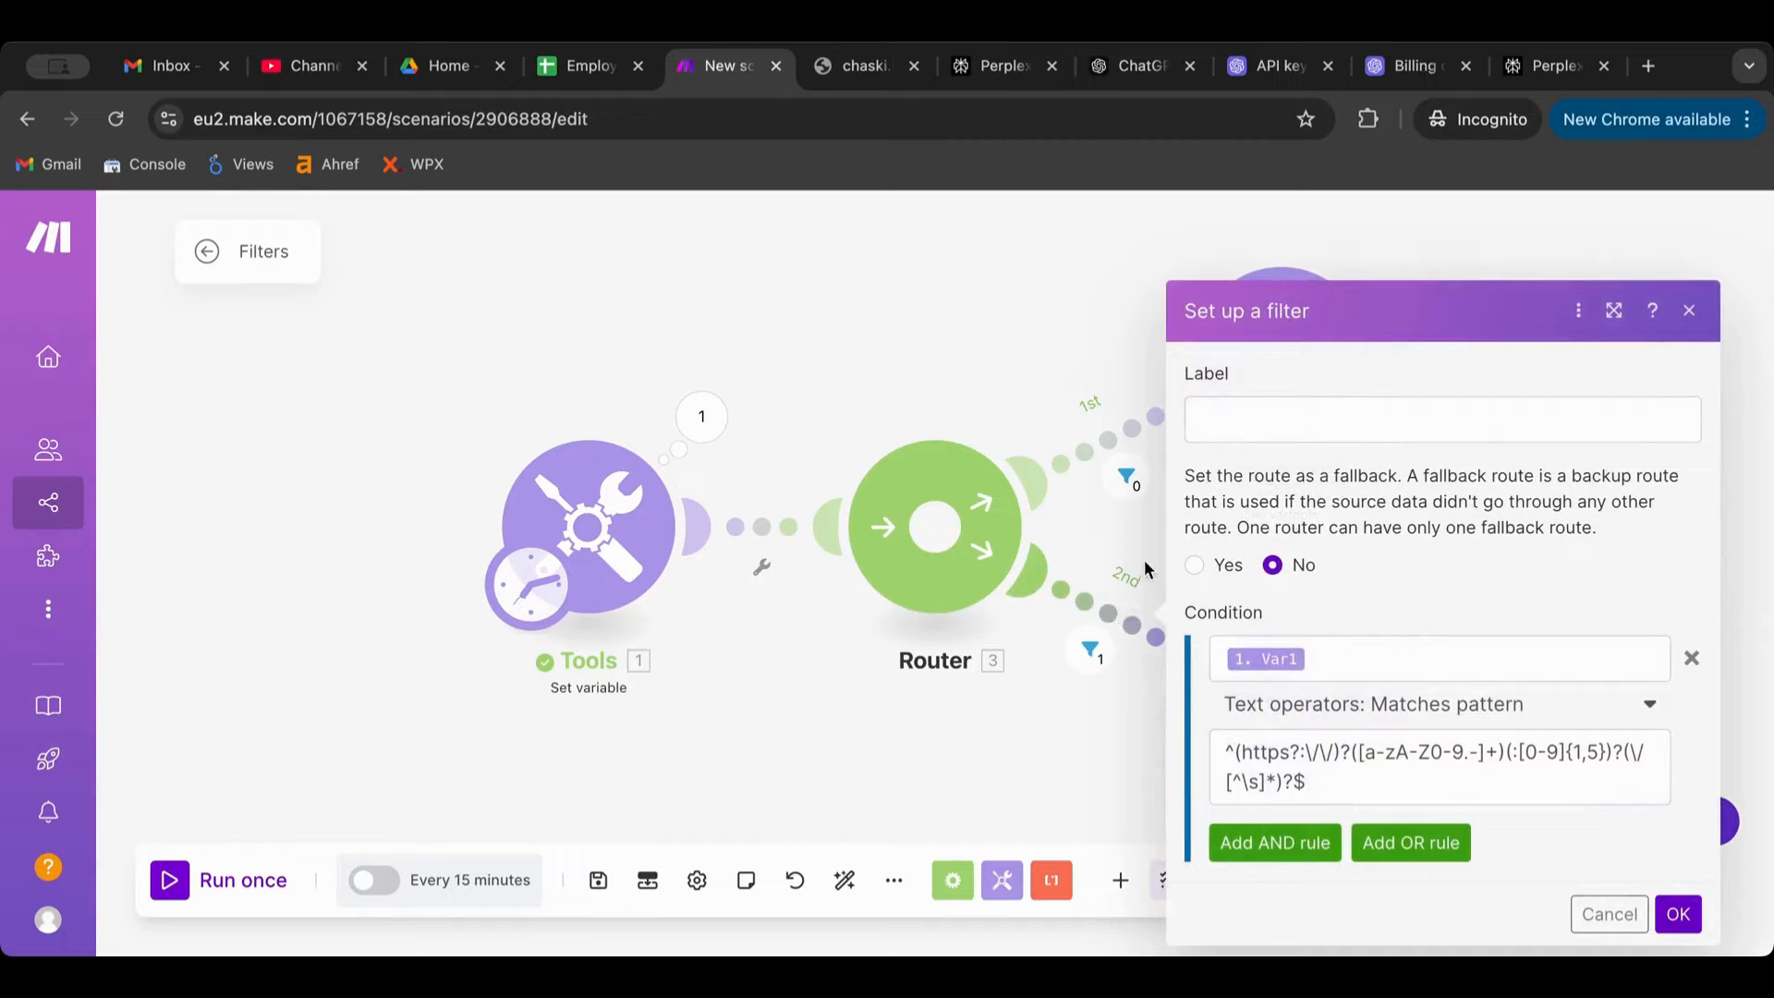
click(310, 118)
click(588, 528)
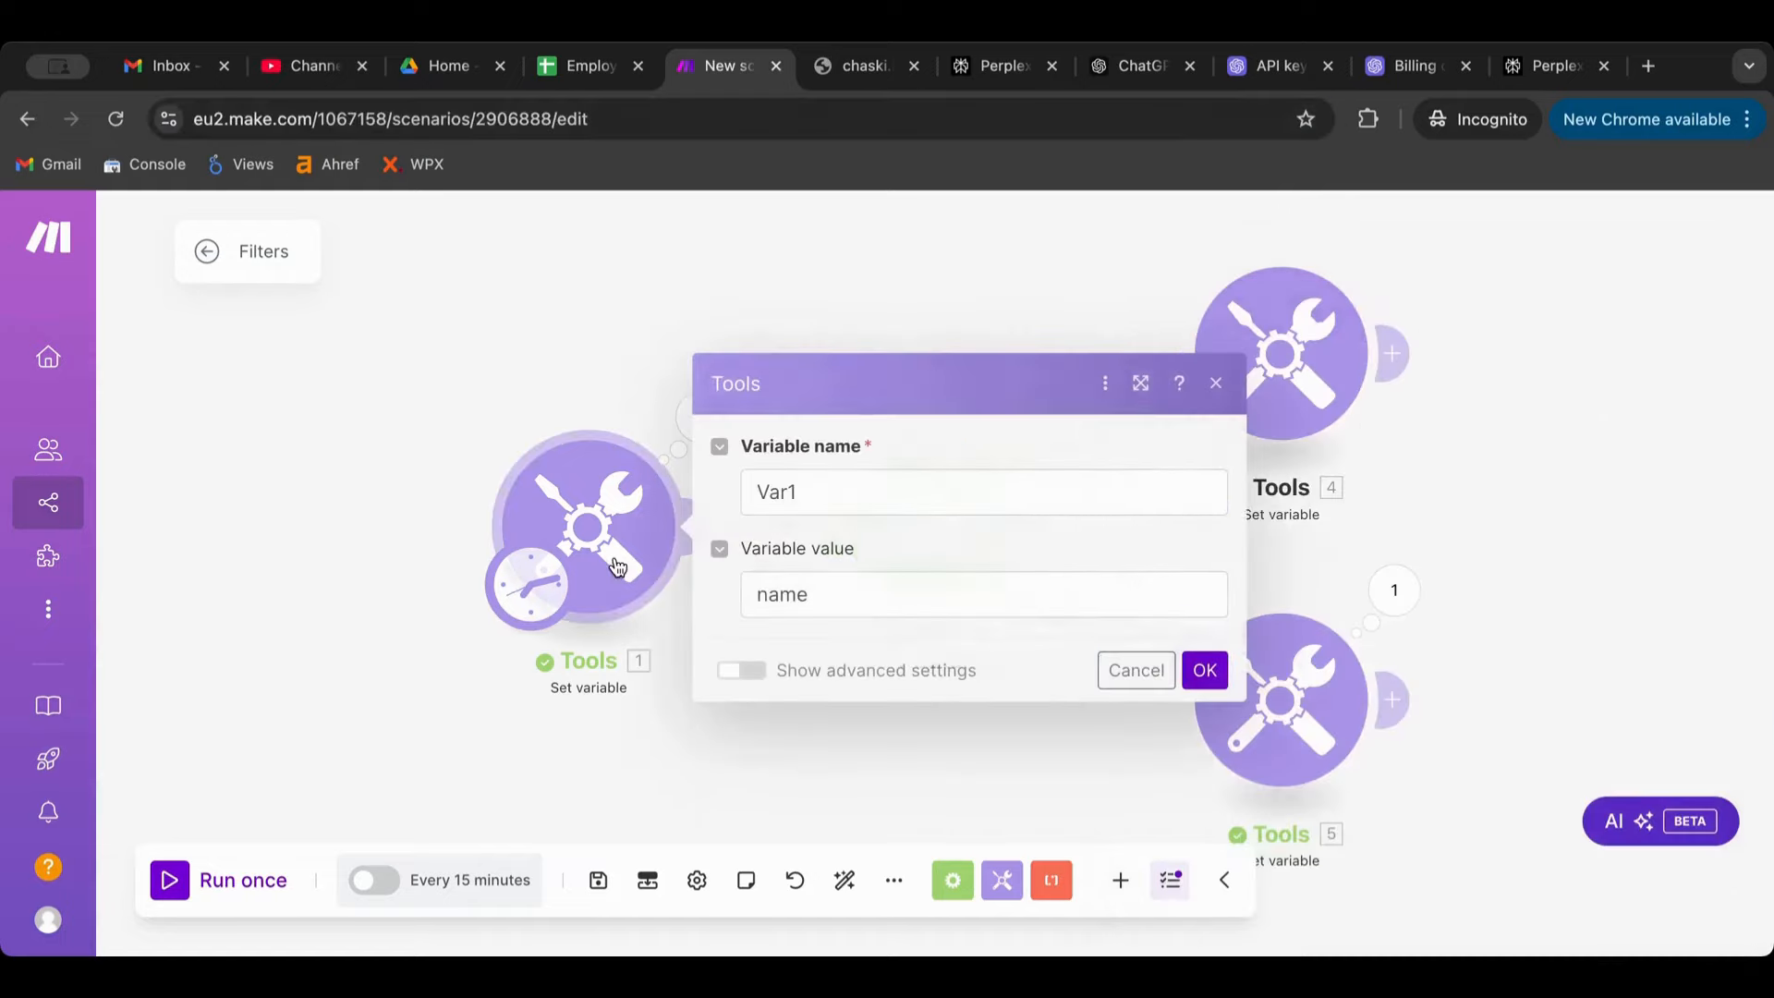
click(1017, 594)
text(https://eu2.make.com/)
click(1205, 670)
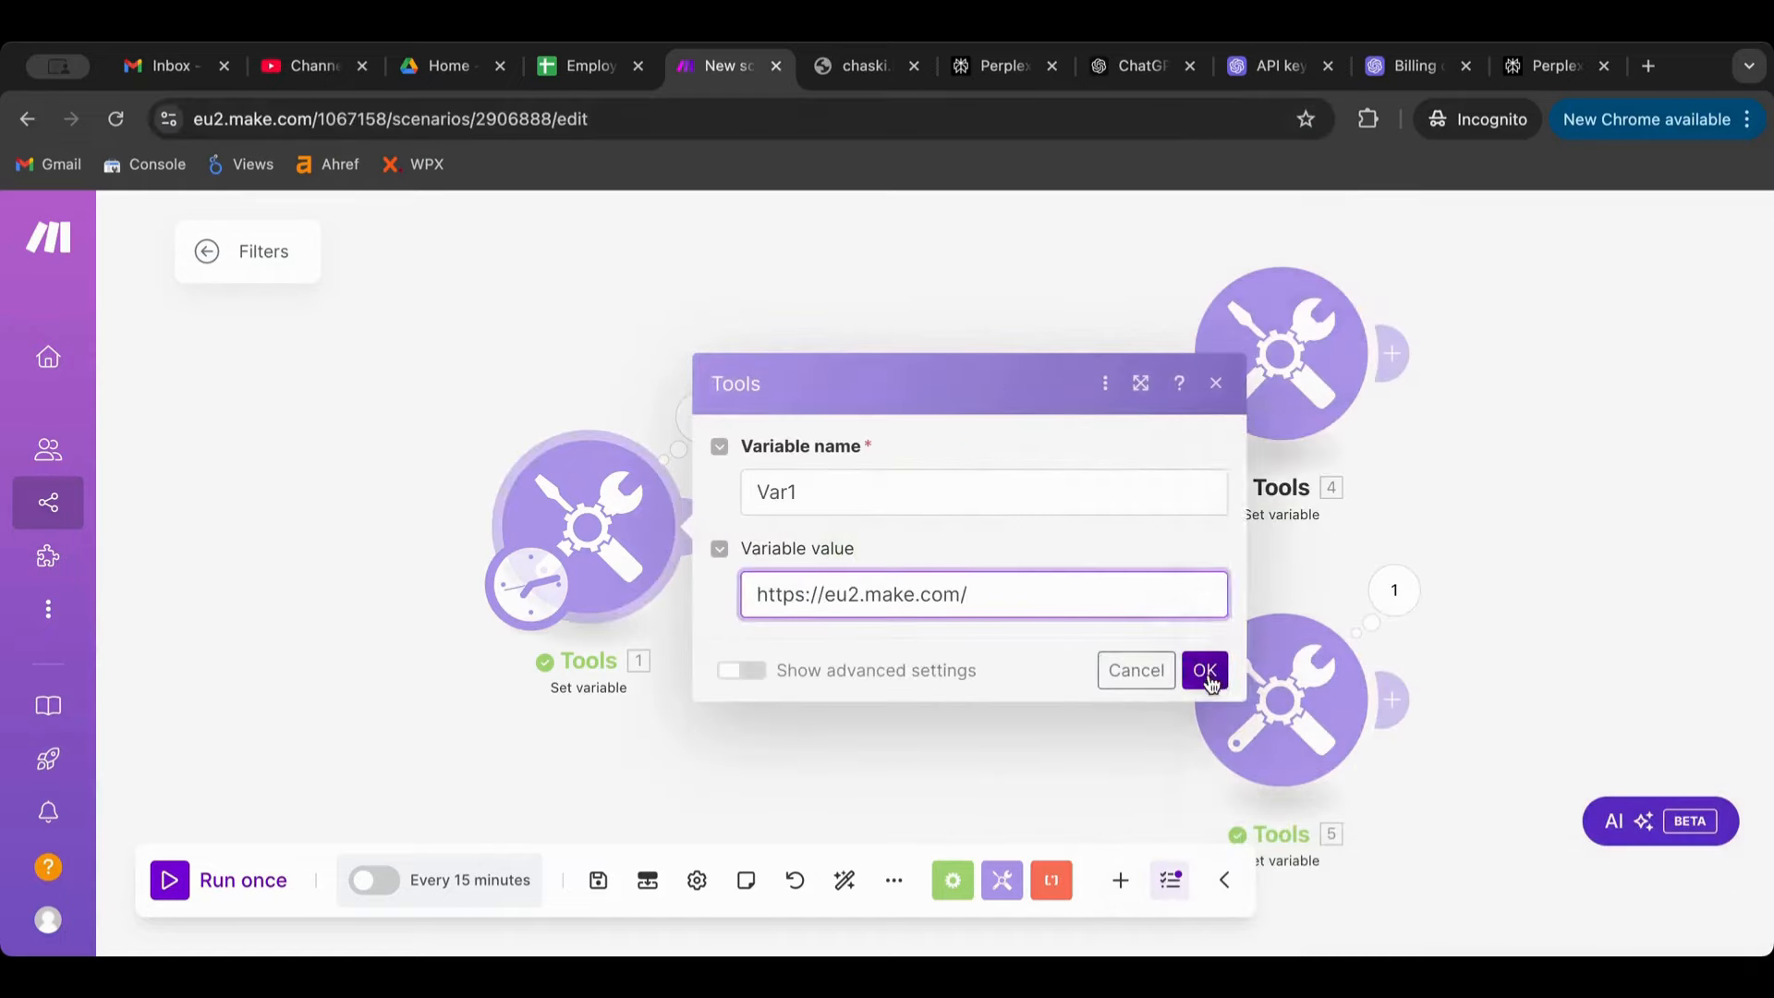
click(170, 881)
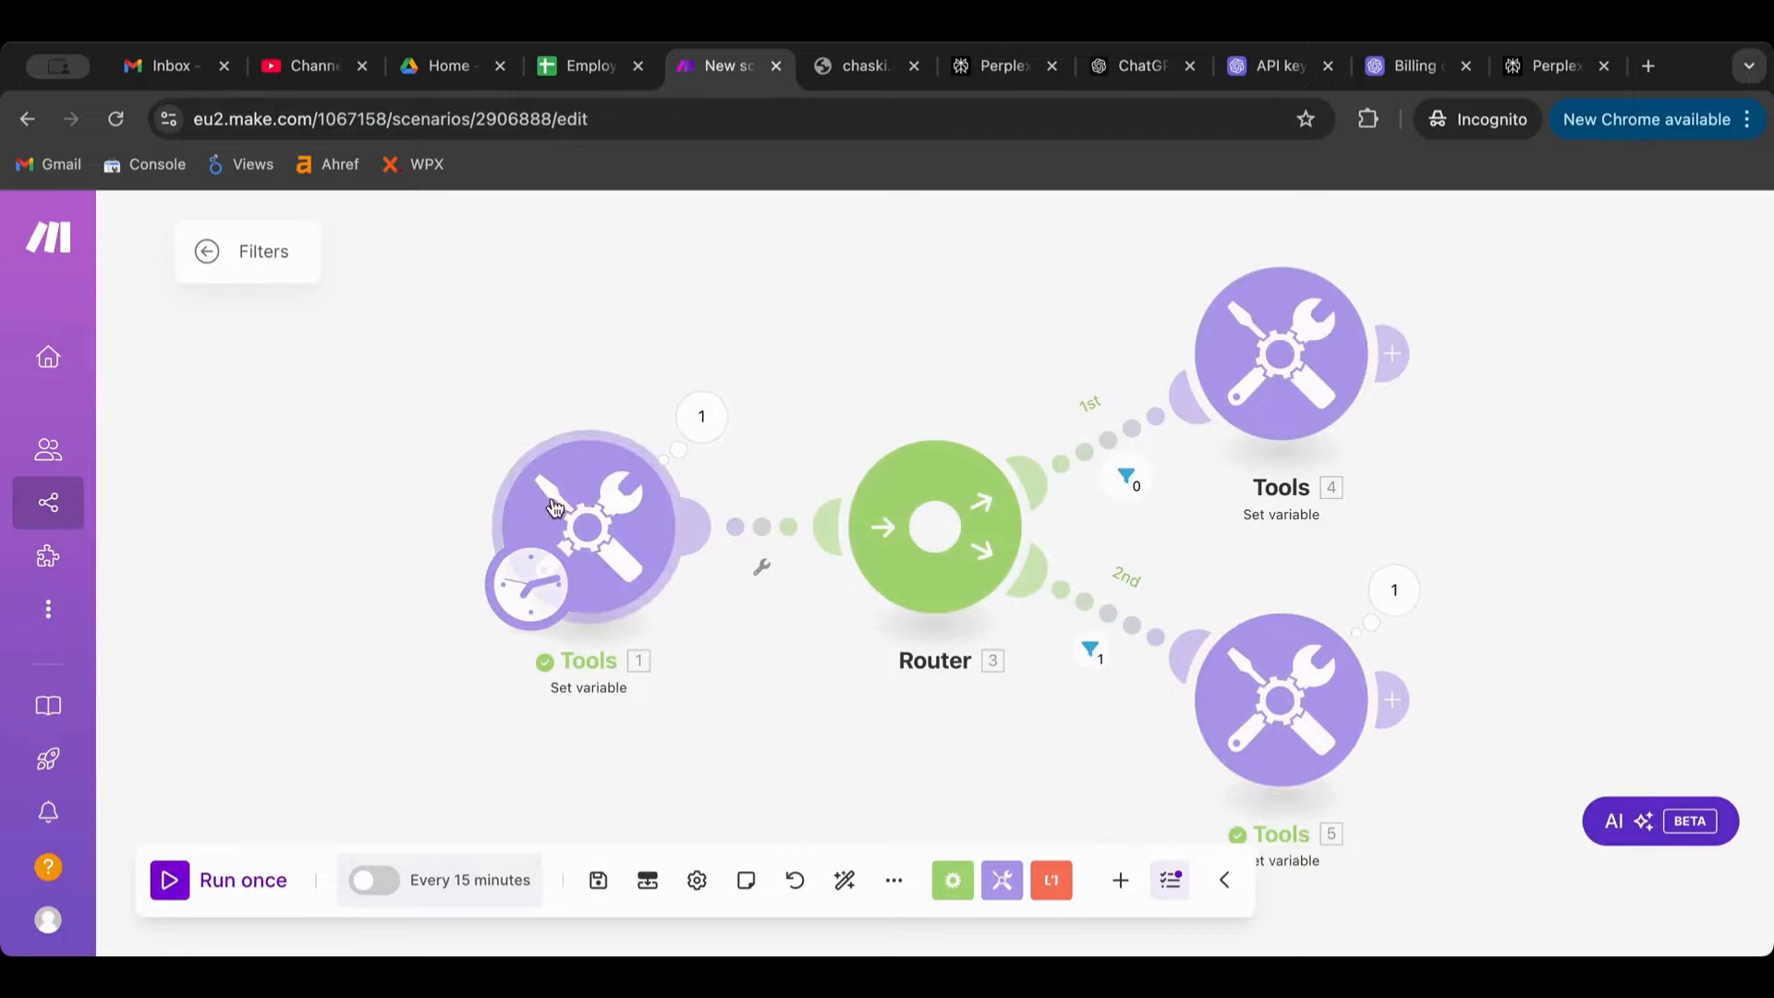
Set Var1's value to a sample email address, save the module, and run the scenario once.
click(660, 504)
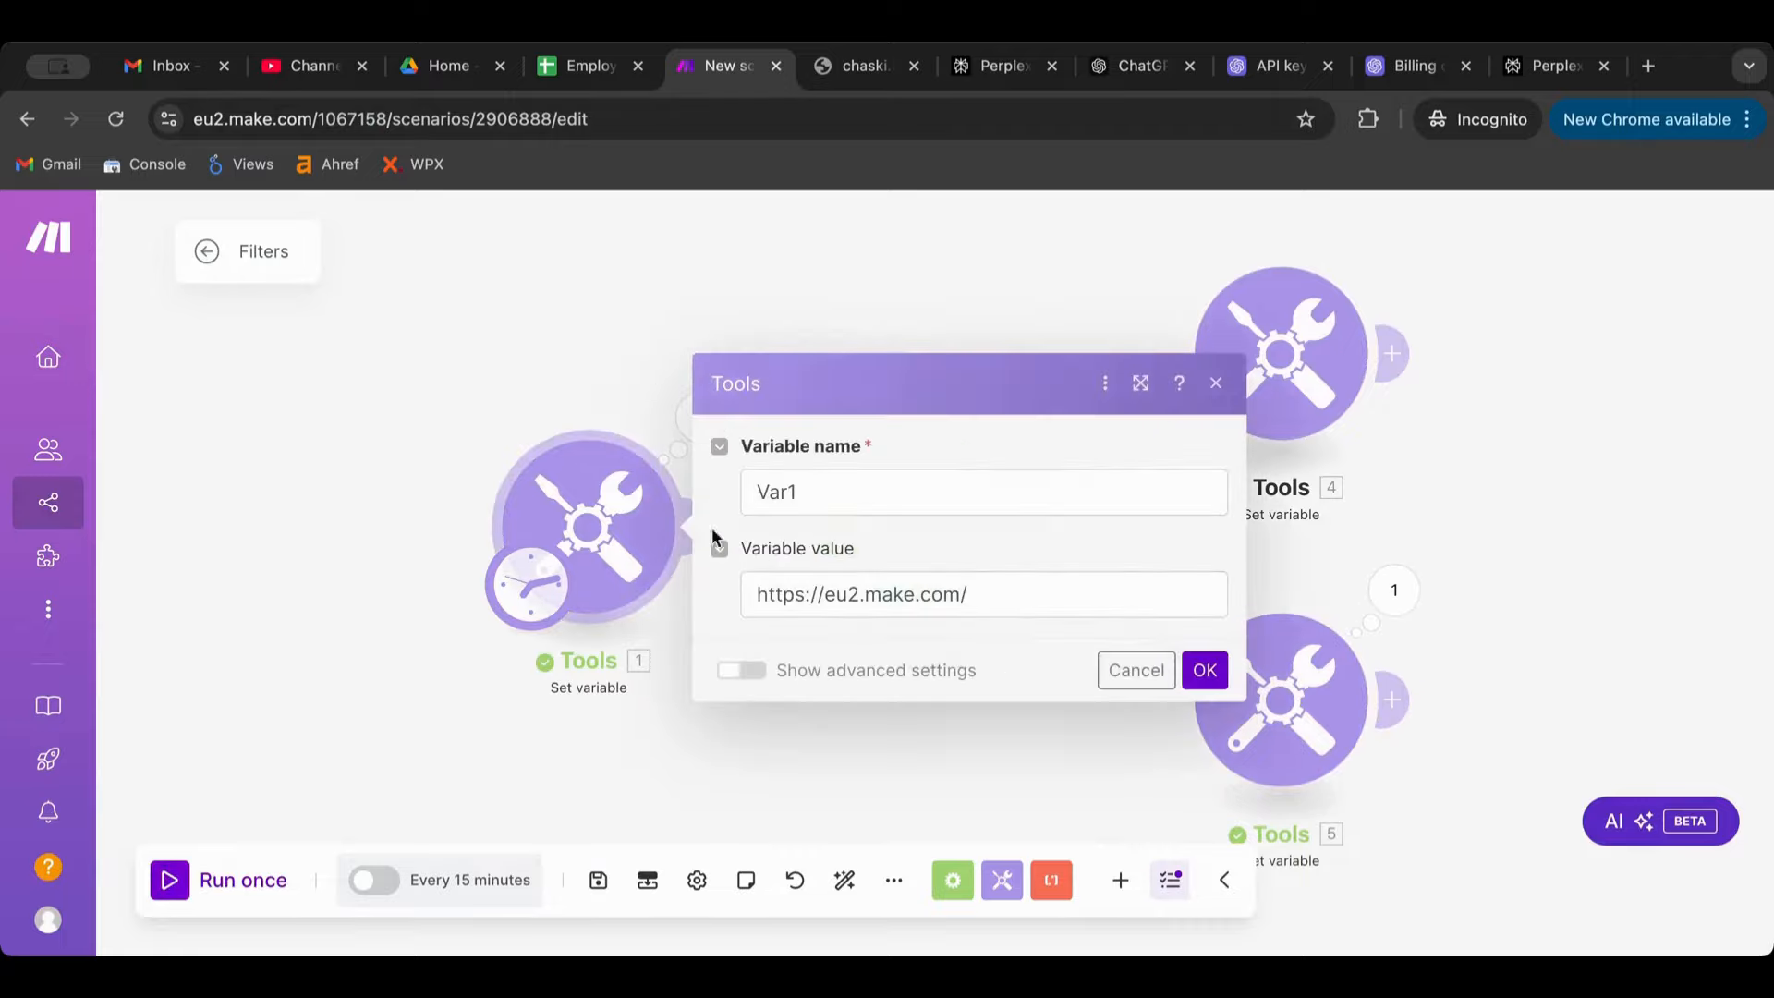
triple_click(982, 605)
text(name@name.com)
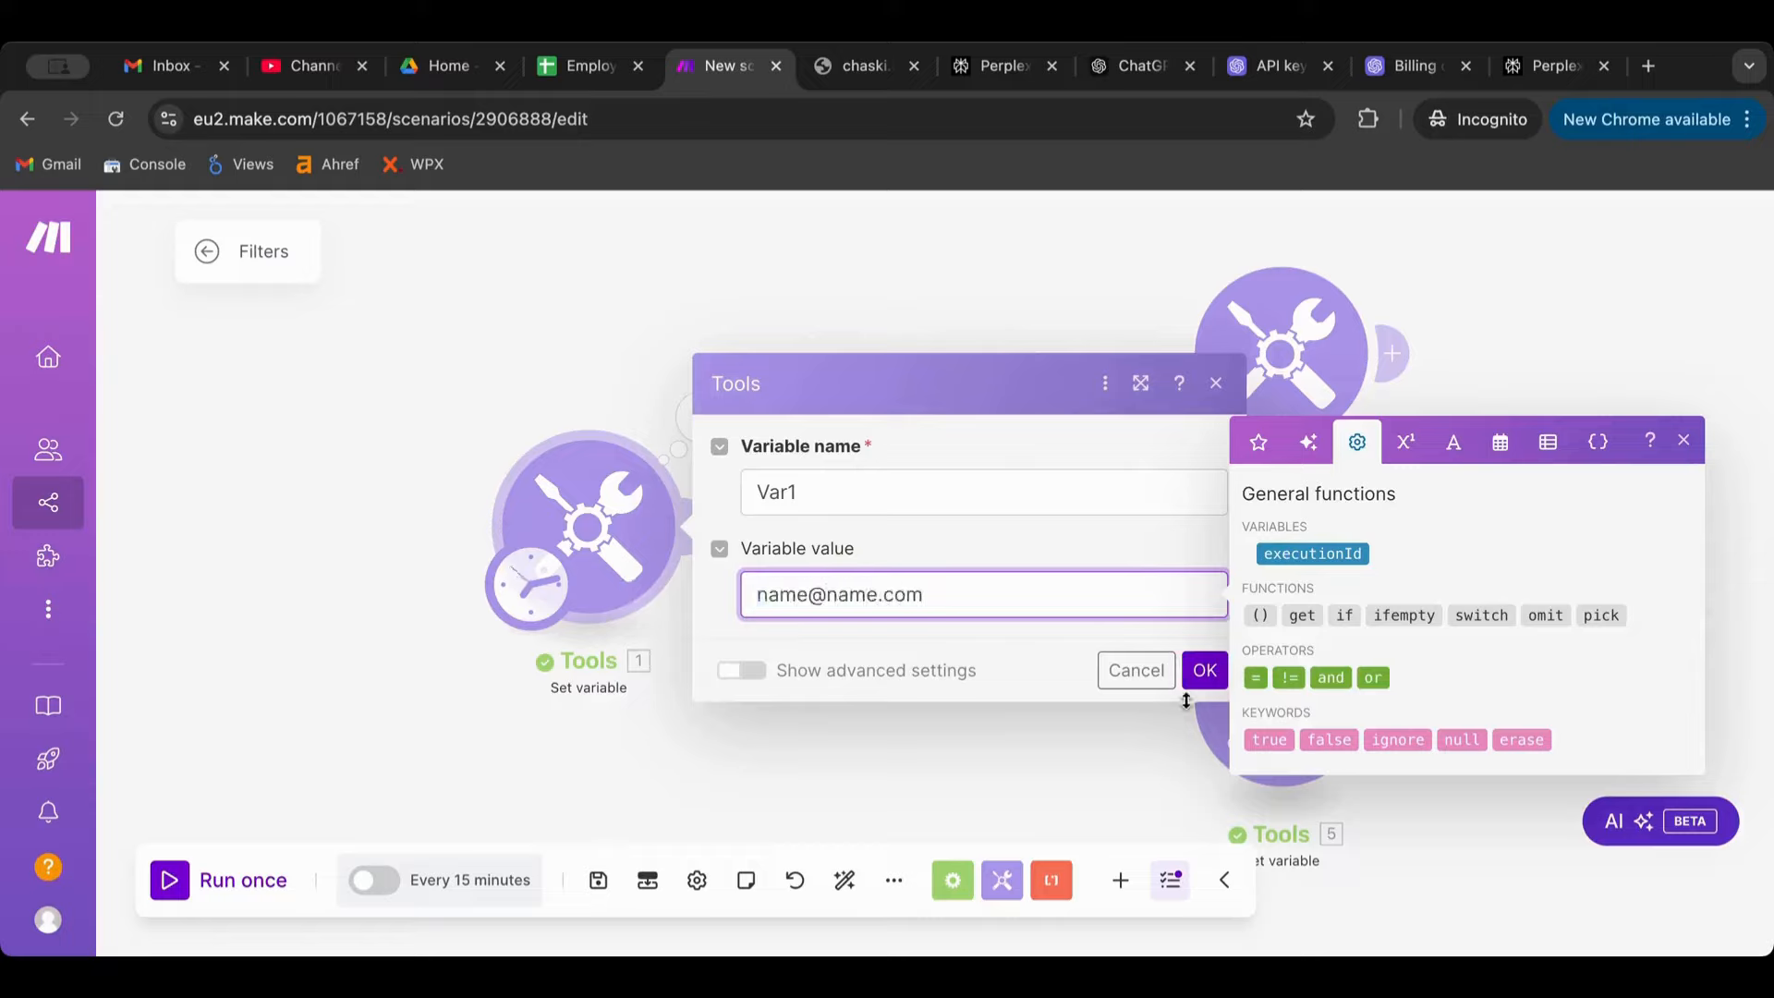
click(1203, 671)
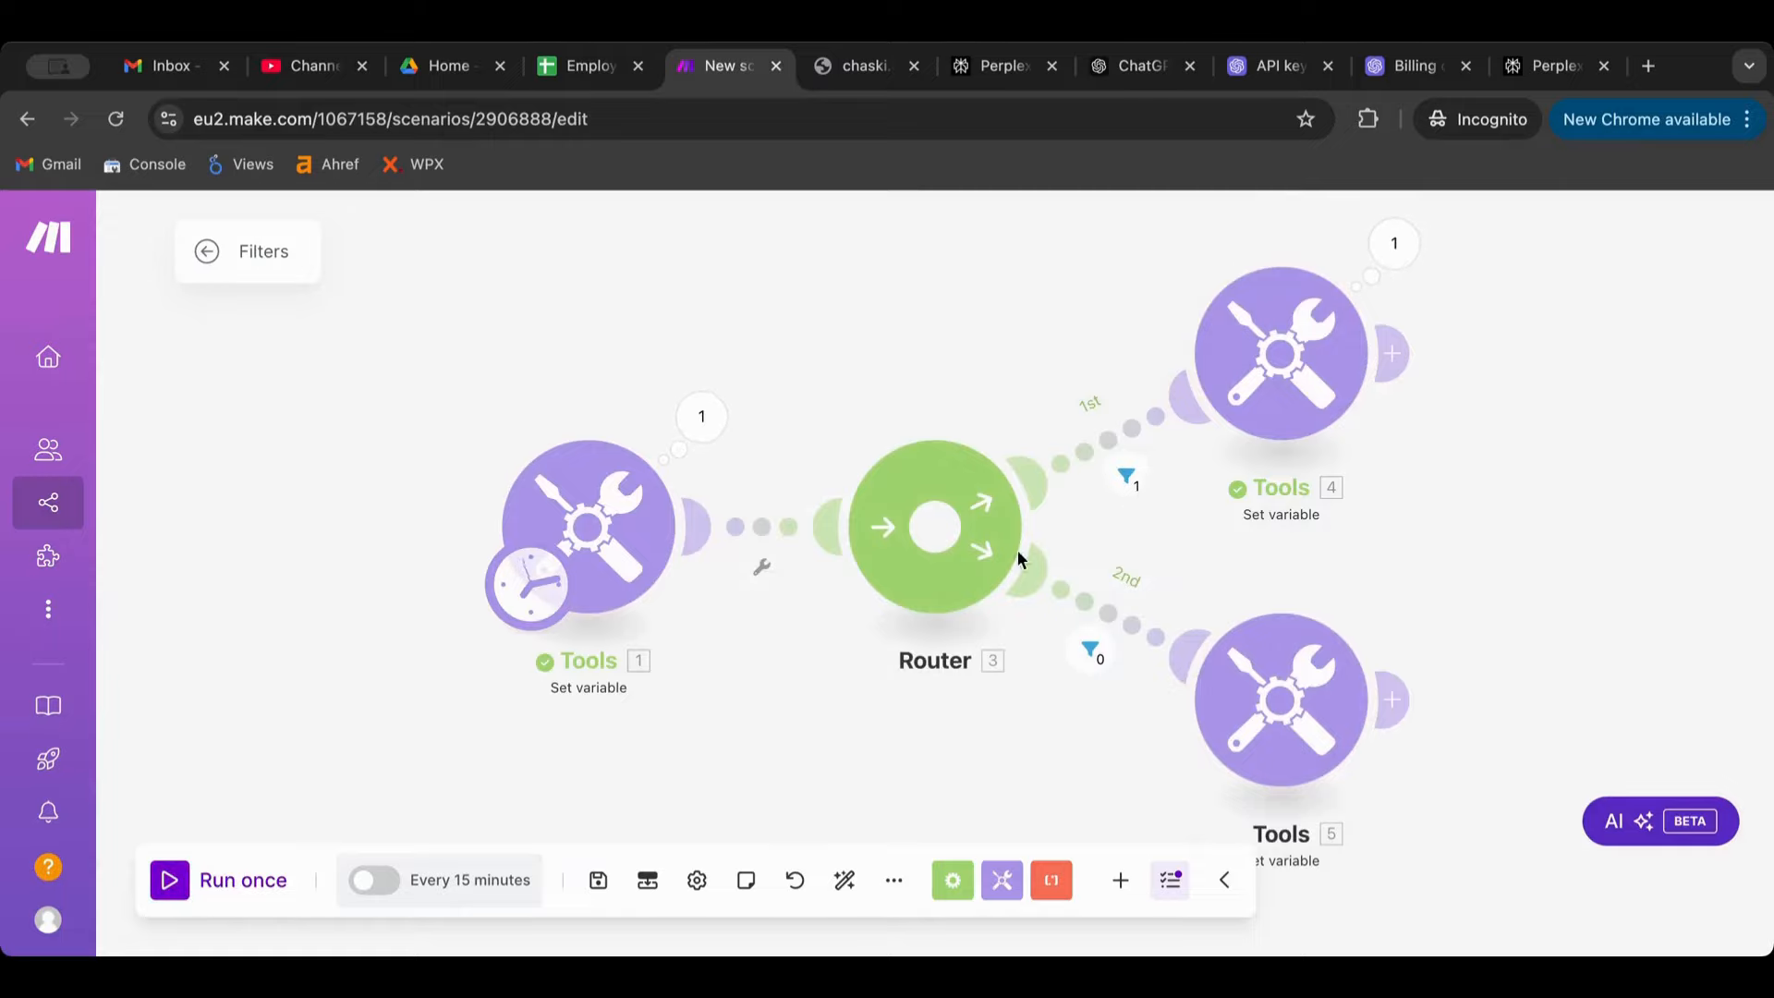
Replace Var1's value with the plain text name, save the module, and run the scenario once more.
click(596, 515)
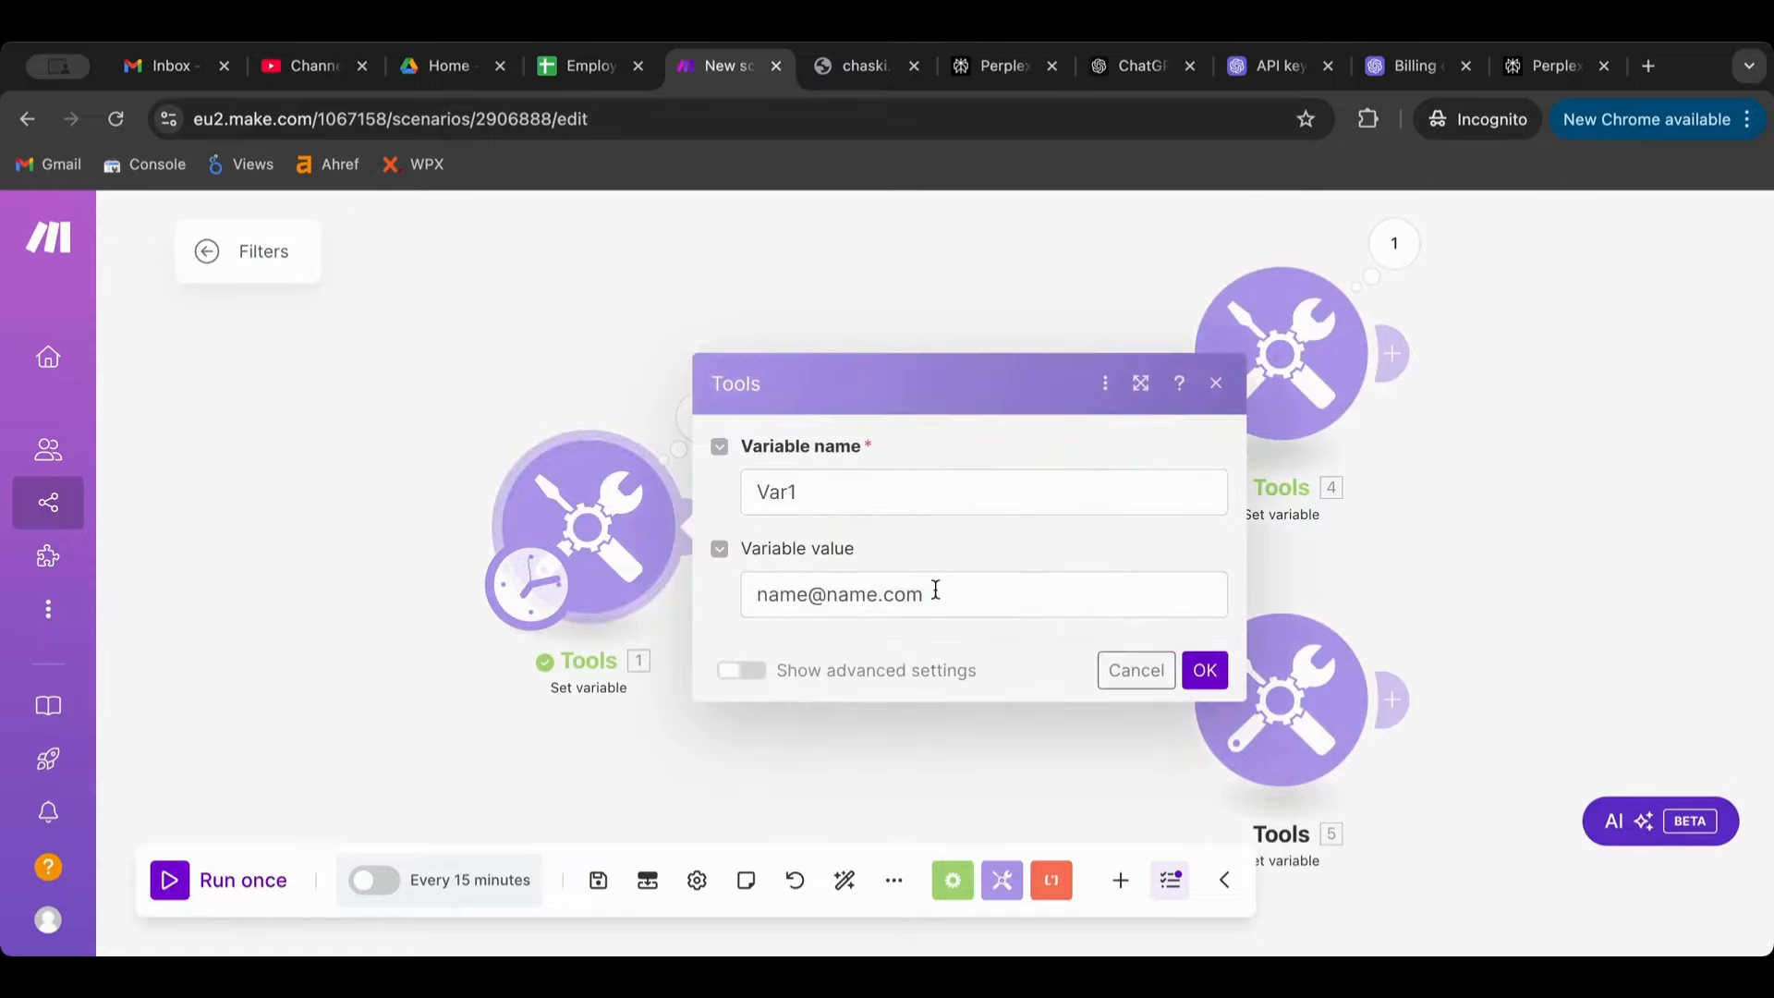
drag(960, 591, 602, 590)
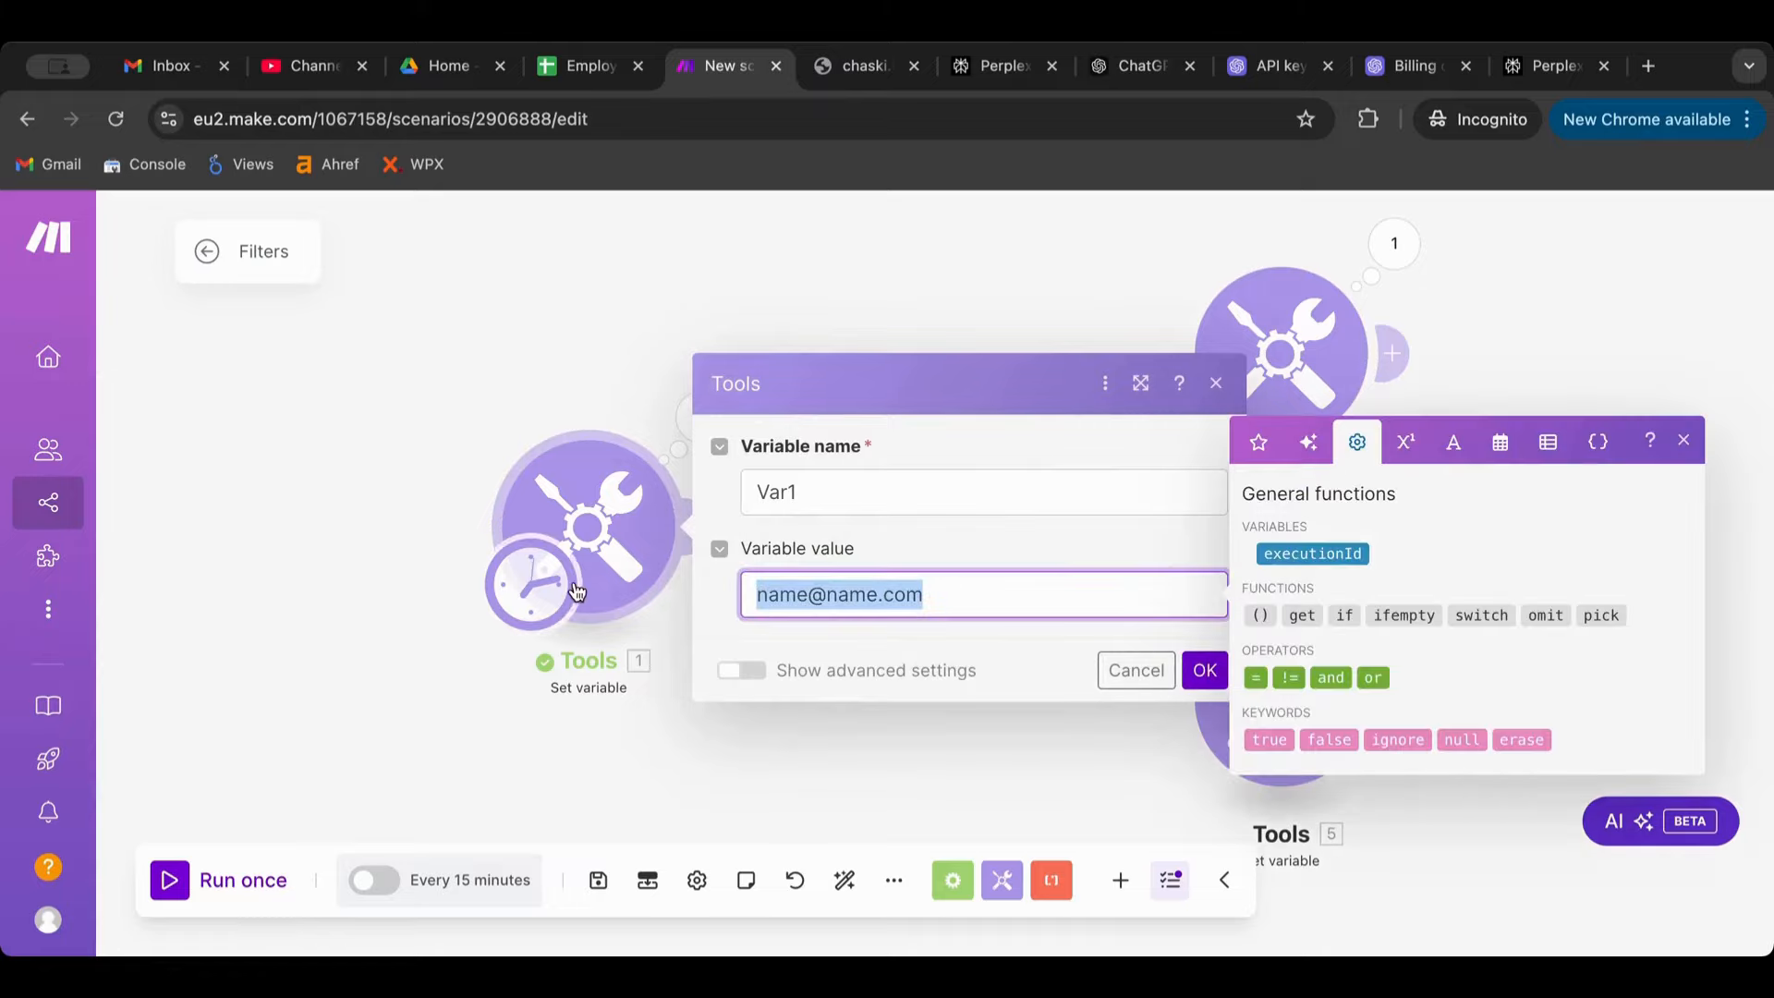
text(name)
click(1203, 671)
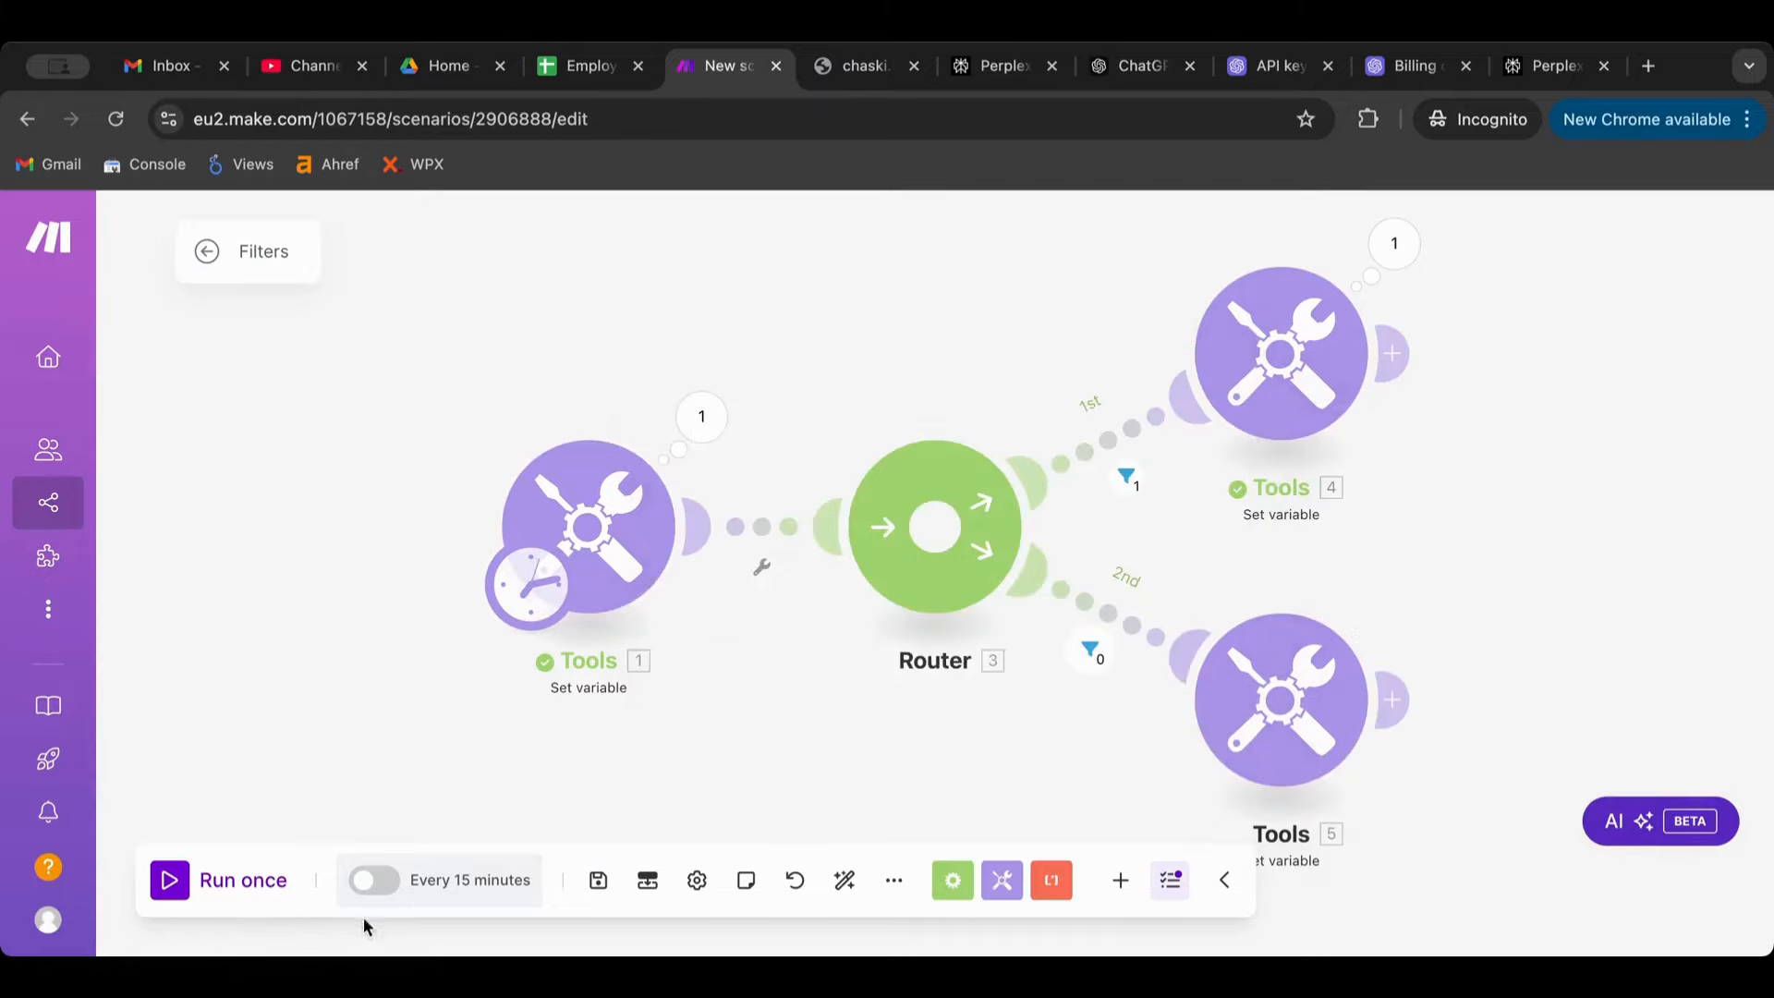
click(167, 882)
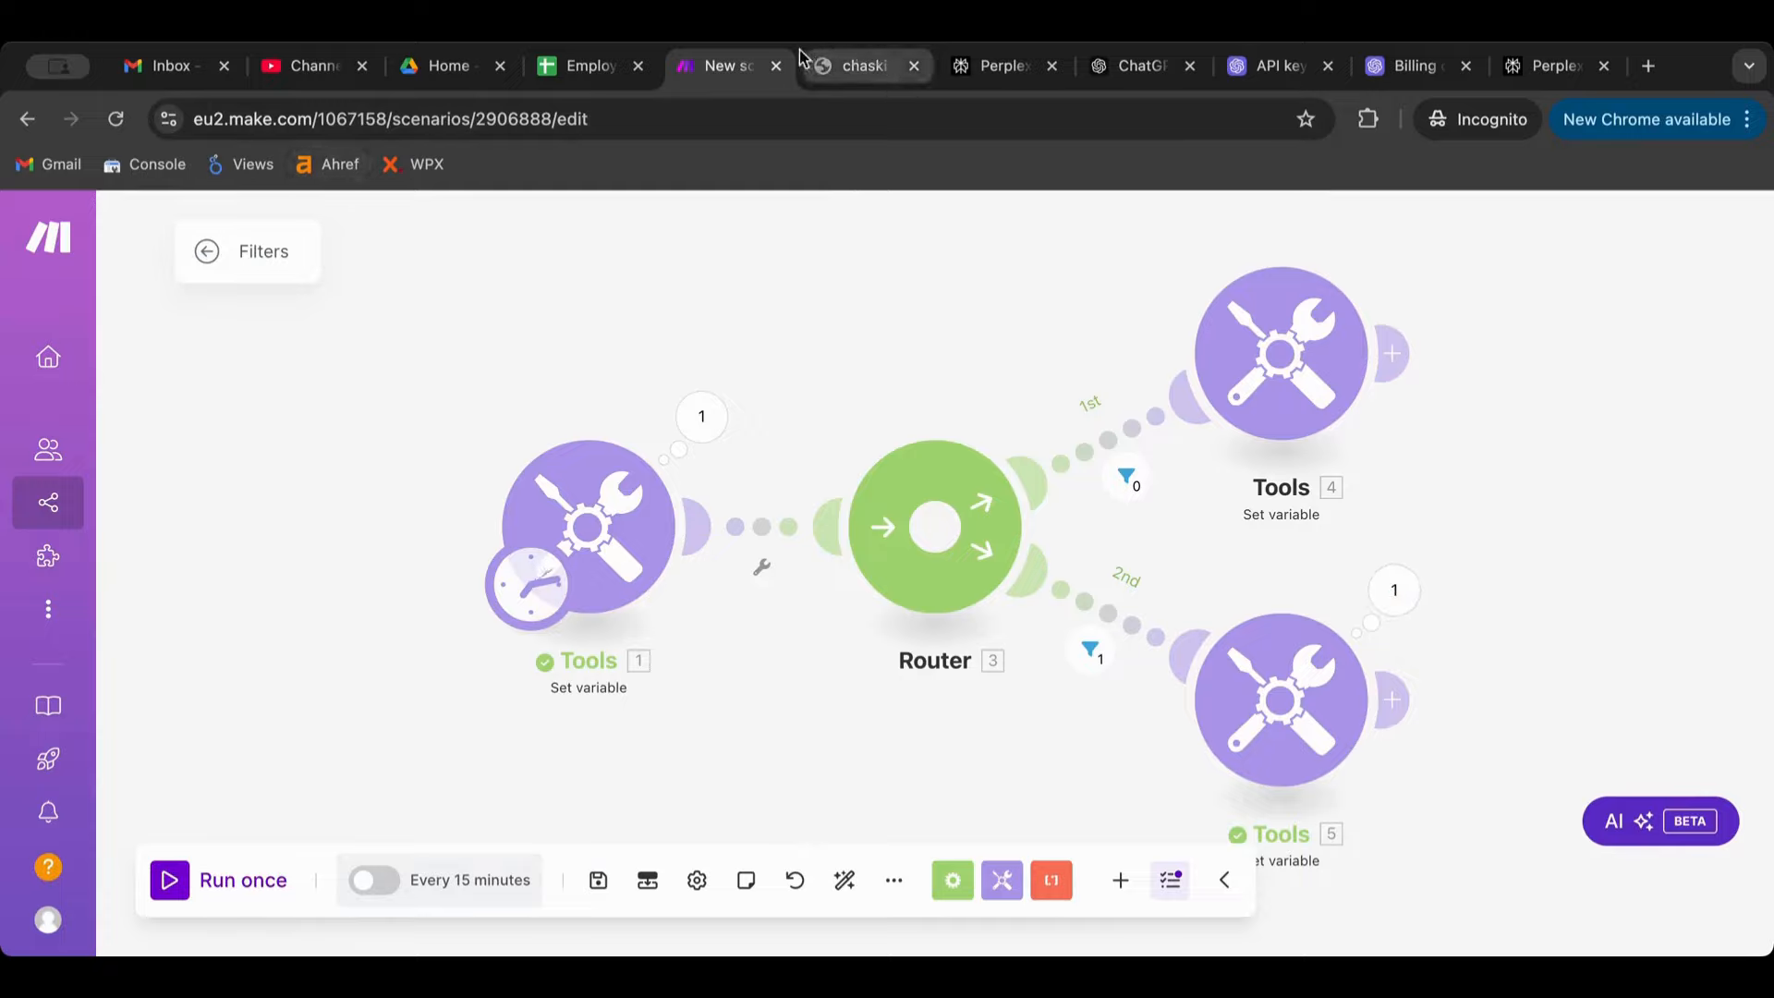
Set Var1's value to 1223 in the first module, save it, run the scenario once, and inspect the second route's filter result.
click(625, 494)
double_click(833, 596)
text(1223)
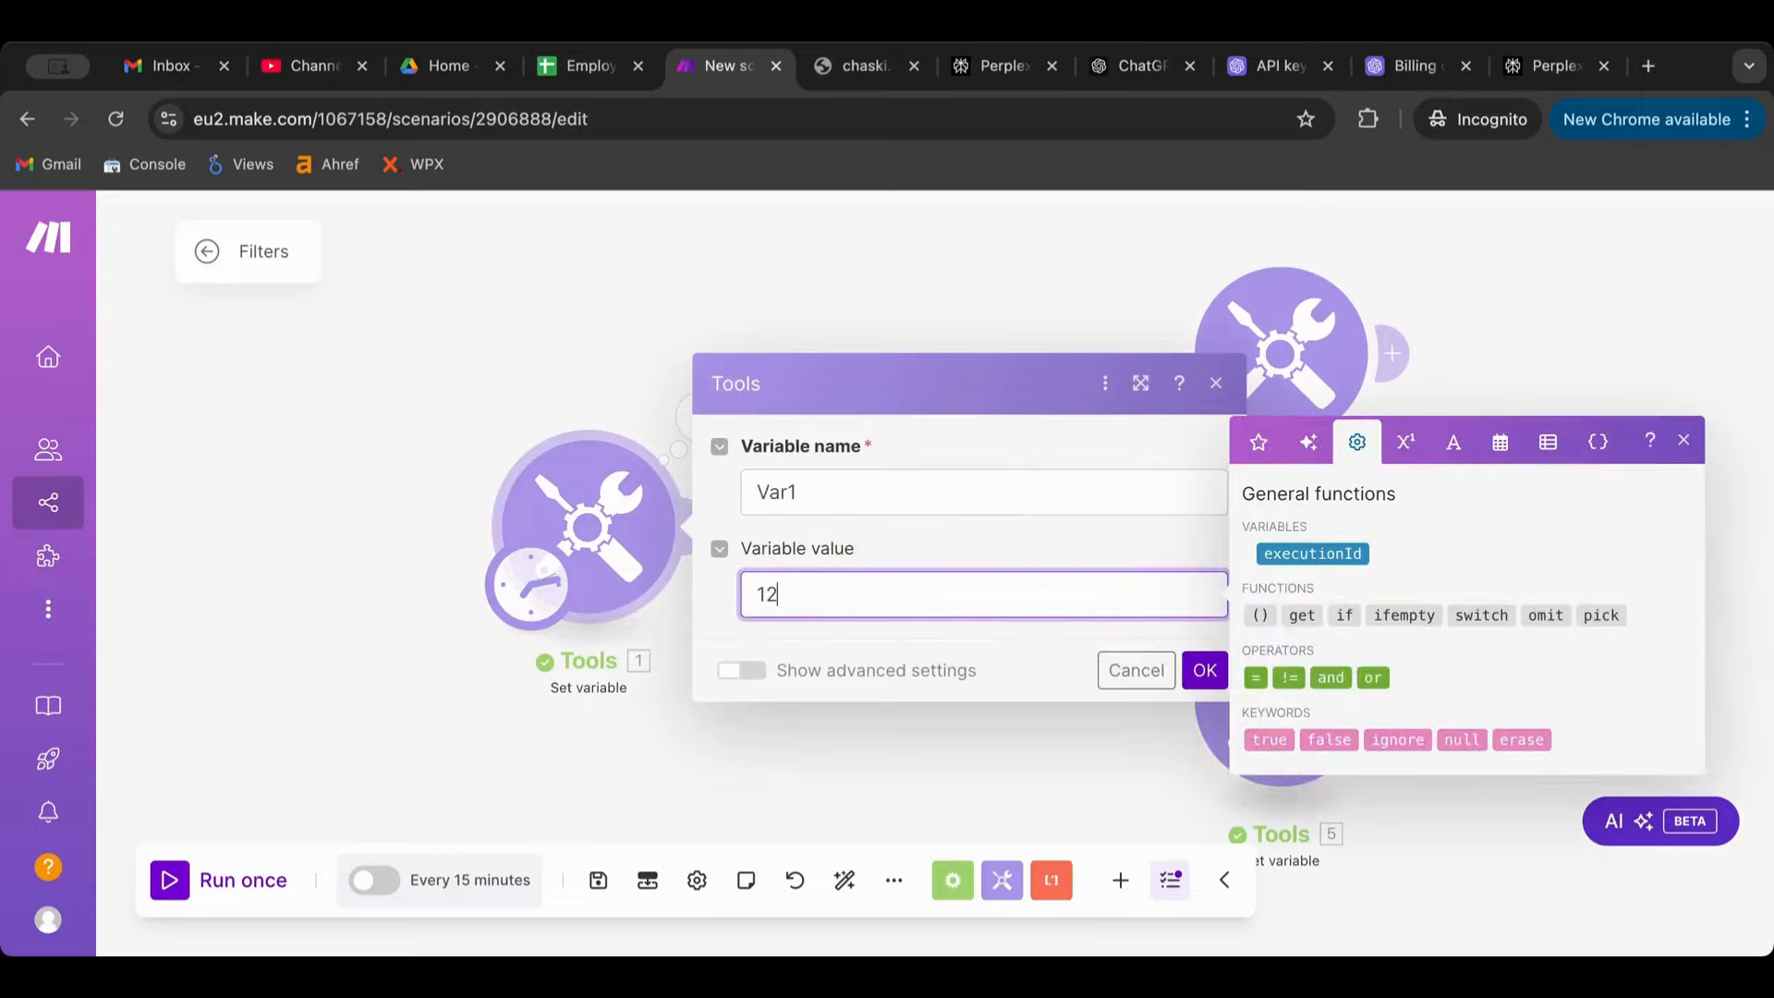
click(1204, 670)
click(188, 885)
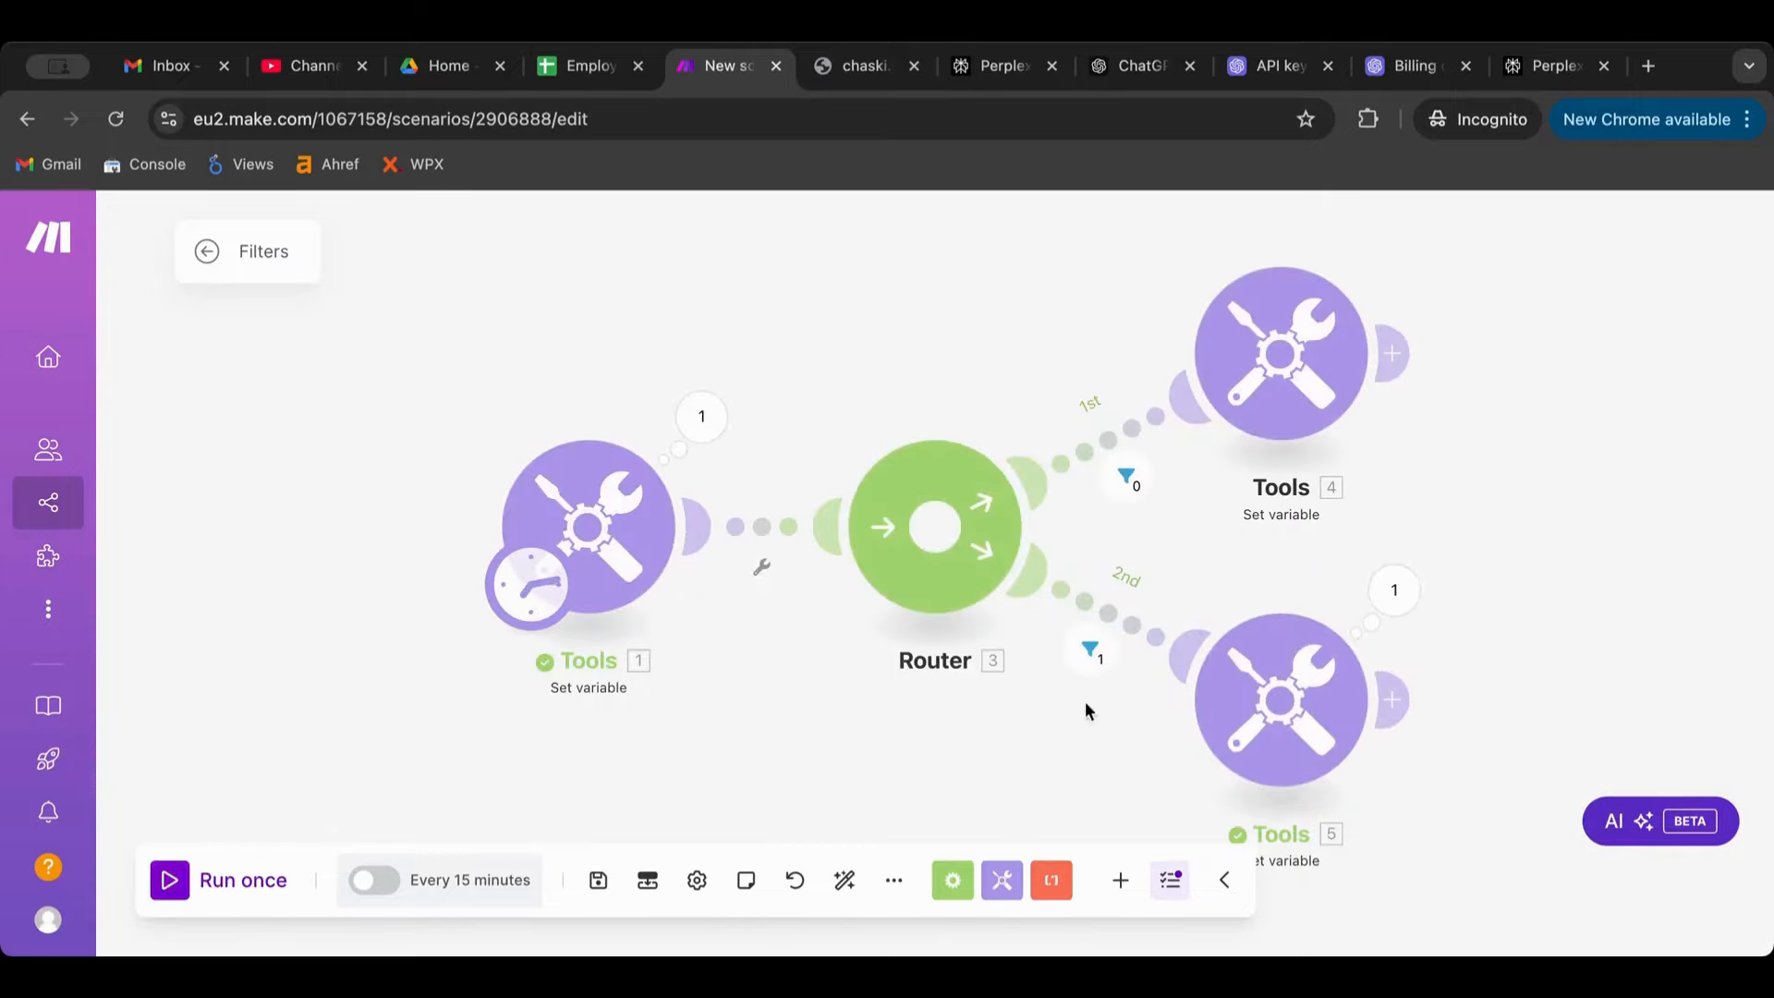
click(1088, 649)
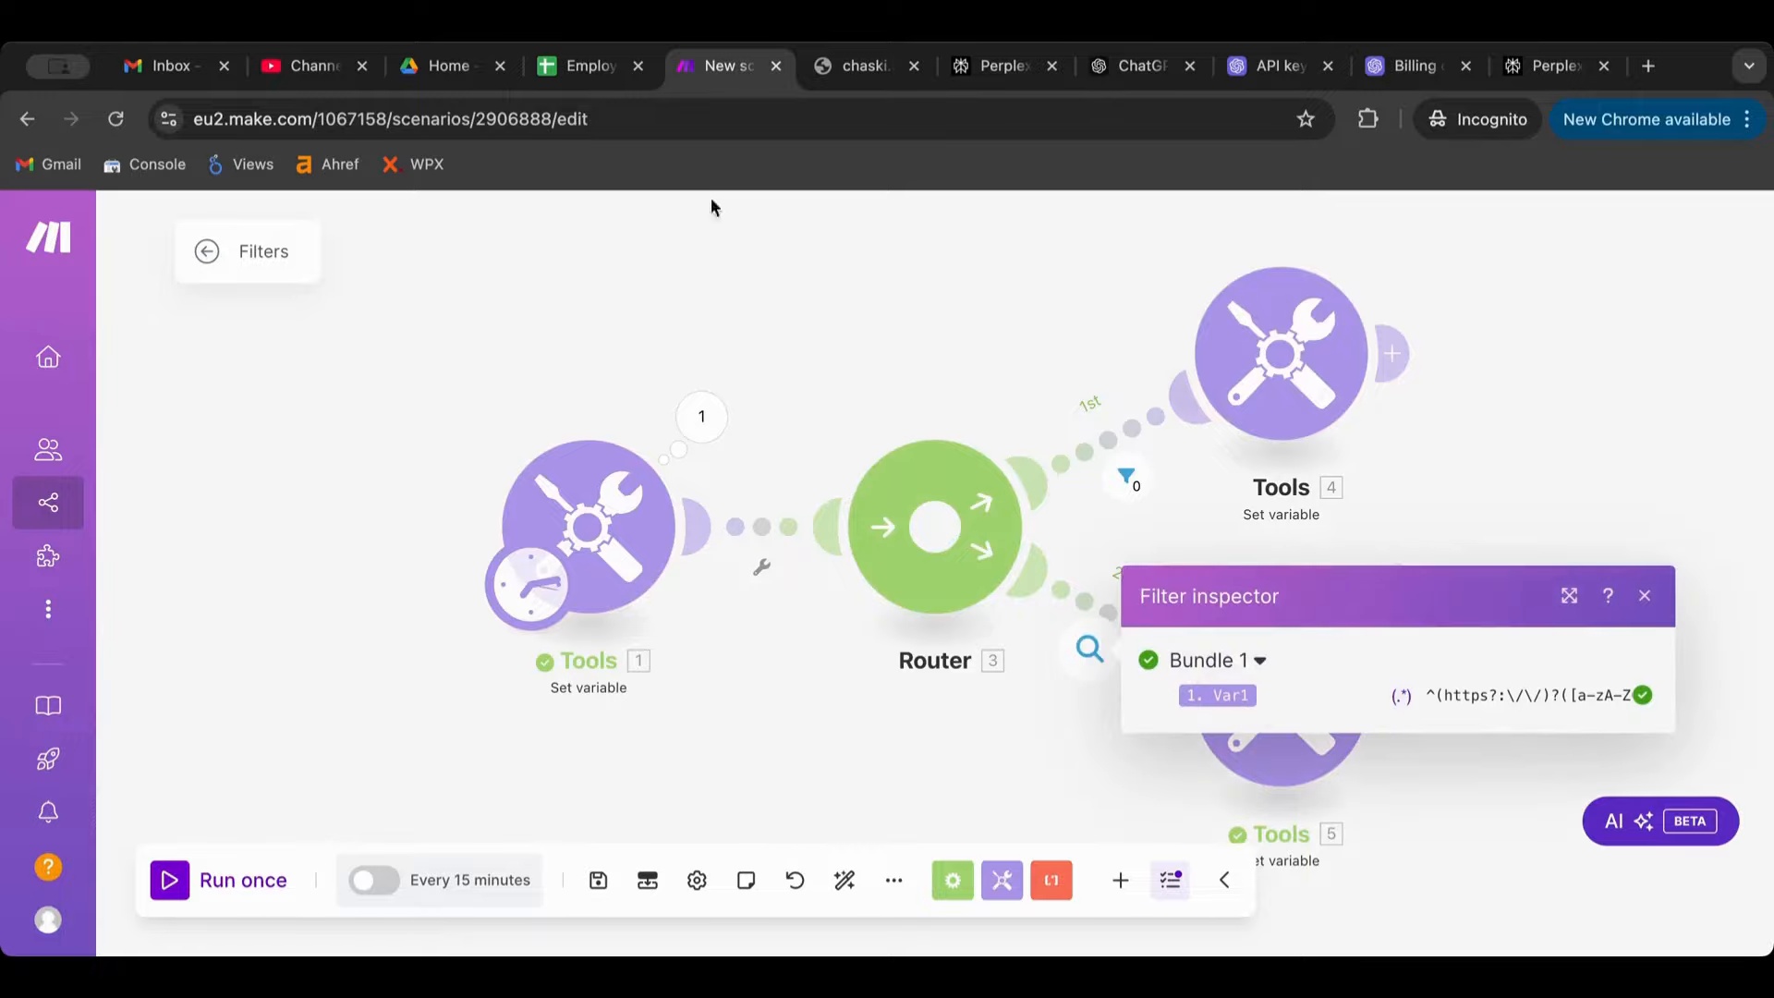
Switch to ChatGPT, send the request "can you please fix it to only check to URLs", and copy the regex from its reply.
click(1109, 80)
scroll(1013, 511, down, 10)
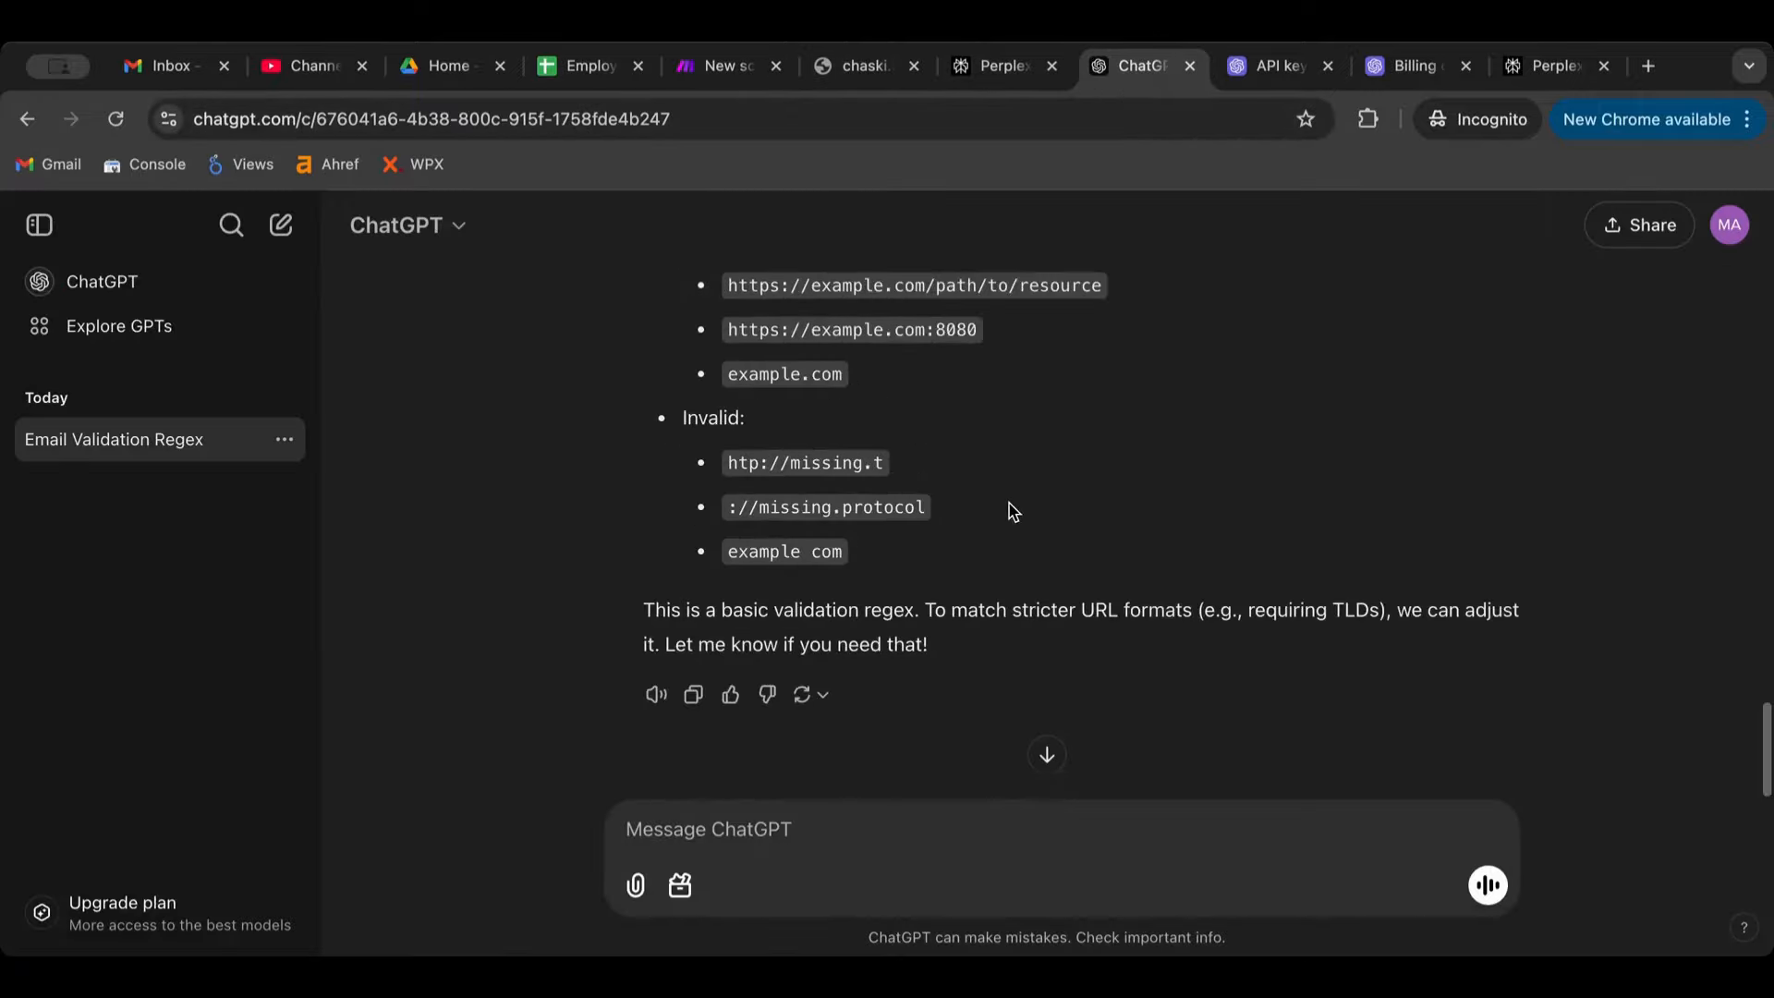
click(871, 841)
text(can you )
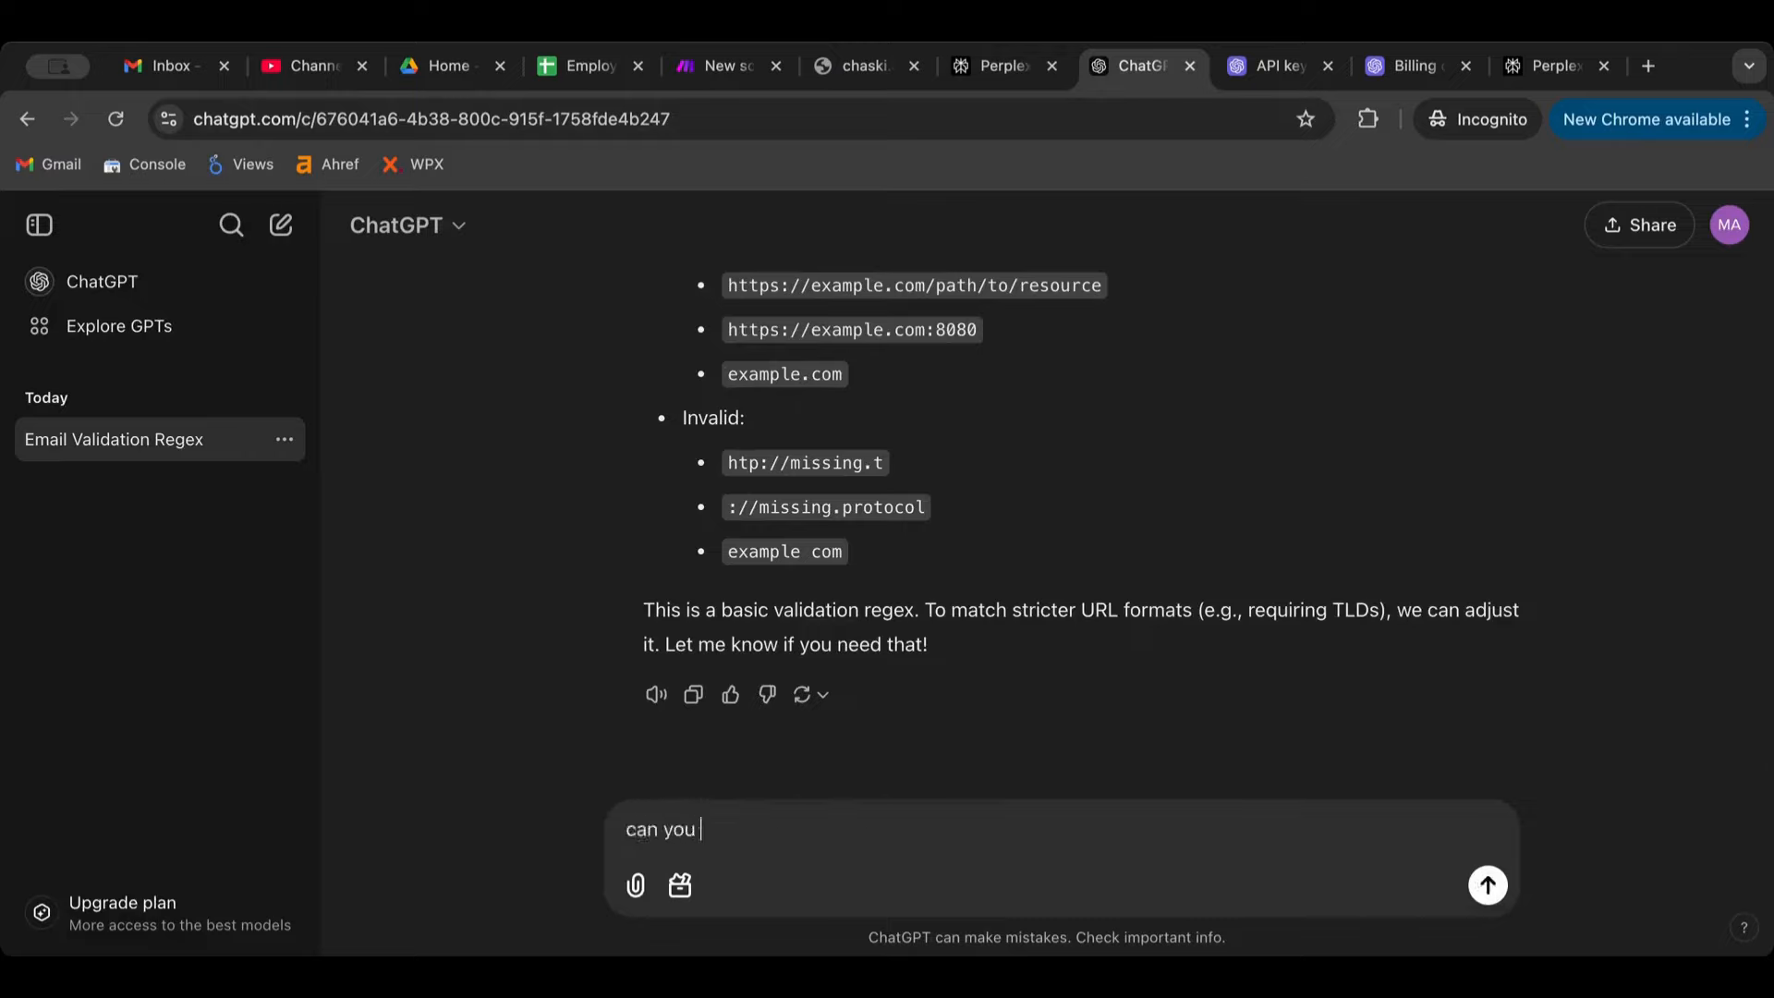
text(please fix it to only check to URLs)
key(Return)
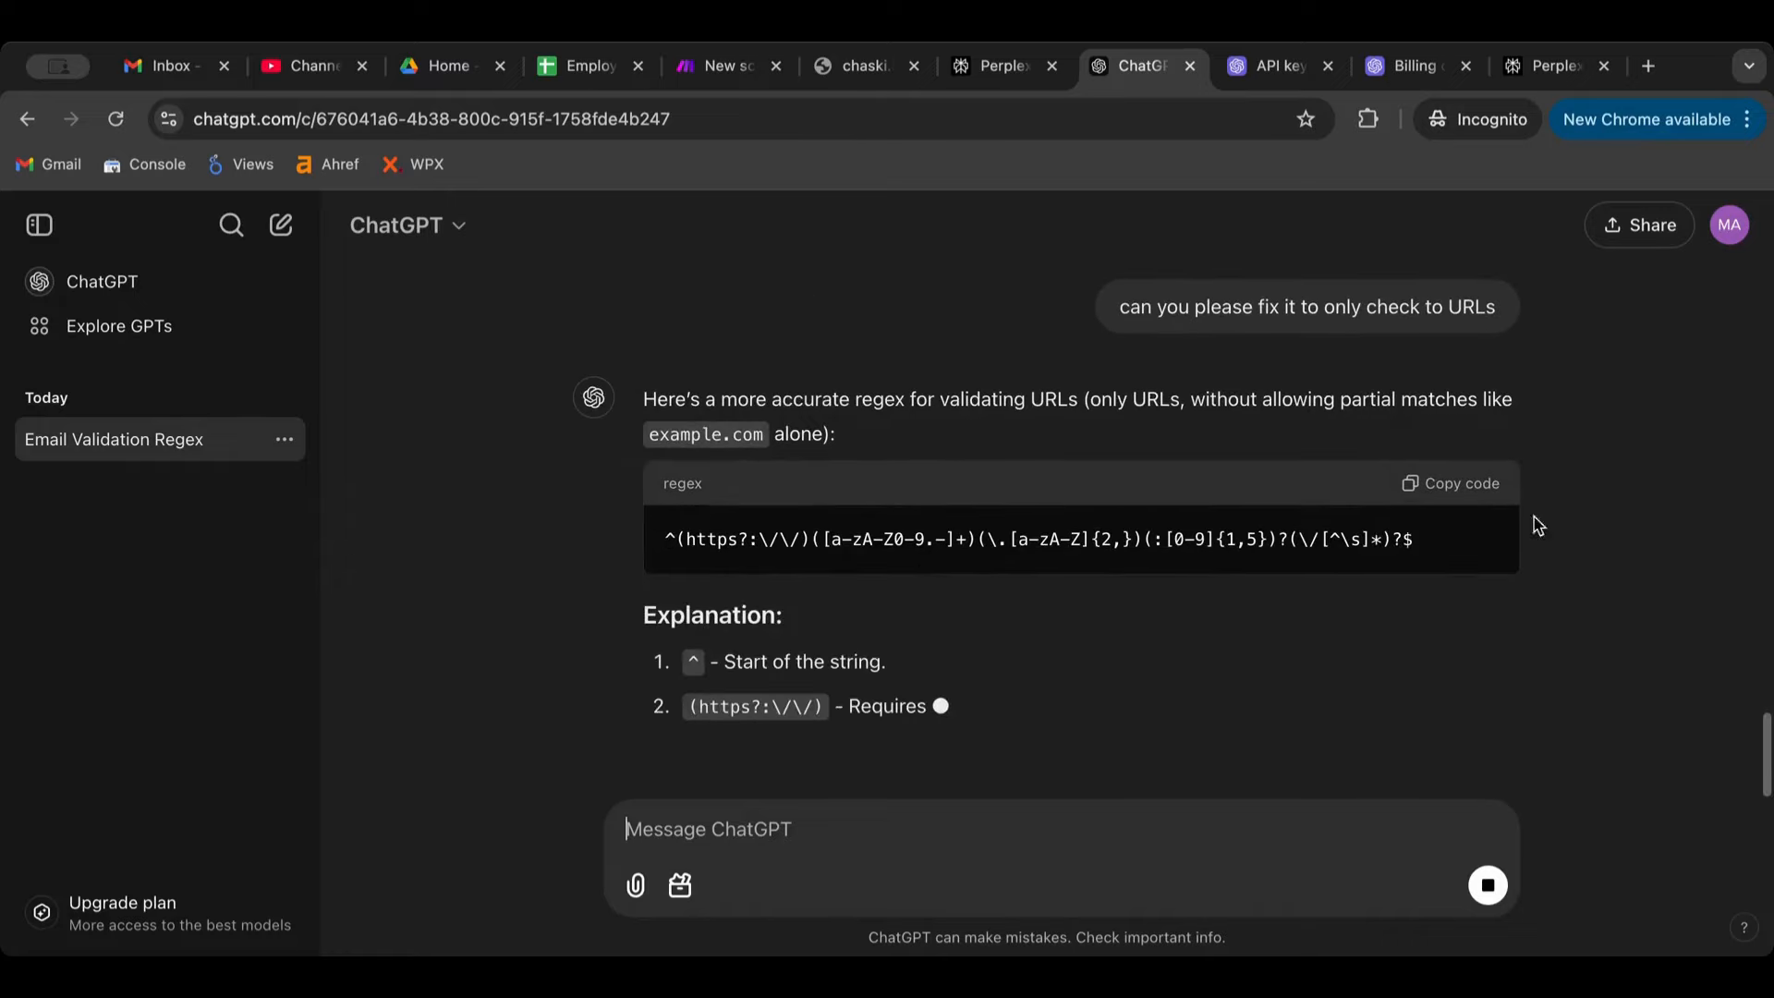
click(1475, 486)
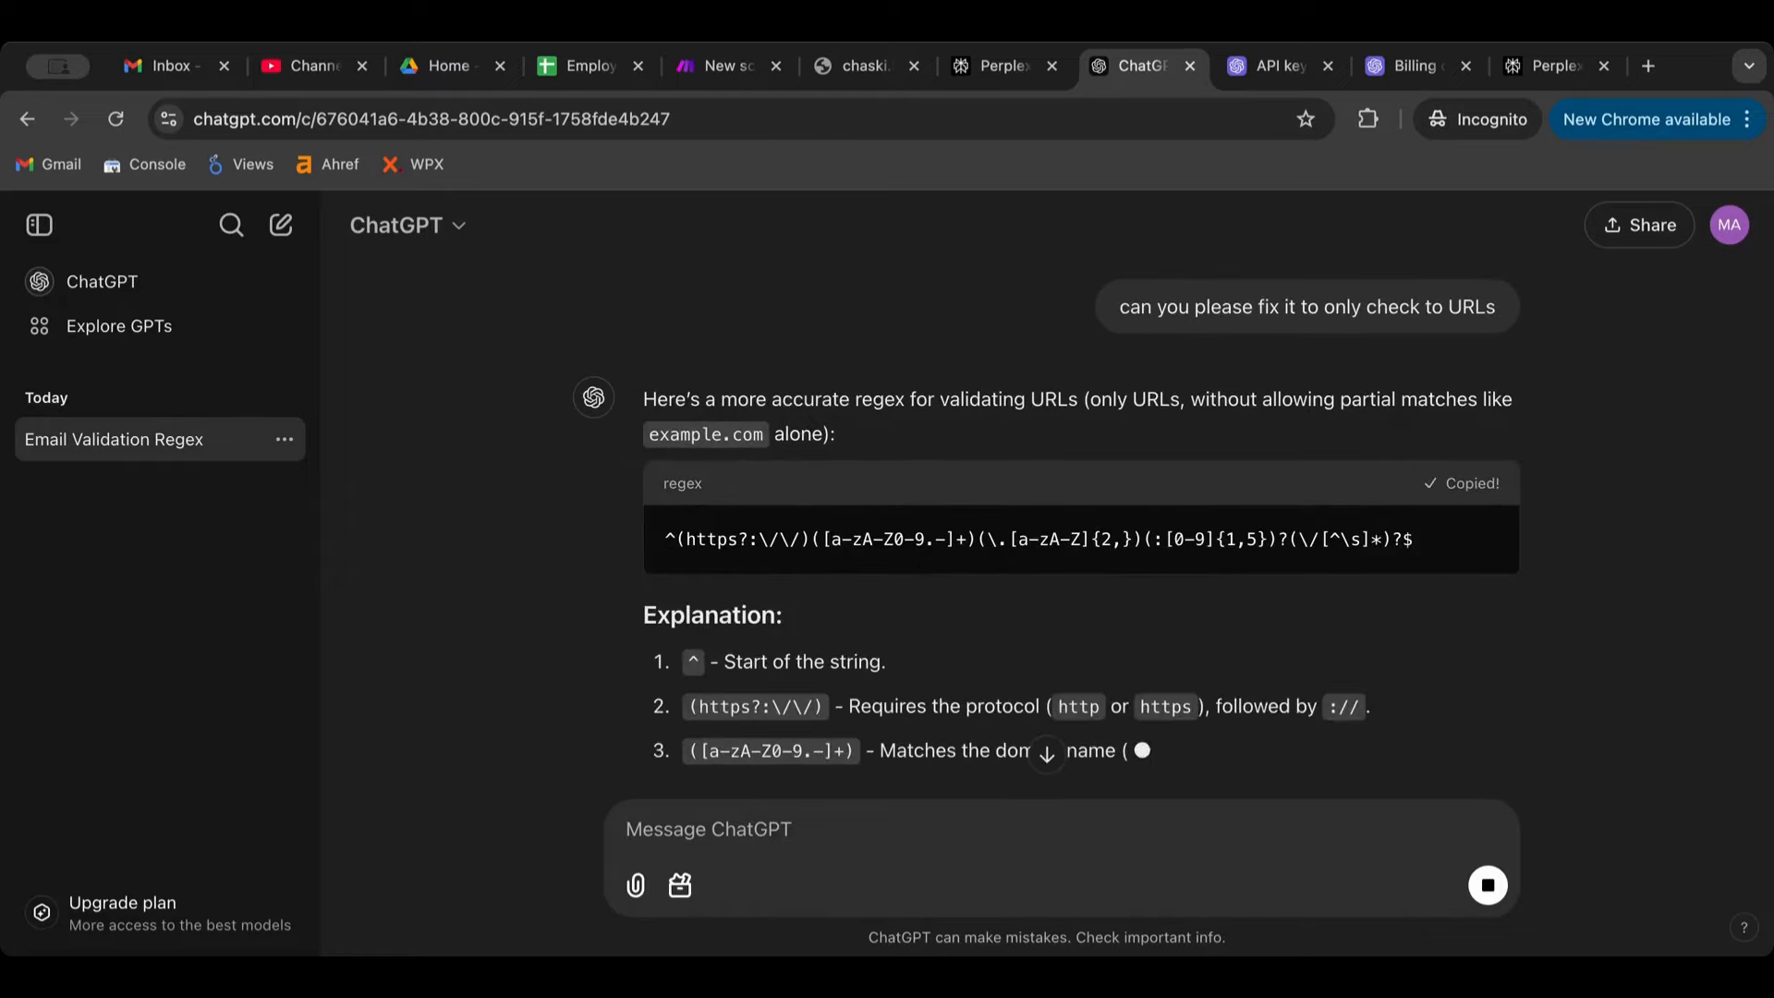
In Make, replace the second route's filter pattern with ^(https?:\/\/)([a-zA-Z0-9.-]+)(\.[a-zA-Z]{2,})(:[0-9]{1,5})?(\/[^\s]*)?$, save the filter, and run the scenario once.
click(704, 72)
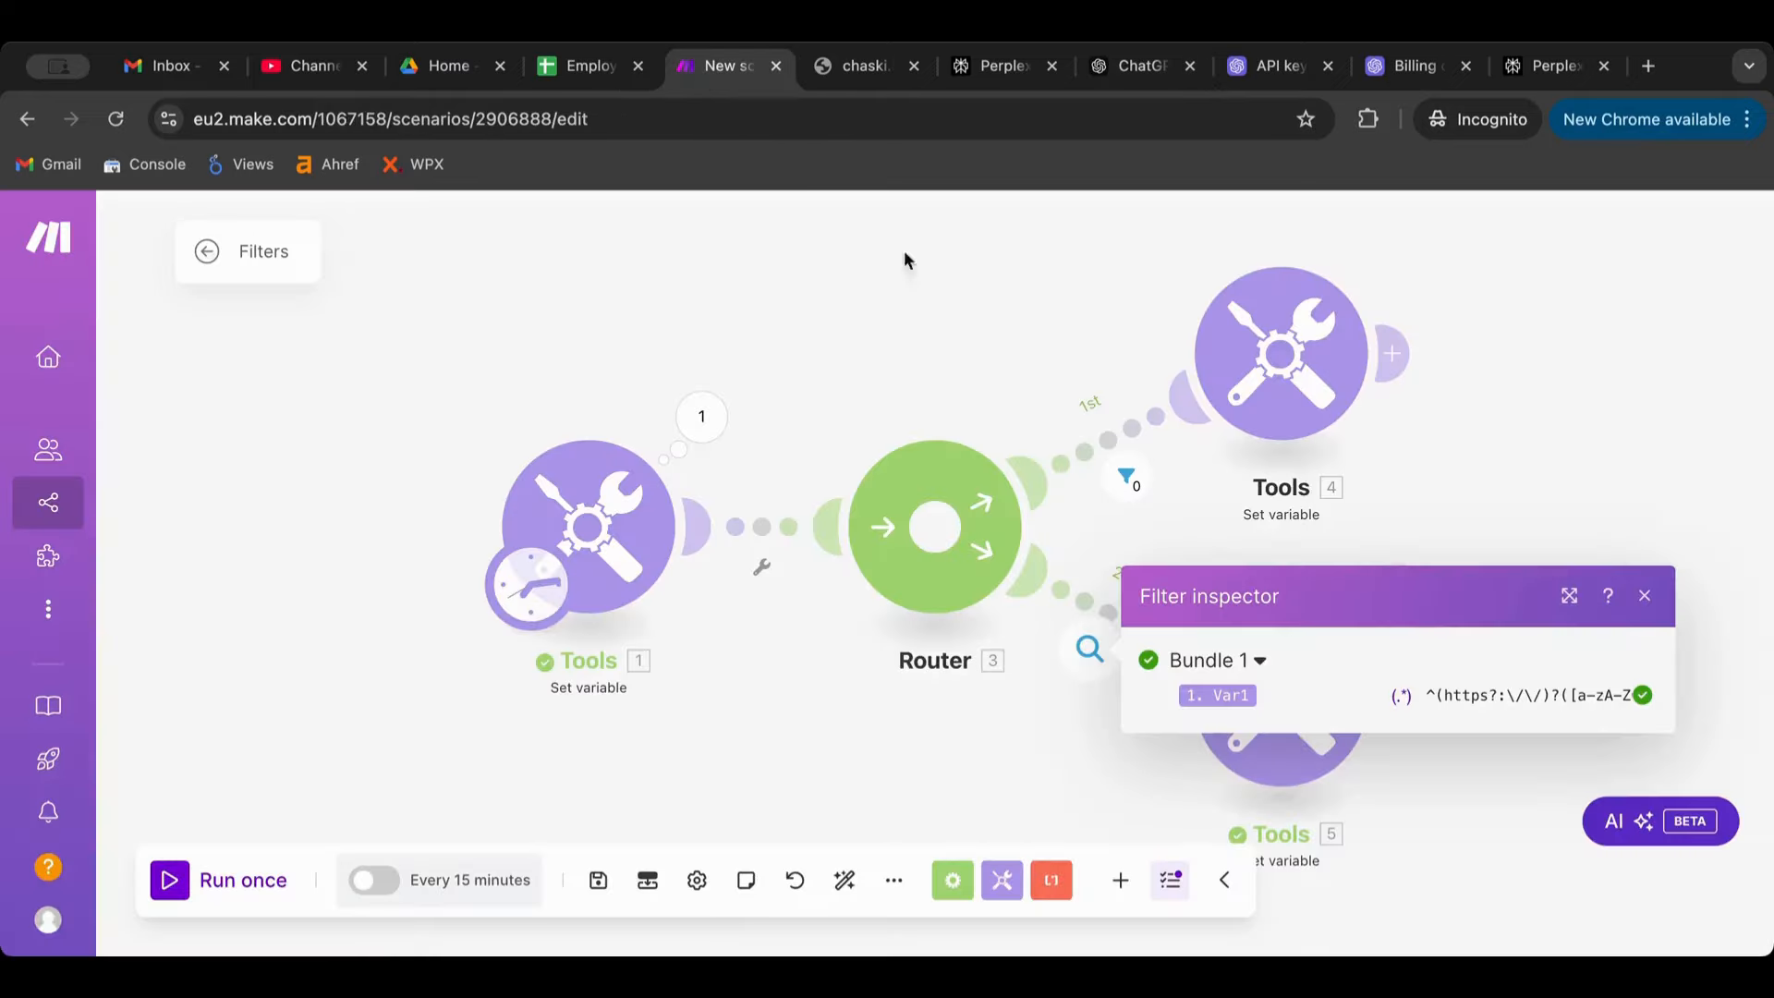
click(565, 513)
click(524, 341)
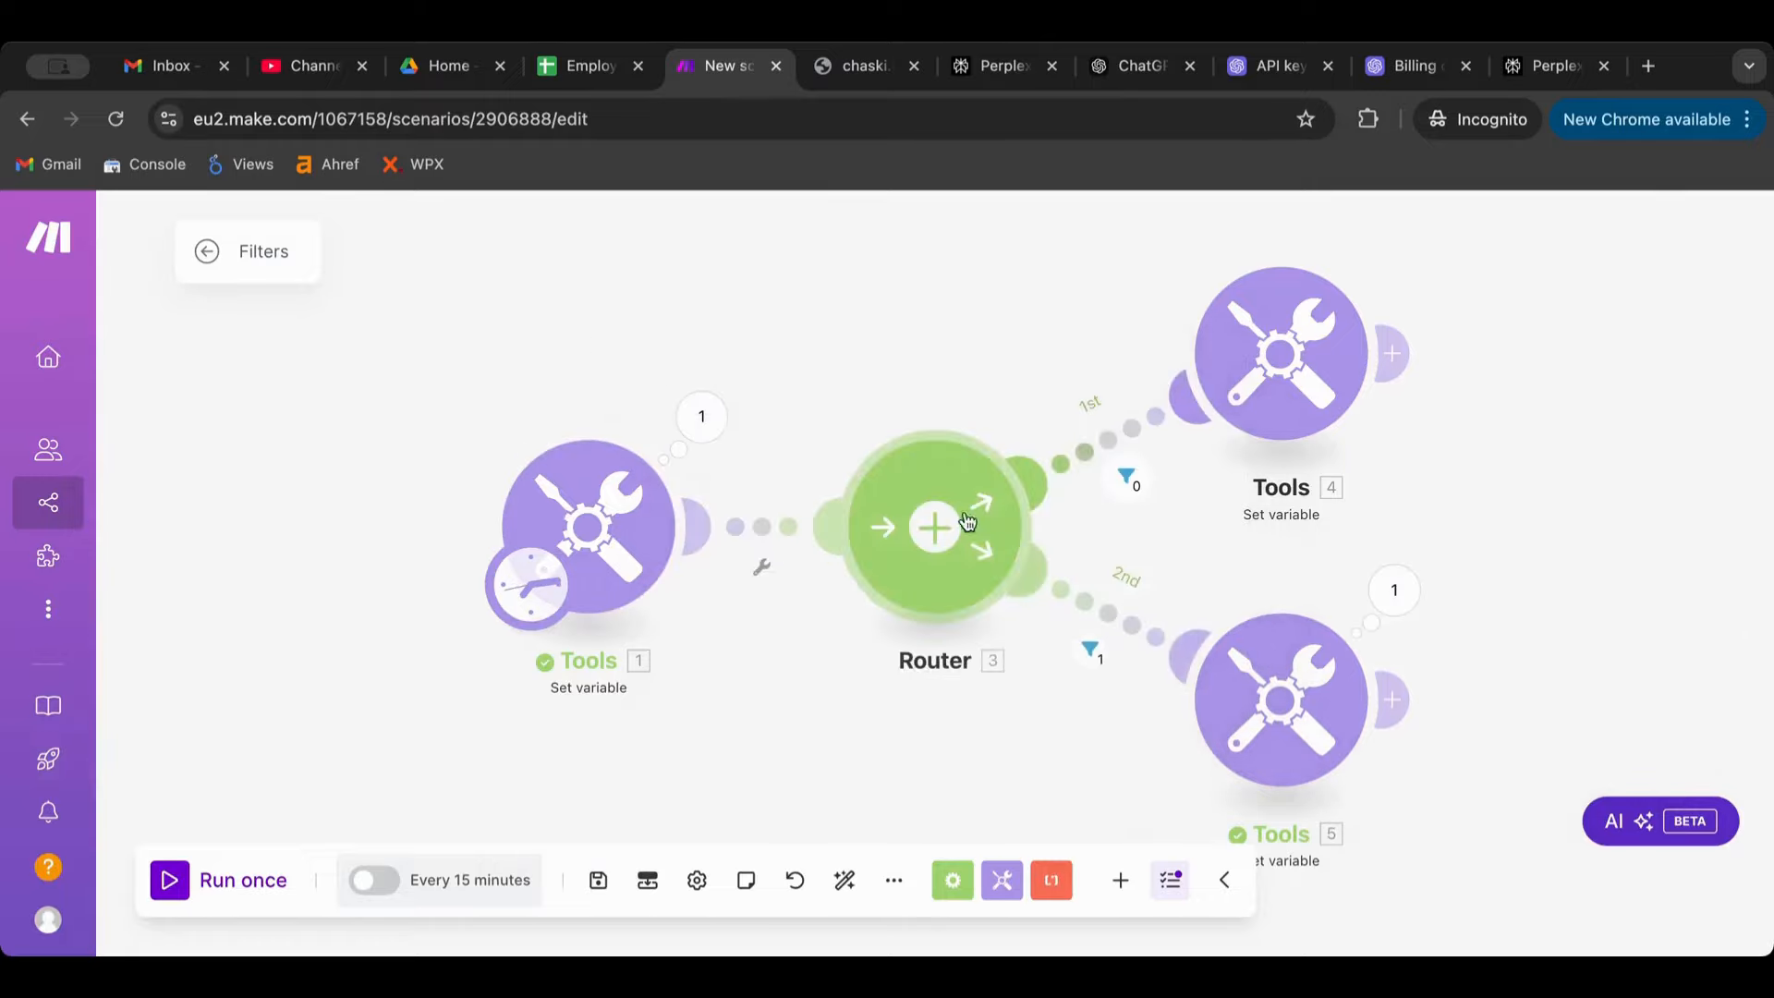
click(1279, 700)
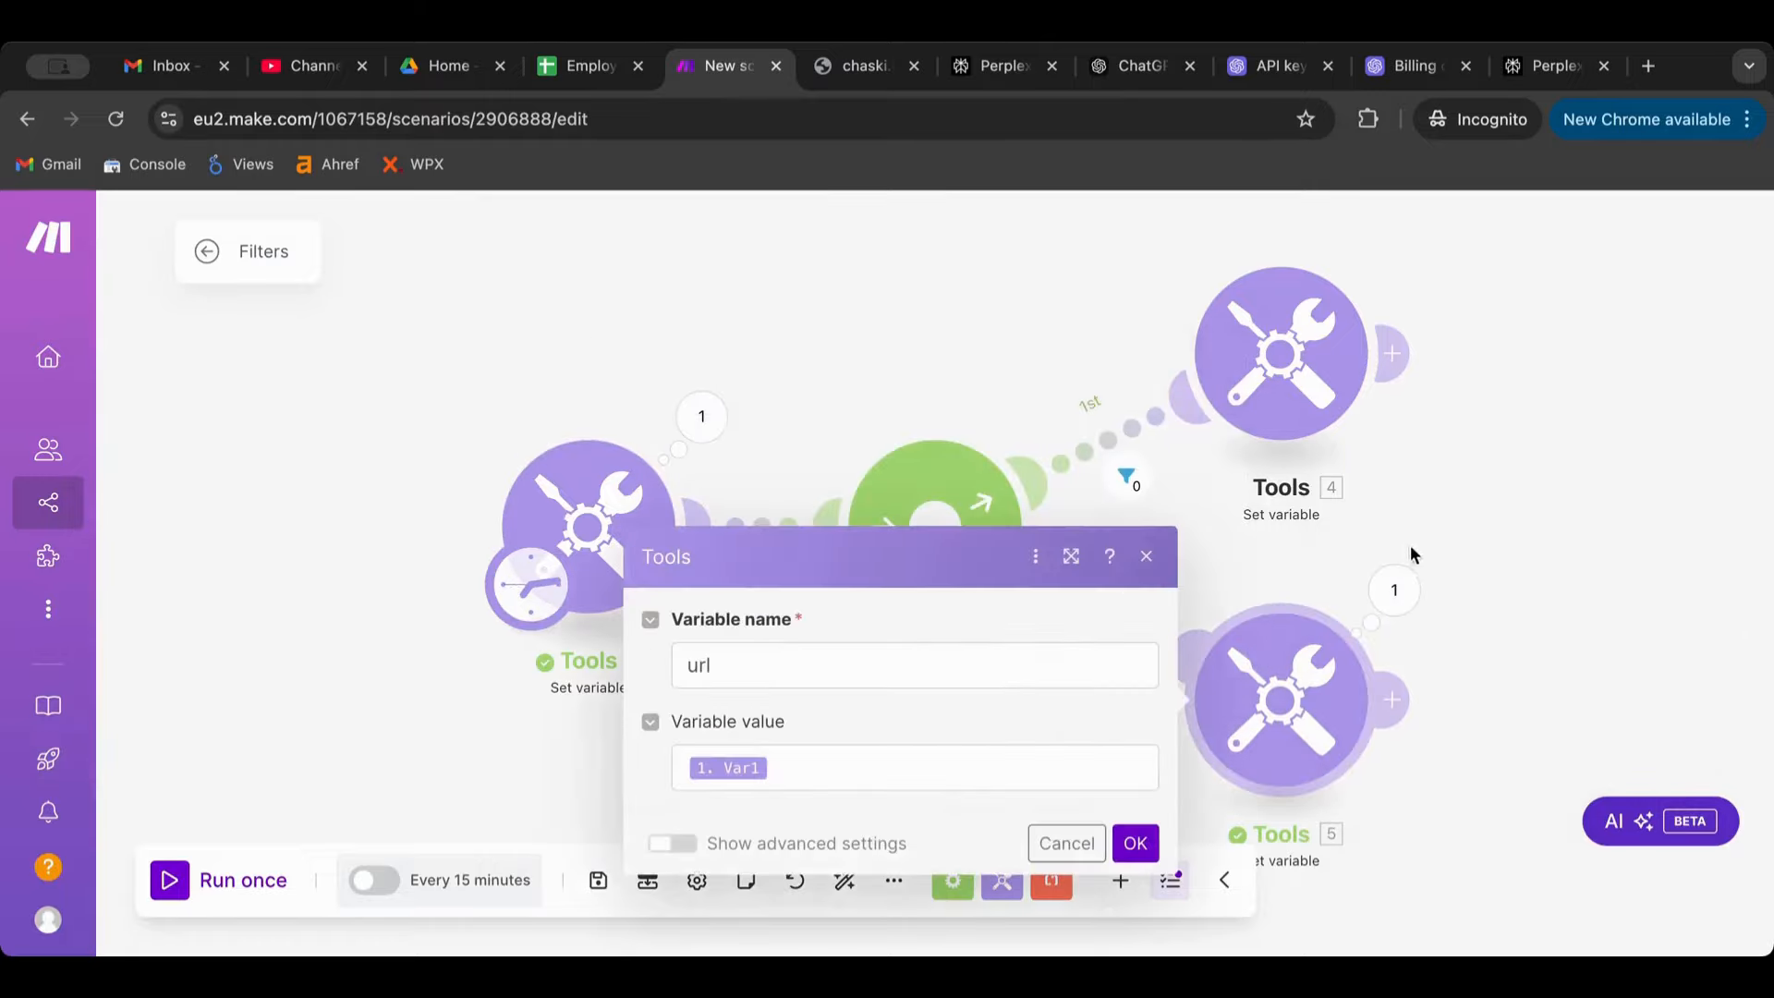
click(1180, 559)
click(1125, 603)
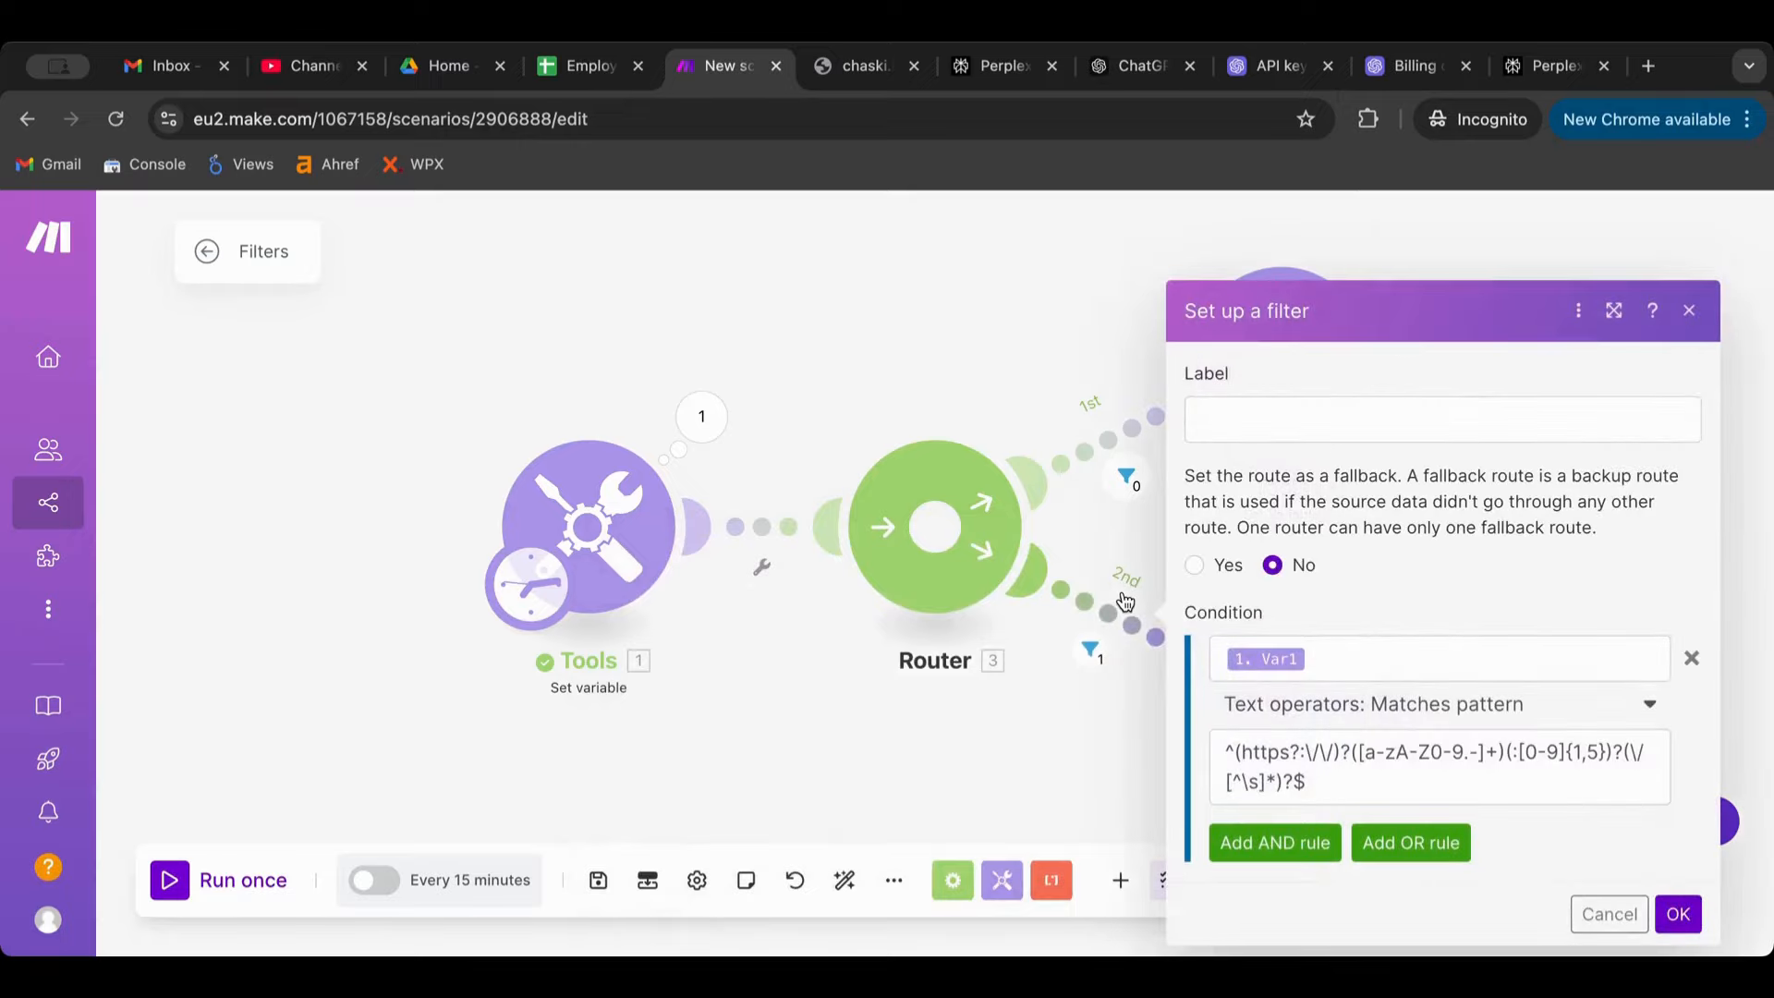
triple_click(1397, 756)
key(ctrl+v)
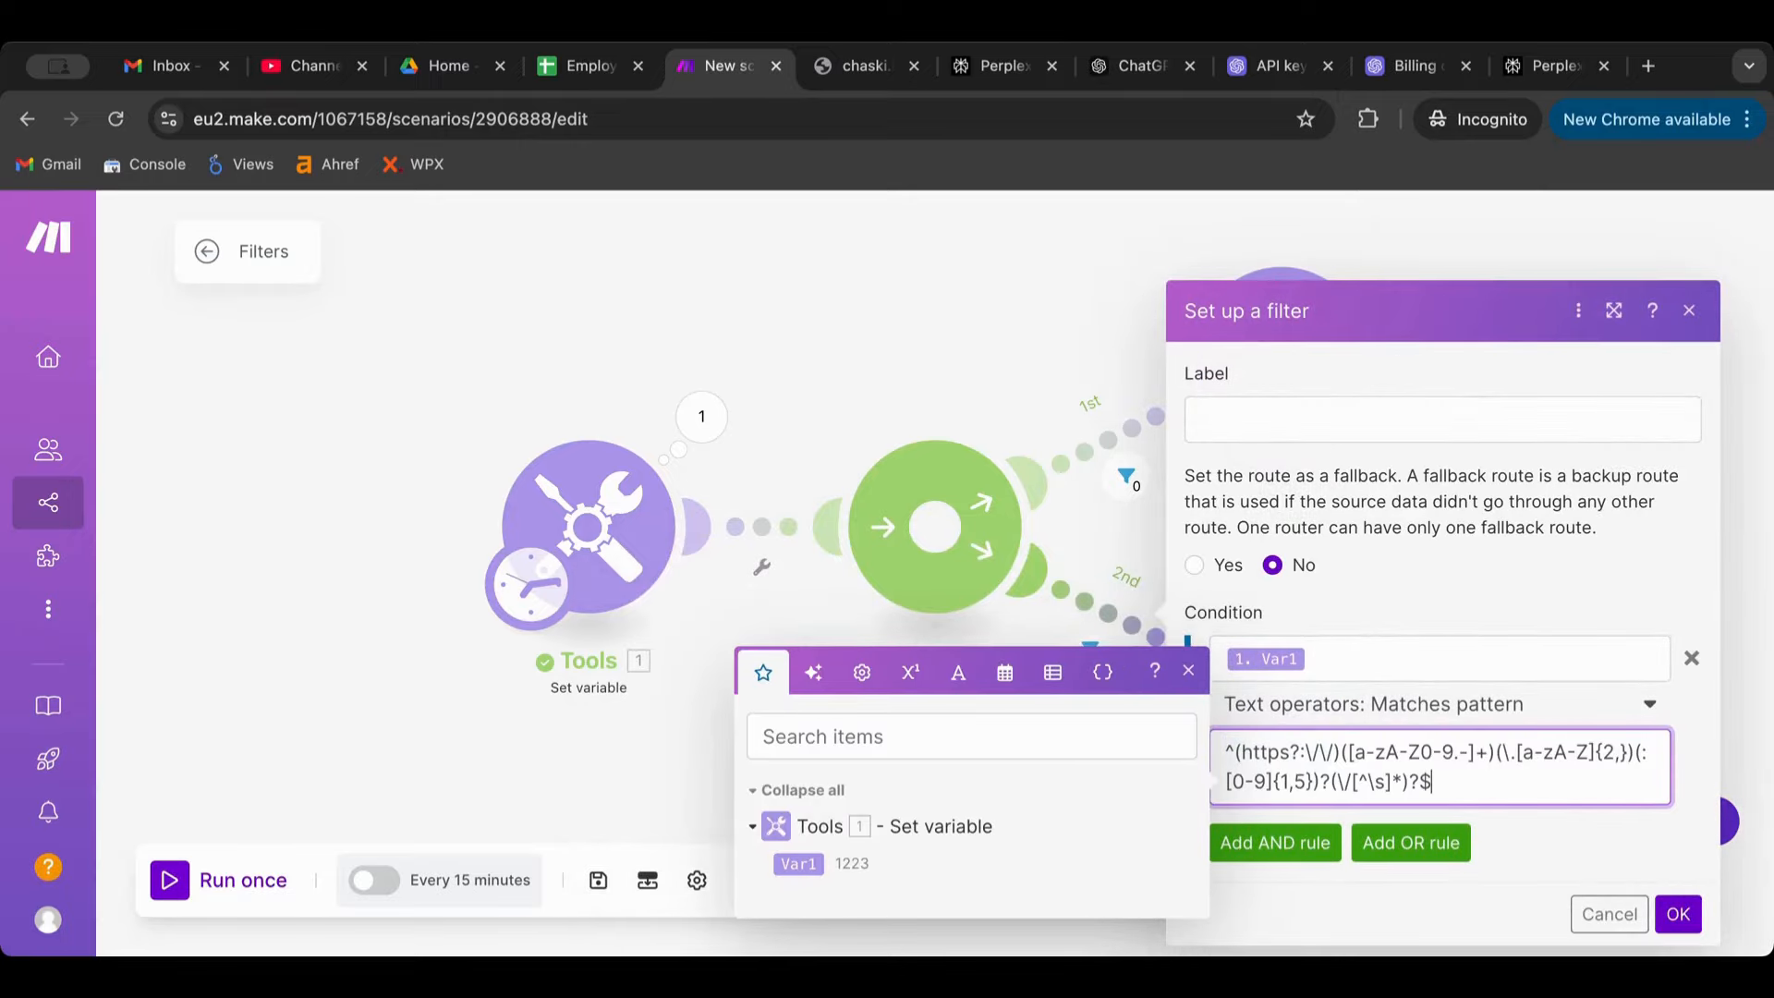
click(1677, 914)
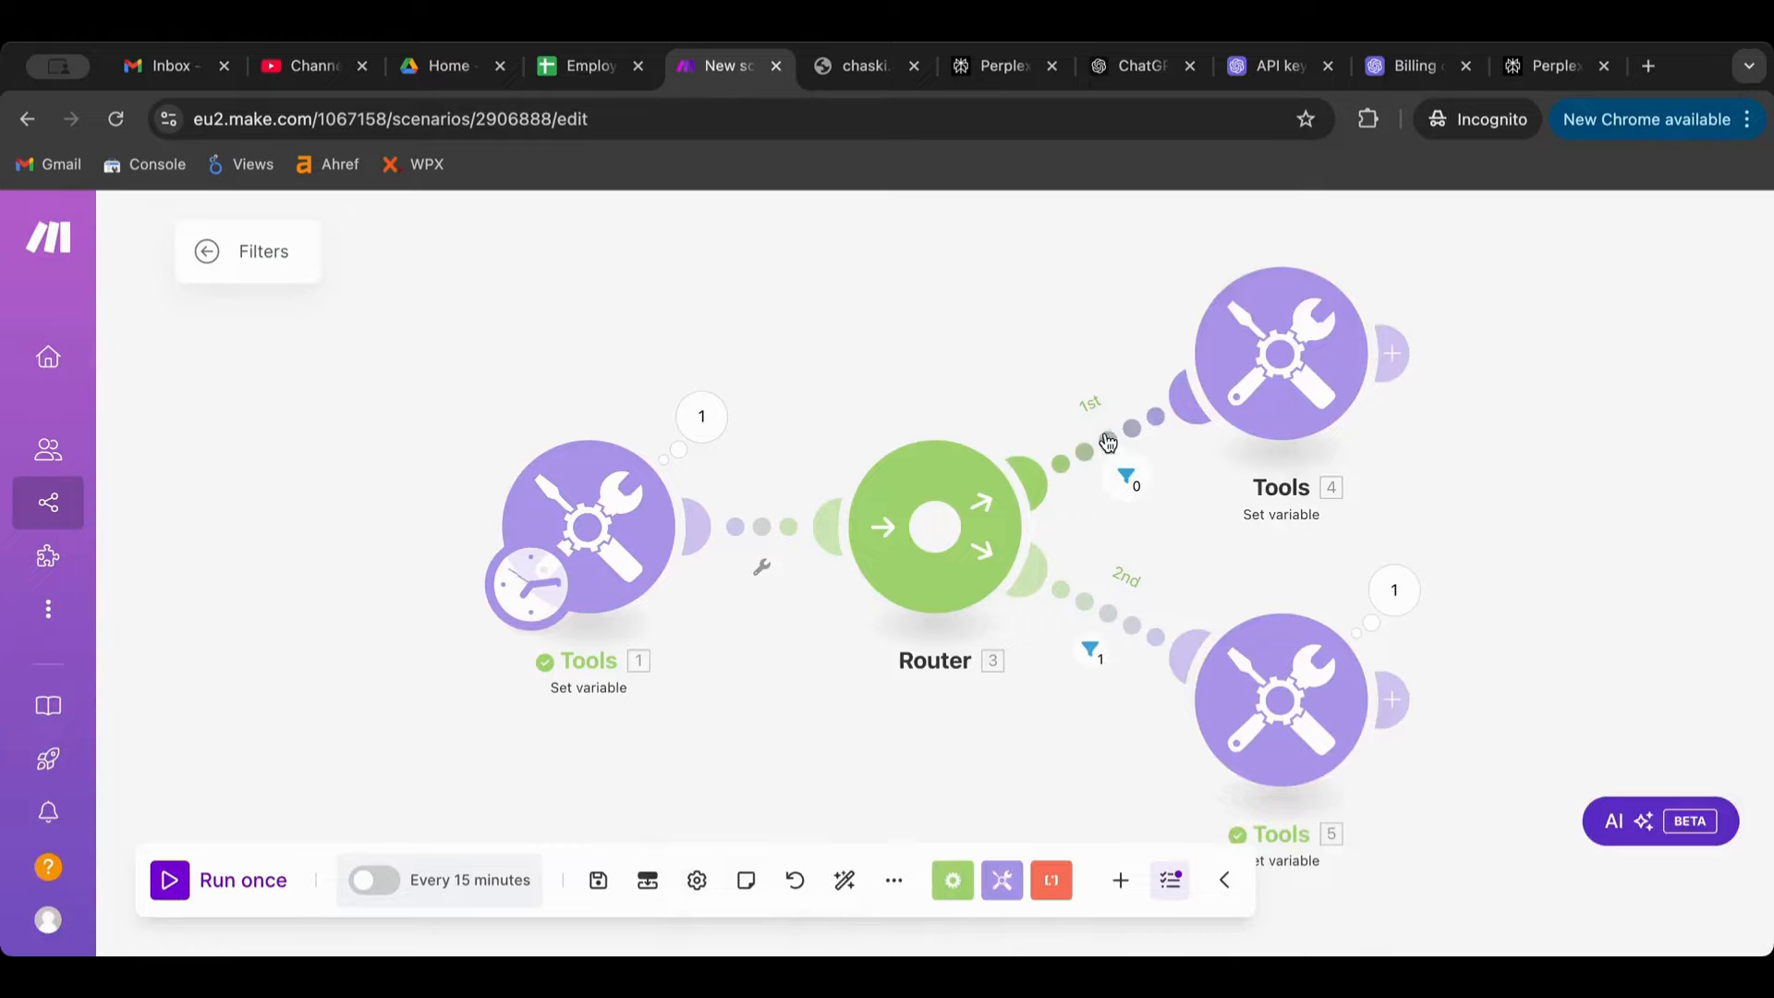
click(1107, 443)
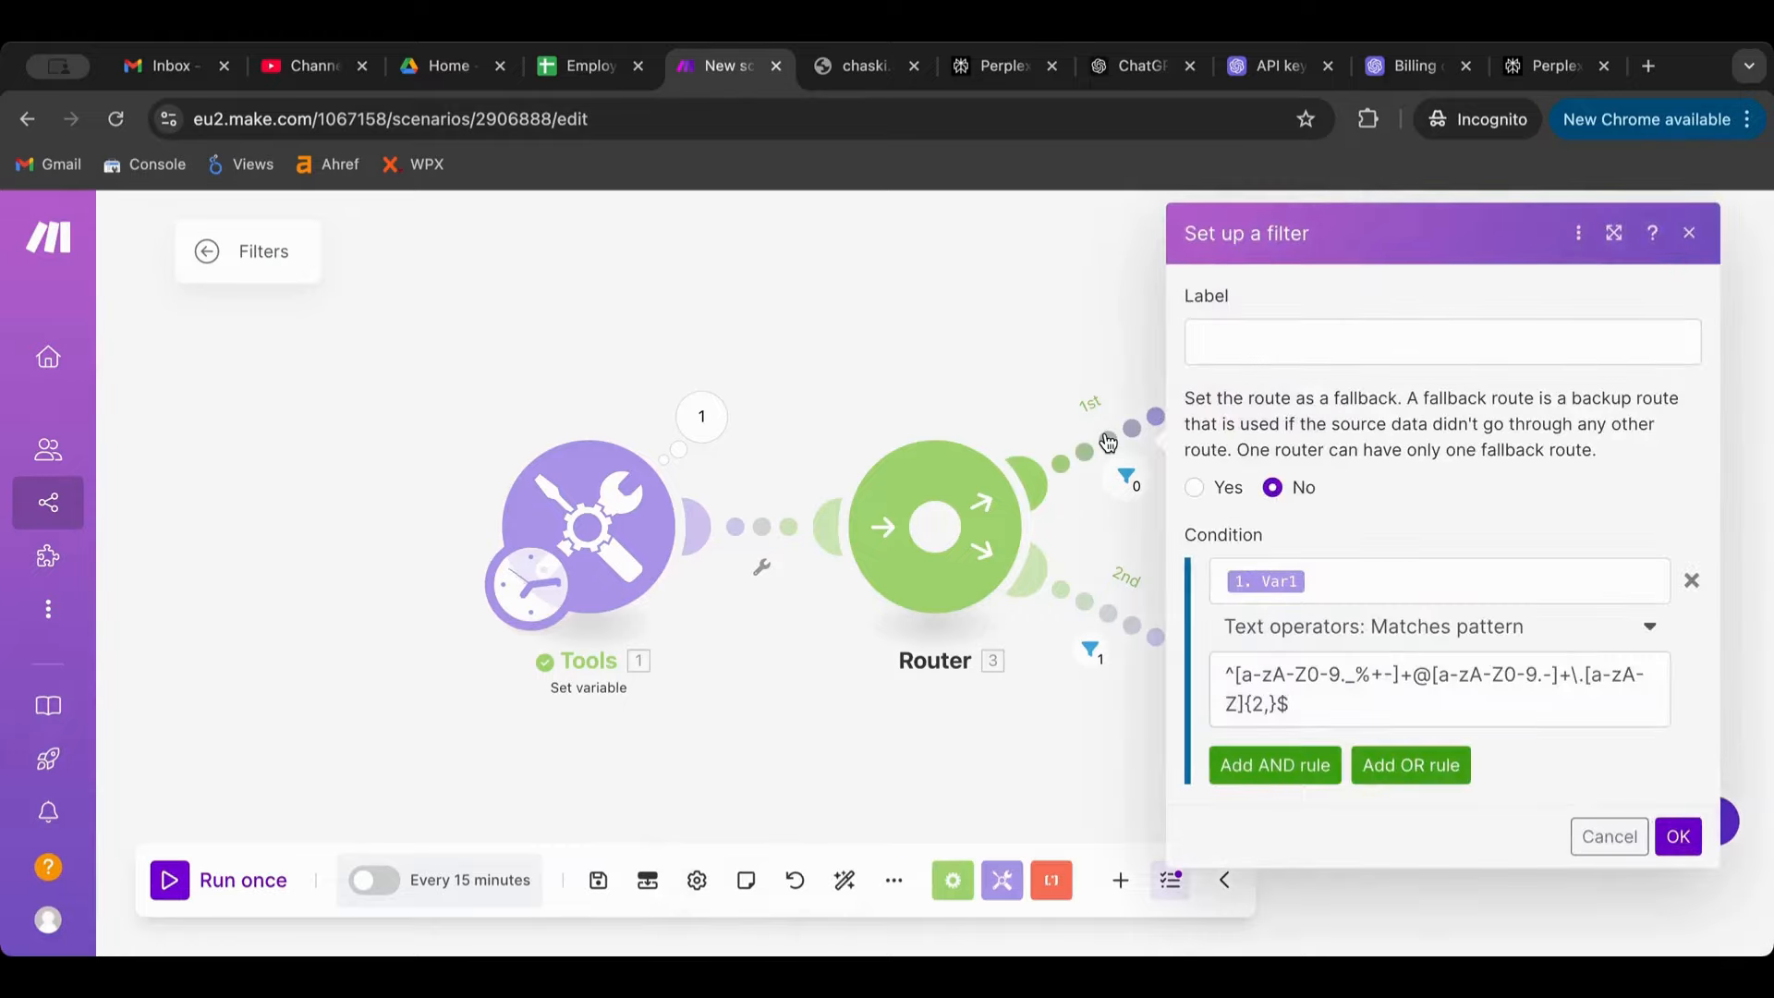
click(783, 748)
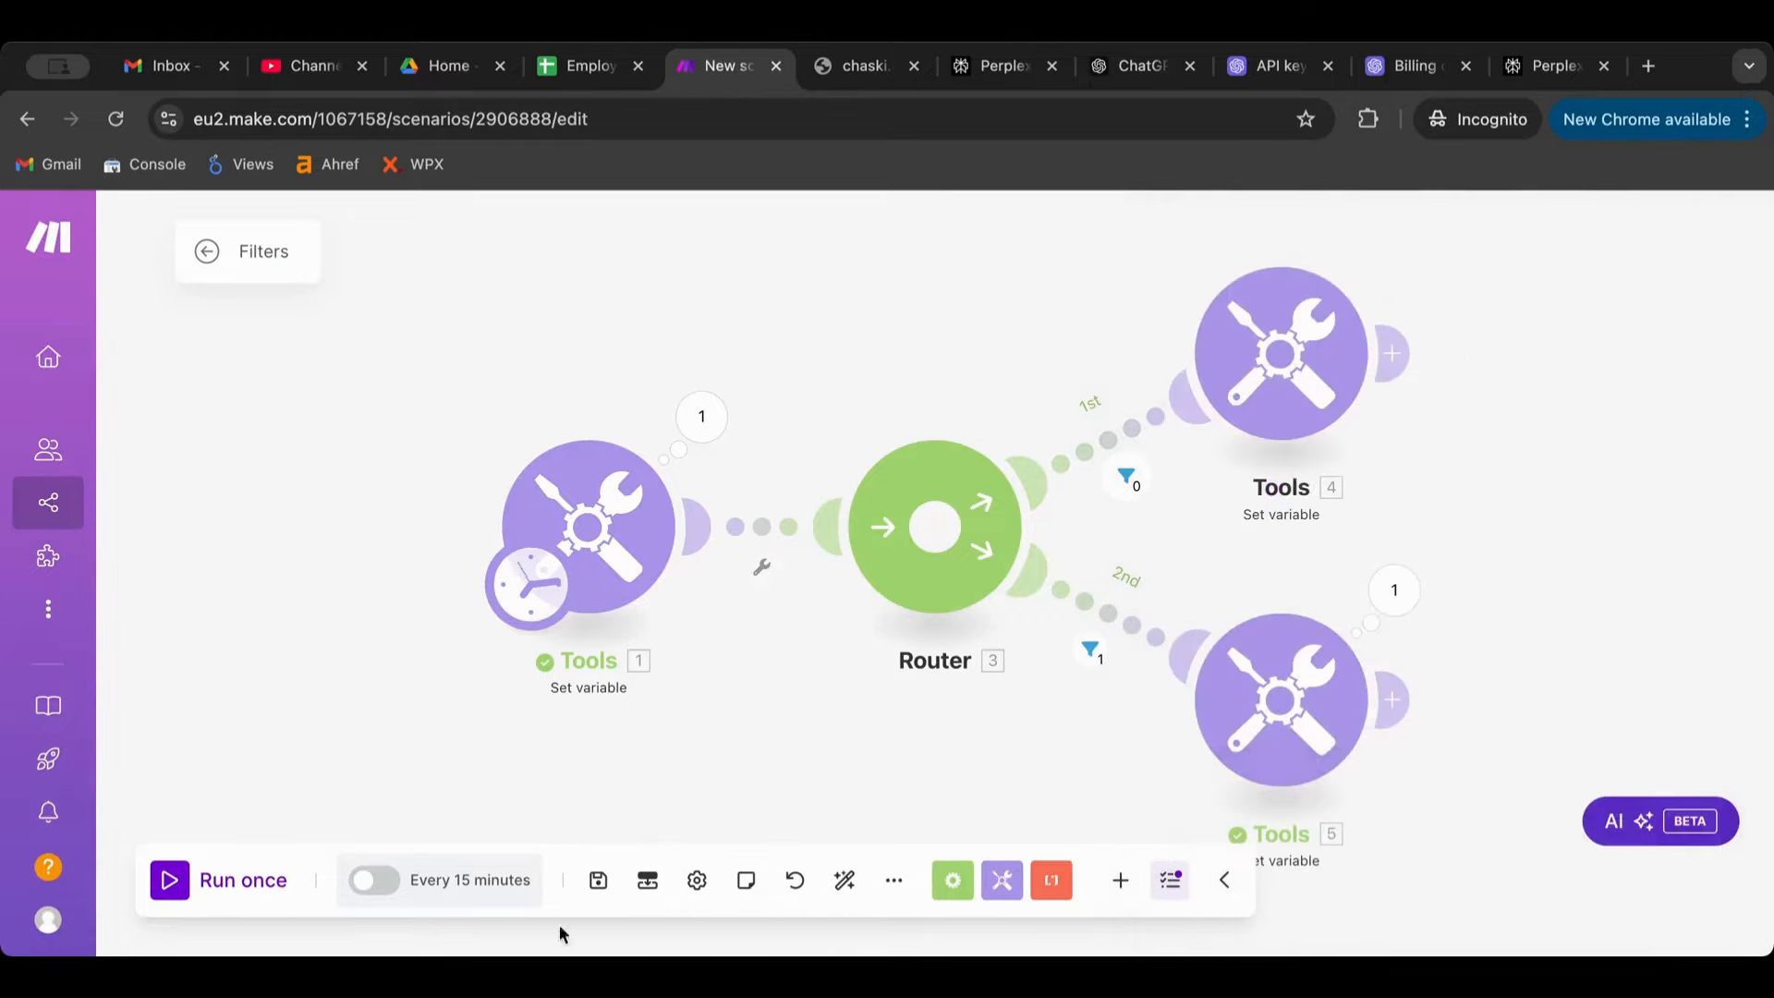
click(160, 887)
Set Var1's value to the plain text name in the first module, save it, and rerun the scenario once.
click(614, 503)
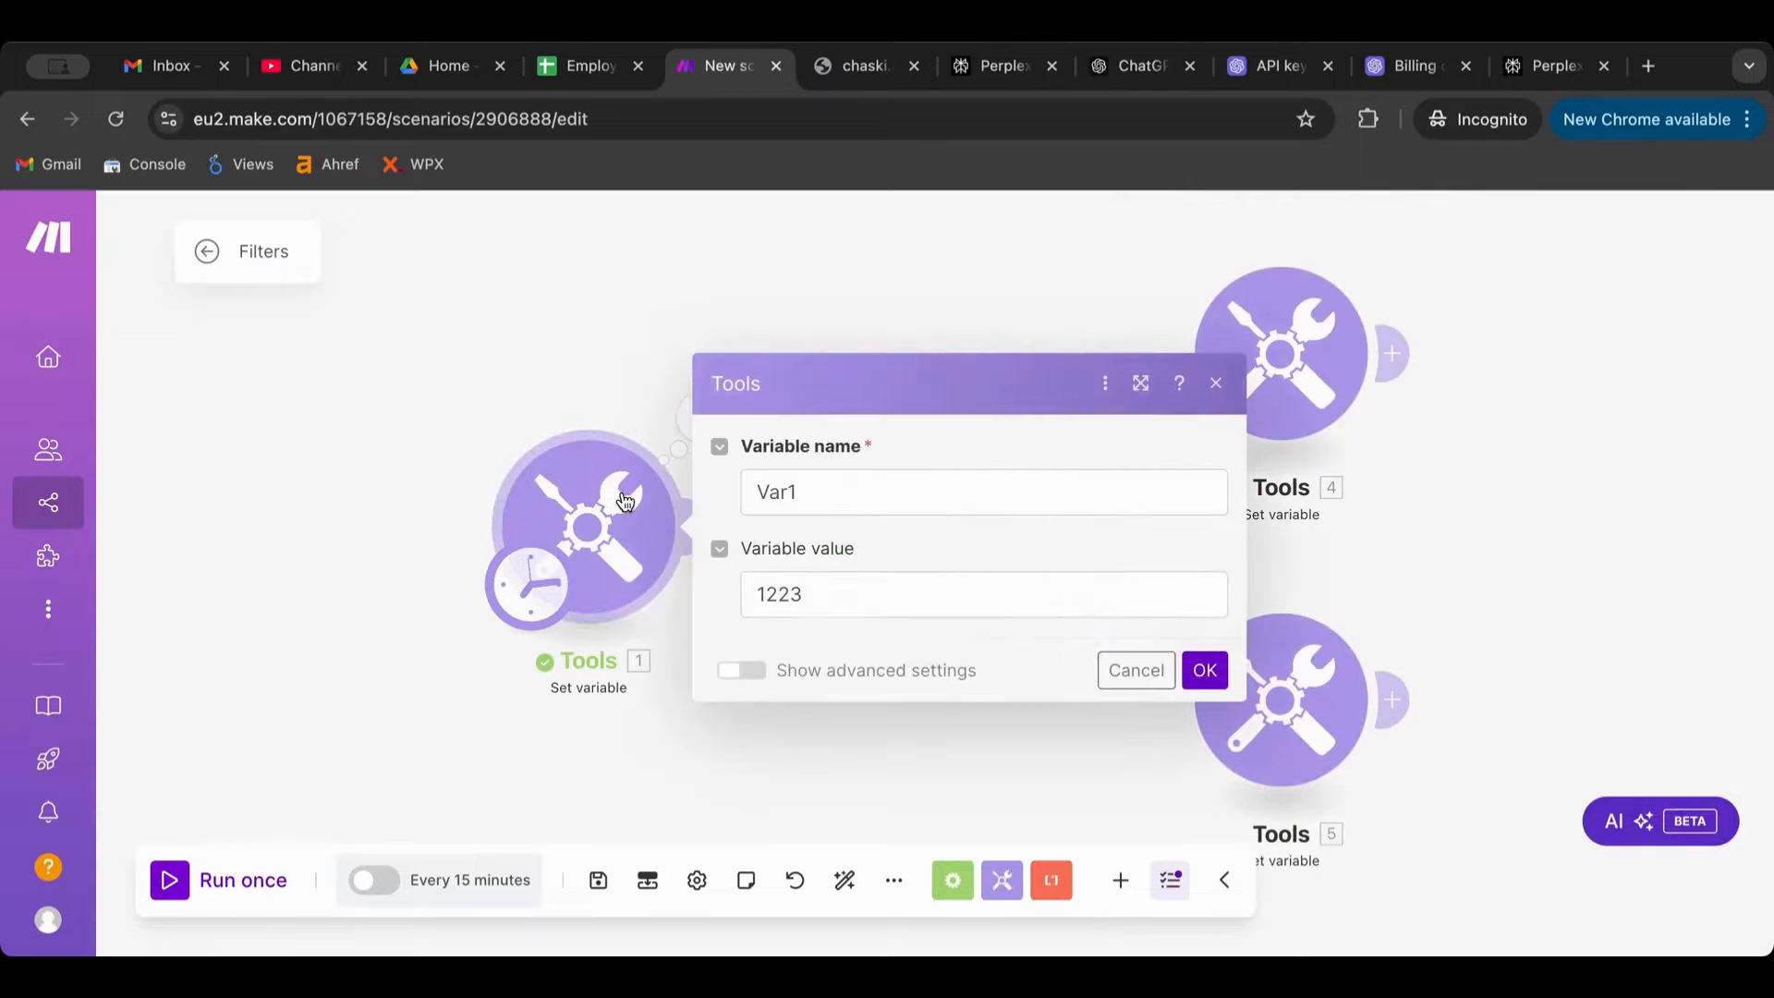
click(863, 594)
key(ctrl+a)
text(name)
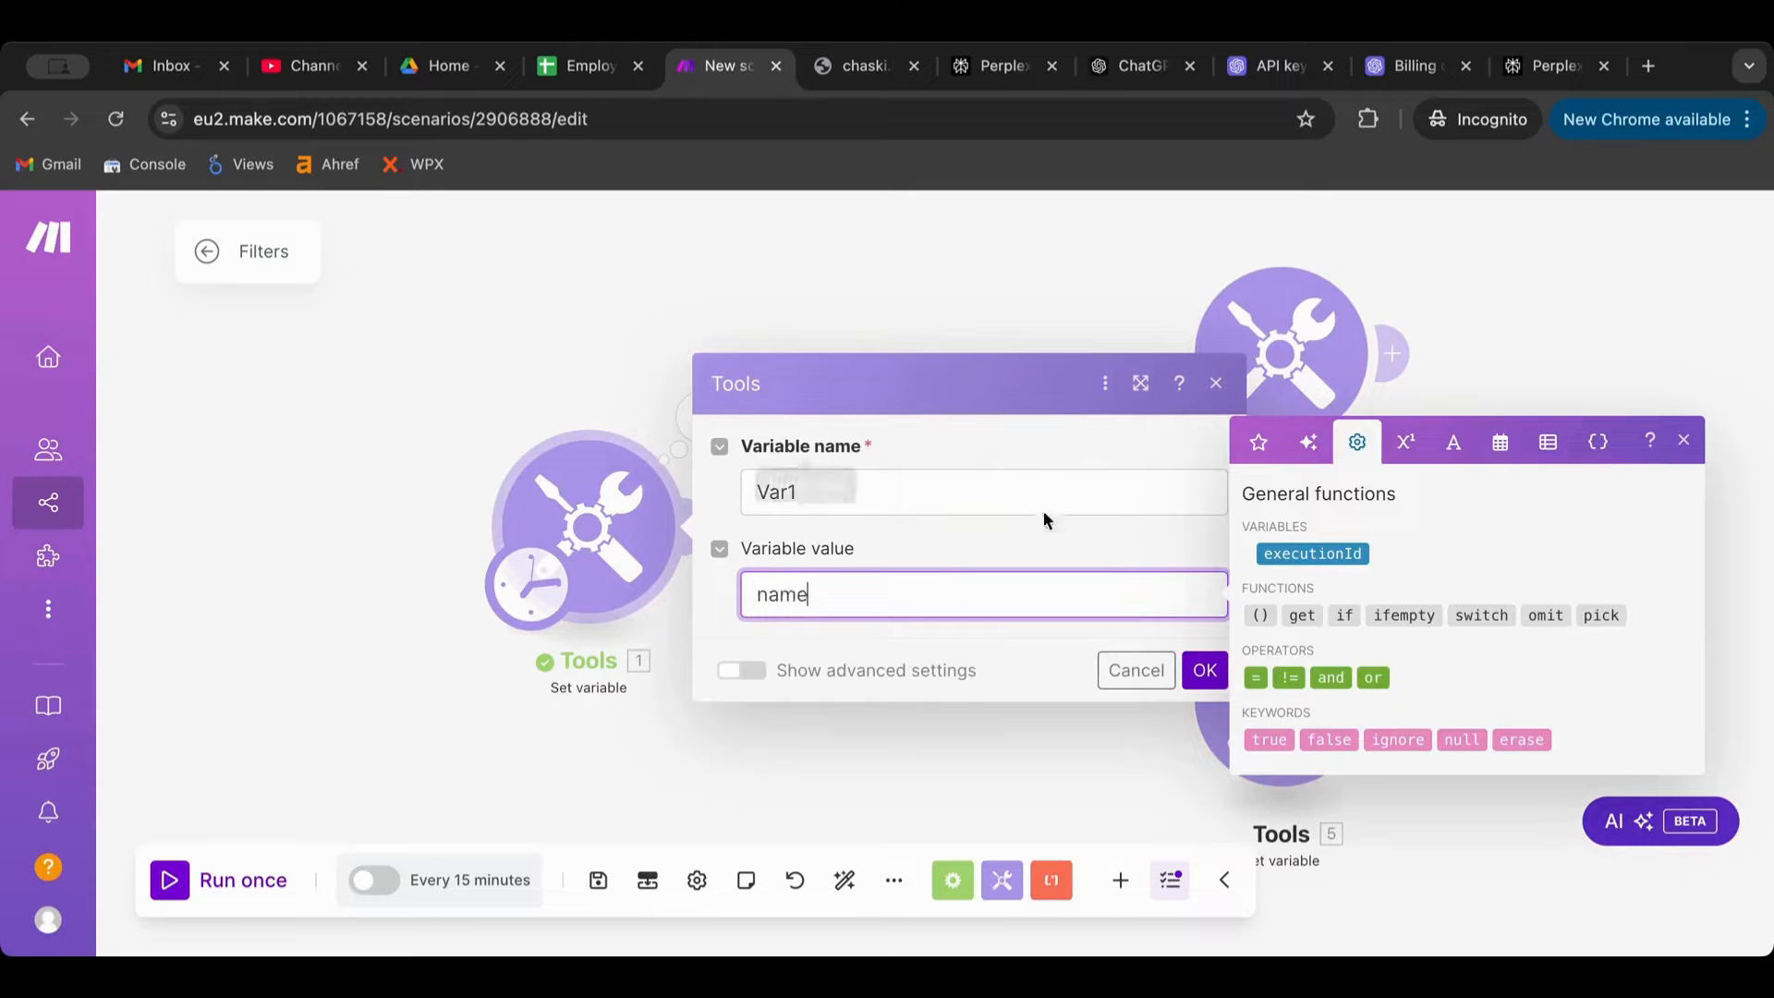
click(1205, 670)
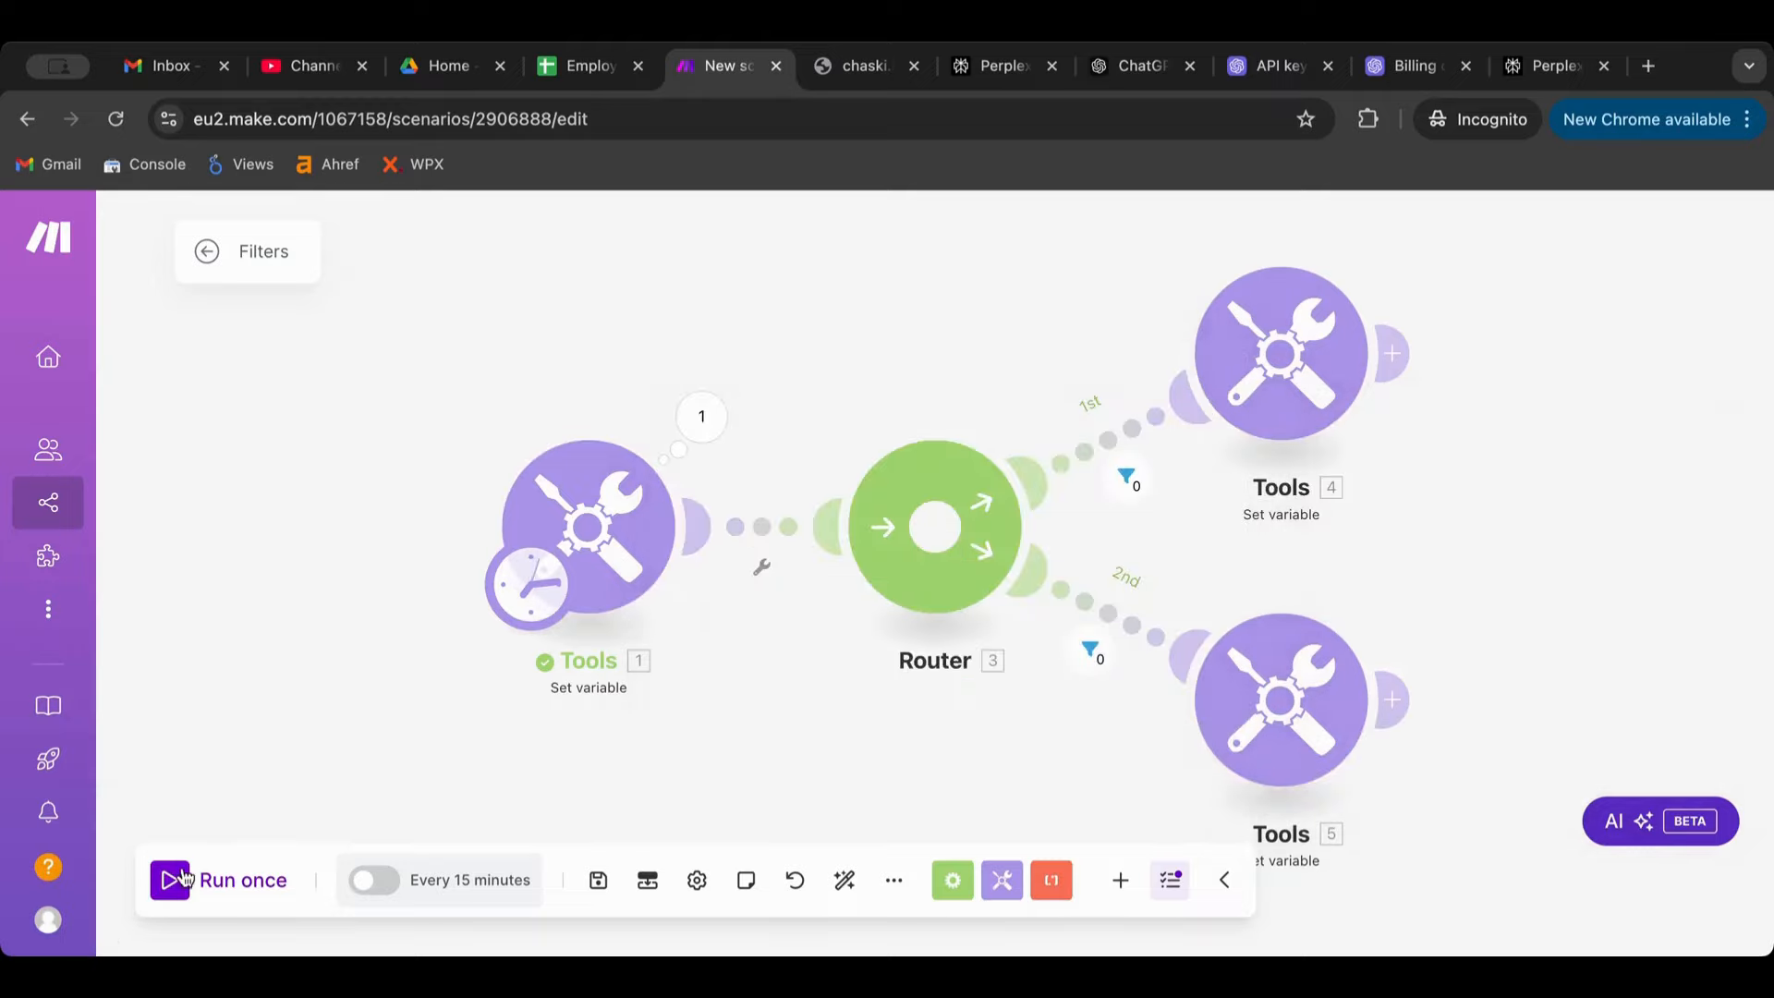
click(182, 878)
click(311, 118)
click(591, 517)
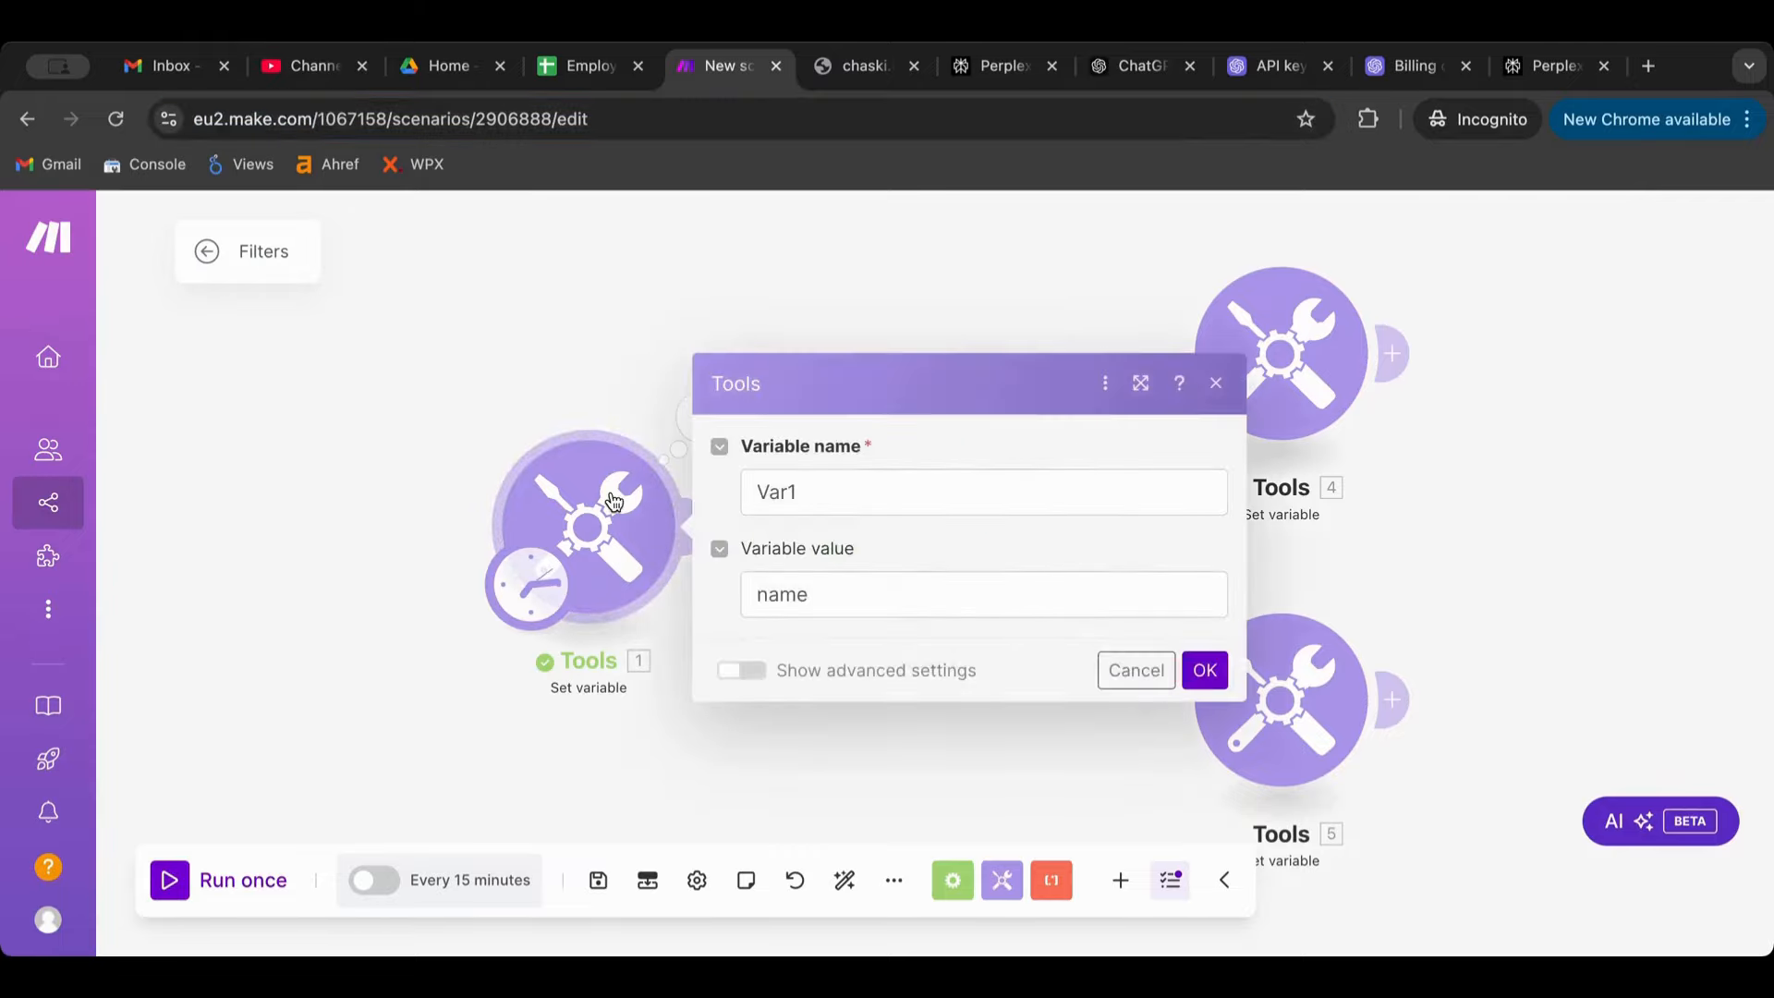
double_click(967, 601)
key(ctrl+v)
click(1204, 669)
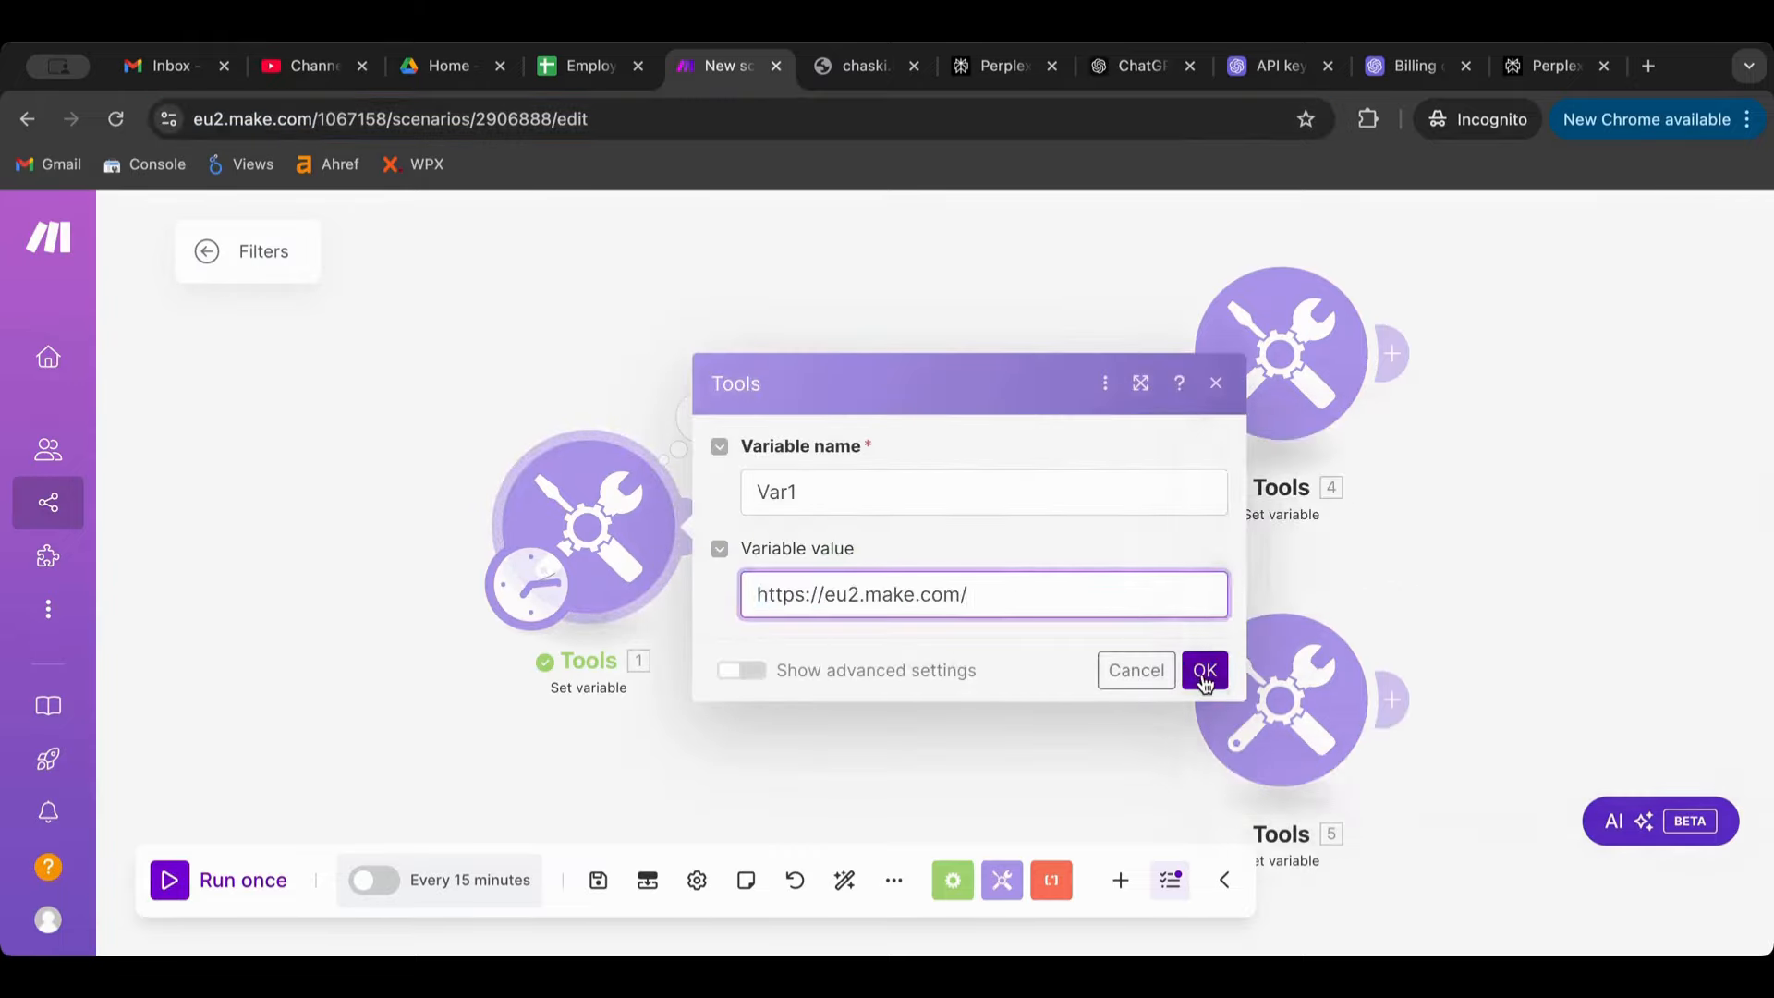
click(180, 882)
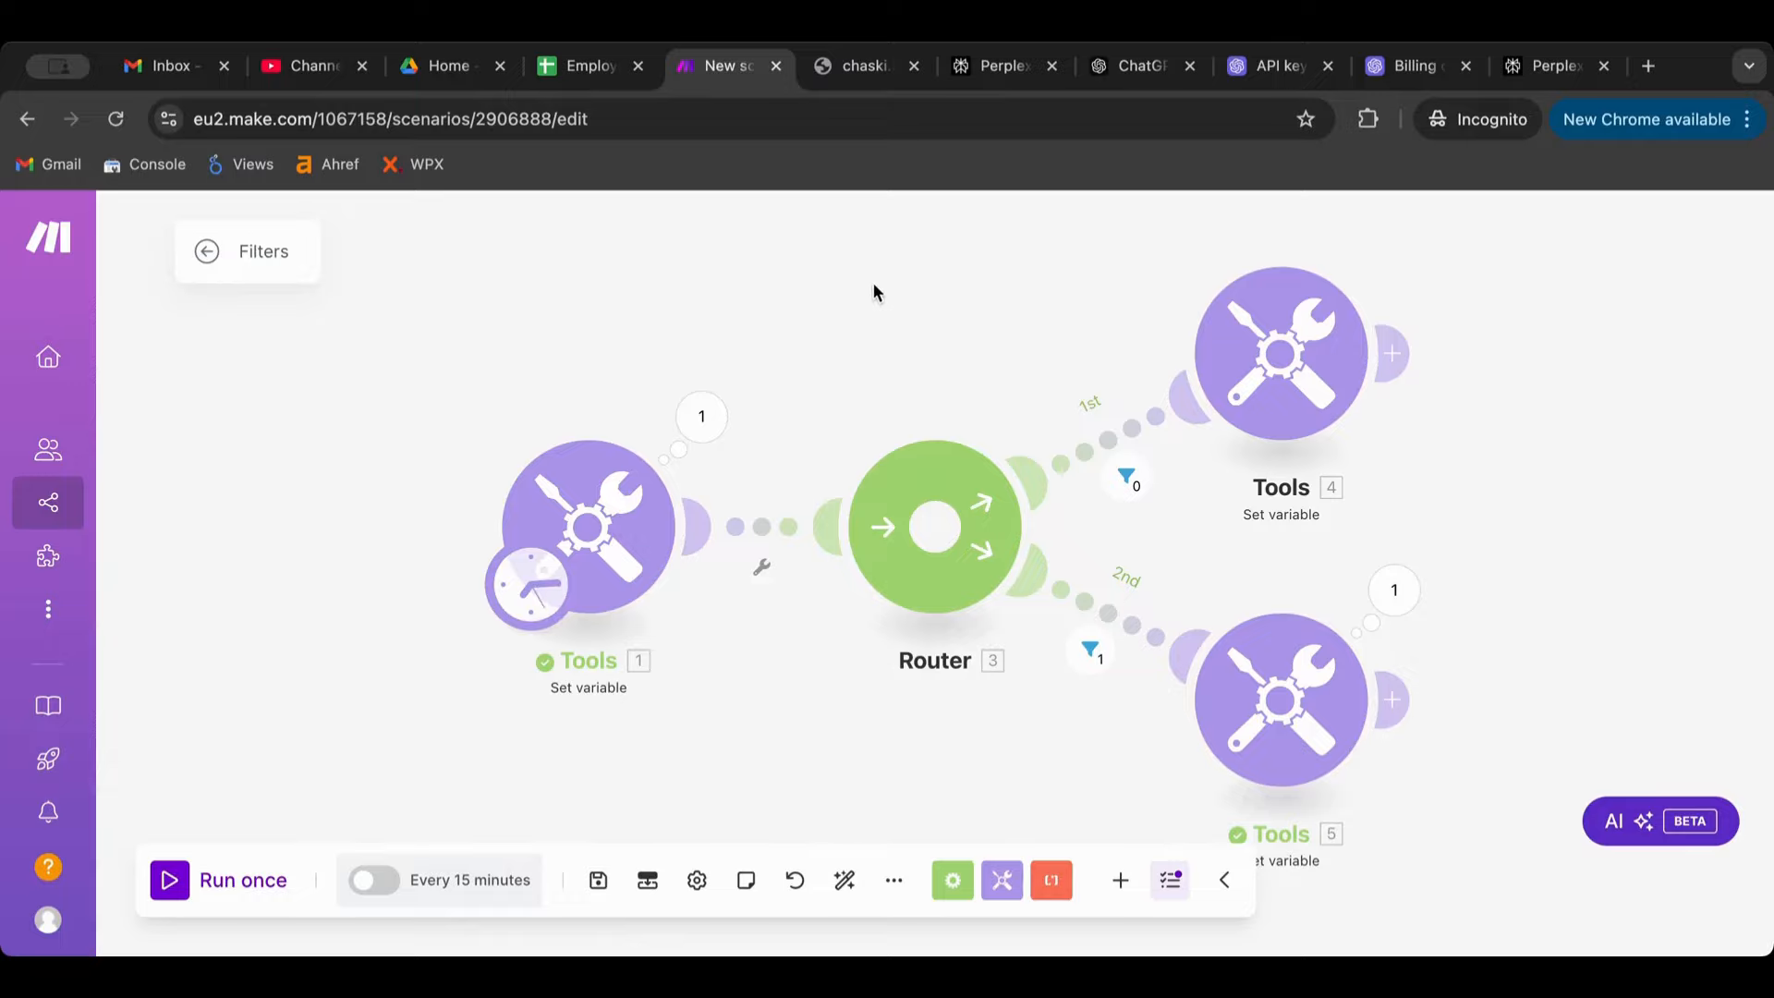
scroll(873, 293, down, 2)
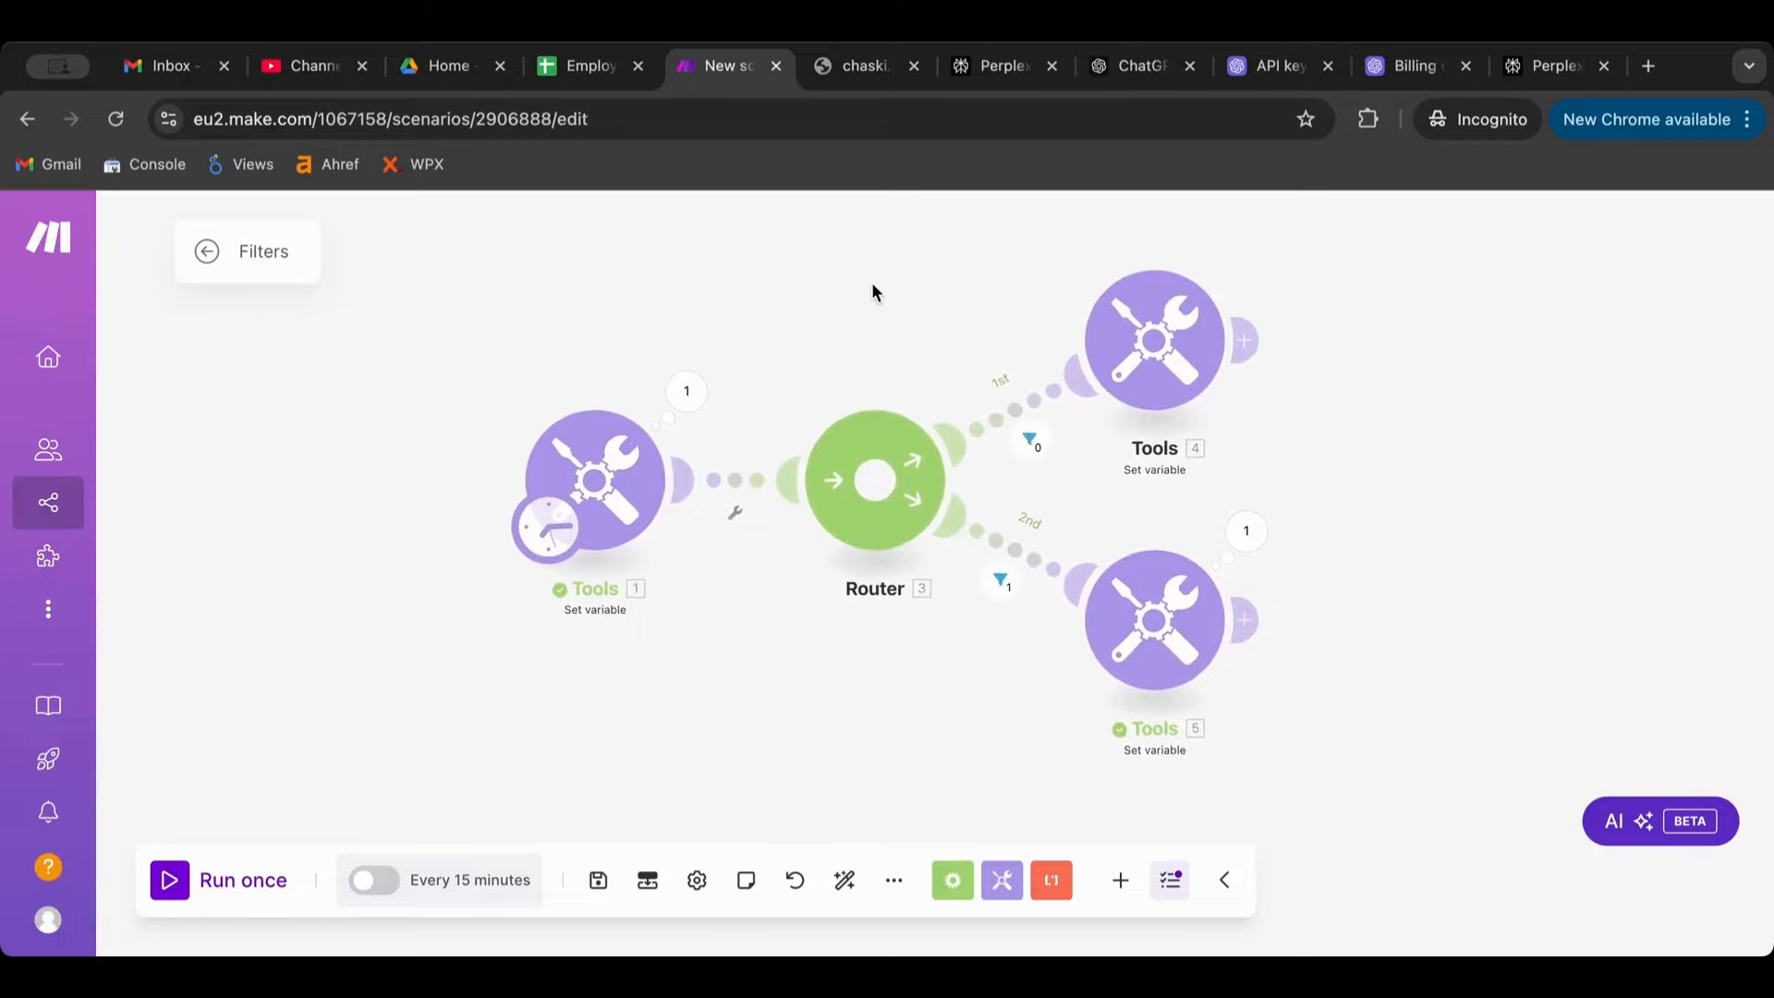
drag(873, 284, 860, 297)
scroll(860, 296, down, 1)
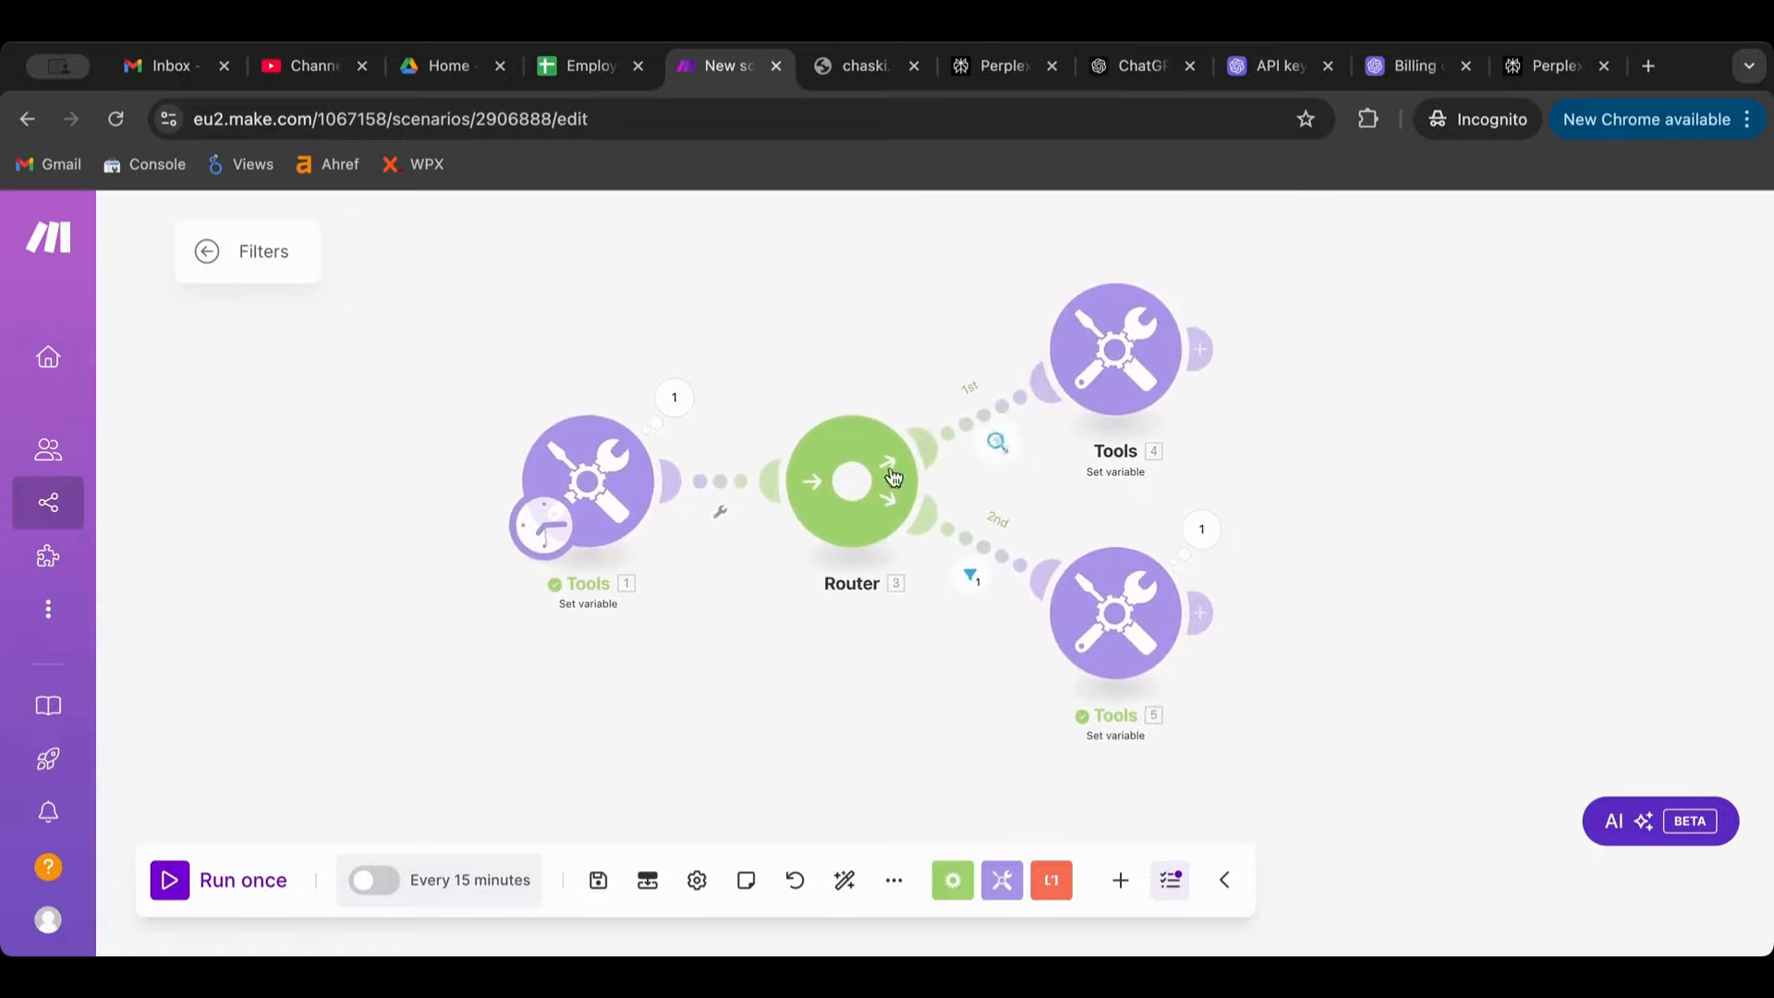